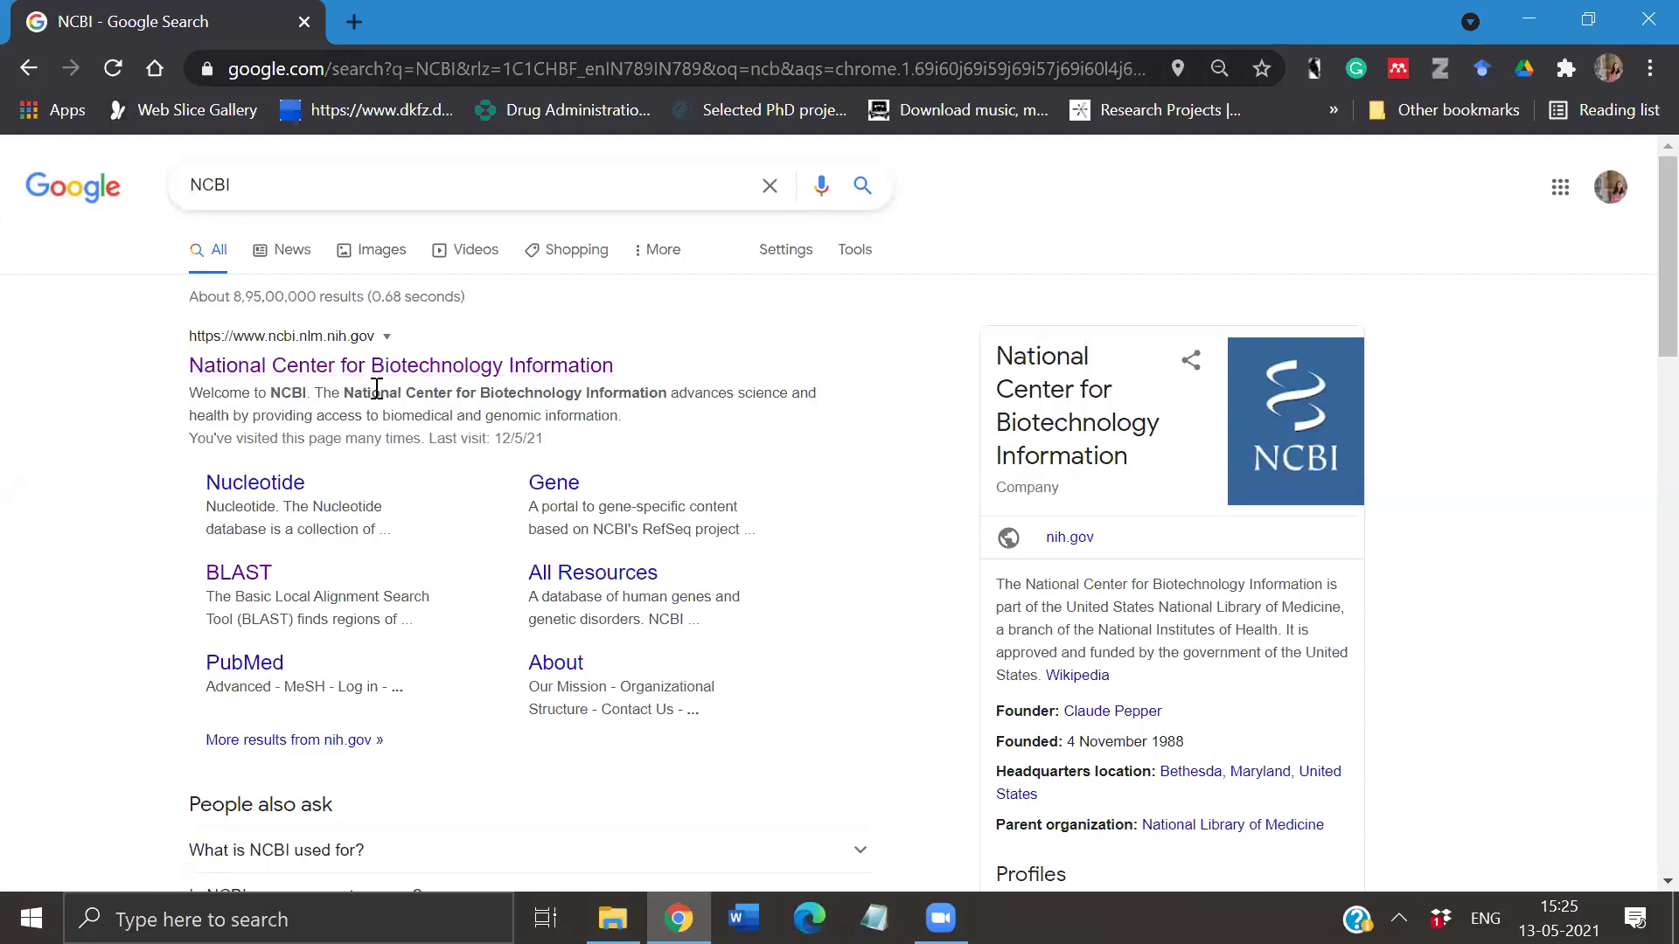
- Open the National Center for Biotechnology Information home page from the search results and look through its resources
{"action": "left_click", "coordinate": [432, 372]}
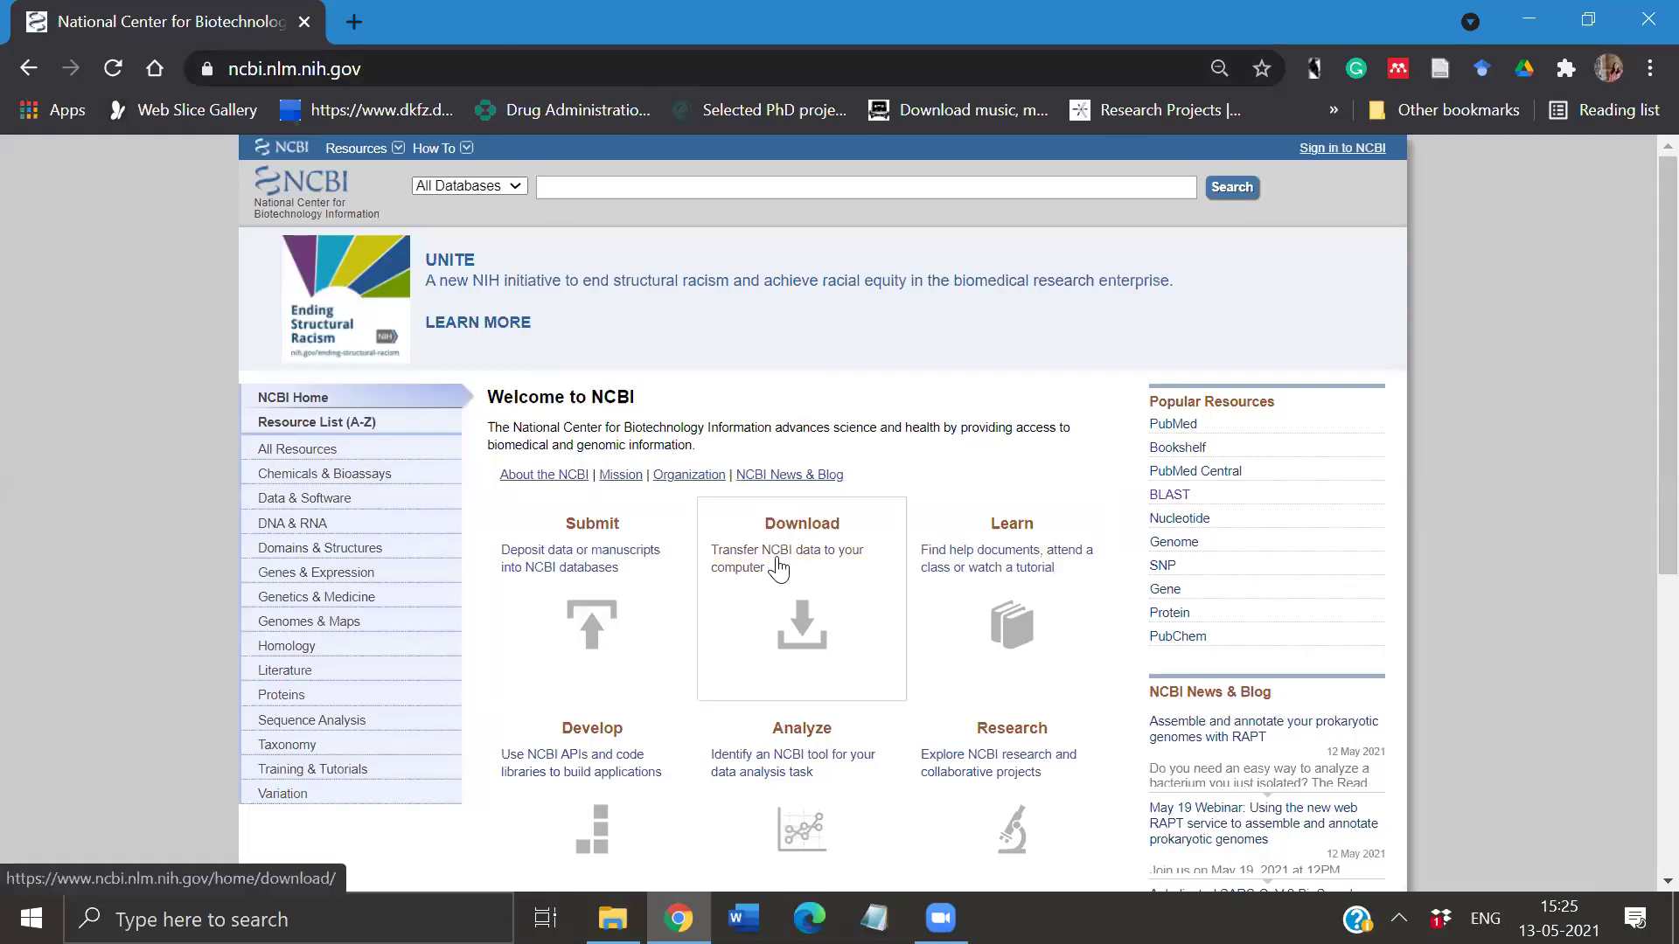
{"action": "scroll", "coordinate": [778, 569], "scroll_direction": "down", "scroll_amount": 1}
{"action": "scroll", "coordinate": [778, 569], "scroll_direction": "down", "scroll_amount": 2}
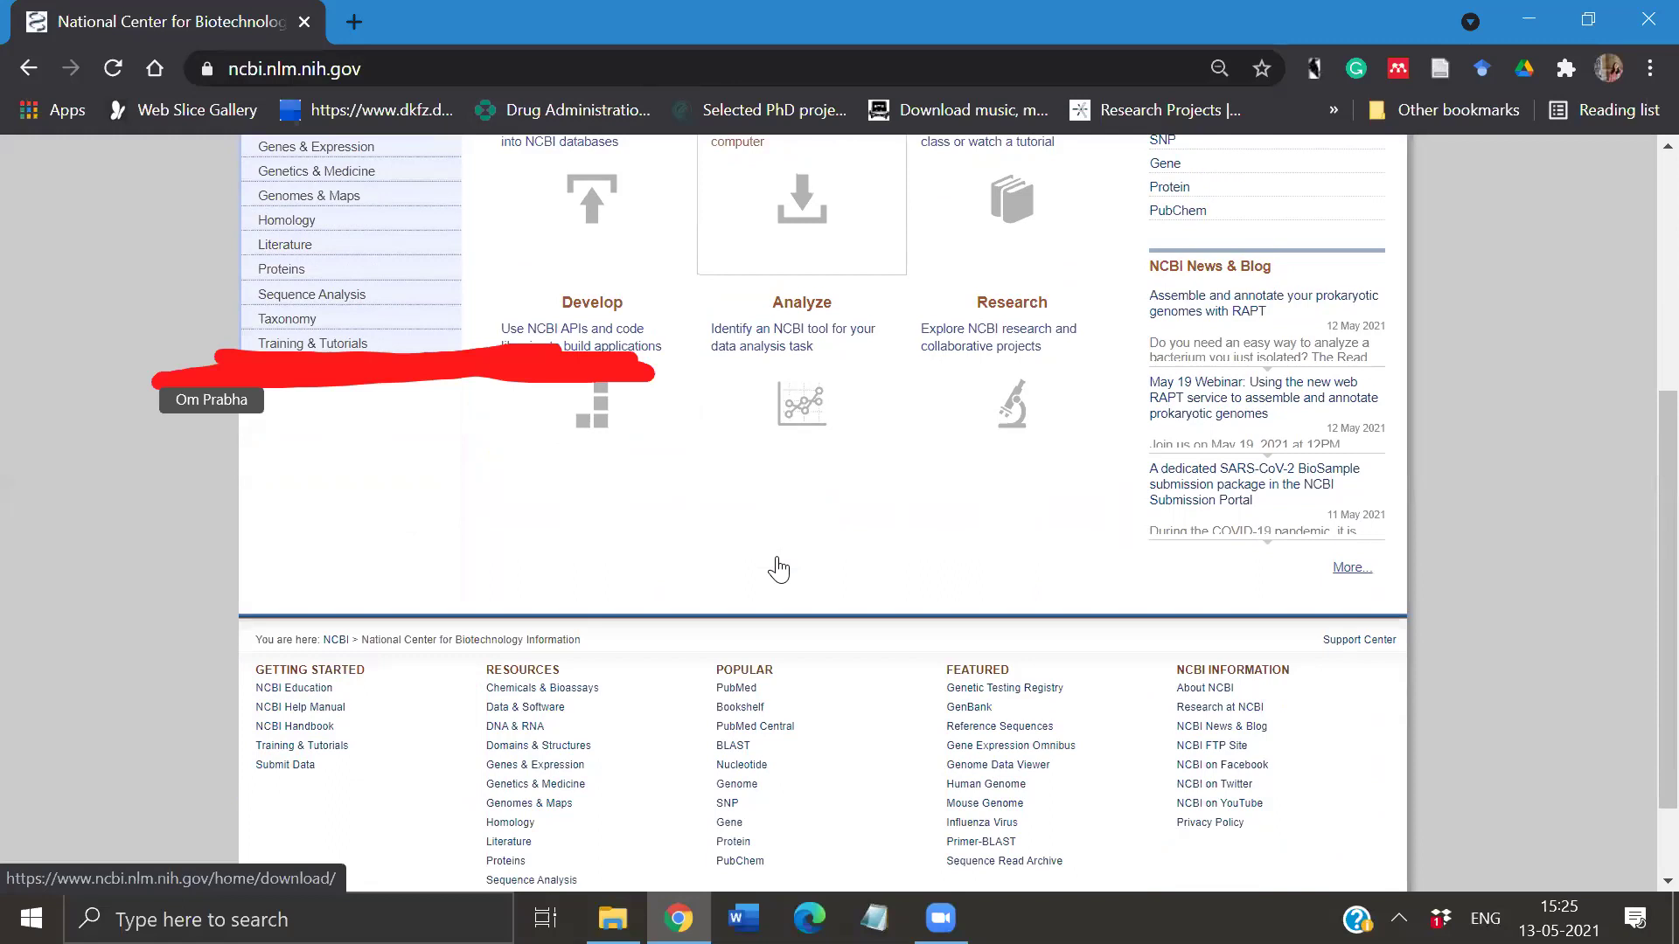
{"action": "scroll", "coordinate": [778, 569], "scroll_direction": "up", "scroll_amount": 3}
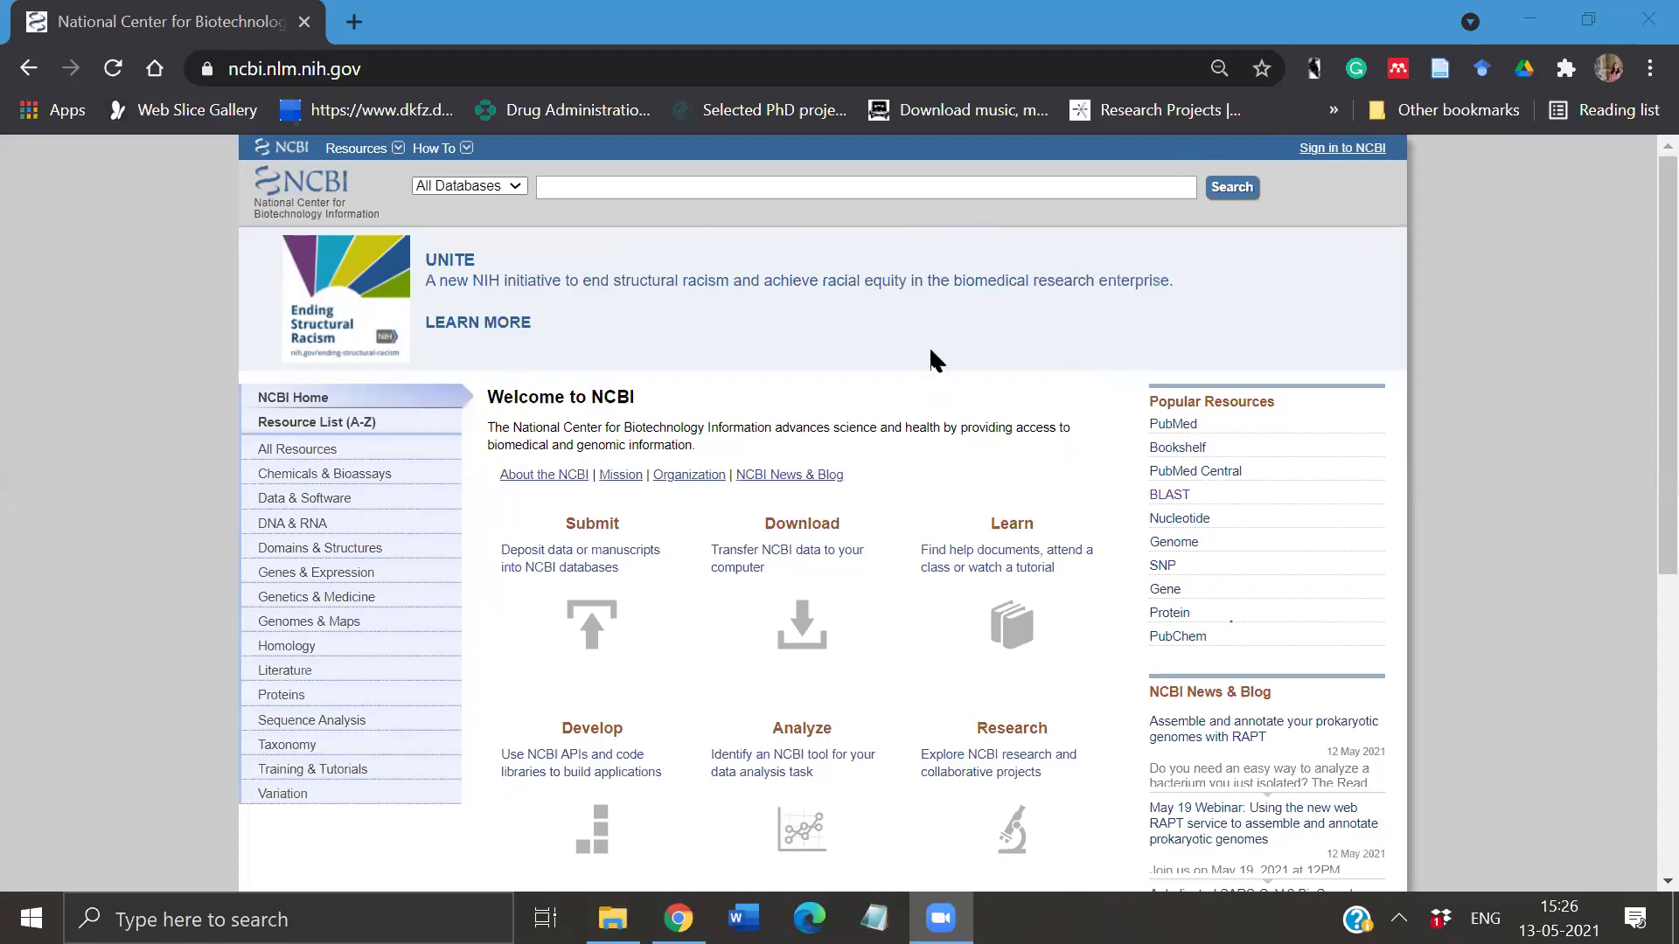
- Review the available database options, then search all NCBI databases for "CORONAvirus spike protein"
{"action": "left_click", "coordinate": [516, 187]}
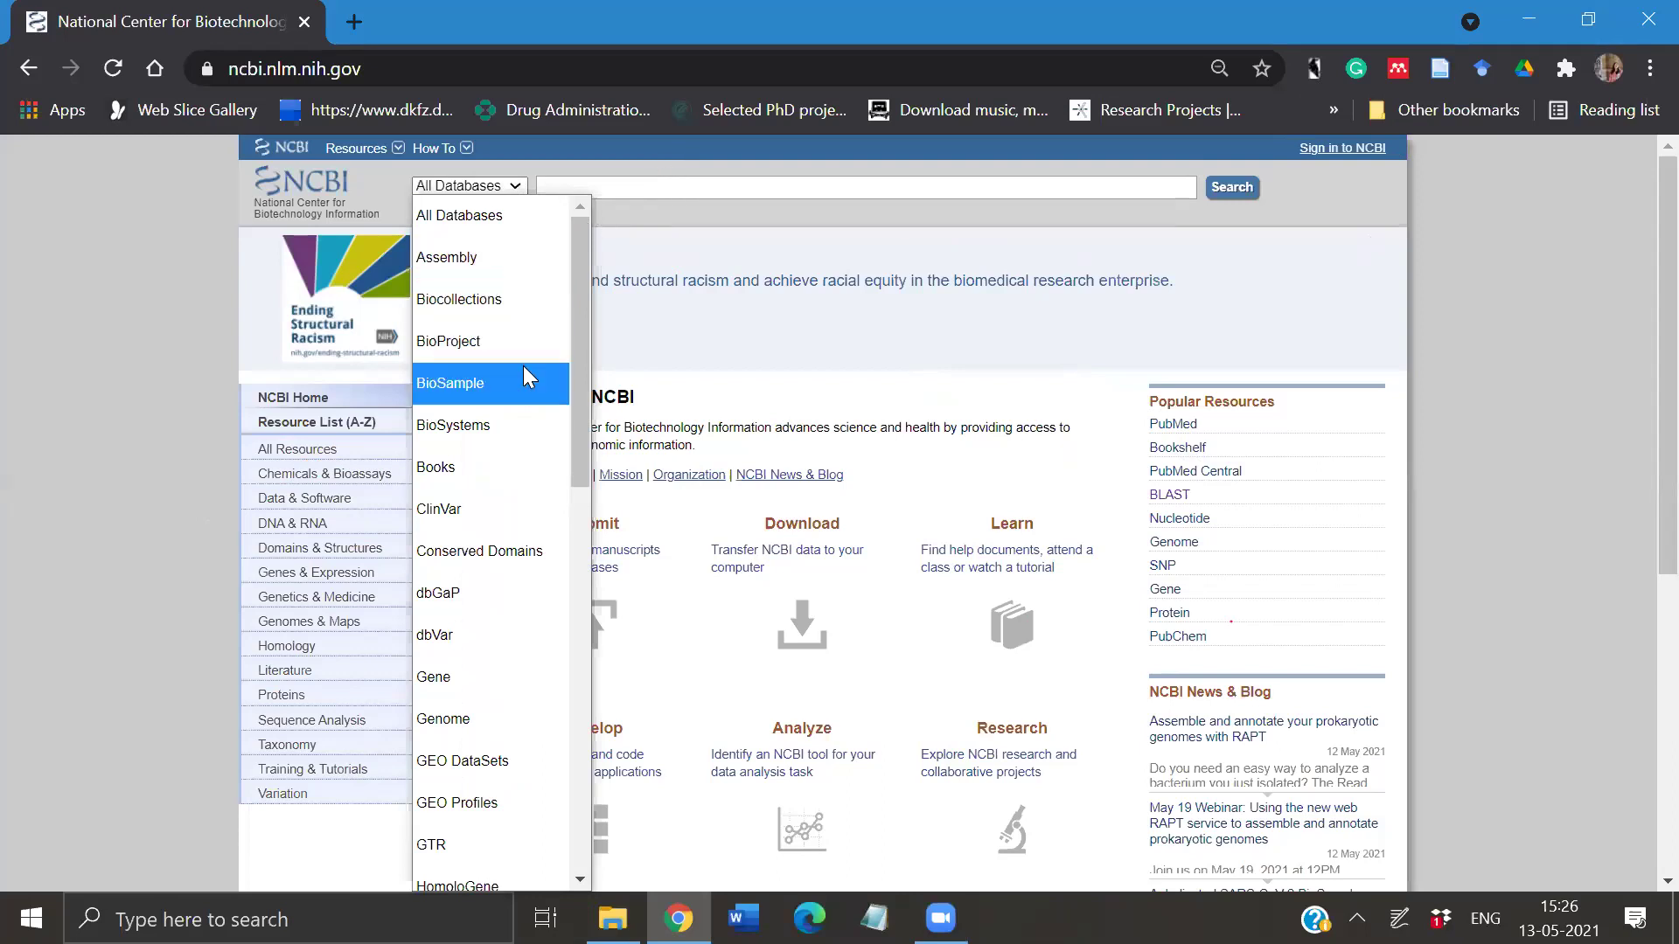
{"action": "scroll", "coordinate": [508, 617], "scroll_direction": "down", "scroll_amount": 10}
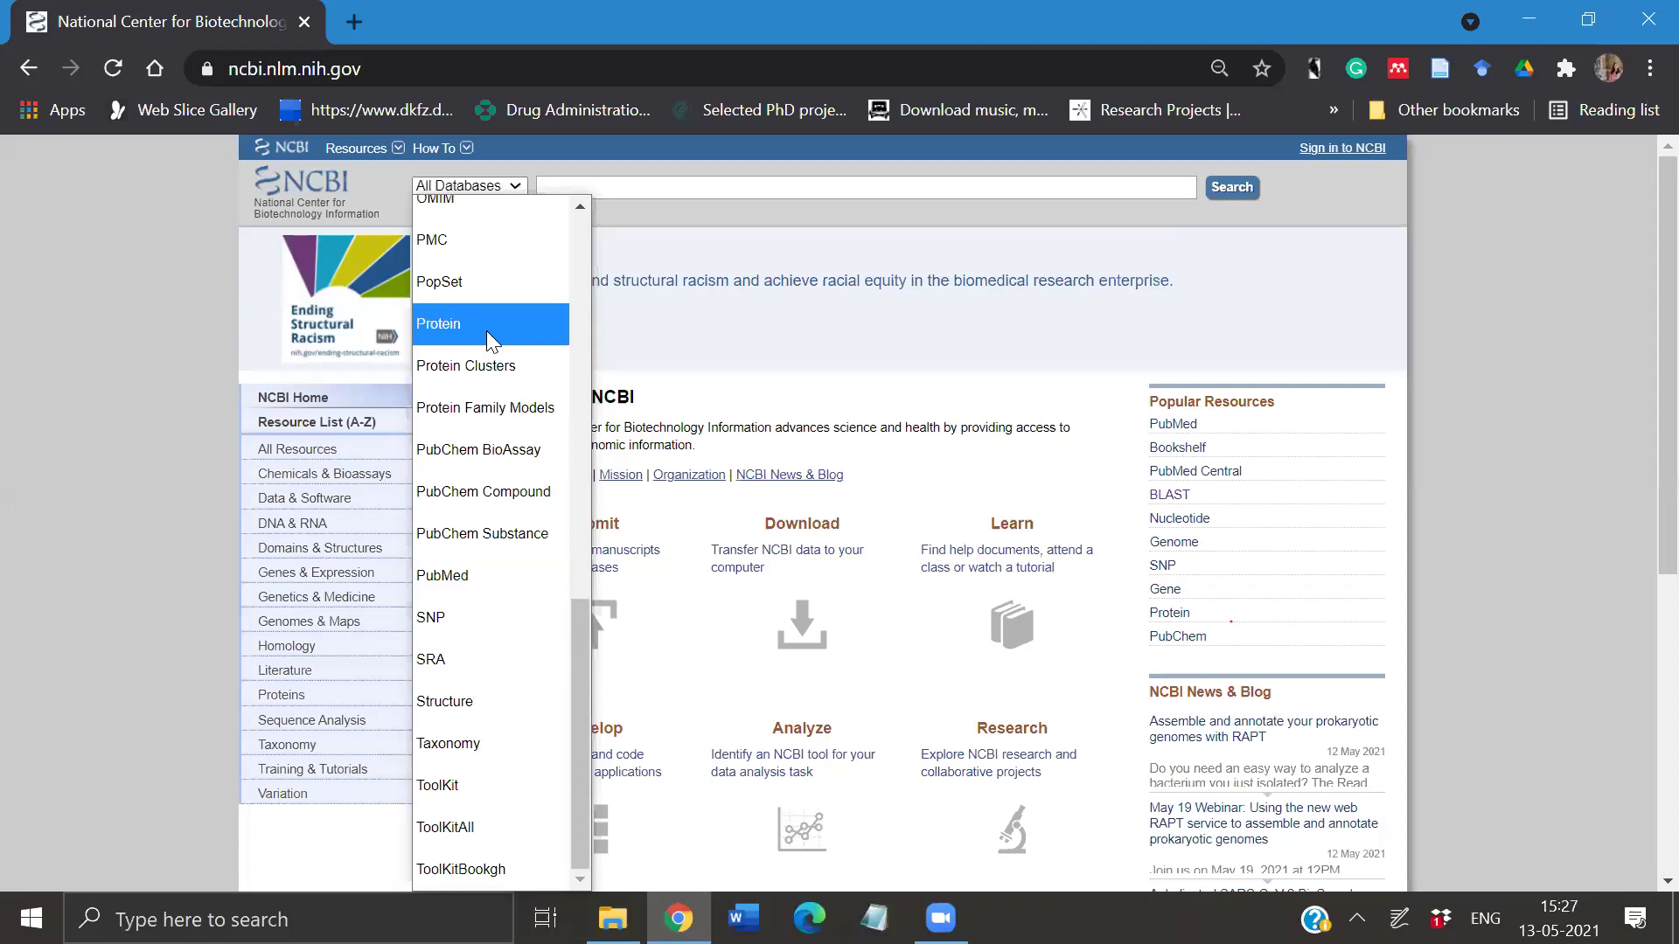
{"action": "left_click", "coordinate": [686, 187]}
{"action": "type", "text": "Soibe"}
{"action": "key", "text": "BackSpace"}
{"action": "key", "text": "BackSpace"}
{"action": "key", "text": "BackSpace"}
{"action": "key", "text": "BackSpace"}
{"action": "key", "text": "BackSpace"}
{"action": "type", "text": "CORONA"}
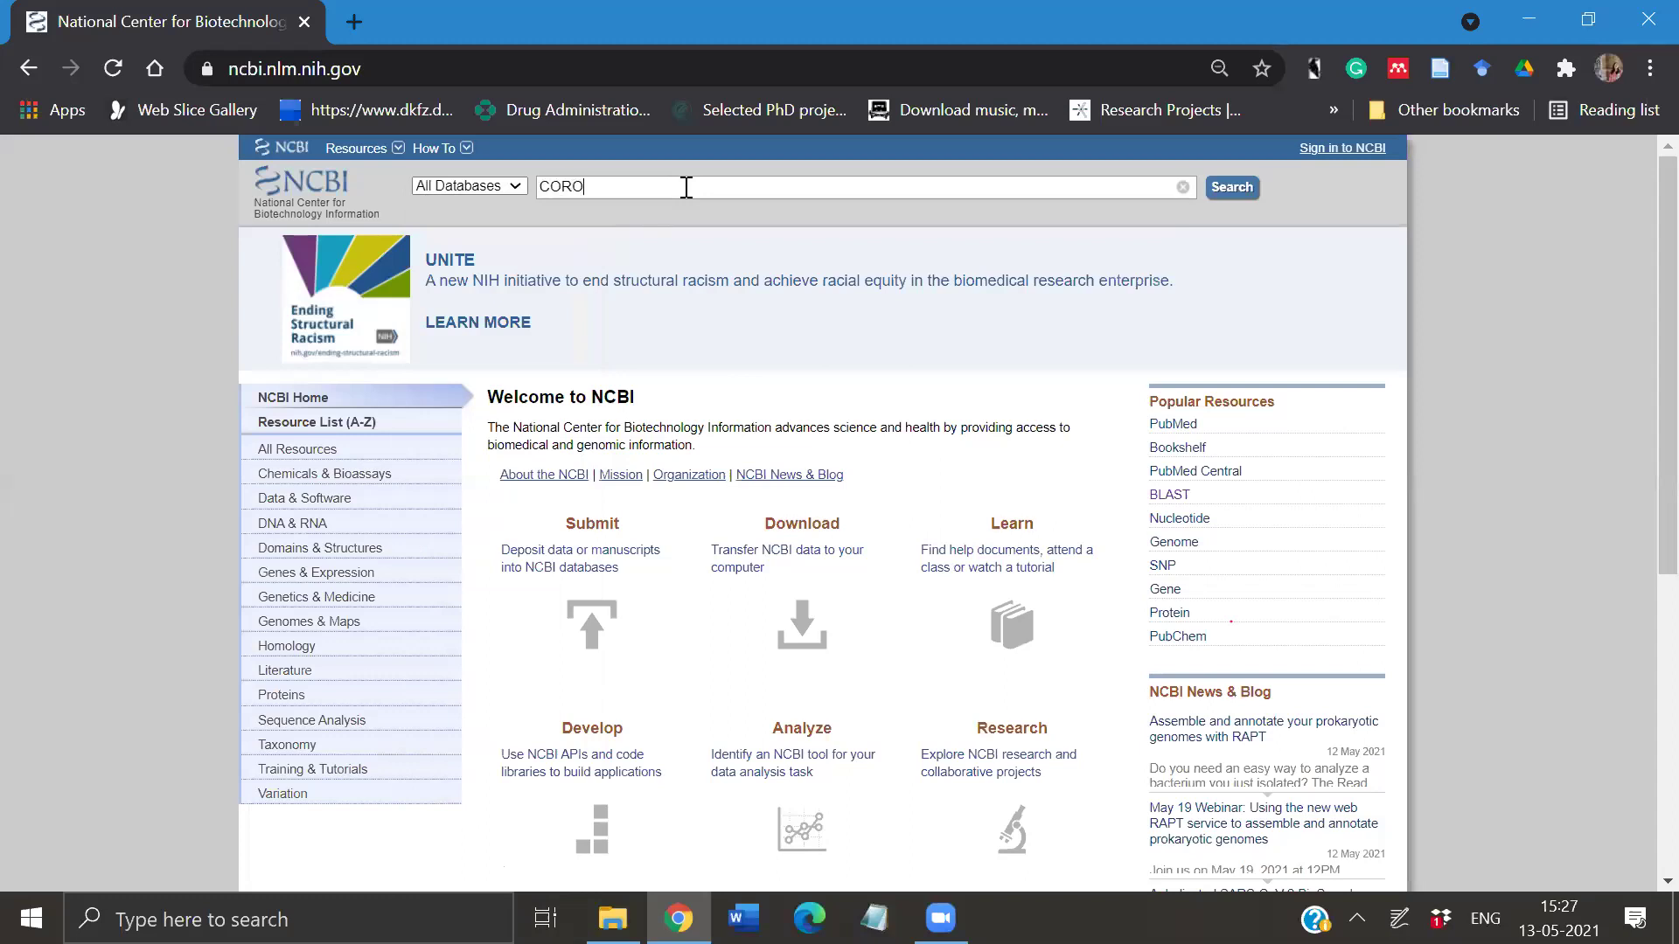
{"action": "type", "text": "virus spike priotein"}
{"action": "key", "text": "Return"}
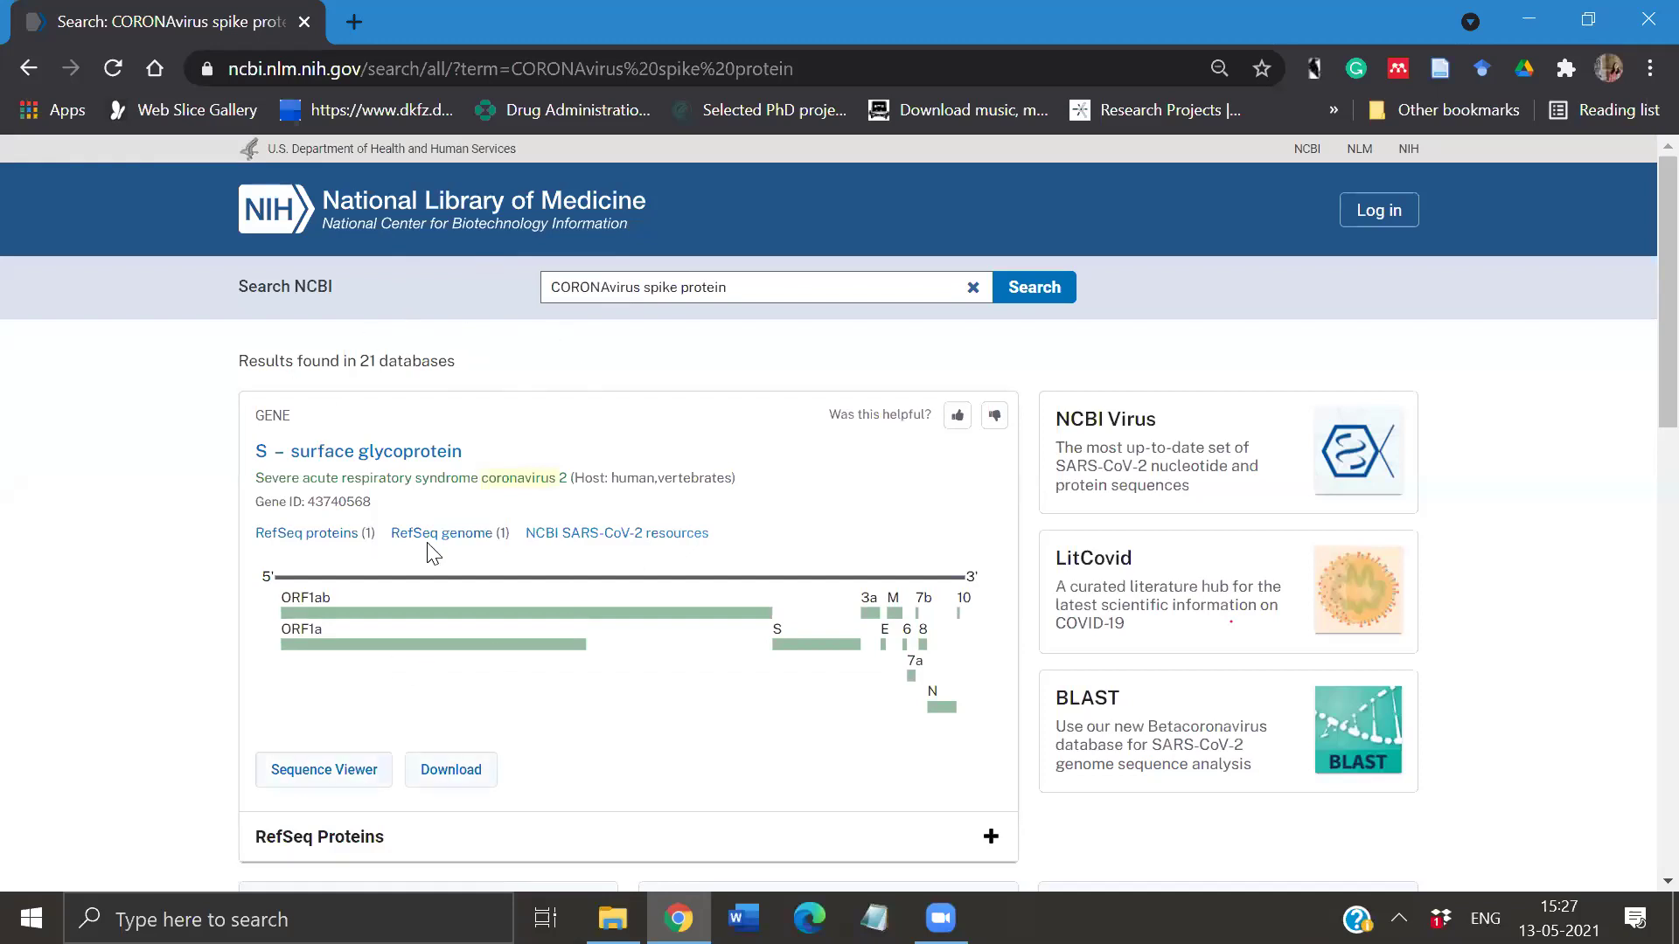
- Open the Nucleotide database results for the coronavirus spike protein search
{"action": "scroll", "coordinate": [433, 551], "scroll_direction": "down", "scroll_amount": 7}
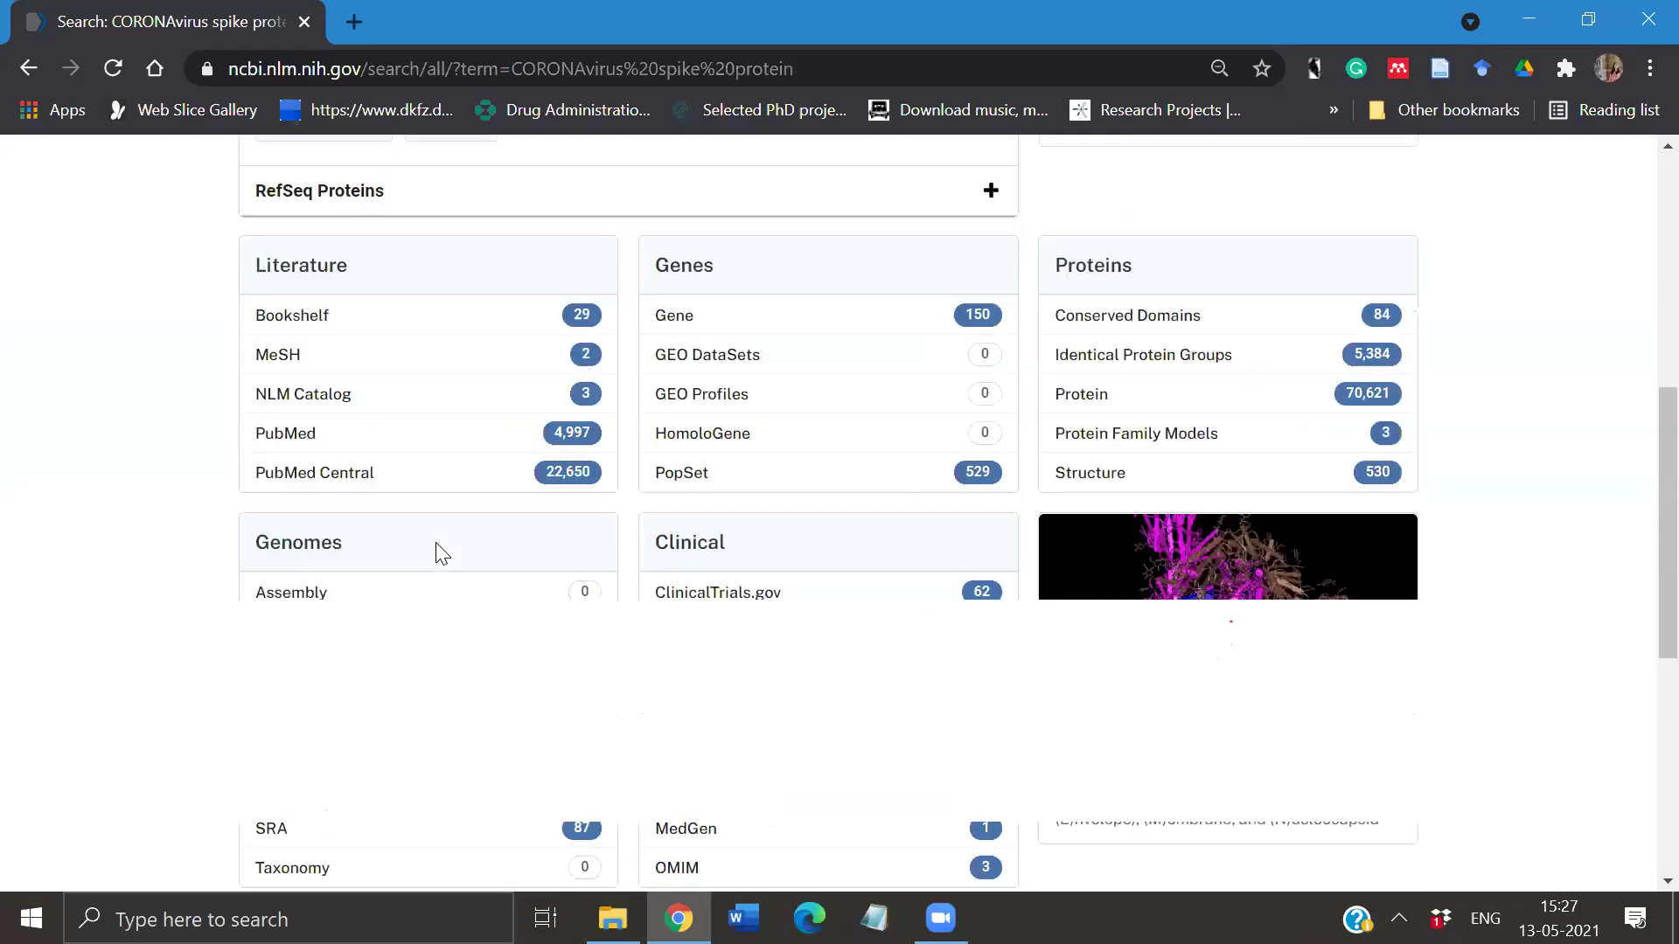
{"action": "scroll", "coordinate": [435, 555], "scroll_direction": "up", "scroll_amount": 2}
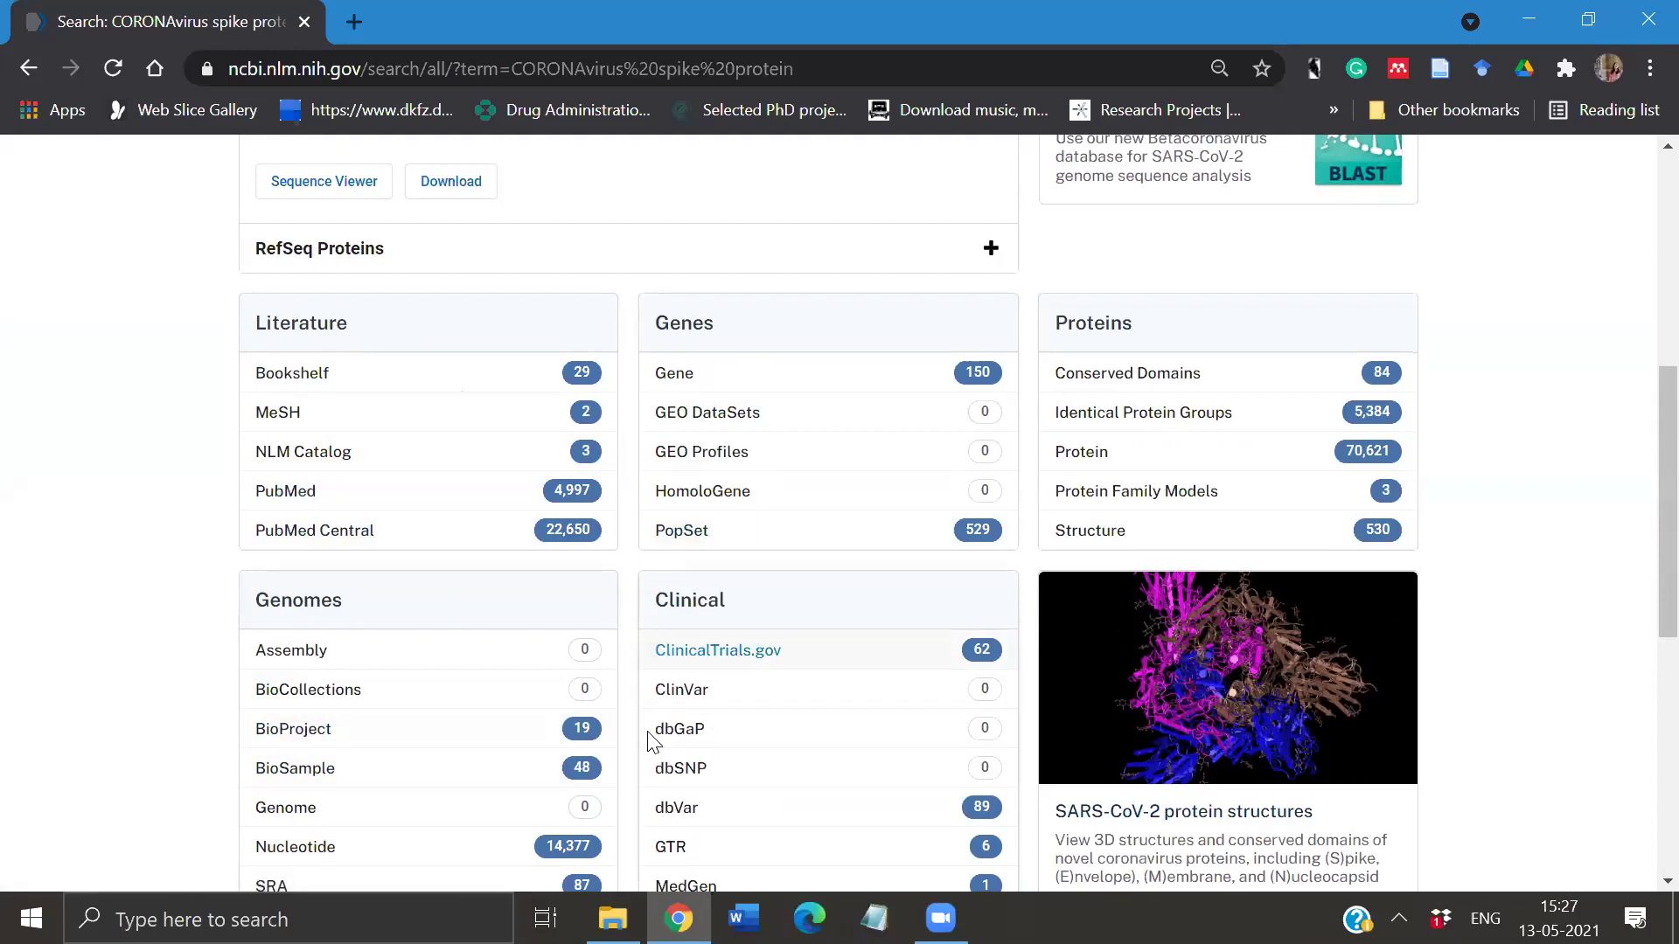
{"action": "scroll", "coordinate": [651, 741], "scroll_direction": "down", "scroll_amount": 5}
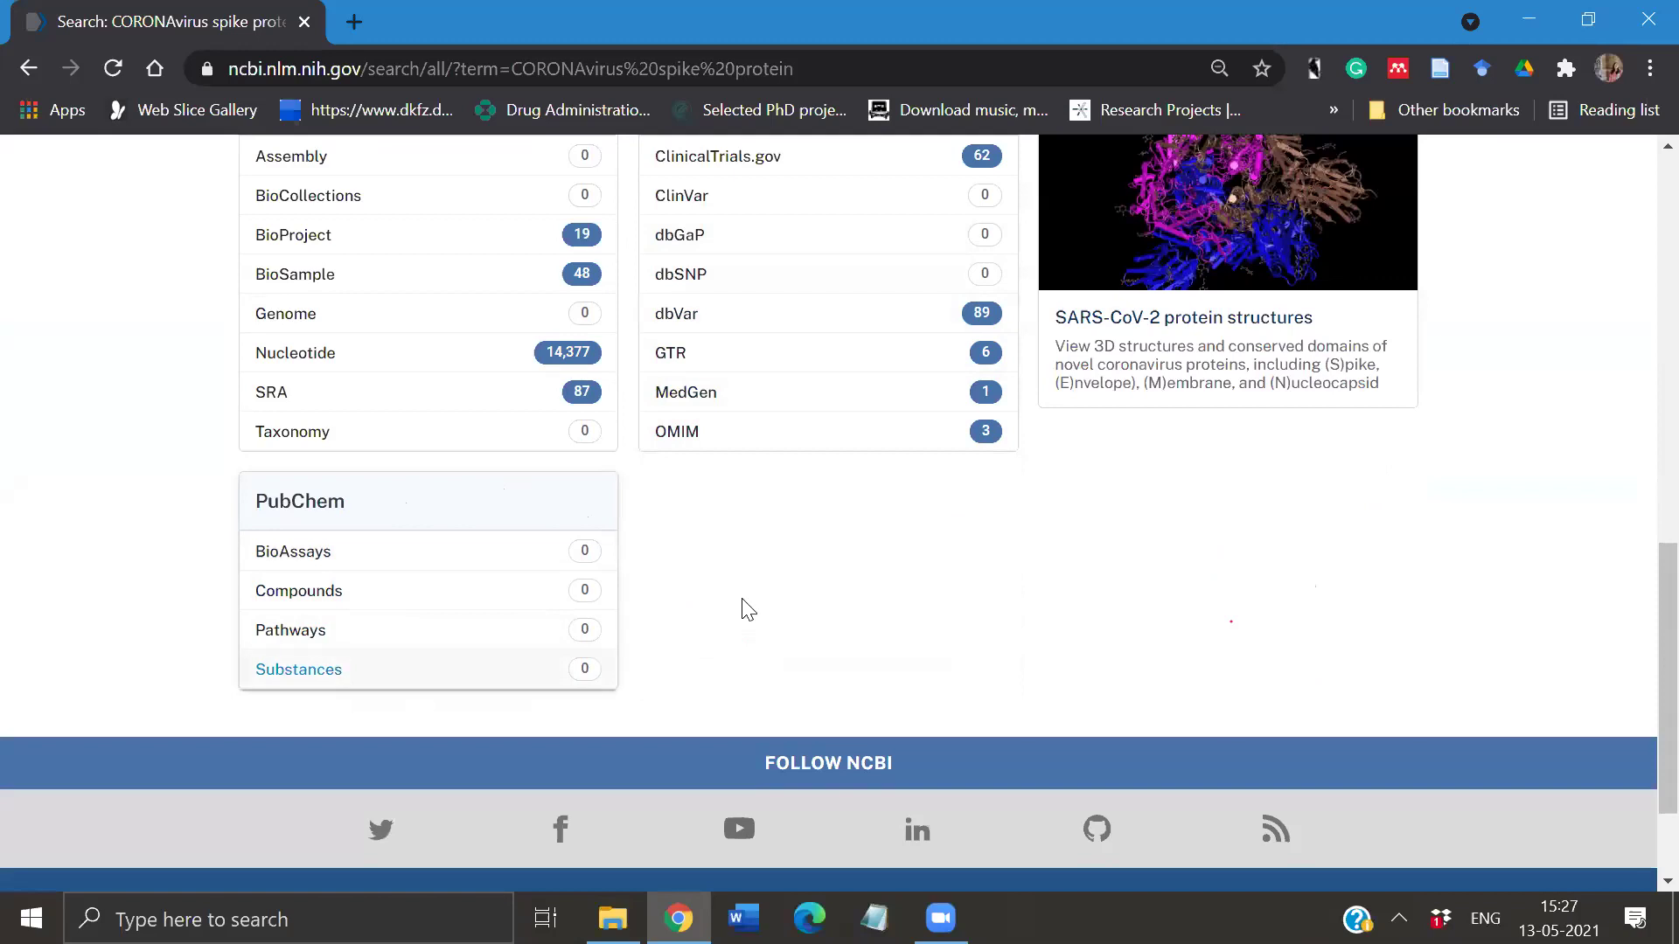
{"action": "scroll", "coordinate": [748, 610], "scroll_direction": "up", "scroll_amount": 4}
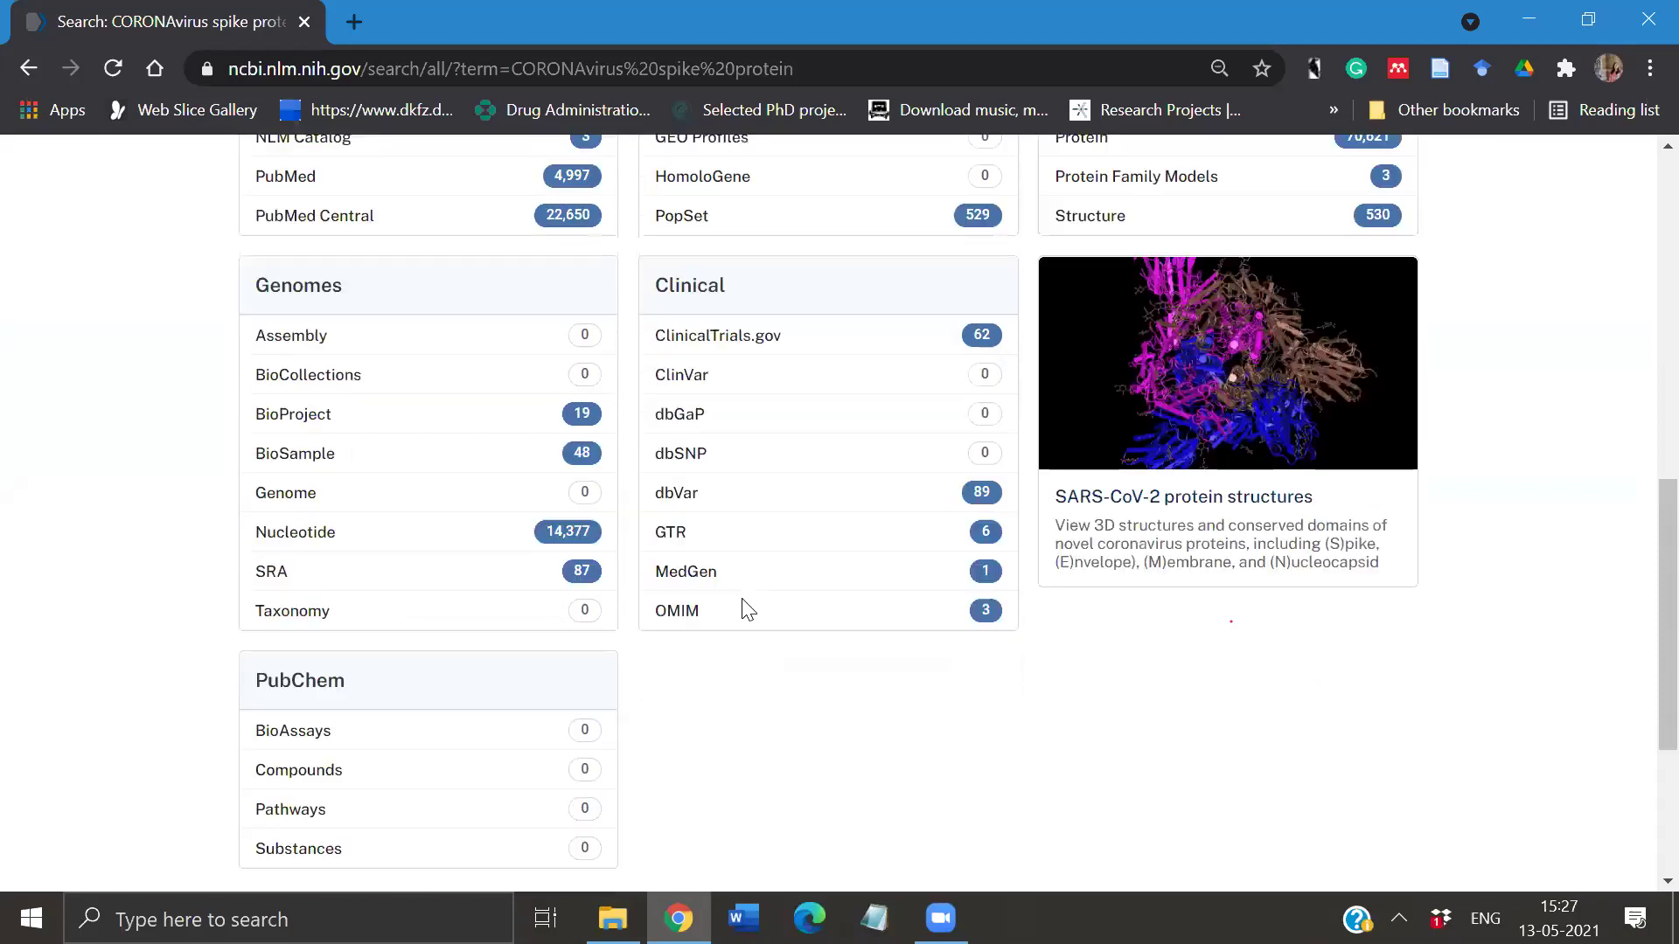
{"action": "scroll", "coordinate": [745, 603], "scroll_direction": "up", "scroll_amount": 3}
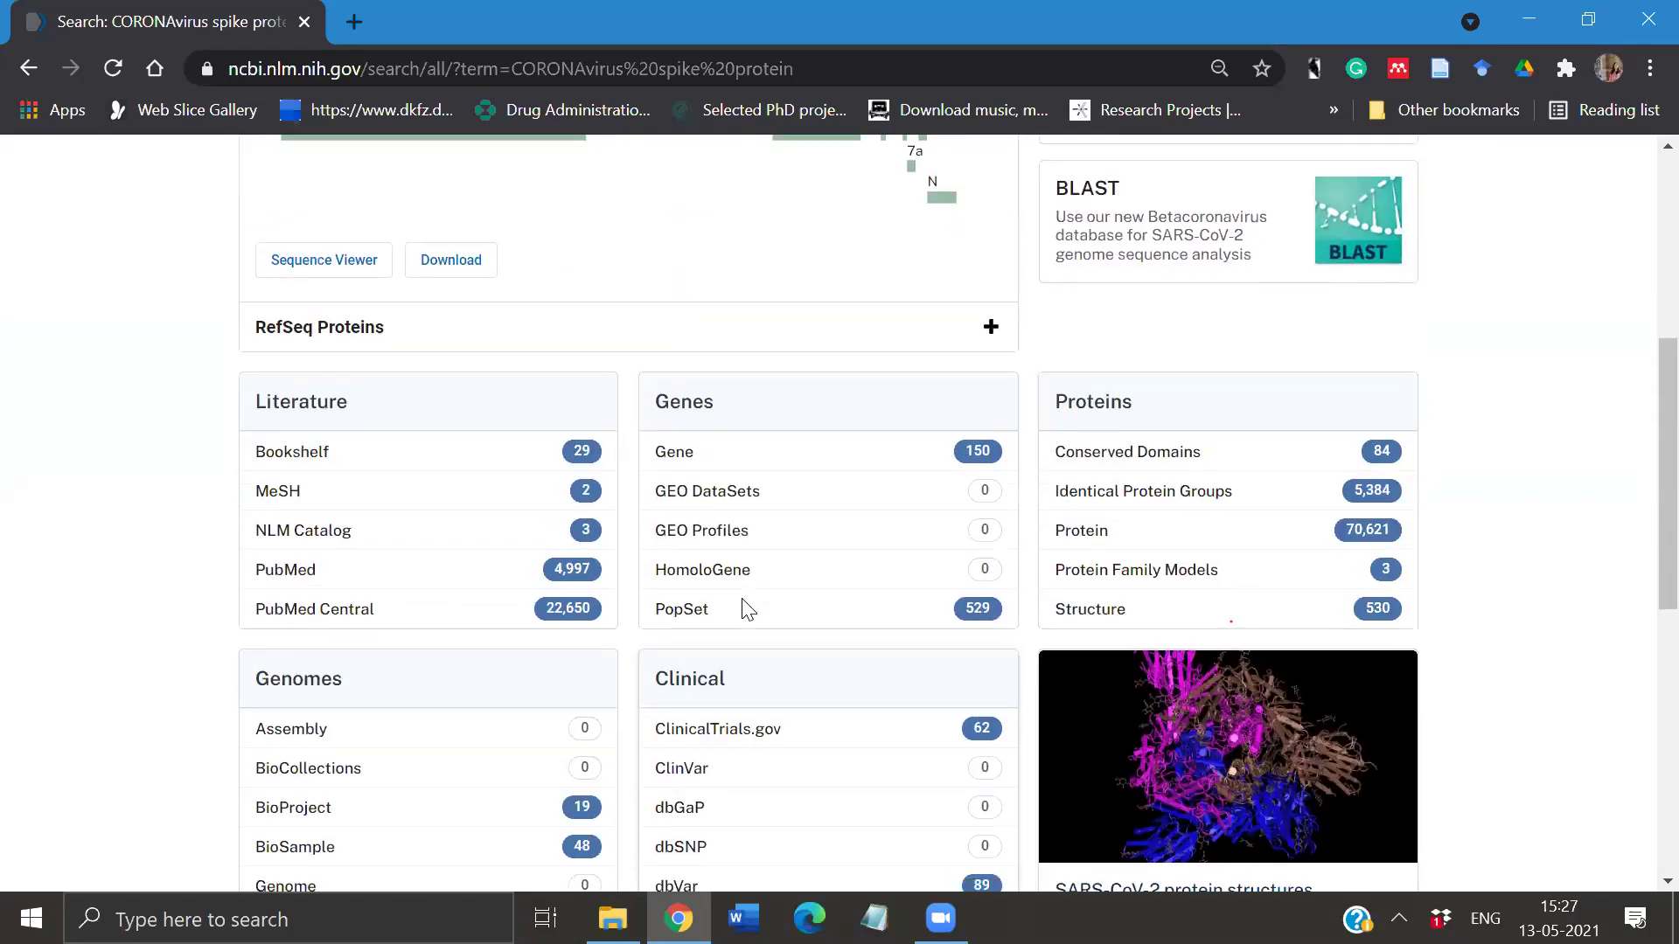
{"action": "scroll", "coordinate": [742, 606], "scroll_direction": "down", "scroll_amount": 3}
{"action": "scroll", "coordinate": [742, 607], "scroll_direction": "up", "scroll_amount": 3}
{"action": "scroll", "coordinate": [555, 564], "scroll_direction": "down", "scroll_amount": 5}
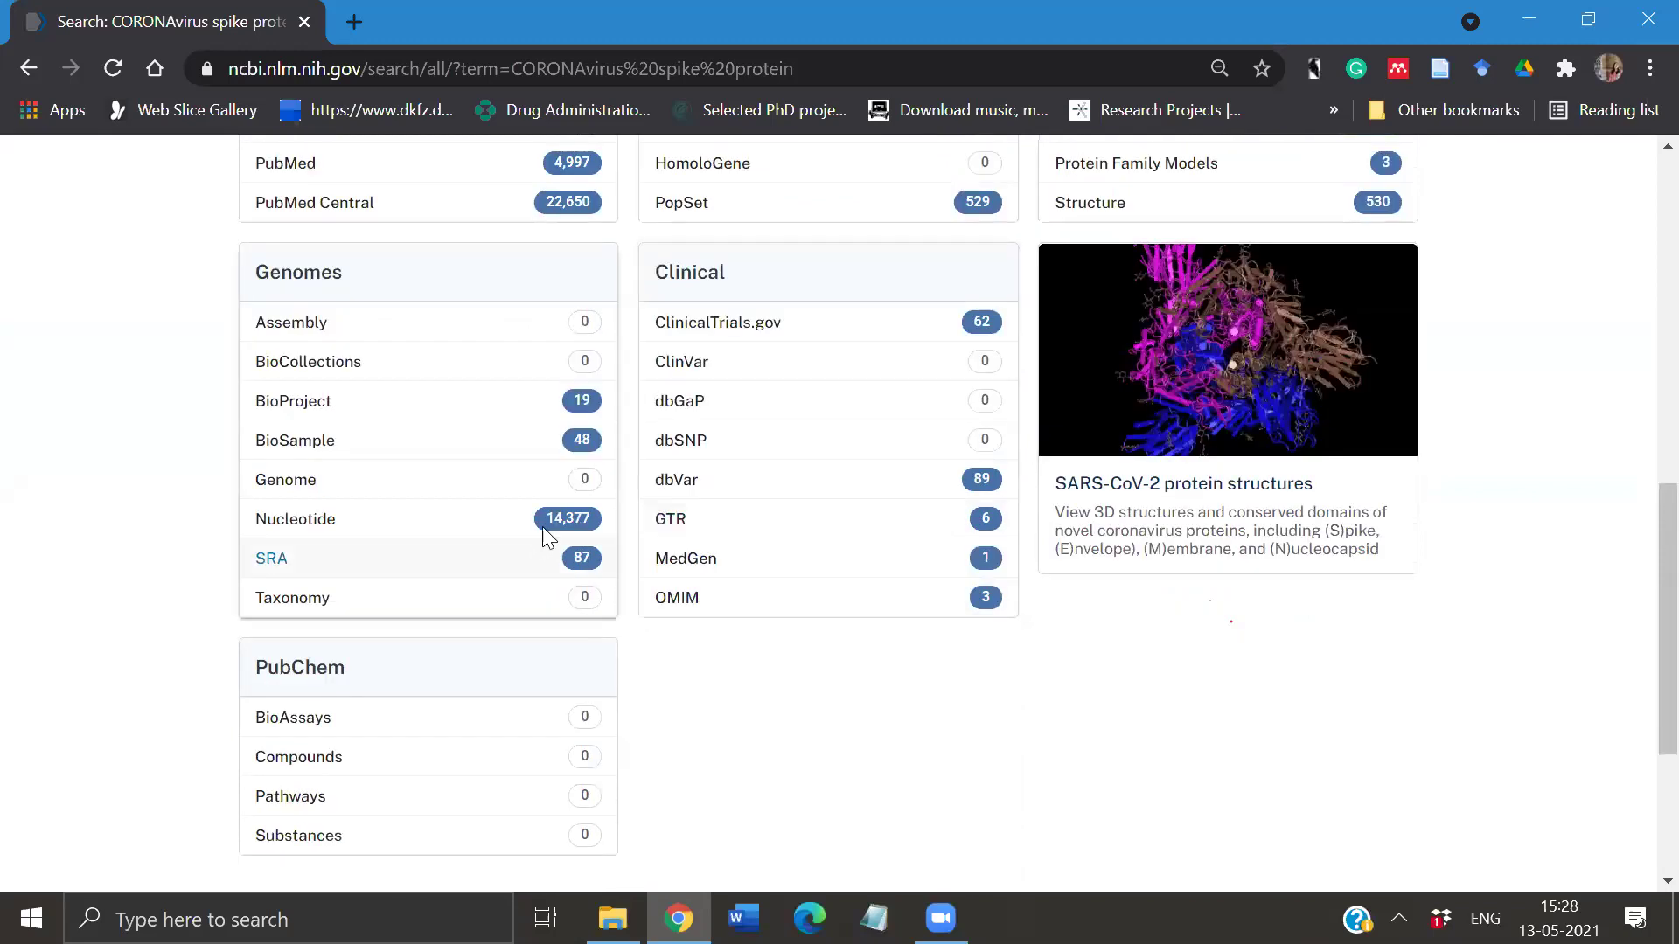
{"action": "left_click", "coordinate": [551, 525]}
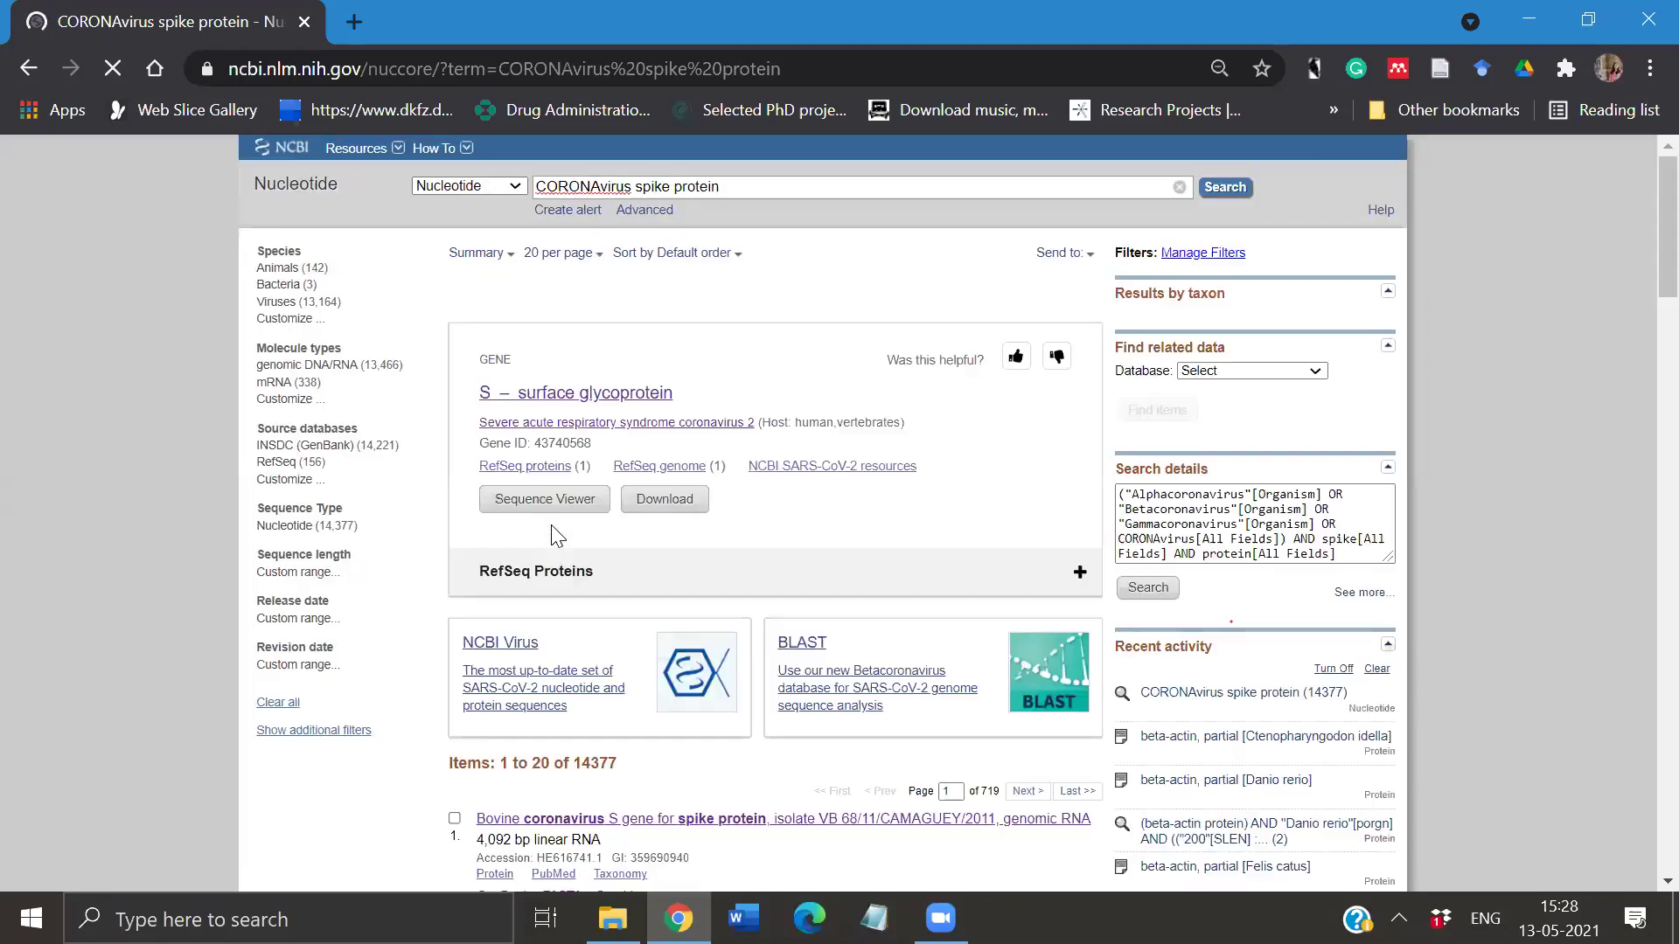
- Open the GenBank record of the first result, the Bovine coronavirus S gene for spike protein, isolate VB 68/11/CAMAGUEY/2011
{"action": "scroll", "coordinate": [556, 536], "scroll_direction": "down", "scroll_amount": 4}
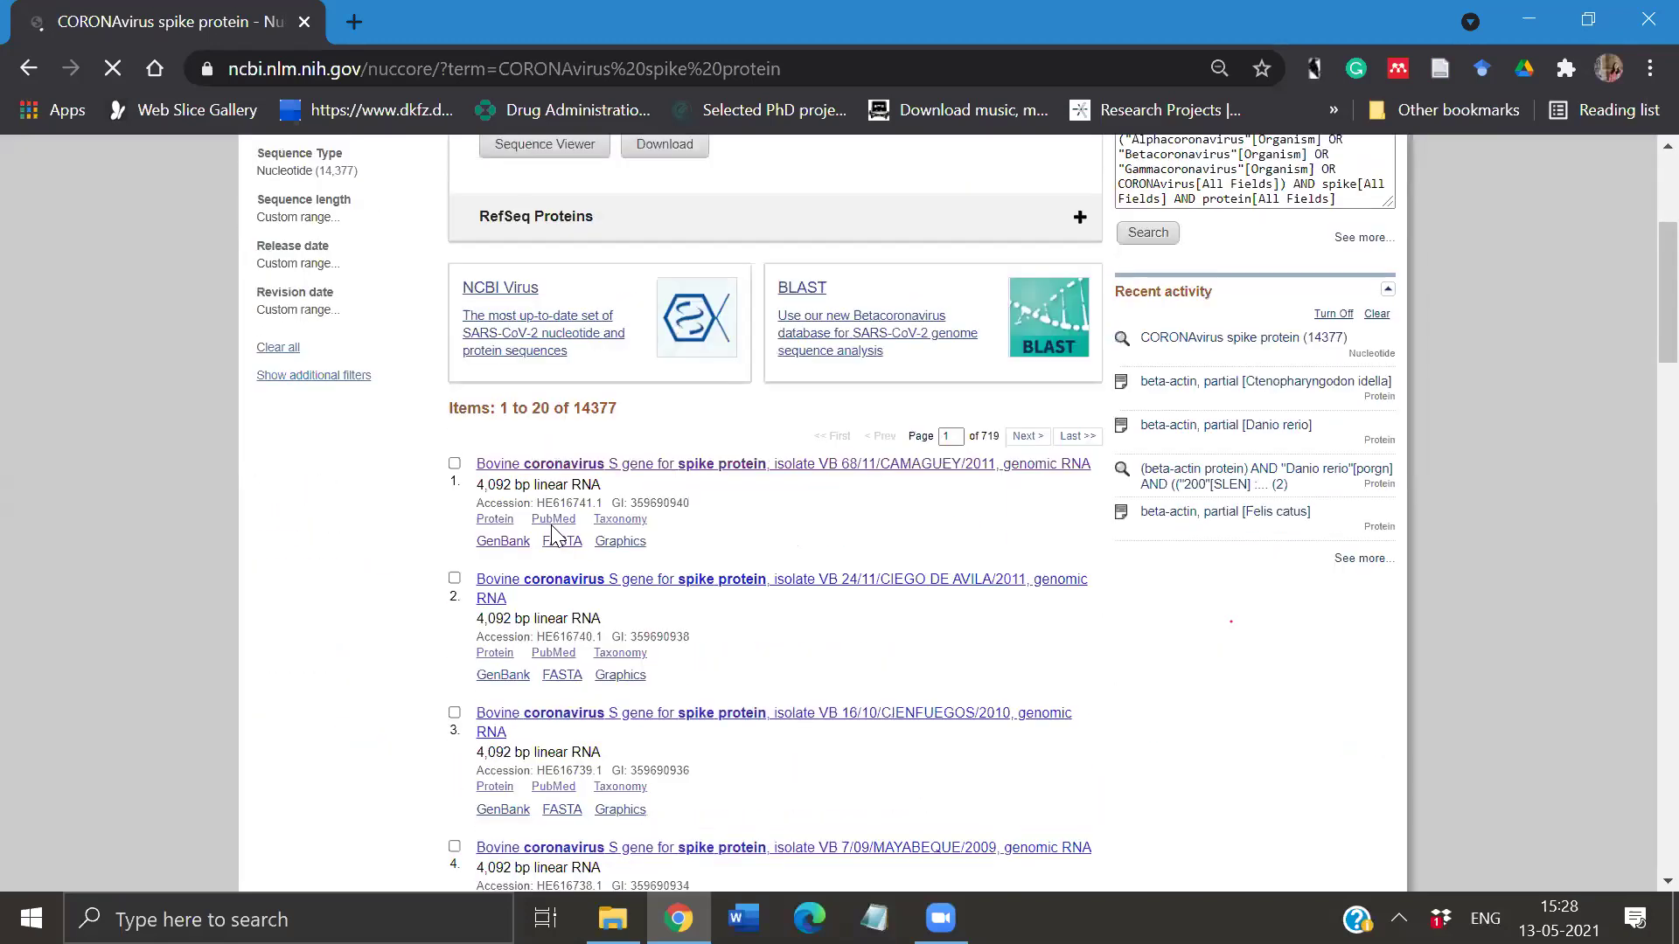
{"action": "scroll", "coordinate": [557, 536], "scroll_direction": "up", "scroll_amount": 4}
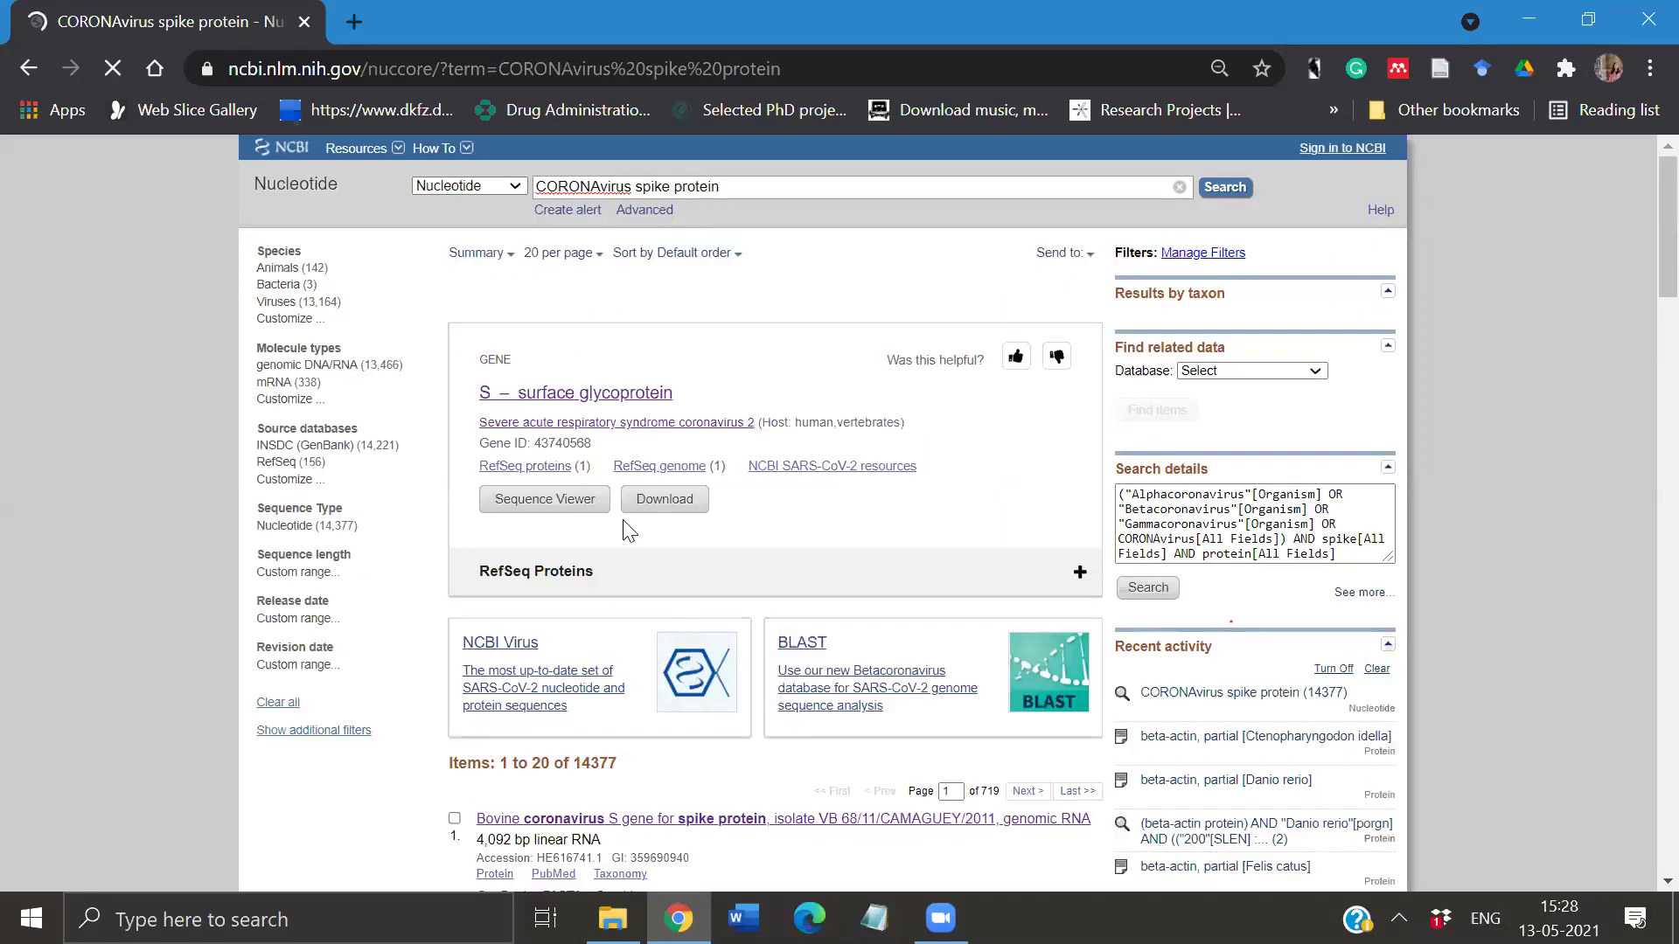
{"action": "scroll", "coordinate": [627, 531], "scroll_direction": "down", "scroll_amount": 4}
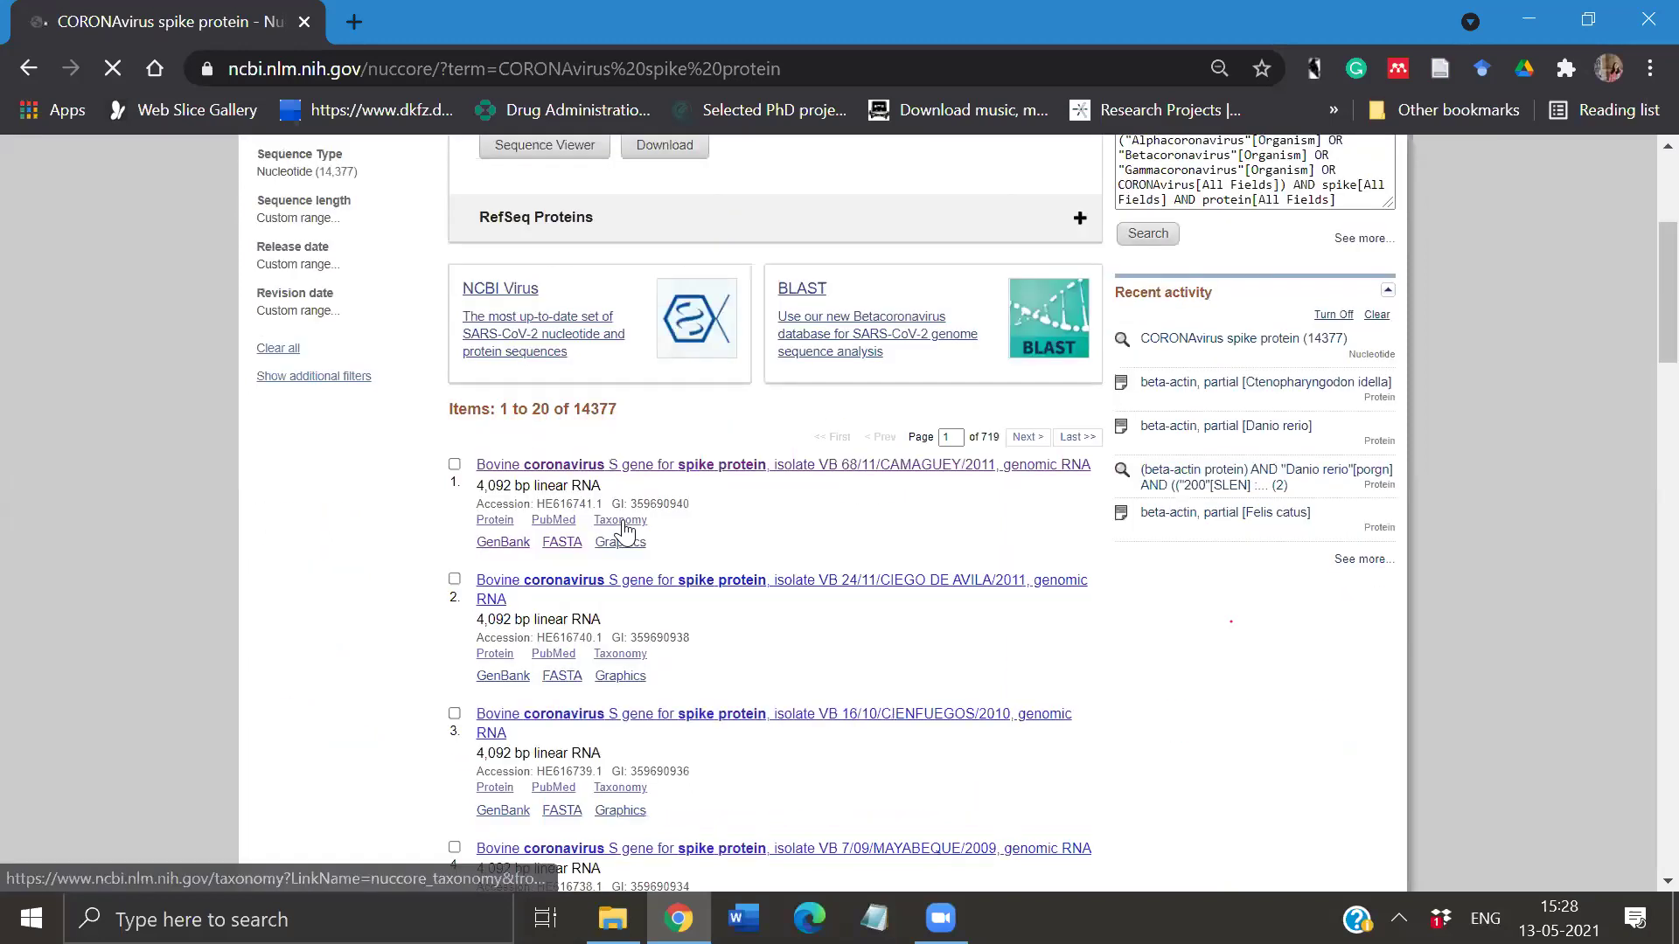
{"action": "scroll", "coordinate": [640, 262], "scroll_direction": "up", "scroll_amount": 4}
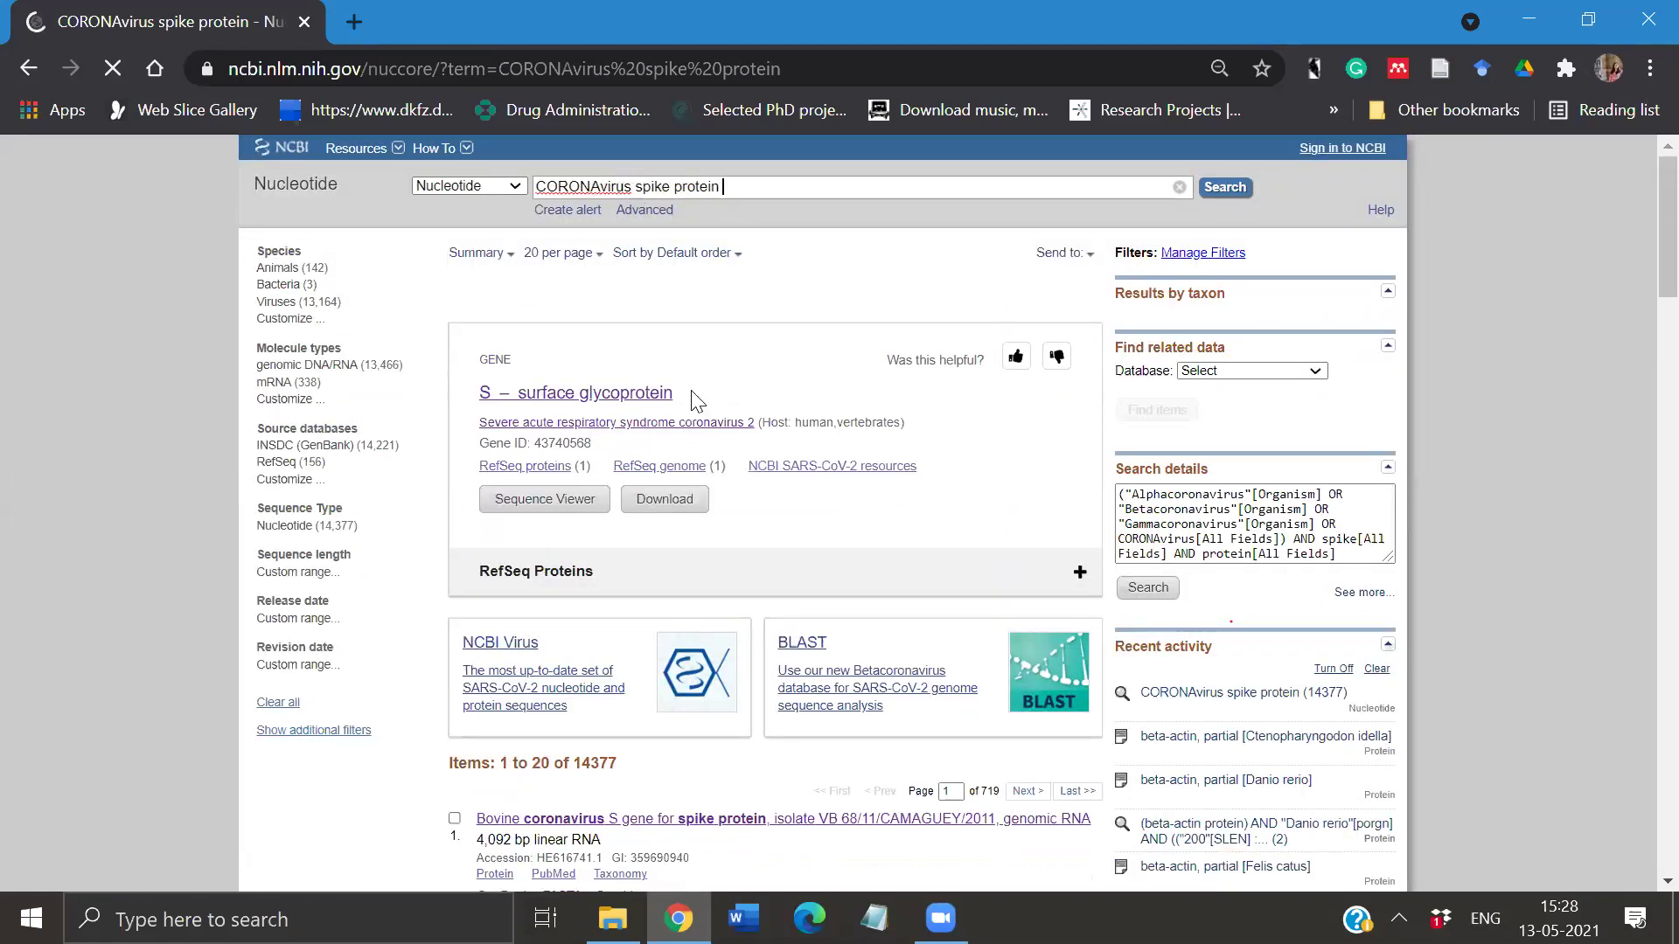
{"action": "scroll", "coordinate": [697, 400], "scroll_direction": "down", "scroll_amount": 9}
{"action": "scroll", "coordinate": [697, 400], "scroll_direction": "down", "scroll_amount": 5}
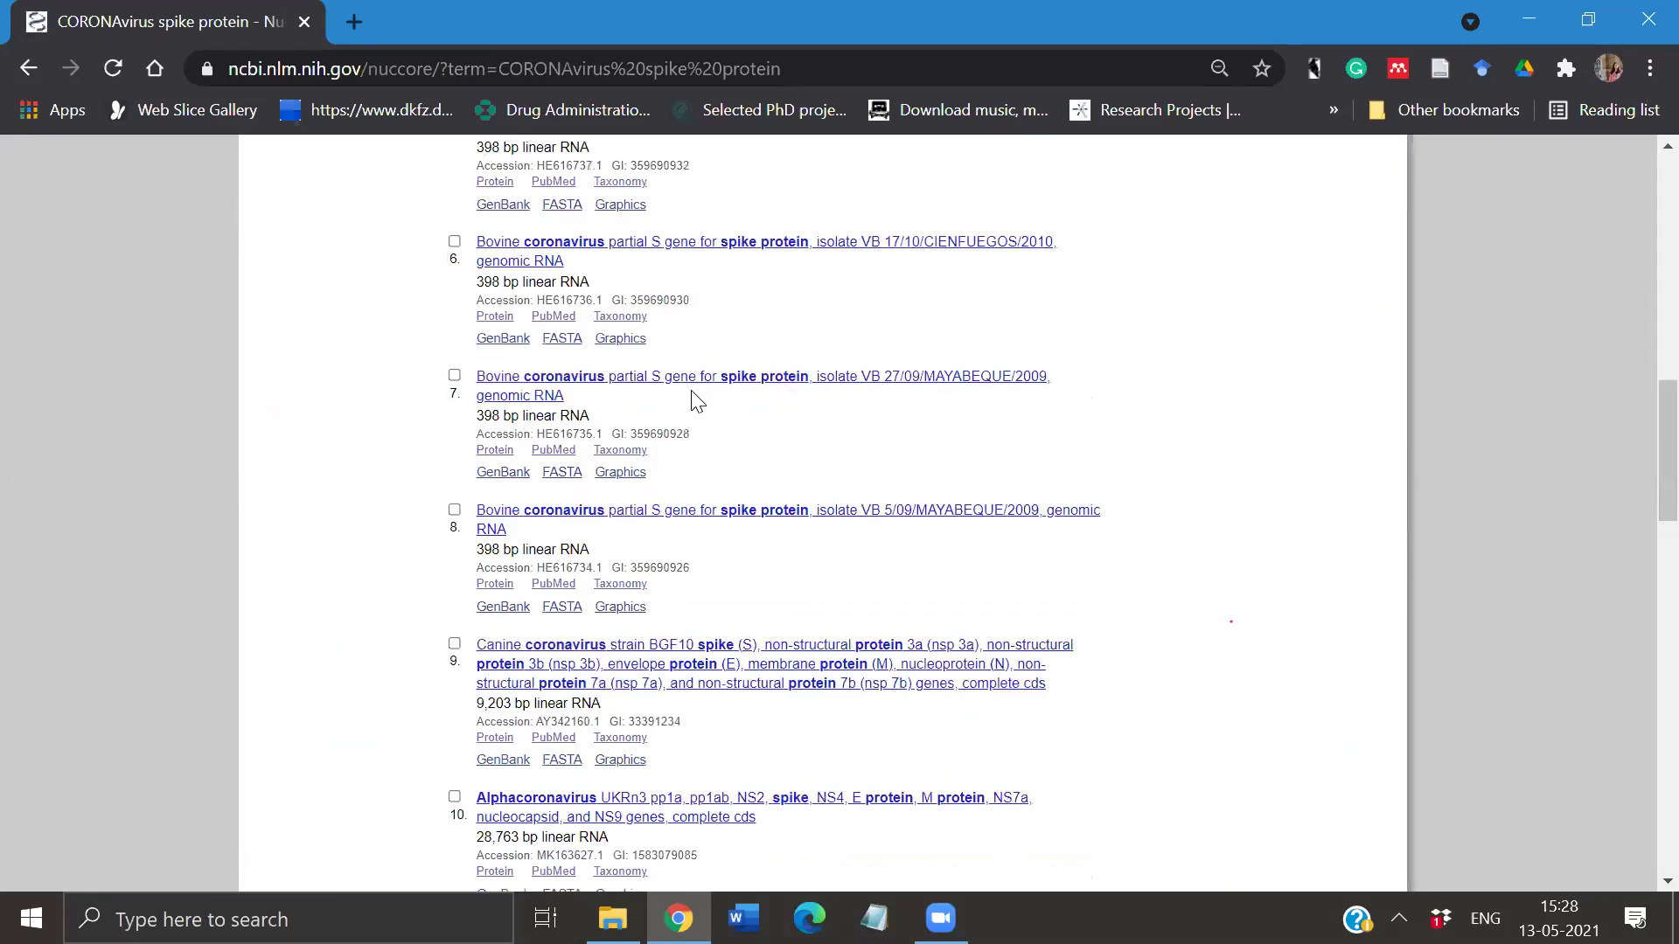
{"action": "scroll", "coordinate": [697, 401], "scroll_direction": "down", "scroll_amount": 5}
{"action": "scroll", "coordinate": [696, 401], "scroll_direction": "up", "scroll_amount": 10}
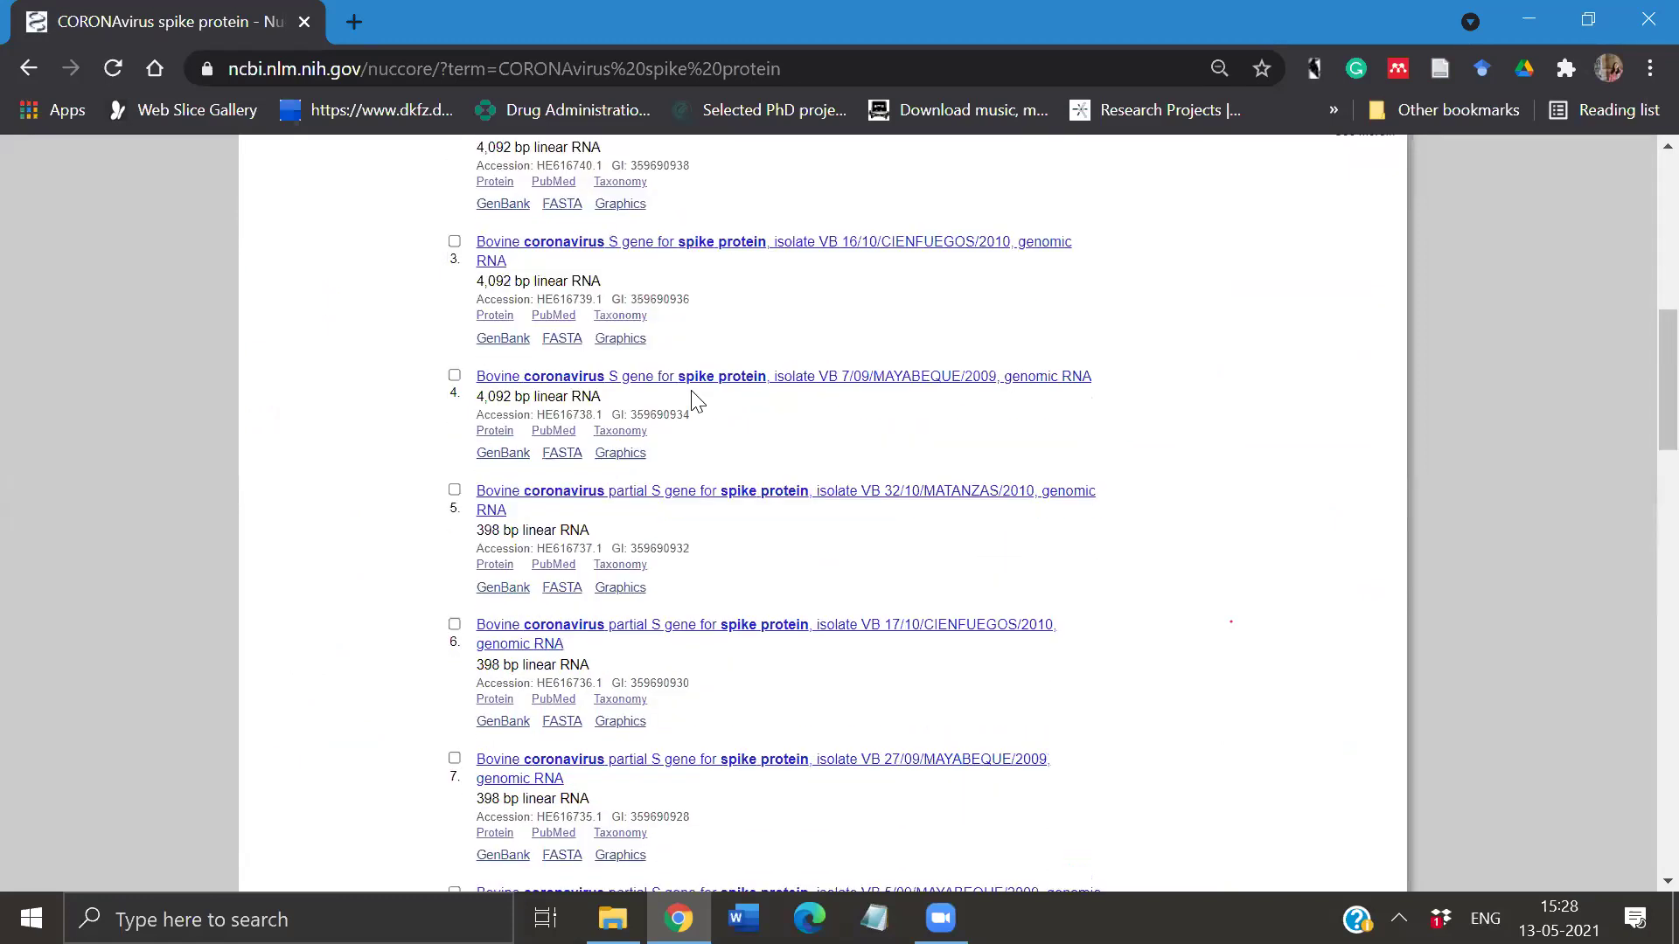
{"action": "scroll", "coordinate": [665, 577], "scroll_direction": "up", "scroll_amount": 6}
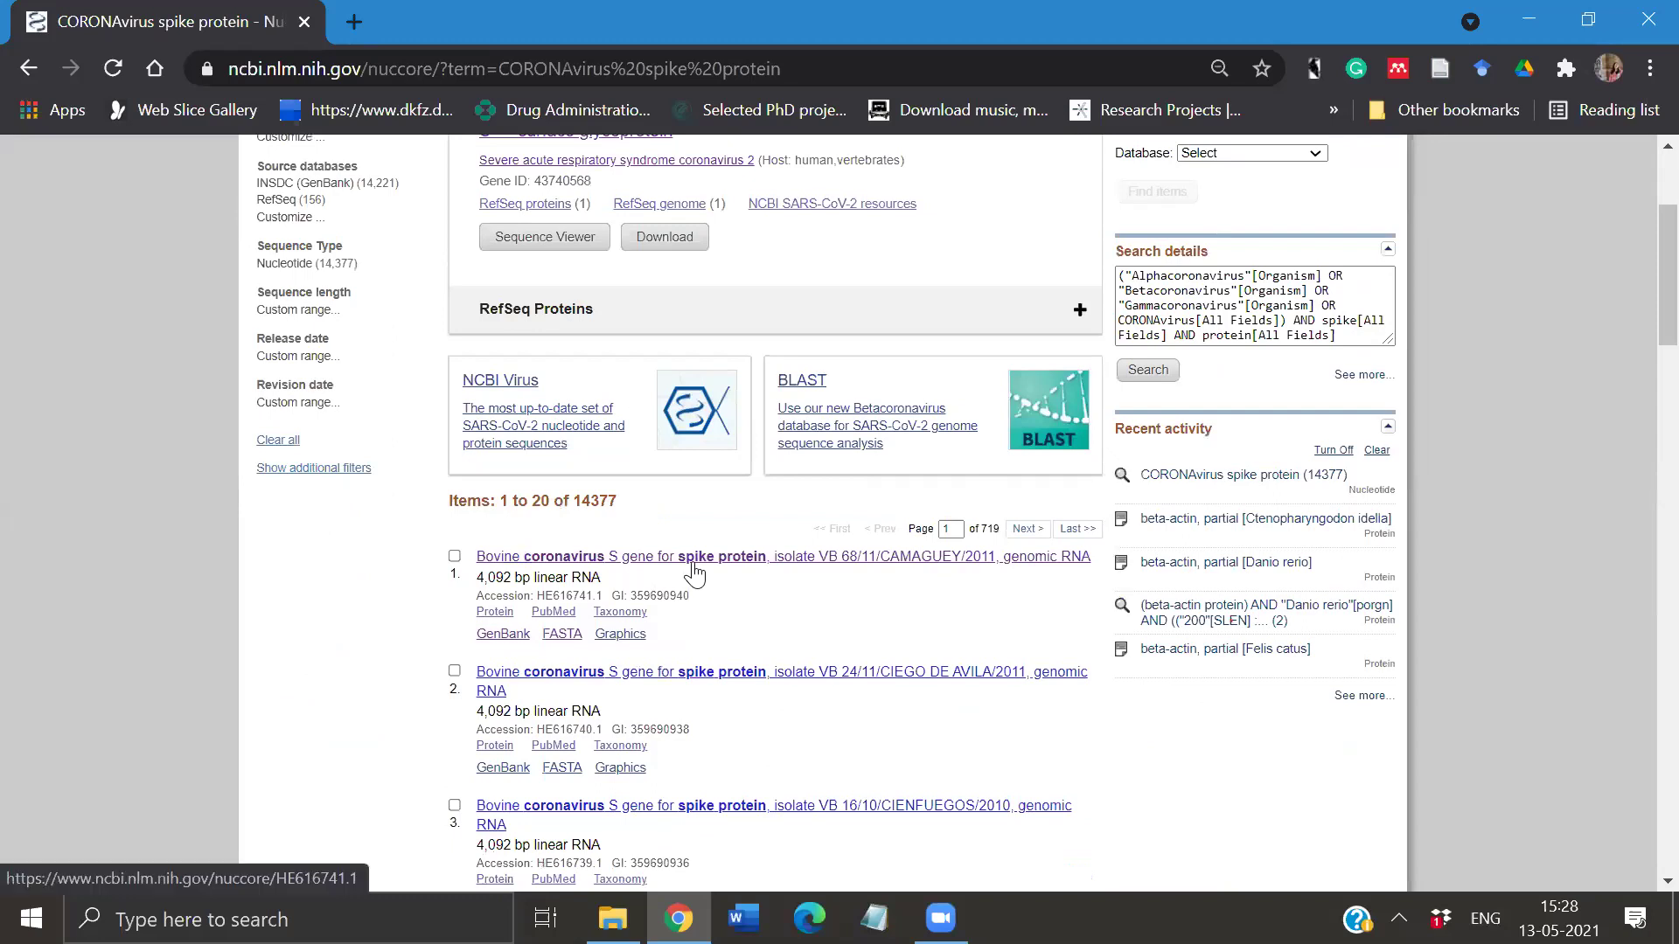
{"action": "left_click", "coordinate": [606, 560]}
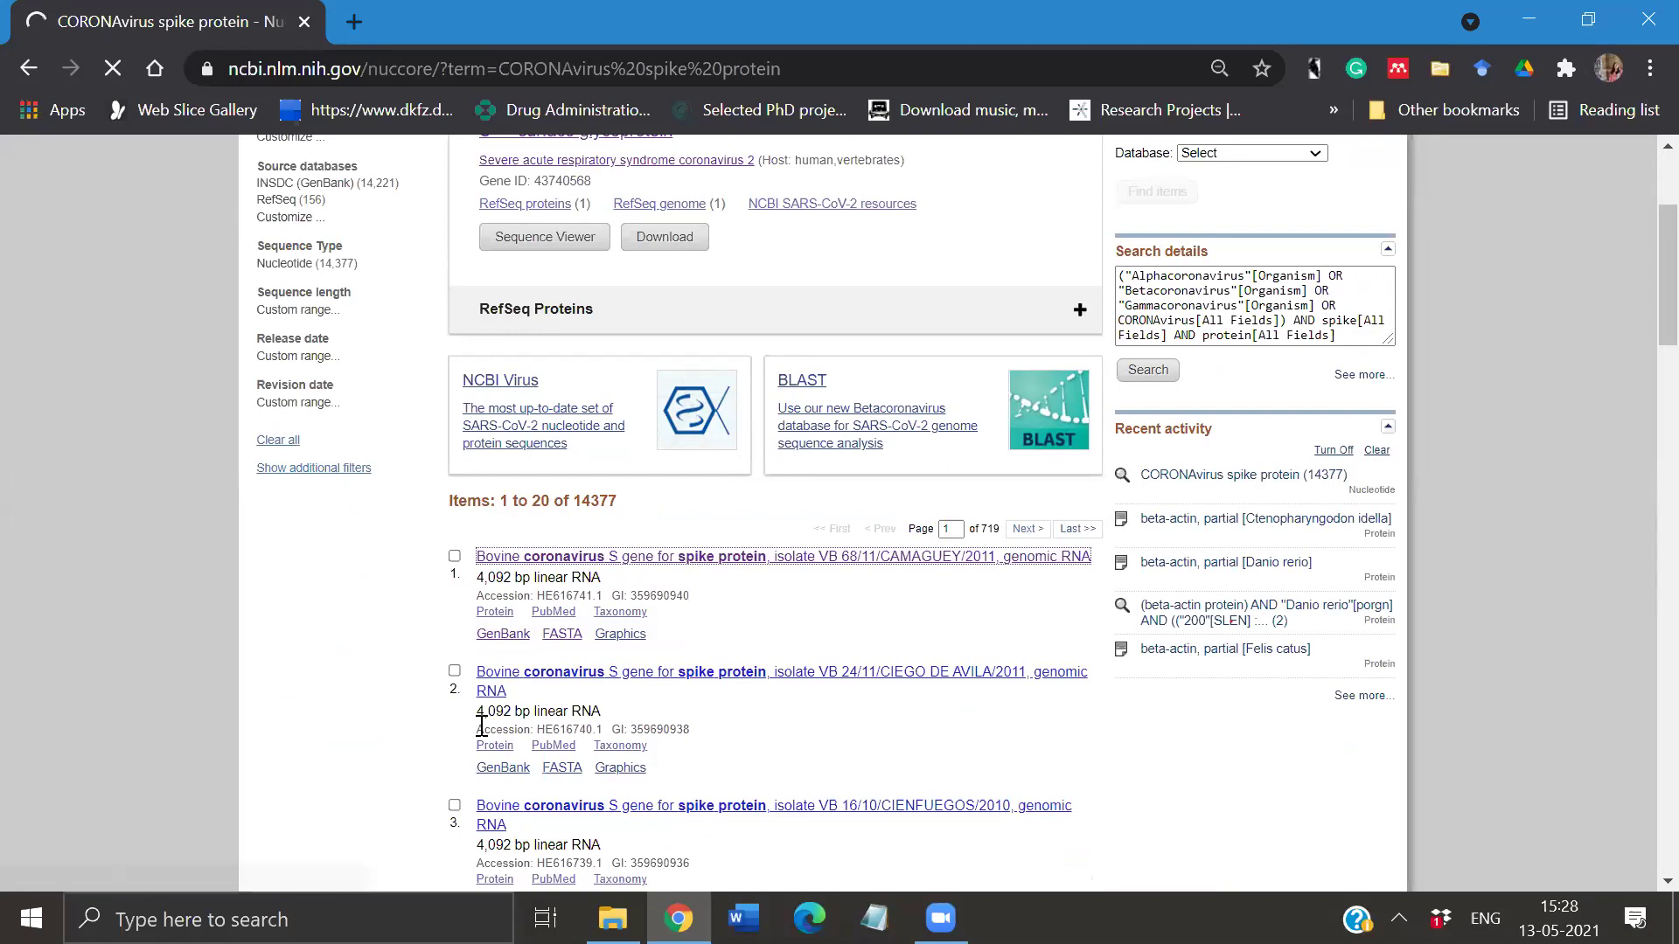
{"action": "left_click", "coordinate": [515, 638]}
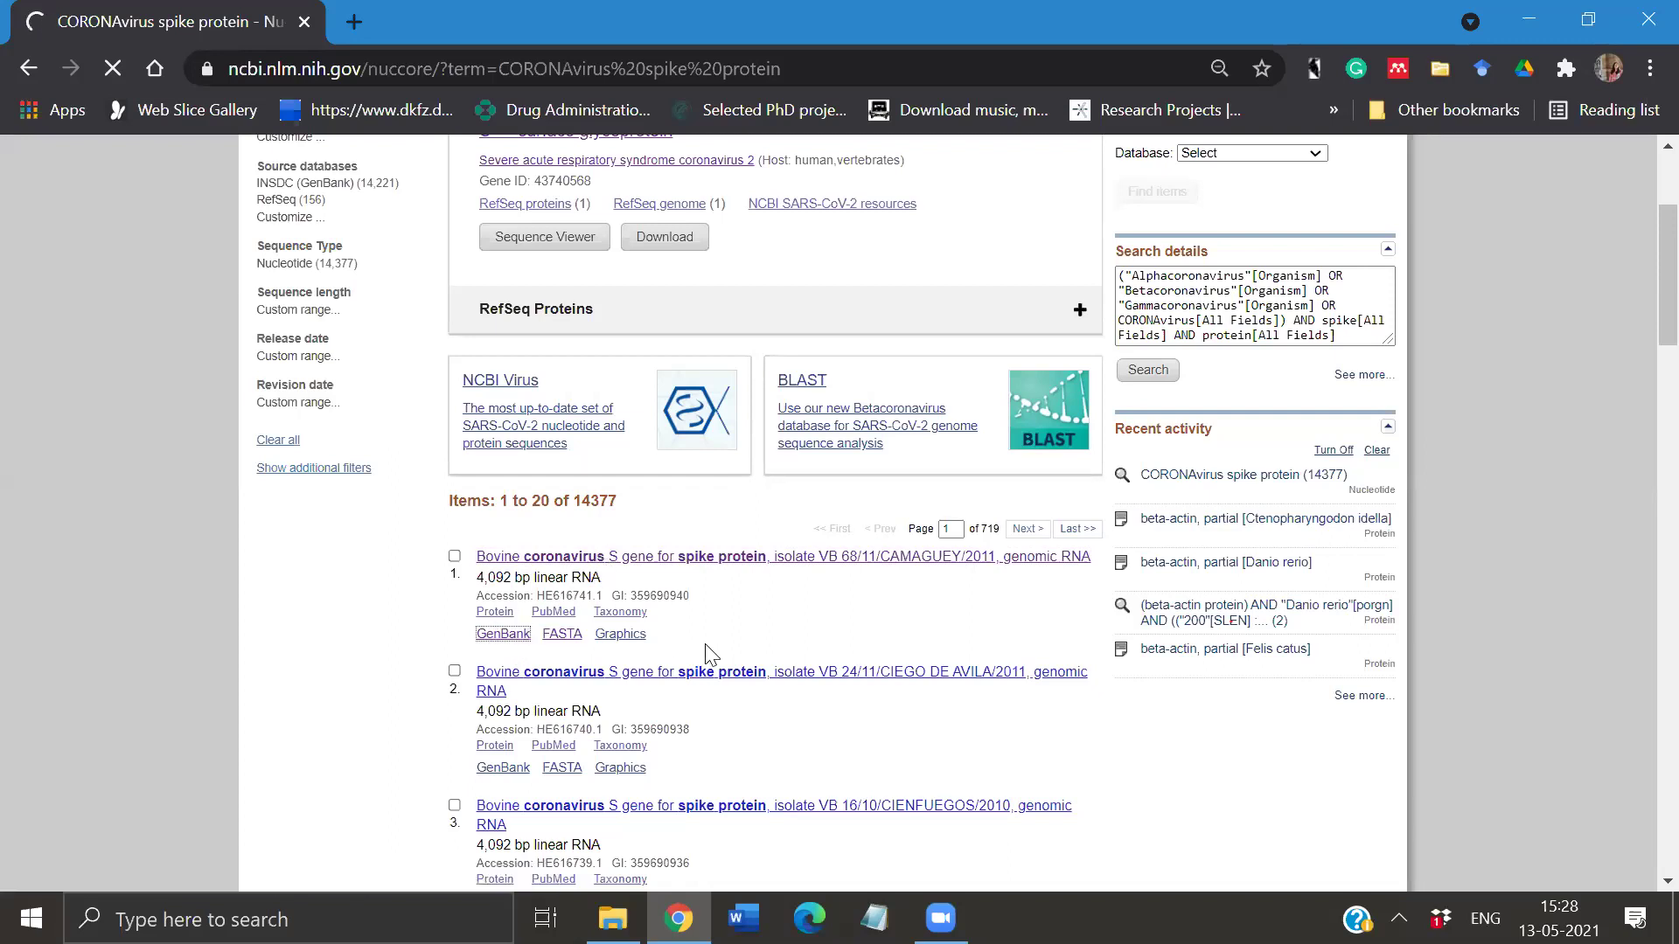
- Look through the GenBank record and highlight its CDS feature in the nucleotide sequence
{"action": "scroll", "coordinate": [705, 644], "scroll_direction": "up", "scroll_amount": 3}
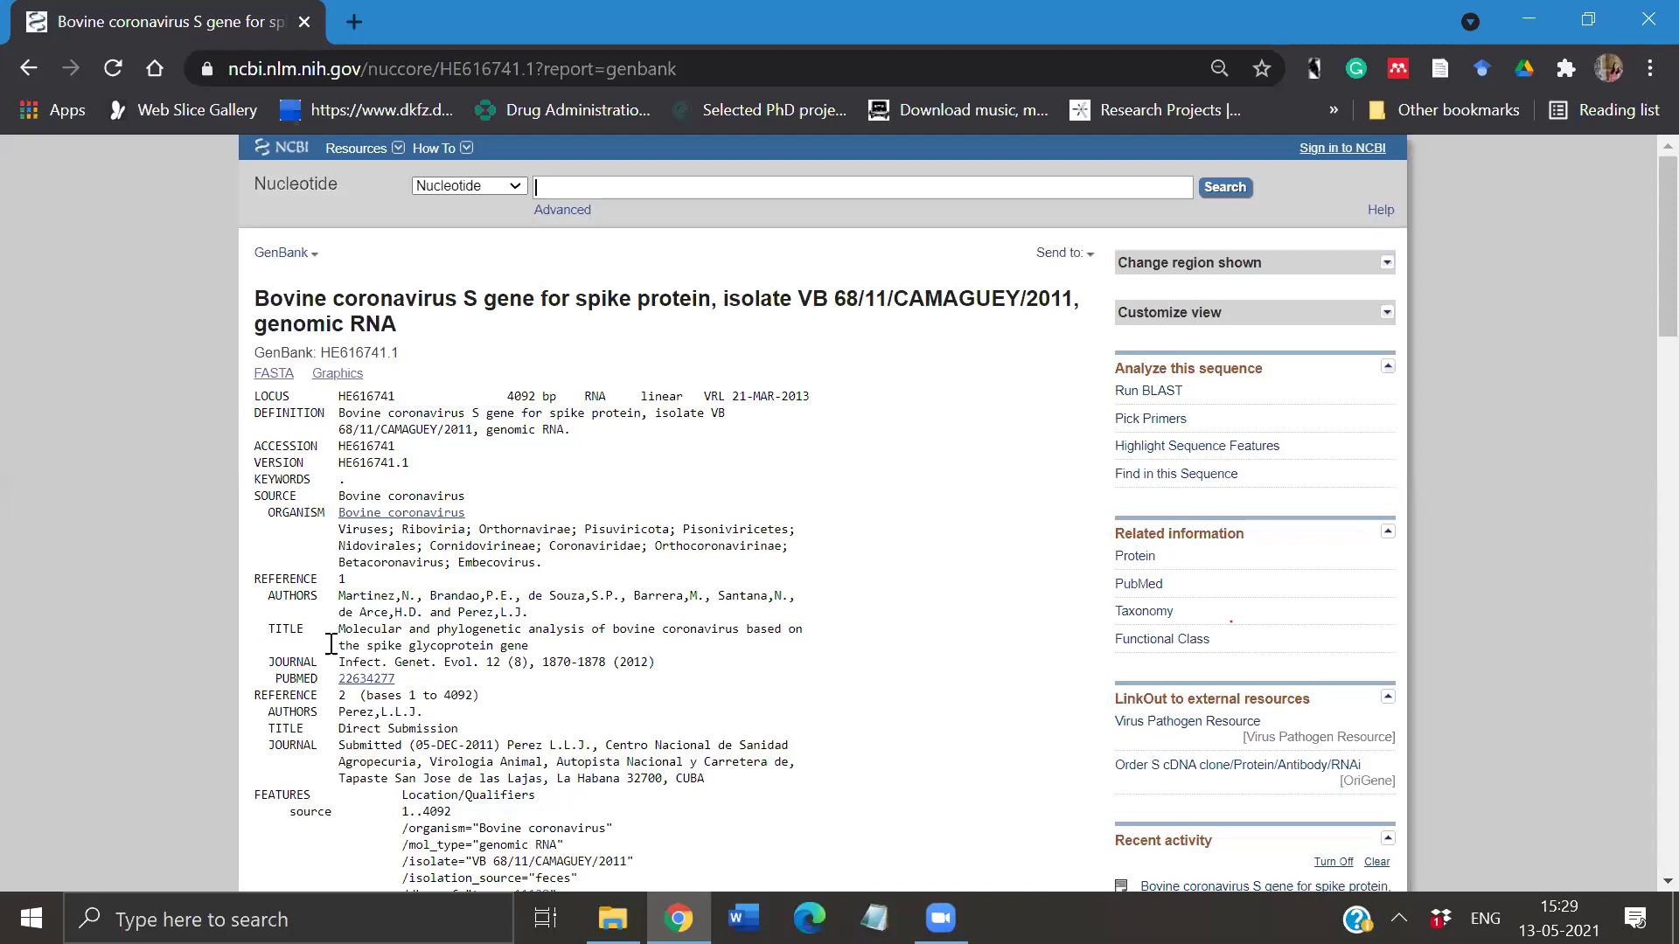
{"action": "scroll", "coordinate": [332, 644], "scroll_direction": "down", "scroll_amount": 3}
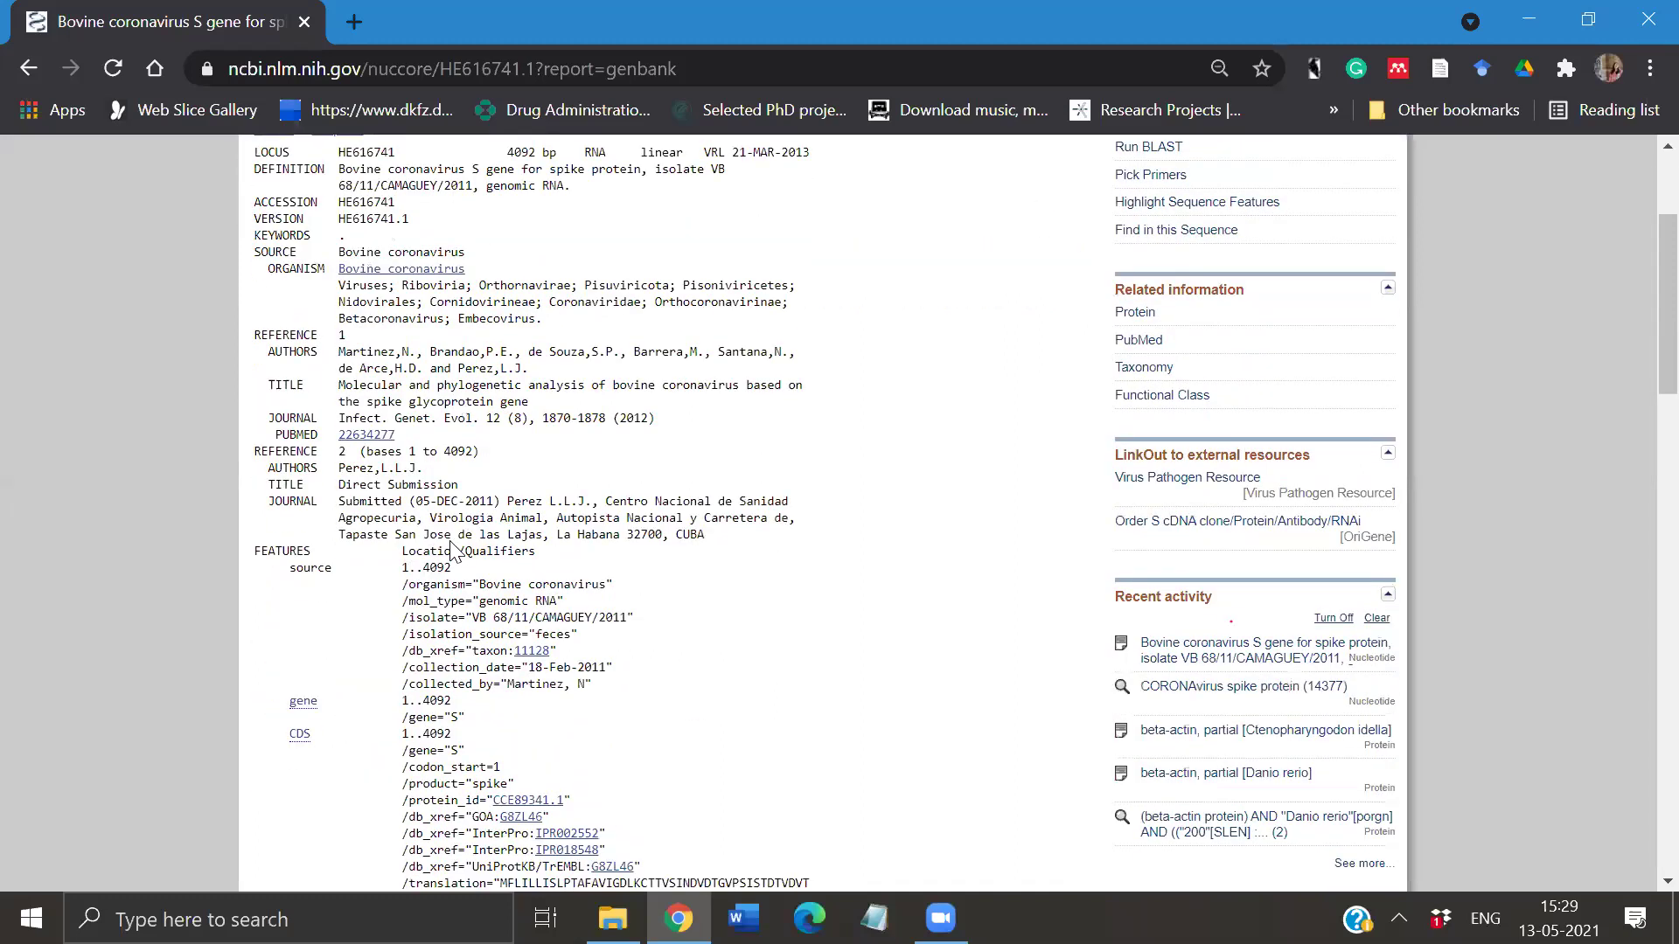
{"action": "scroll", "coordinate": [349, 647], "scroll_direction": "down", "scroll_amount": 5}
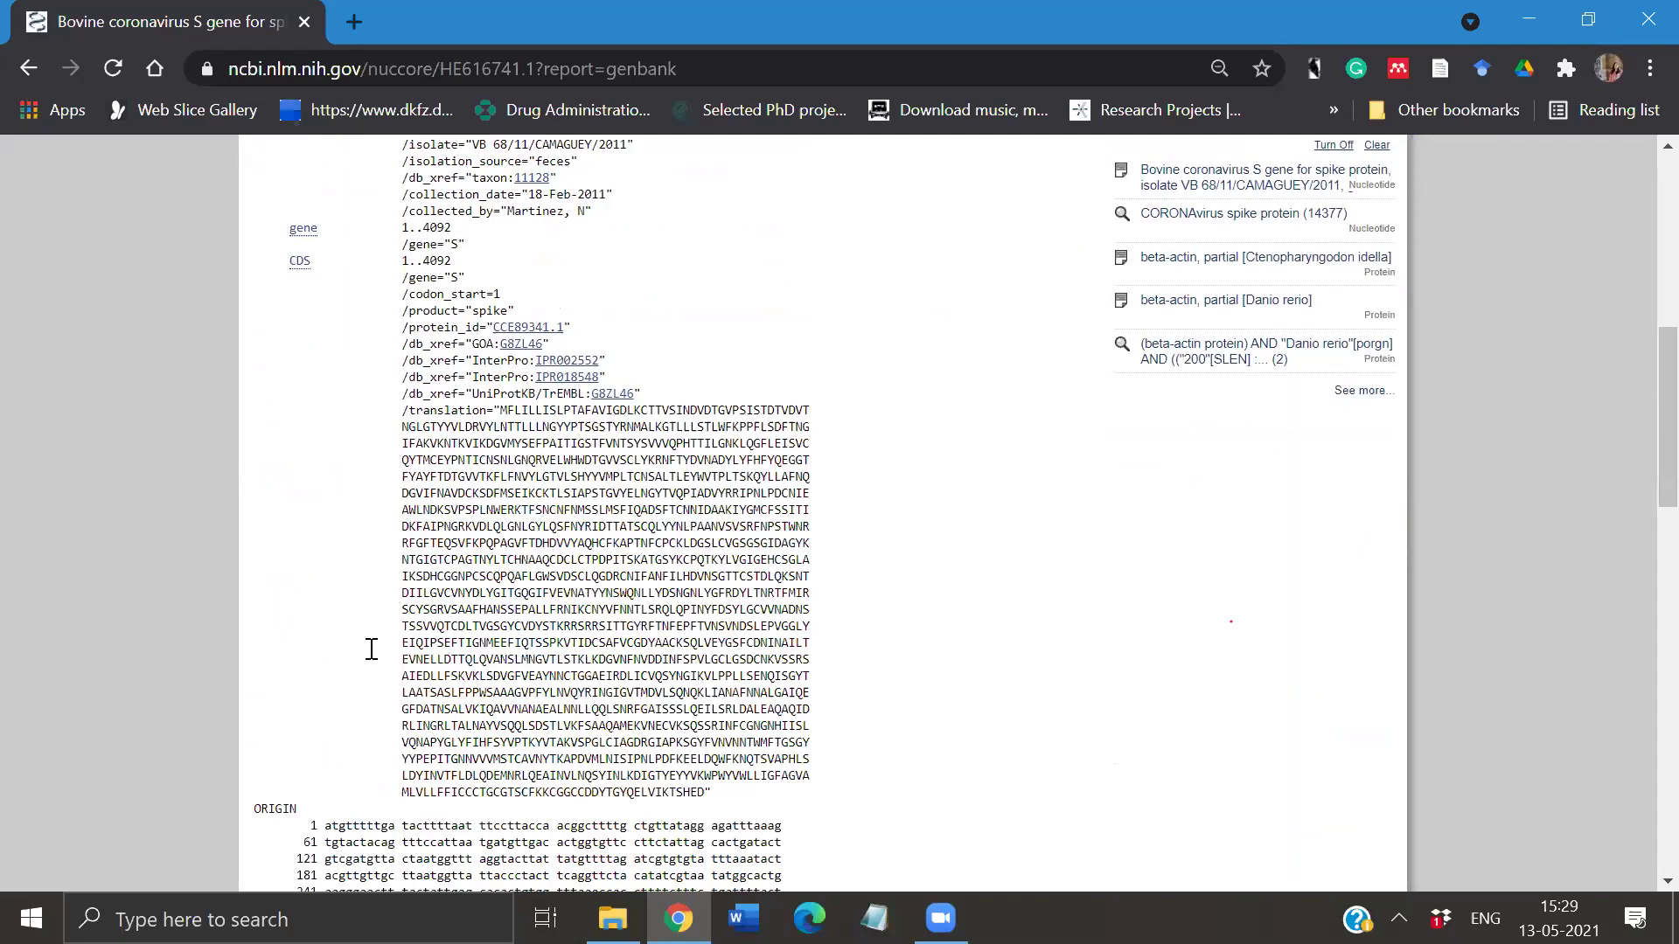
{"action": "scroll", "coordinate": [371, 649], "scroll_direction": "down", "scroll_amount": 4}
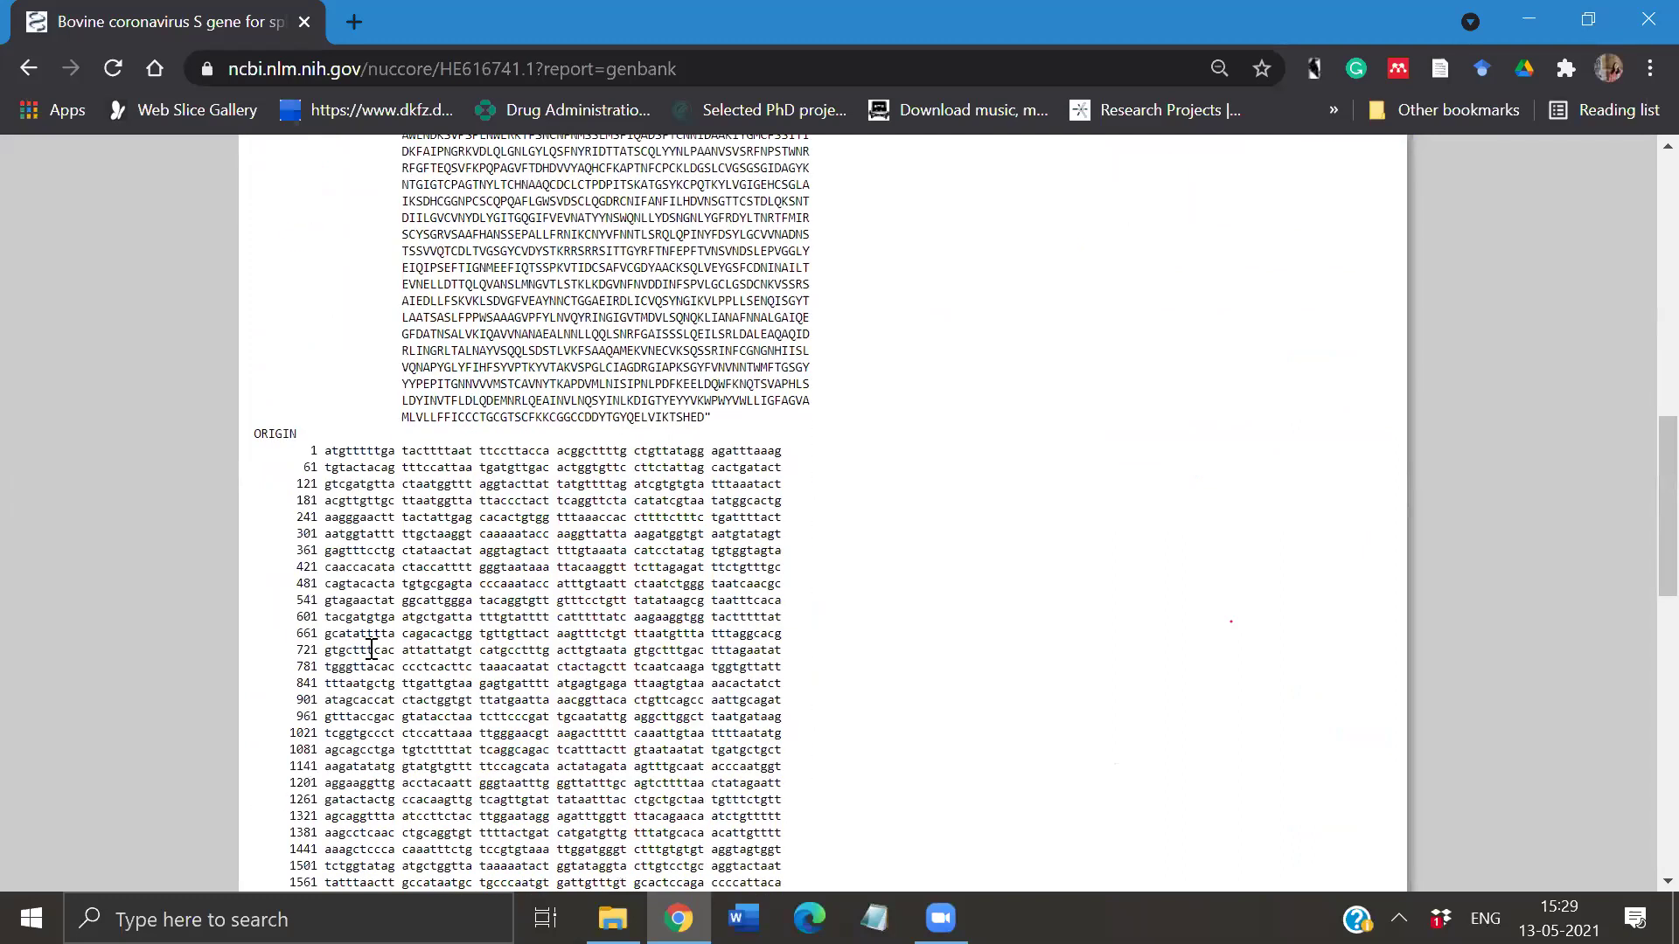
{"action": "scroll", "coordinate": [371, 649], "scroll_direction": "up", "scroll_amount": 5}
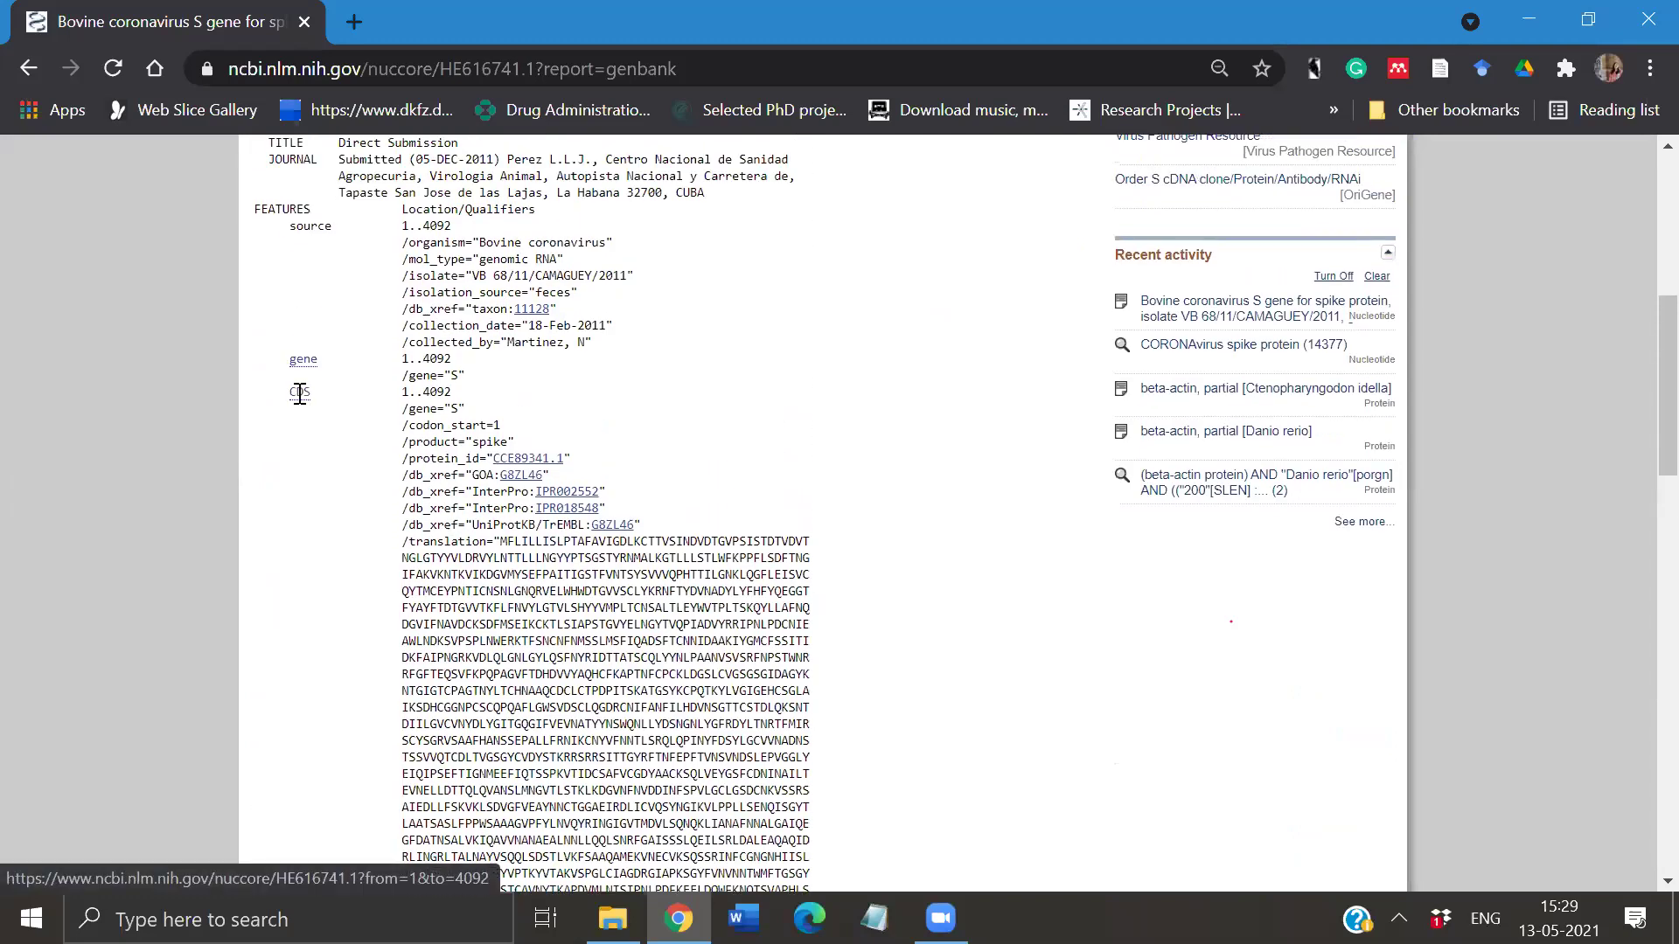
{"action": "left_click", "coordinate": [300, 393]}
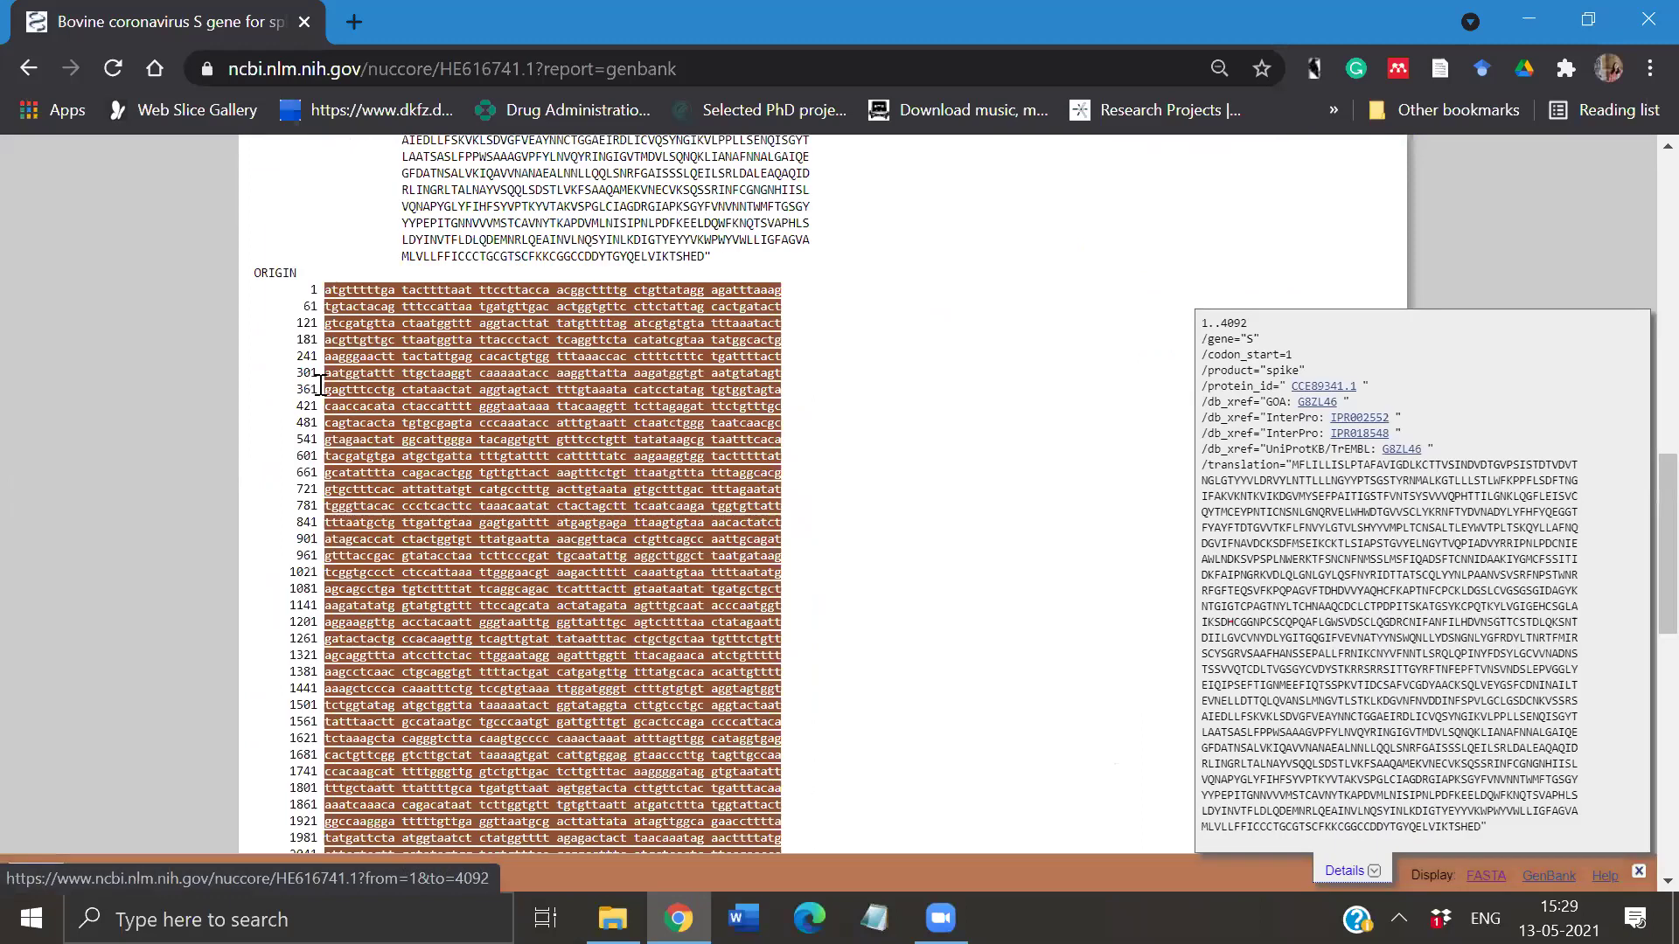
- Examine the highlighted coding sequence from start to end, along with the record's translation and header information
{"action": "scroll", "coordinate": [796, 361], "scroll_direction": "down", "scroll_amount": 10}
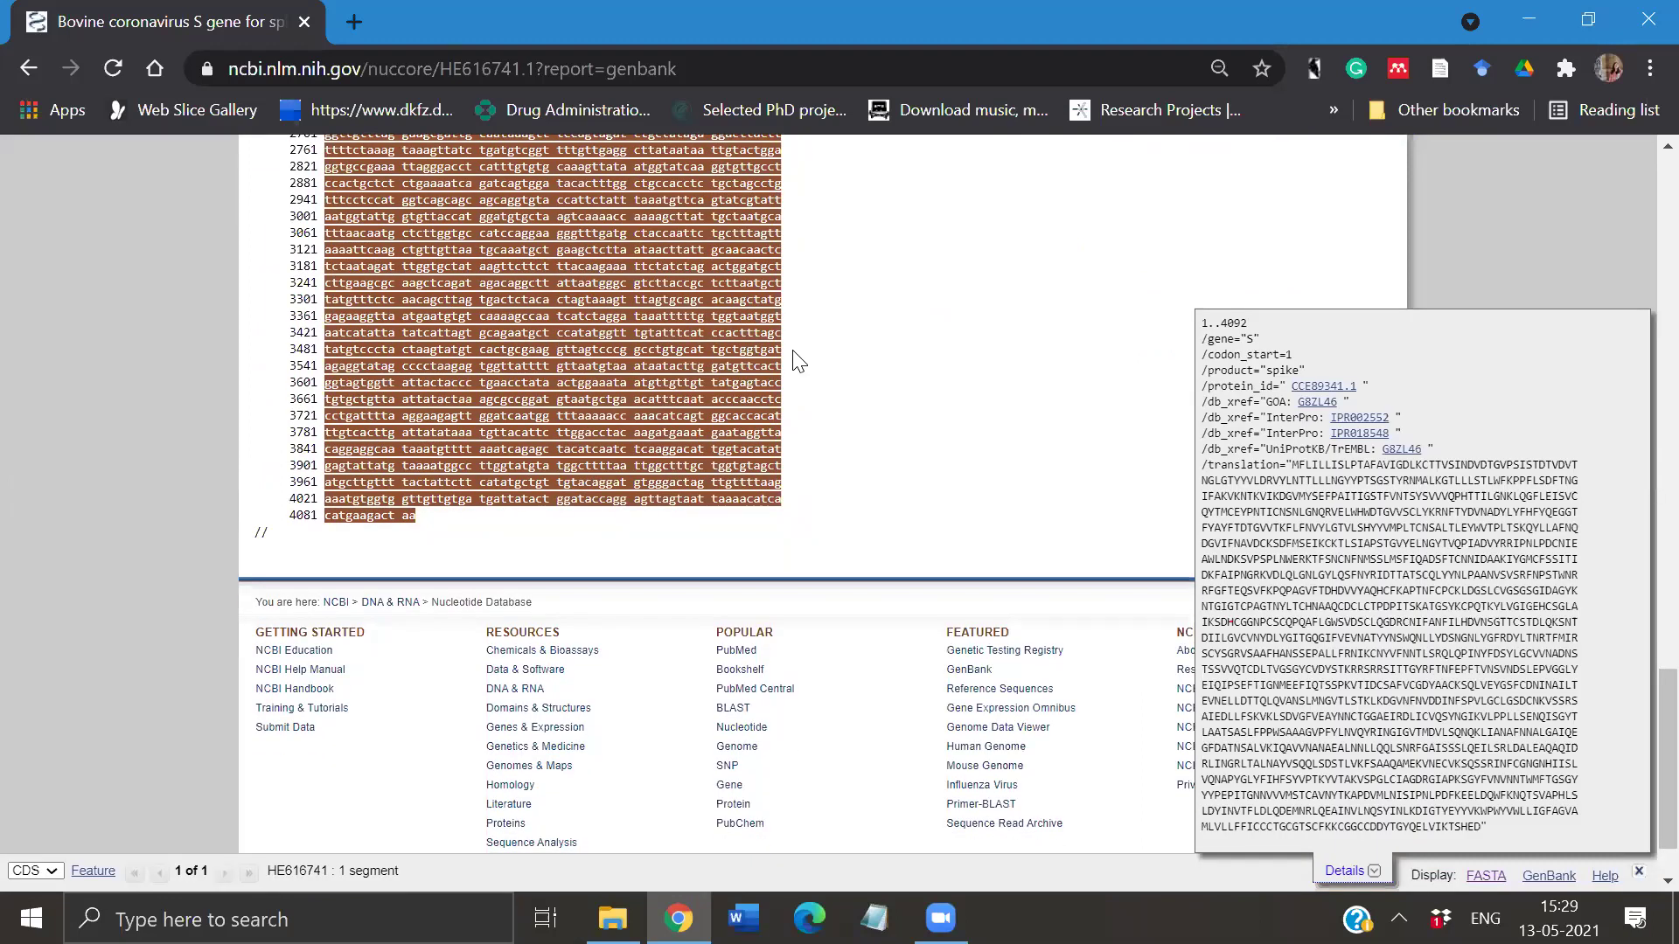
{"action": "scroll", "coordinate": [798, 361], "scroll_direction": "up", "scroll_amount": 4}
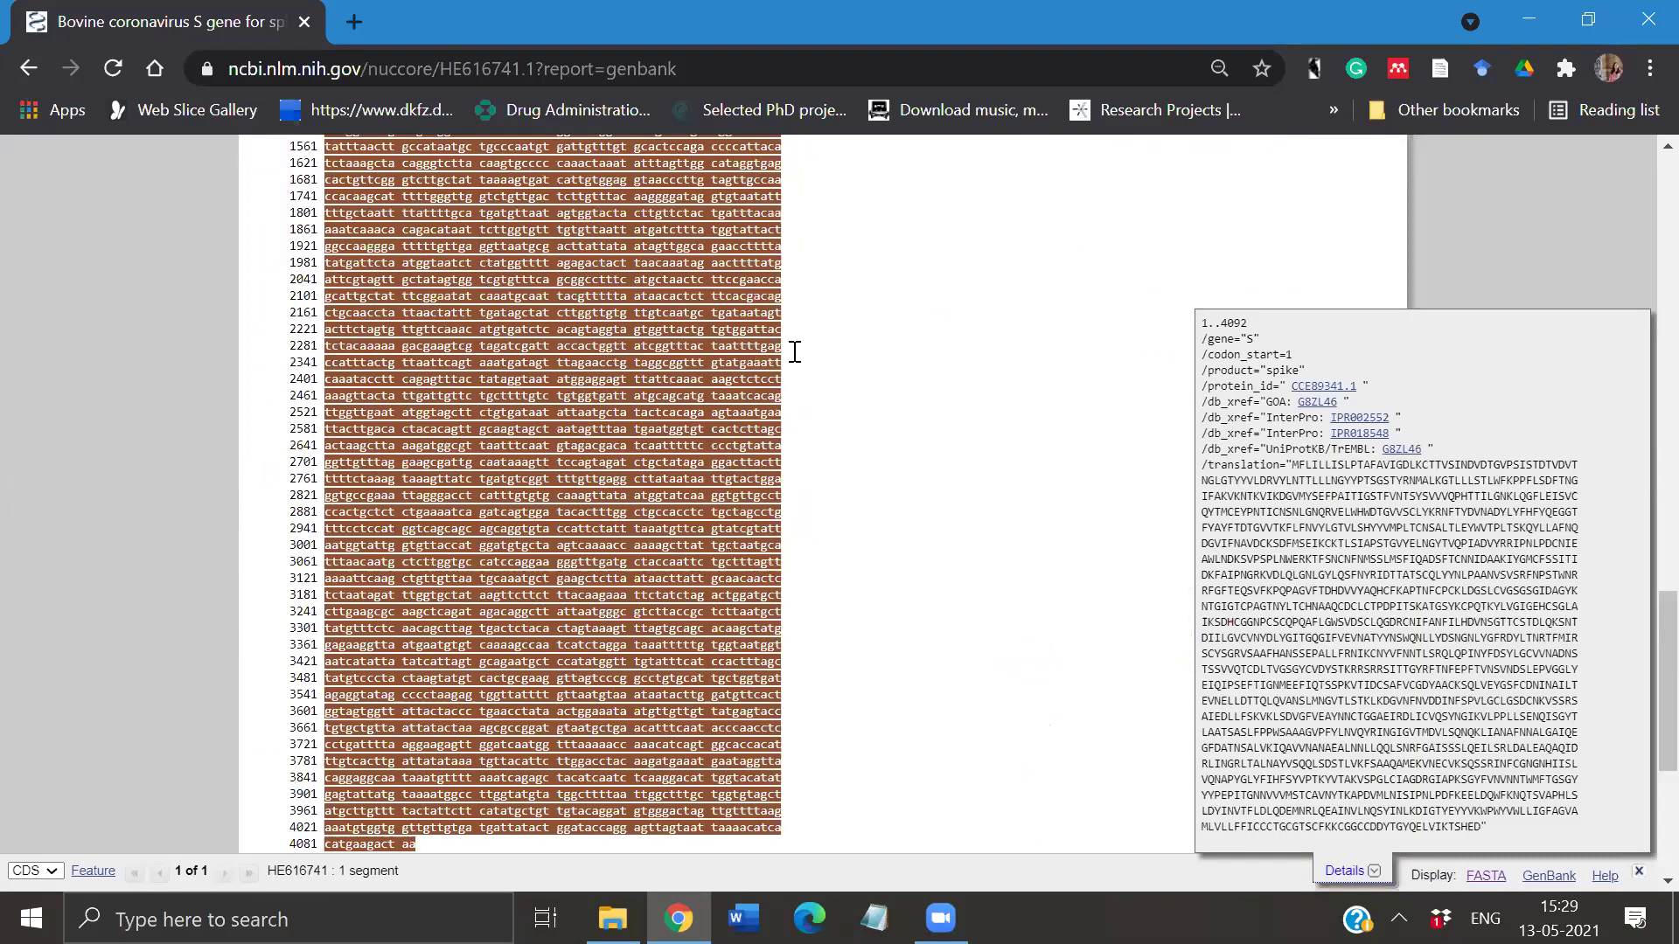
{"action": "scroll", "coordinate": [794, 352], "scroll_direction": "up", "scroll_amount": 11}
{"action": "scroll", "coordinate": [494, 336], "scroll_direction": "up", "scroll_amount": 7}
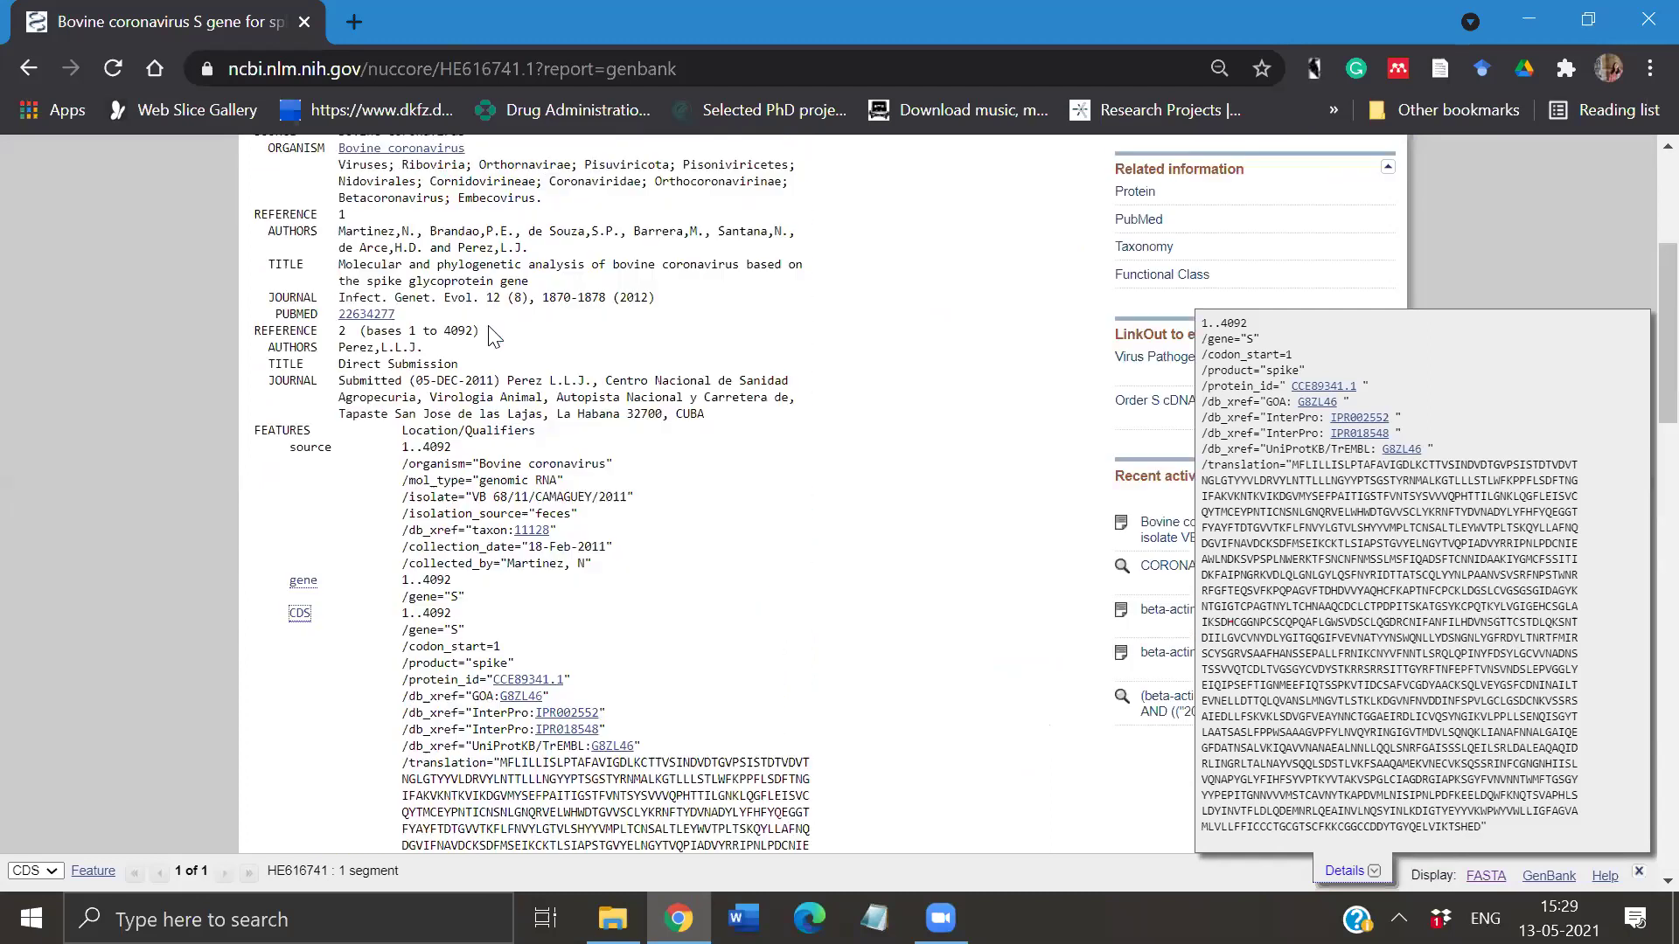
{"action": "scroll", "coordinate": [507, 411], "scroll_direction": "up", "scroll_amount": 7}
{"action": "scroll", "coordinate": [517, 490], "scroll_direction": "down", "scroll_amount": 14}
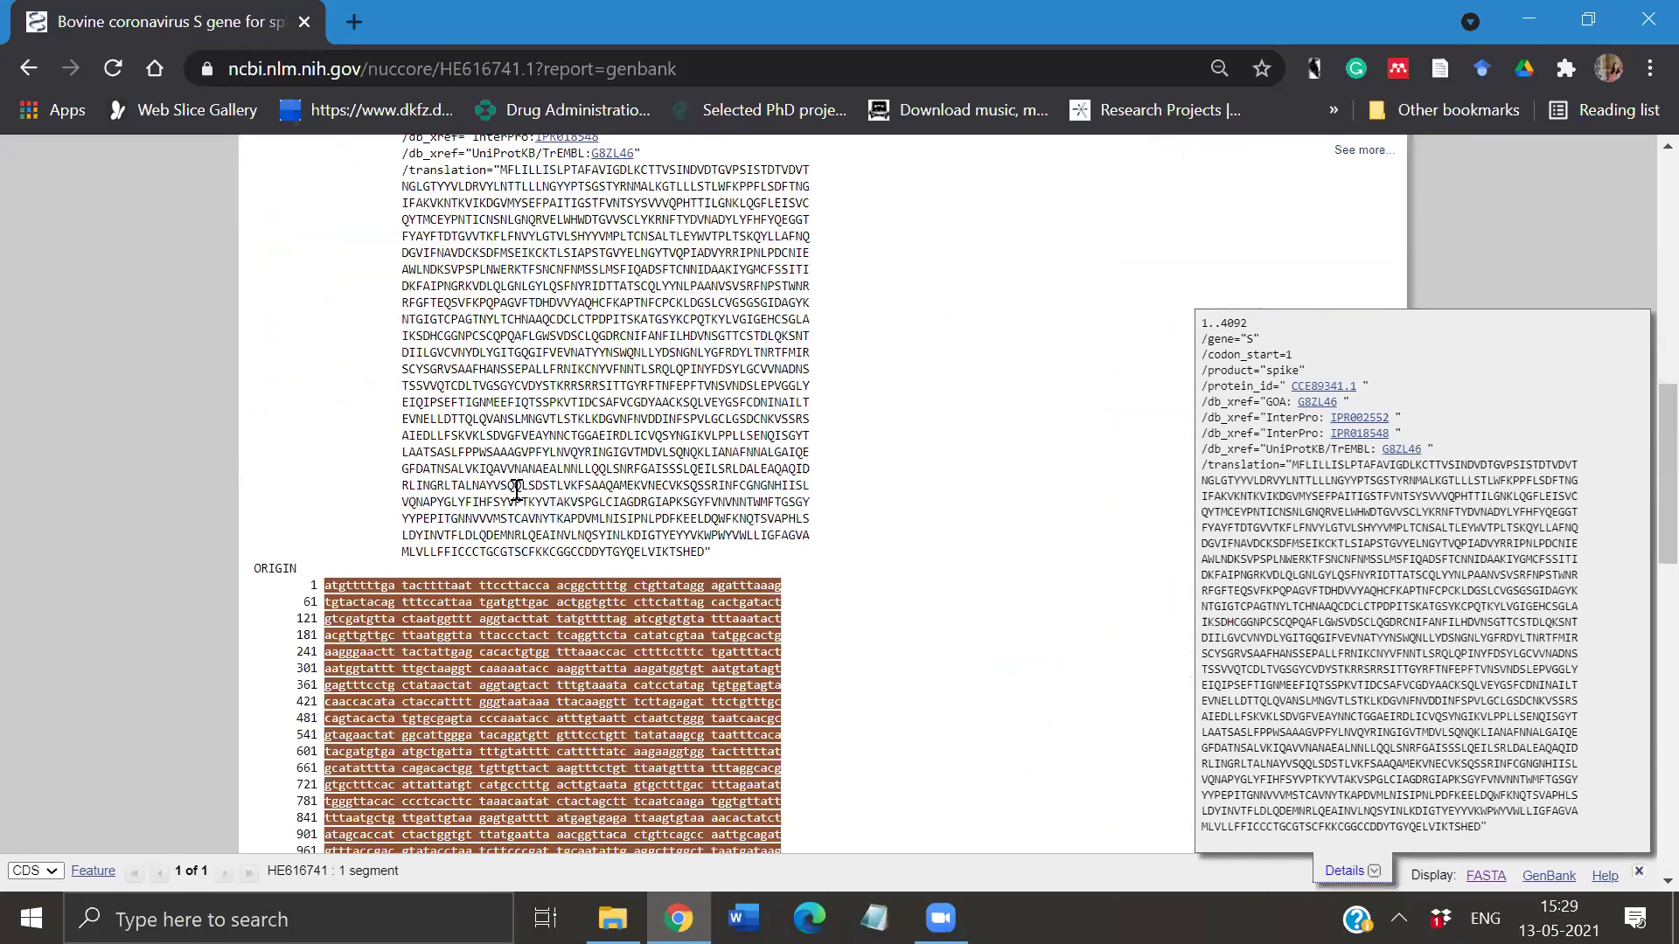
{"action": "scroll", "coordinate": [517, 490], "scroll_direction": "down", "scroll_amount": 4}
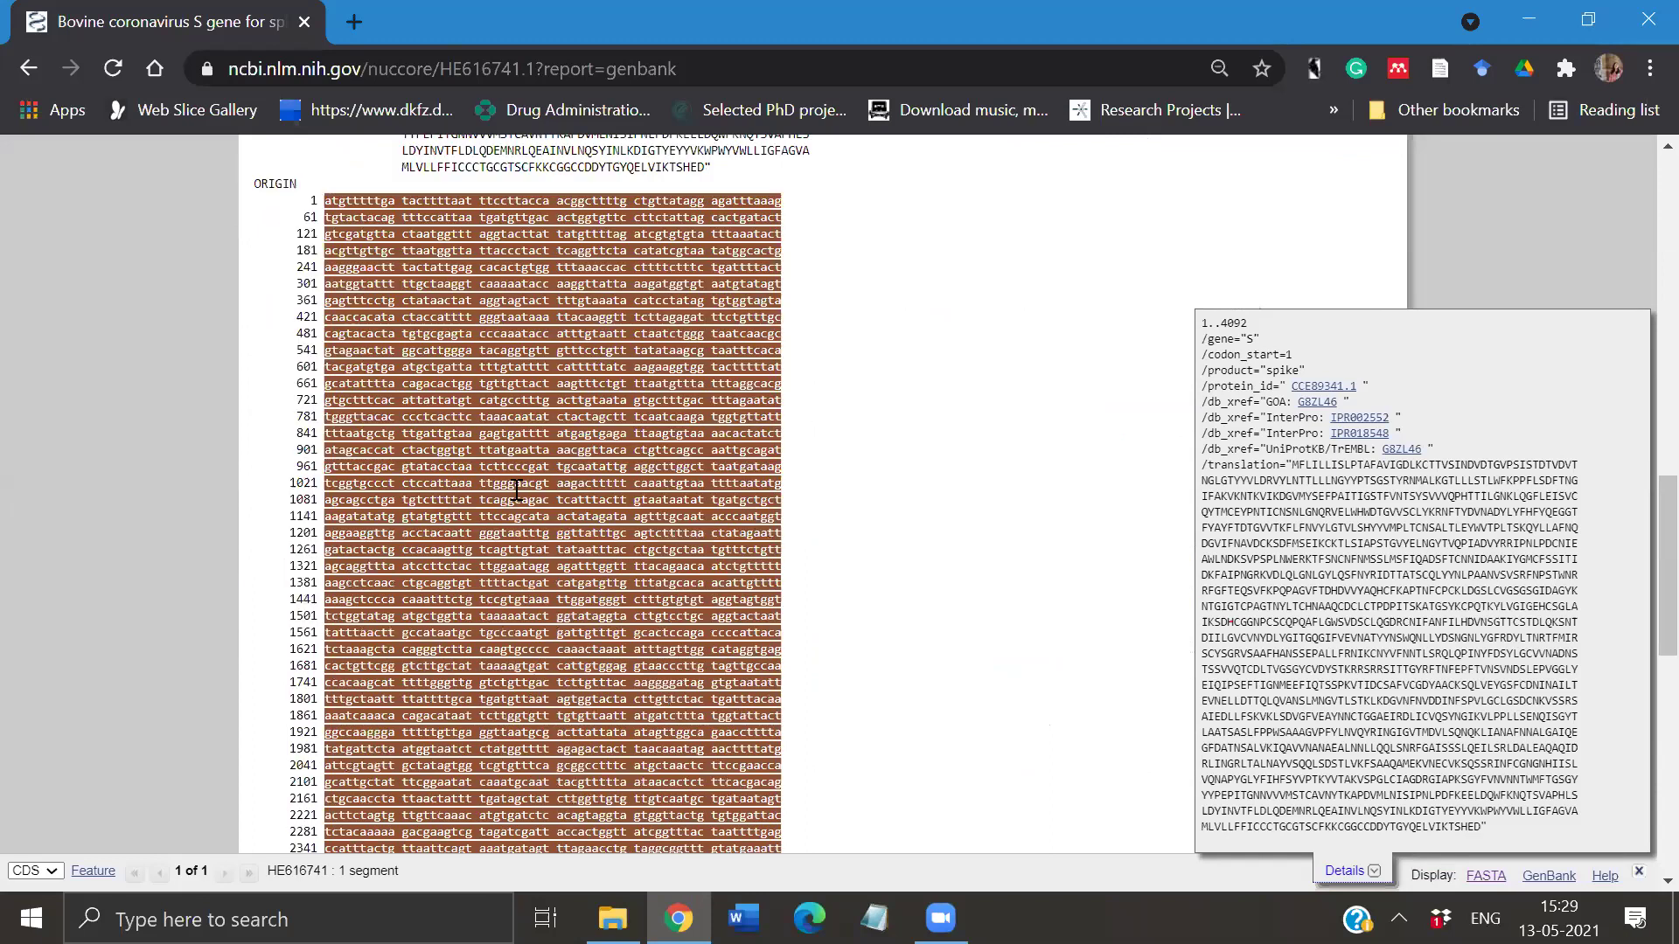
{"action": "scroll", "coordinate": [810, 229], "scroll_direction": "up", "scroll_amount": 20}
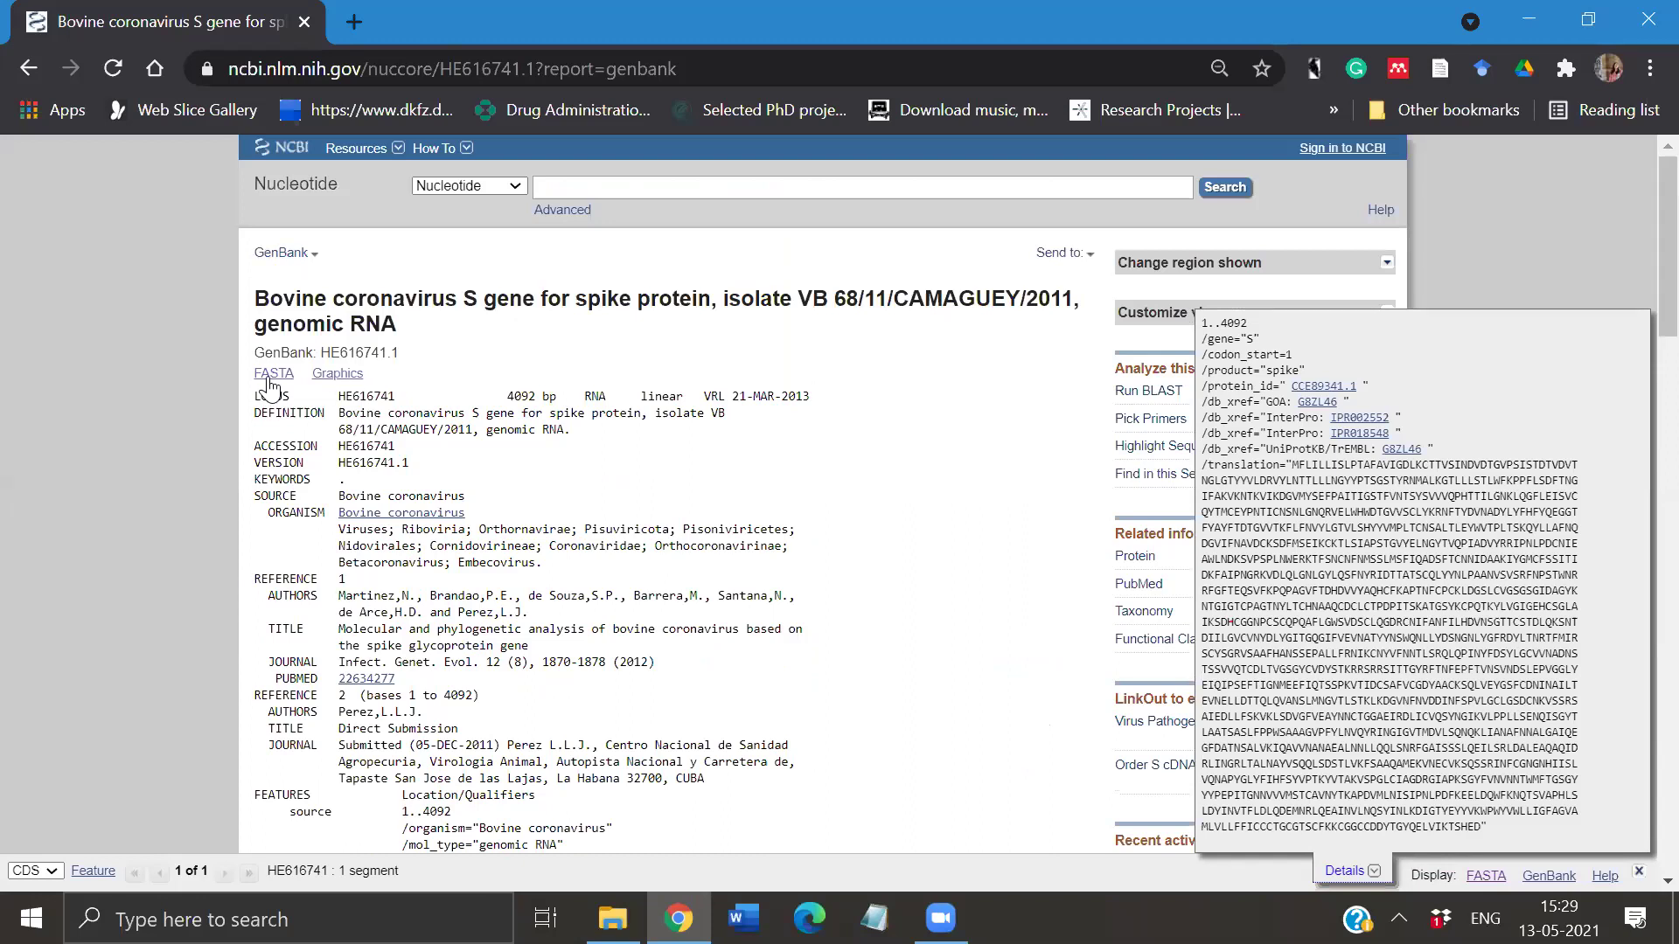
- Display the Bovine coronavirus record in FASTA format and highlight its header line and the leading ">" symbol
{"action": "left_click", "coordinate": [272, 376]}
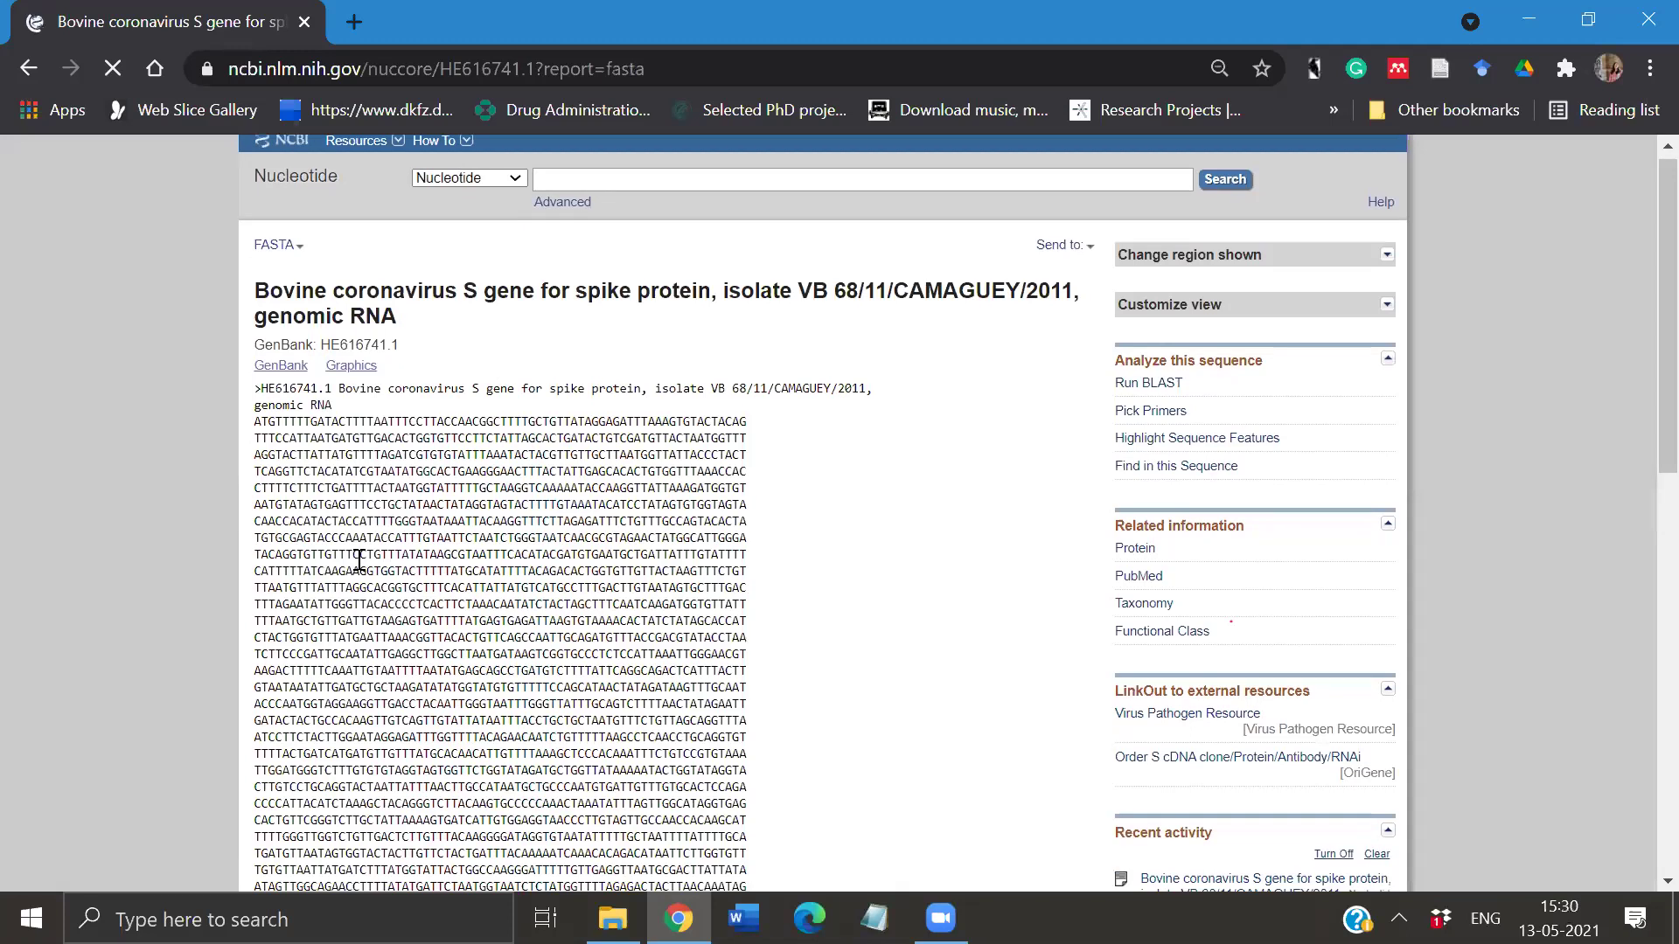
{"action": "left_click_drag", "start_coordinate": [255, 399], "coordinate": [345, 417]}
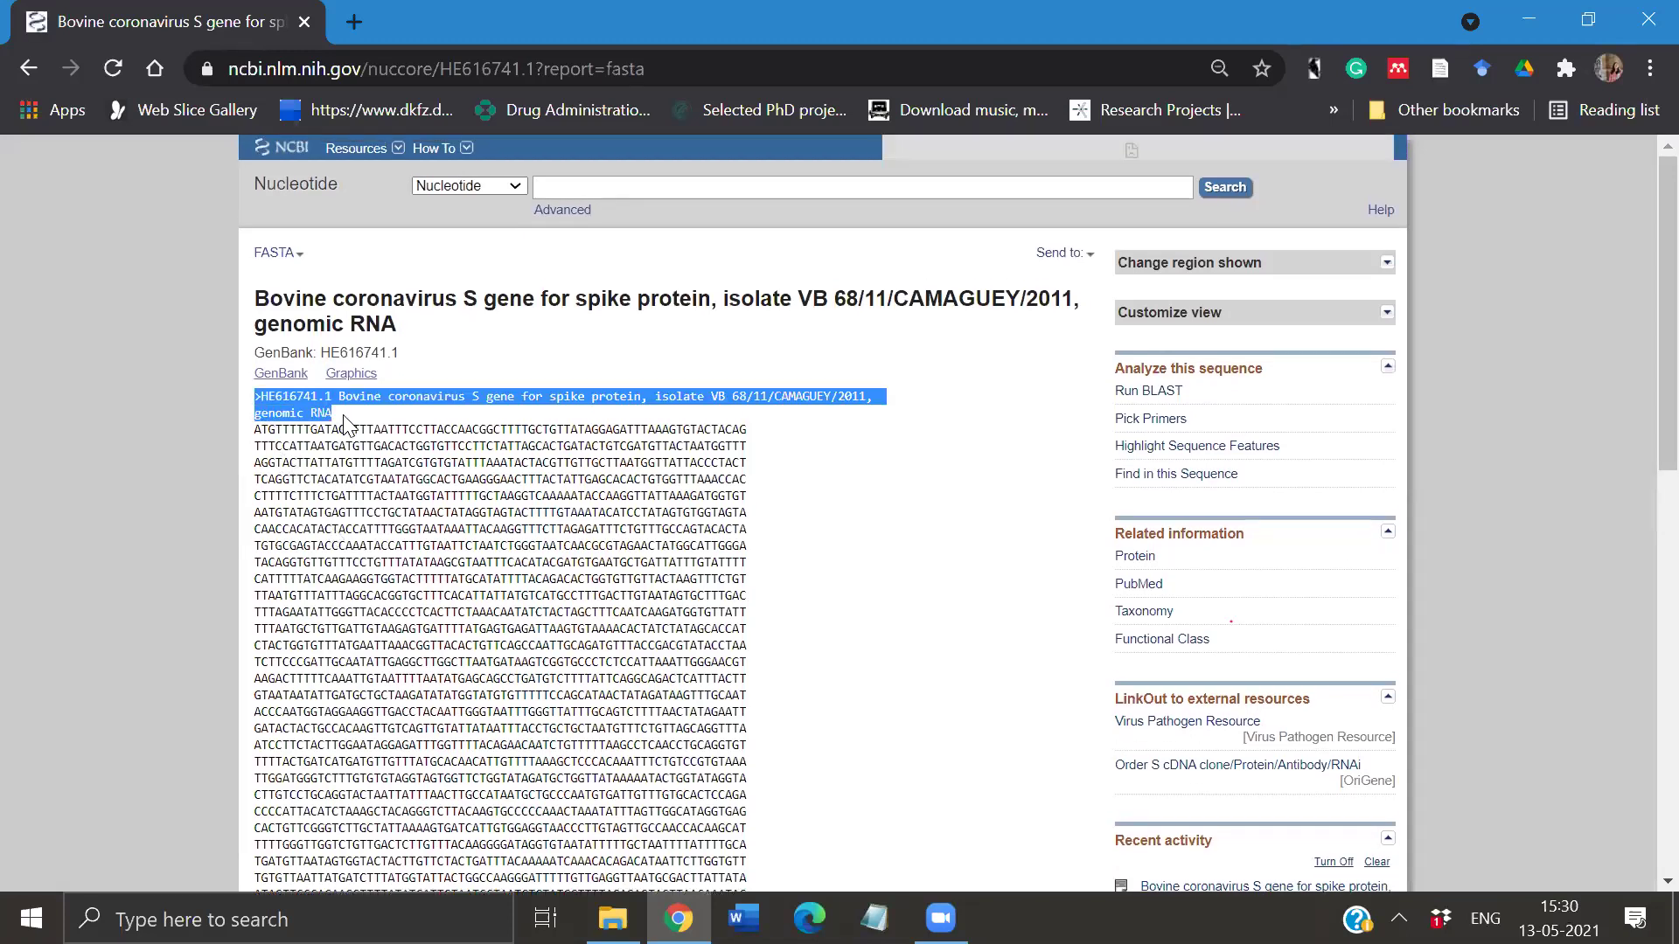
{"action": "left_click", "coordinate": [257, 404]}
{"action": "left_click_drag", "start_coordinate": [260, 402], "coordinate": [253, 400]}
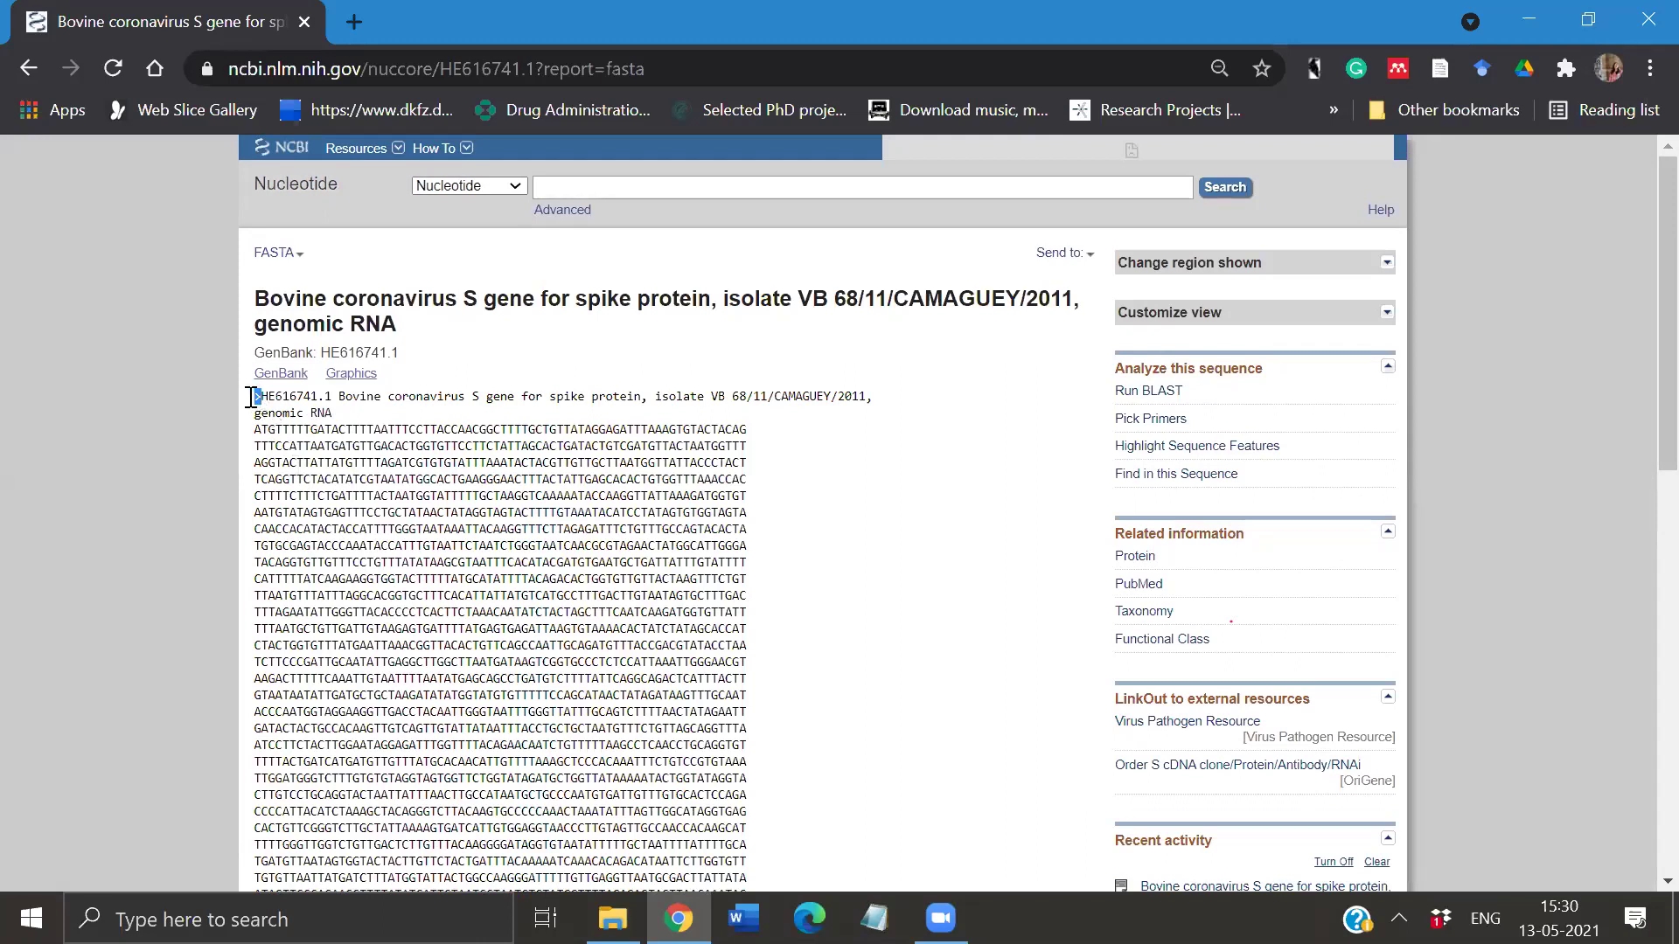
{"action": "left_click_drag", "start_coordinate": [258, 398], "coordinate": [256, 397]}
- Send the complete record to a file in FASTA format and create the file
{"action": "left_click", "coordinate": [1090, 256]}
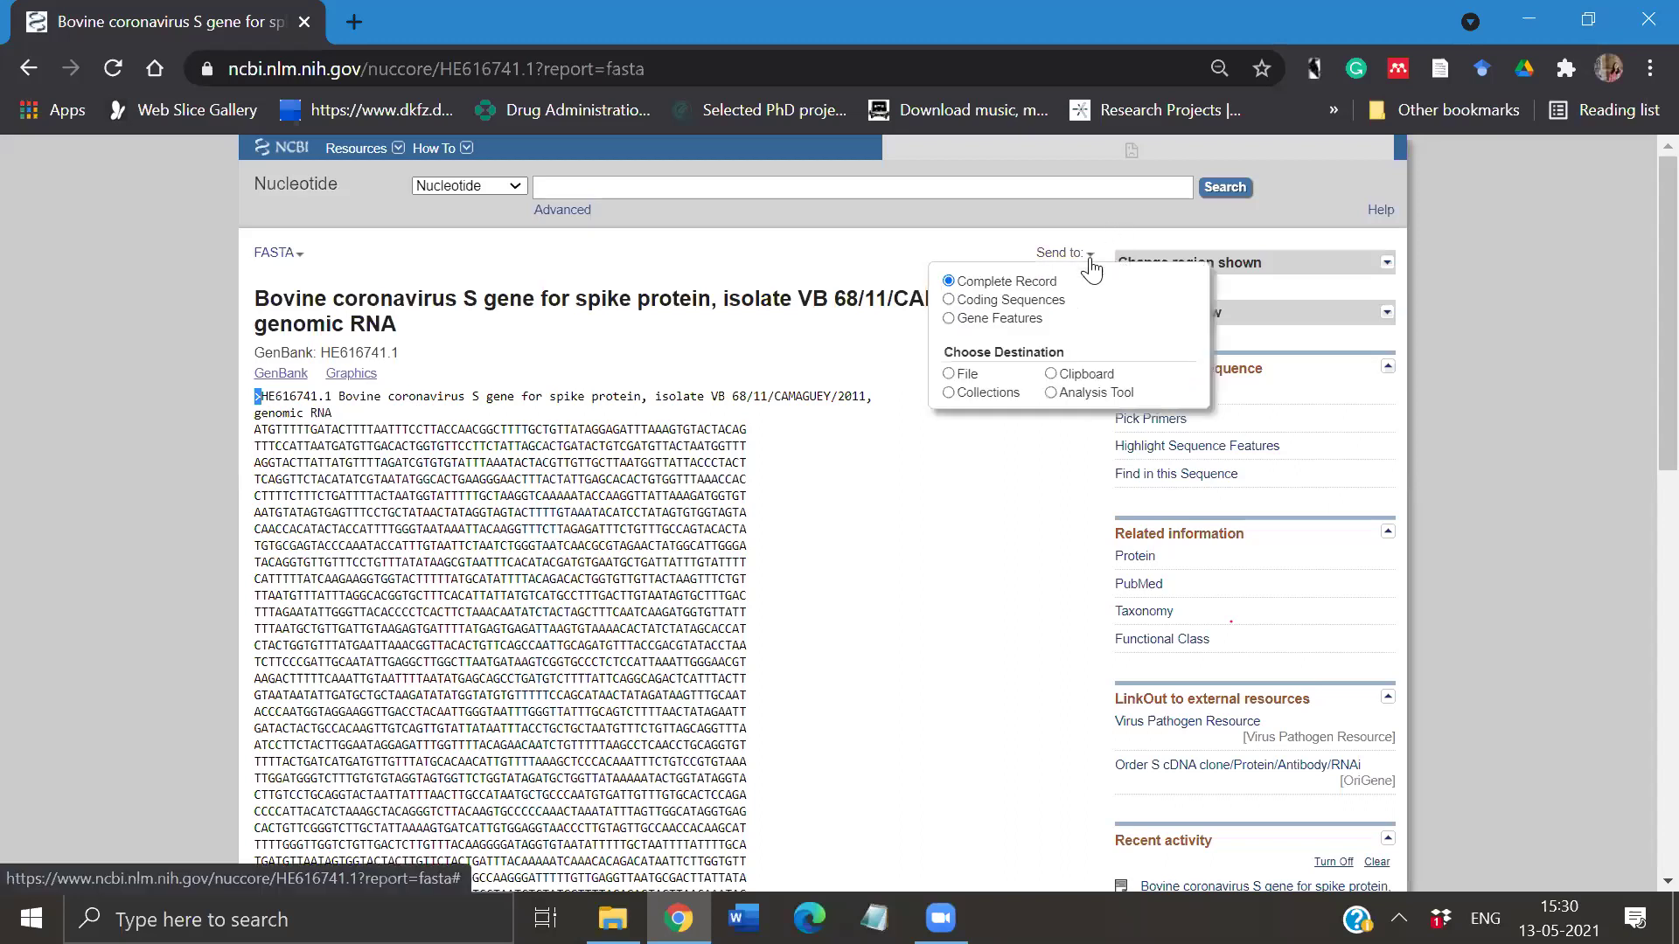
{"action": "left_click", "coordinate": [949, 381]}
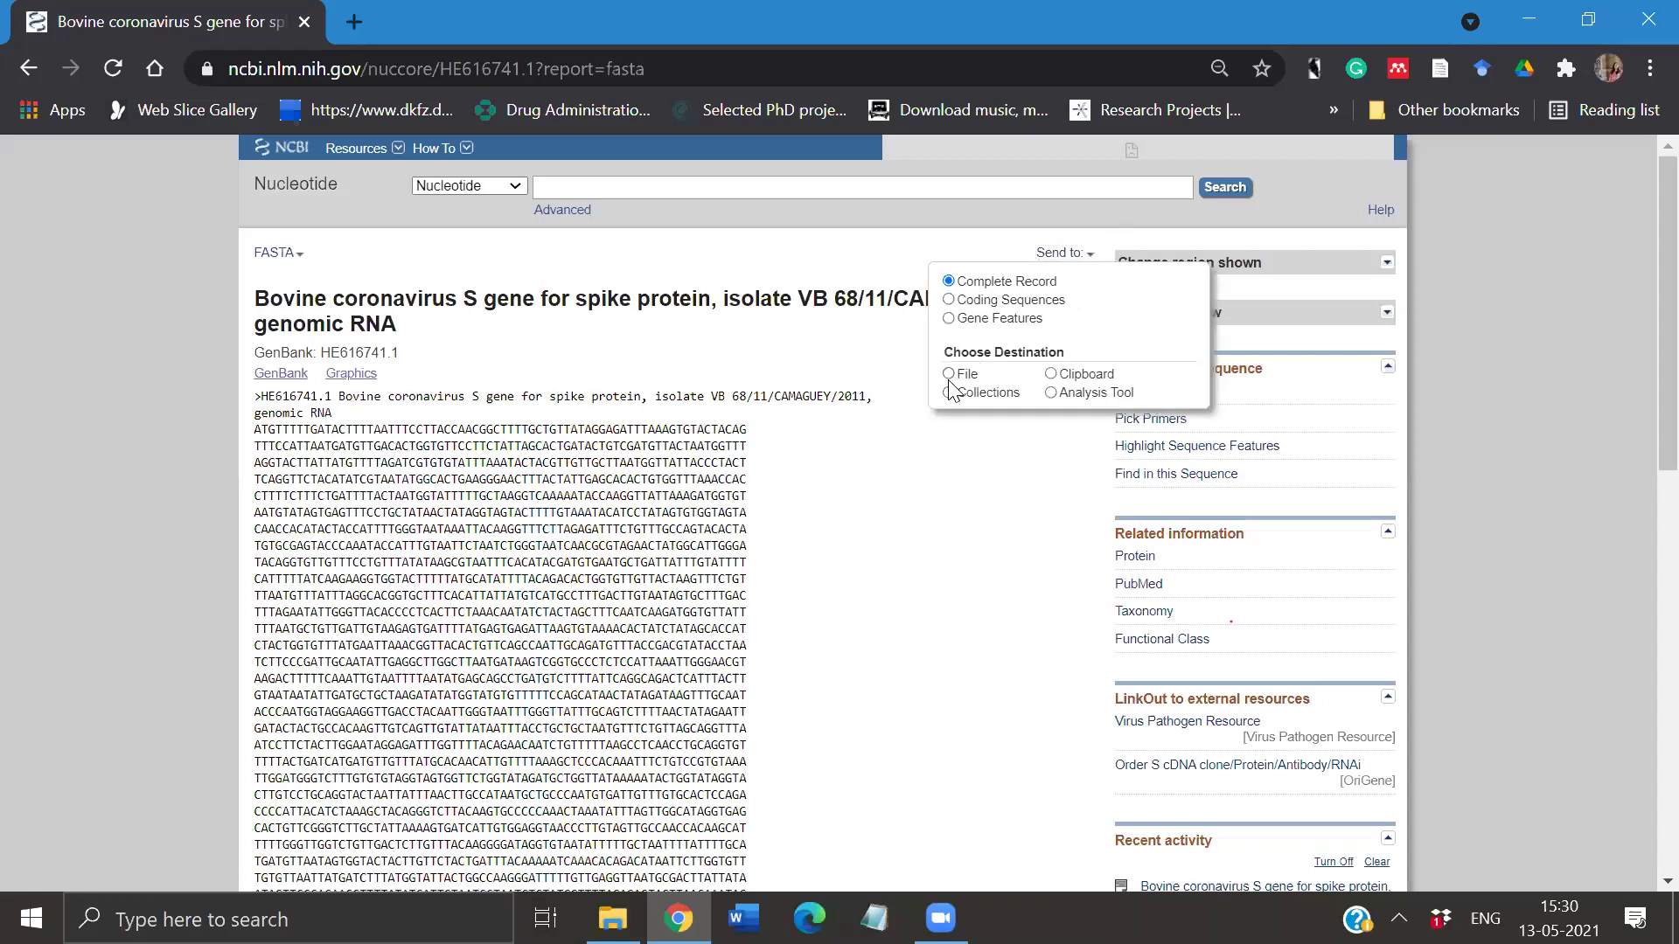
{"action": "left_click", "coordinate": [949, 376]}
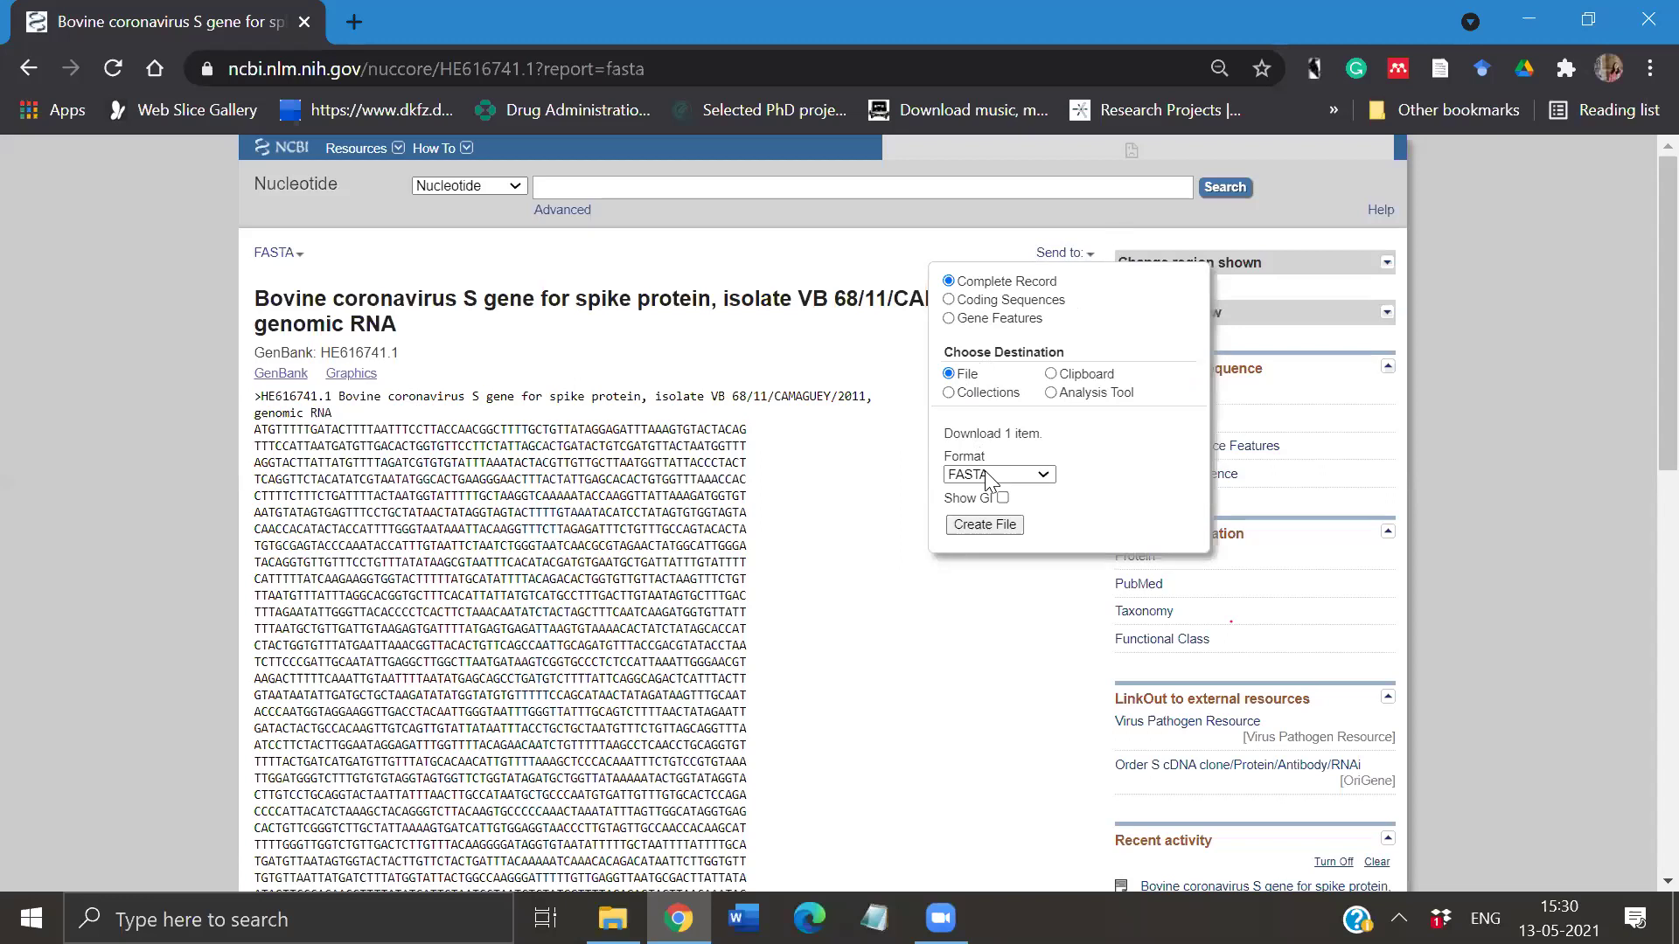
{"action": "left_click", "coordinate": [980, 524]}
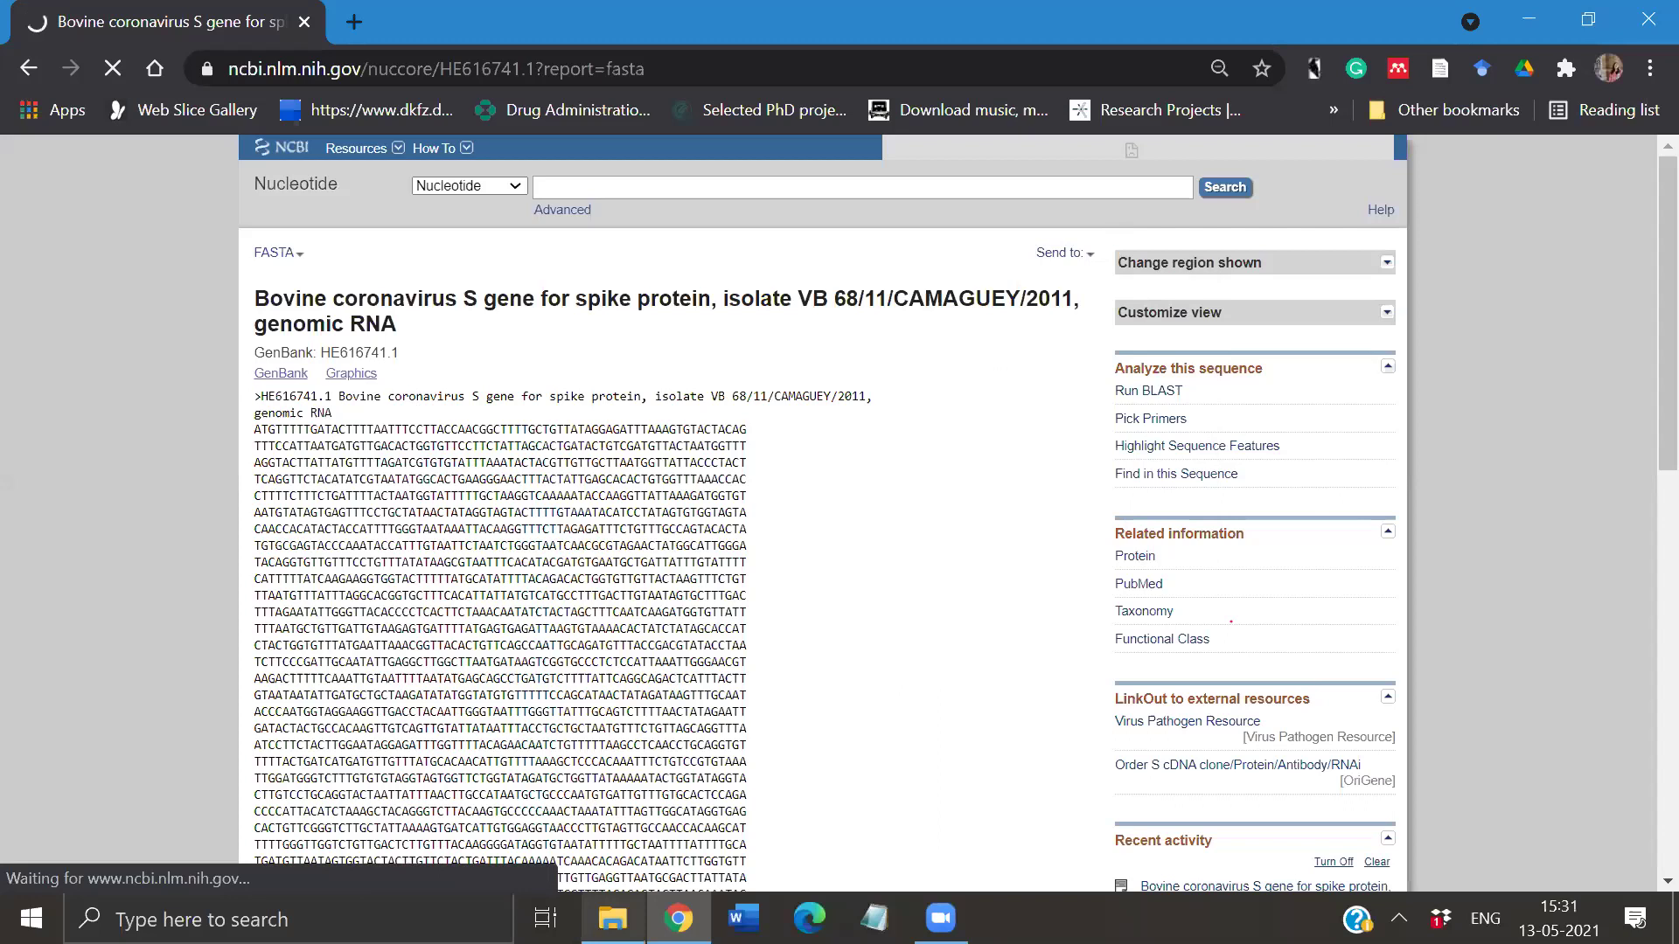
- Open the SARS-COV-2-SGENE text document from the Hands-on session1 folder in File Explorer
{"action": "left_click", "coordinate": [613, 918]}
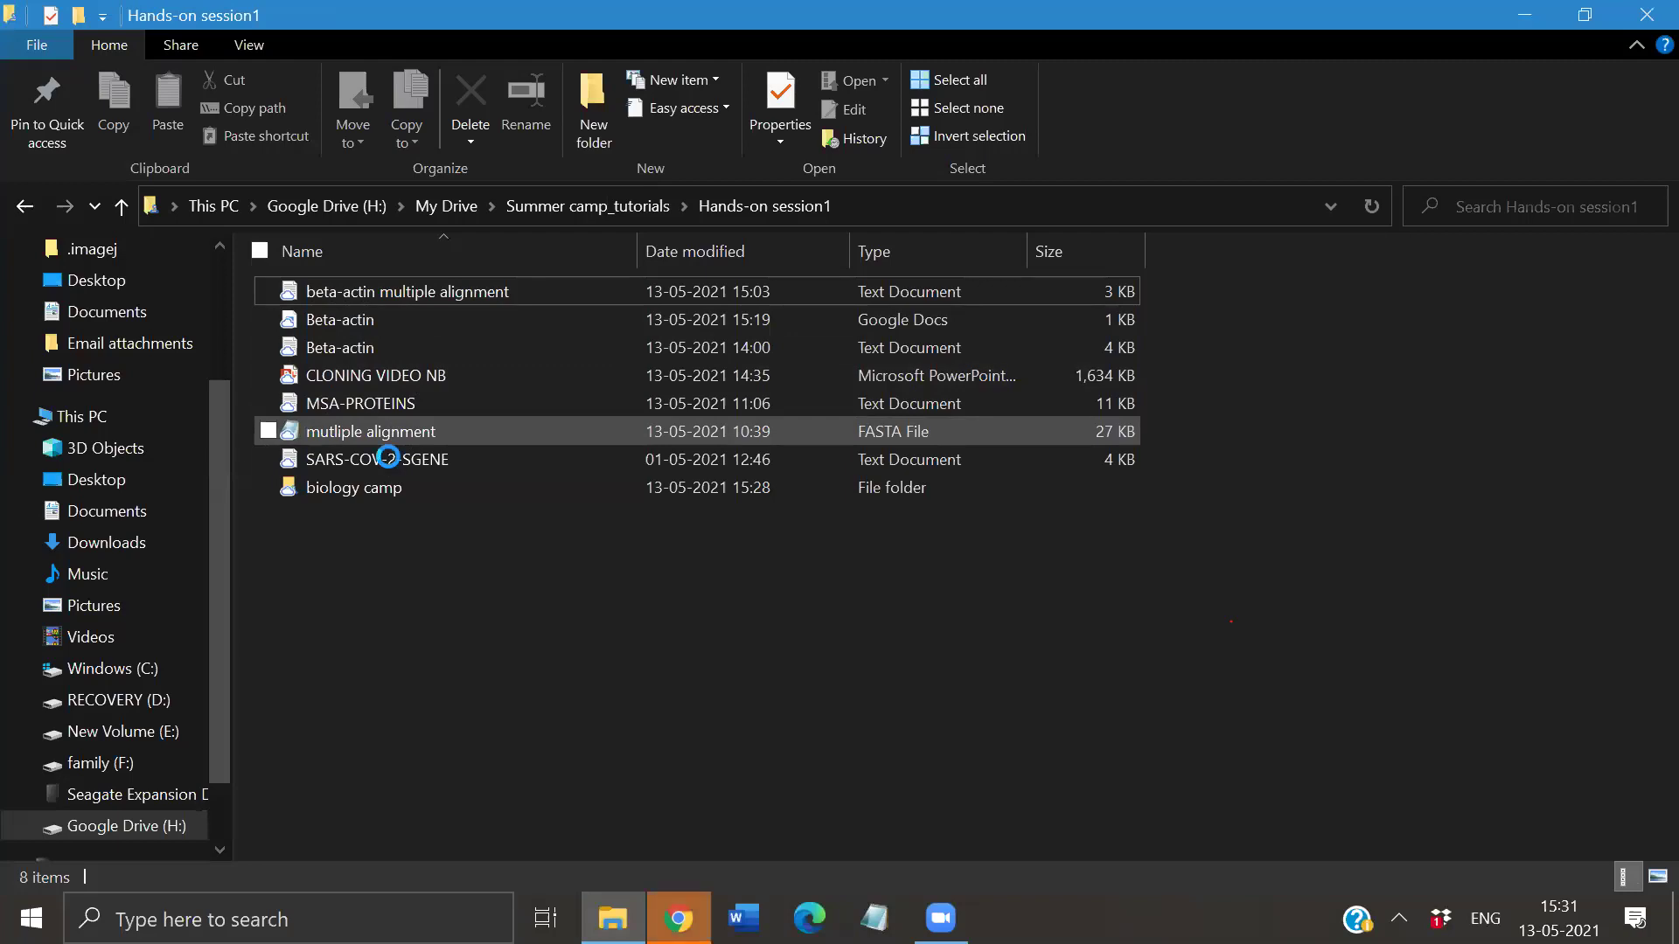
{"action": "left_click", "coordinate": [389, 459]}
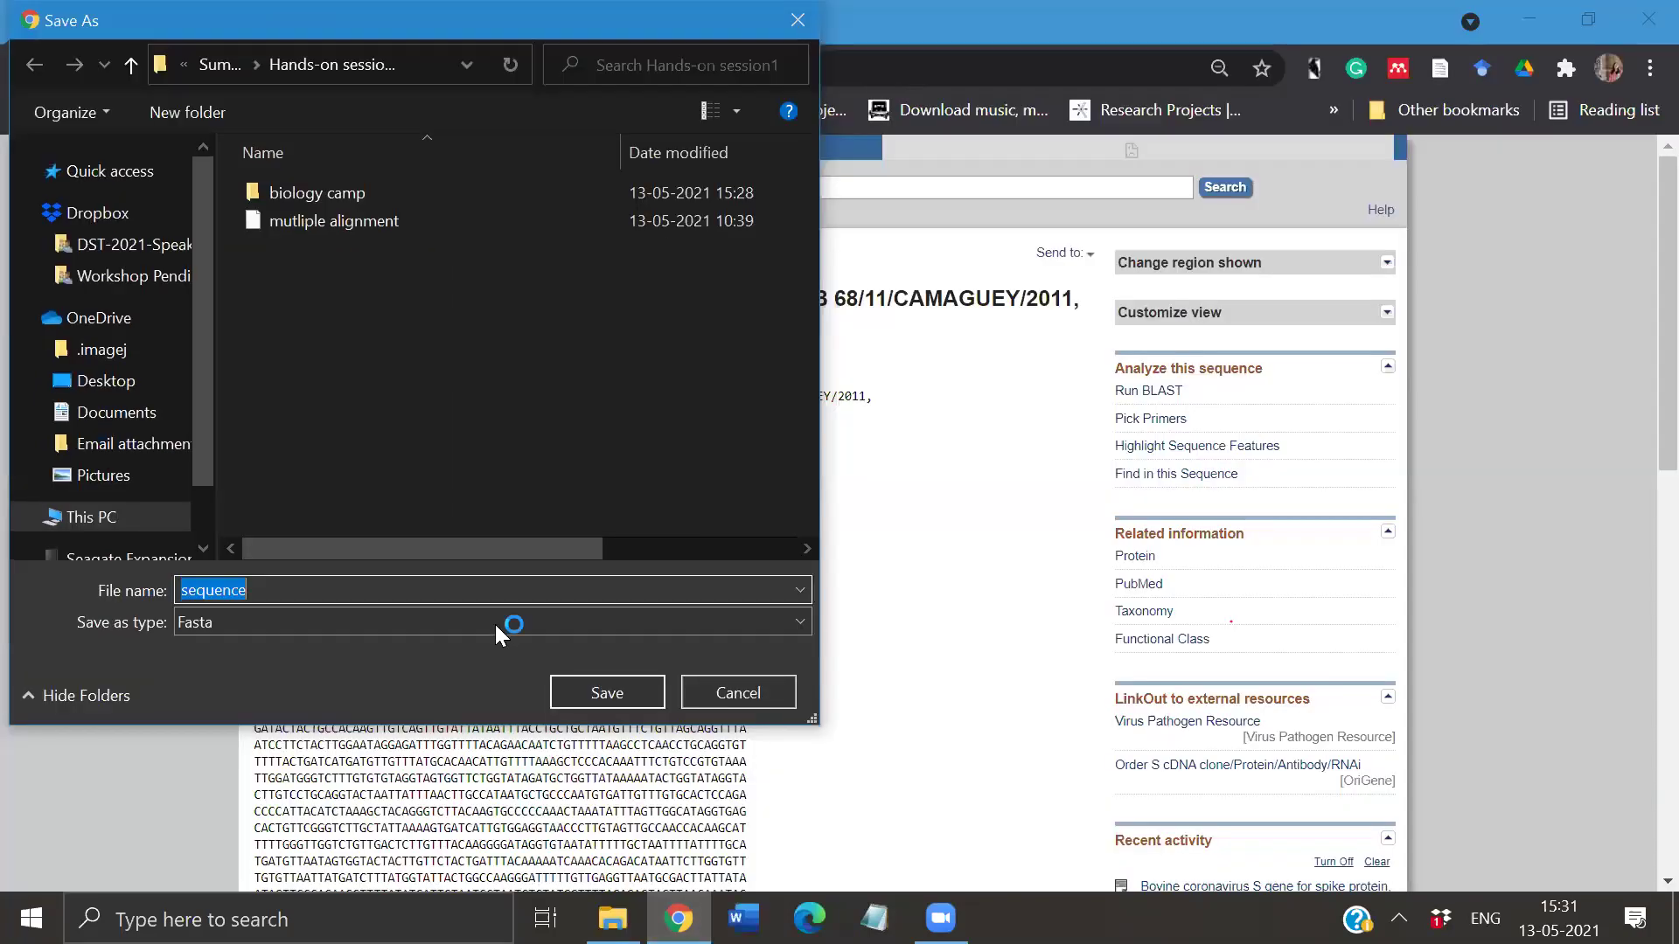
- Save the sequence download in the Hands-on session1 folder as sequence.txt, with the file type set to All Files
{"action": "left_click", "coordinate": [495, 624]}
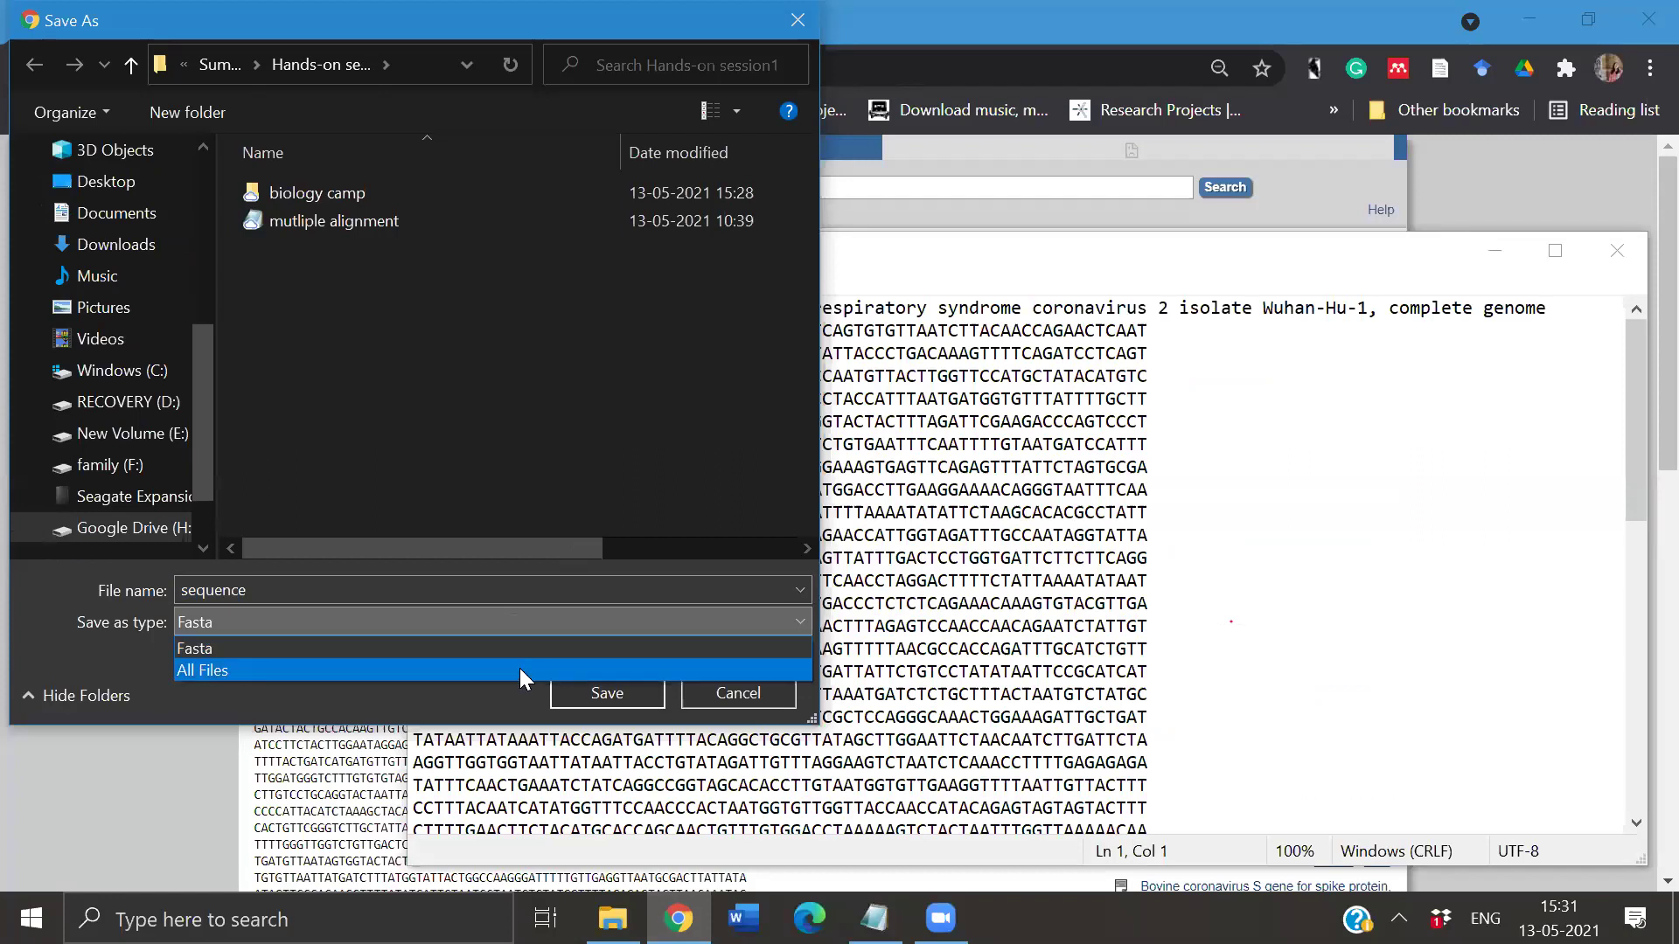
{"action": "left_click", "coordinate": [519, 668]}
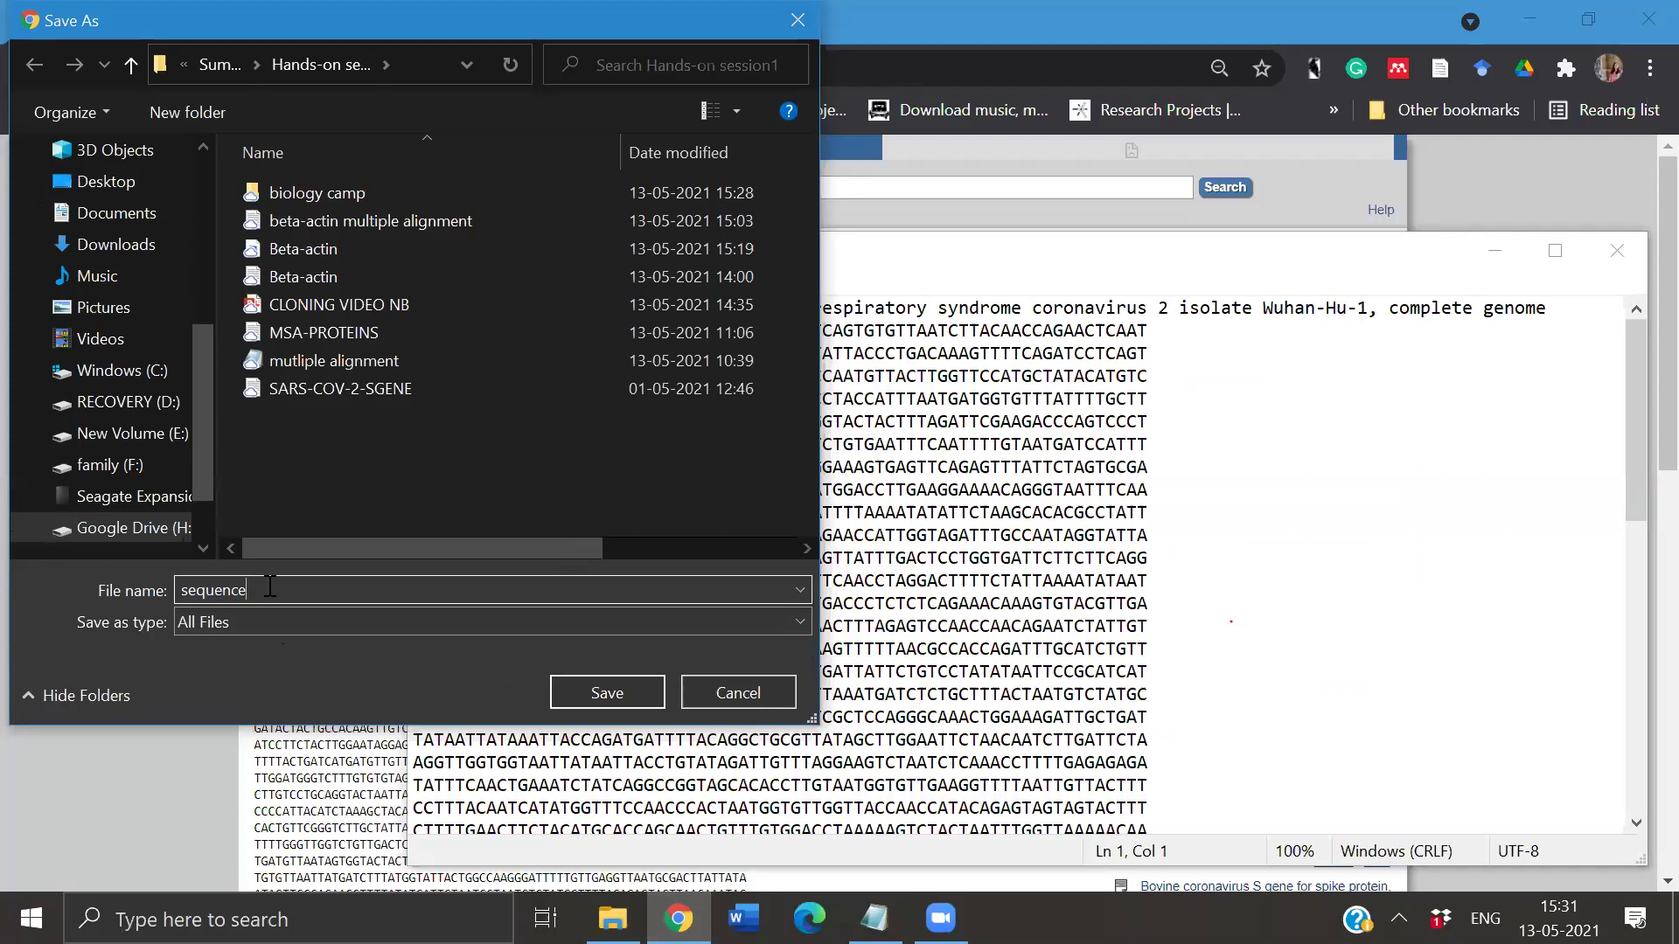
{"action": "type", "text": ".t"}
{"action": "key", "text": "BackSpace"}
{"action": "type", "text": "txt"}
{"action": "left_click", "coordinate": [608, 691]}
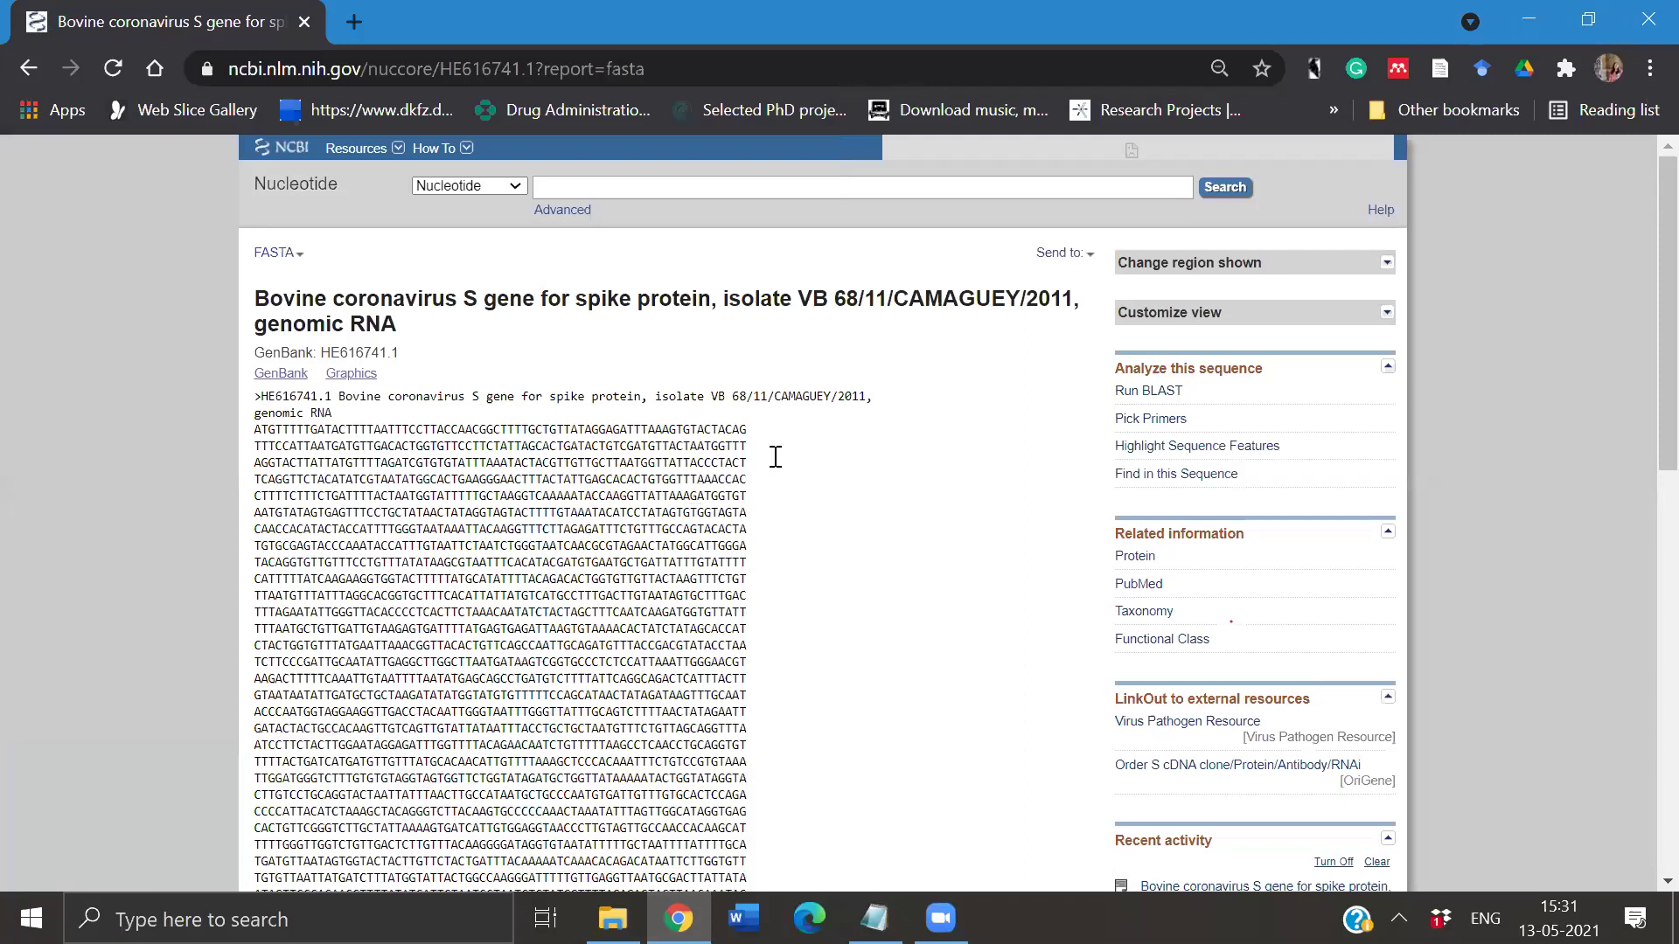
- Look through the SARS-COV-2-SGENE sequence in Notepad from header to end, and return to the browser
{"action": "key", "text": "alt+Tab"}
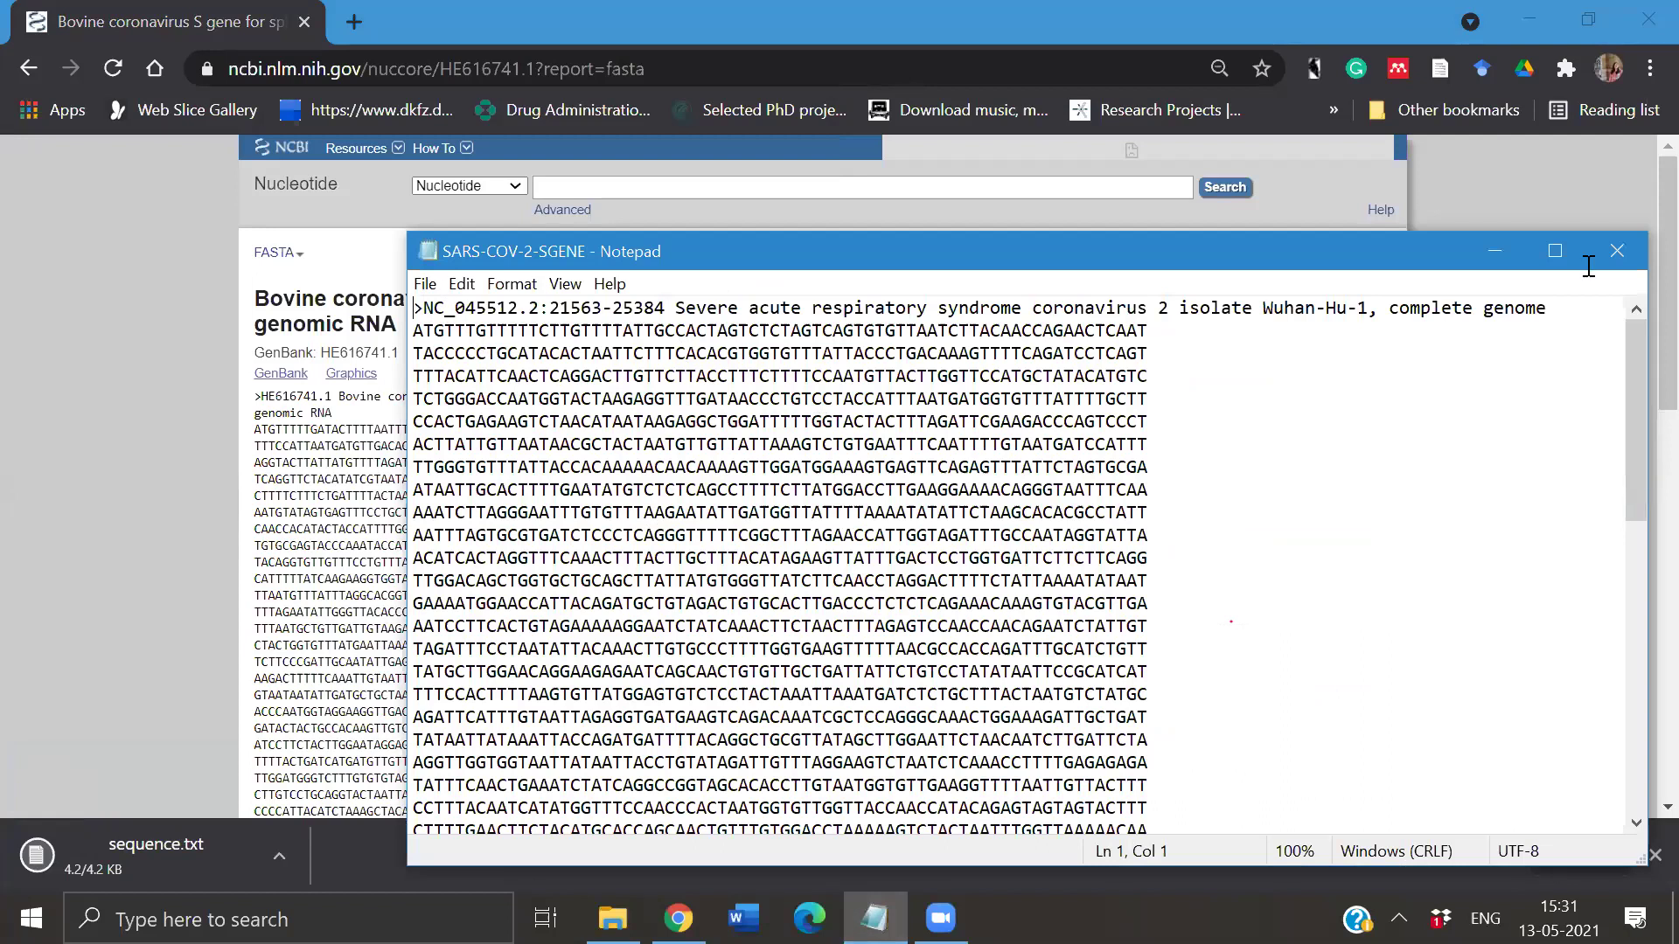
{"action": "scroll", "coordinate": [1629, 255], "scroll_direction": "down", "scroll_amount": 11}
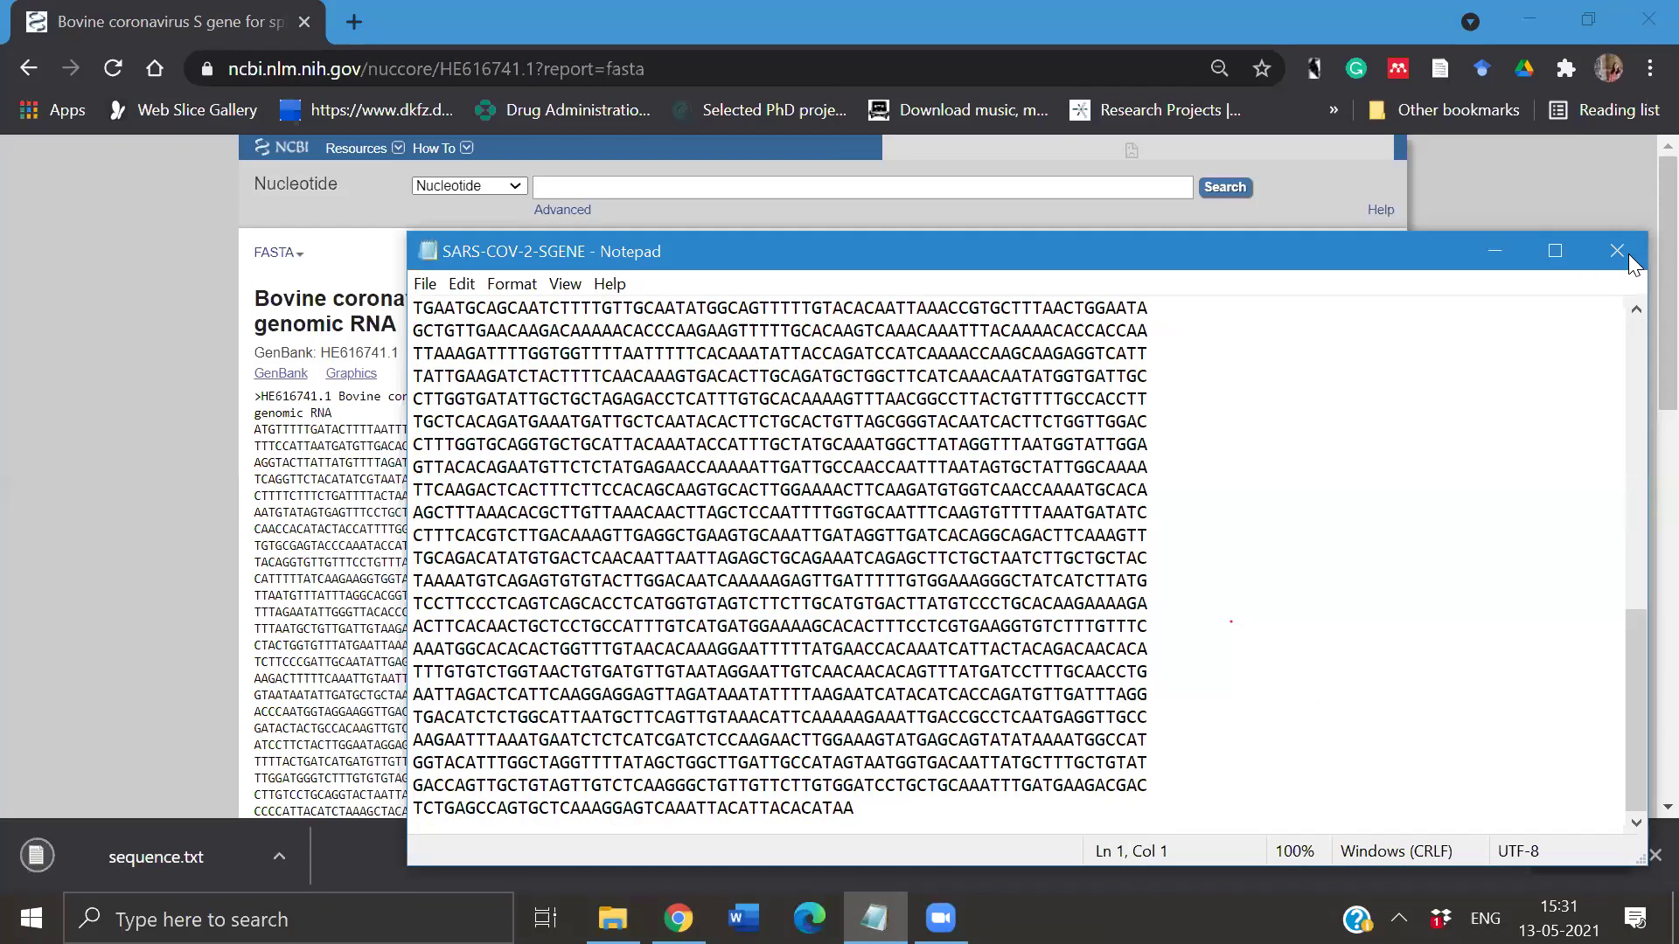
{"action": "scroll", "coordinate": [795, 507], "scroll_direction": "up", "scroll_amount": 11}
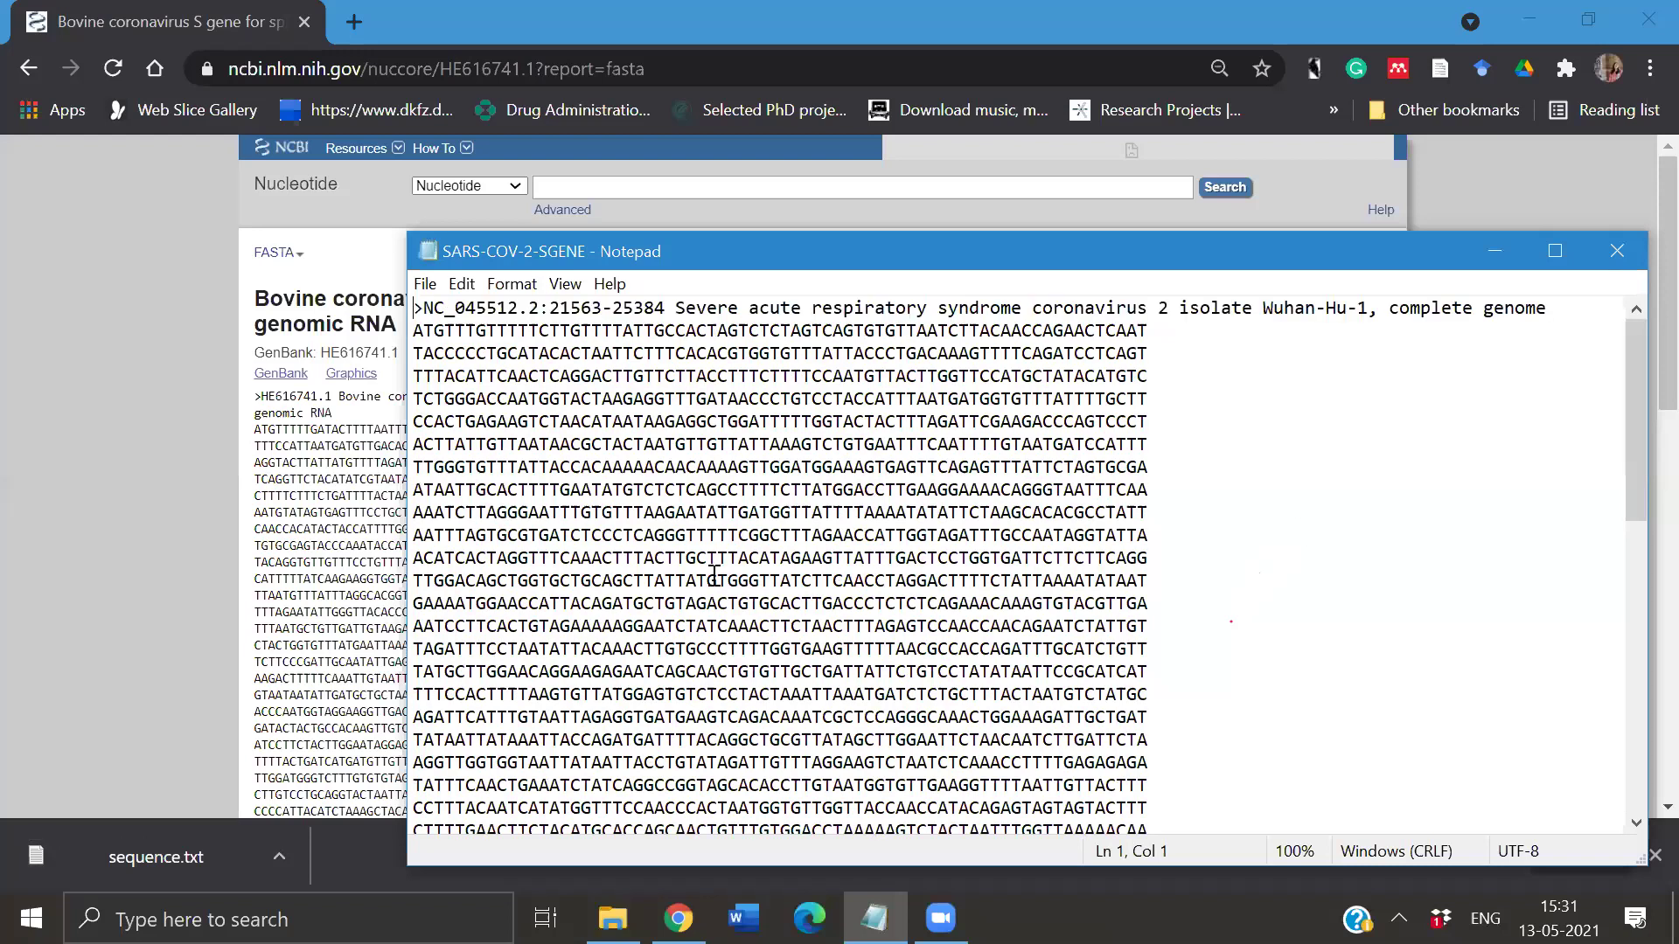
{"action": "key", "text": "alt+Tab"}
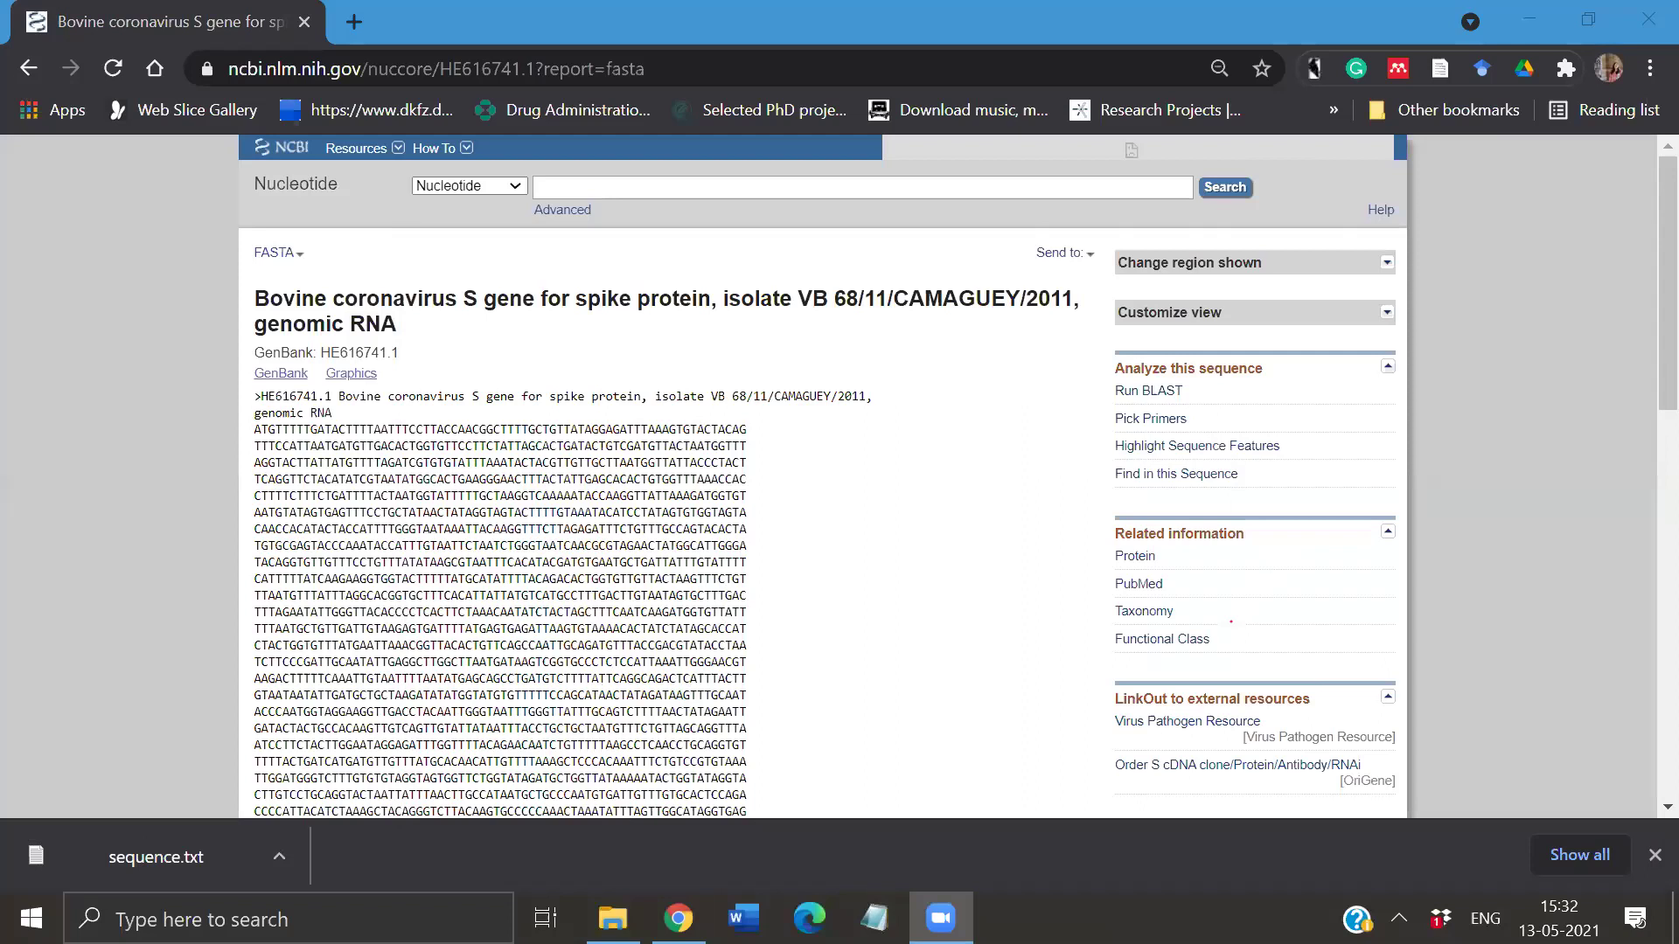
- Switch to the Hands-on session1 folder in File Explorer and open the "mutliple alignment" FASTA file
{"action": "mouse_move", "coordinate": [622, 910]}
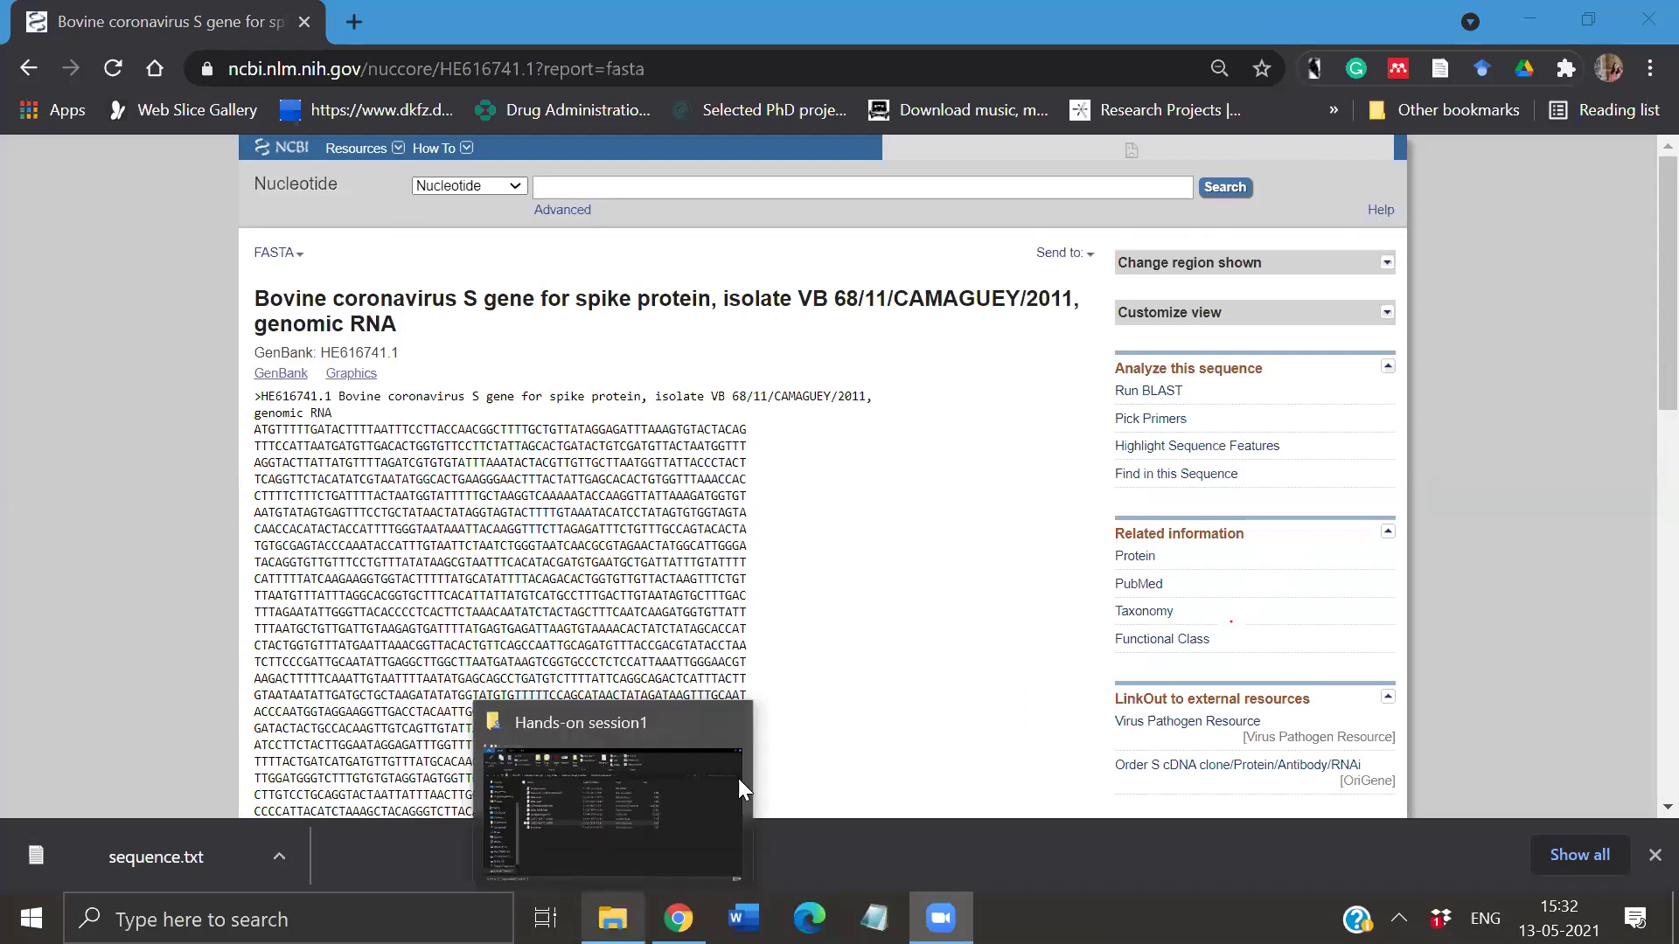
{"action": "left_click", "coordinate": [822, 731]}
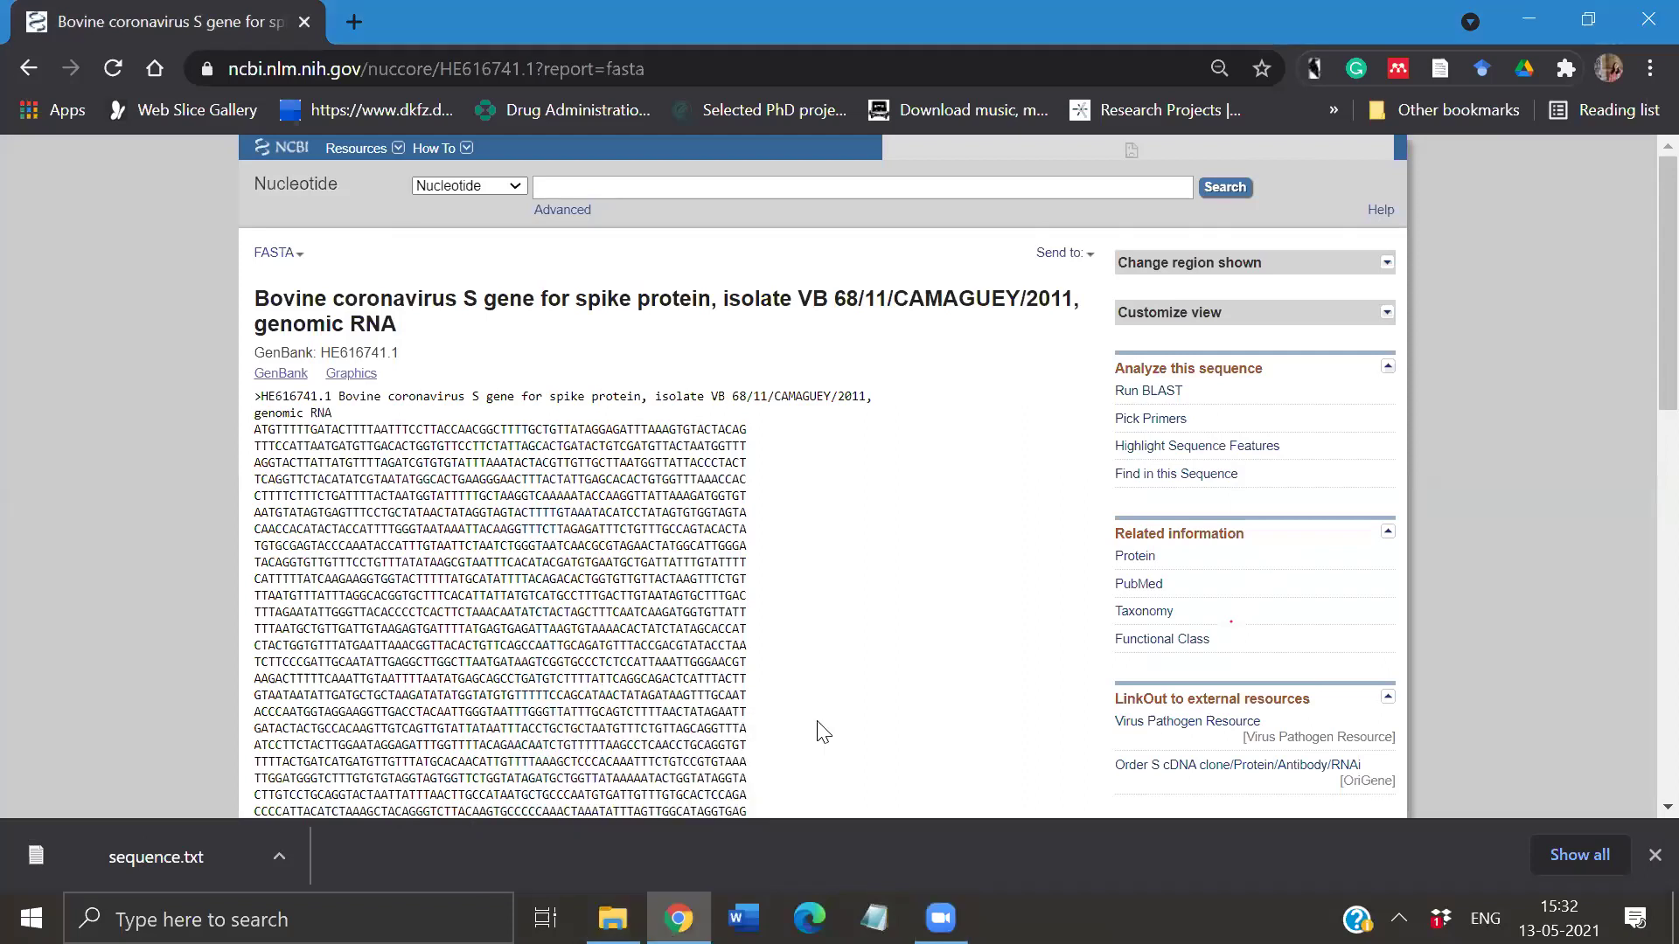
{"action": "mouse_move", "coordinate": [613, 918]}
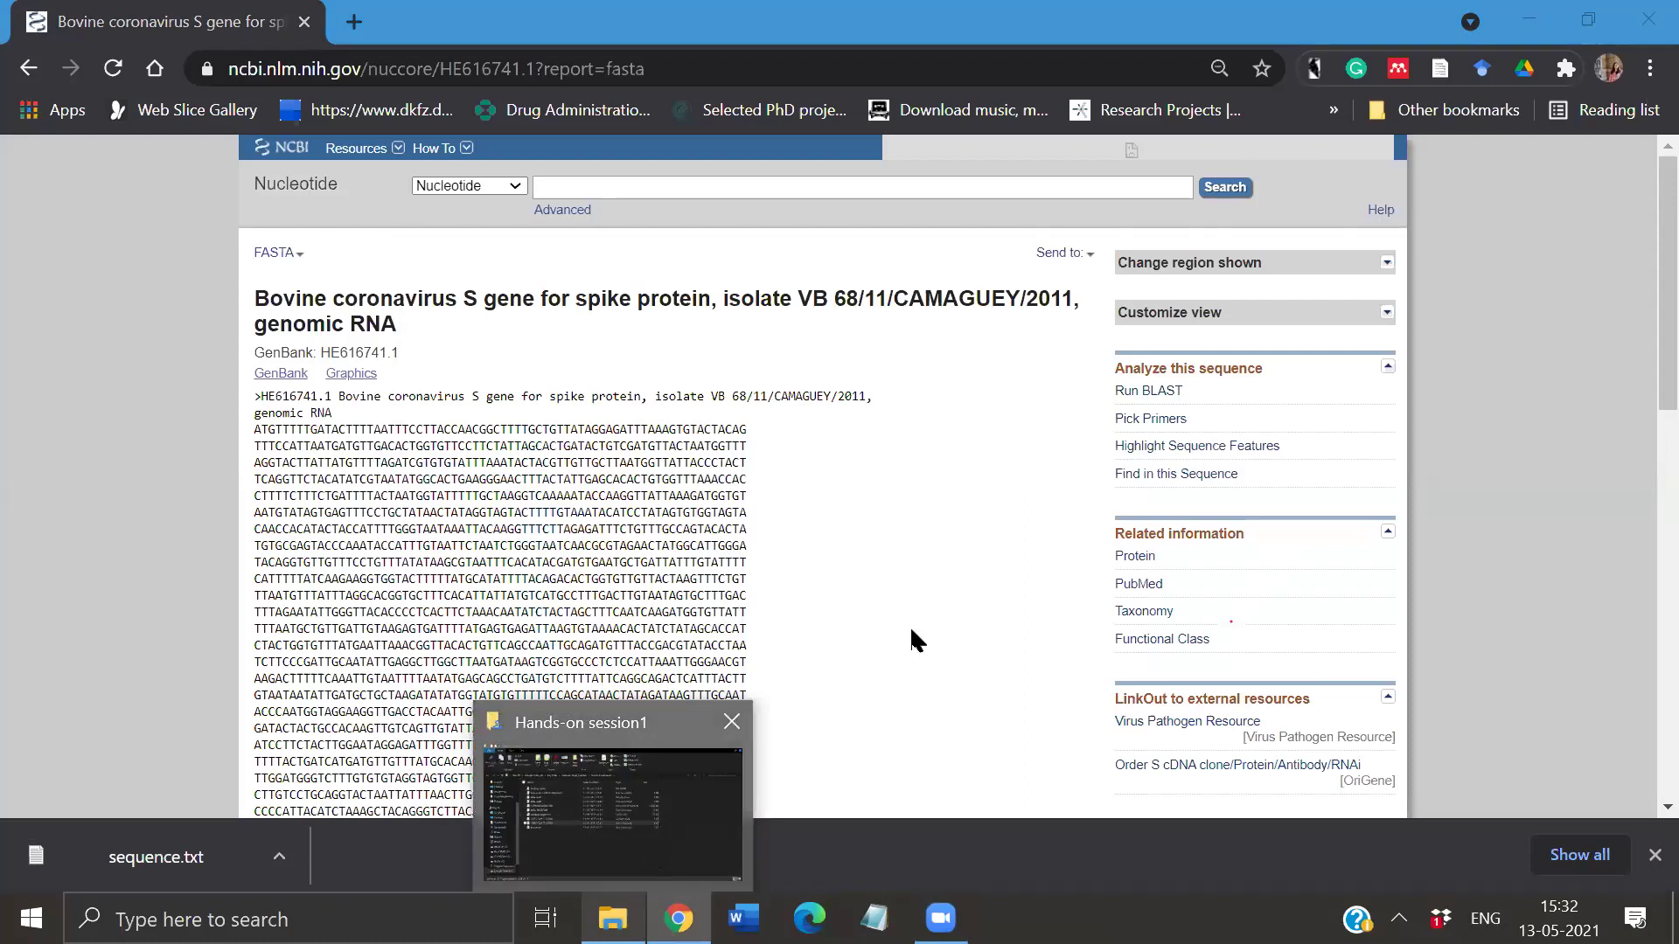
{"action": "left_click", "coordinate": [681, 846]}
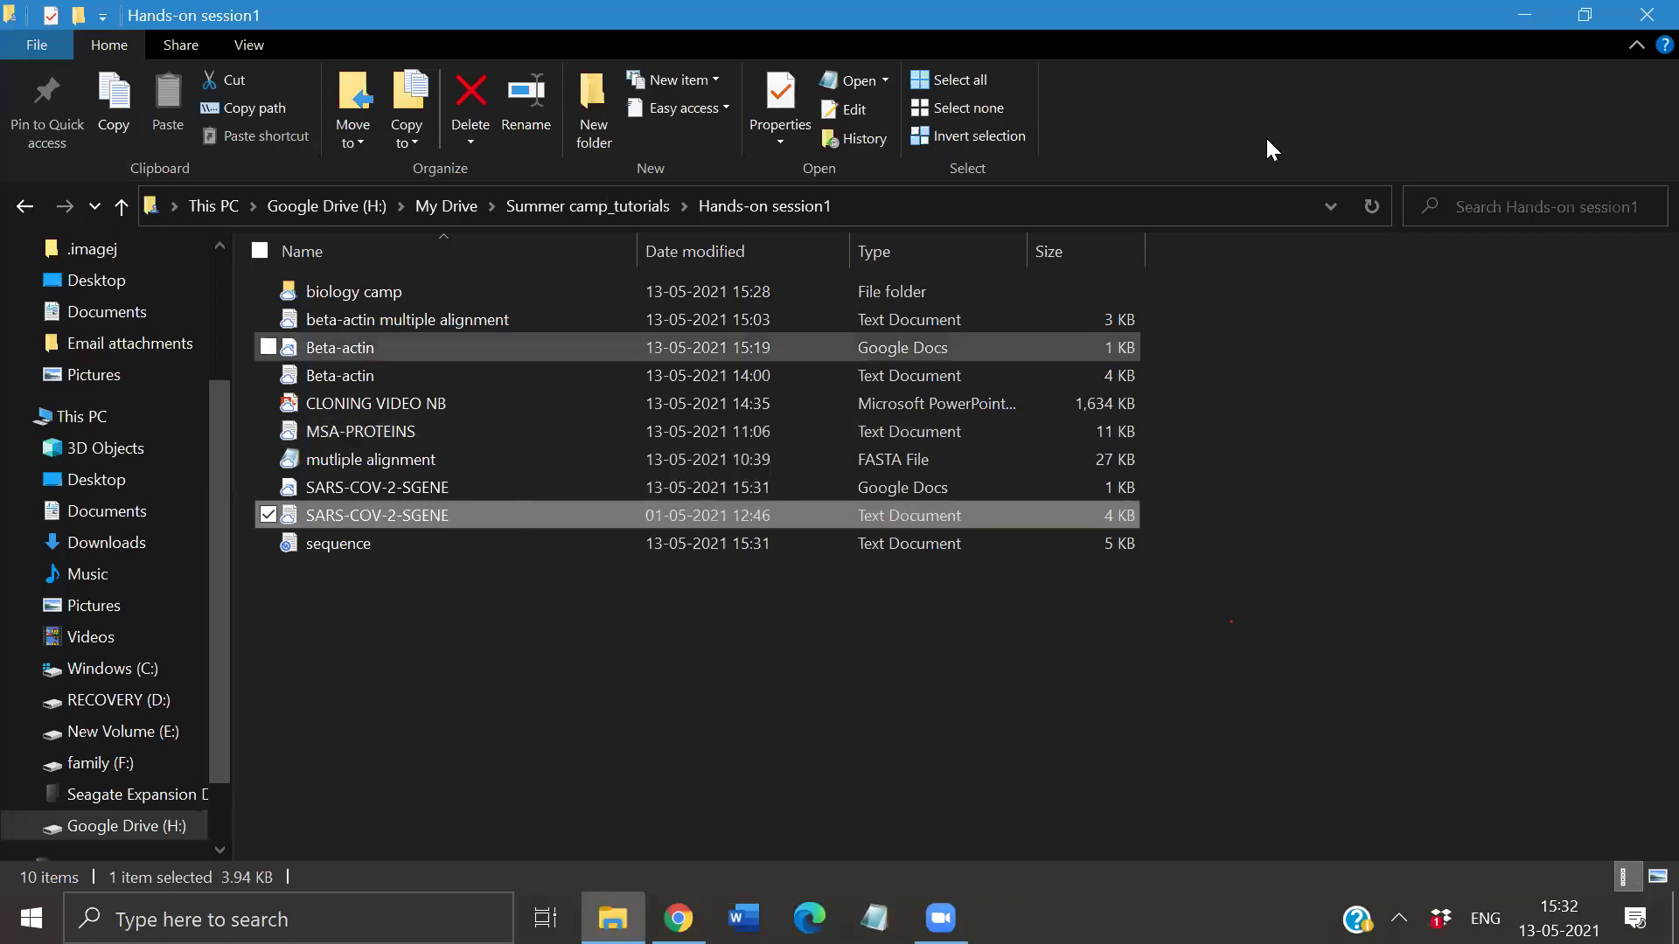
{"action": "left_click", "coordinate": [517, 464]}
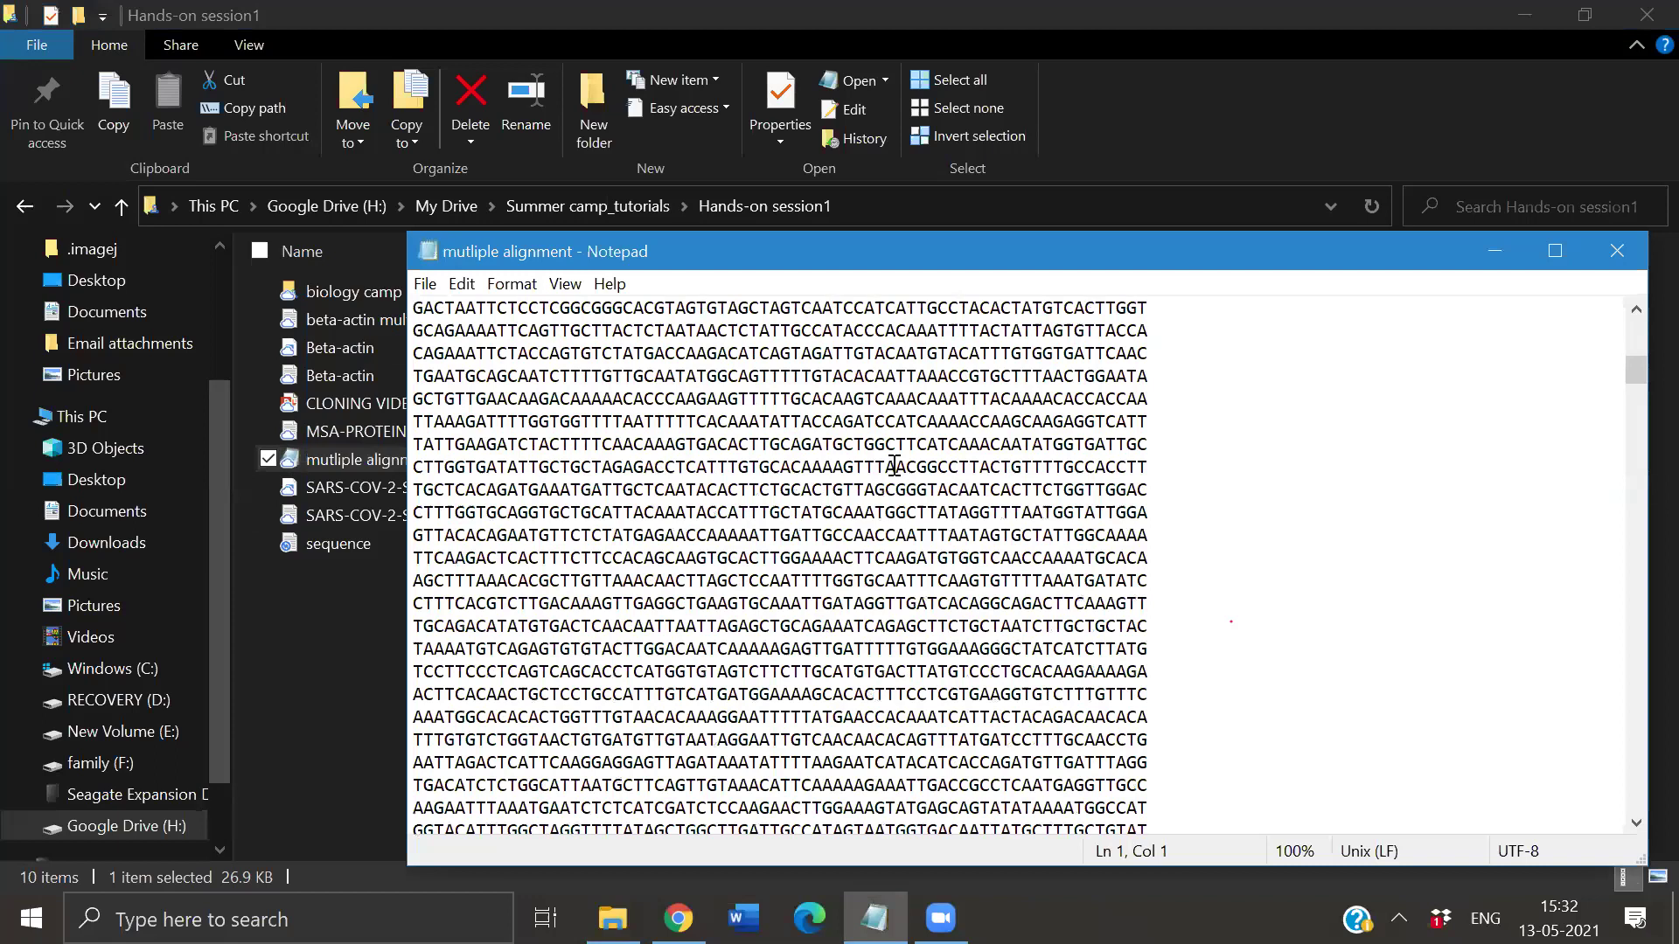
- Examine how the SARS-CoV-2, Bovine and Middle East respiratory syndrome coronavirus sequences and headers are arranged in the alignment file, and close it
{"action": "scroll", "coordinate": [895, 465], "scroll_direction": "up", "scroll_amount": 10}
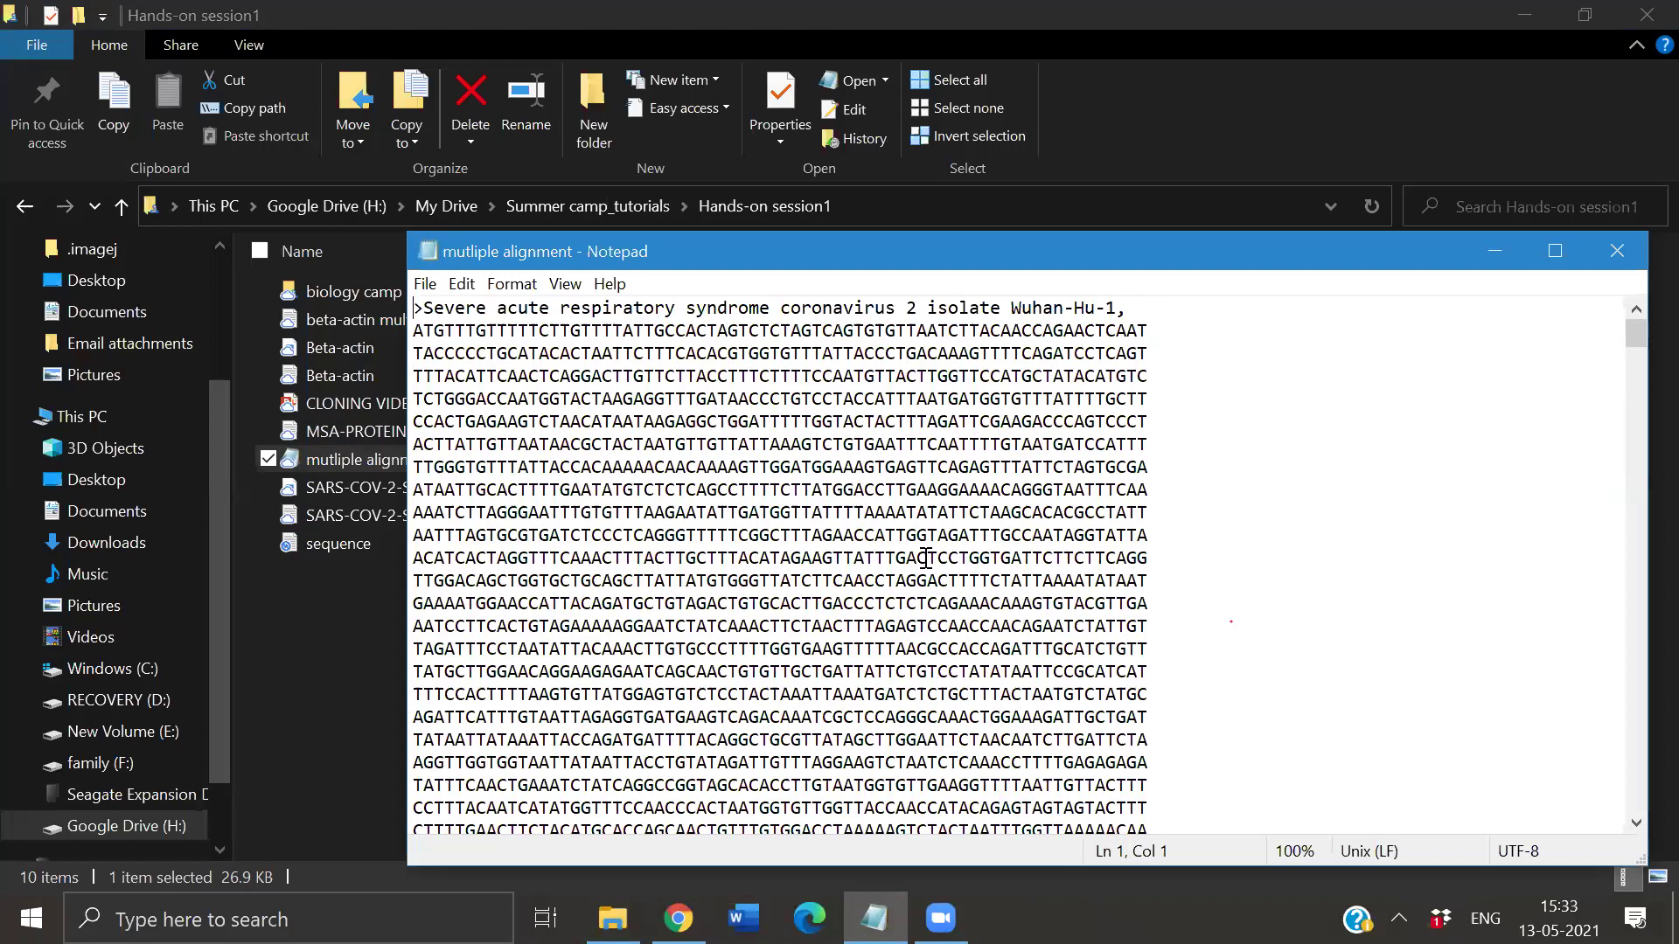
{"action": "scroll", "coordinate": [926, 558], "scroll_direction": "down", "scroll_amount": 5}
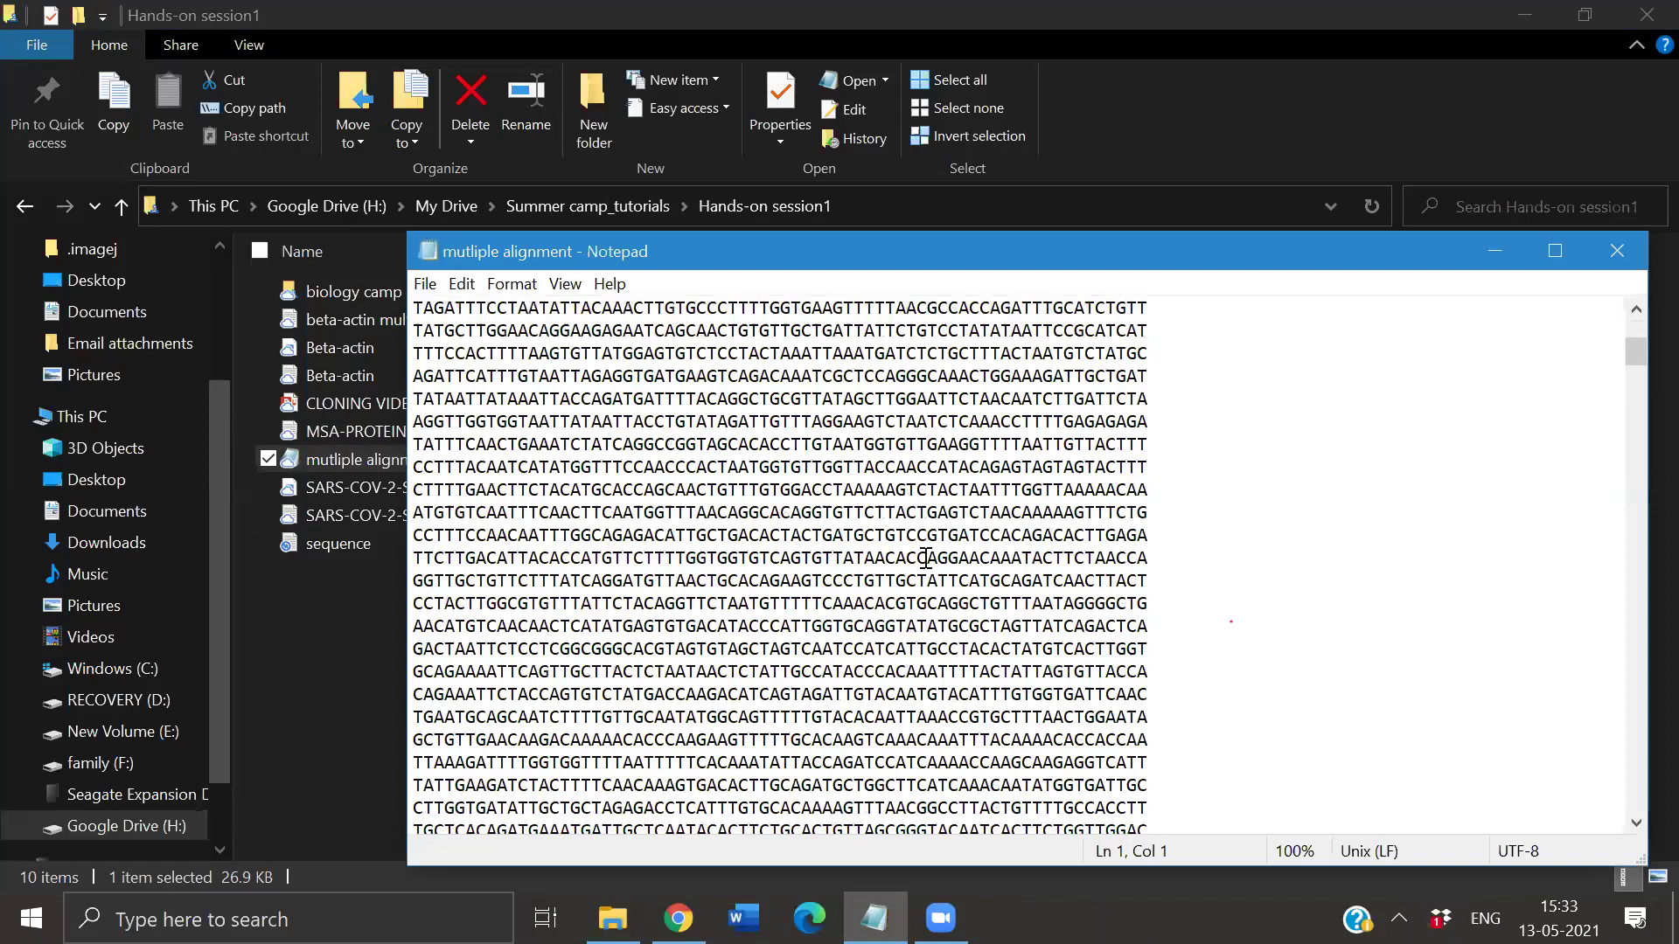
{"action": "scroll", "coordinate": [926, 558], "scroll_direction": "down", "scroll_amount": 10}
{"action": "scroll", "coordinate": [929, 549], "scroll_direction": "up", "scroll_amount": 2}
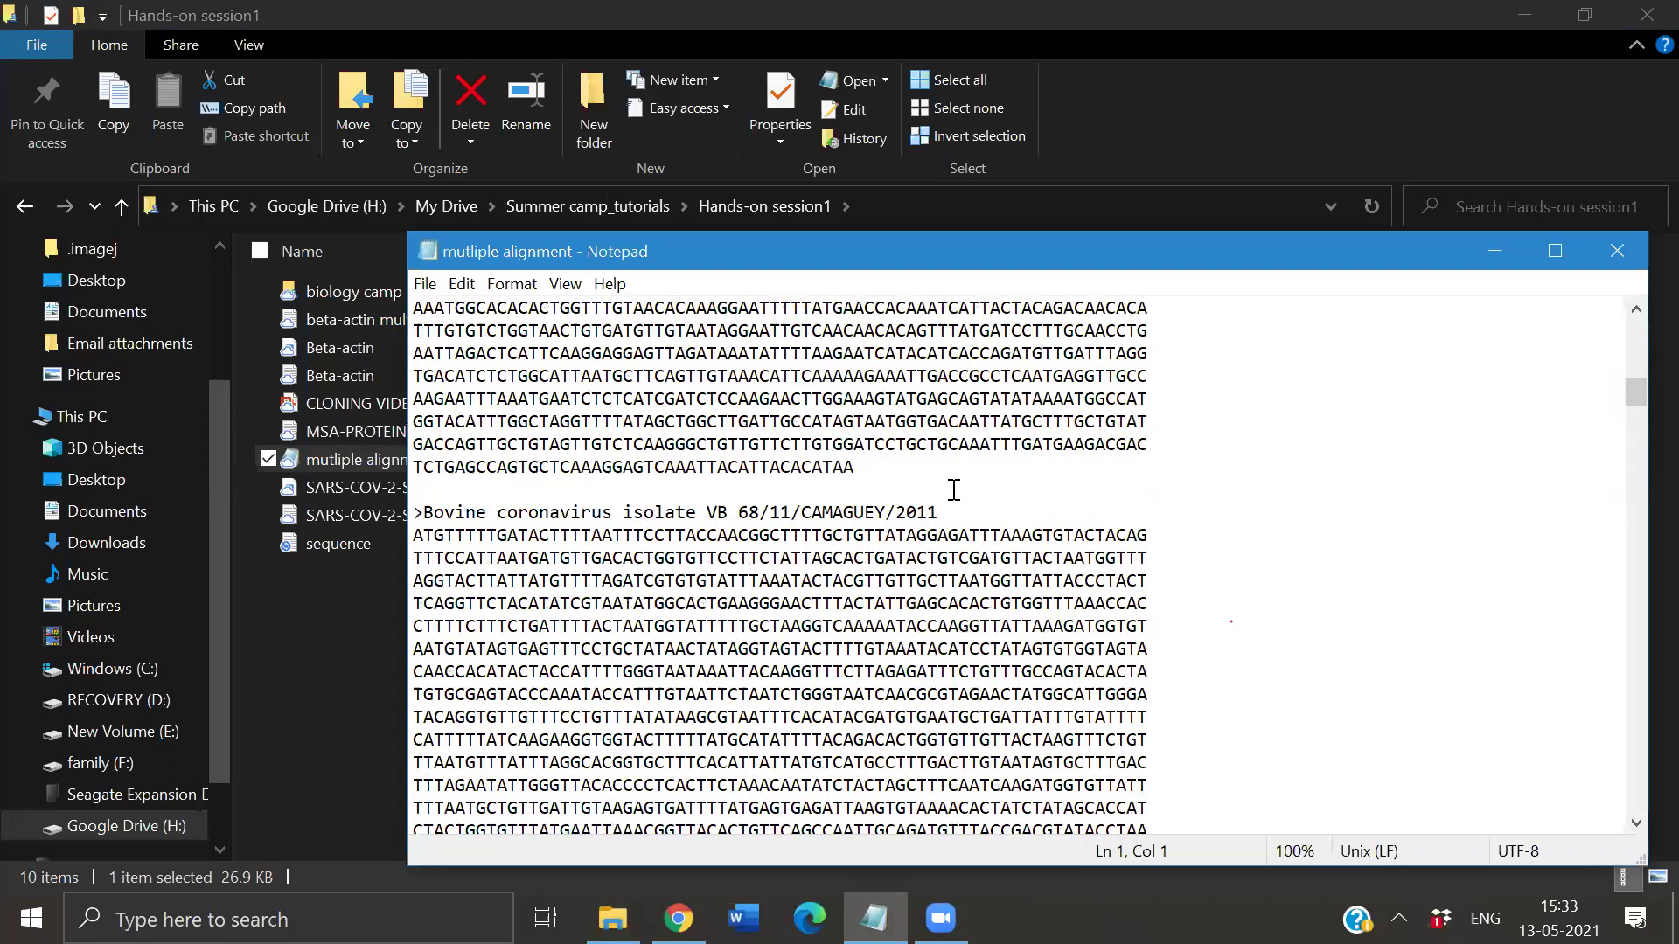
{"action": "left_click", "coordinate": [894, 576]}
{"action": "scroll", "coordinate": [832, 542], "scroll_direction": "up", "scroll_amount": 16}
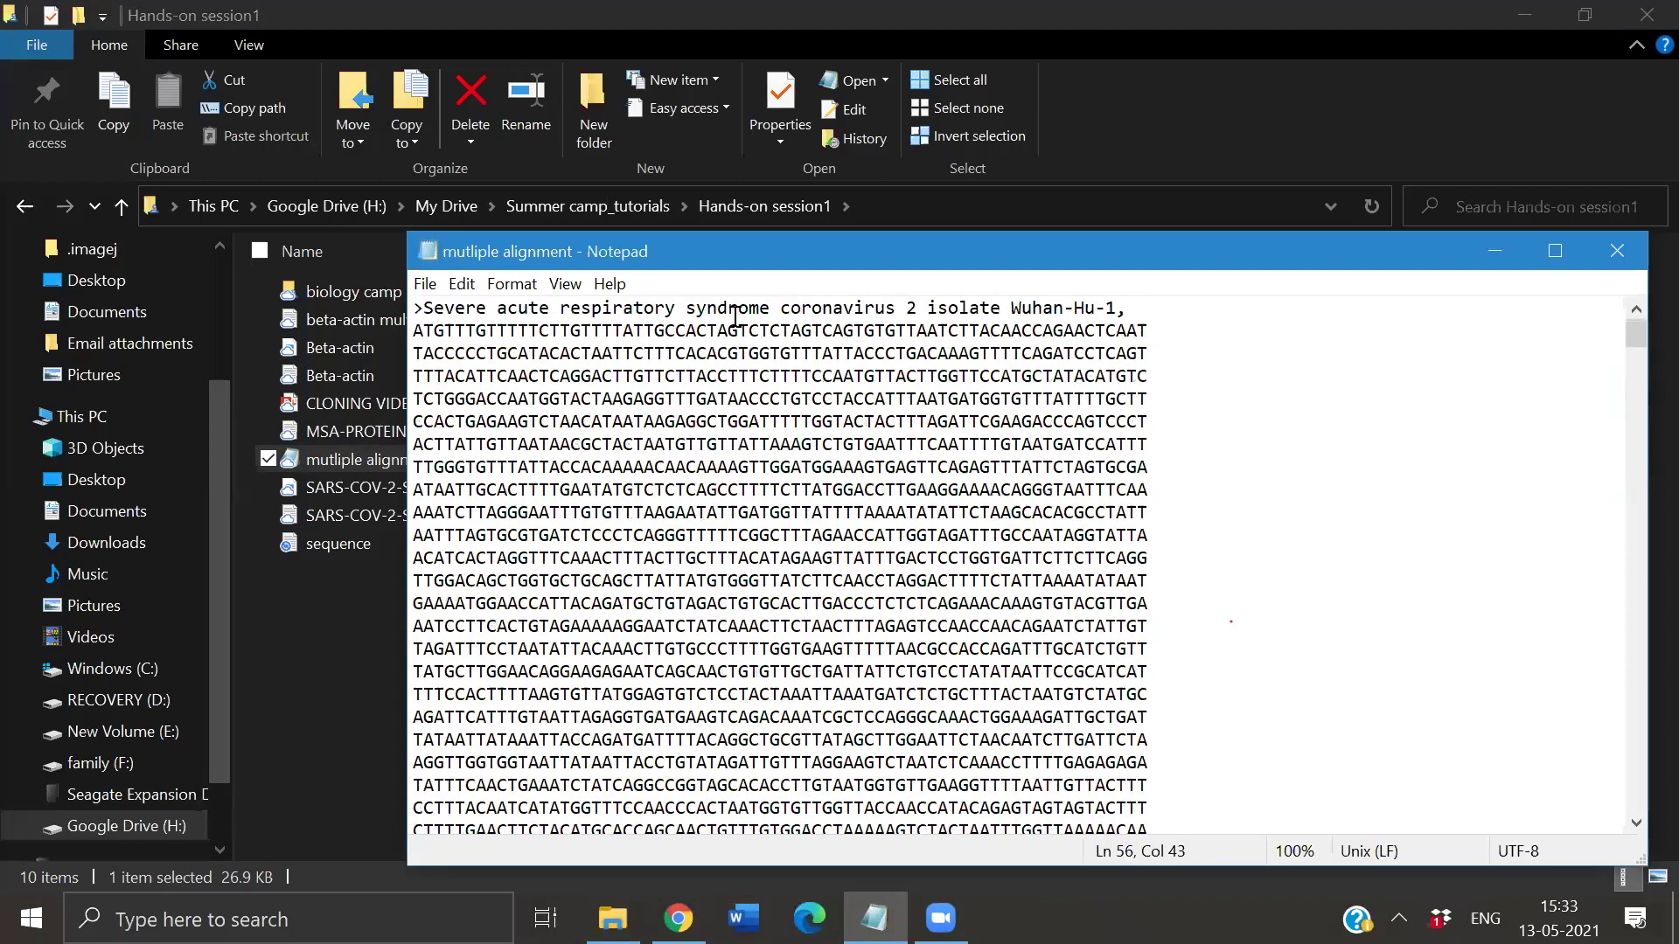
{"action": "left_click", "coordinate": [1079, 331]}
{"action": "scroll", "coordinate": [656, 524], "scroll_direction": "down", "scroll_amount": 5}
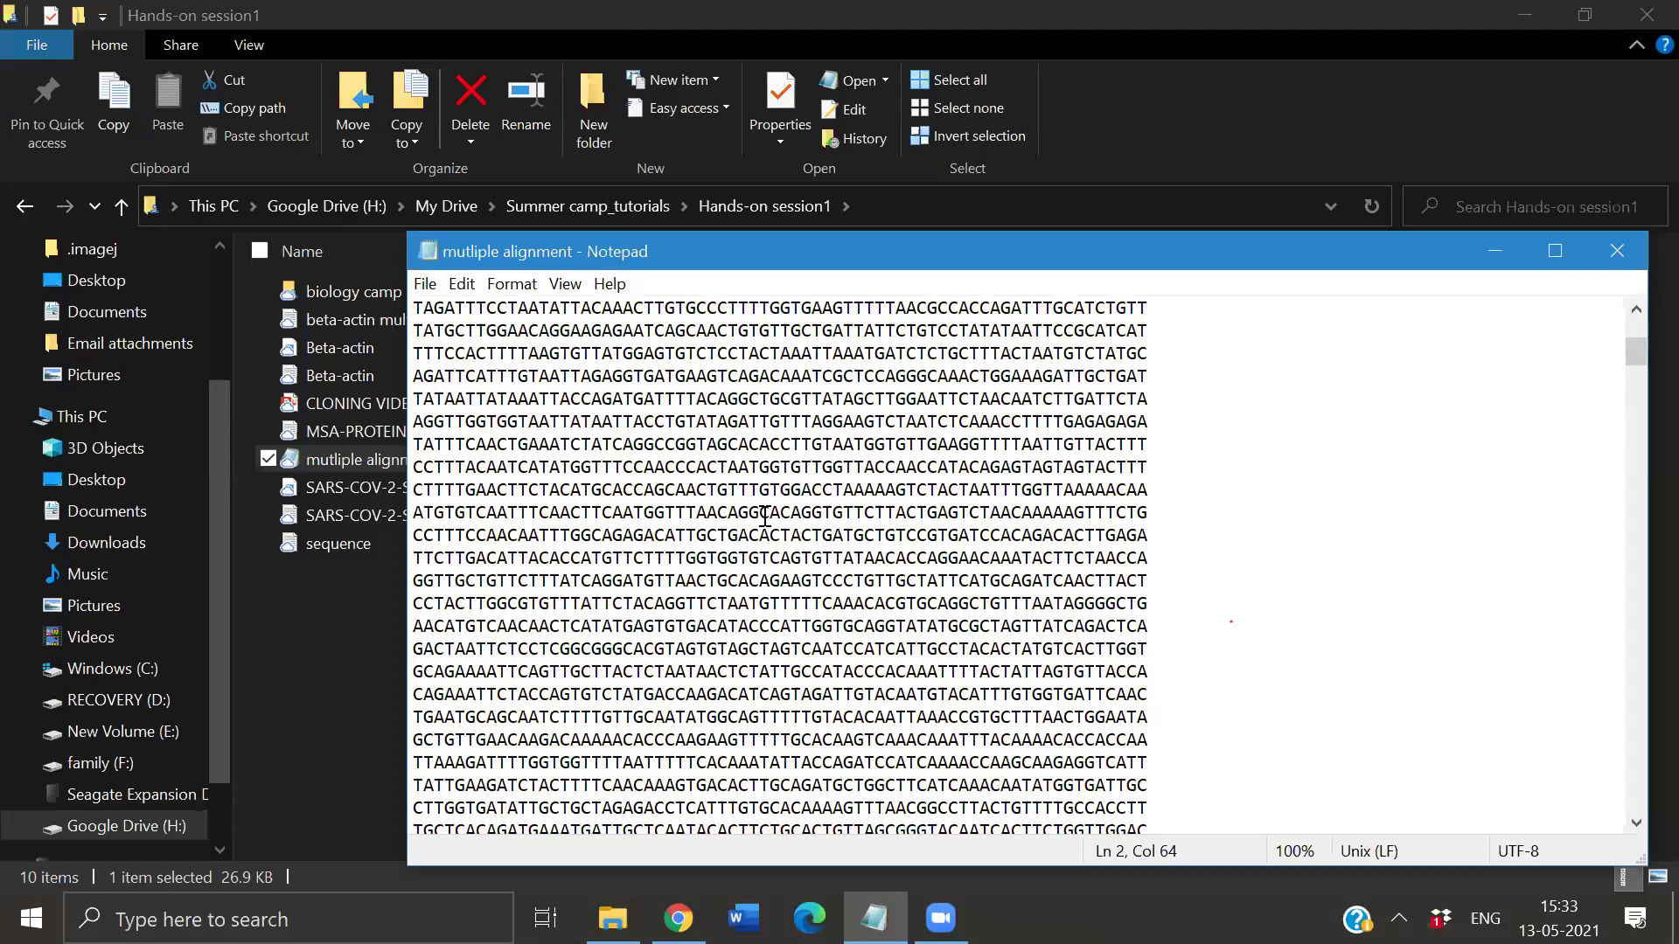
{"action": "scroll", "coordinate": [764, 516], "scroll_direction": "down", "scroll_amount": 10}
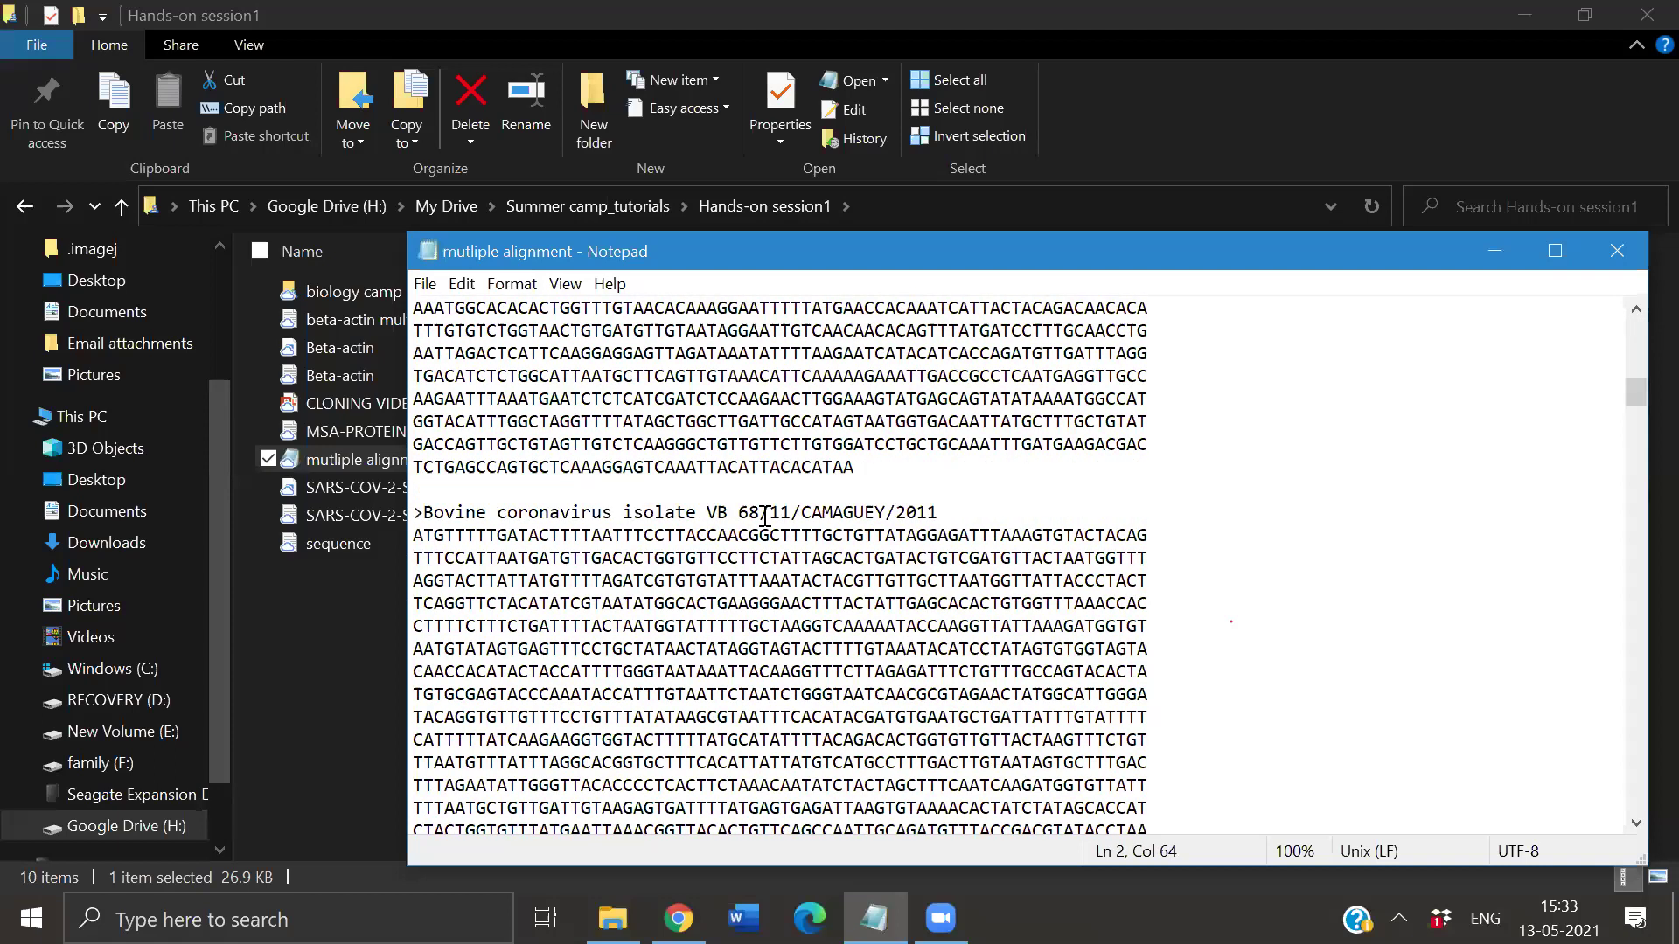
{"action": "left_click_drag", "start_coordinate": [764, 517], "coordinate": [644, 517]}
{"action": "scroll", "coordinate": [606, 750], "scroll_direction": "down", "scroll_amount": 15}
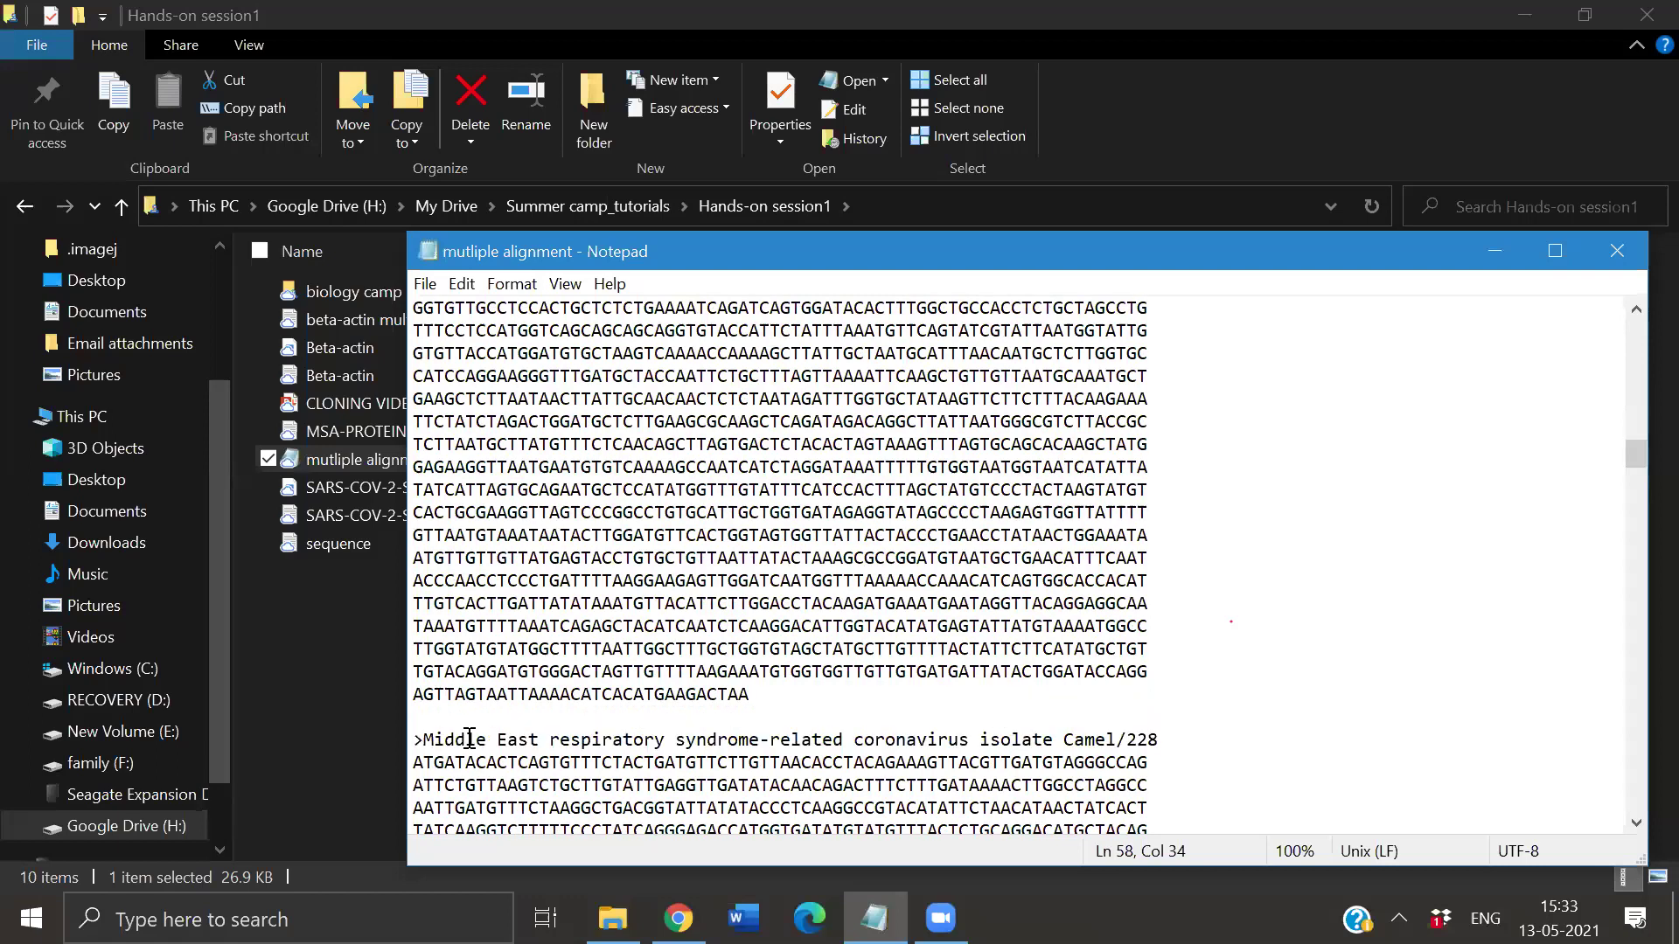
{"action": "left_click_drag", "start_coordinate": [454, 739], "coordinate": [1013, 739]}
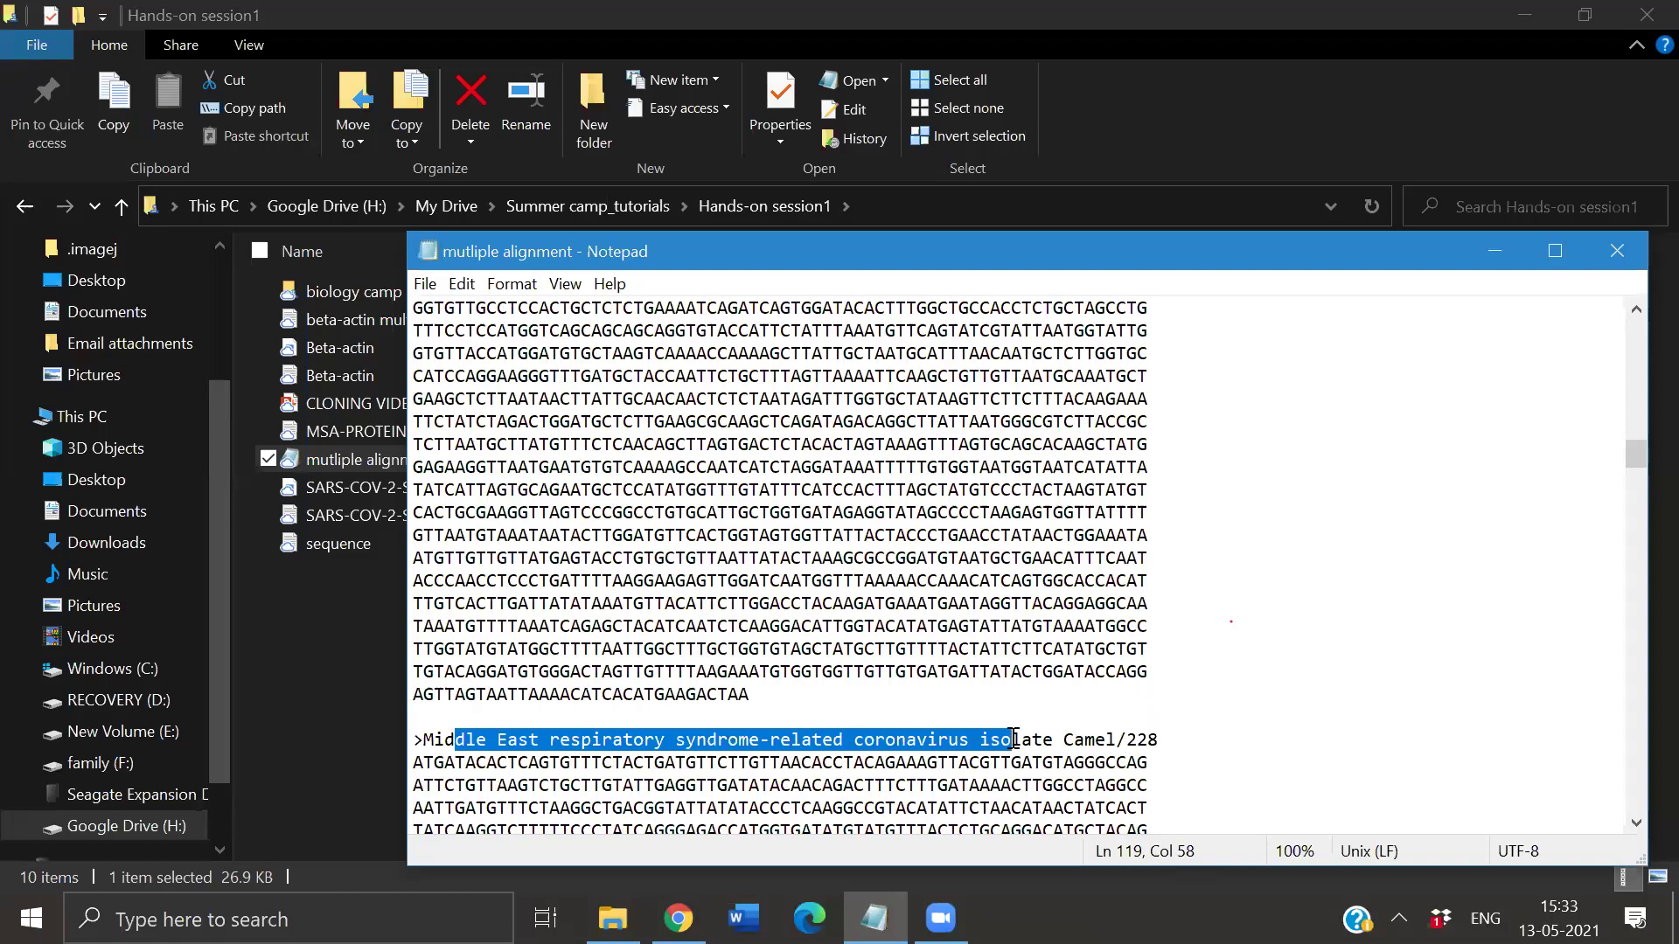
{"action": "scroll", "coordinate": [1566, 307], "scroll_direction": "down", "scroll_amount": 12}
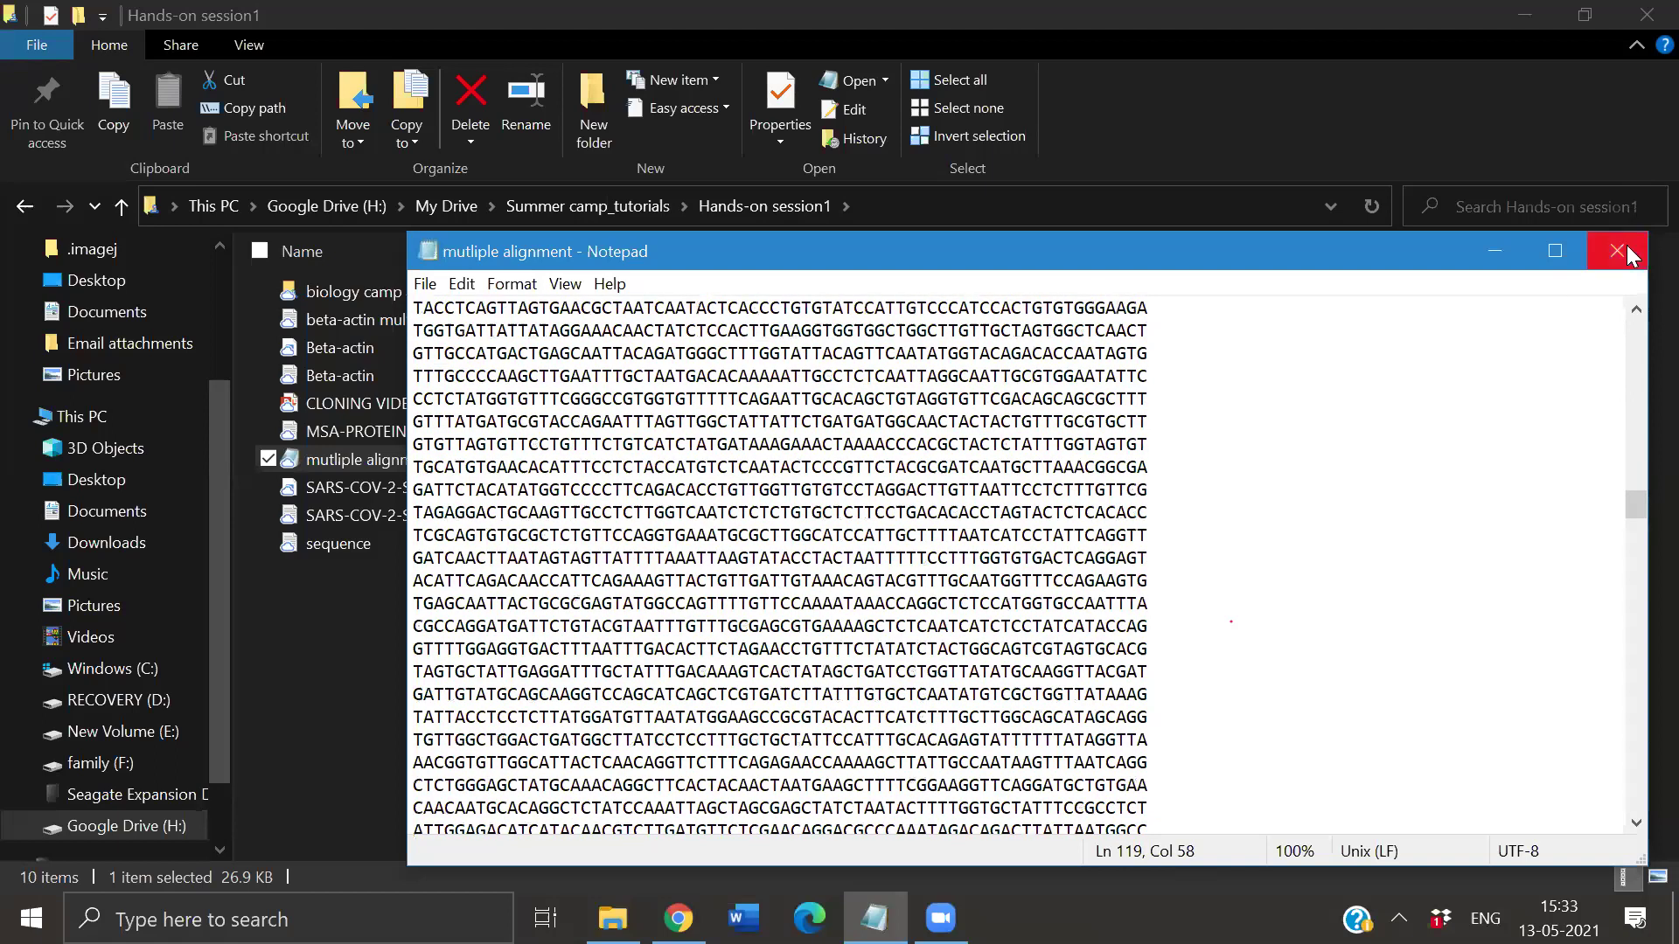
{"action": "left_click", "coordinate": [1618, 252]}
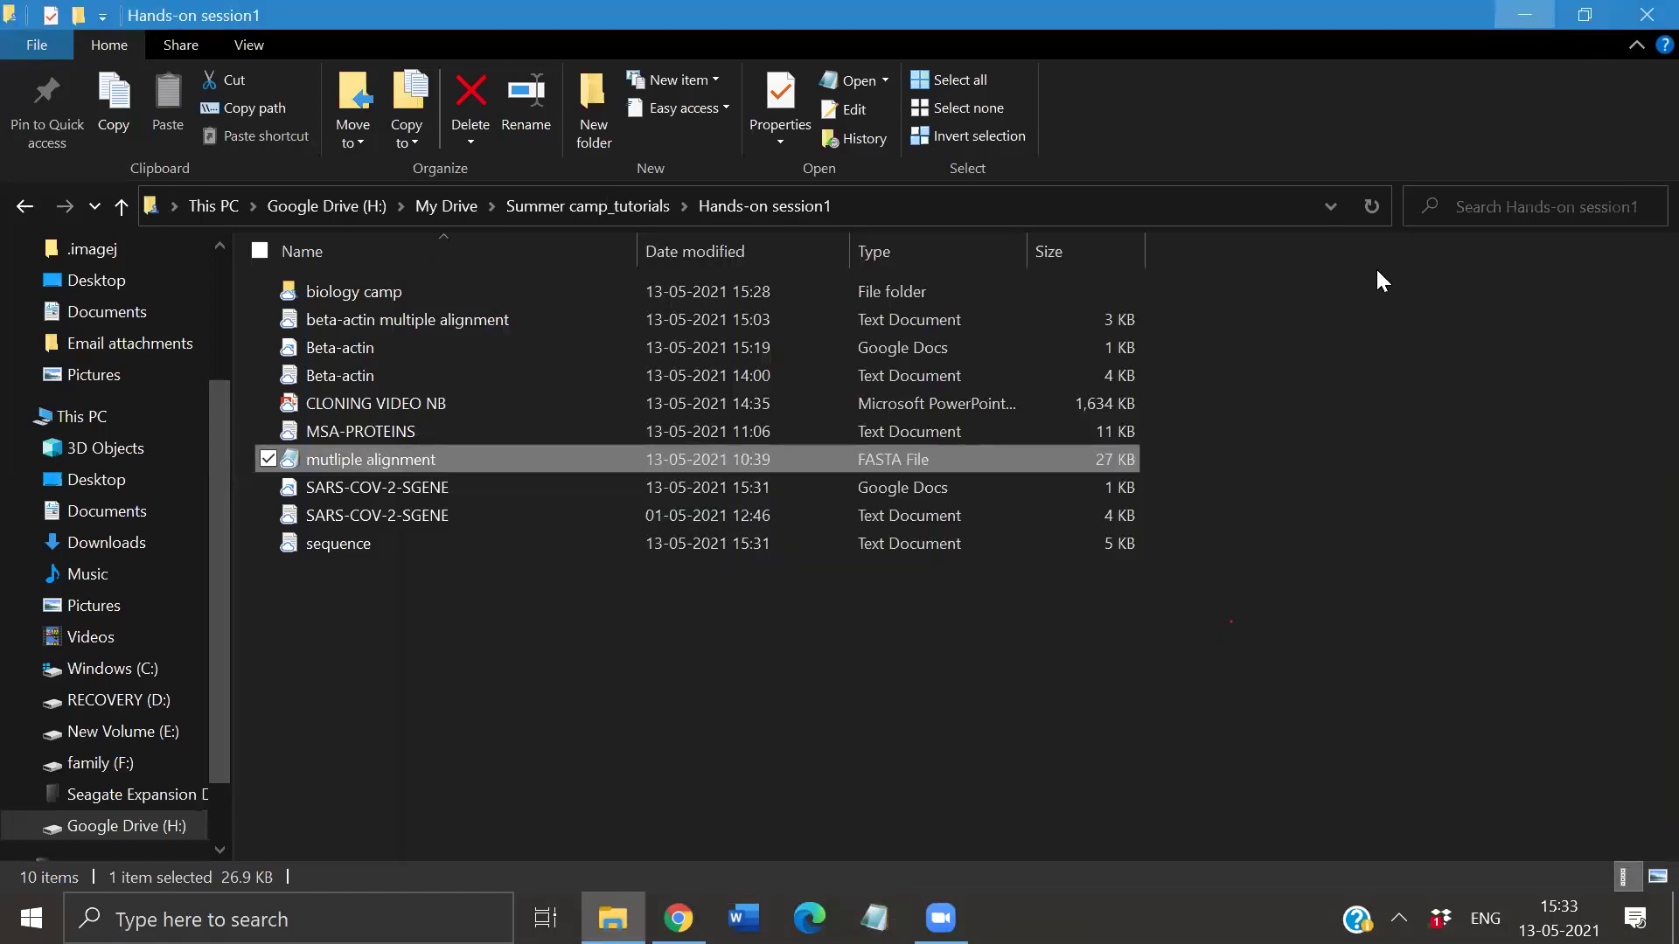
- Switch to the browser, search the web for BLAST in a new tab, and open NCBI's Nucleotide BLAST page
{"action": "key", "text": "alt+Tab"}
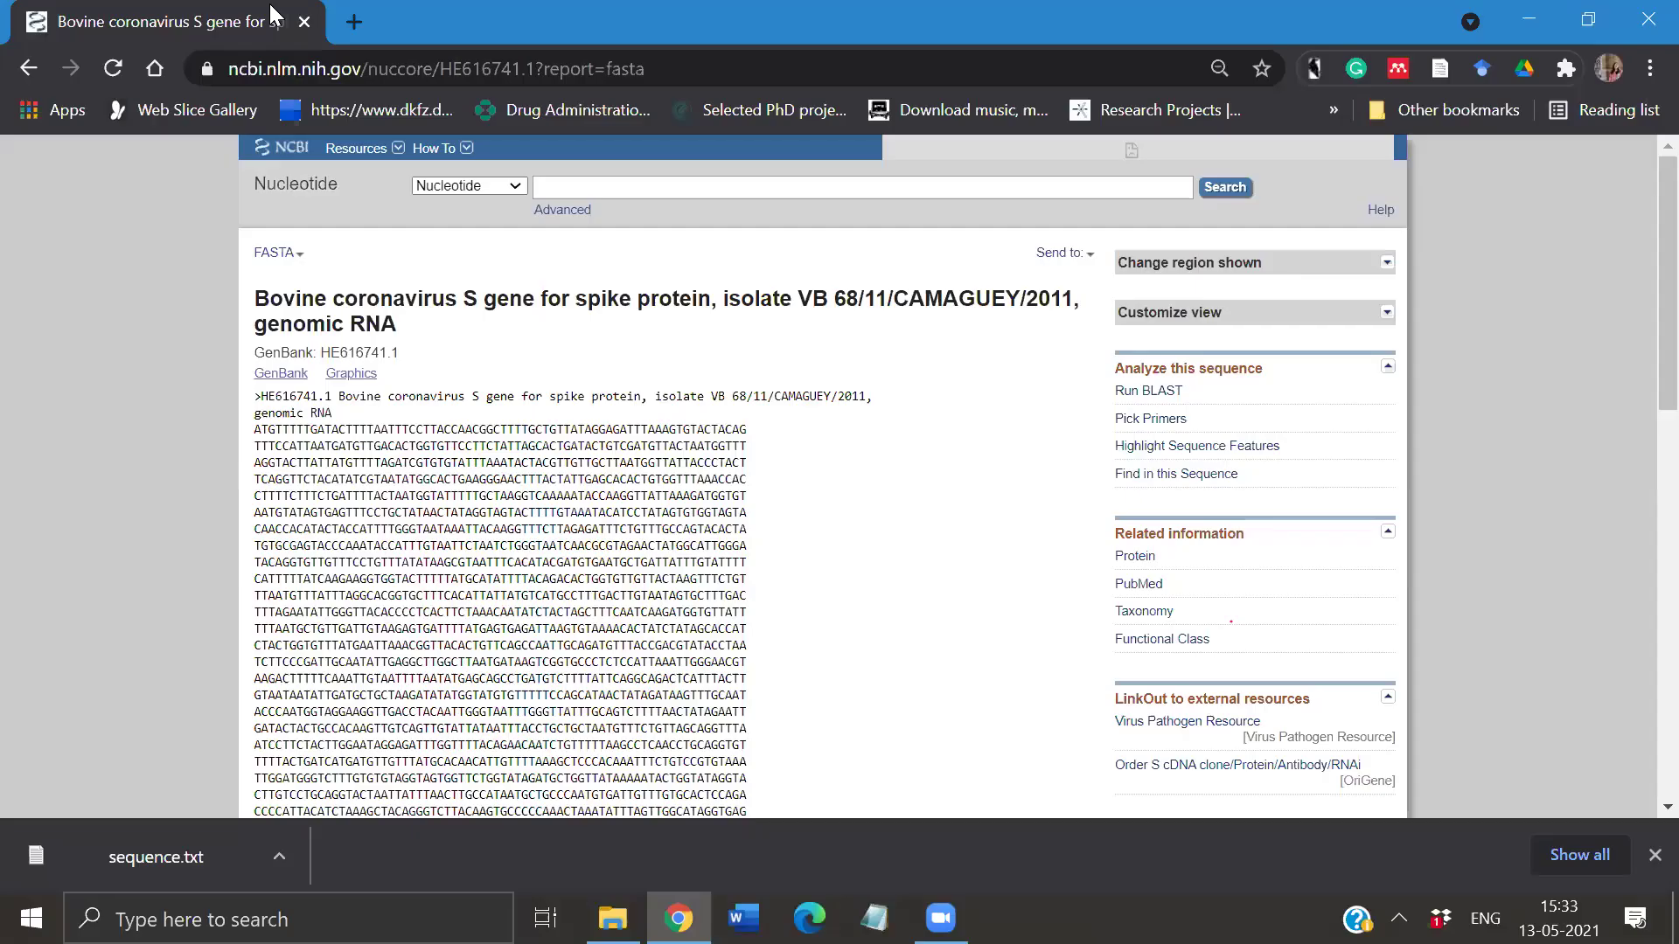
{"action": "left_click", "coordinate": [349, 25]}
{"action": "left_click", "coordinate": [301, 75]}
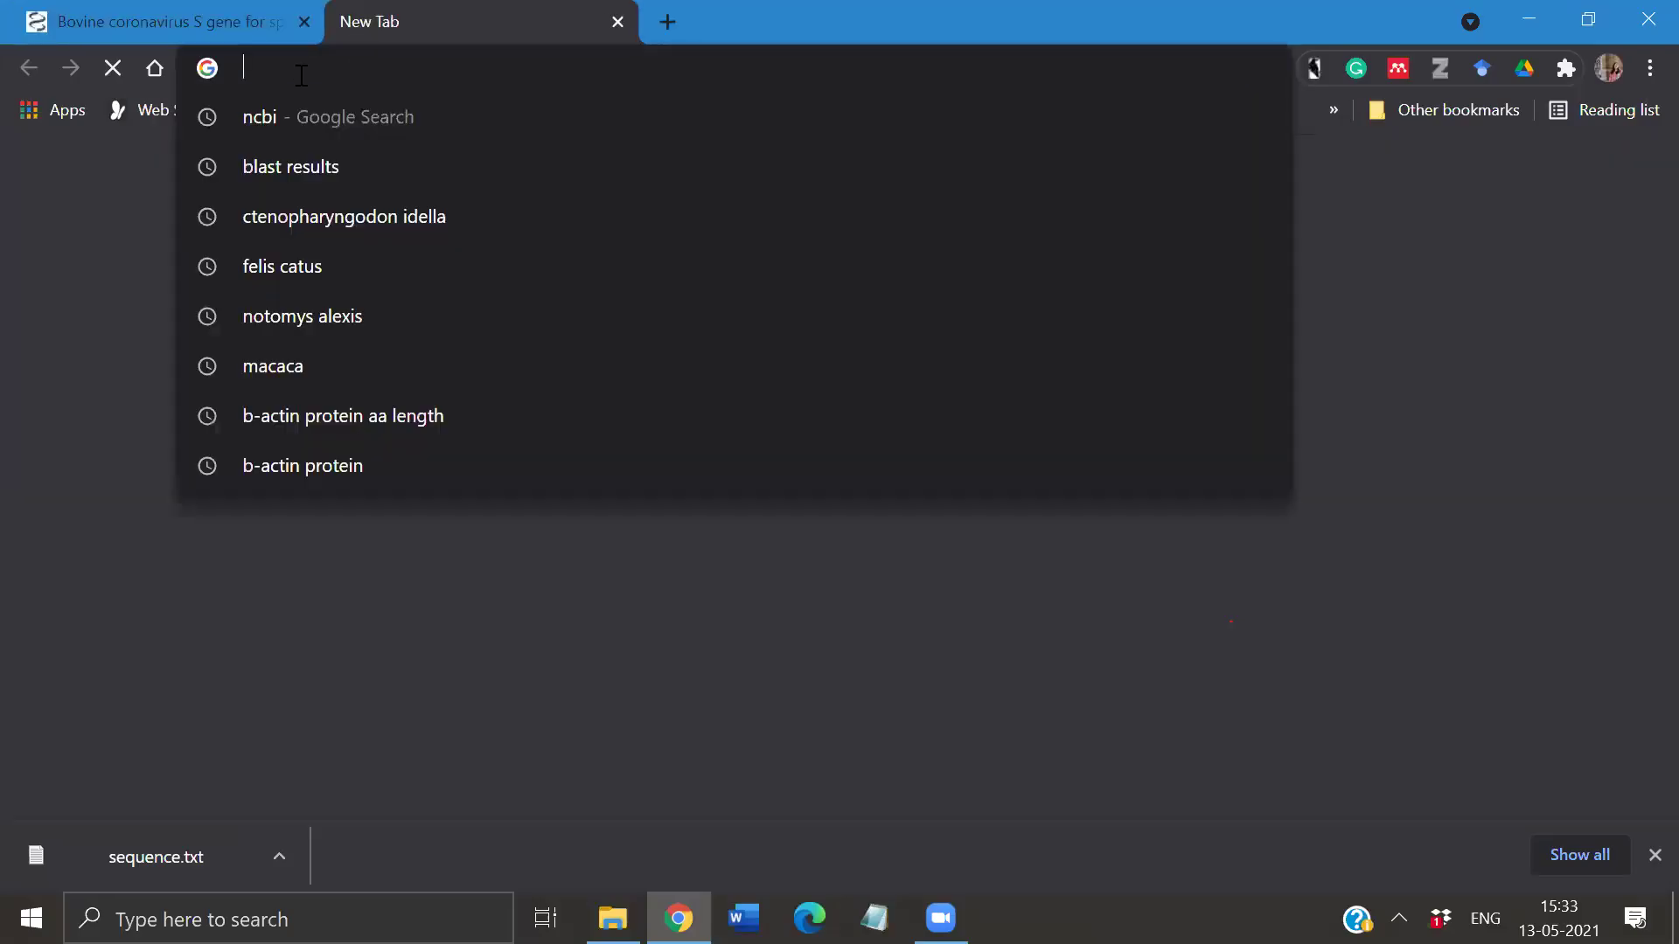
{"action": "type", "text": "BL"}
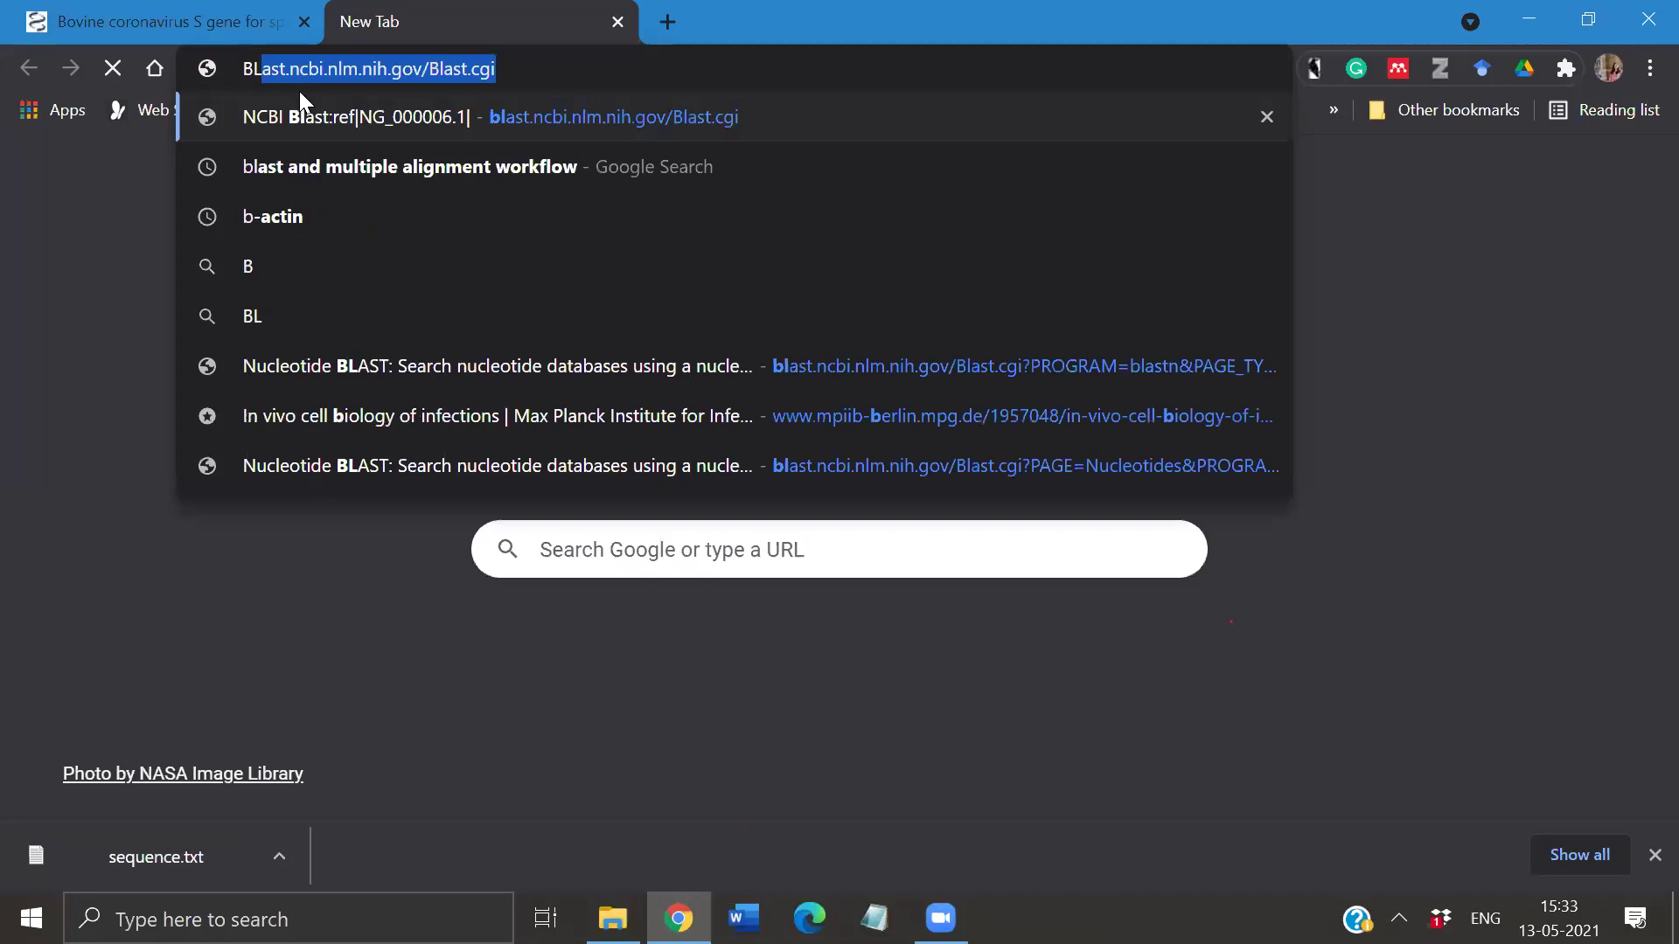
{"action": "type", "text": "AST"}
{"action": "key", "text": "Down"}
{"action": "key", "text": "Down"}
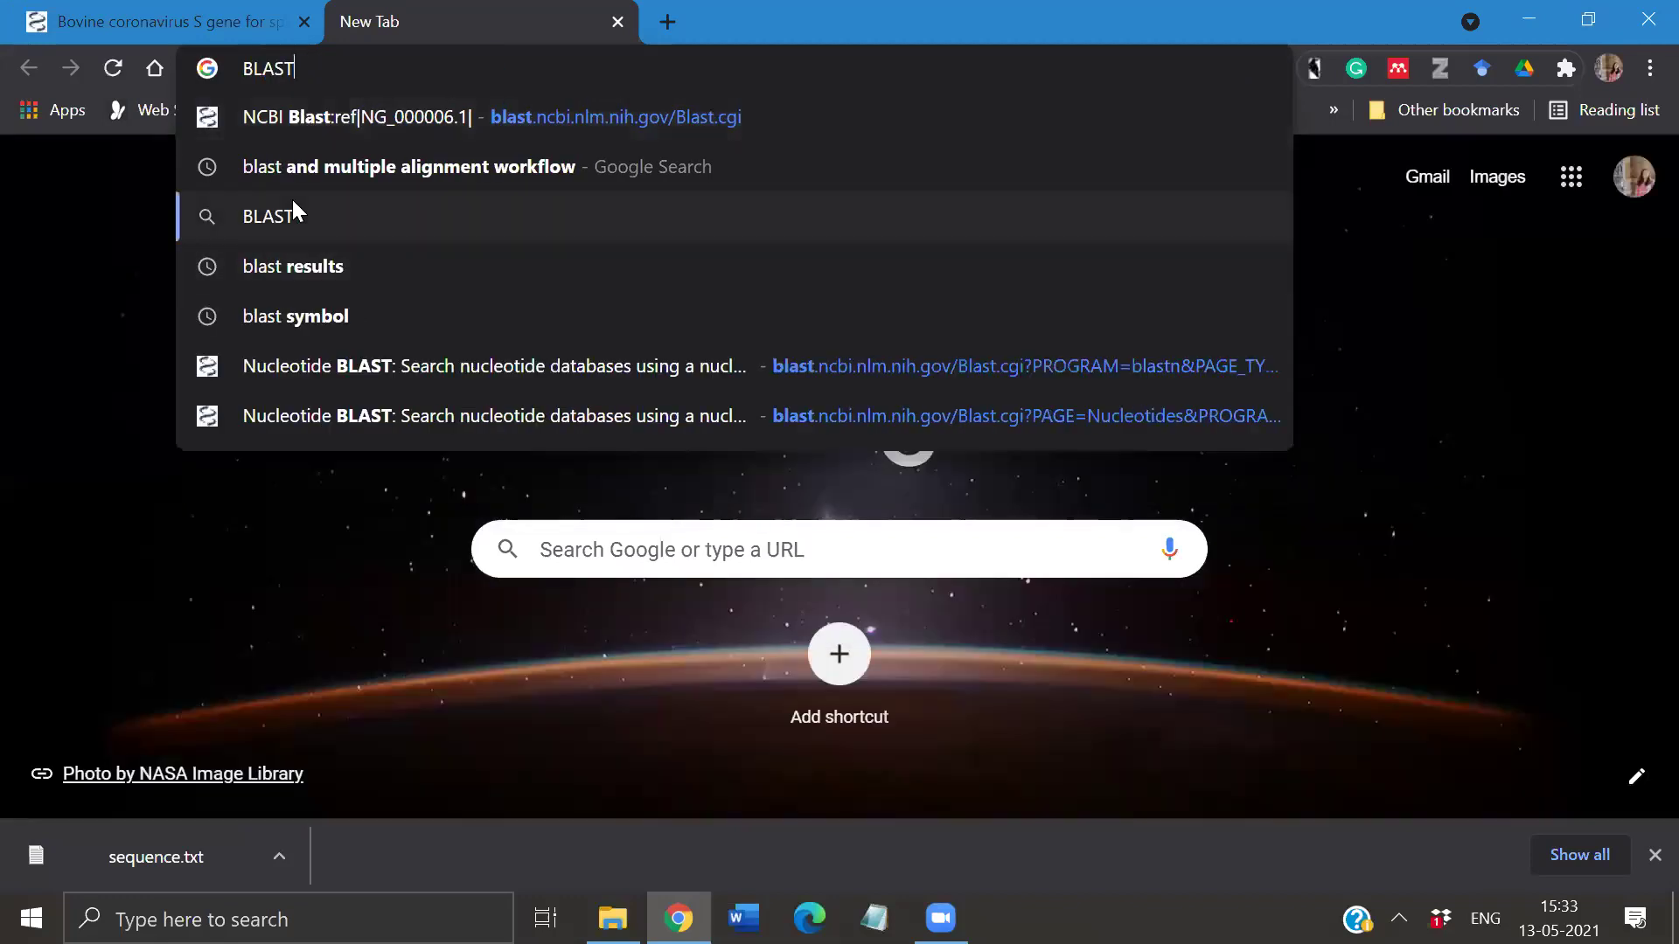
{"action": "key", "text": "Return"}
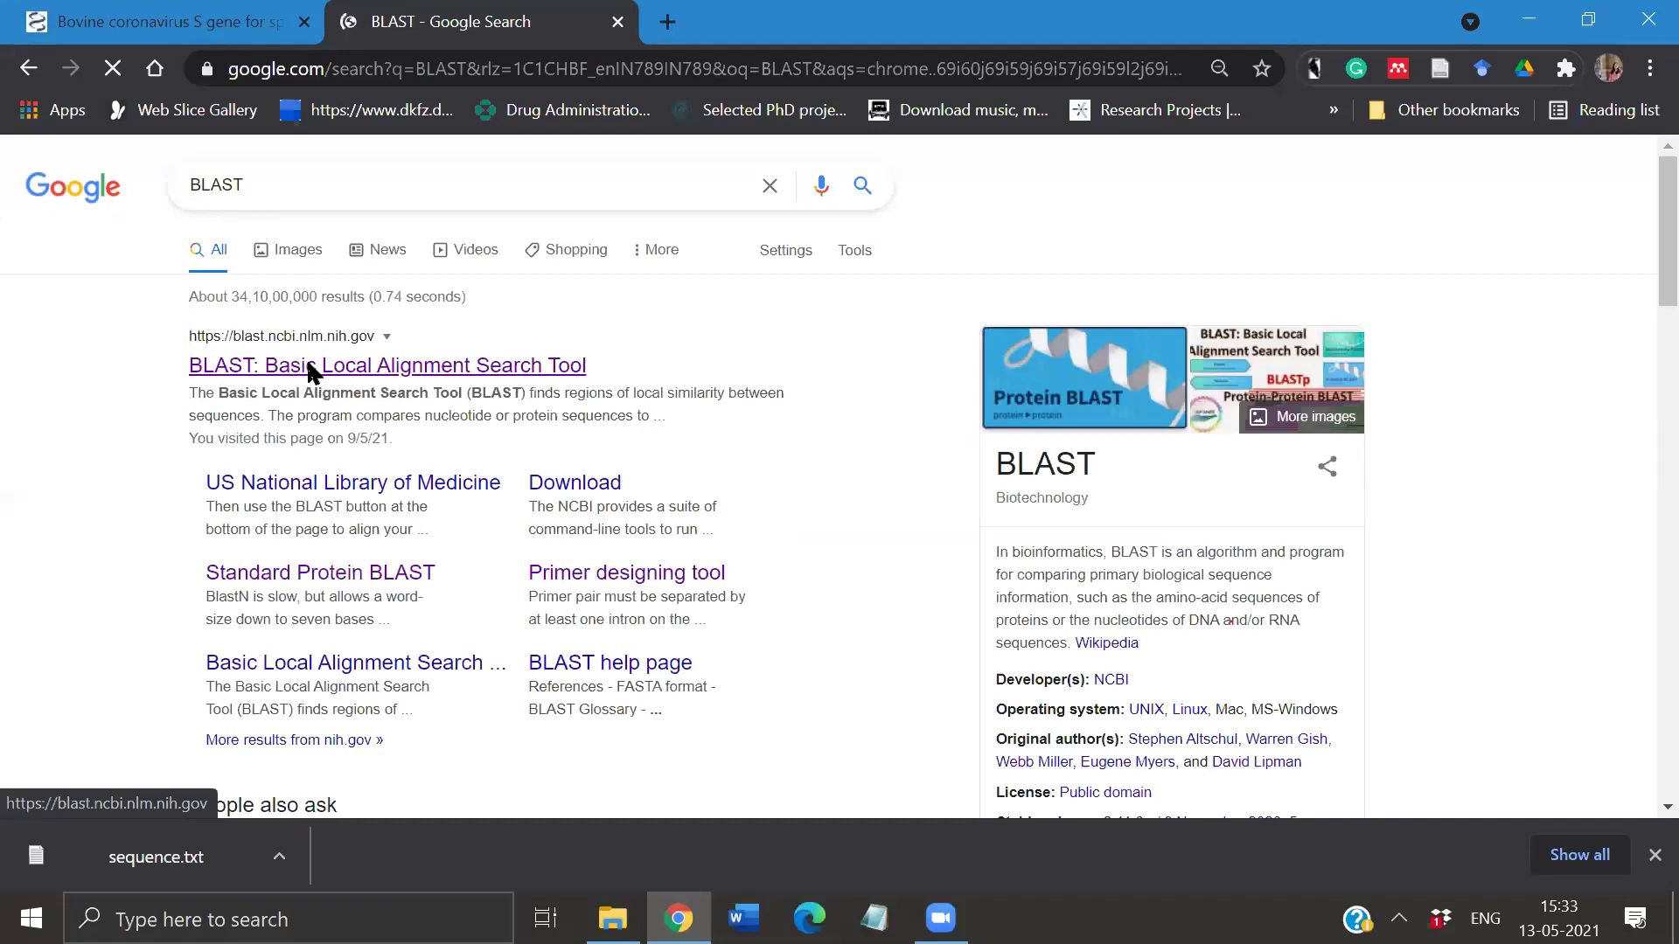
{"action": "left_click", "coordinate": [310, 371]}
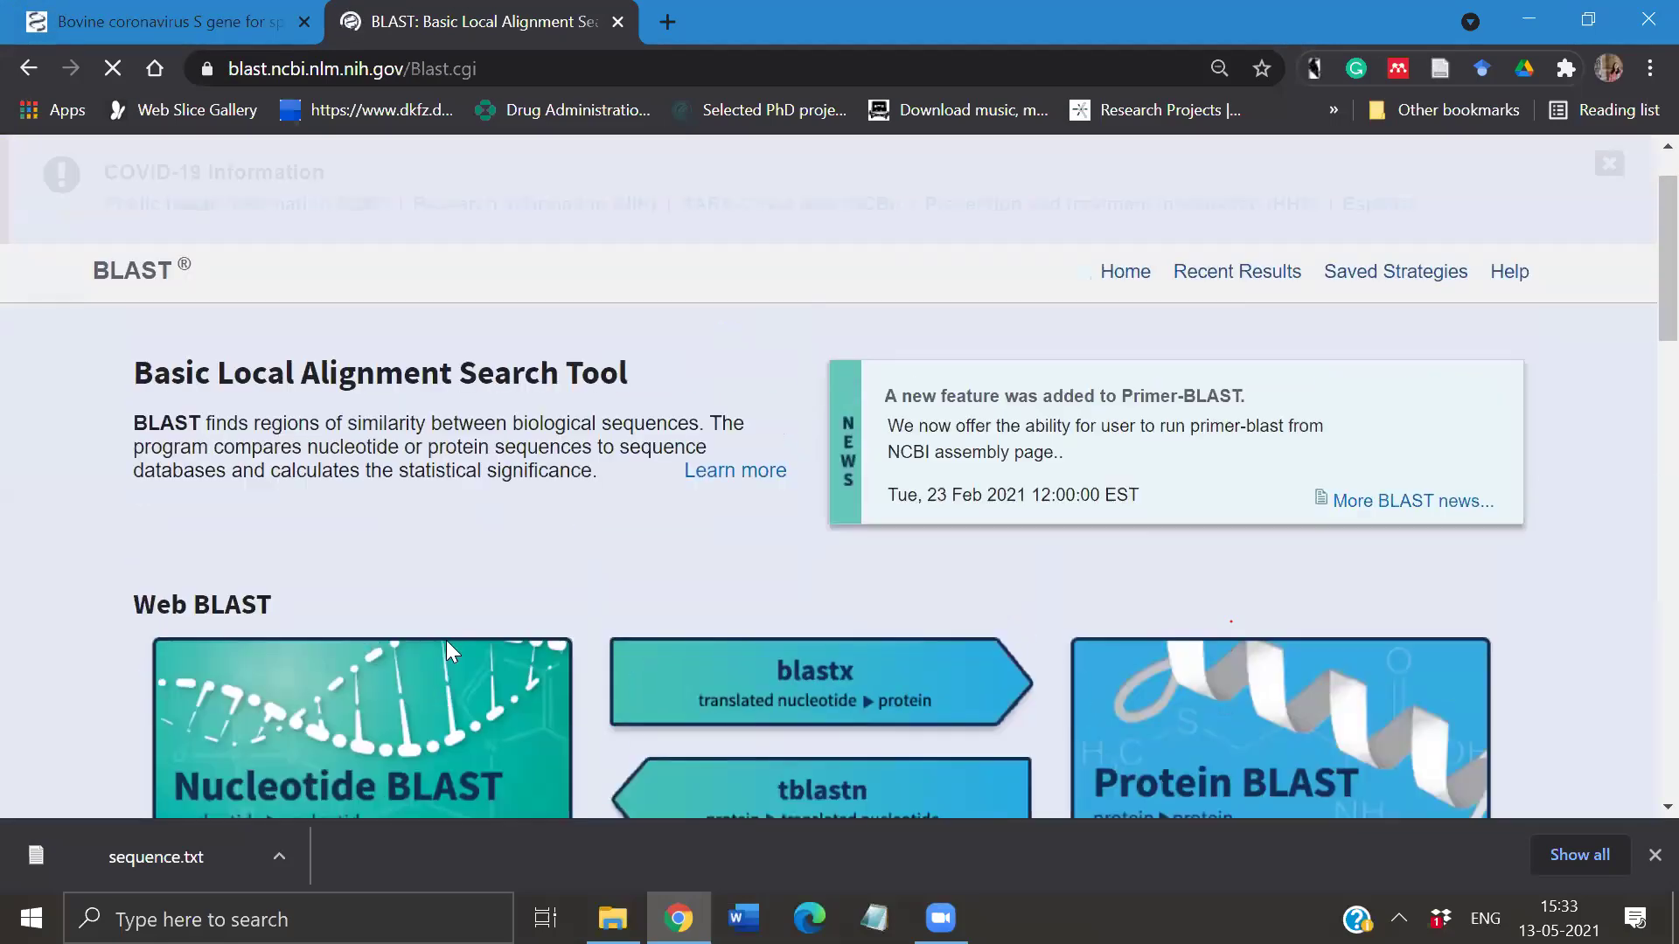
{"action": "left_click", "coordinate": [432, 738]}
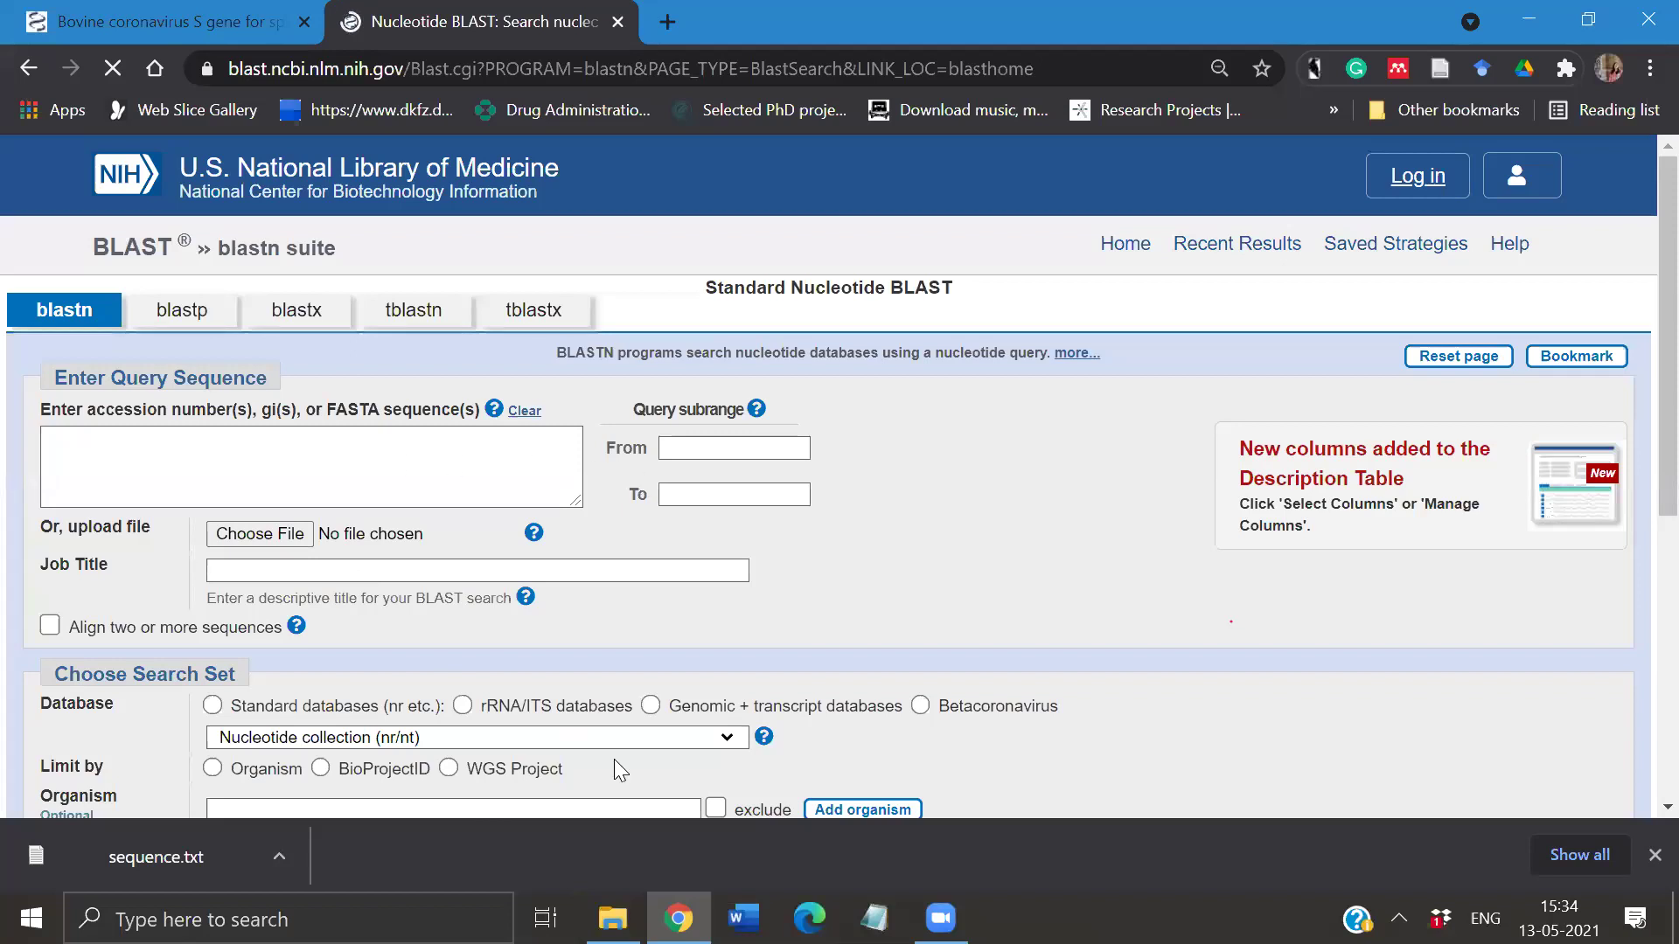
- Copy the whole sequence with its header from the Beta-actin text file in Hands-on session1 and paste it as the BLAST query
{"action": "left_click", "coordinate": [612, 918]}
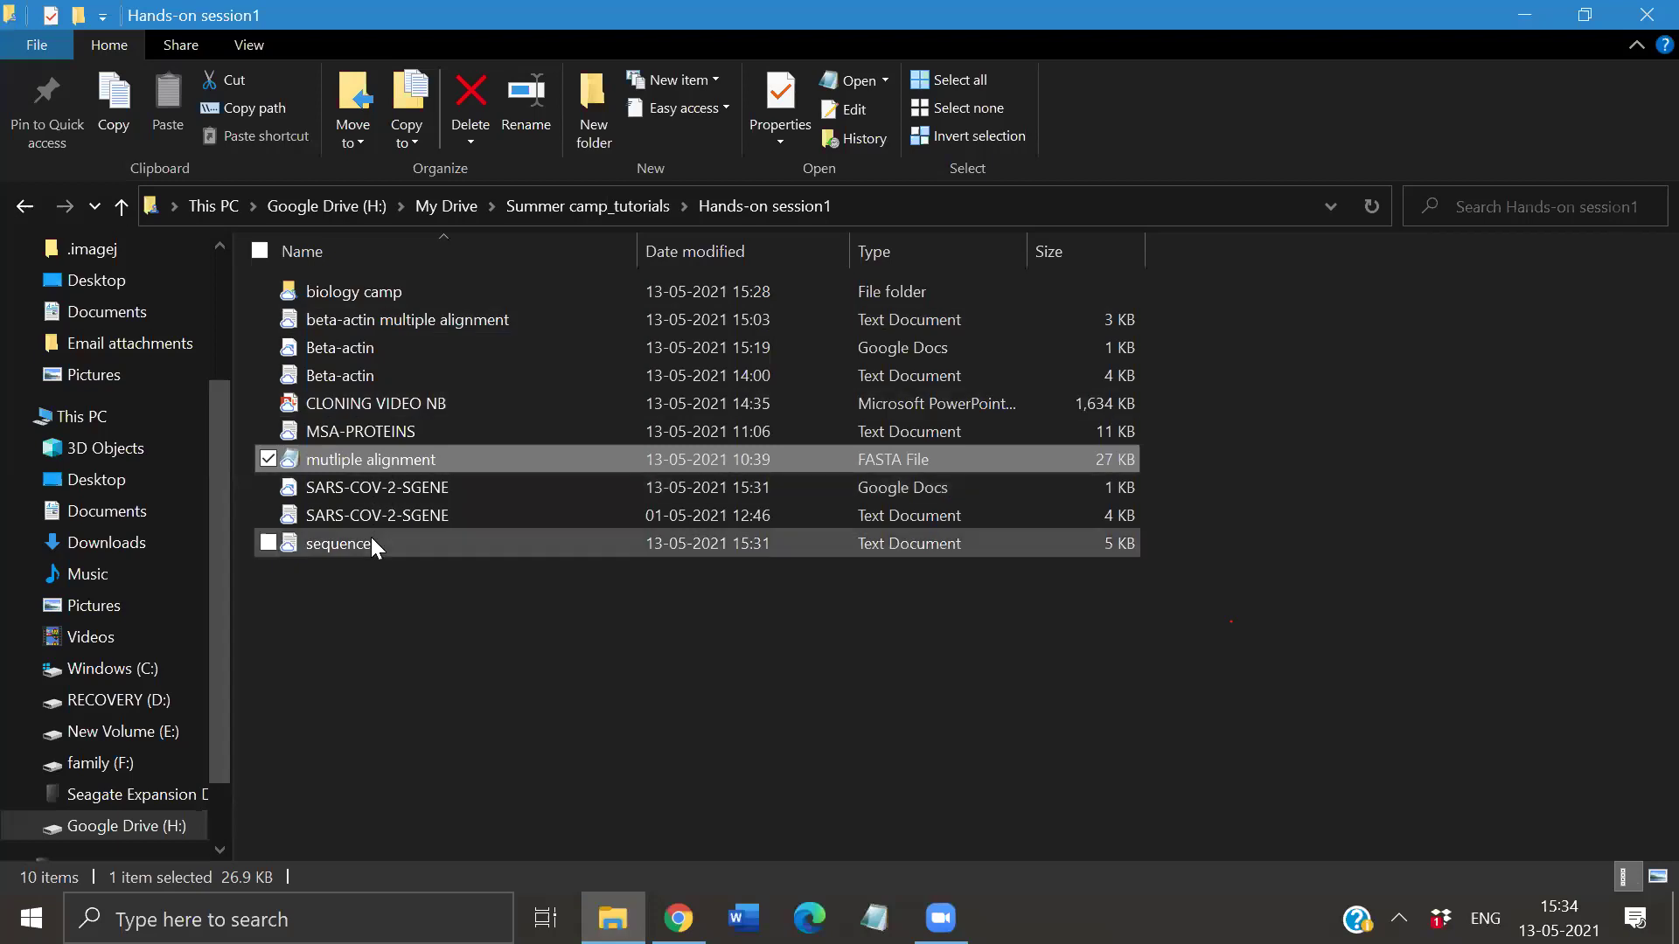
{"action": "left_click", "coordinate": [380, 378]}
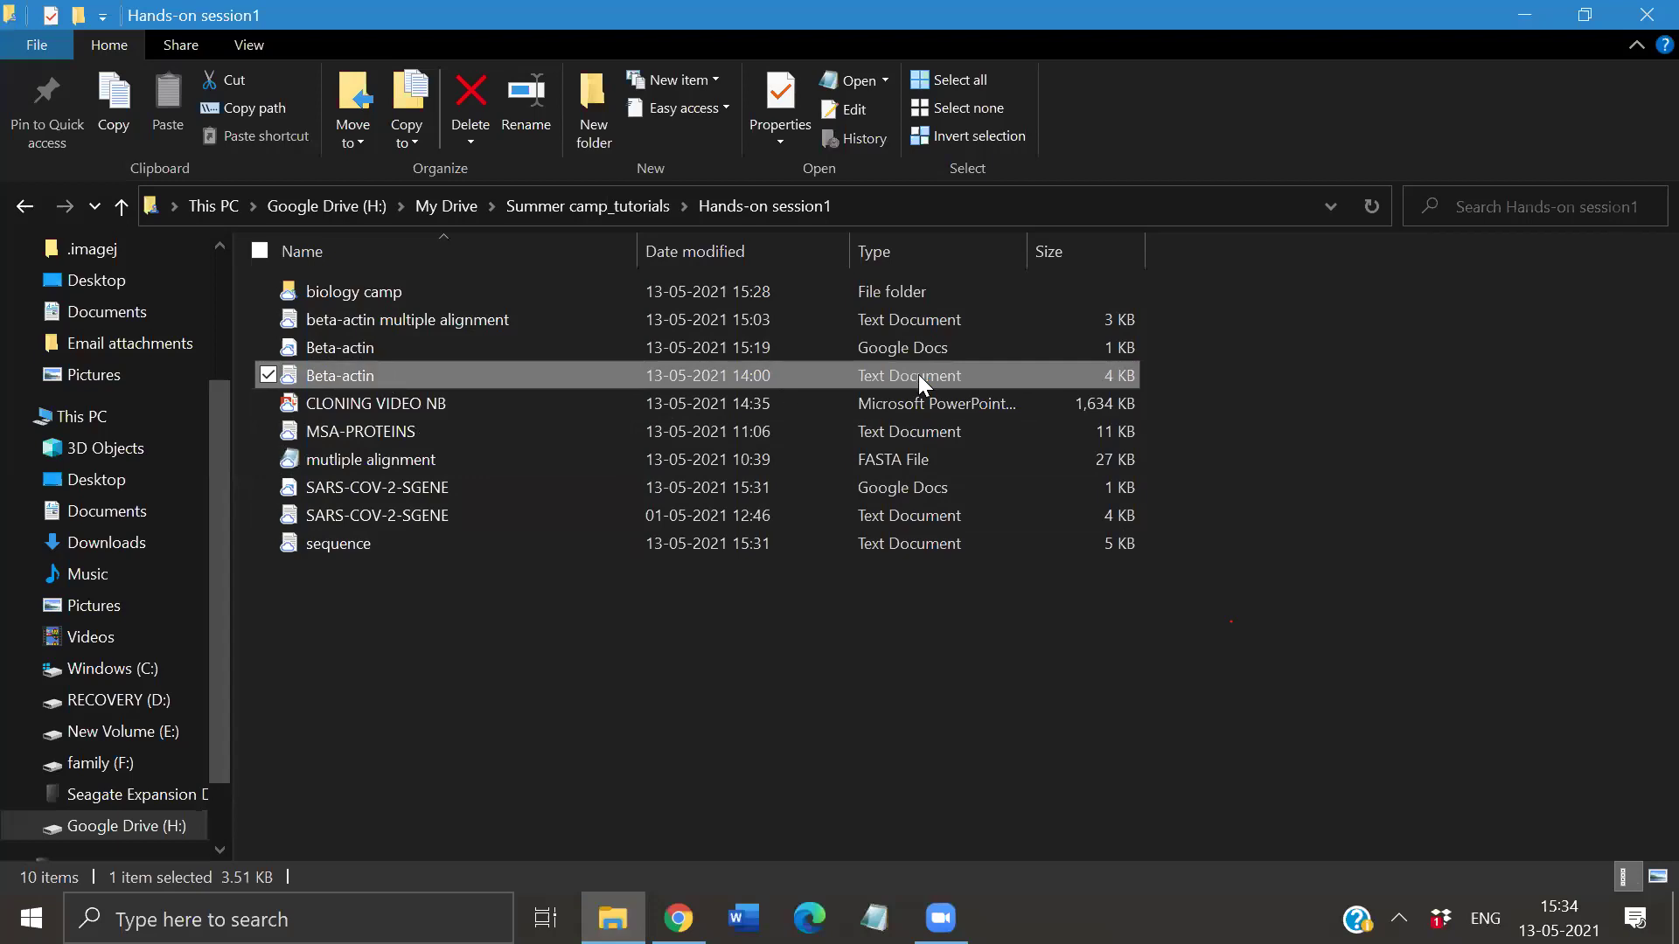
{"action": "left_click", "coordinate": [1544, 24]}
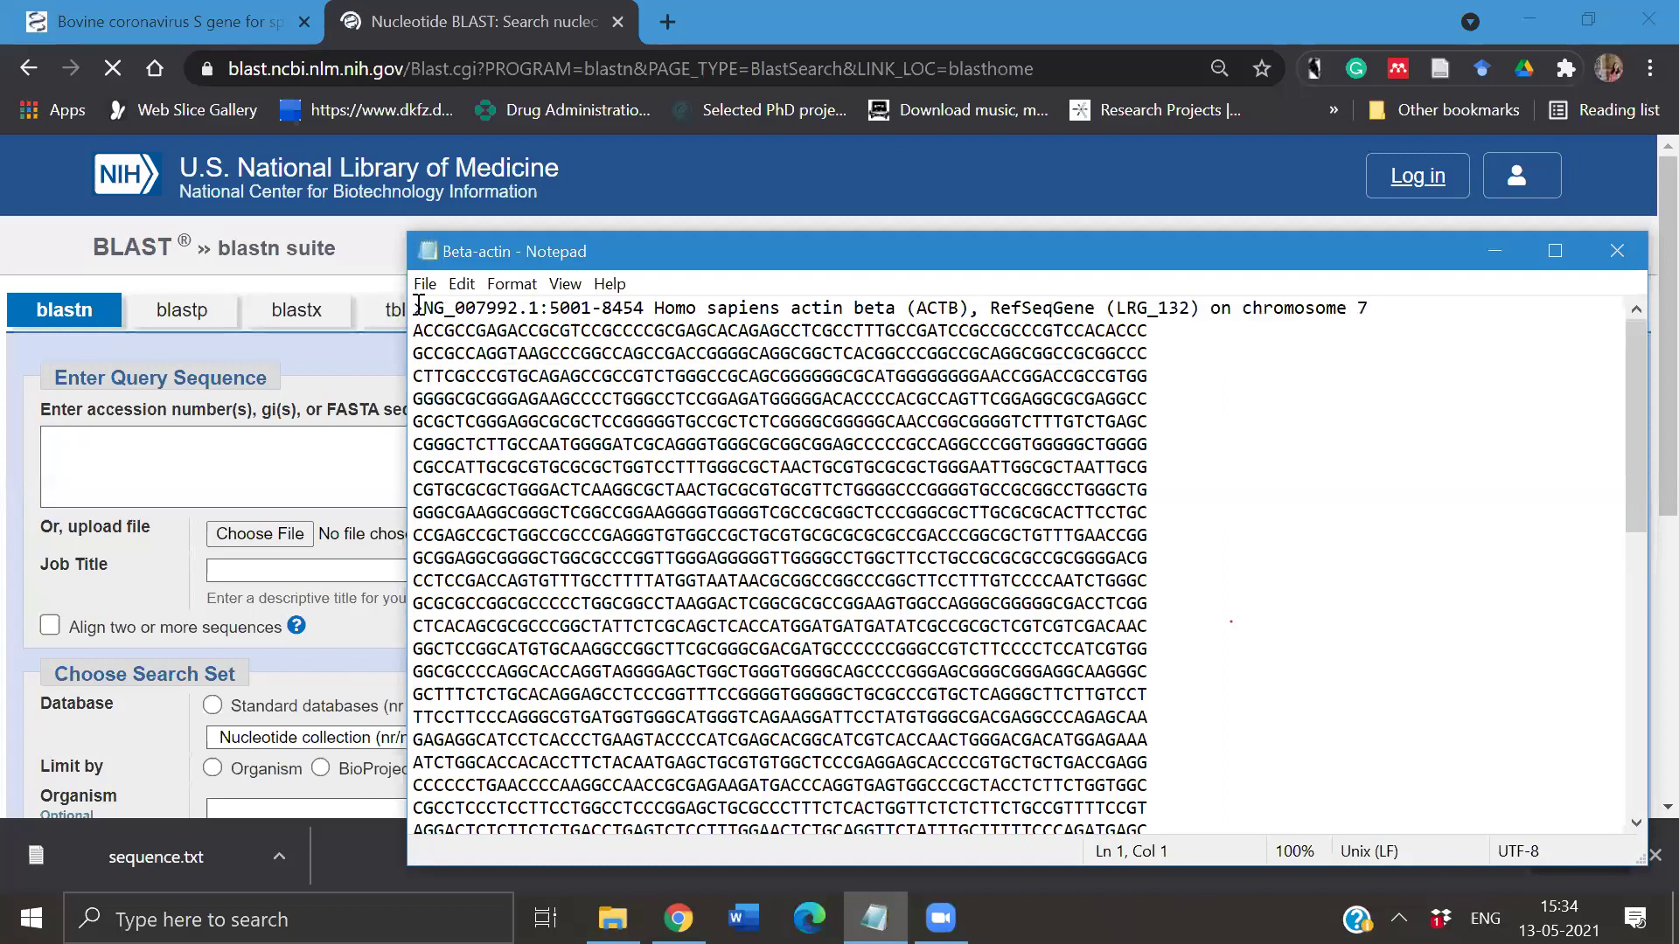
{"action": "left_click_drag", "start_coordinate": [418, 306], "coordinate": [890, 778]}
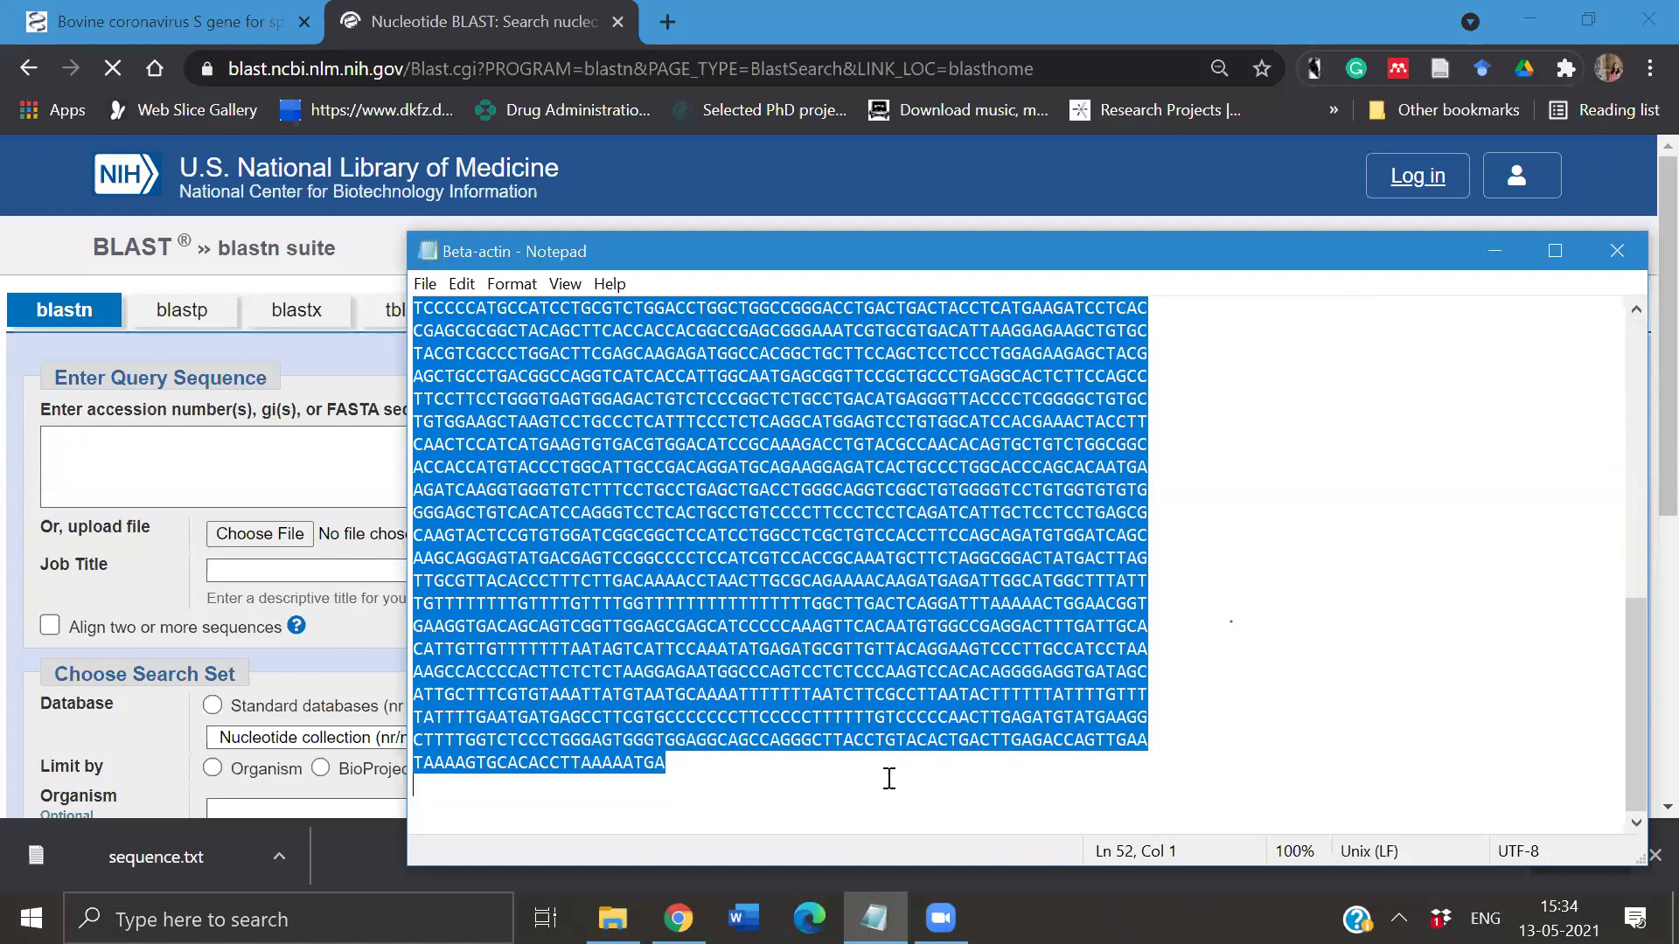
{"action": "left_click", "coordinate": [286, 488]}
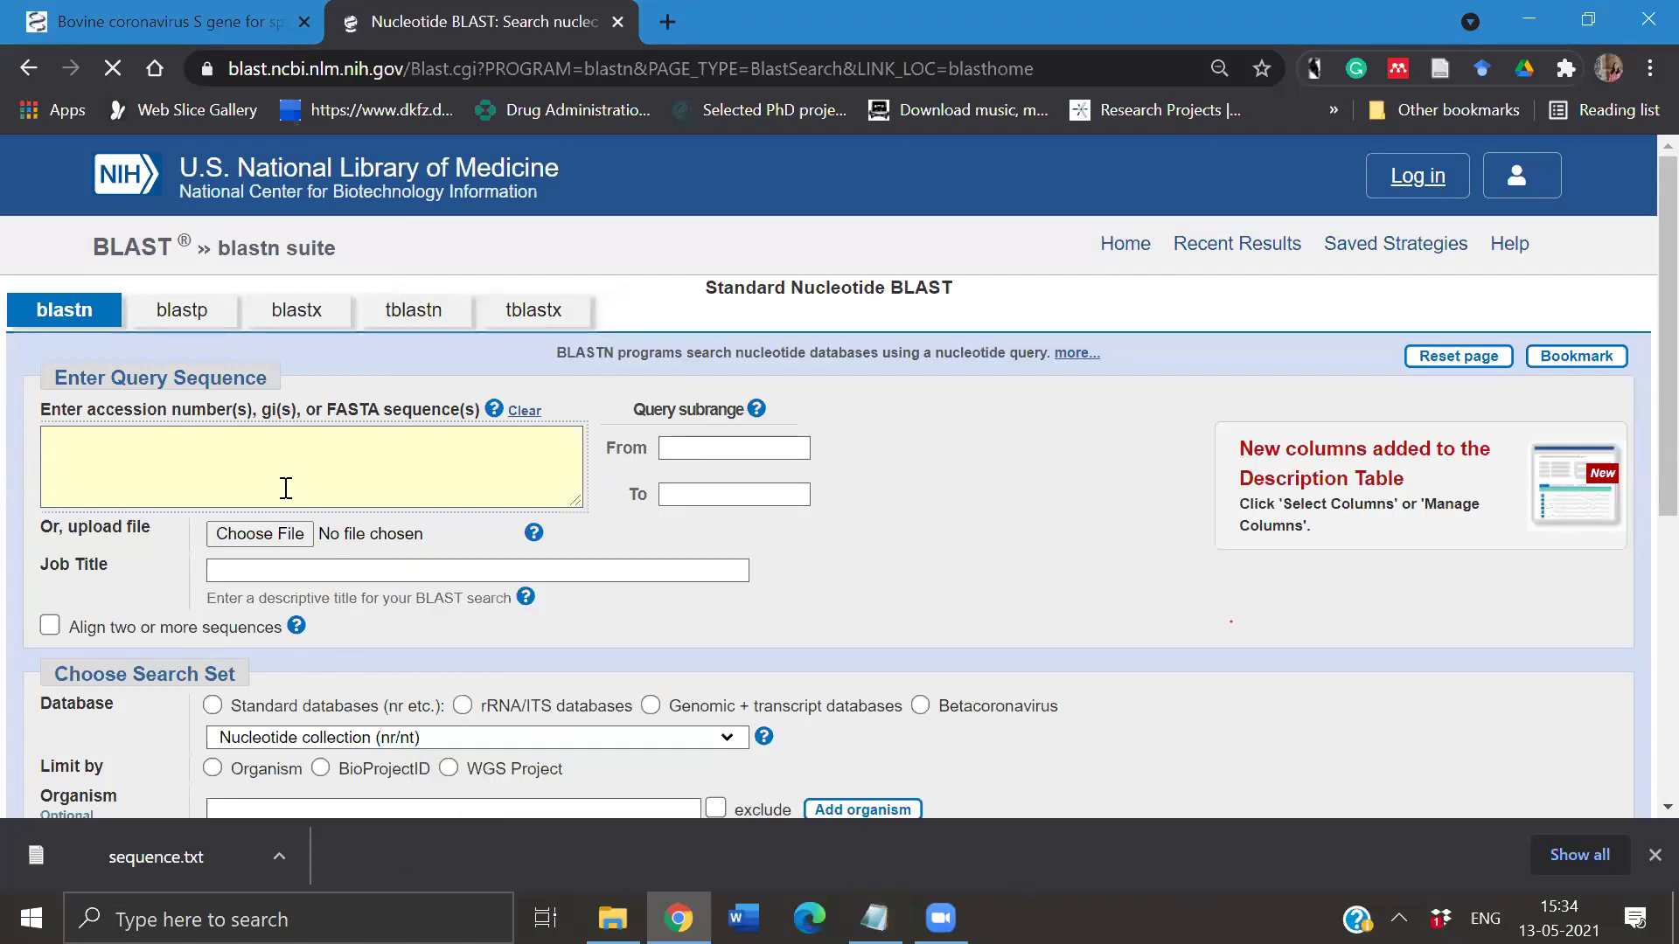
{"action": "key", "text": "ctrl+v"}
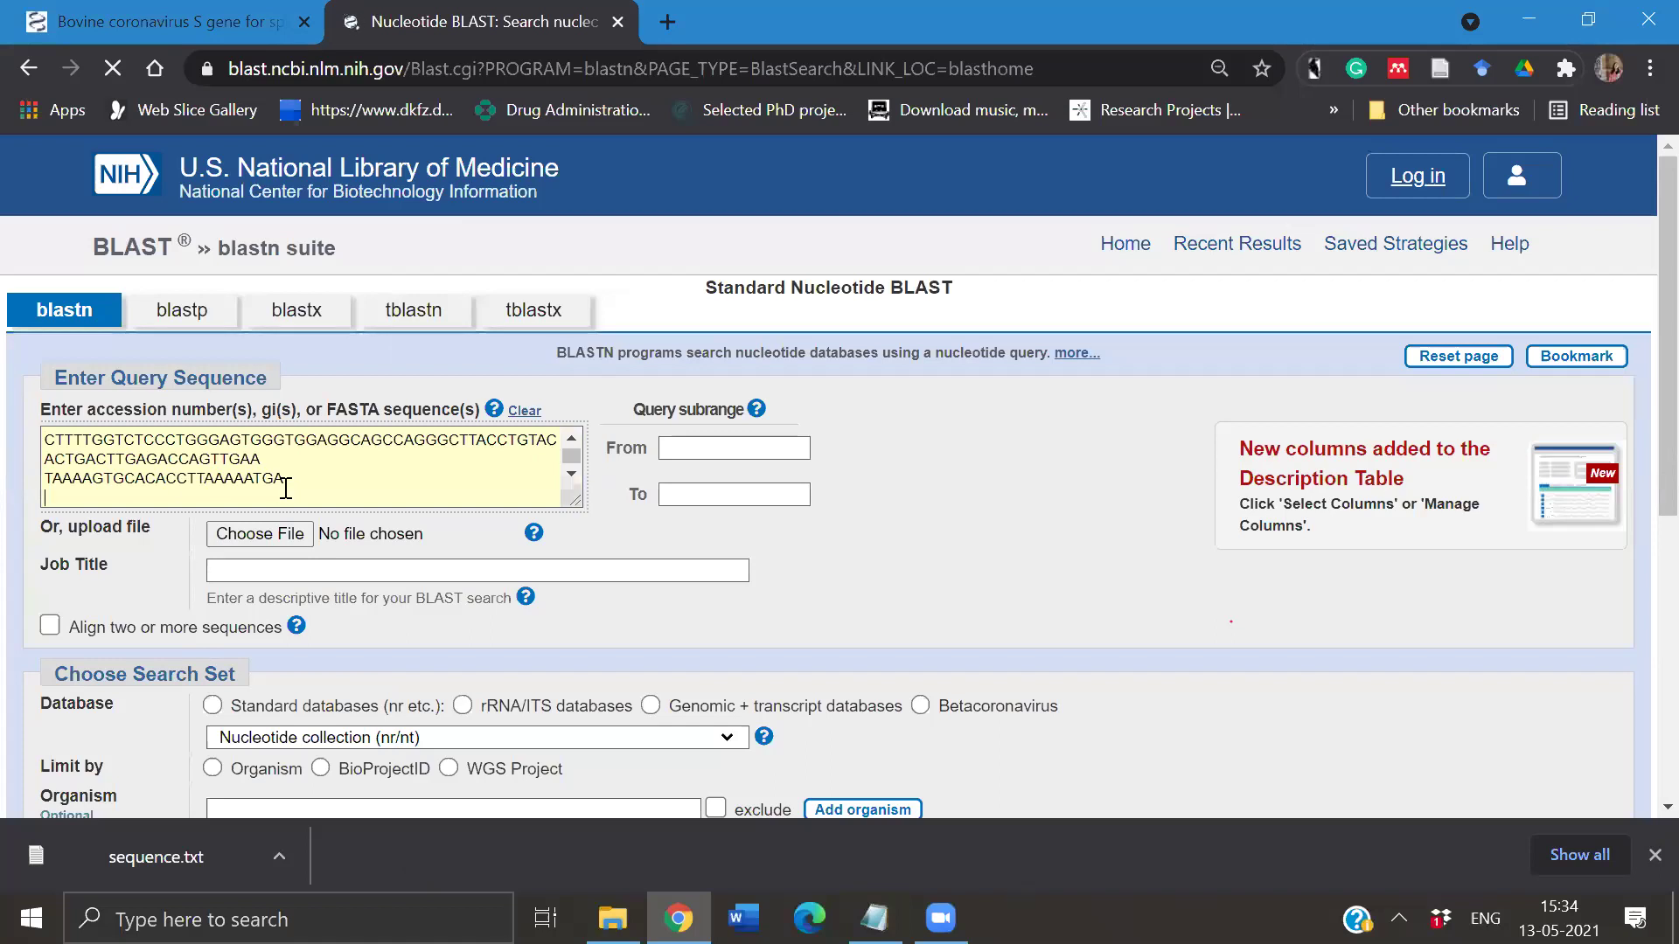
{"action": "left_click", "coordinate": [279, 535]}
{"action": "left_click", "coordinate": [280, 535]}
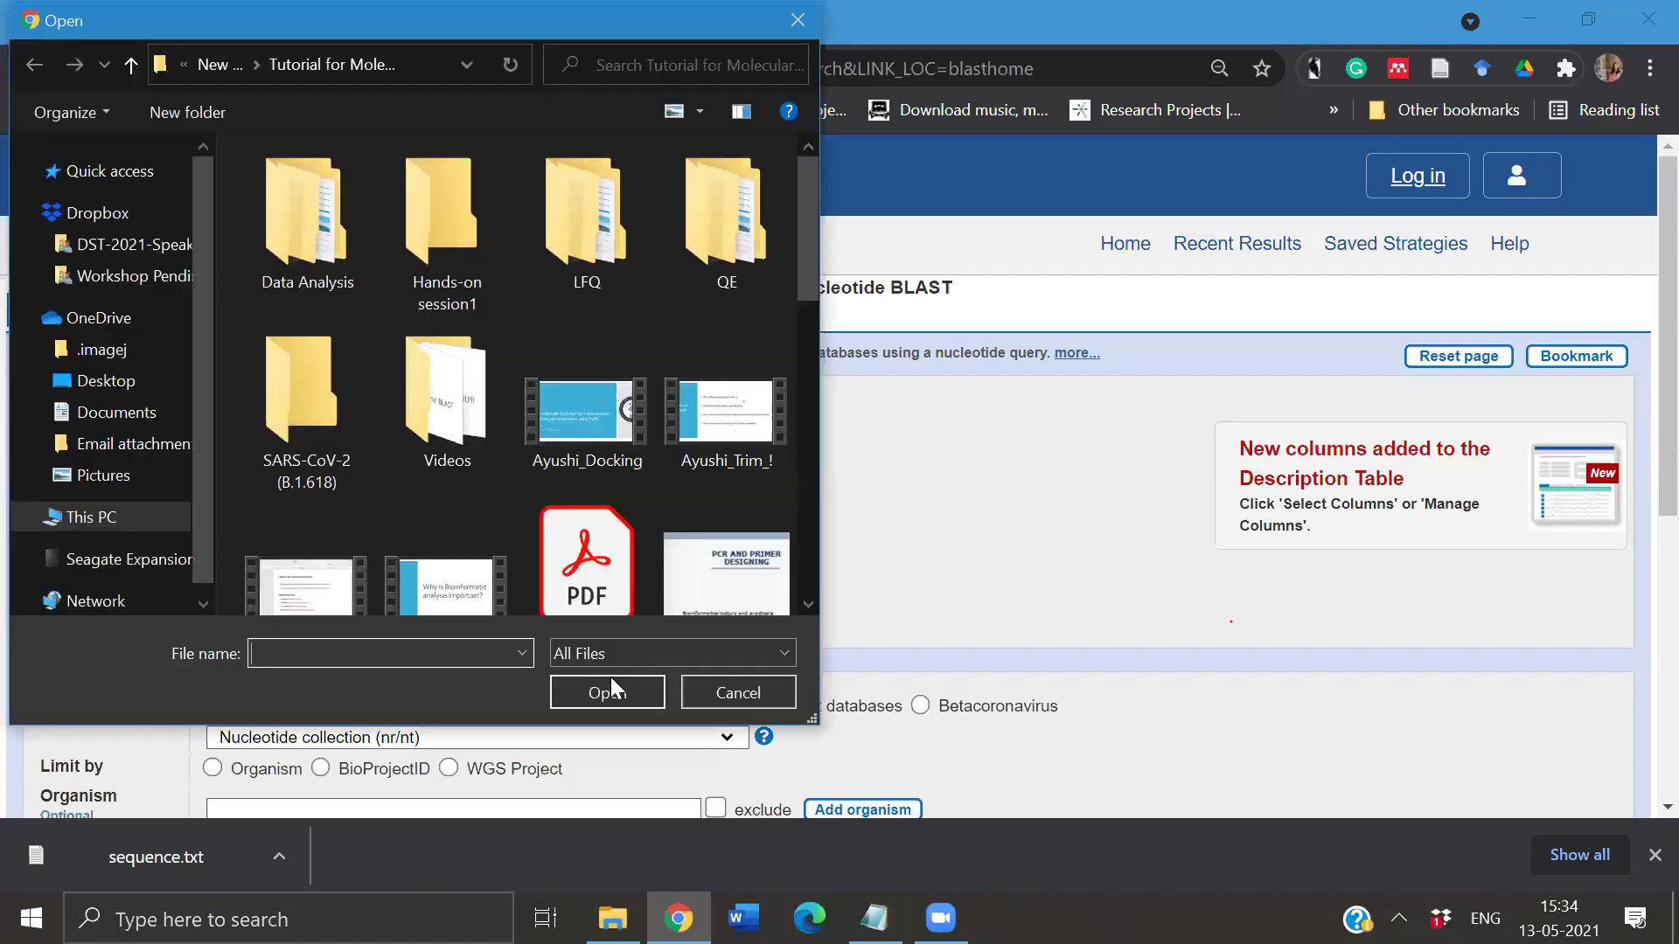
{"action": "left_click", "coordinate": [693, 693]}
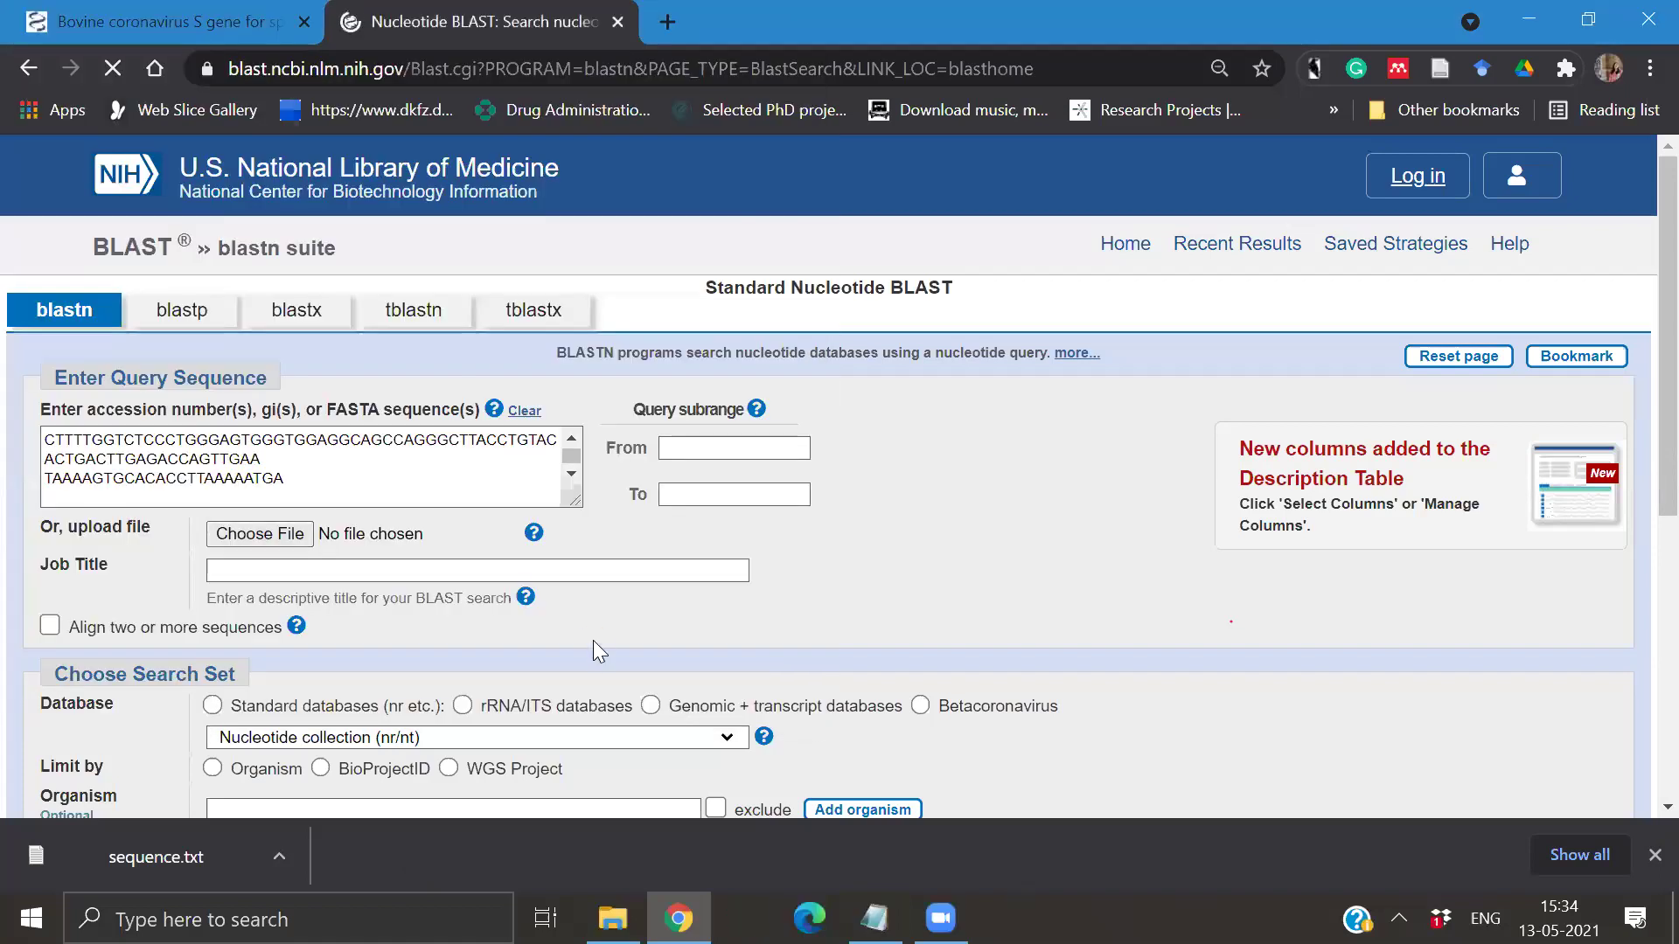
- Examine the query, database, organism, exclusion and program selection options of the nucleotide search form
{"action": "scroll", "coordinate": [592, 642], "scroll_direction": "down", "scroll_amount": 3}
{"action": "scroll", "coordinate": [593, 640], "scroll_direction": "down", "scroll_amount": 2}
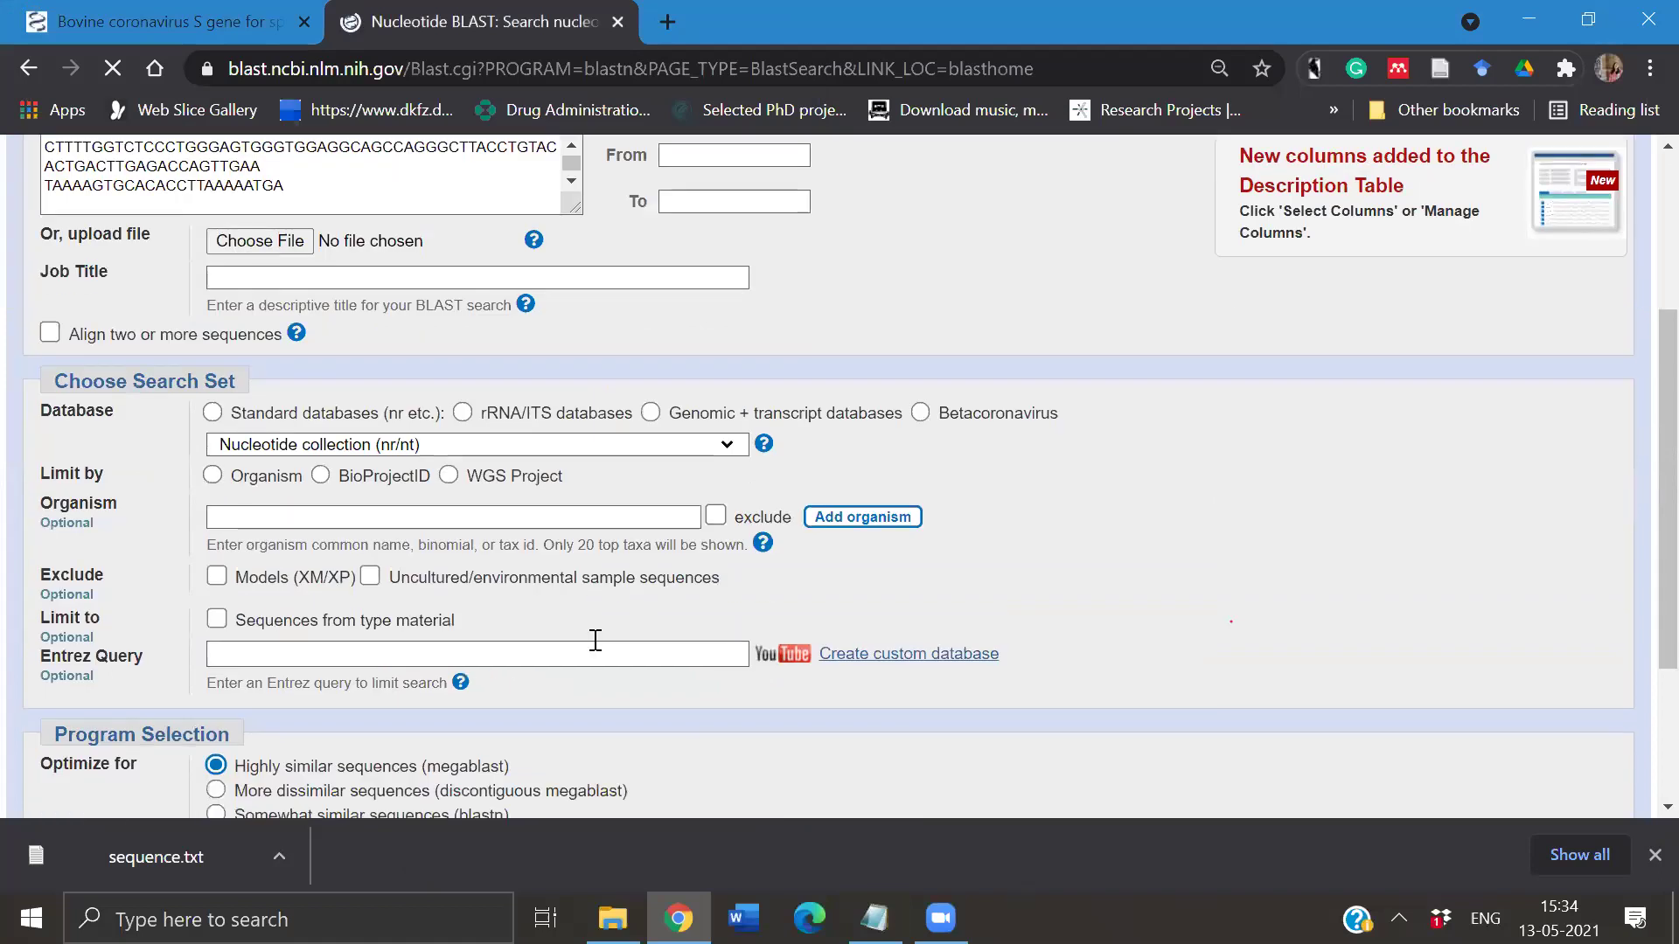
{"action": "scroll", "coordinate": [594, 641], "scroll_direction": "down", "scroll_amount": 1}
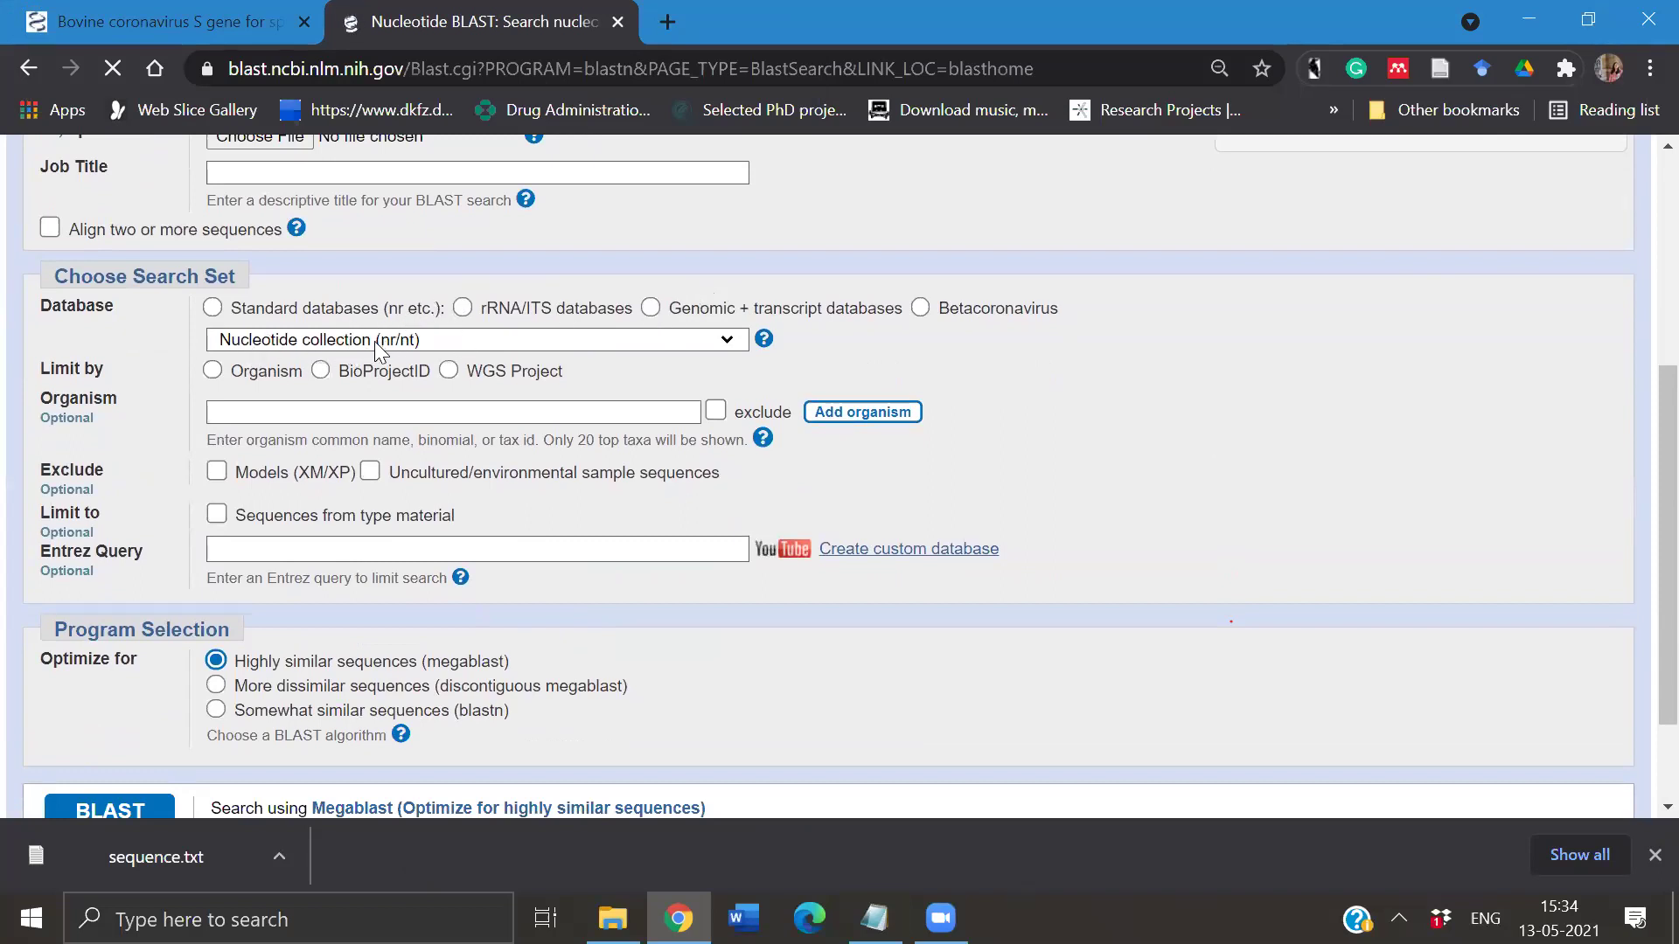
{"action": "scroll", "coordinate": [376, 348], "scroll_direction": "up", "scroll_amount": 4}
{"action": "scroll", "coordinate": [376, 348], "scroll_direction": "down", "scroll_amount": 5}
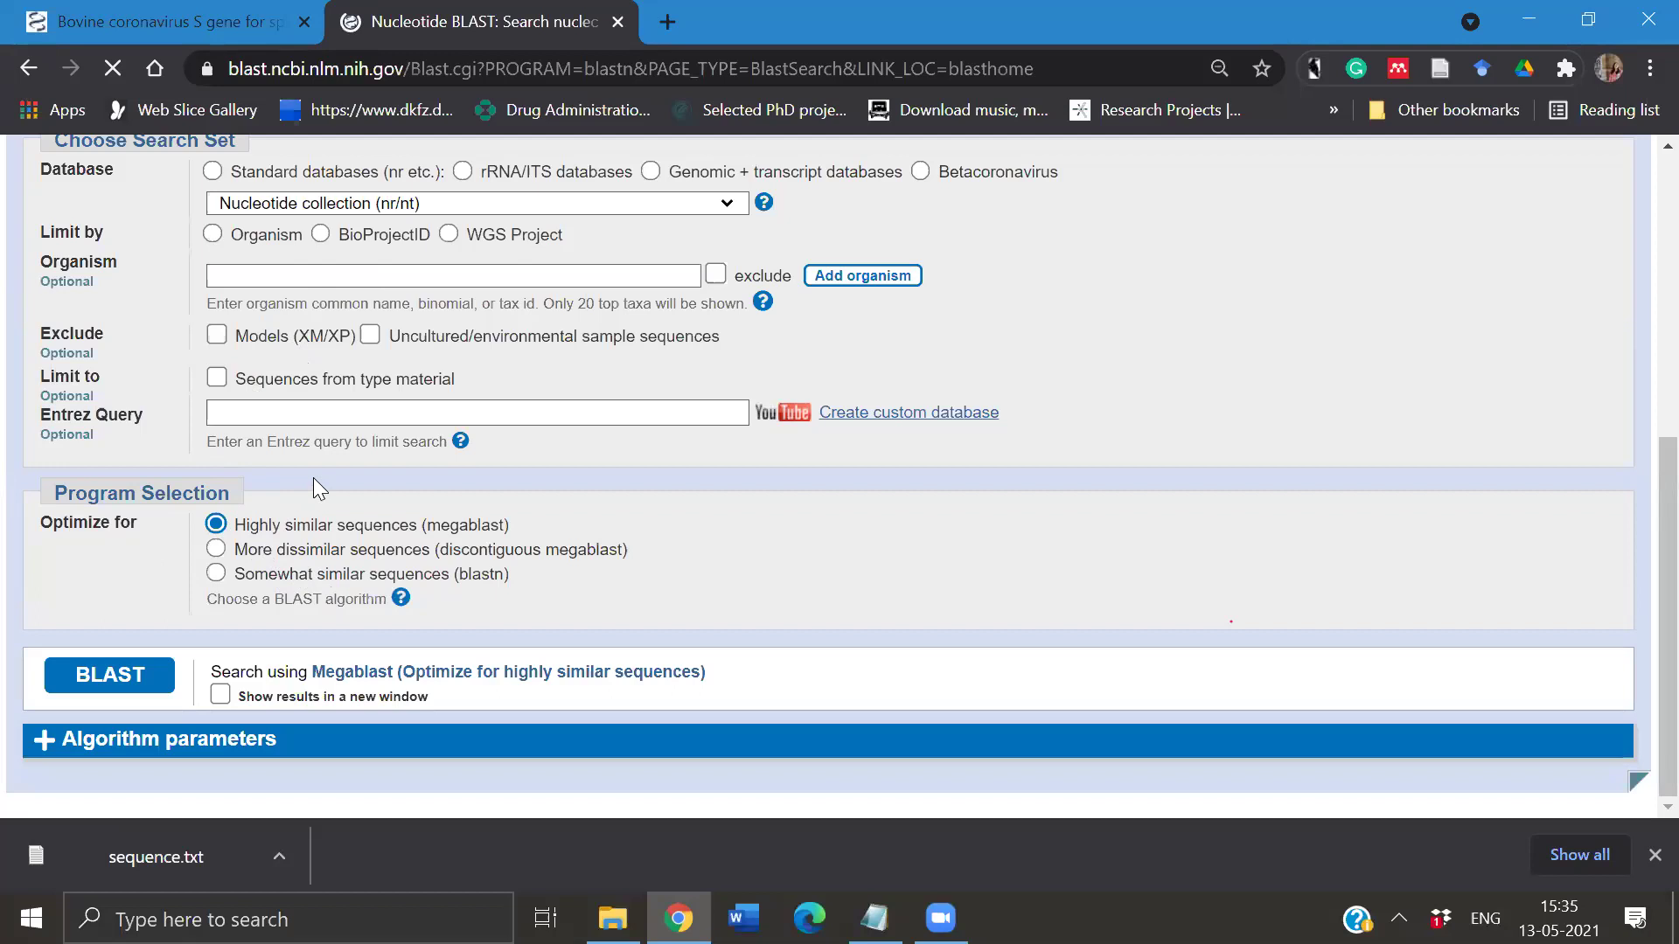
{"action": "scroll", "coordinate": [313, 478], "scroll_direction": "up", "scroll_amount": 2}
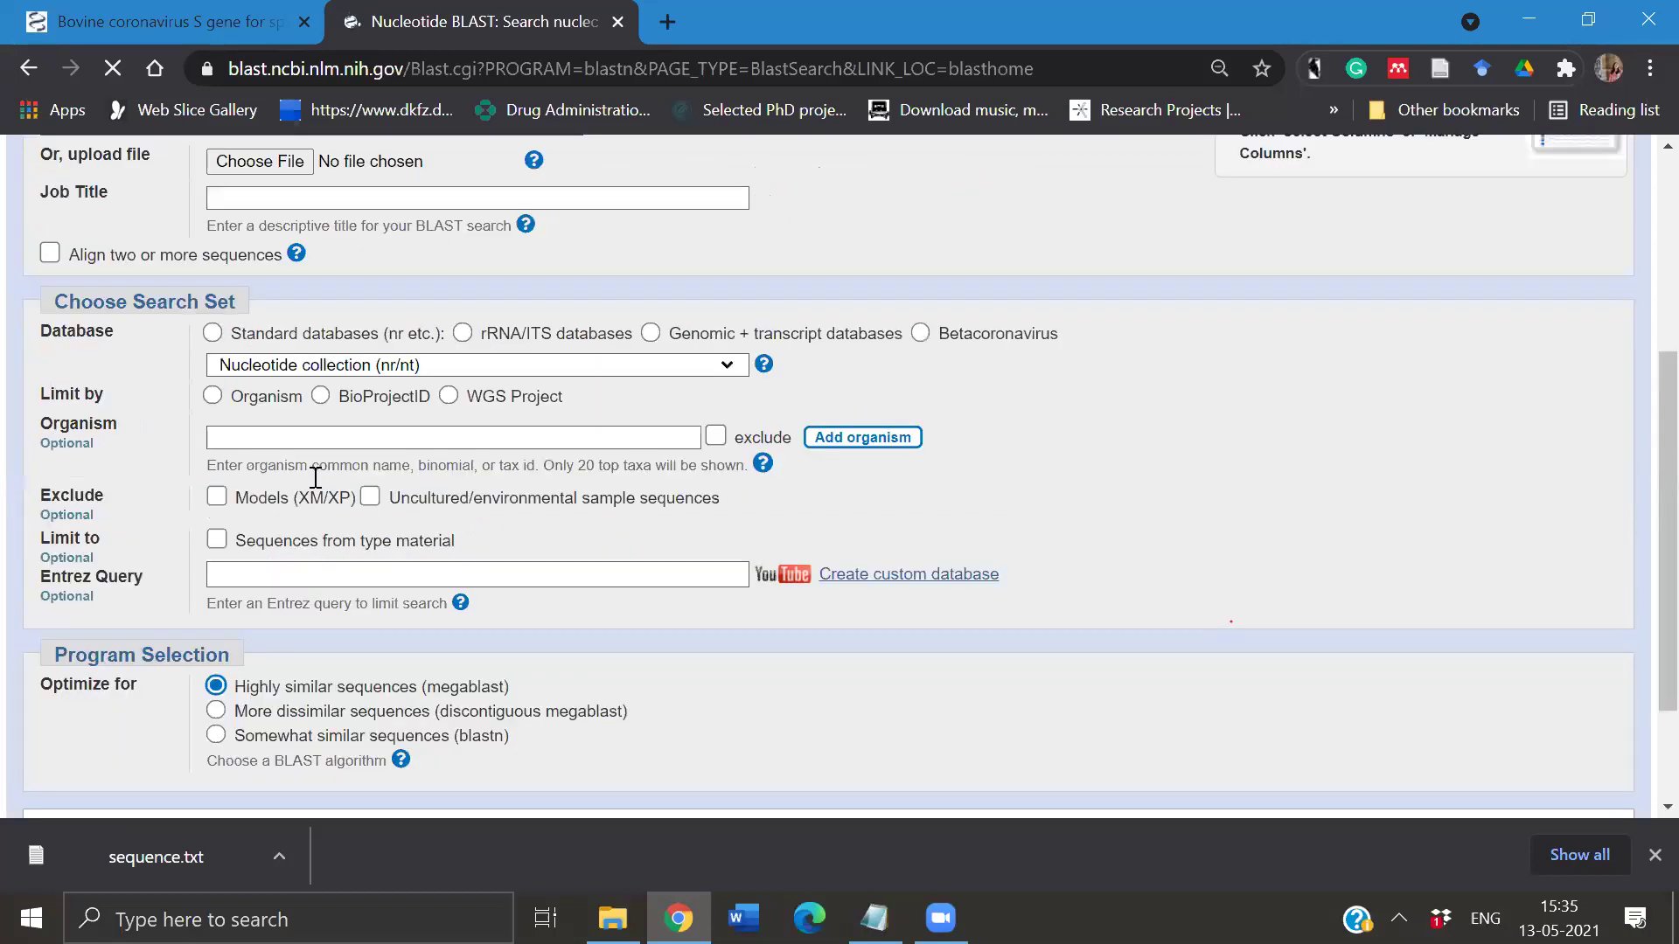
{"action": "scroll", "coordinate": [315, 478], "scroll_direction": "up", "scroll_amount": 4}
{"action": "scroll", "coordinate": [573, 616], "scroll_direction": "down", "scroll_amount": 2}
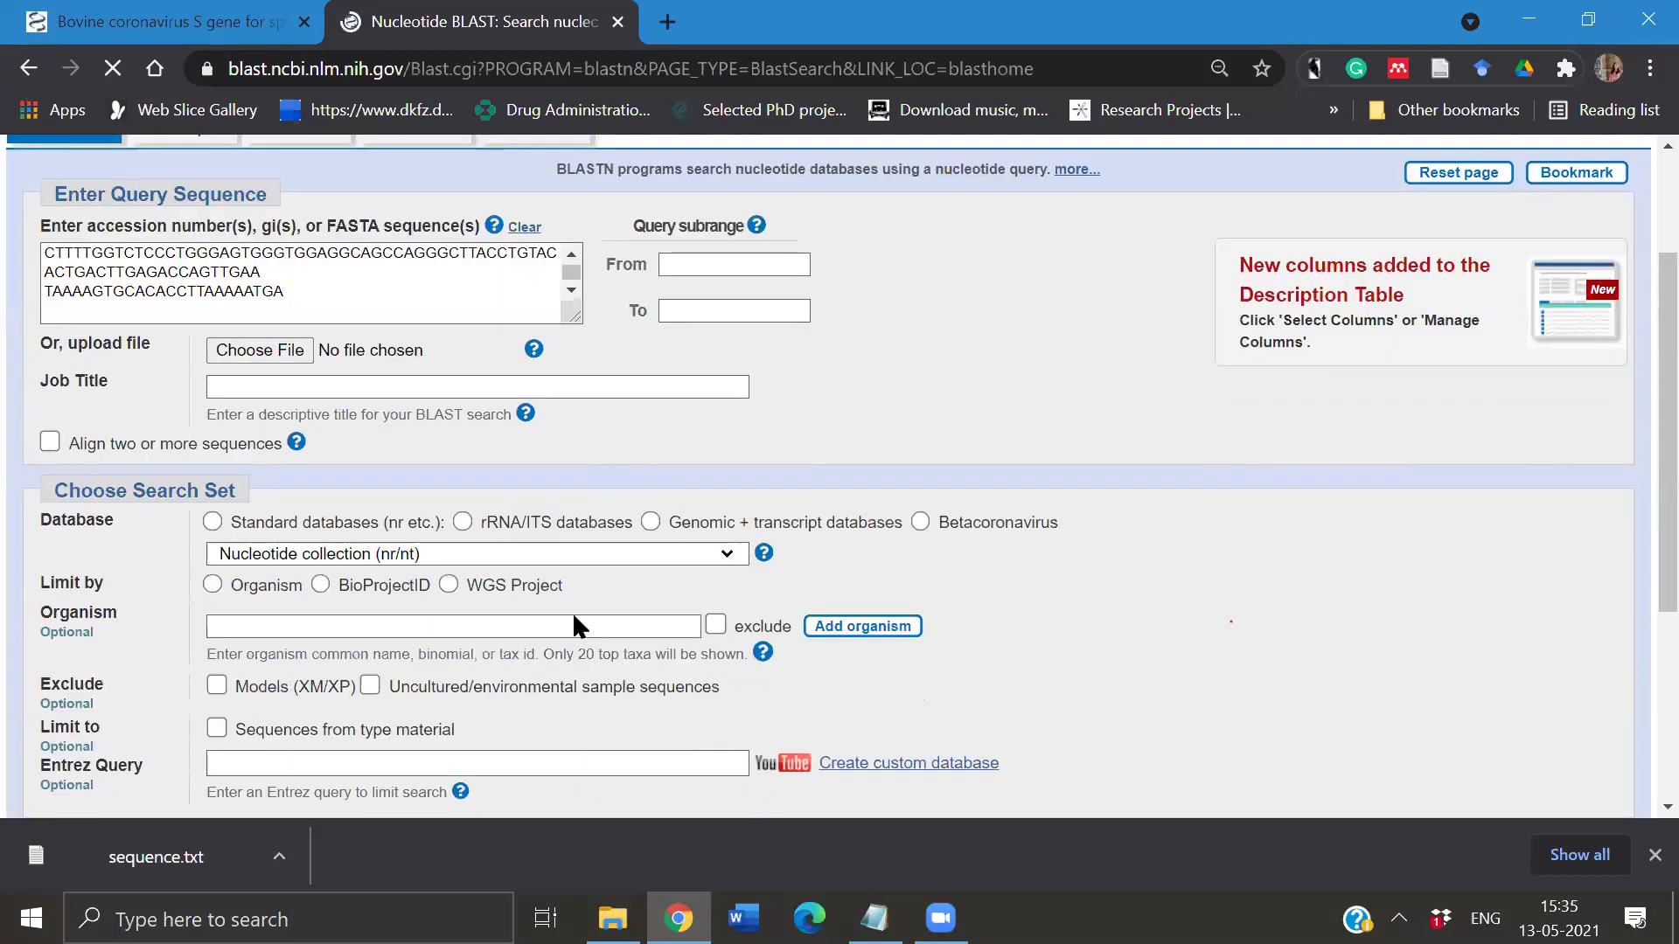
{"action": "scroll", "coordinate": [287, 697], "scroll_direction": "down", "scroll_amount": 4}
- Try to run the megablast search of the beta-actin sequence, and close the Bovine coronavirus tab
{"action": "left_click", "coordinate": [135, 684]}
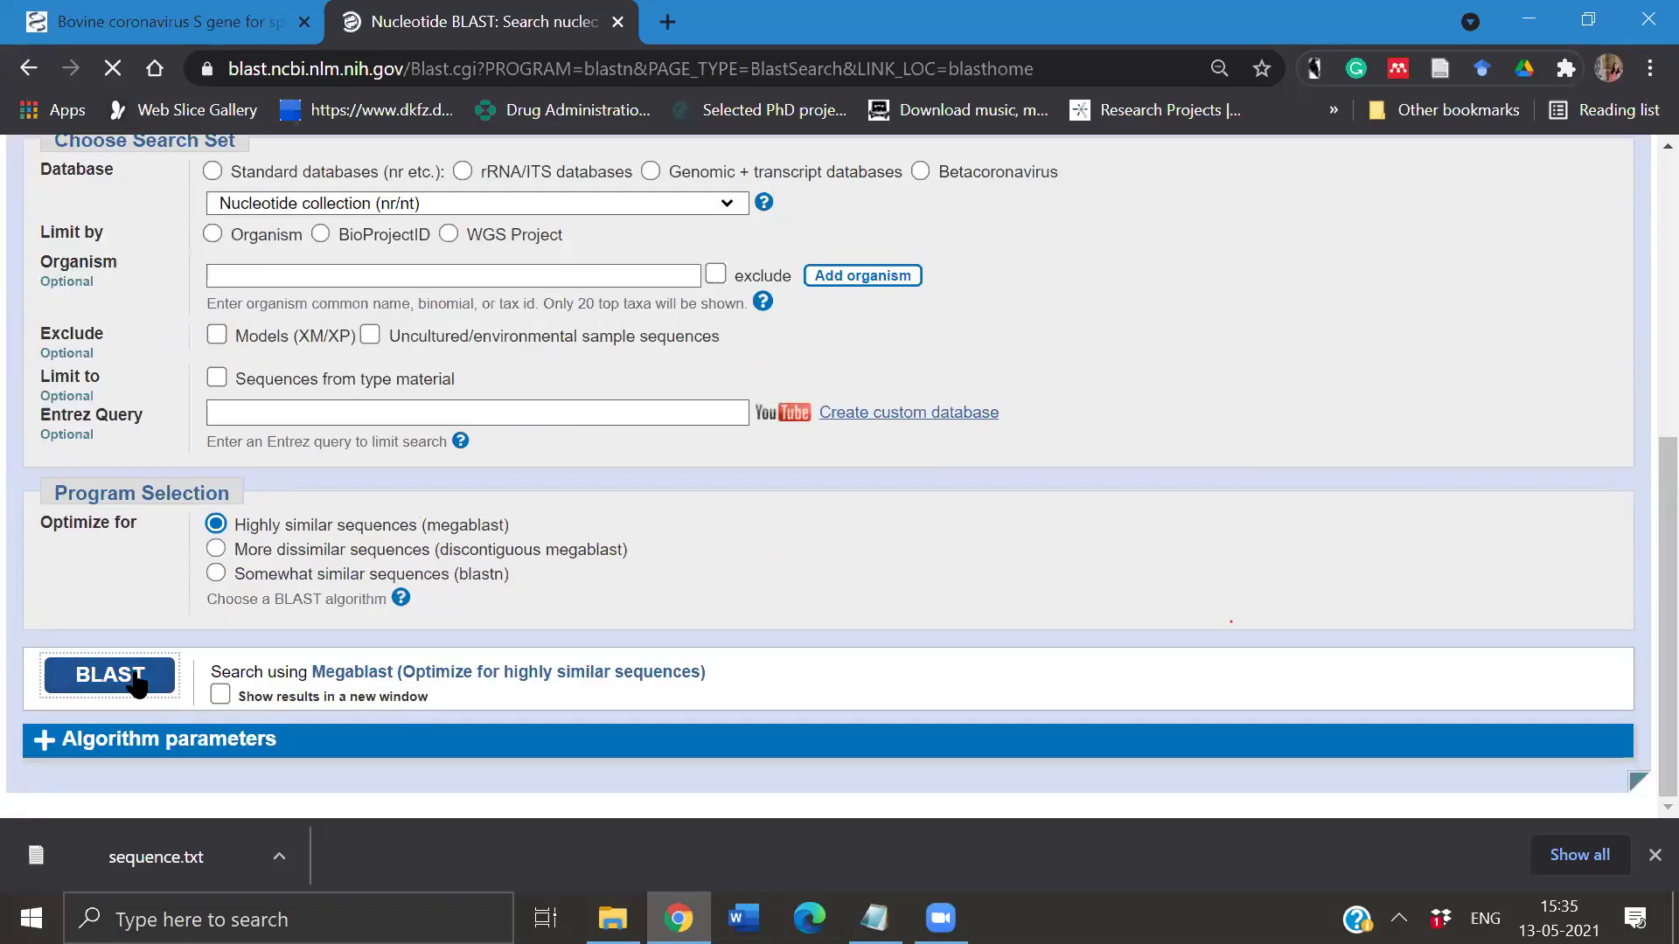
{"action": "left_click", "coordinate": [304, 24]}
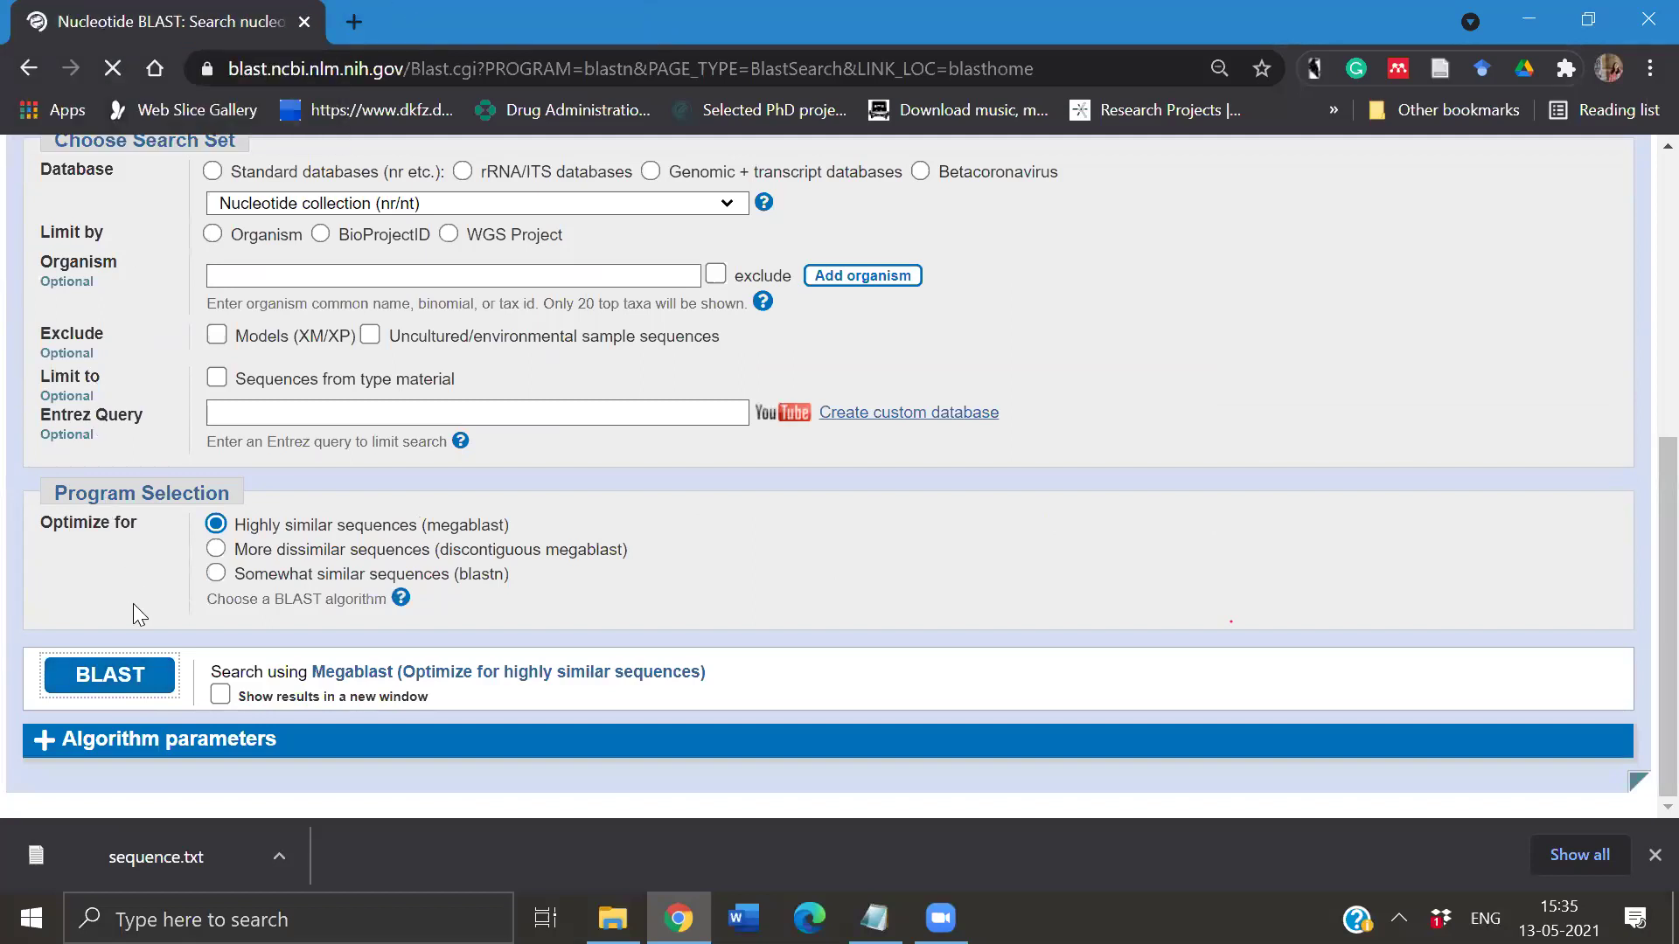
{"action": "left_click", "coordinate": [148, 685]}
{"action": "left_click", "coordinate": [127, 684]}
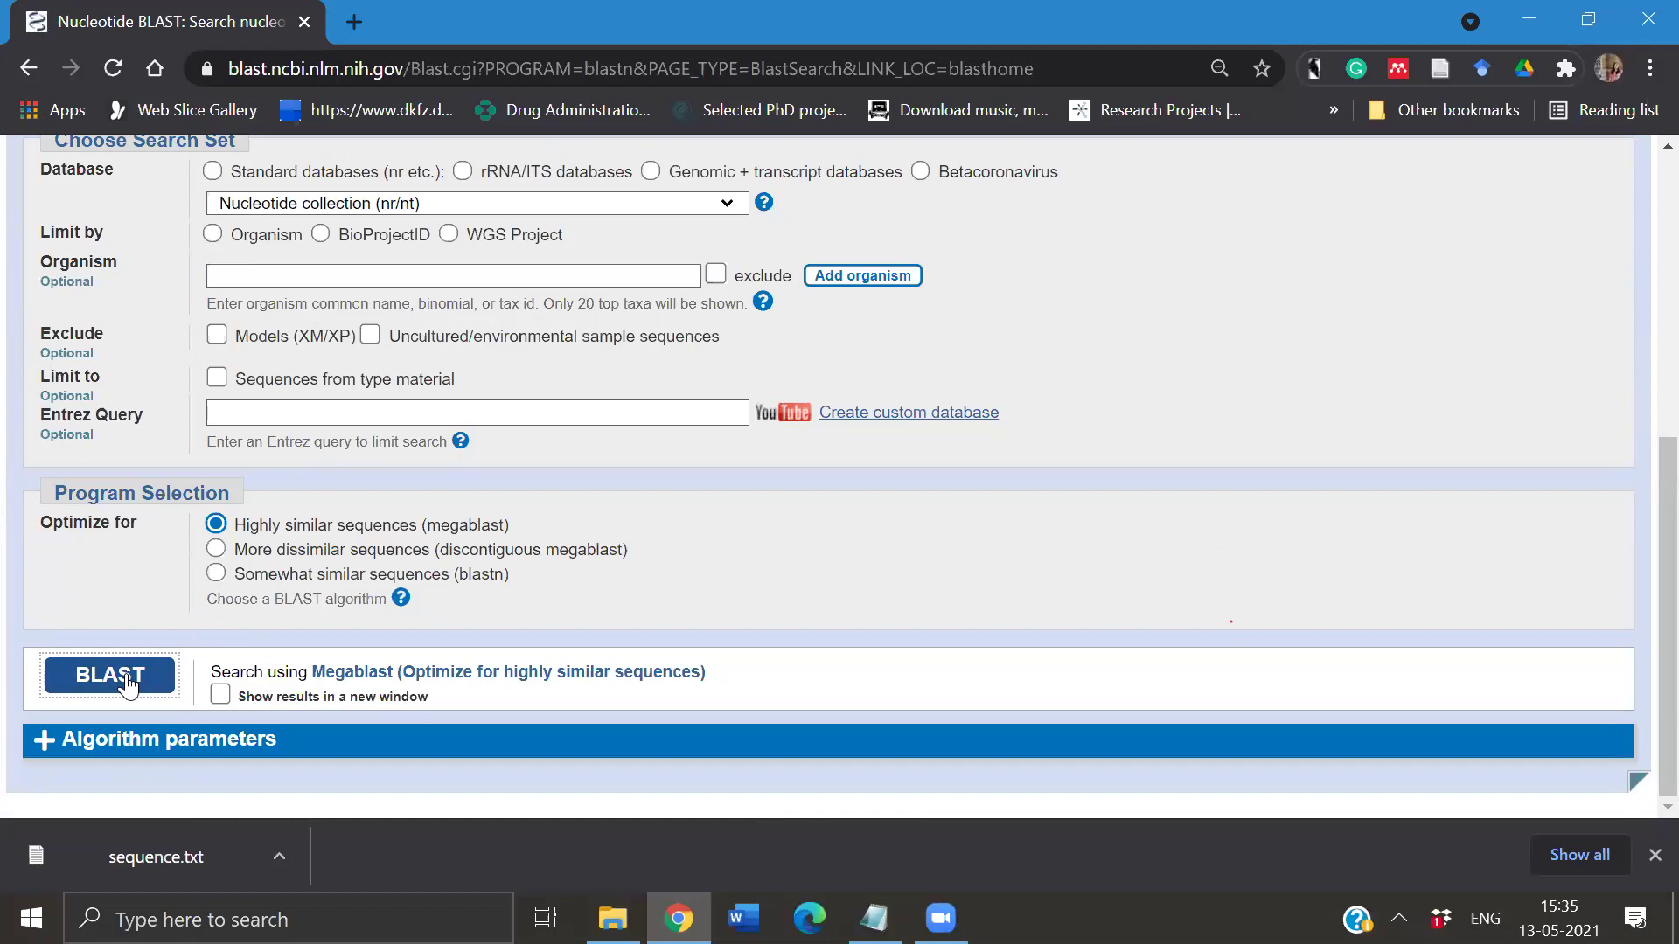
{"action": "scroll", "coordinate": [128, 685], "scroll_direction": "up", "scroll_amount": 6}
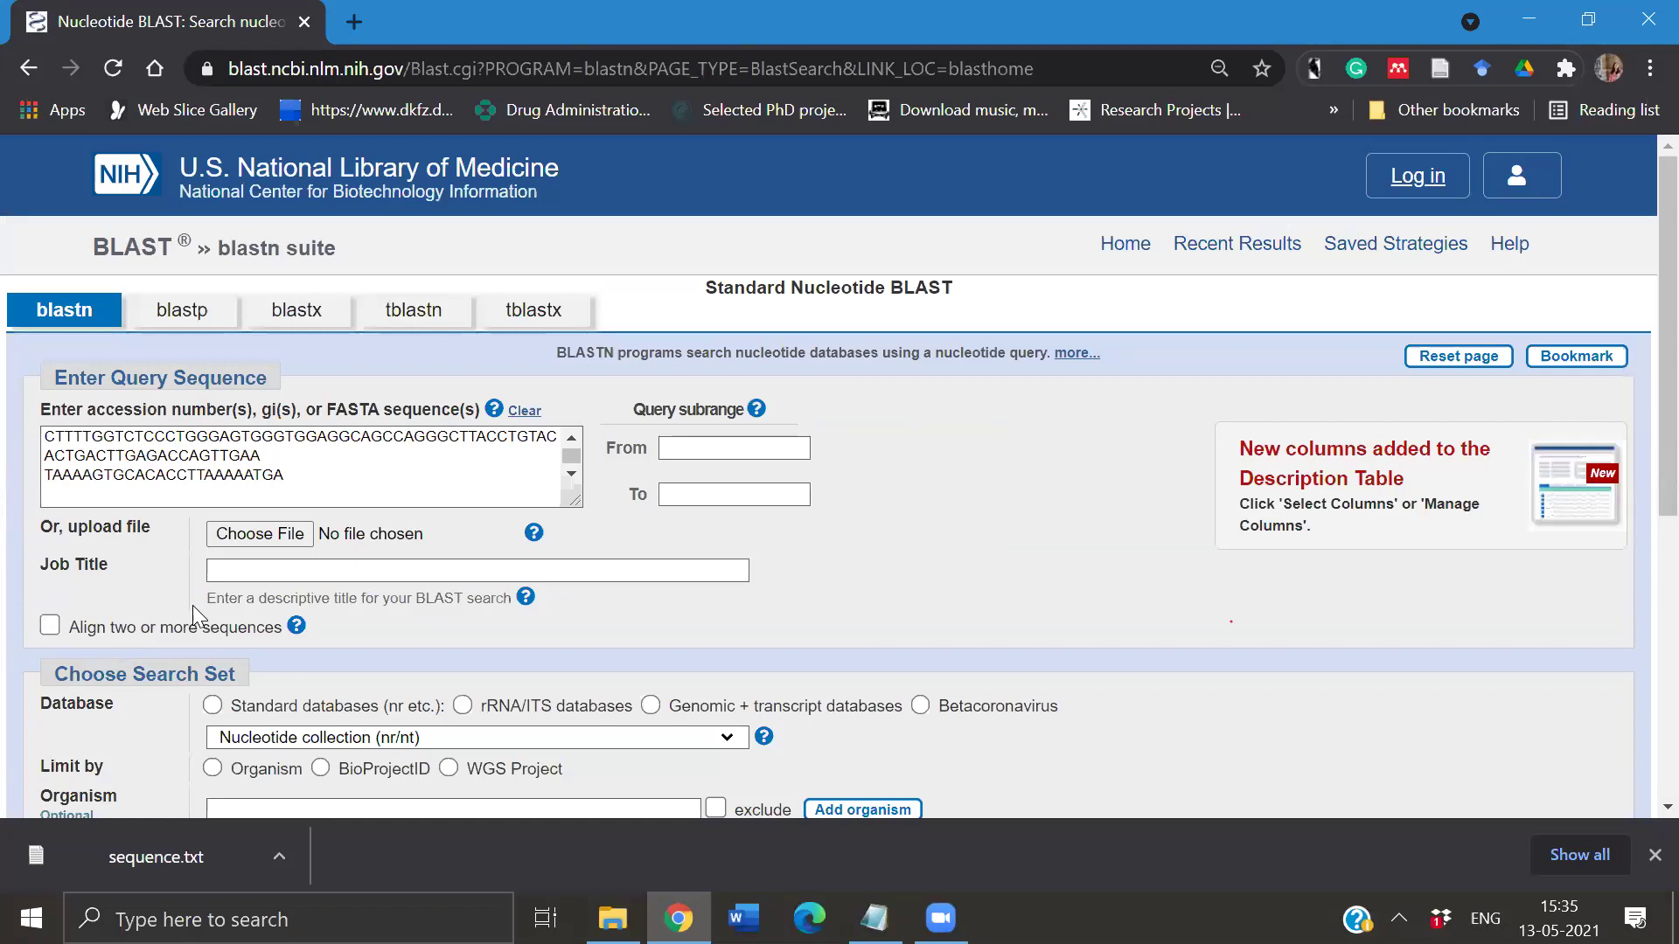
{"action": "scroll", "coordinate": [201, 676], "scroll_direction": "down", "scroll_amount": 5}
{"action": "left_click", "coordinate": [149, 685]}
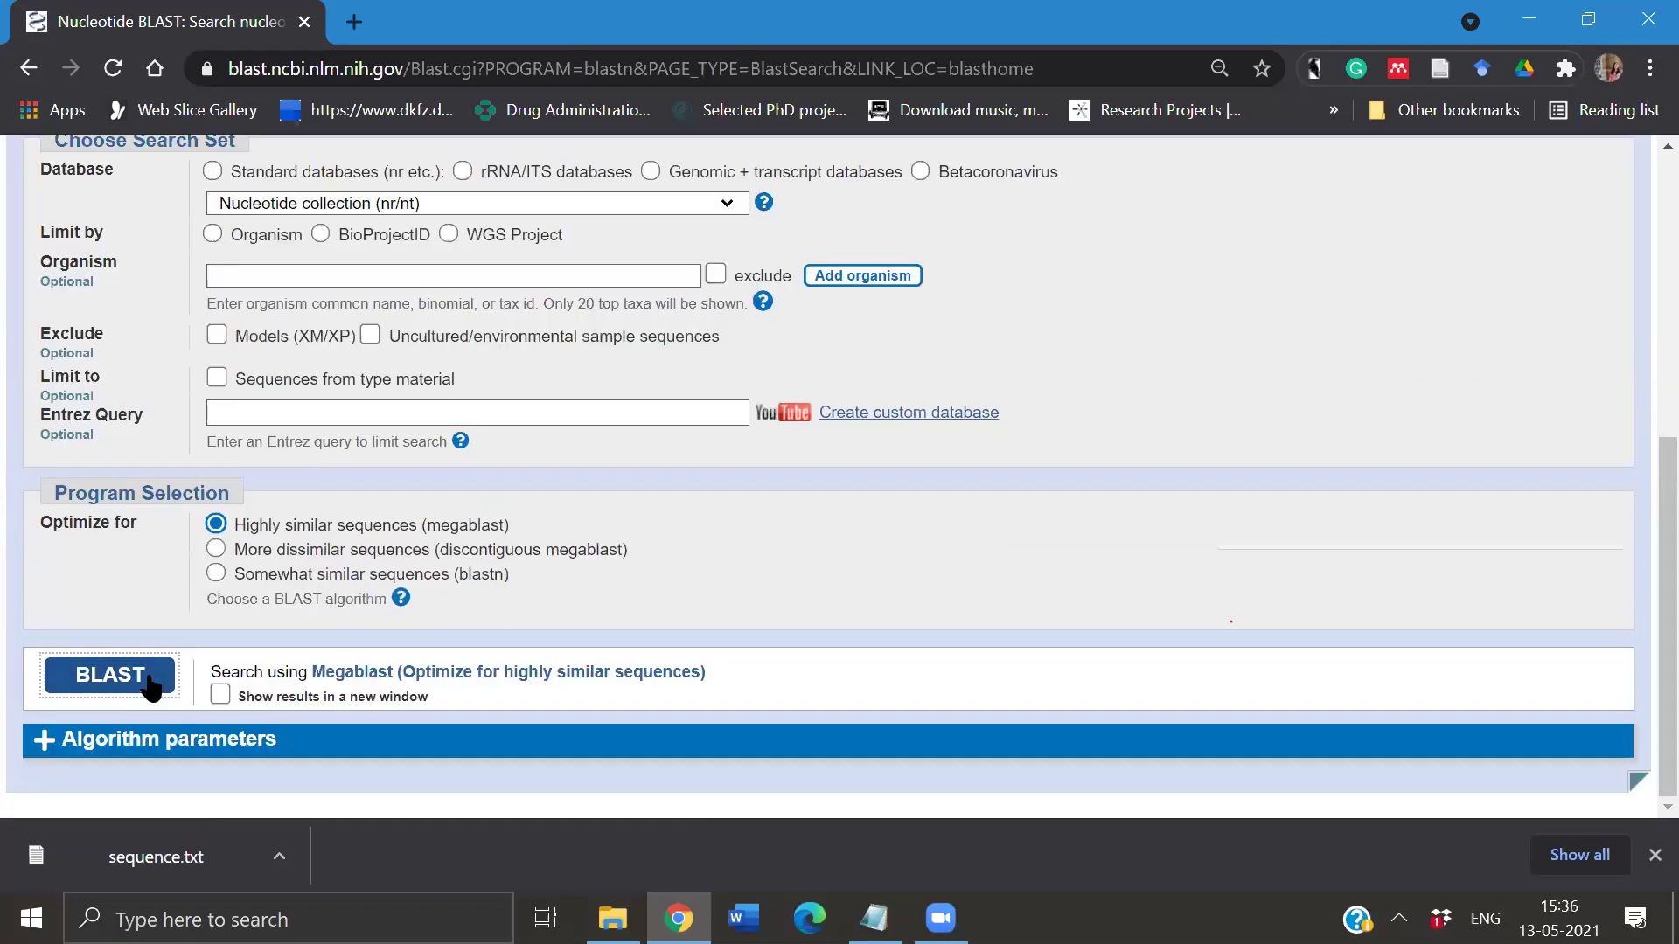
{"action": "left_click", "coordinate": [150, 688]}
- Paste the copied beta-actin FASTA sequence into the emptied query field again
{"action": "scroll", "coordinate": [583, 332], "scroll_direction": "up", "scroll_amount": 6}
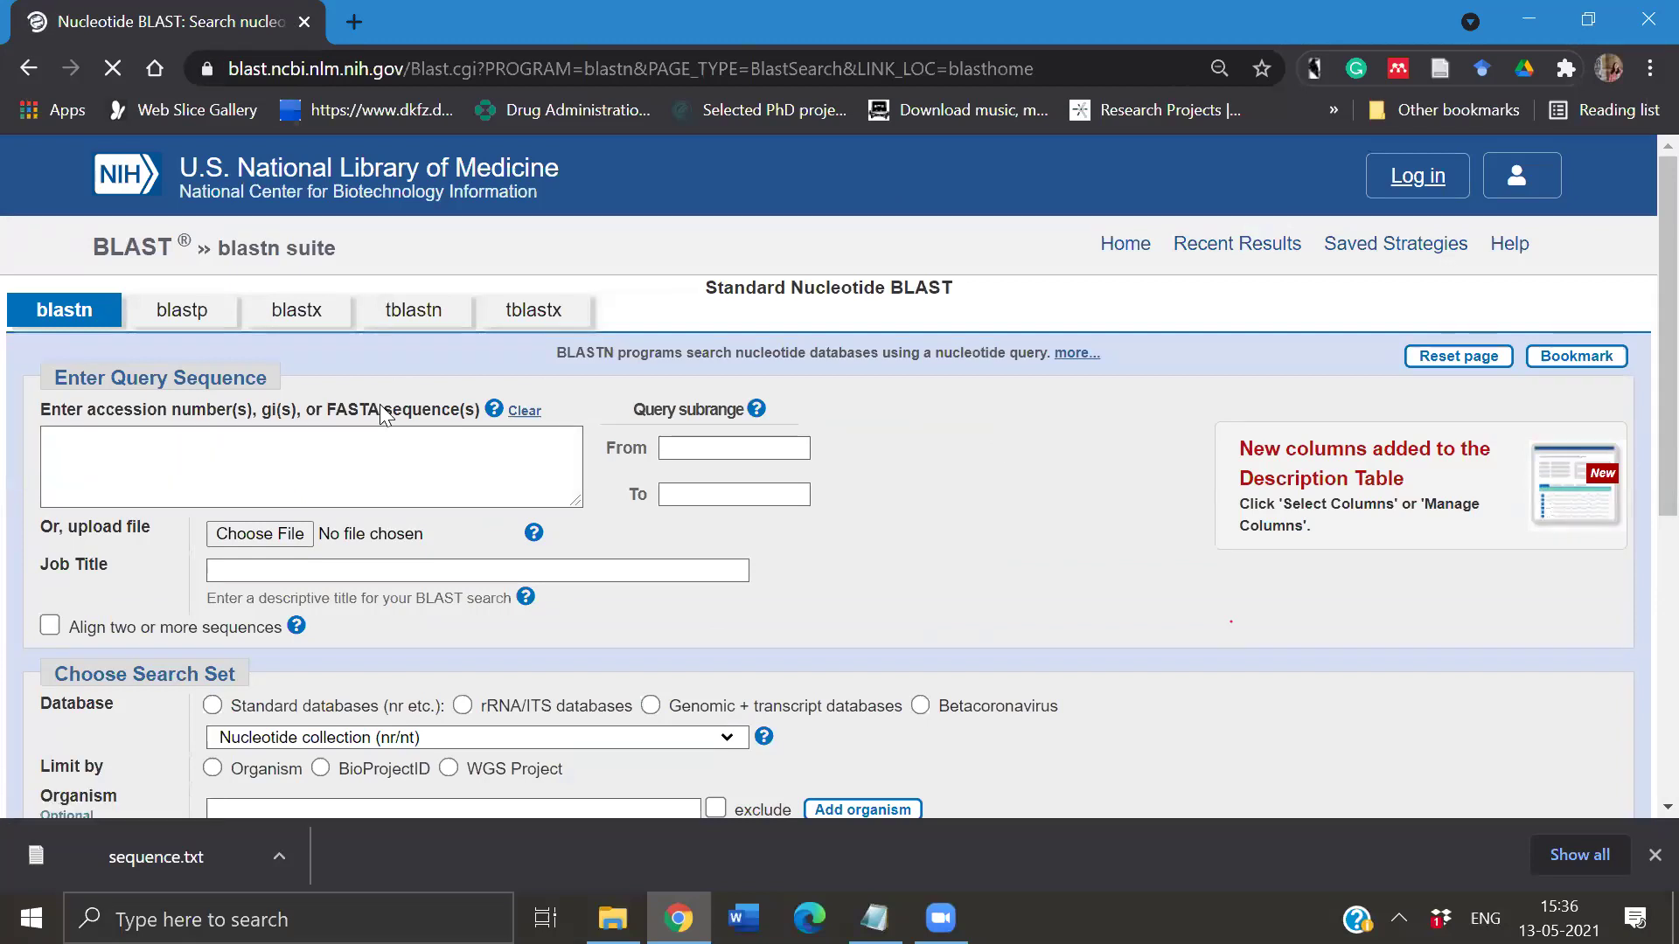
{"action": "left_click", "coordinate": [379, 472]}
{"action": "key", "text": "ctrl+v"}
{"action": "left_click", "coordinate": [675, 492]}
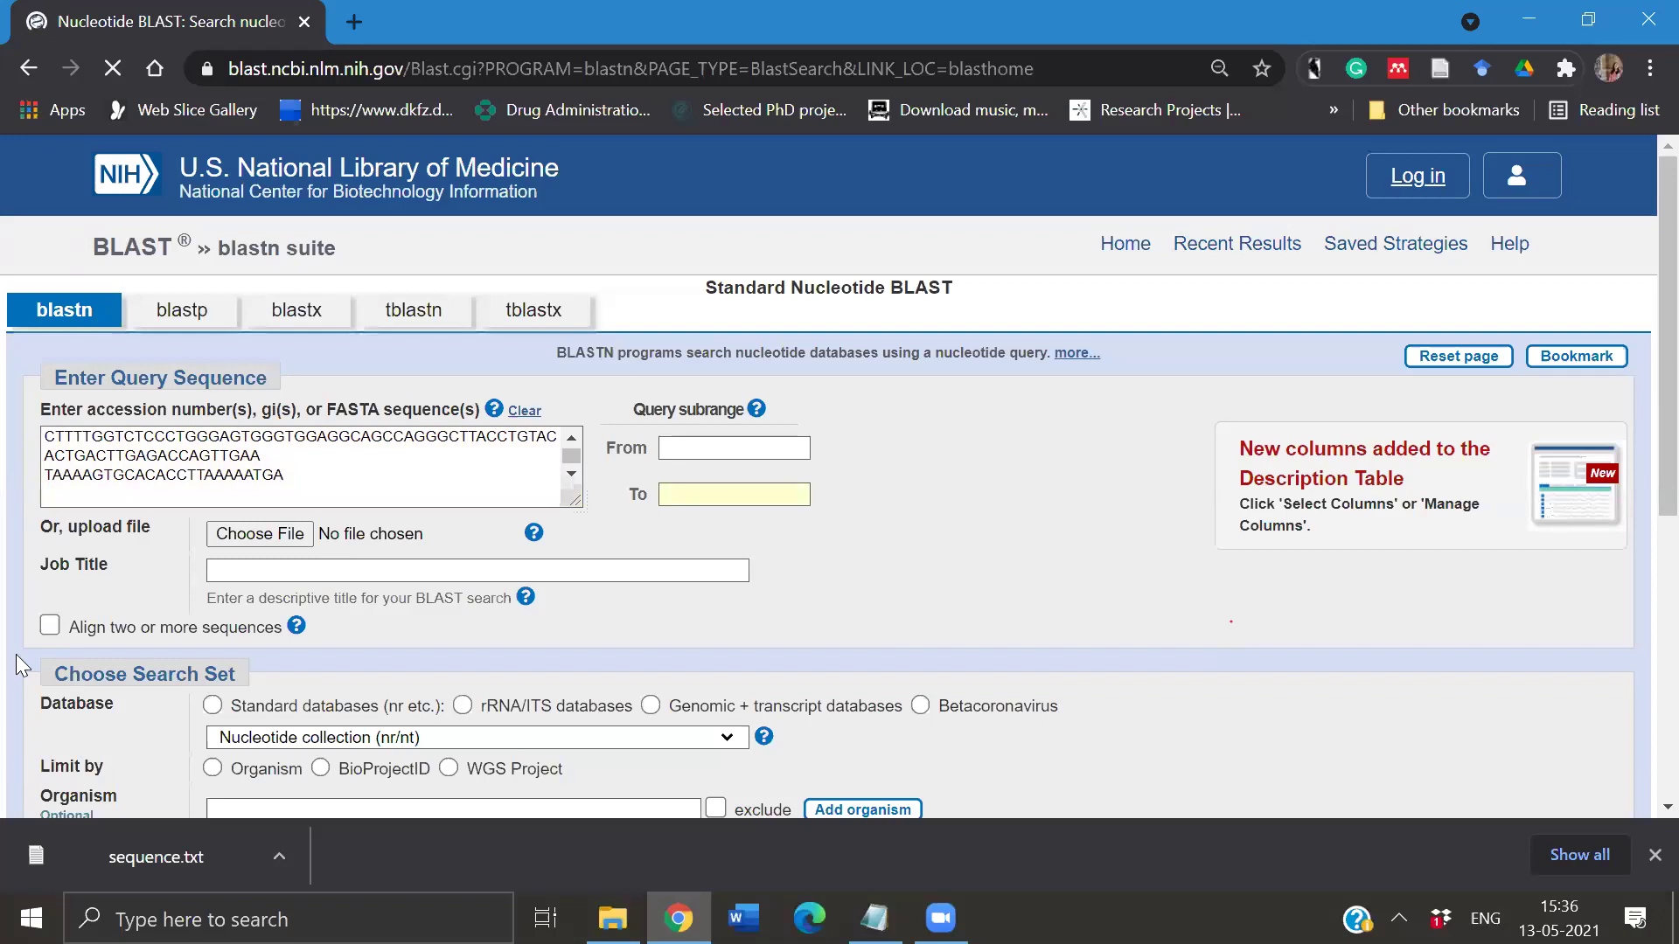
- Run the BLAST search against the Nucleotide collection (nr/nt) database, optimized for highly similar sequences (megablast)
{"action": "scroll", "coordinate": [50, 652], "scroll_direction": "down", "scroll_amount": 6}
{"action": "left_click", "coordinate": [83, 684]}
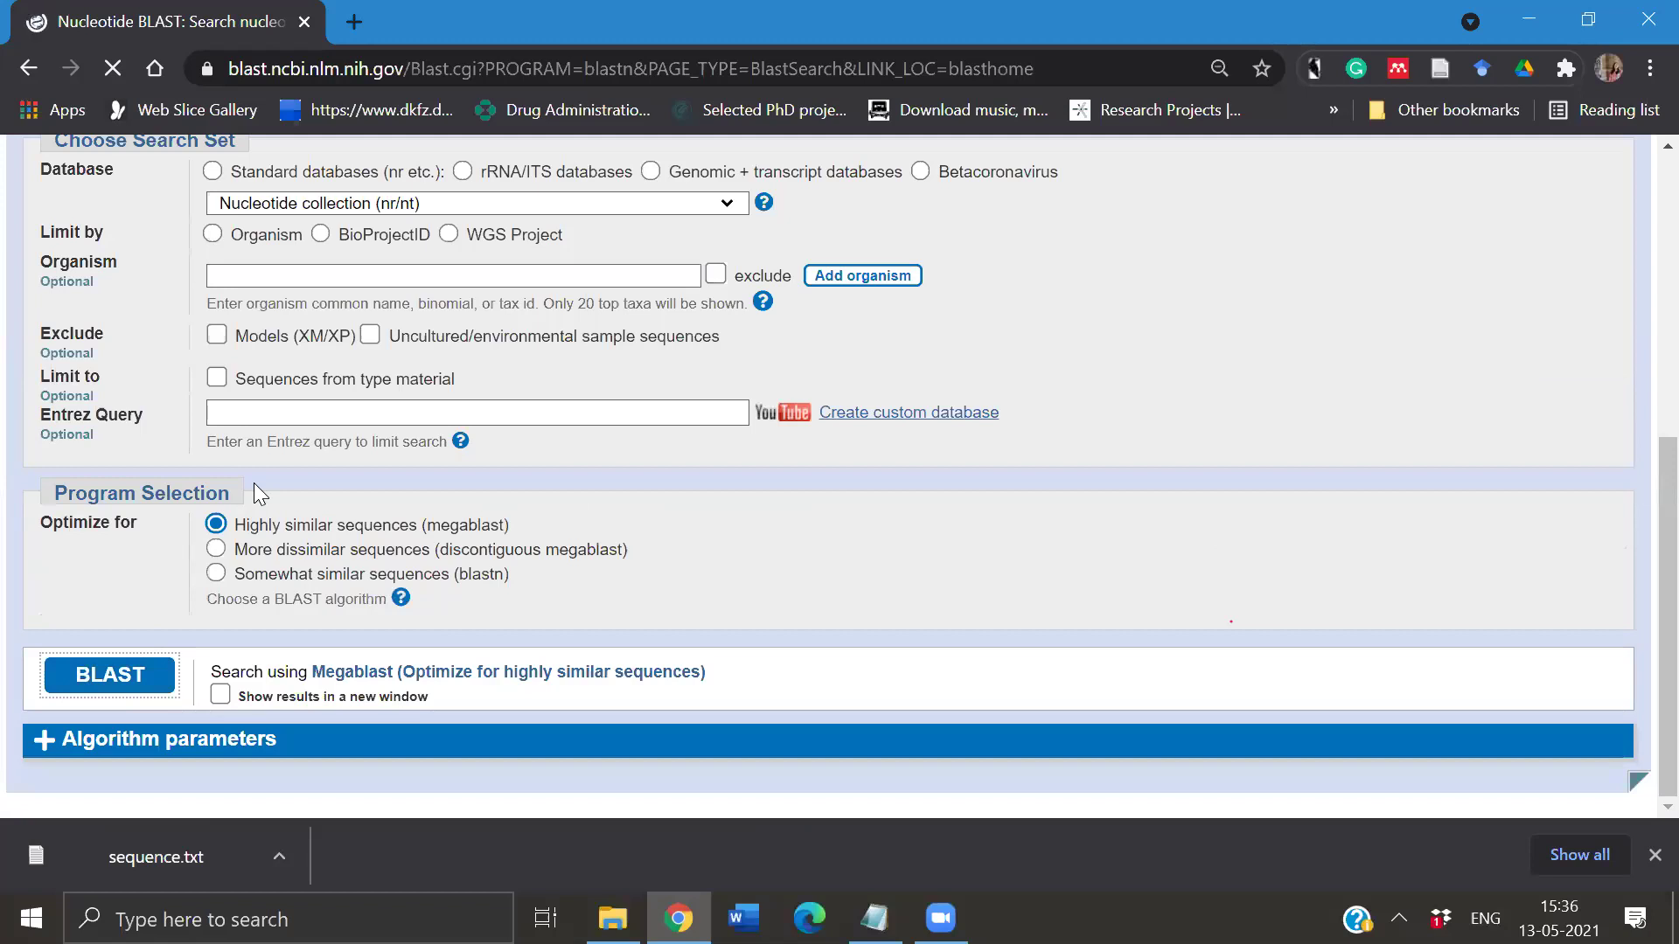
{"action": "scroll", "coordinate": [254, 483], "scroll_direction": "up", "scroll_amount": 6}
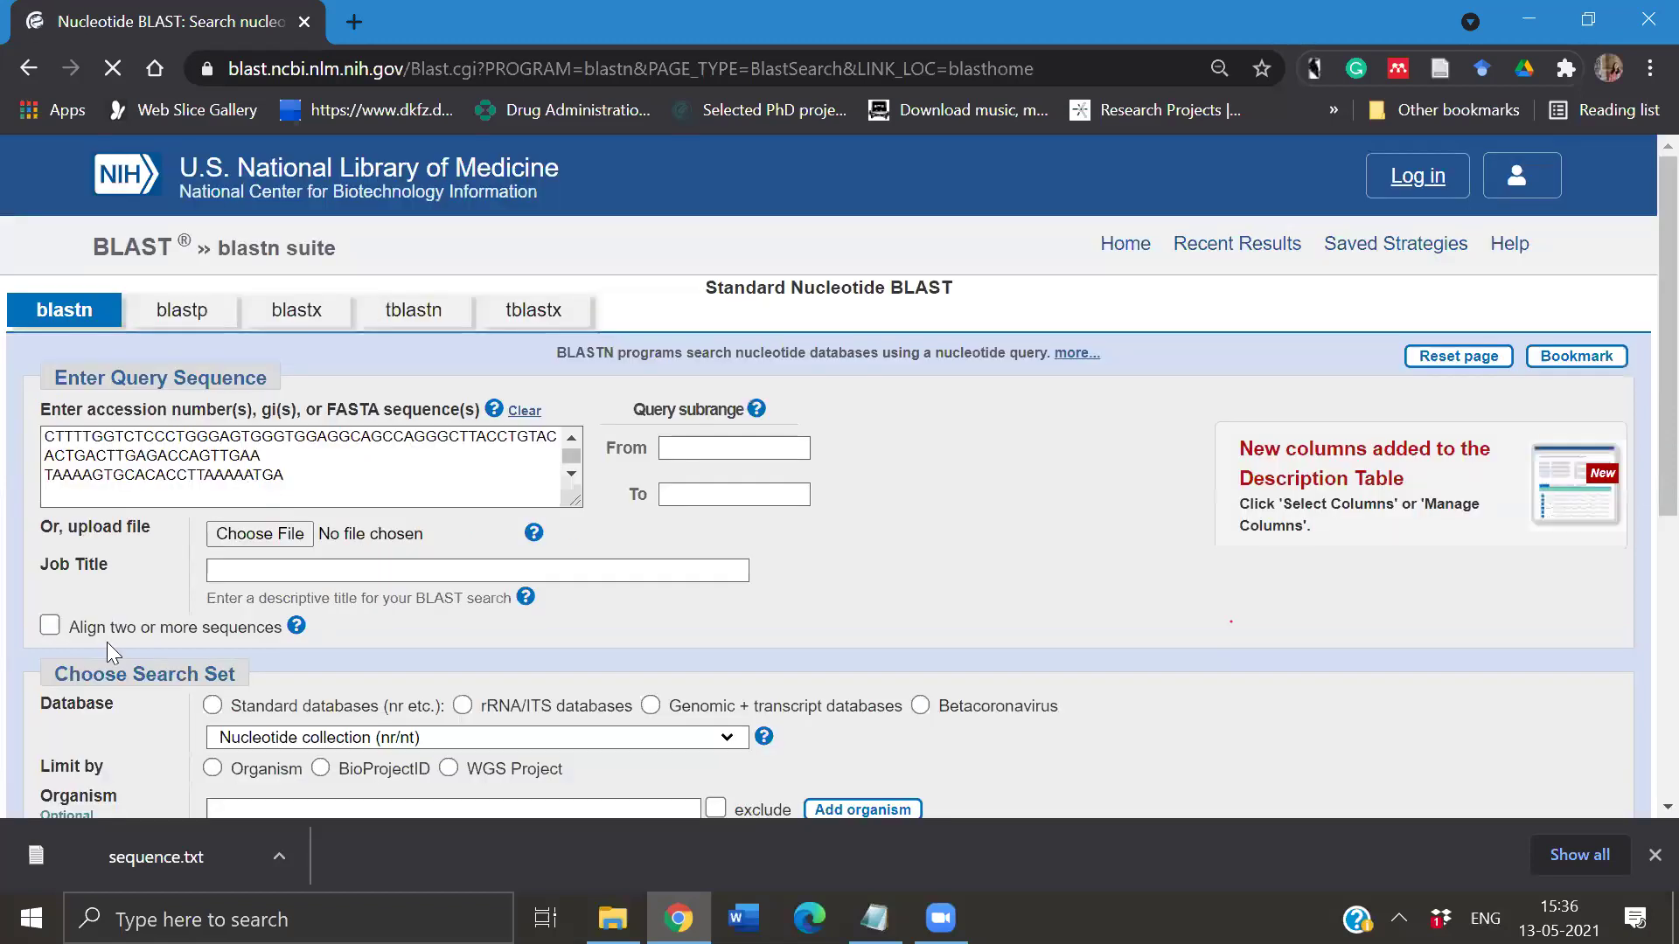
{"action": "scroll", "coordinate": [106, 642], "scroll_direction": "down", "scroll_amount": 1}
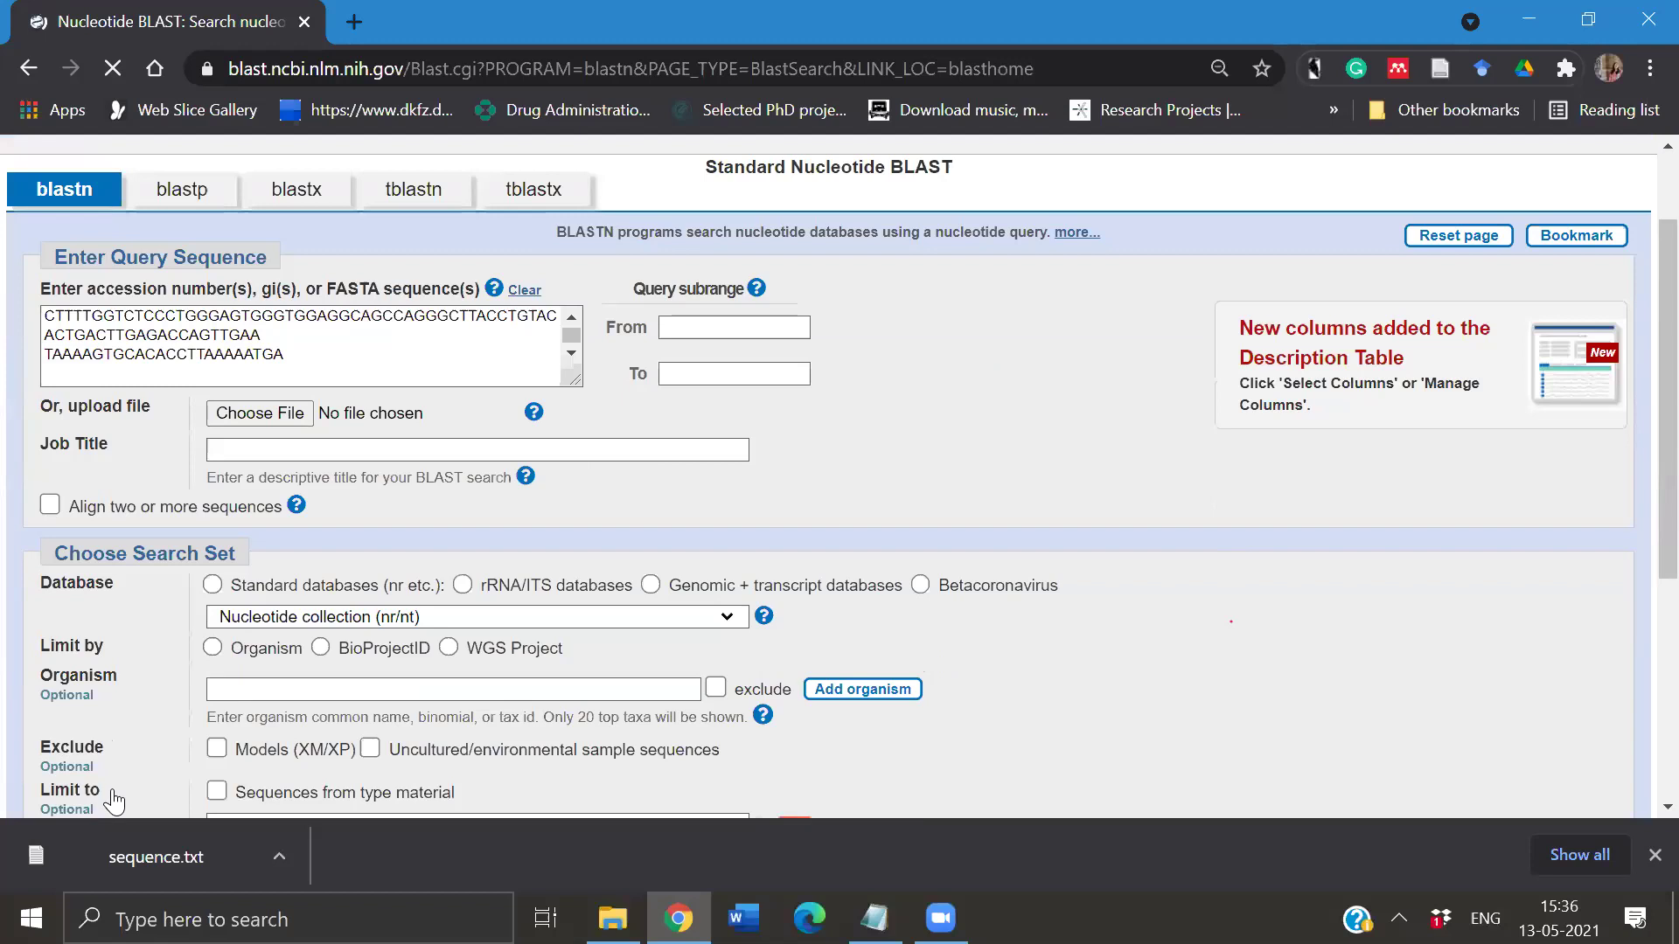
{"action": "scroll", "coordinate": [114, 800], "scroll_direction": "down", "scroll_amount": 3}
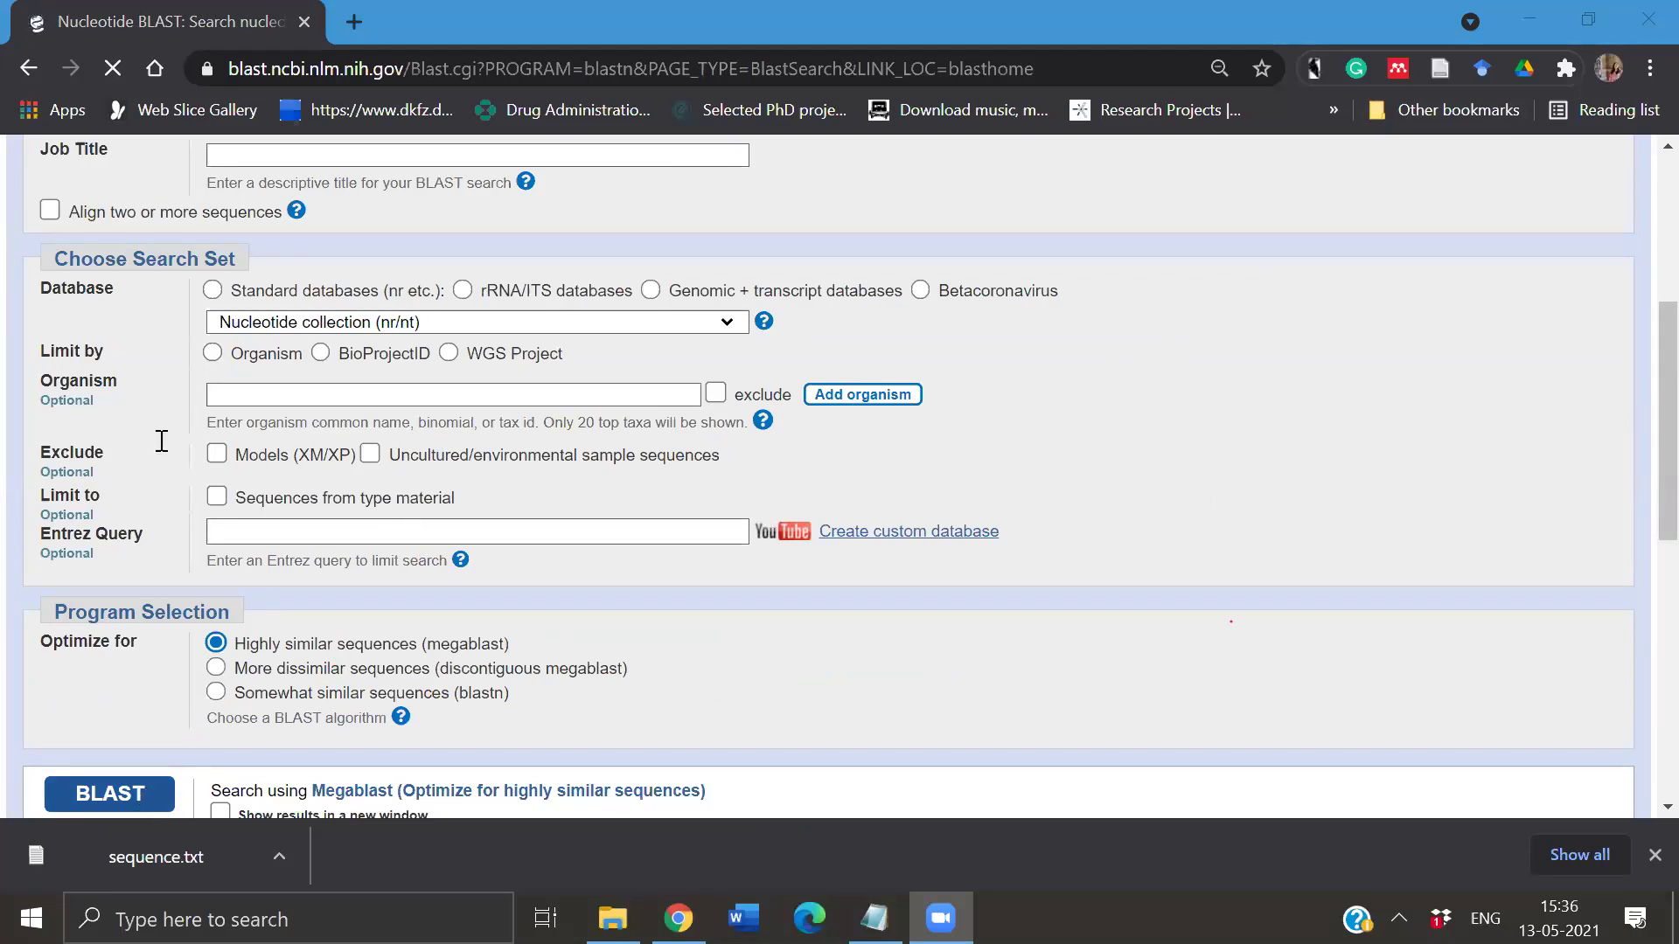
{"action": "left_click", "coordinate": [349, 14]}
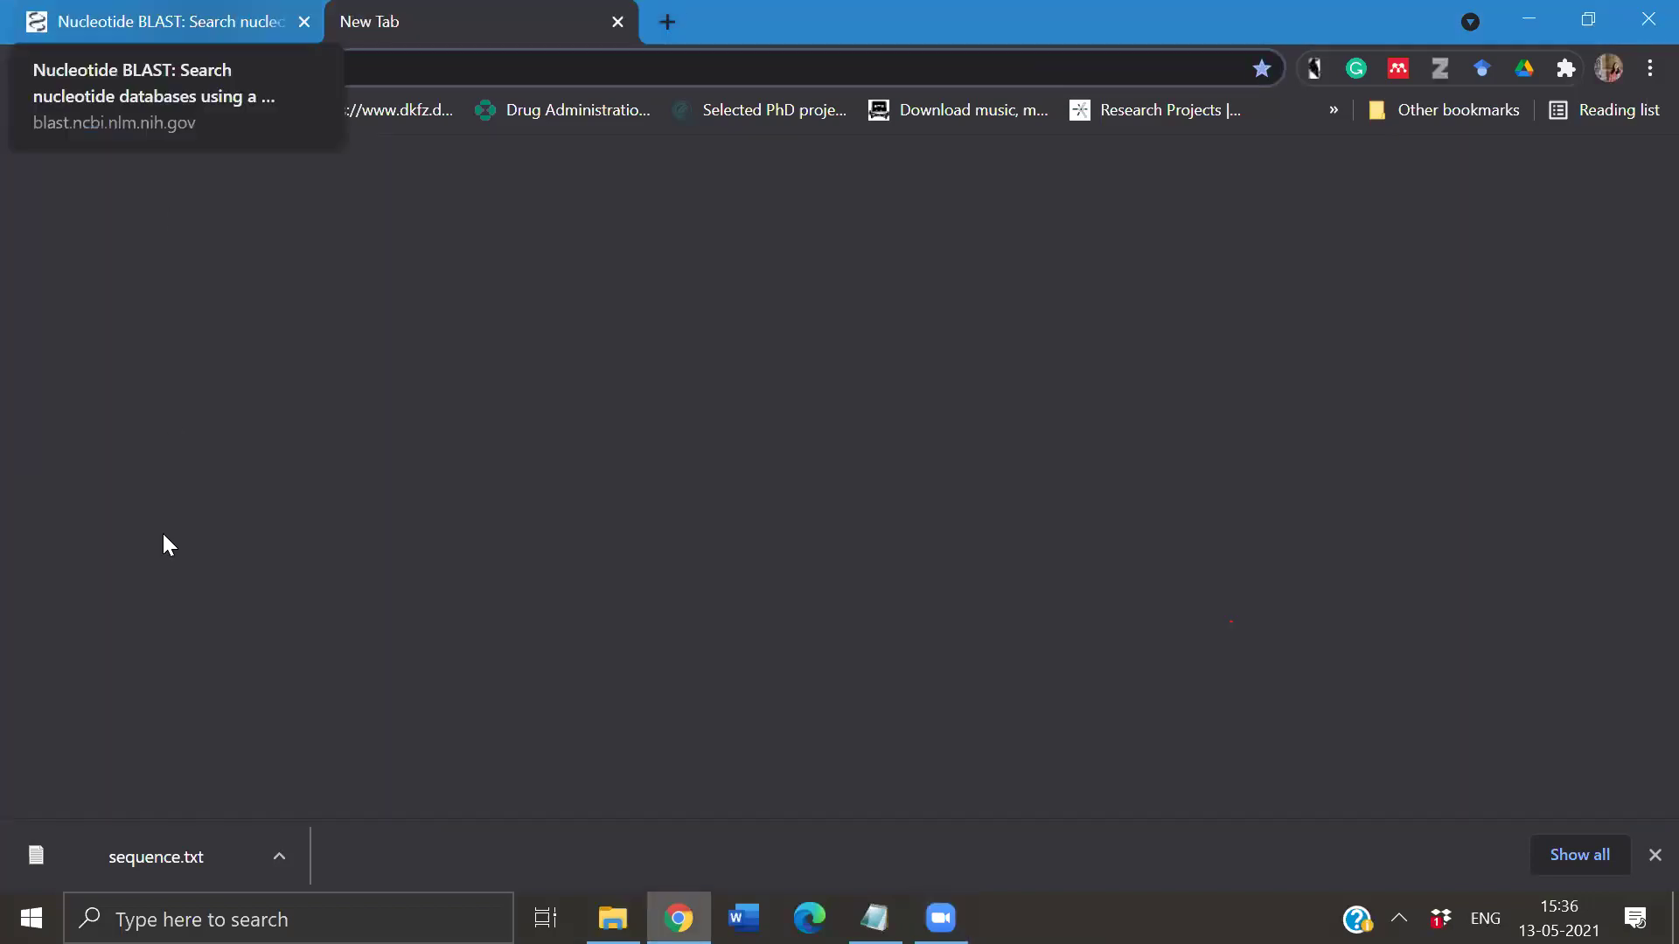
{"action": "left_click", "coordinate": [194, 14]}
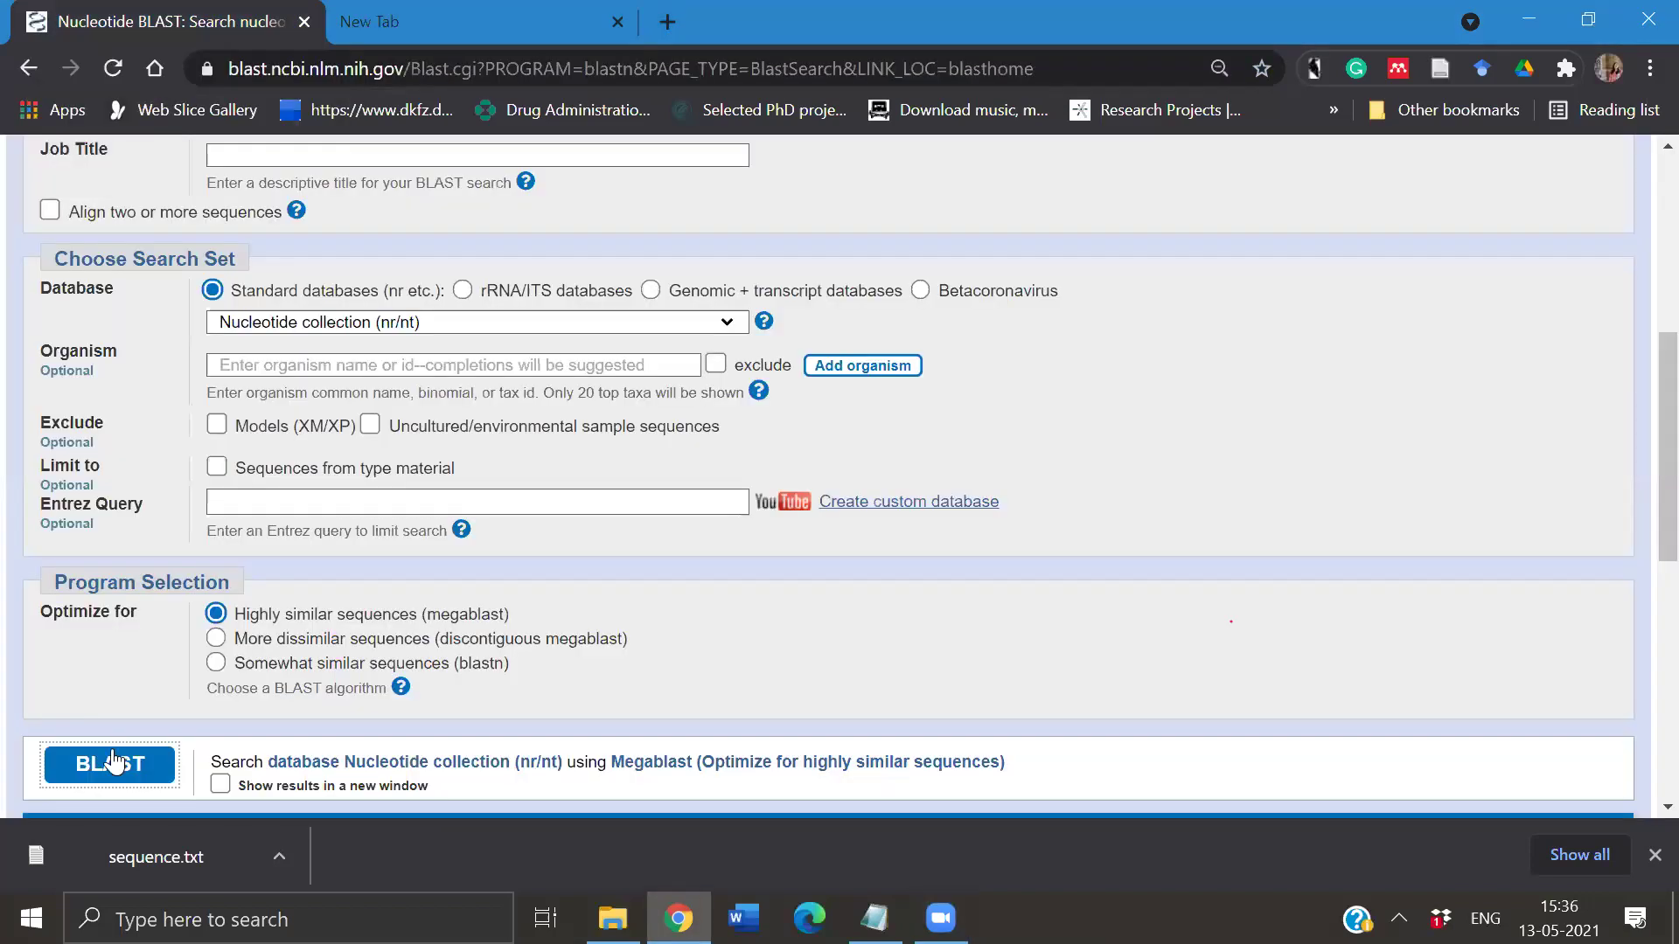
{"action": "left_click", "coordinate": [113, 768]}
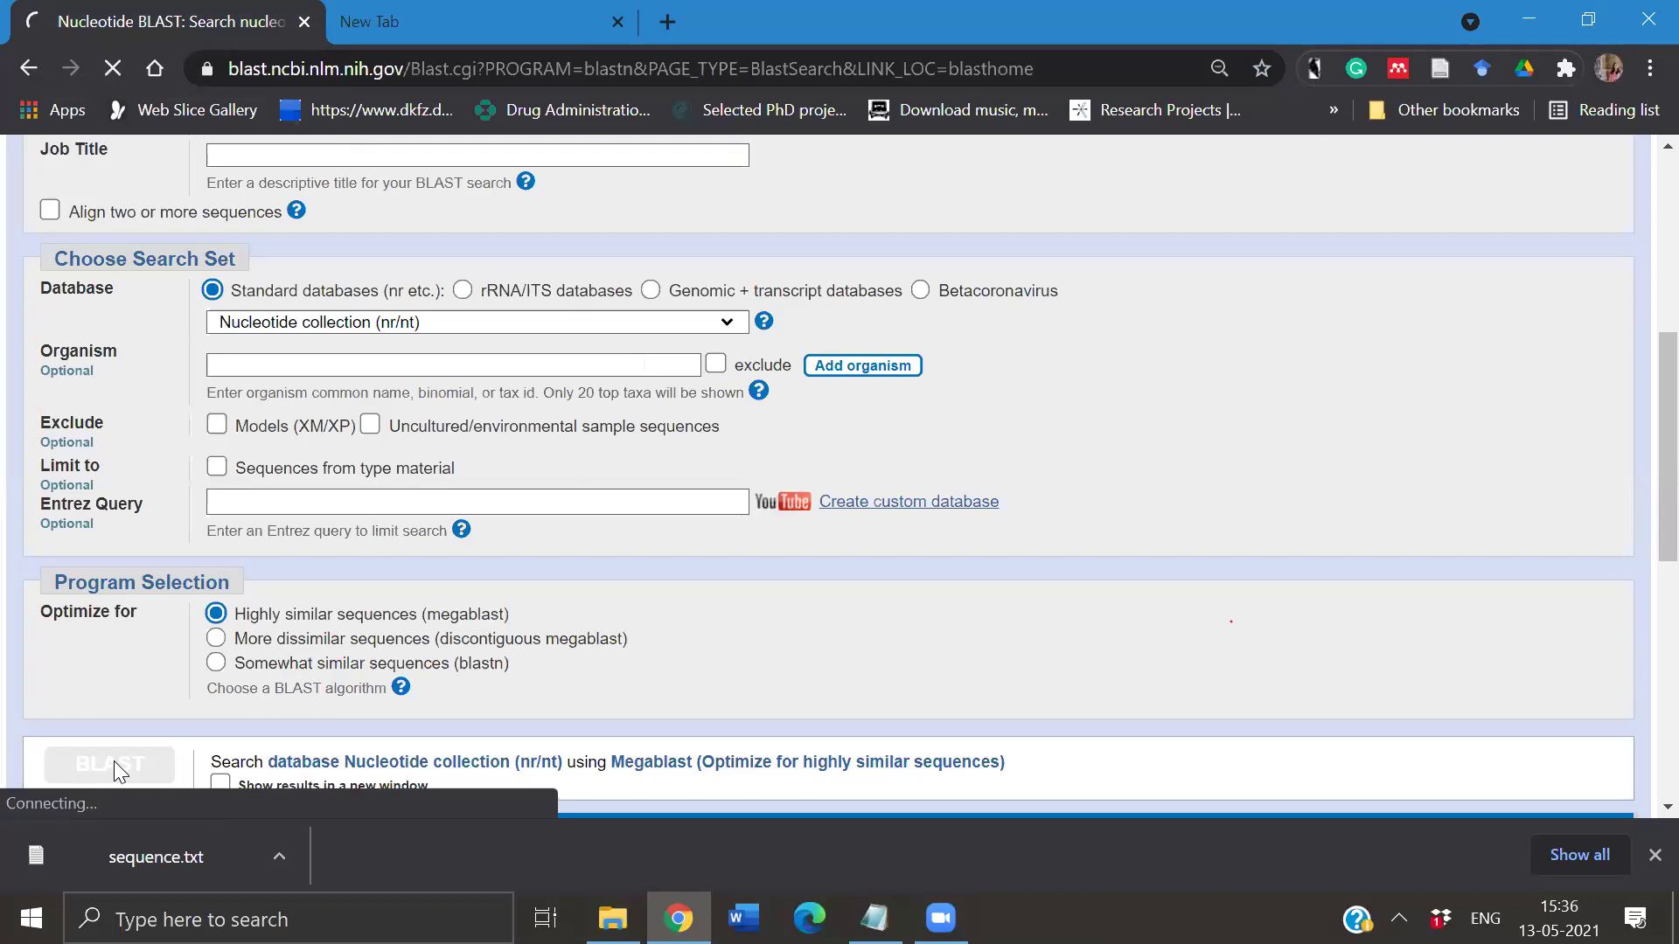
{"action": "scroll", "coordinate": [116, 764], "scroll_direction": "down", "scroll_amount": 4}
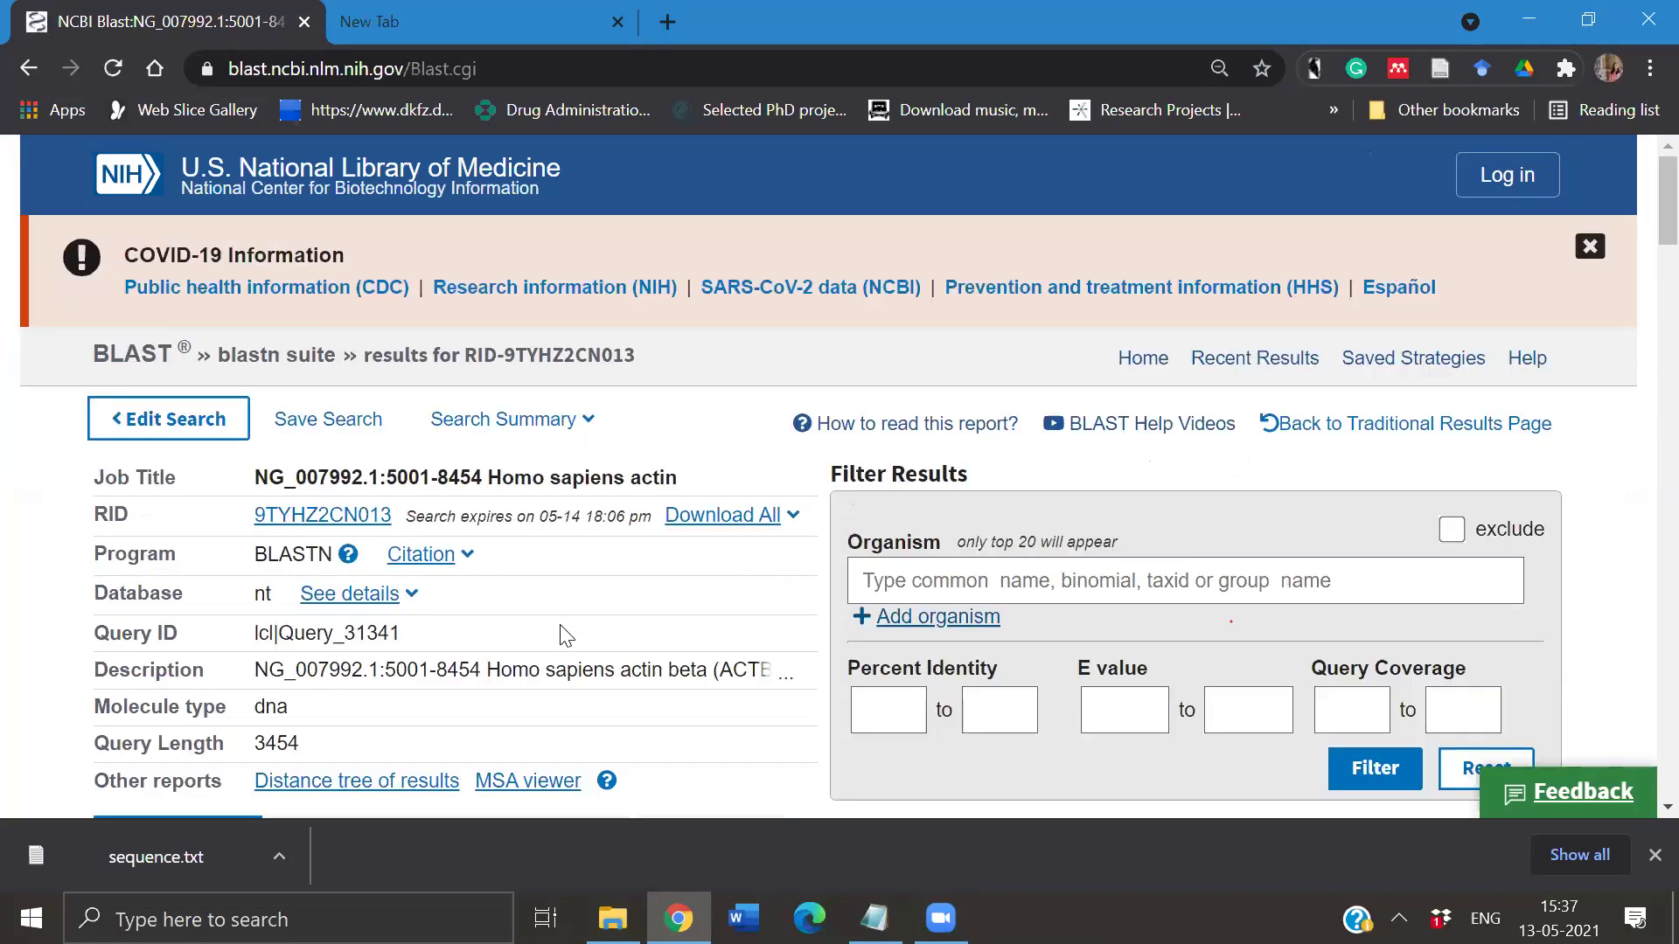
- Examine the BLAST job summary and the organism, percent identity, E value and query coverage filters for the results
{"action": "scroll", "coordinate": [206, 617], "scroll_direction": "down", "scroll_amount": 1}
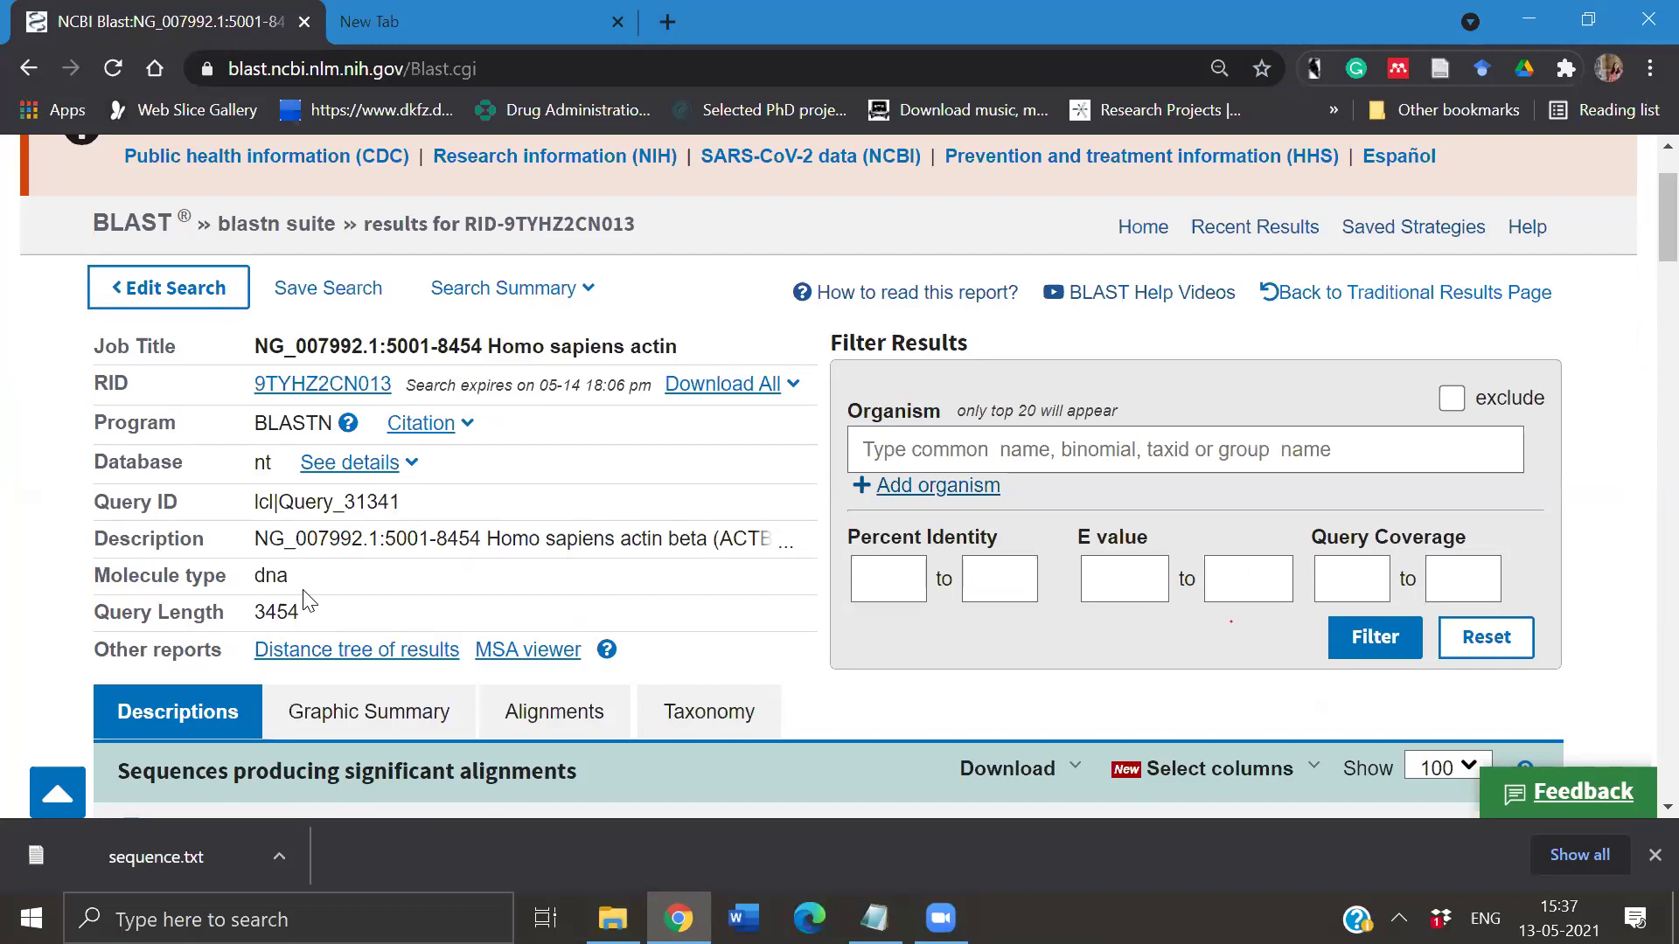
{"action": "left_click", "coordinate": [951, 455]}
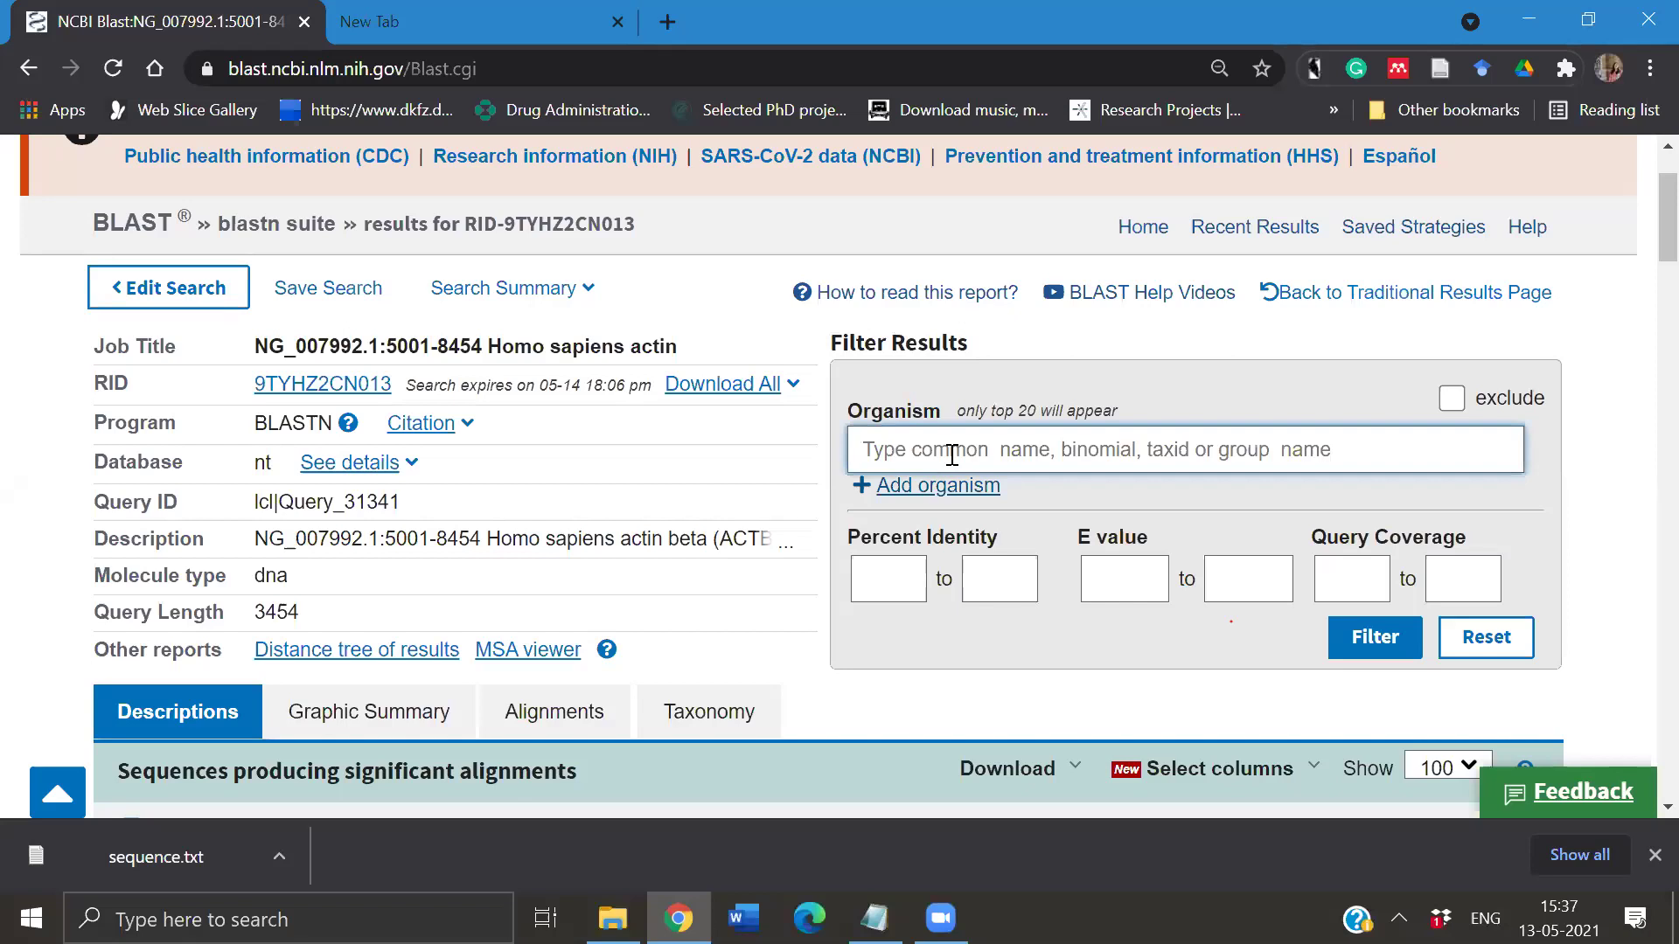
{"action": "scroll", "coordinate": [951, 456], "scroll_direction": "down", "scroll_amount": 1}
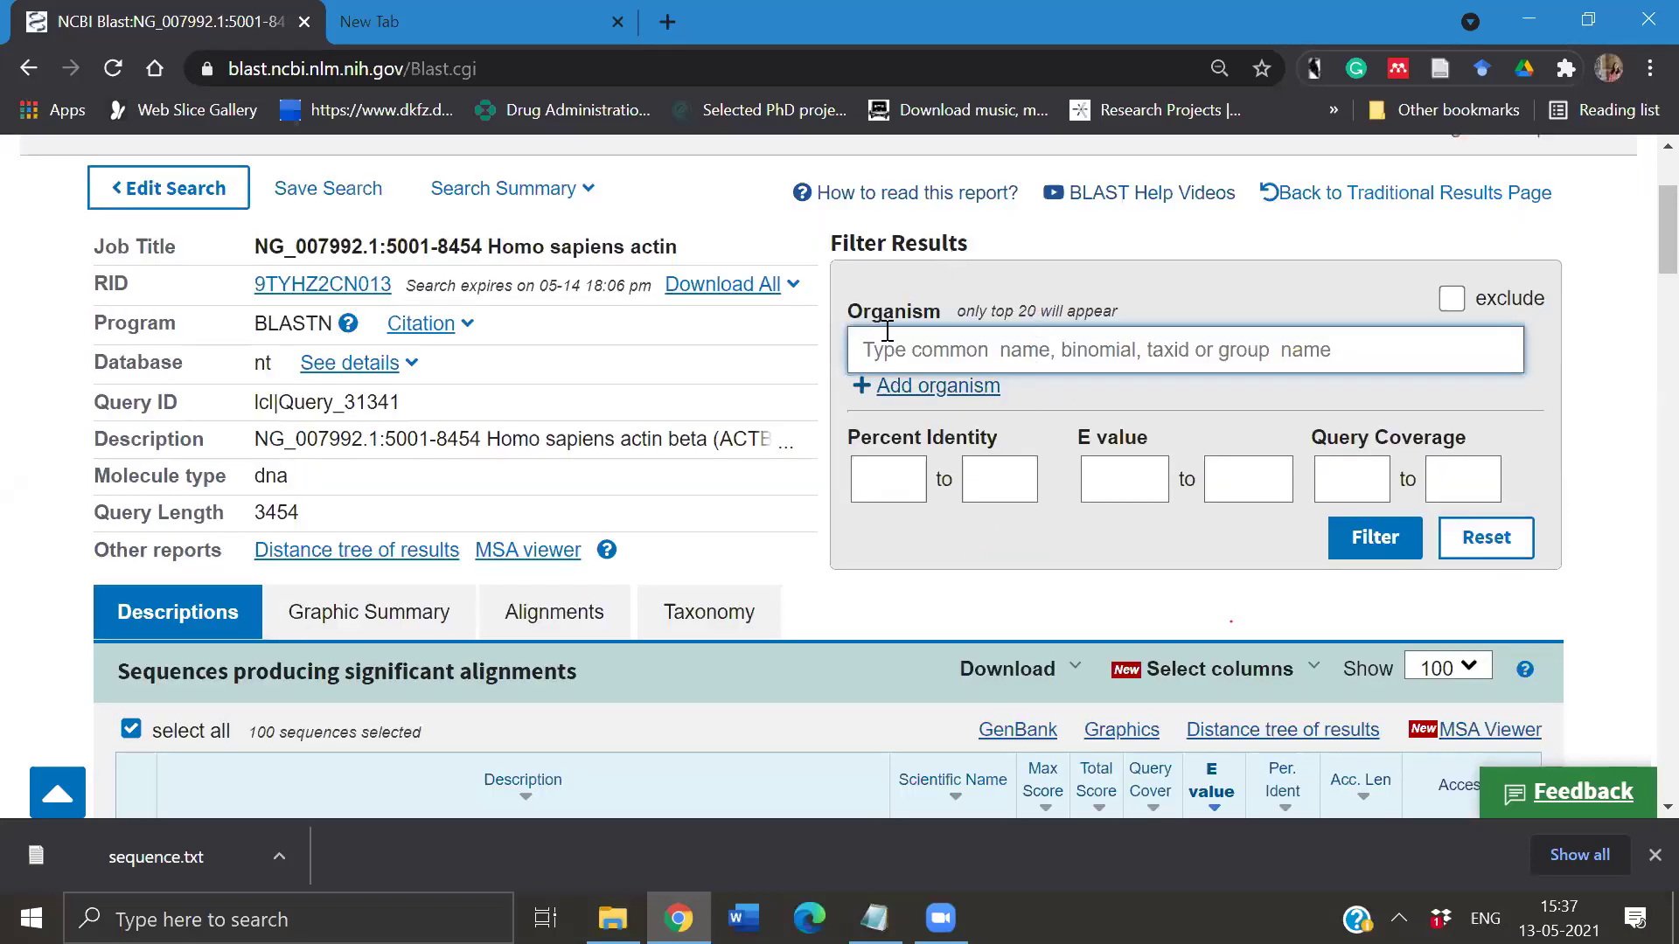
{"action": "scroll", "coordinate": [975, 262], "scroll_direction": "down", "scroll_amount": 2}
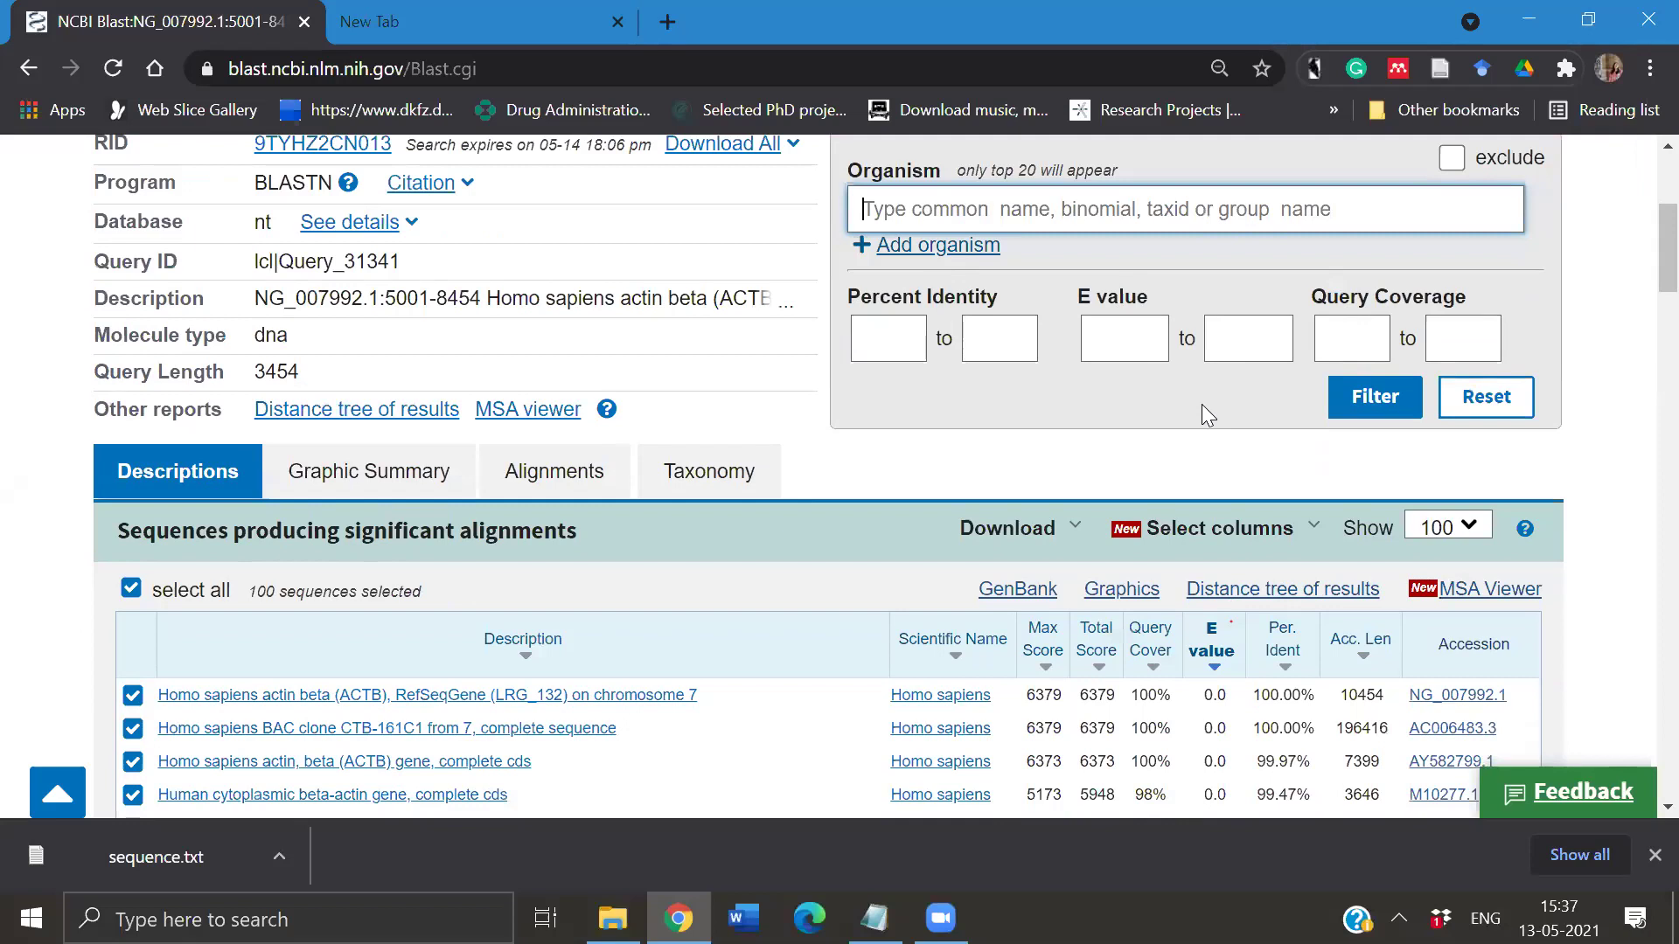
- Examine the significant alignments table, comparing the matches' scores, query cover, E values, percent identities and accessions
{"action": "scroll", "coordinate": [1201, 404], "scroll_direction": "down", "scroll_amount": 2}
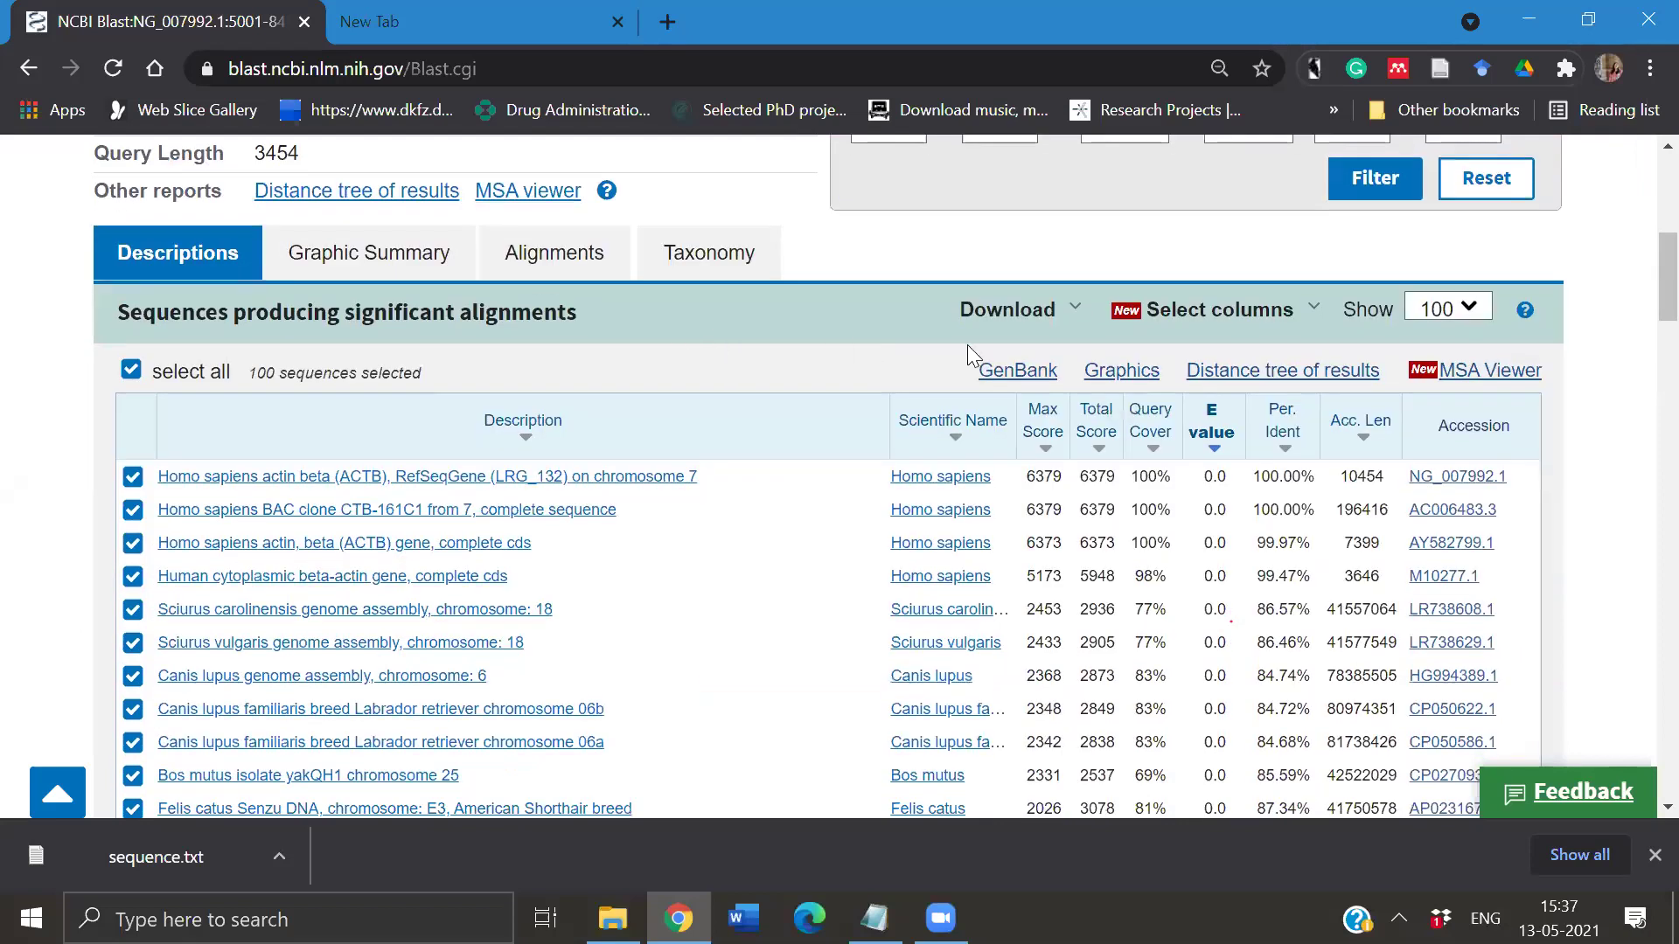
{"action": "scroll", "coordinate": [967, 350], "scroll_direction": "down", "scroll_amount": 1}
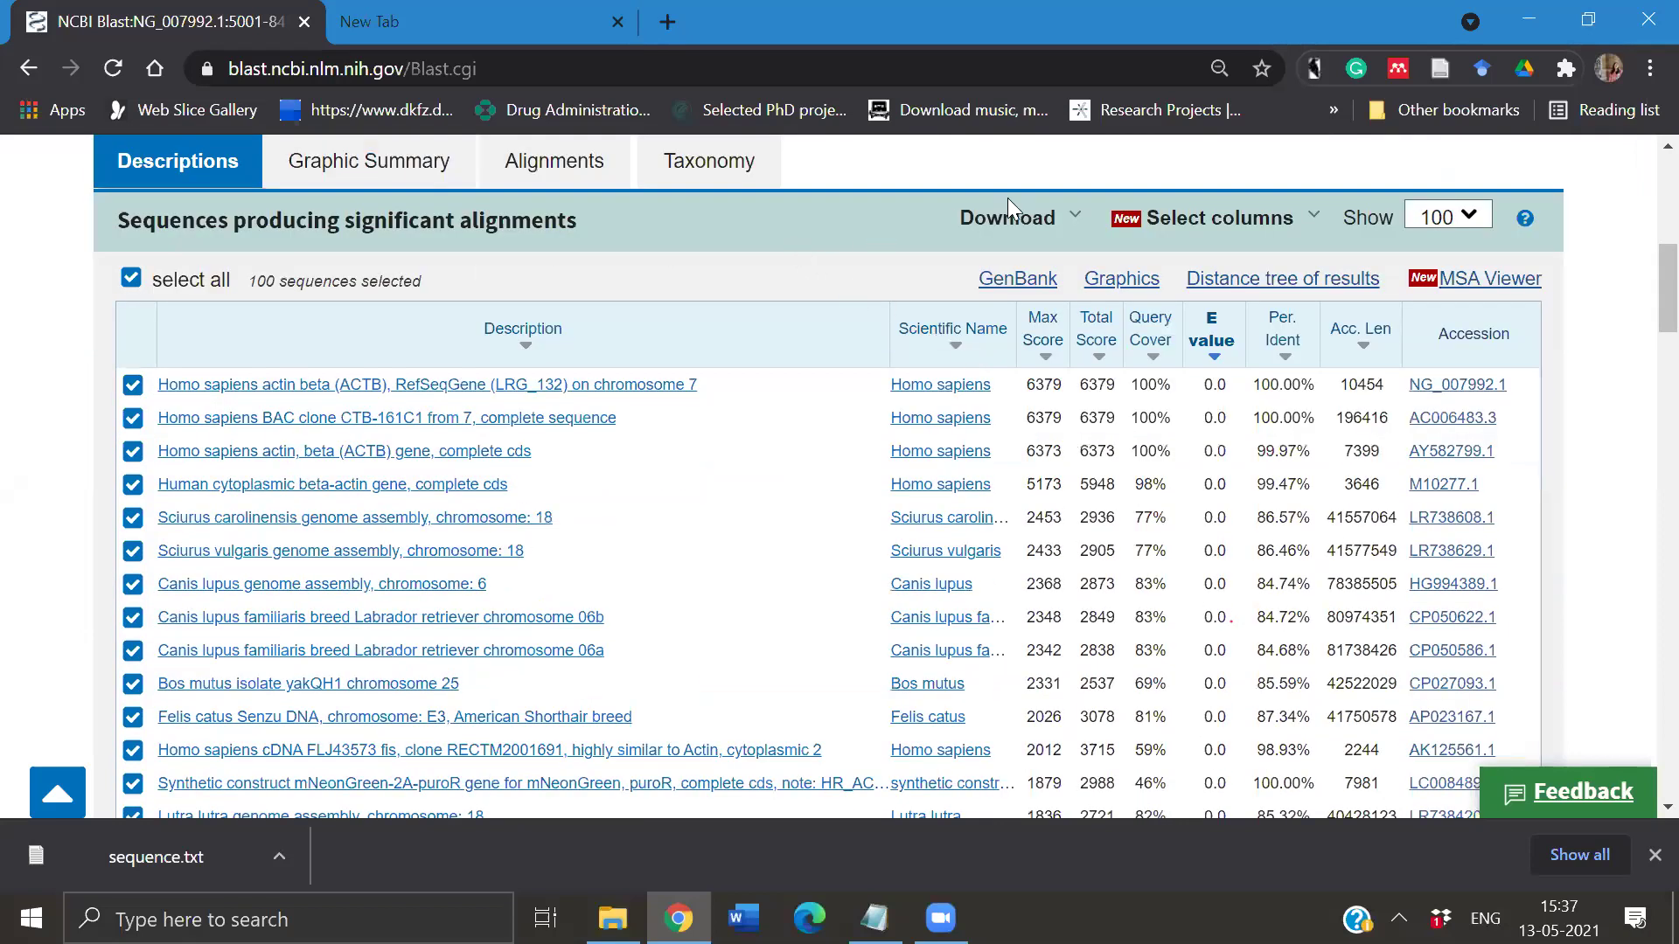
{"action": "scroll", "coordinate": [1008, 198], "scroll_direction": "down", "scroll_amount": 1}
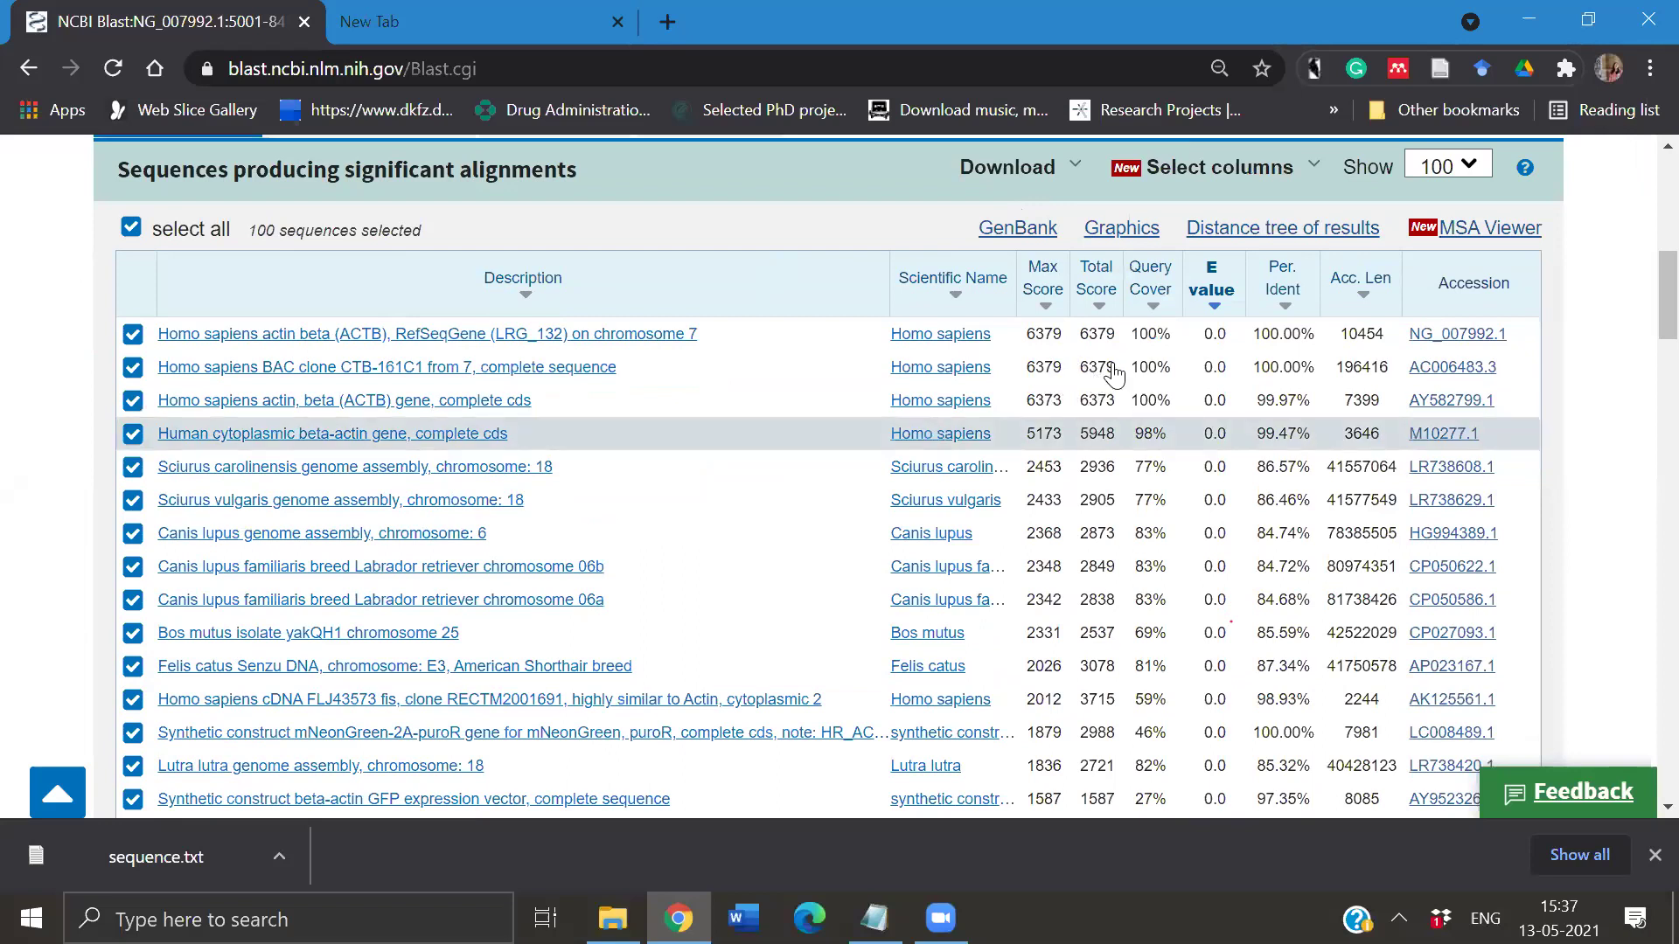
{"action": "scroll", "coordinate": [1074, 402], "scroll_direction": "up", "scroll_amount": 1}
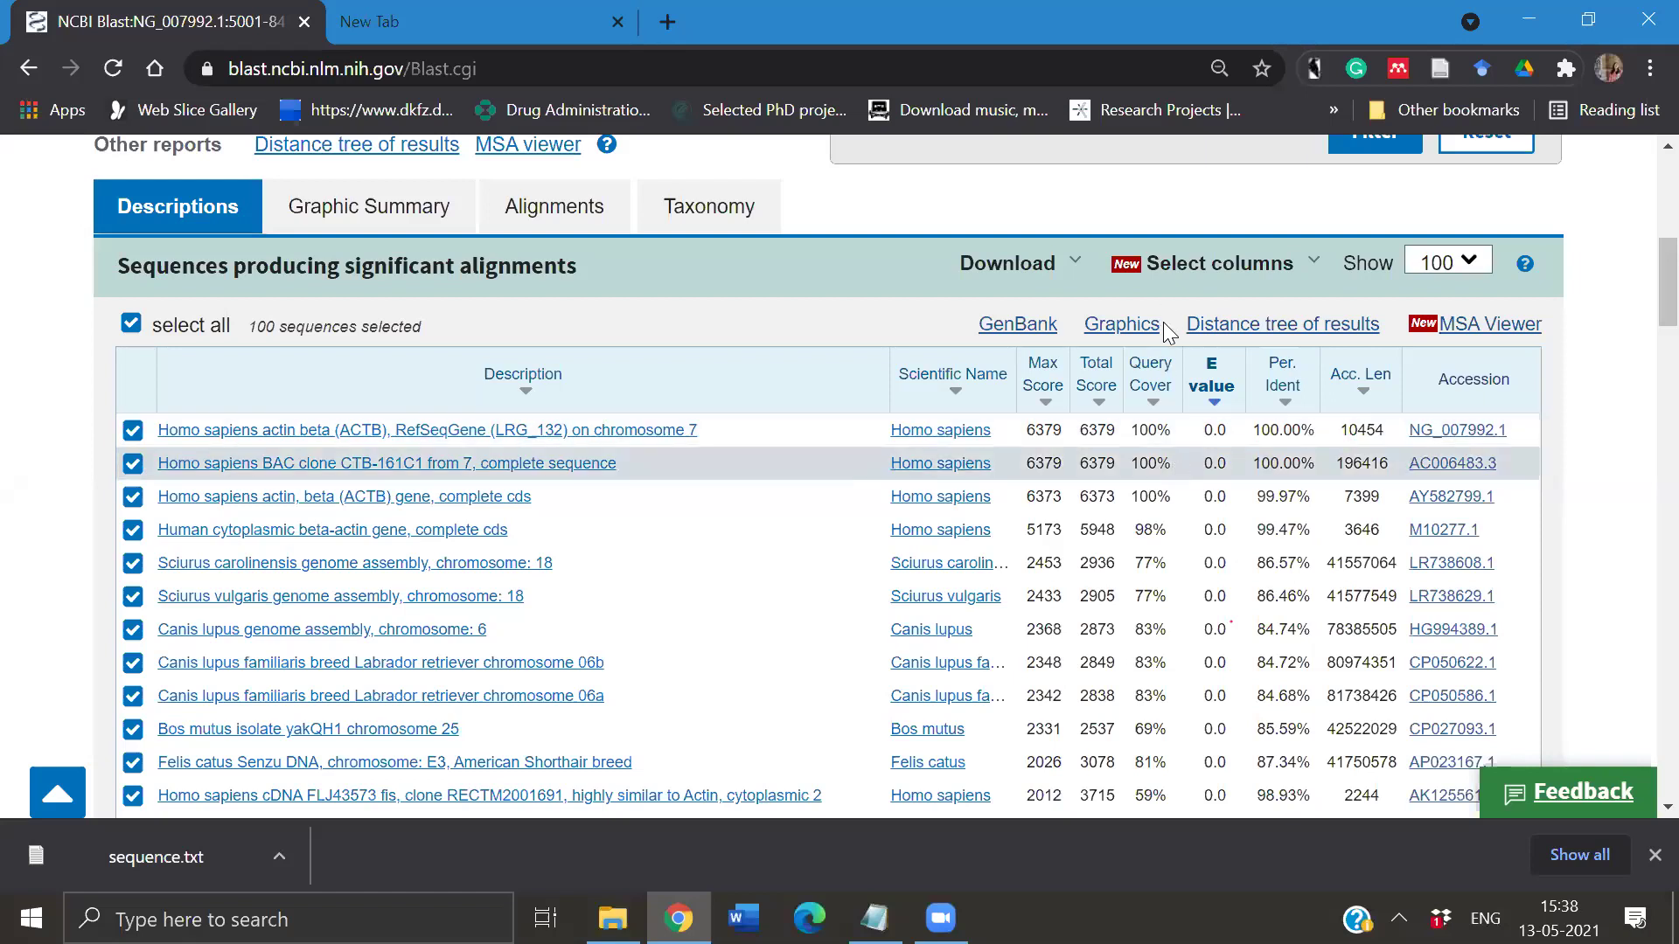
{"action": "scroll", "coordinate": [1163, 331], "scroll_direction": "down", "scroll_amount": 1}
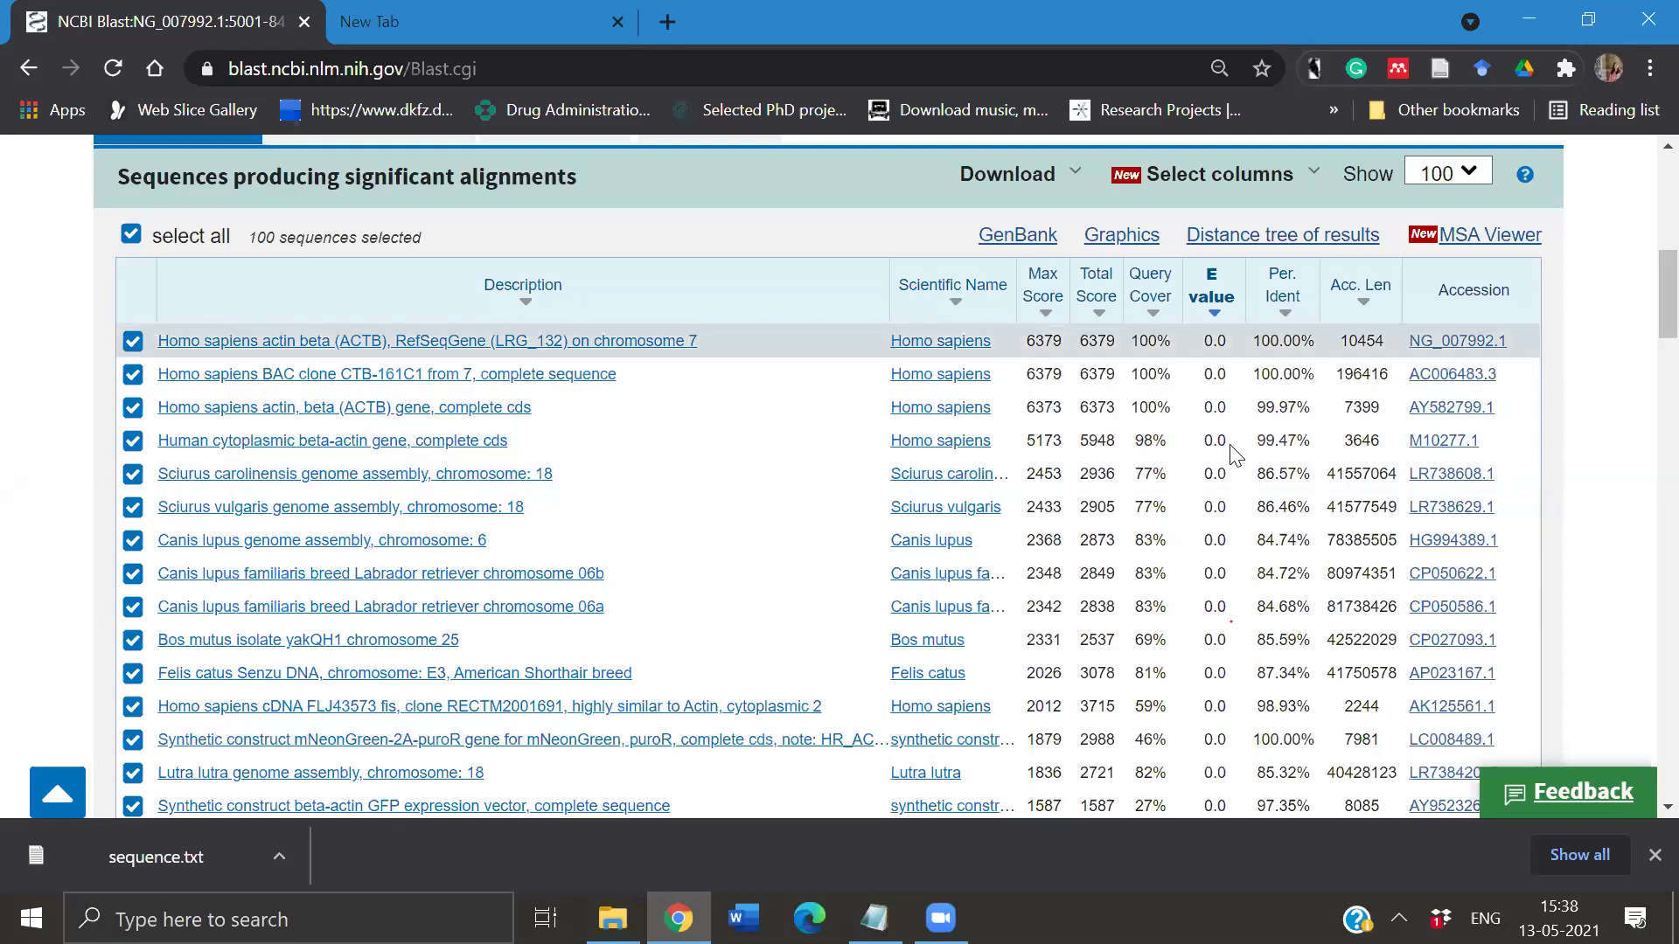
{"action": "scroll", "coordinate": [1233, 502], "scroll_direction": "down", "scroll_amount": 1}
{"action": "scroll", "coordinate": [1233, 503], "scroll_direction": "down", "scroll_amount": 4}
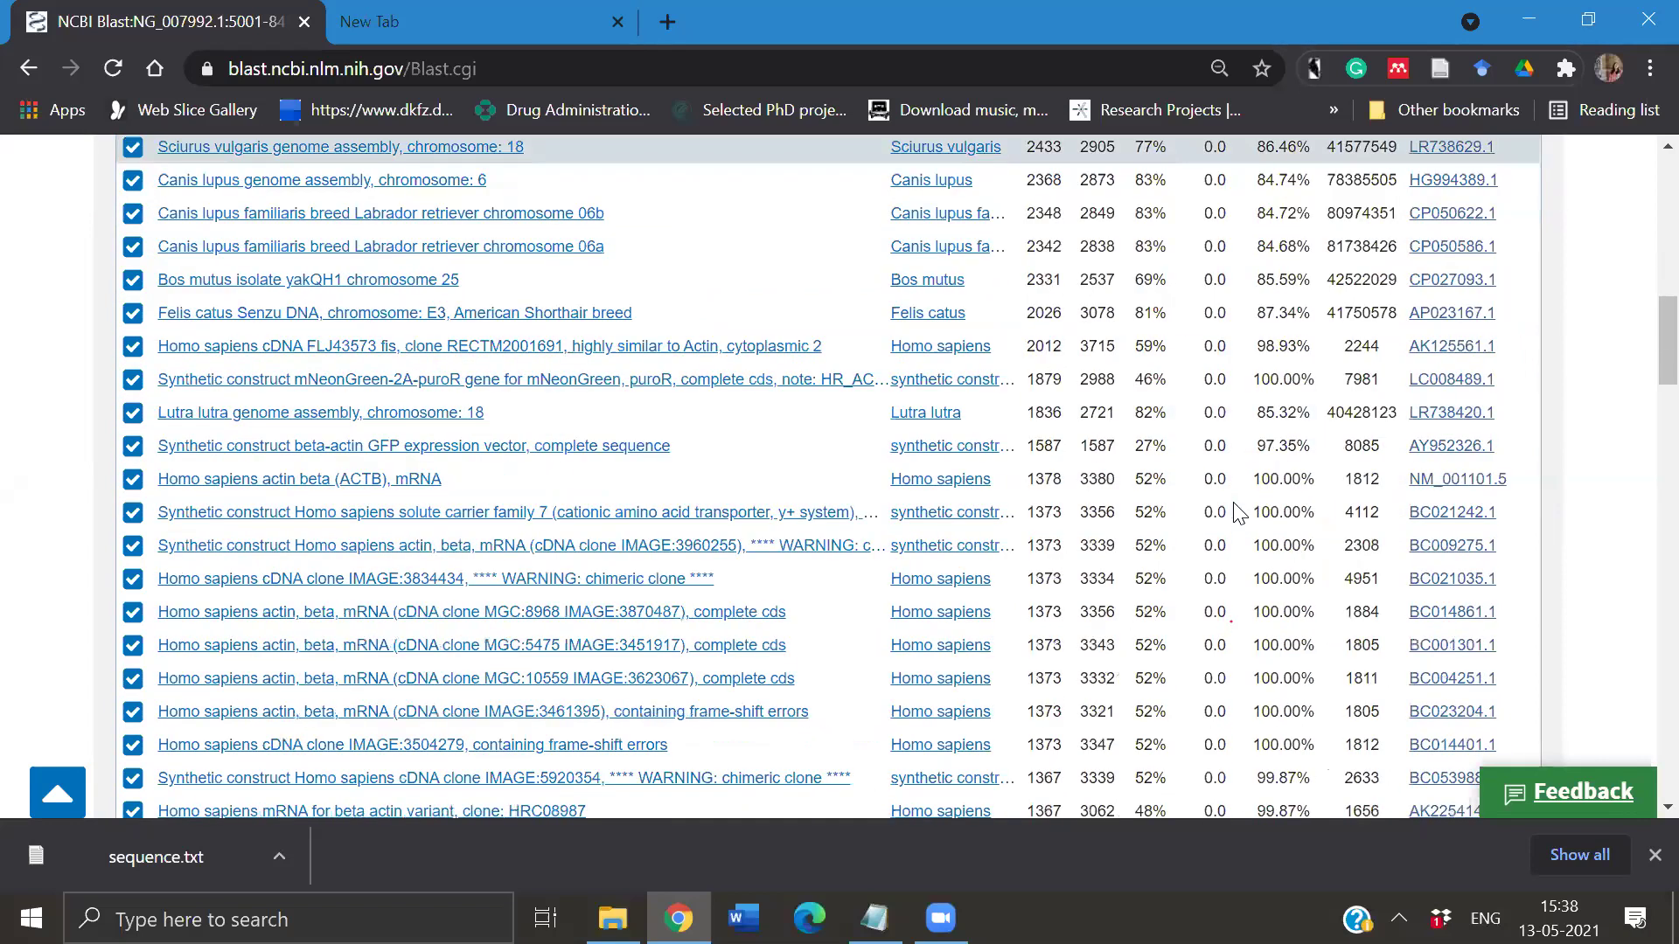
{"action": "scroll", "coordinate": [1239, 513], "scroll_direction": "down", "scroll_amount": 1}
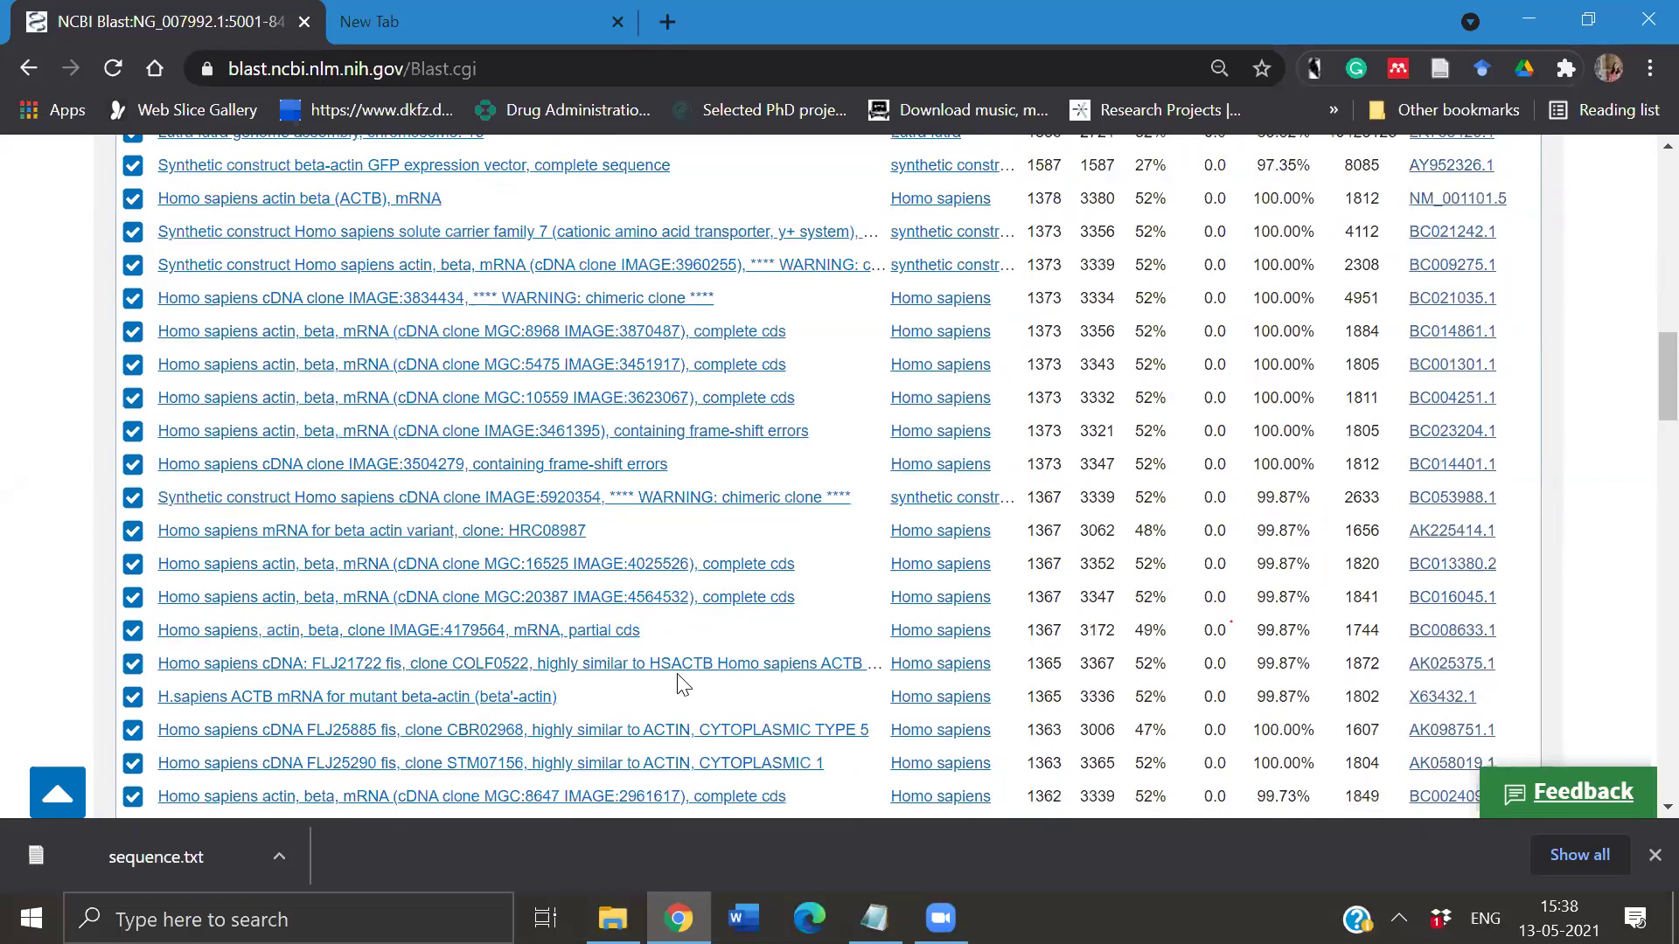
- Open the graphic summary of the BLAST results and examine the distribution of hits along the query by alignment score
{"action": "scroll", "coordinate": [397, 486], "scroll_direction": "up", "scroll_amount": 14}
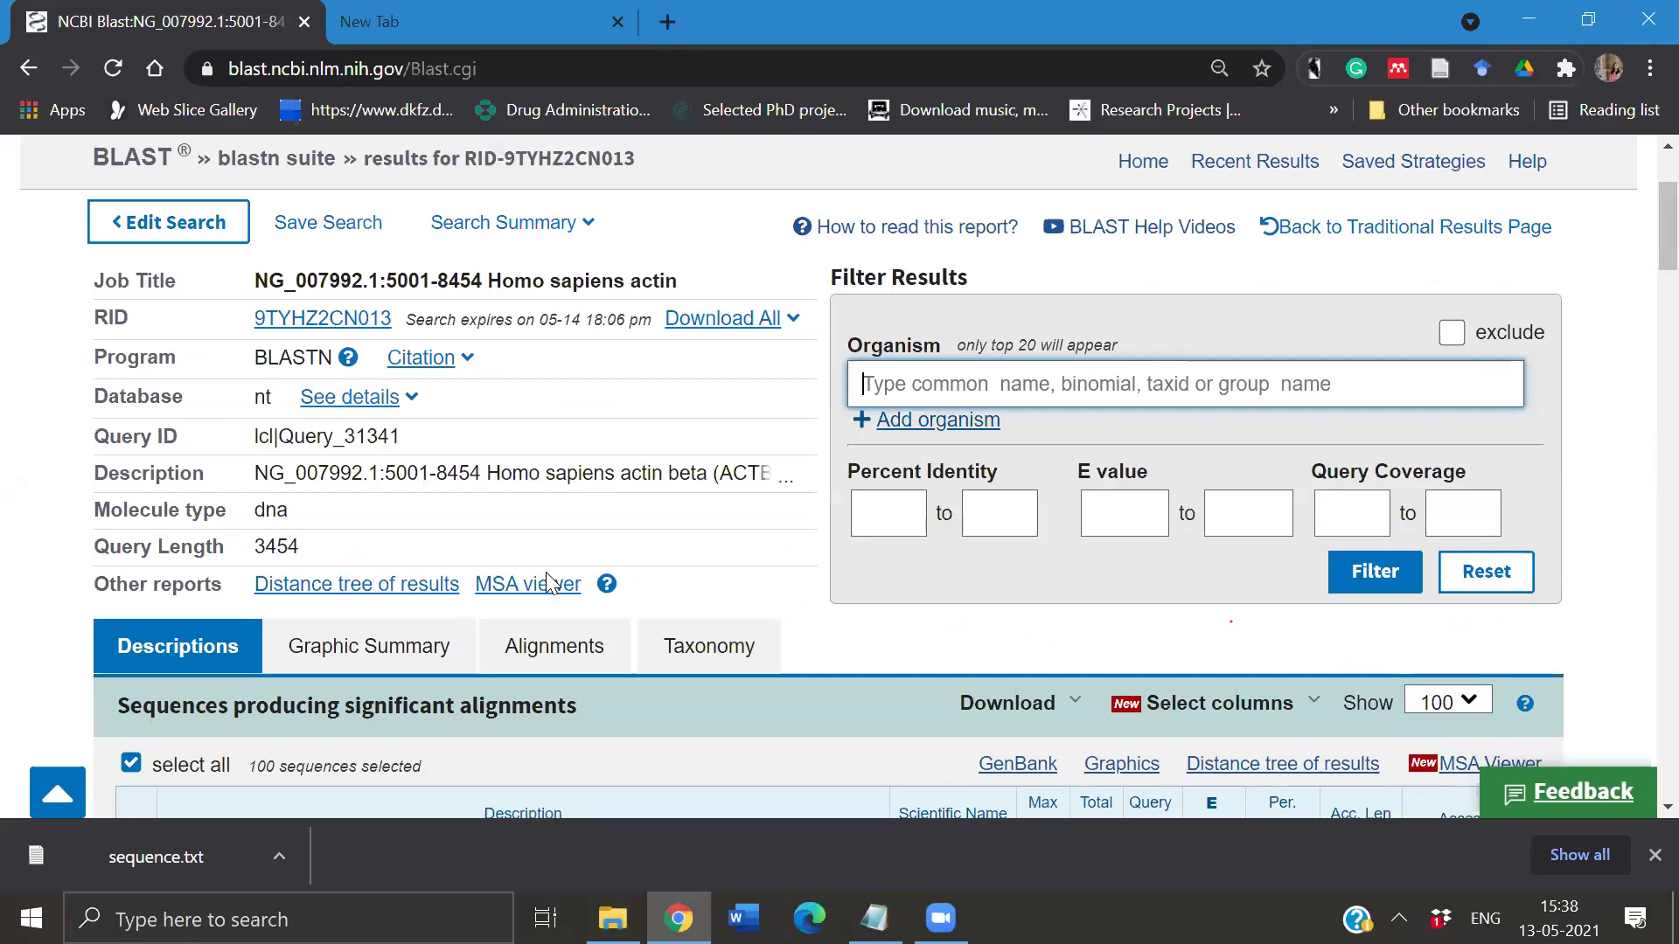
{"action": "left_click", "coordinate": [369, 646]}
{"action": "scroll", "coordinate": [545, 571], "scroll_direction": "down", "scroll_amount": 2}
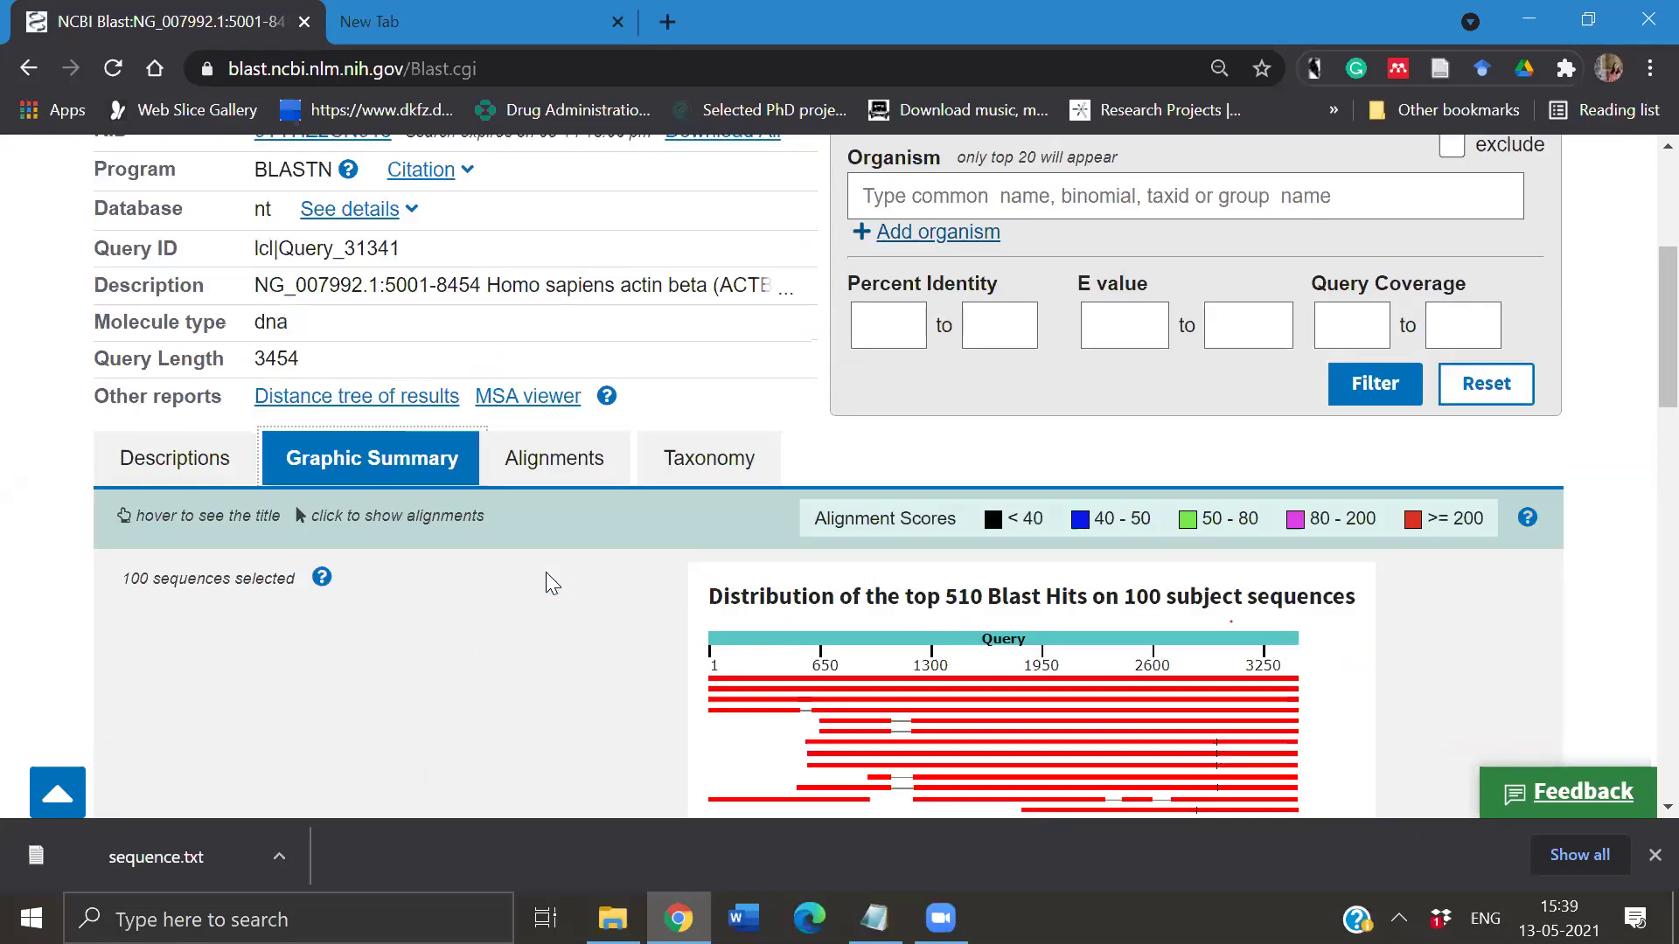
{"action": "scroll", "coordinate": [874, 323], "scroll_direction": "down", "scroll_amount": 1}
{"action": "scroll", "coordinate": [883, 322], "scroll_direction": "down", "scroll_amount": 2}
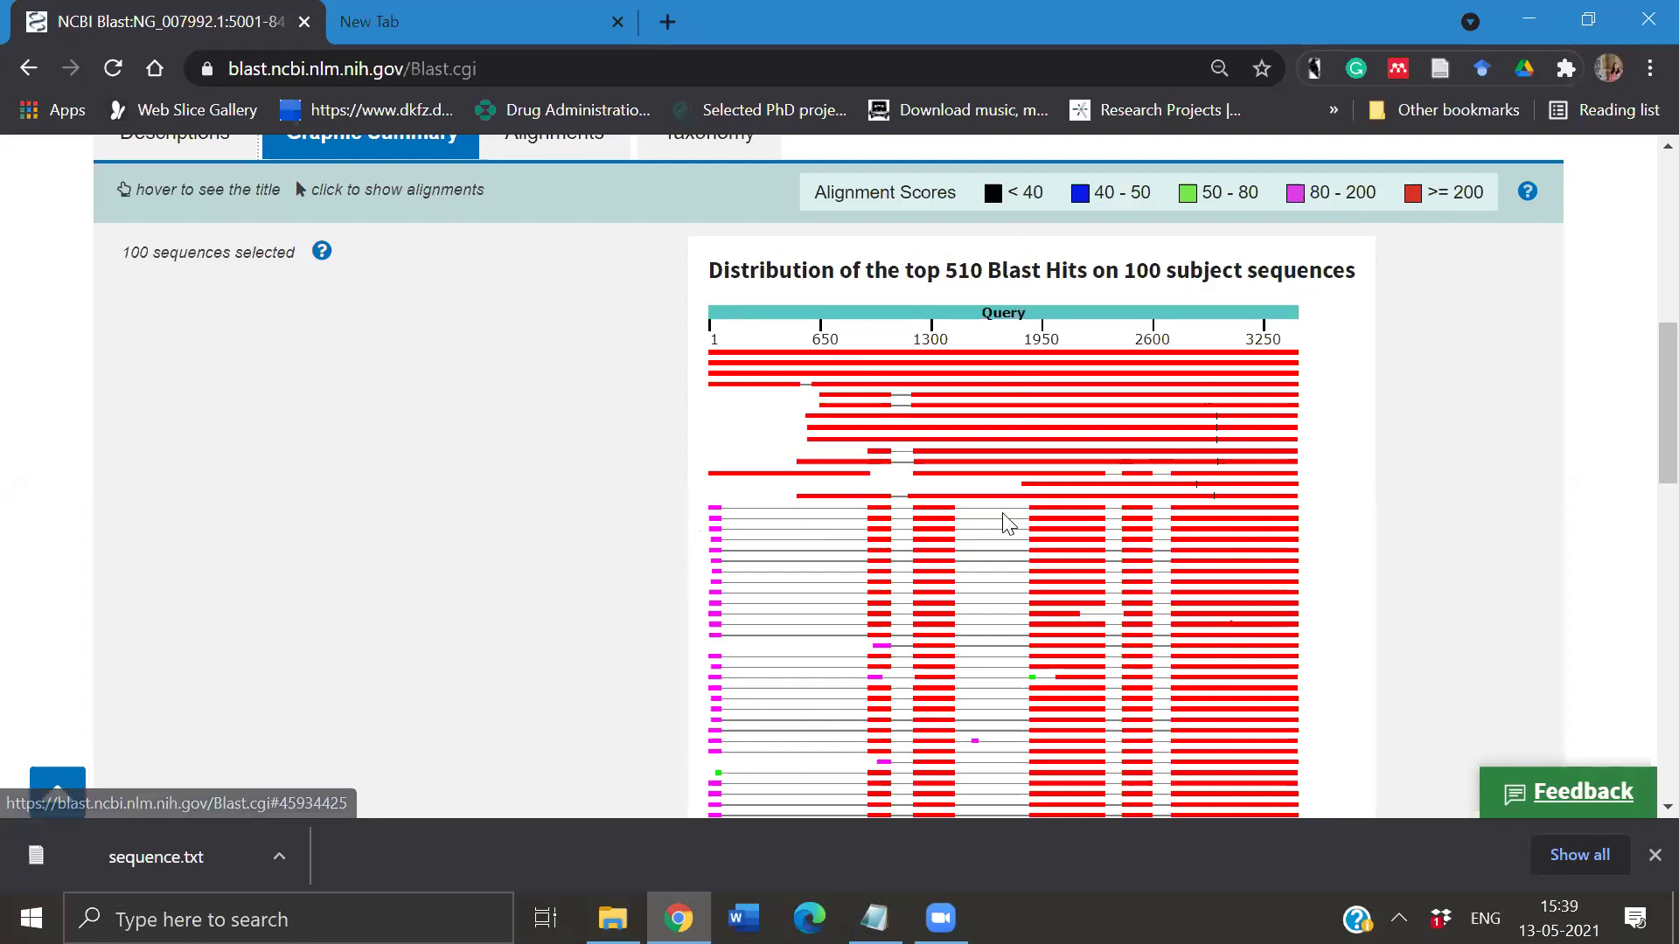
{"action": "scroll", "coordinate": [1010, 547], "scroll_direction": "down", "scroll_amount": 8}
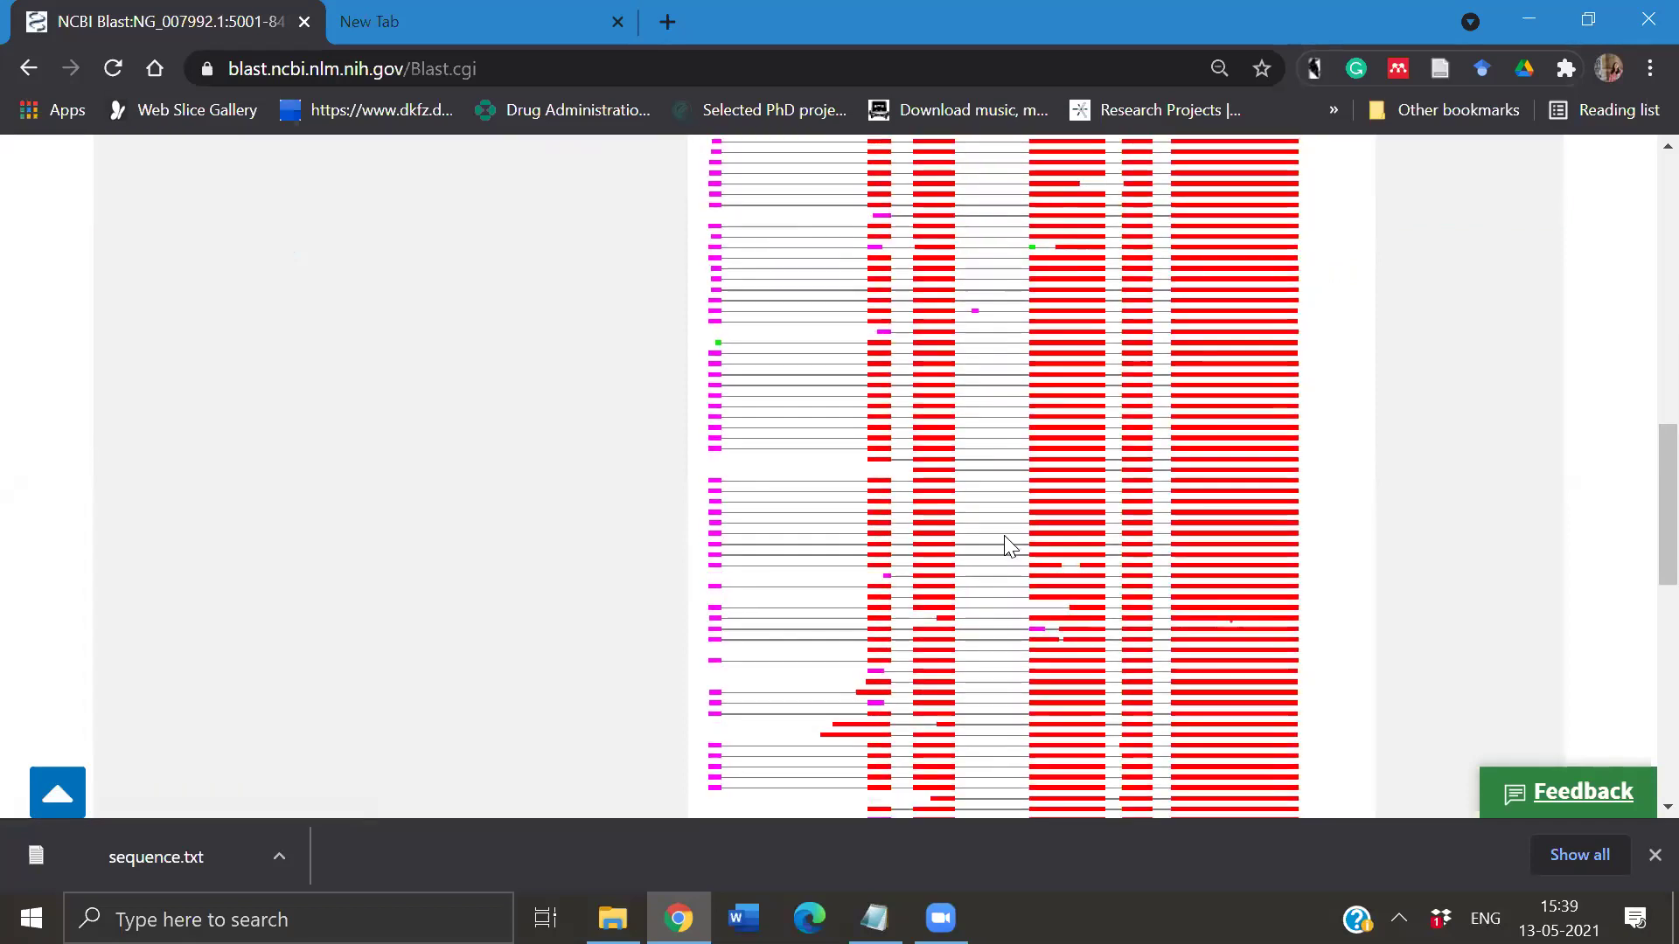
{"action": "scroll", "coordinate": [1010, 547], "scroll_direction": "down", "scroll_amount": 2}
{"action": "scroll", "coordinate": [1006, 536], "scroll_direction": "up", "scroll_amount": 10}
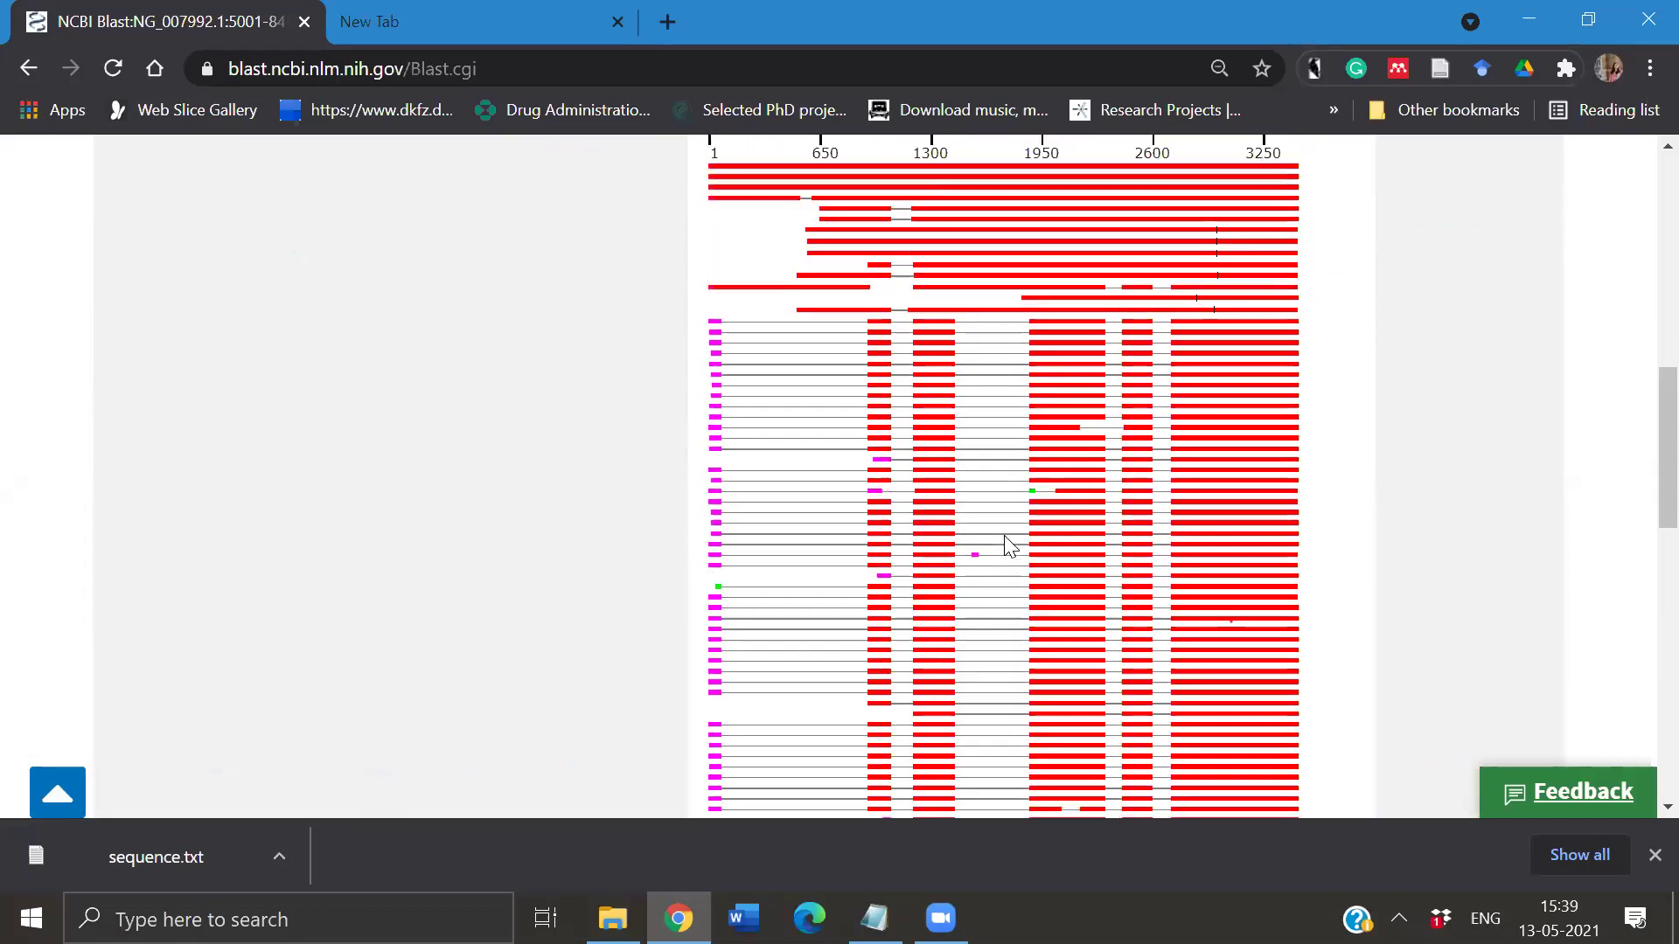
{"action": "scroll", "coordinate": [1007, 535], "scroll_direction": "up", "scroll_amount": 3}
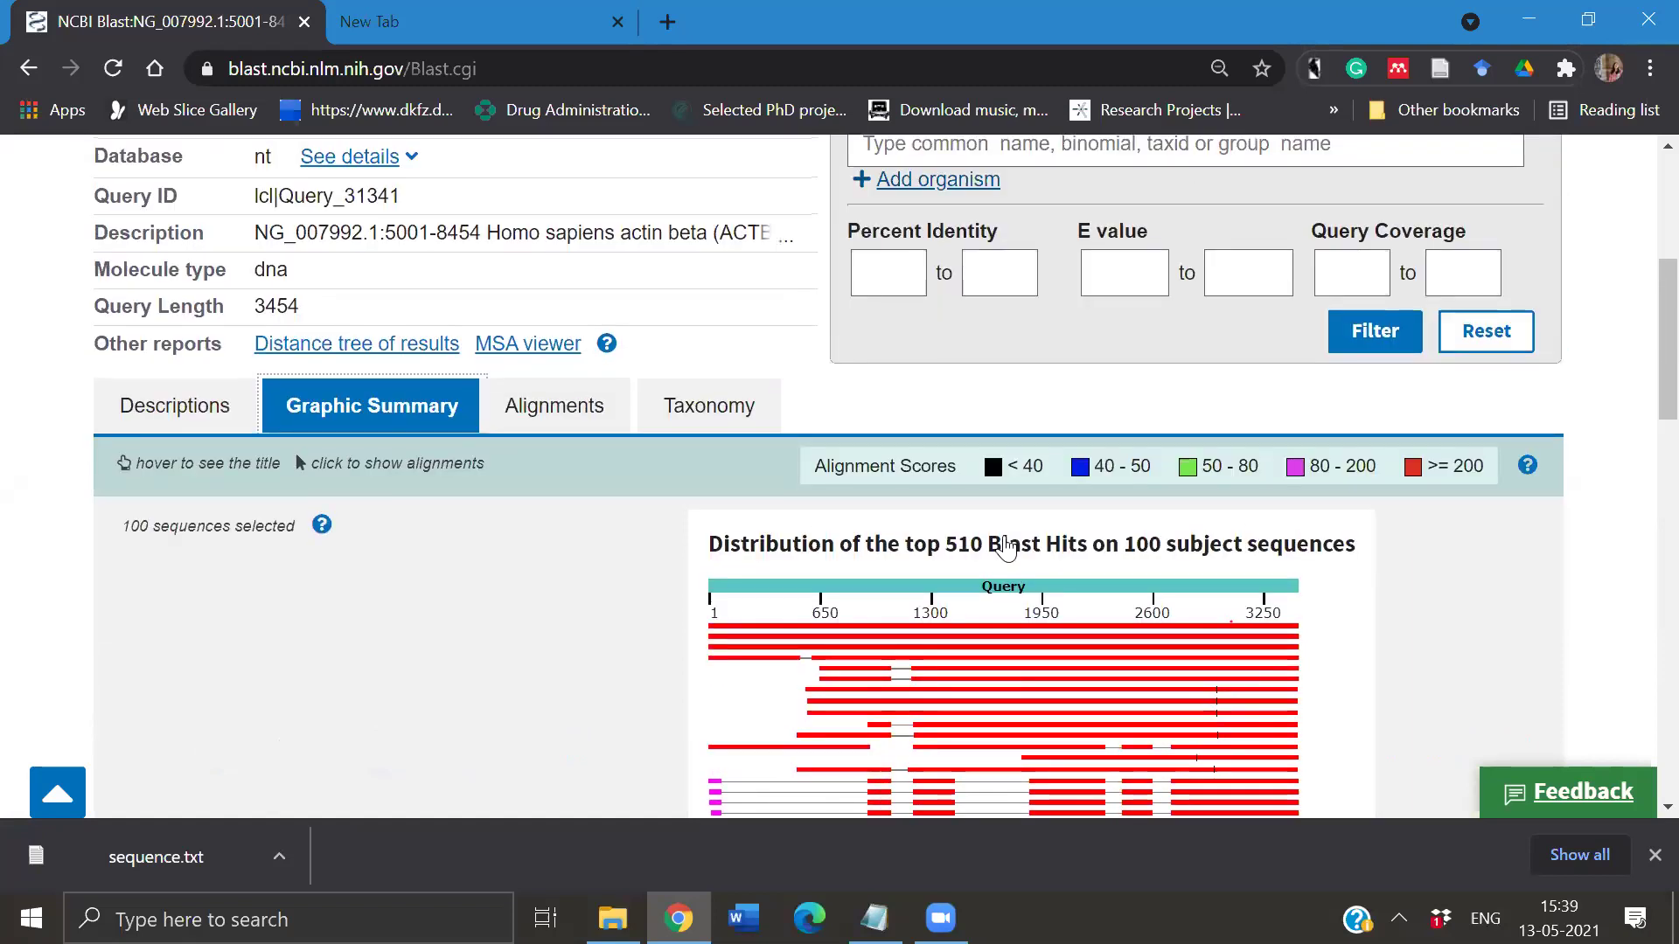
{"action": "scroll", "coordinate": [993, 543], "scroll_direction": "down", "scroll_amount": 1}
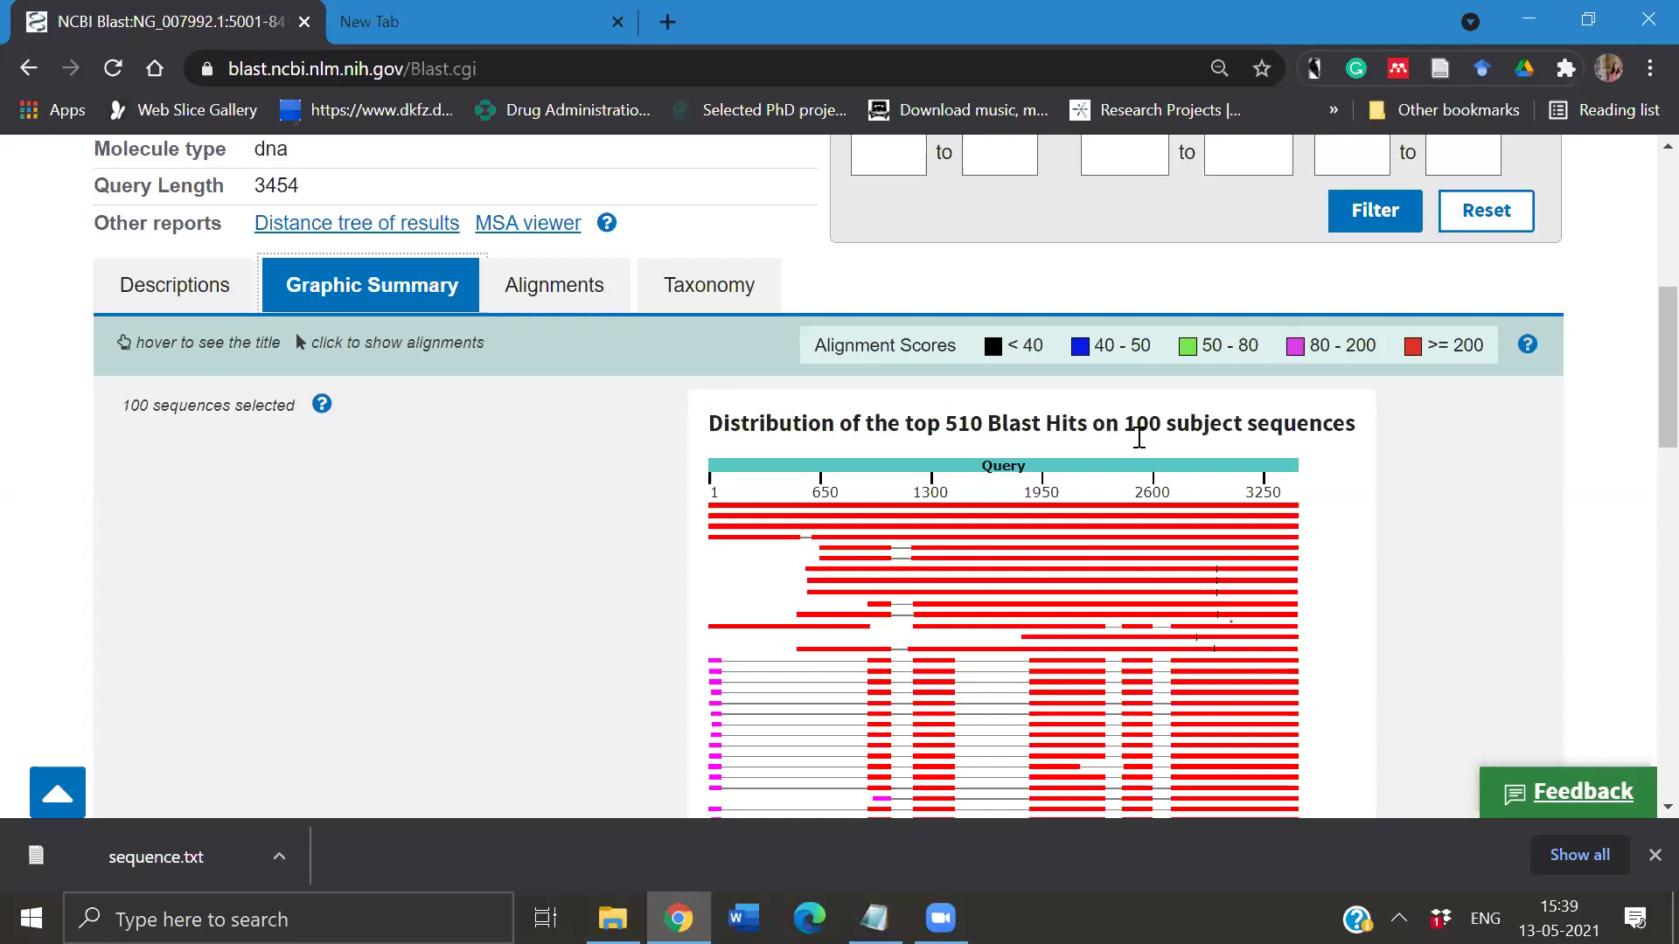
{"action": "scroll", "coordinate": [1140, 529], "scroll_direction": "down", "scroll_amount": 10}
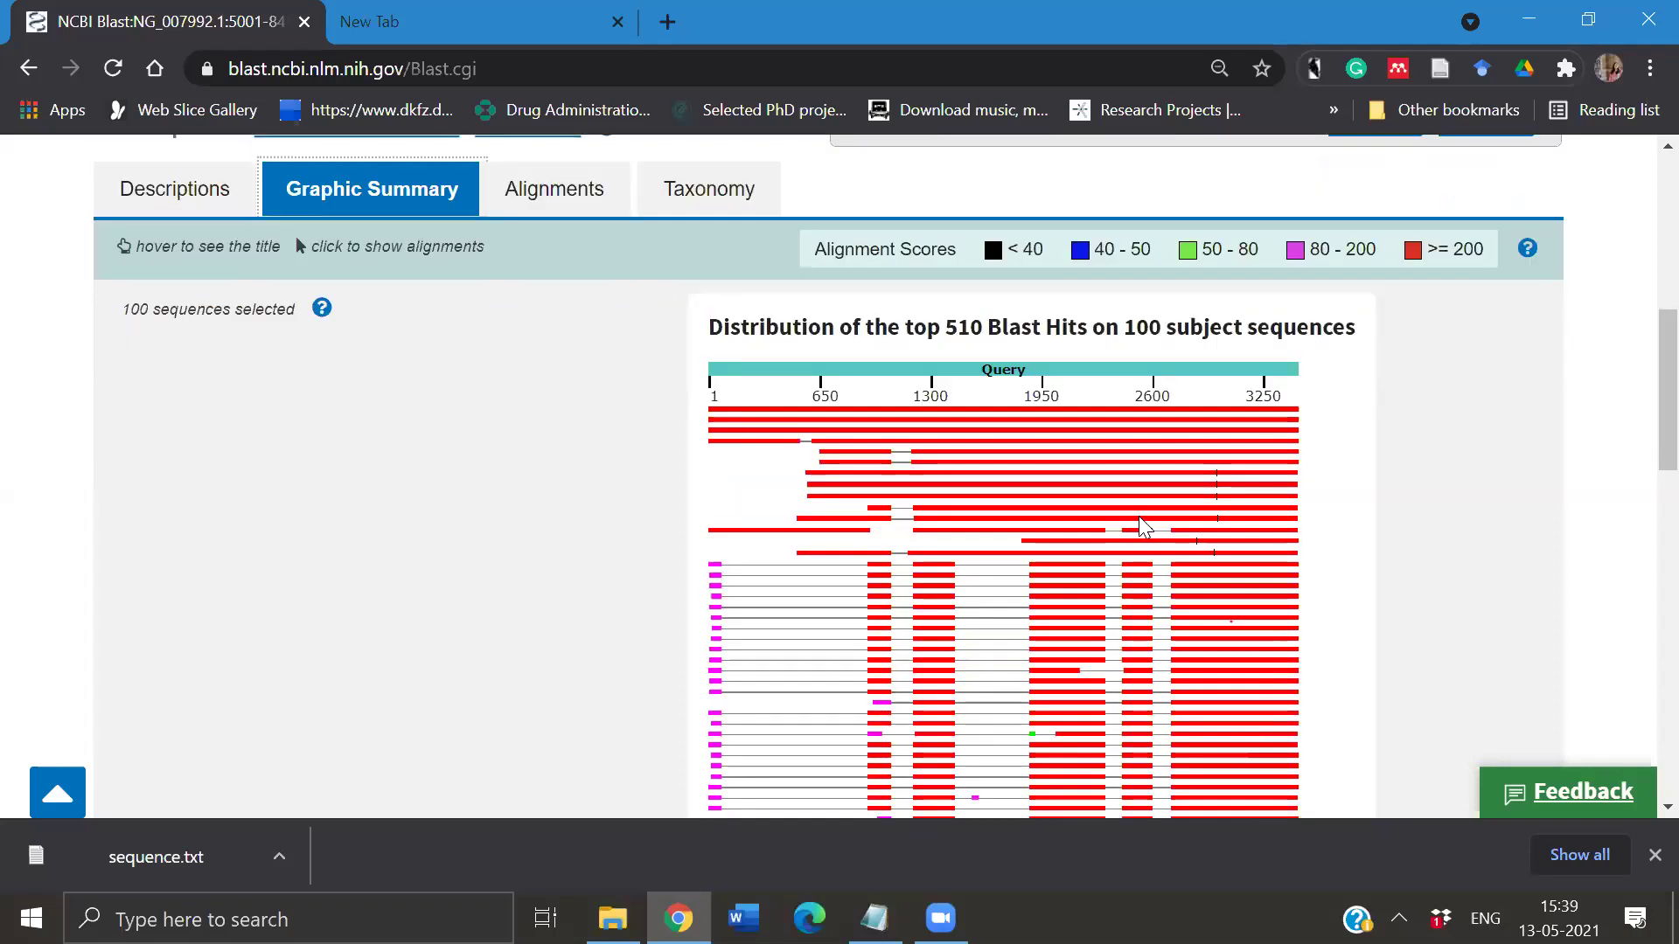
{"action": "scroll", "coordinate": [1135, 537], "scroll_direction": "up", "scroll_amount": 10}
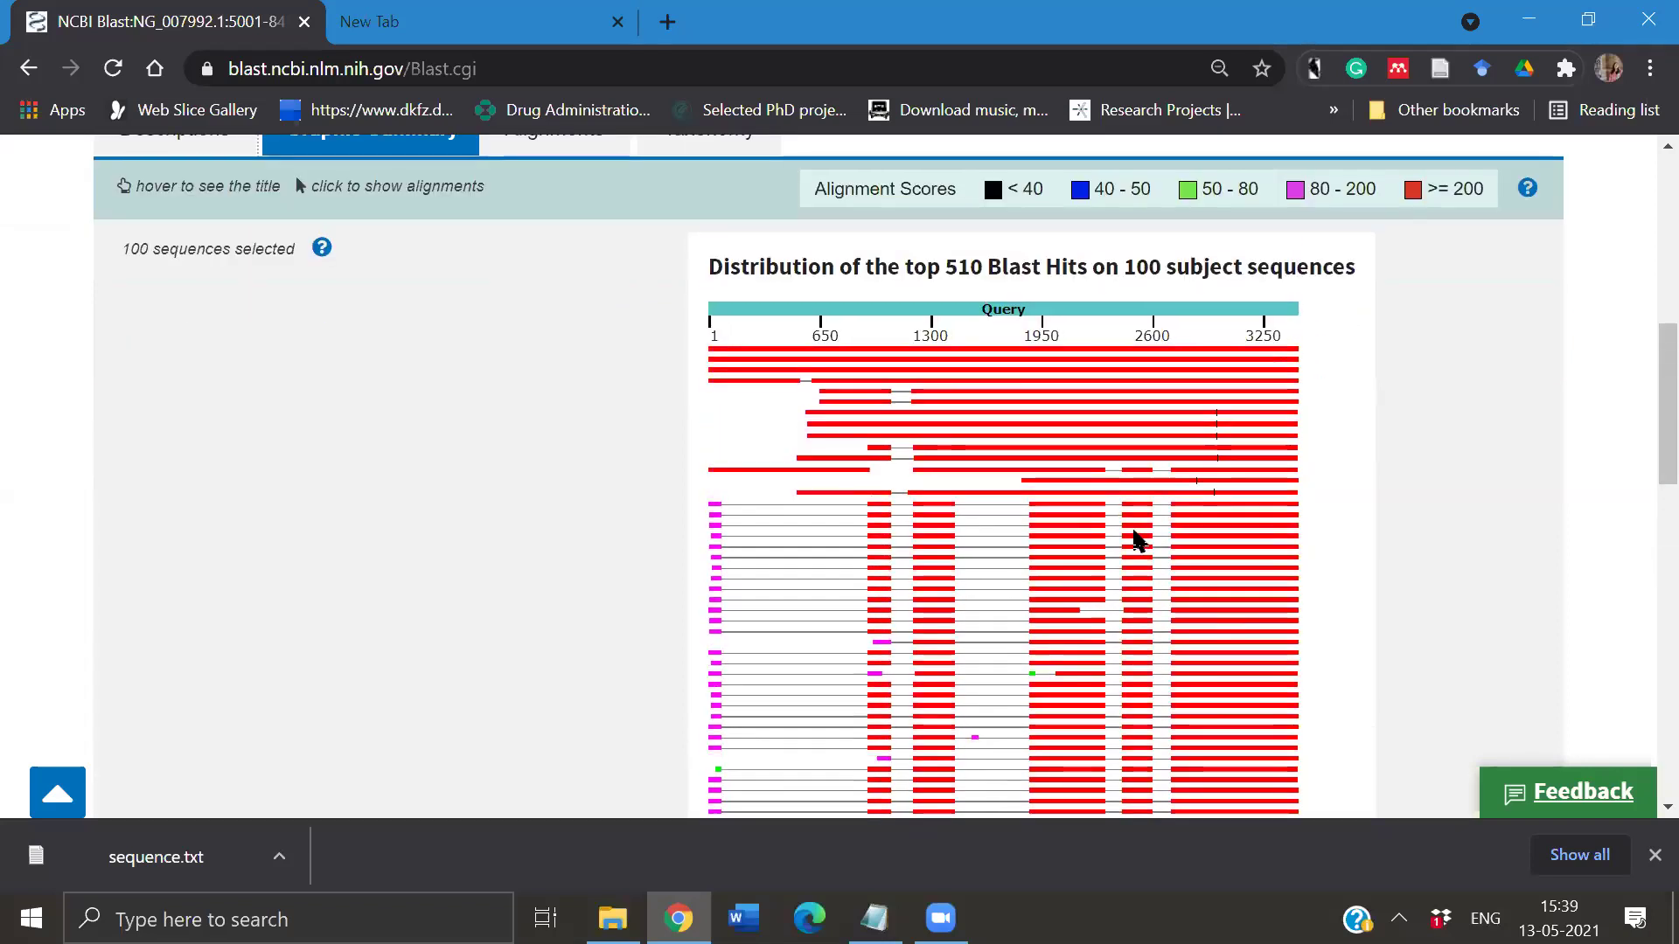
- Open the pairwise alignments and examine how the query lines up with the first matching Homo sapiens sequences
{"action": "scroll", "coordinate": [604, 385], "scroll_direction": "up", "scroll_amount": 1}
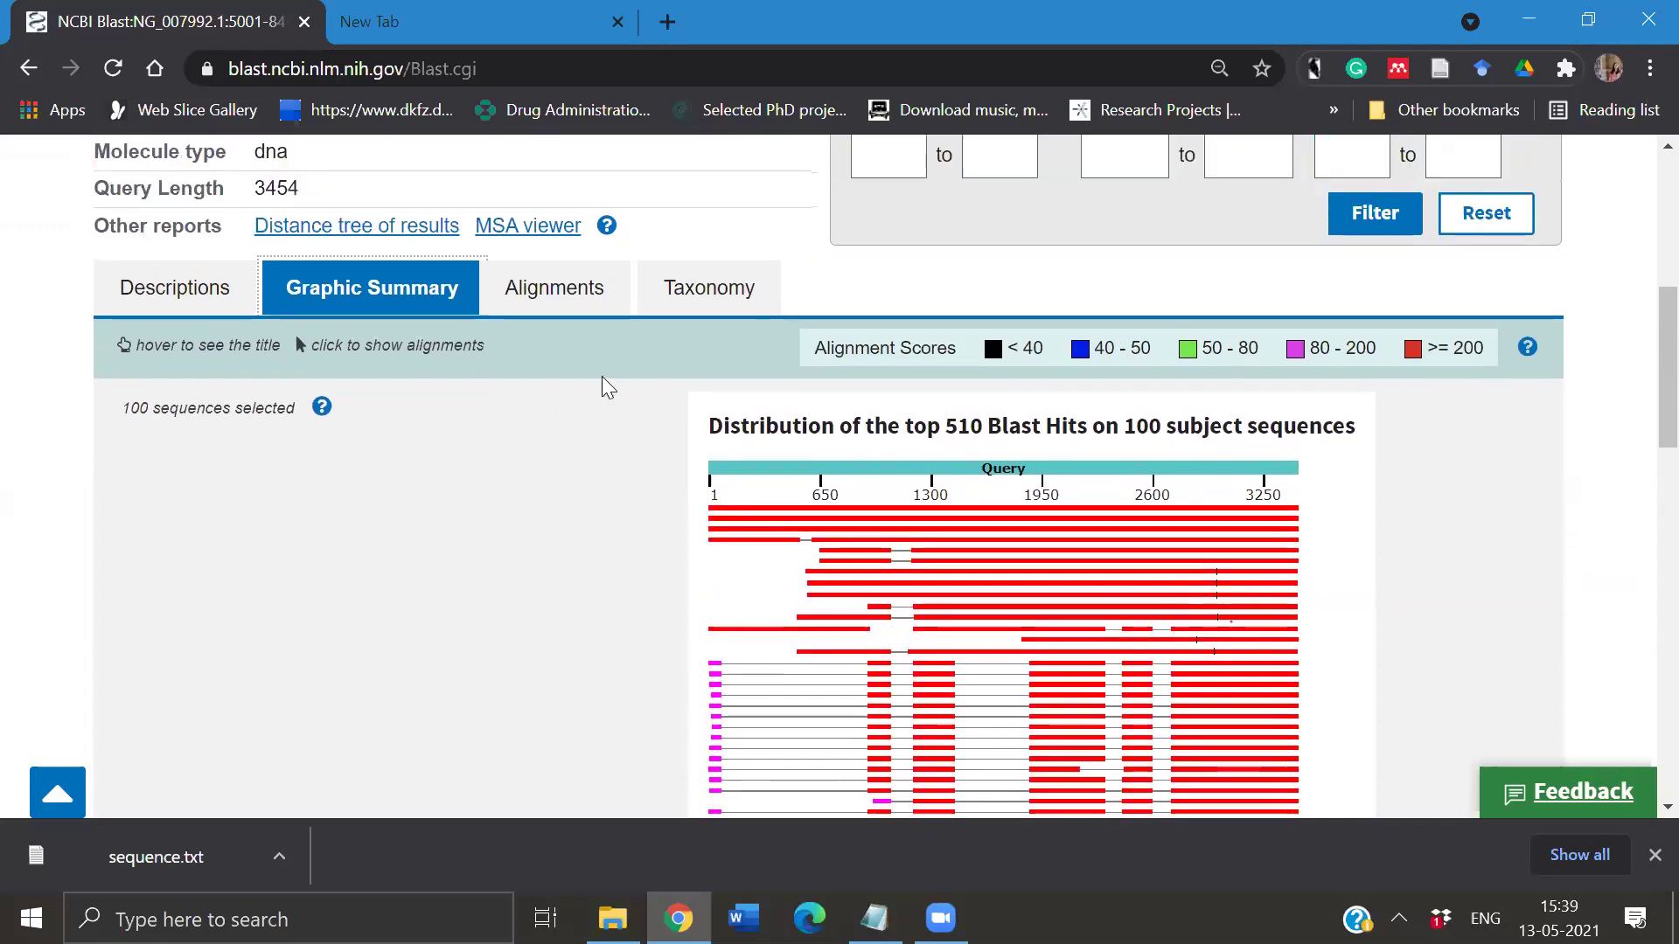
{"action": "left_click", "coordinate": [558, 313]}
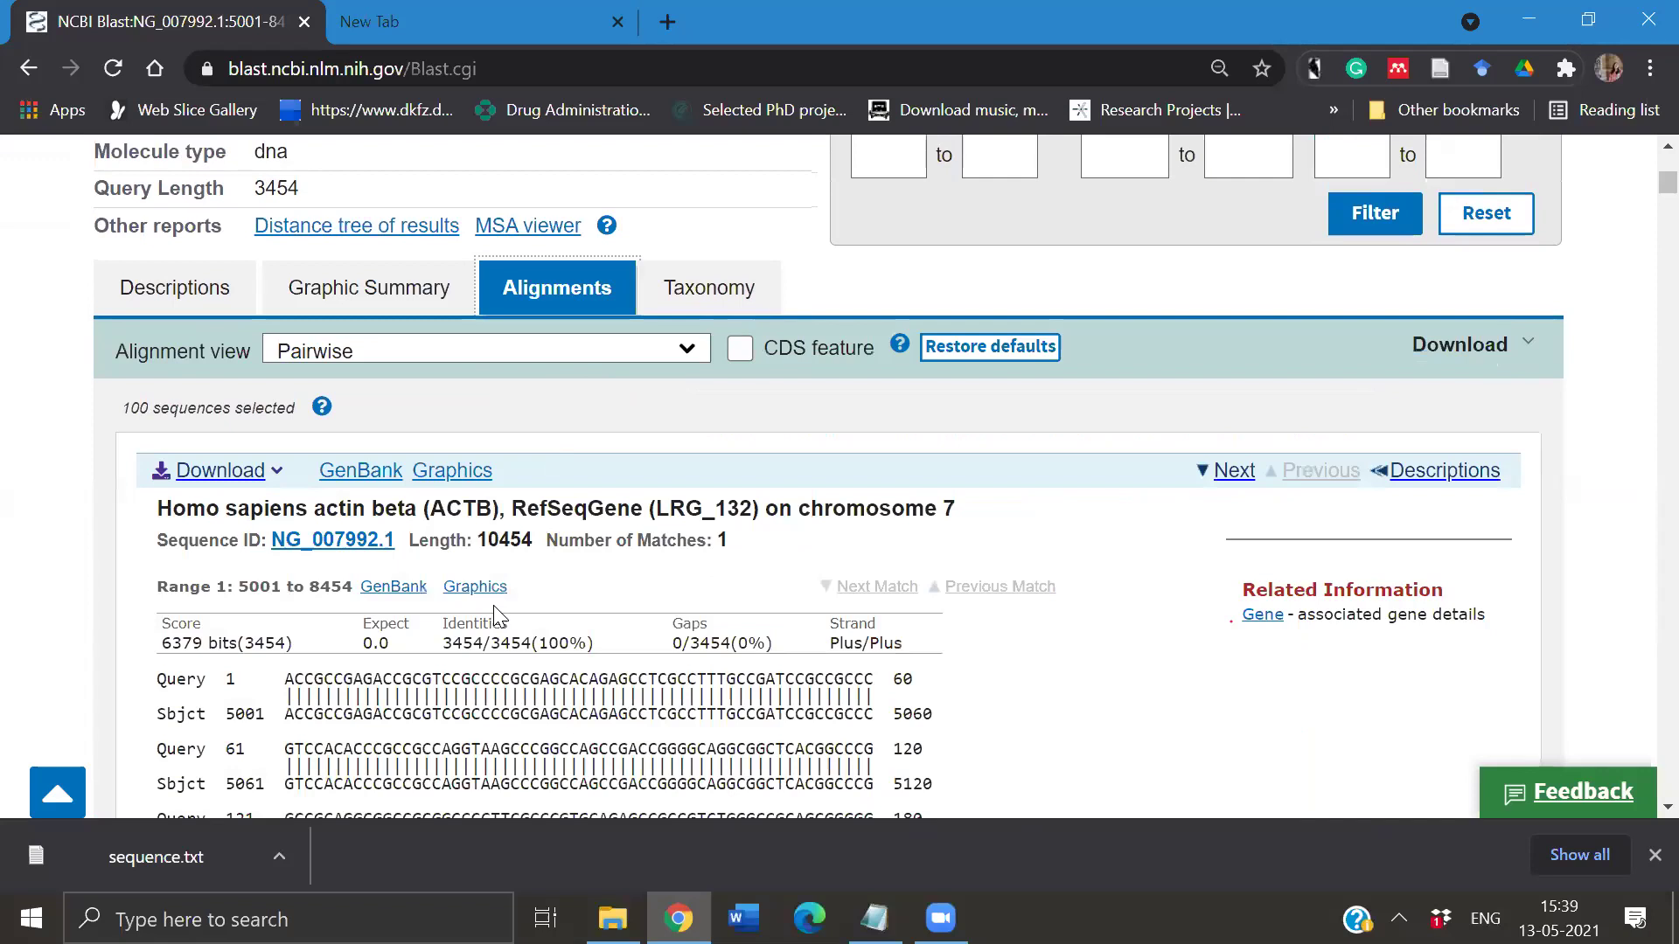
{"action": "scroll", "coordinate": [497, 618], "scroll_direction": "down", "scroll_amount": 2}
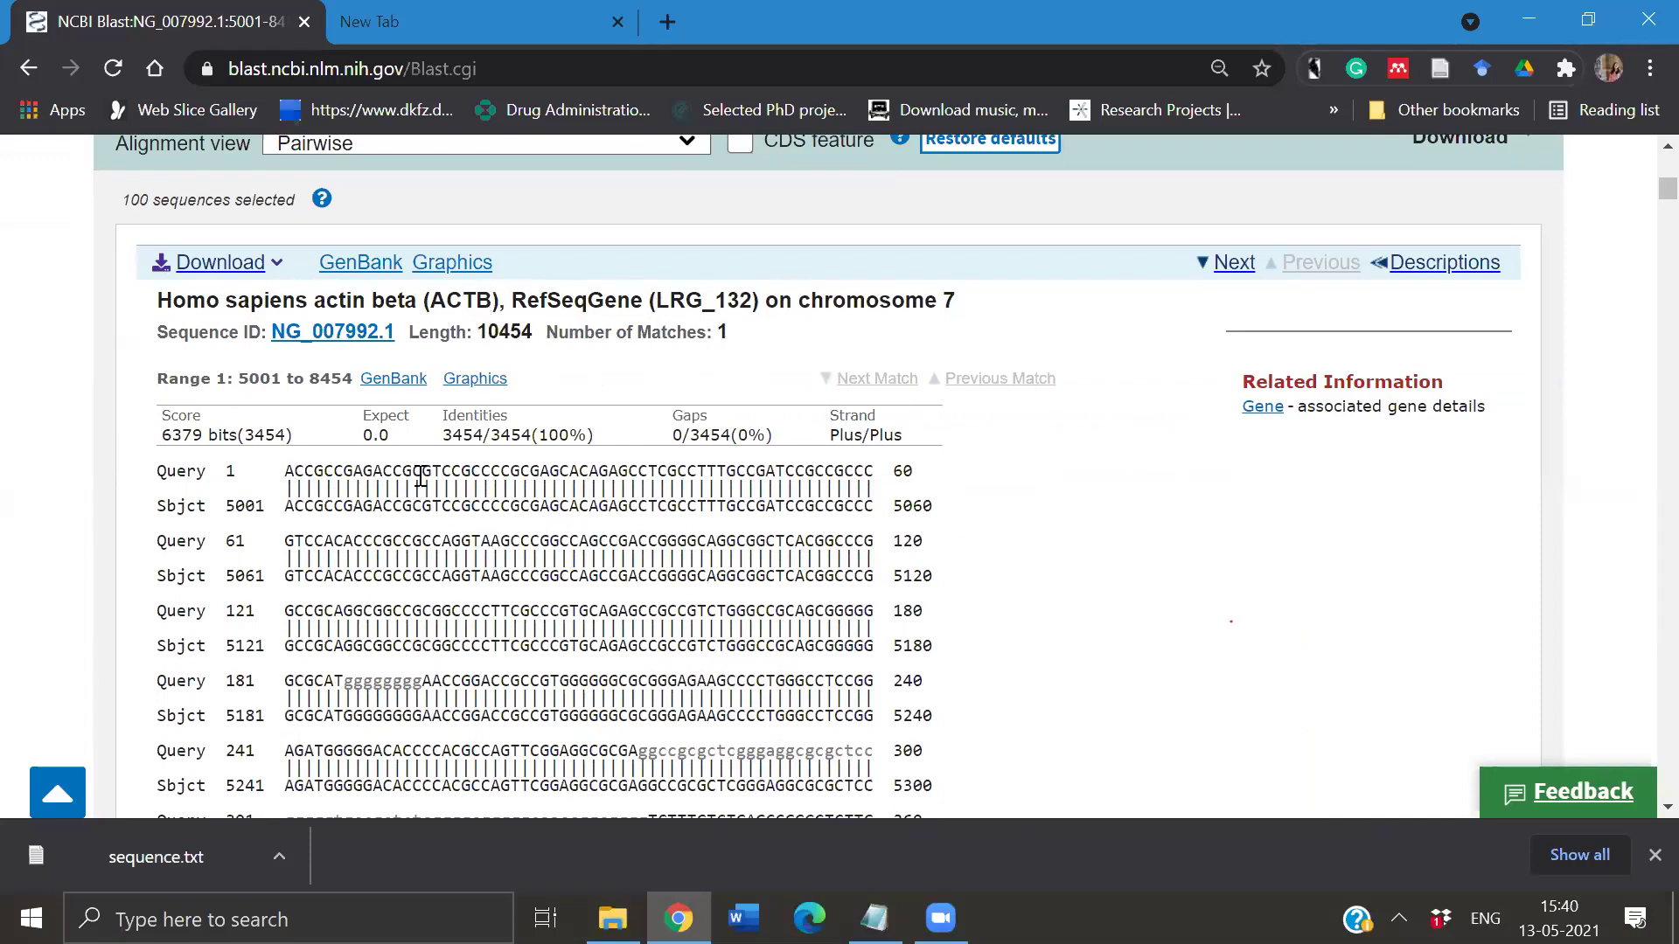
{"action": "scroll", "coordinate": [423, 531], "scroll_direction": "down", "scroll_amount": 15}
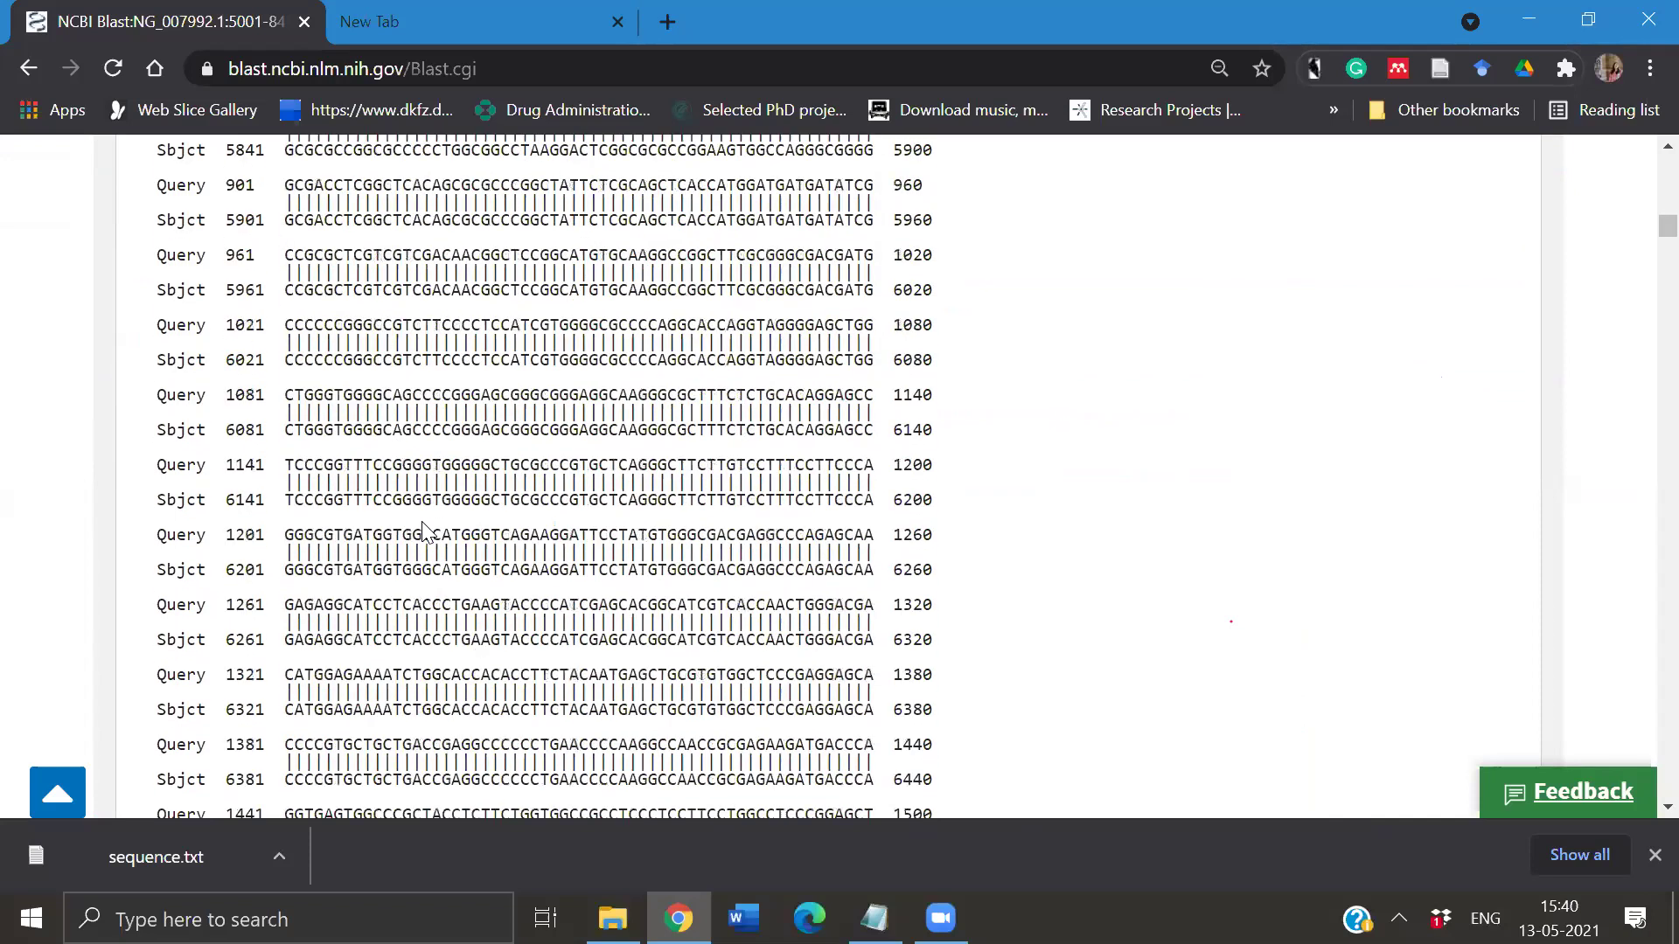
{"action": "scroll", "coordinate": [424, 532], "scroll_direction": "down", "scroll_amount": 8}
{"action": "scroll", "coordinate": [423, 532], "scroll_direction": "down", "scroll_amount": 20}
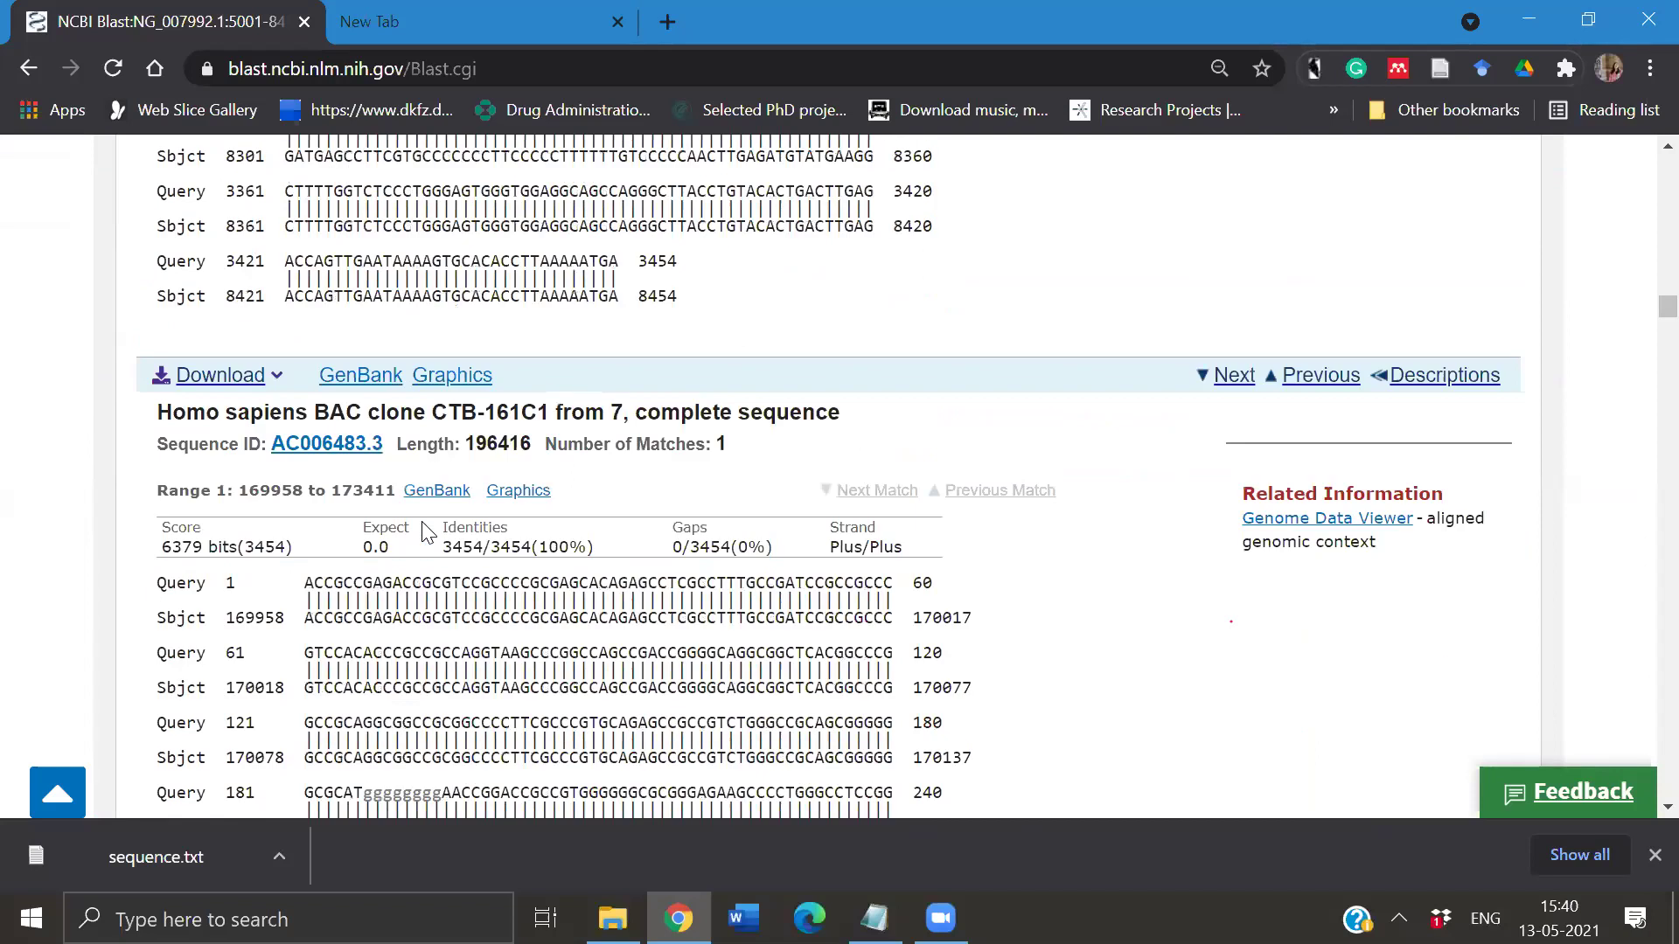
{"action": "scroll", "coordinate": [424, 531], "scroll_direction": "up", "scroll_amount": 20}
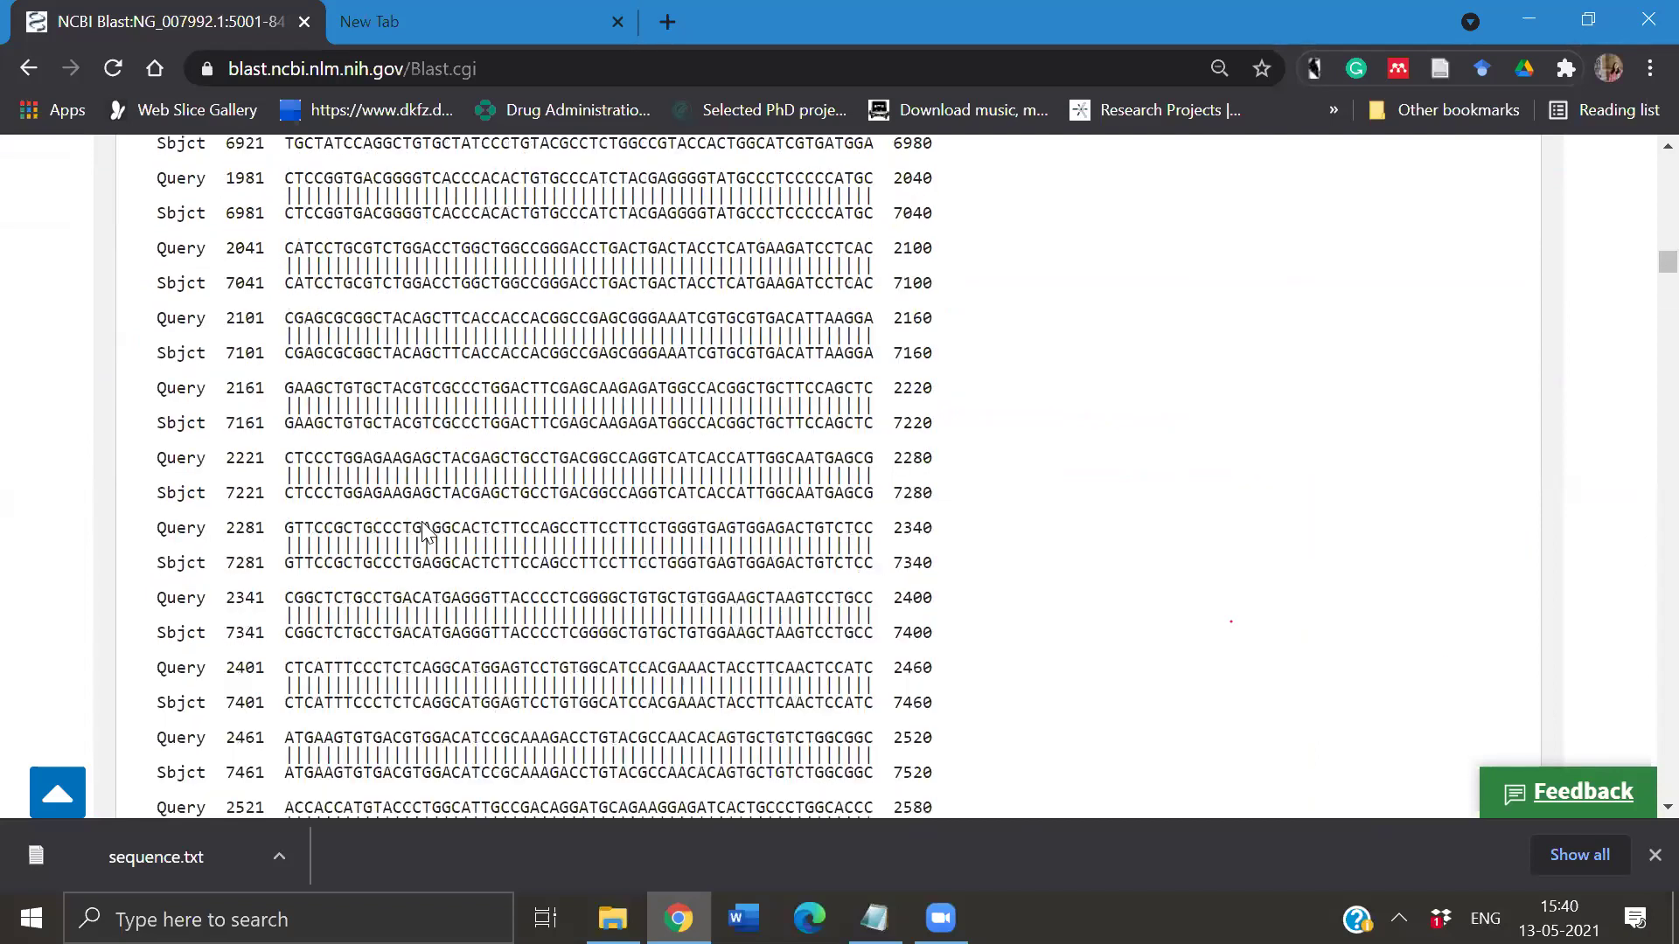
{"action": "scroll", "coordinate": [429, 664], "scroll_direction": "down", "scroll_amount": 1}
- Open the taxonomy results and examine the Lineage and Organism reports of the matching sequences
{"action": "scroll", "coordinate": [428, 664], "scroll_direction": "down", "scroll_amount": 6}
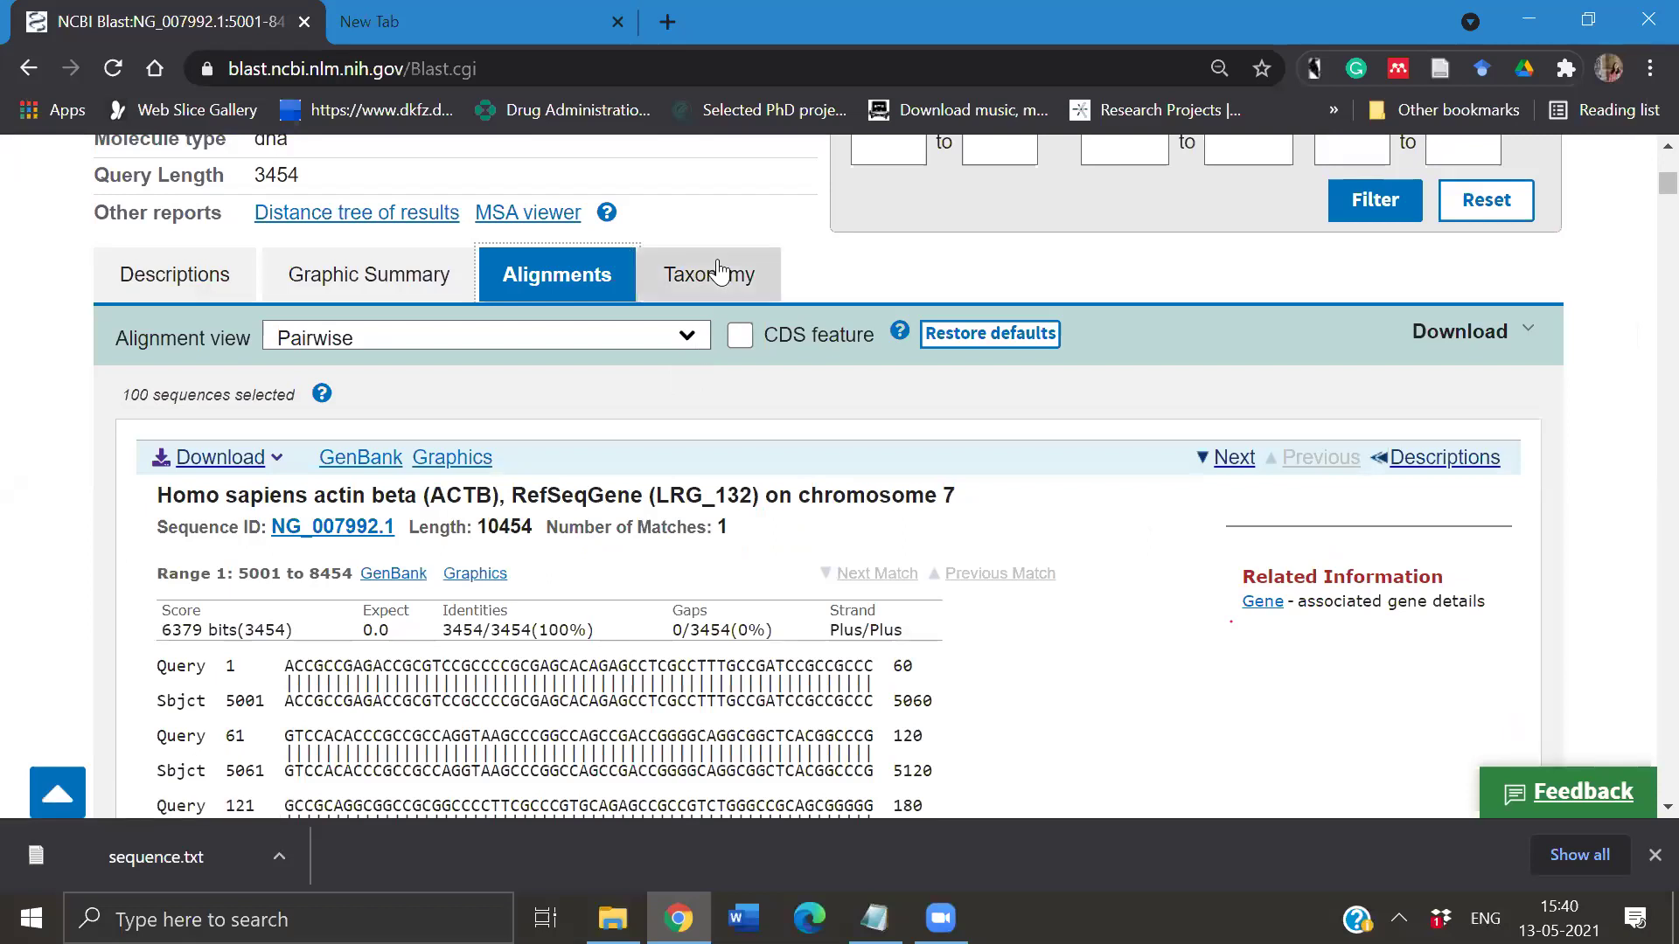
{"action": "left_click", "coordinate": [719, 273]}
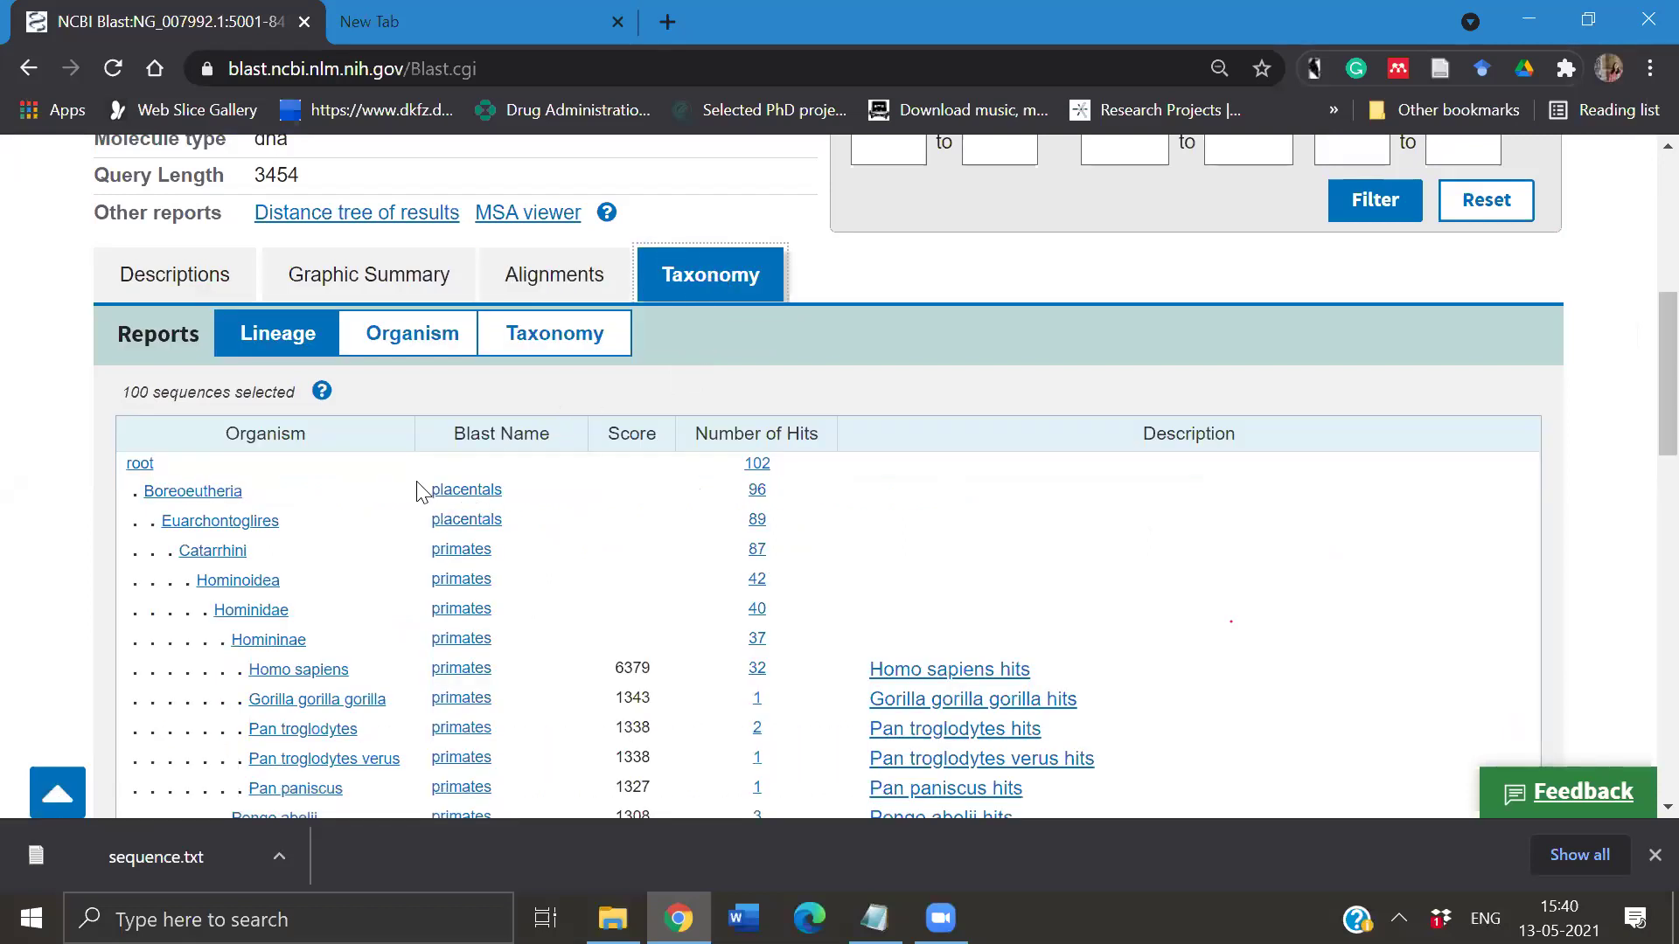
{"action": "scroll", "coordinate": [423, 487], "scroll_direction": "down", "scroll_amount": 2}
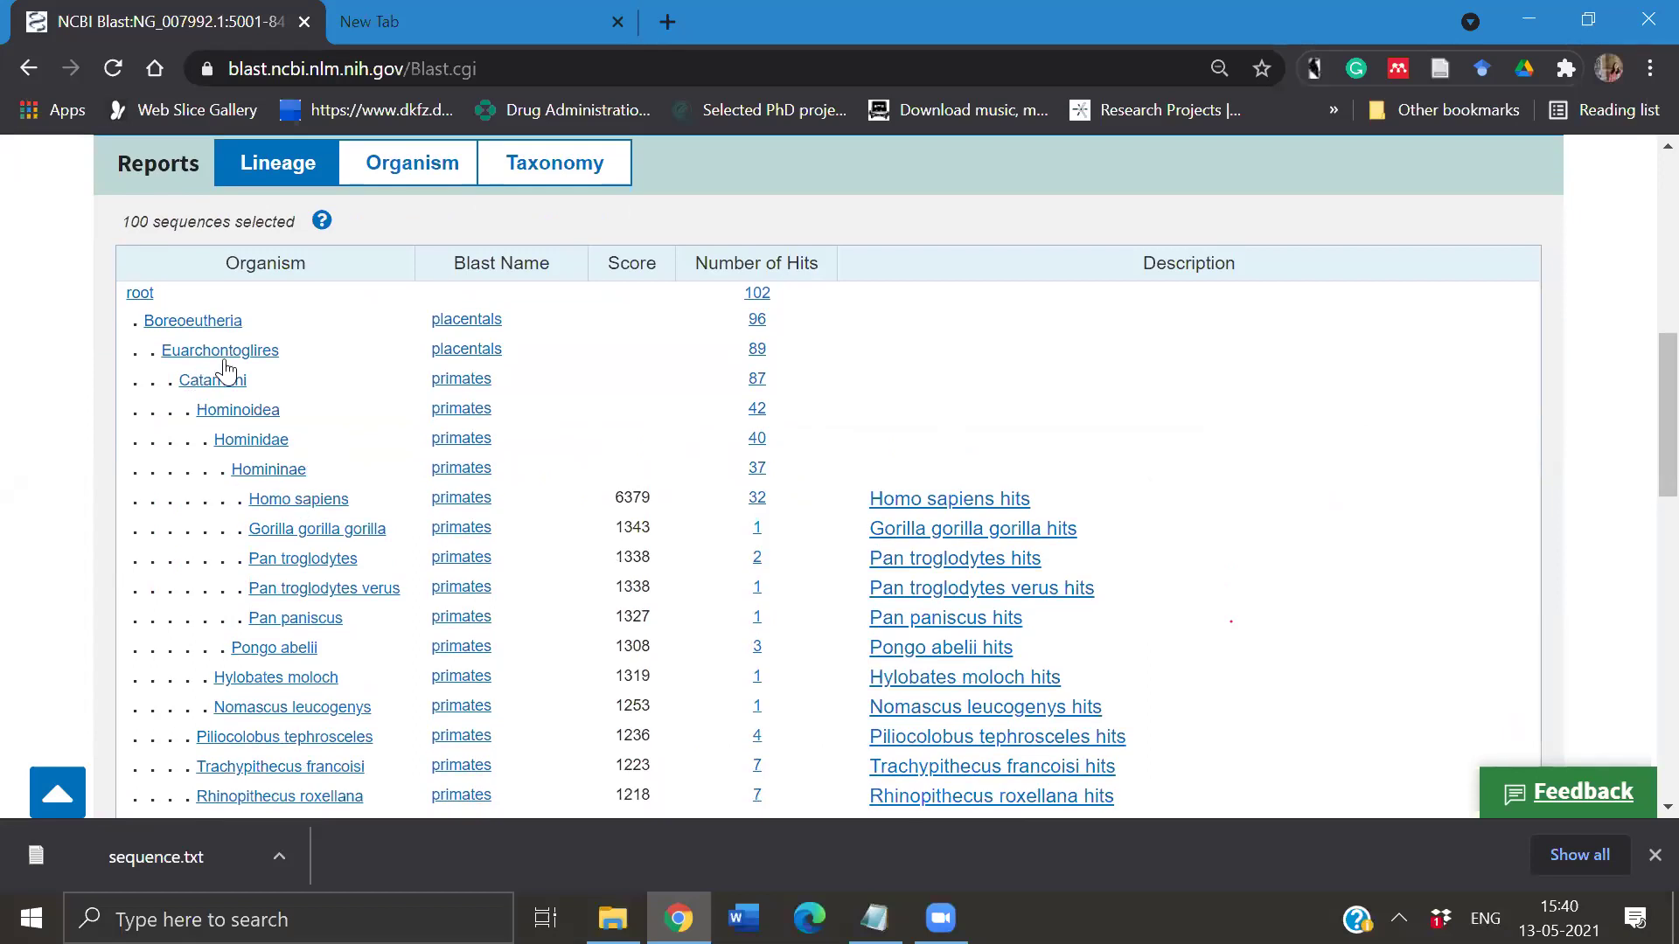
{"action": "left_click", "coordinate": [423, 186]}
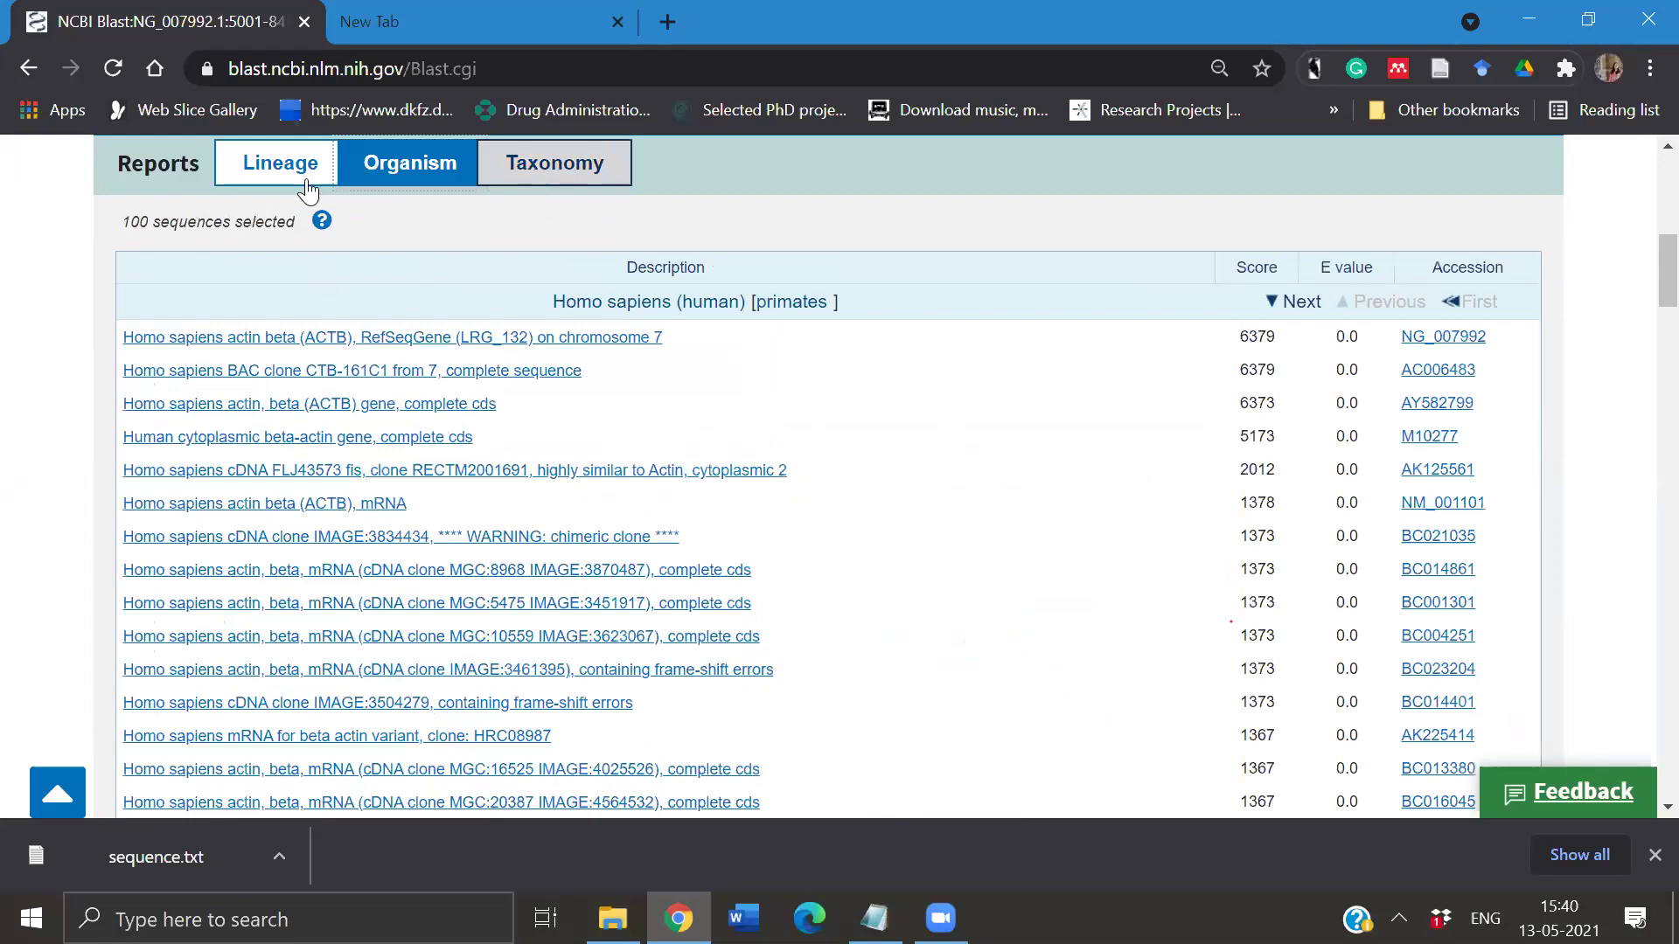
{"action": "left_click", "coordinate": [306, 180]}
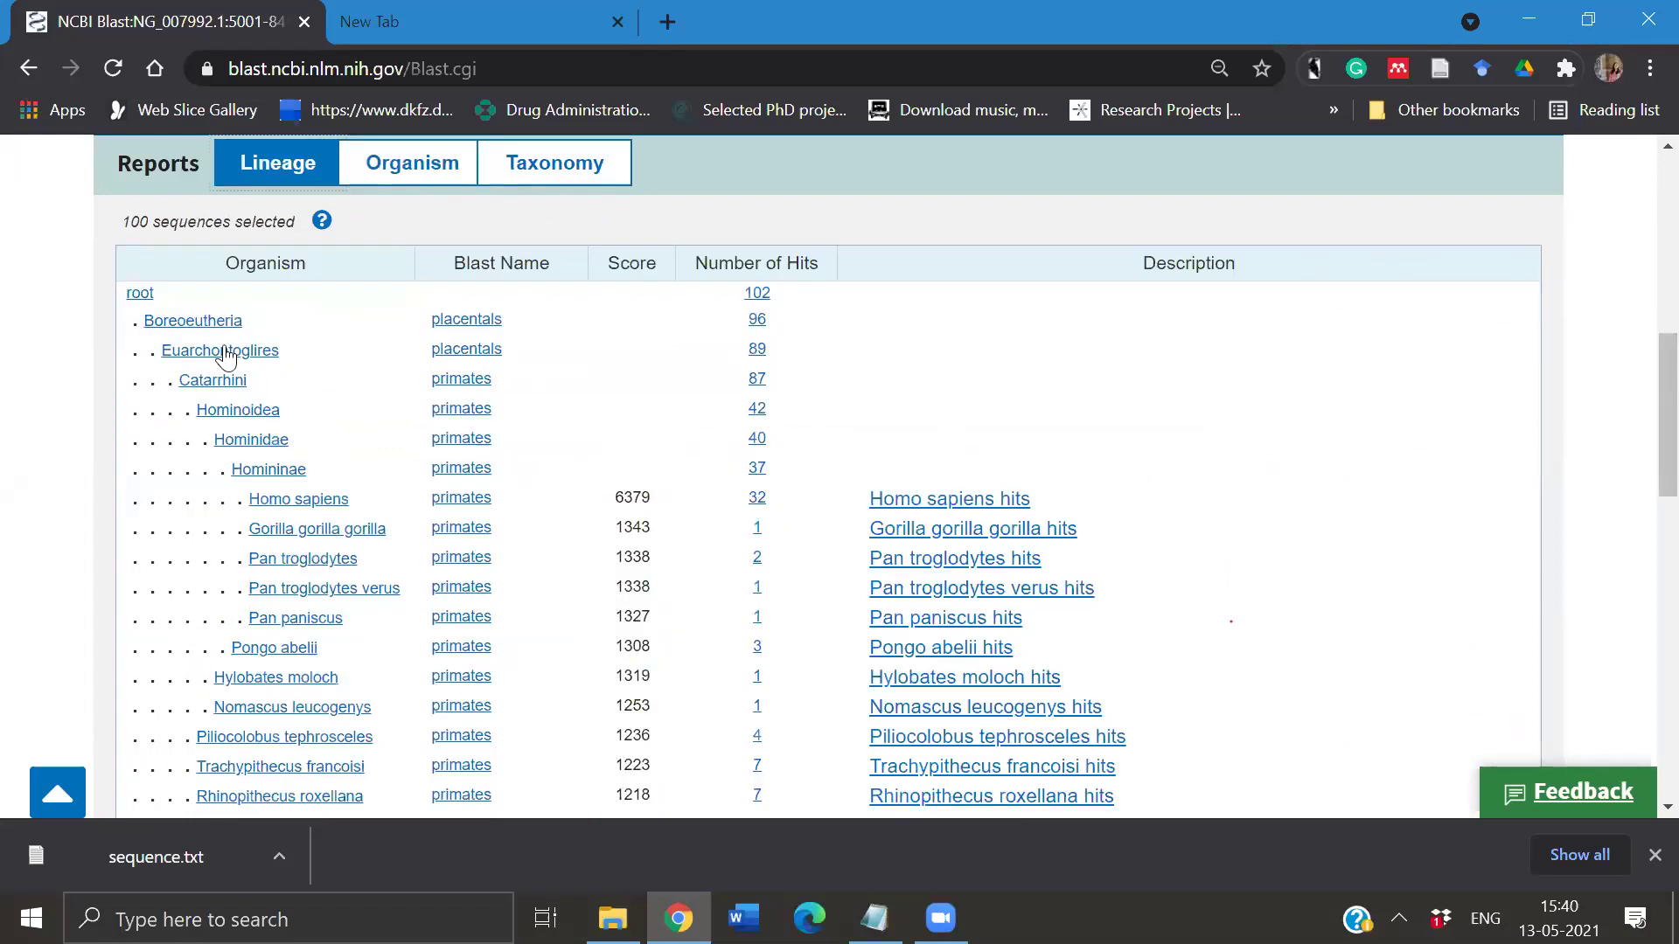
{"action": "scroll", "coordinate": [271, 568], "scroll_direction": "down", "scroll_amount": 2}
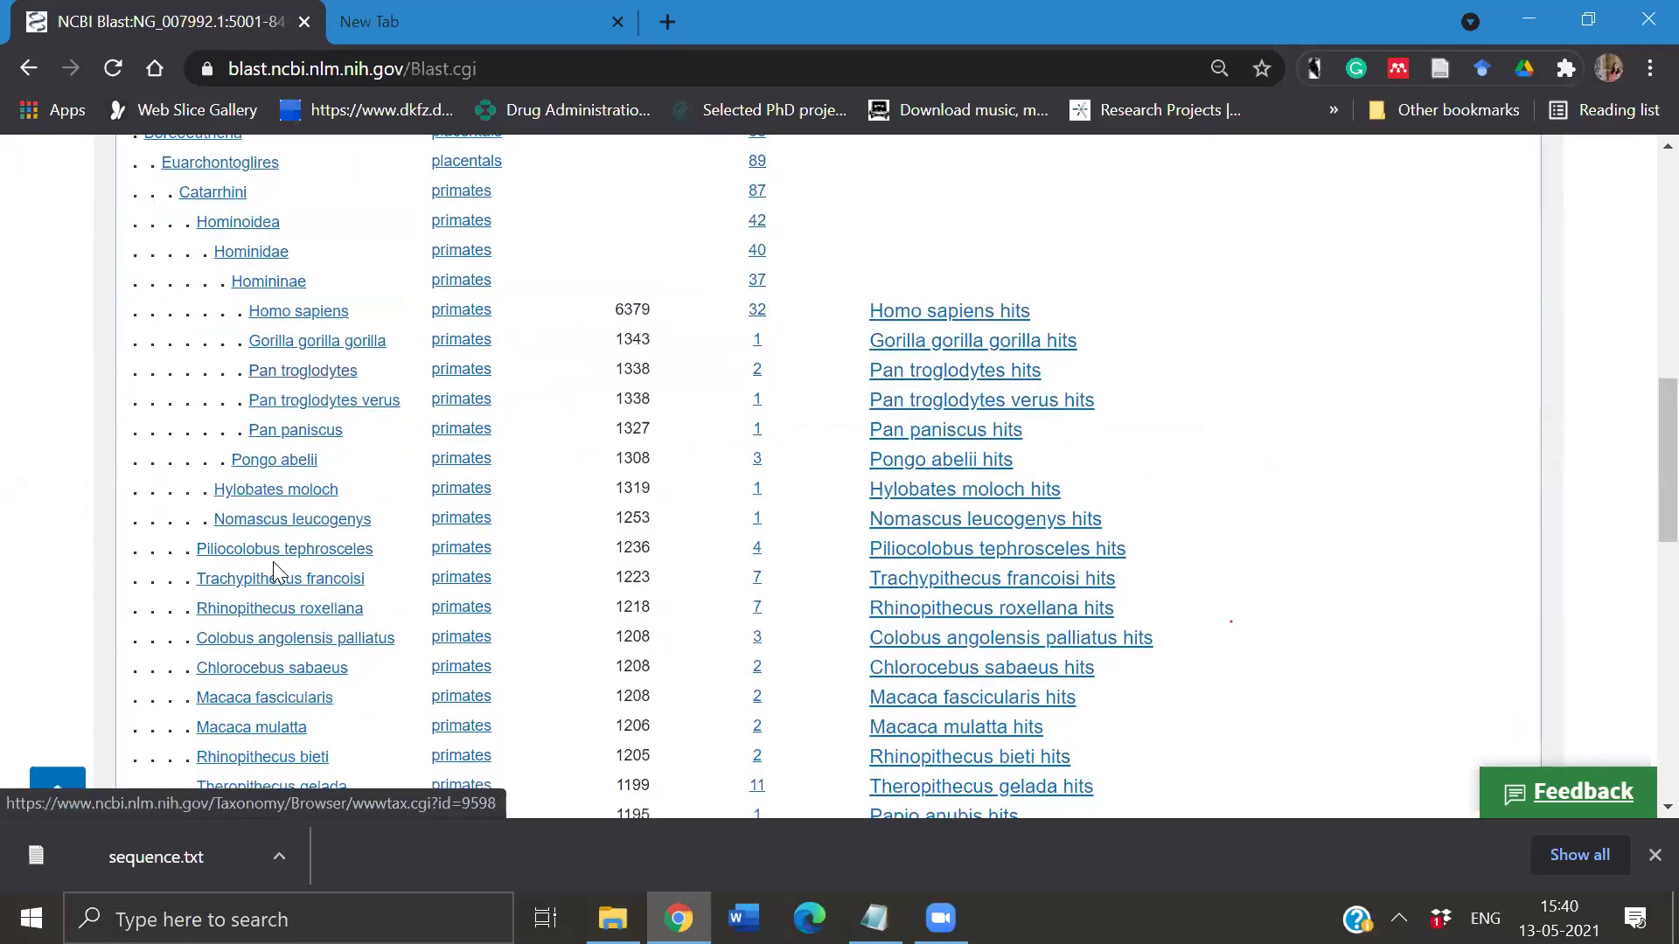
{"action": "scroll", "coordinate": [275, 573], "scroll_direction": "down", "scroll_amount": 10}
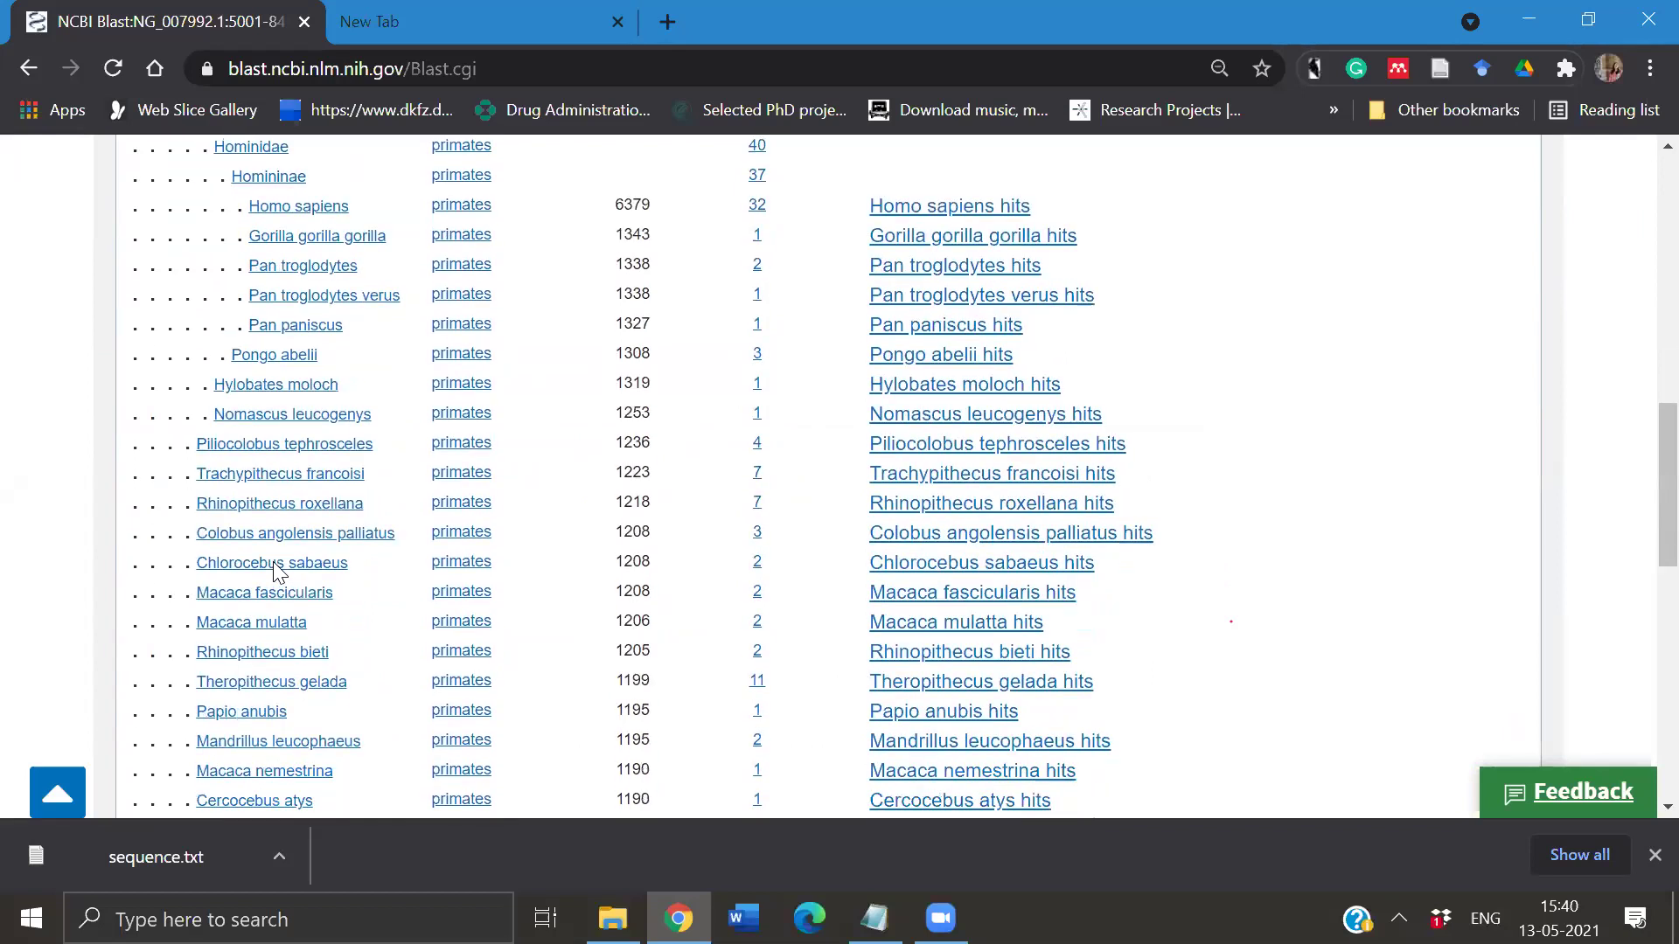
{"action": "scroll", "coordinate": [276, 560], "scroll_direction": "up", "scroll_amount": 20}
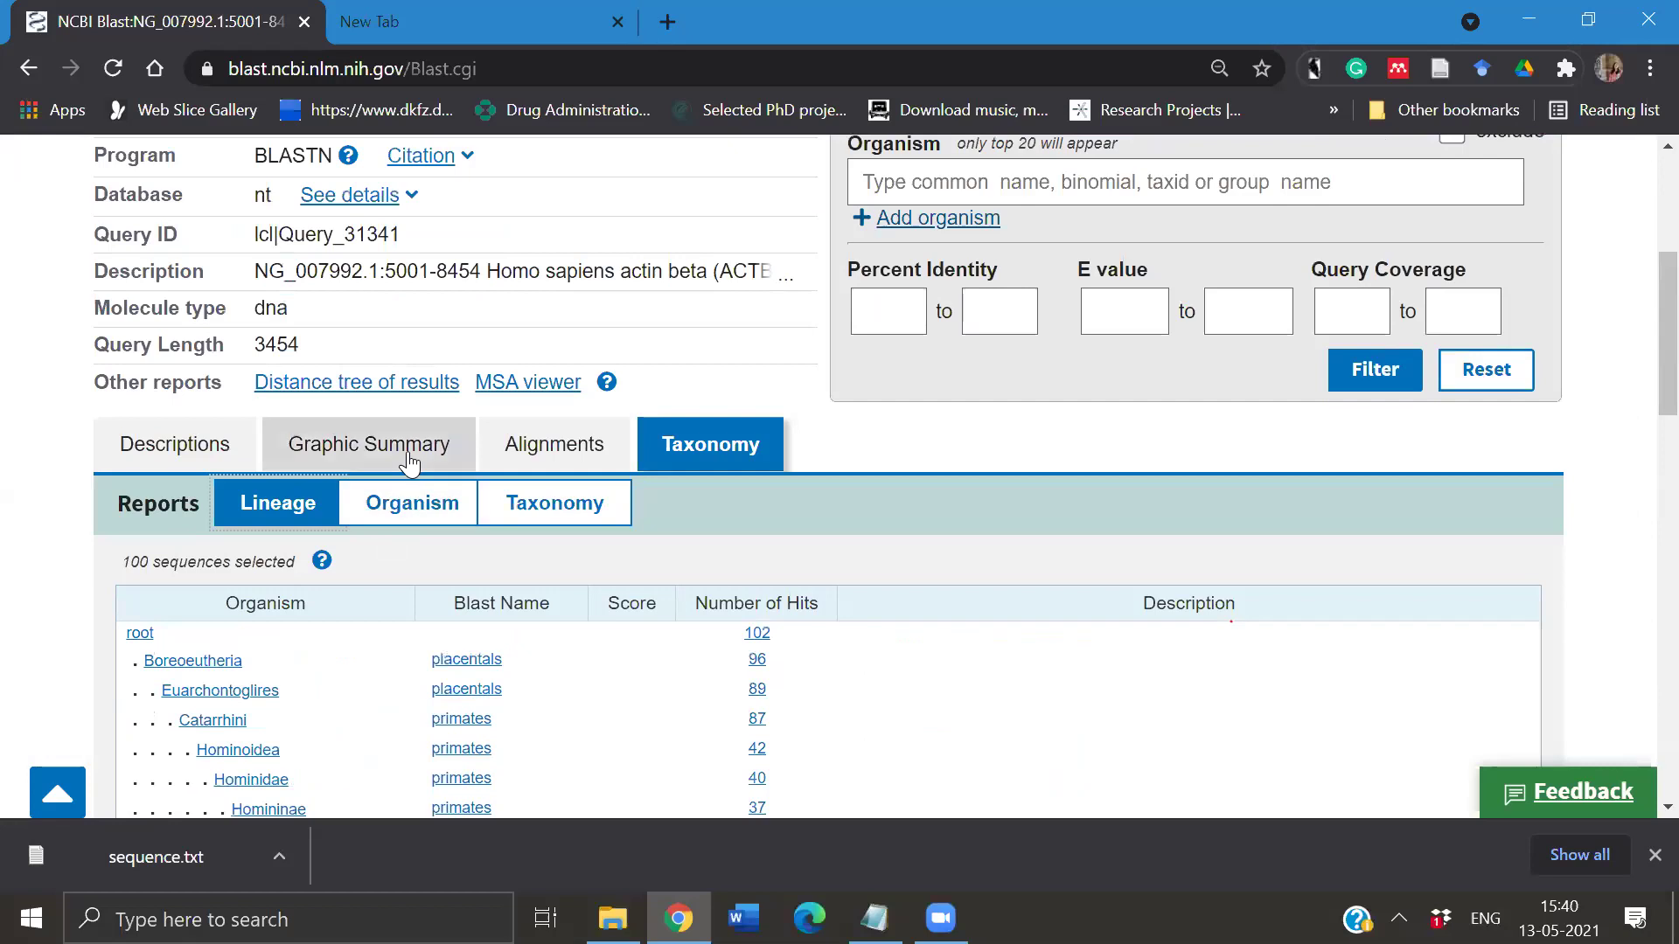
{"action": "scroll", "coordinate": [407, 461], "scroll_direction": "up", "scroll_amount": 5}
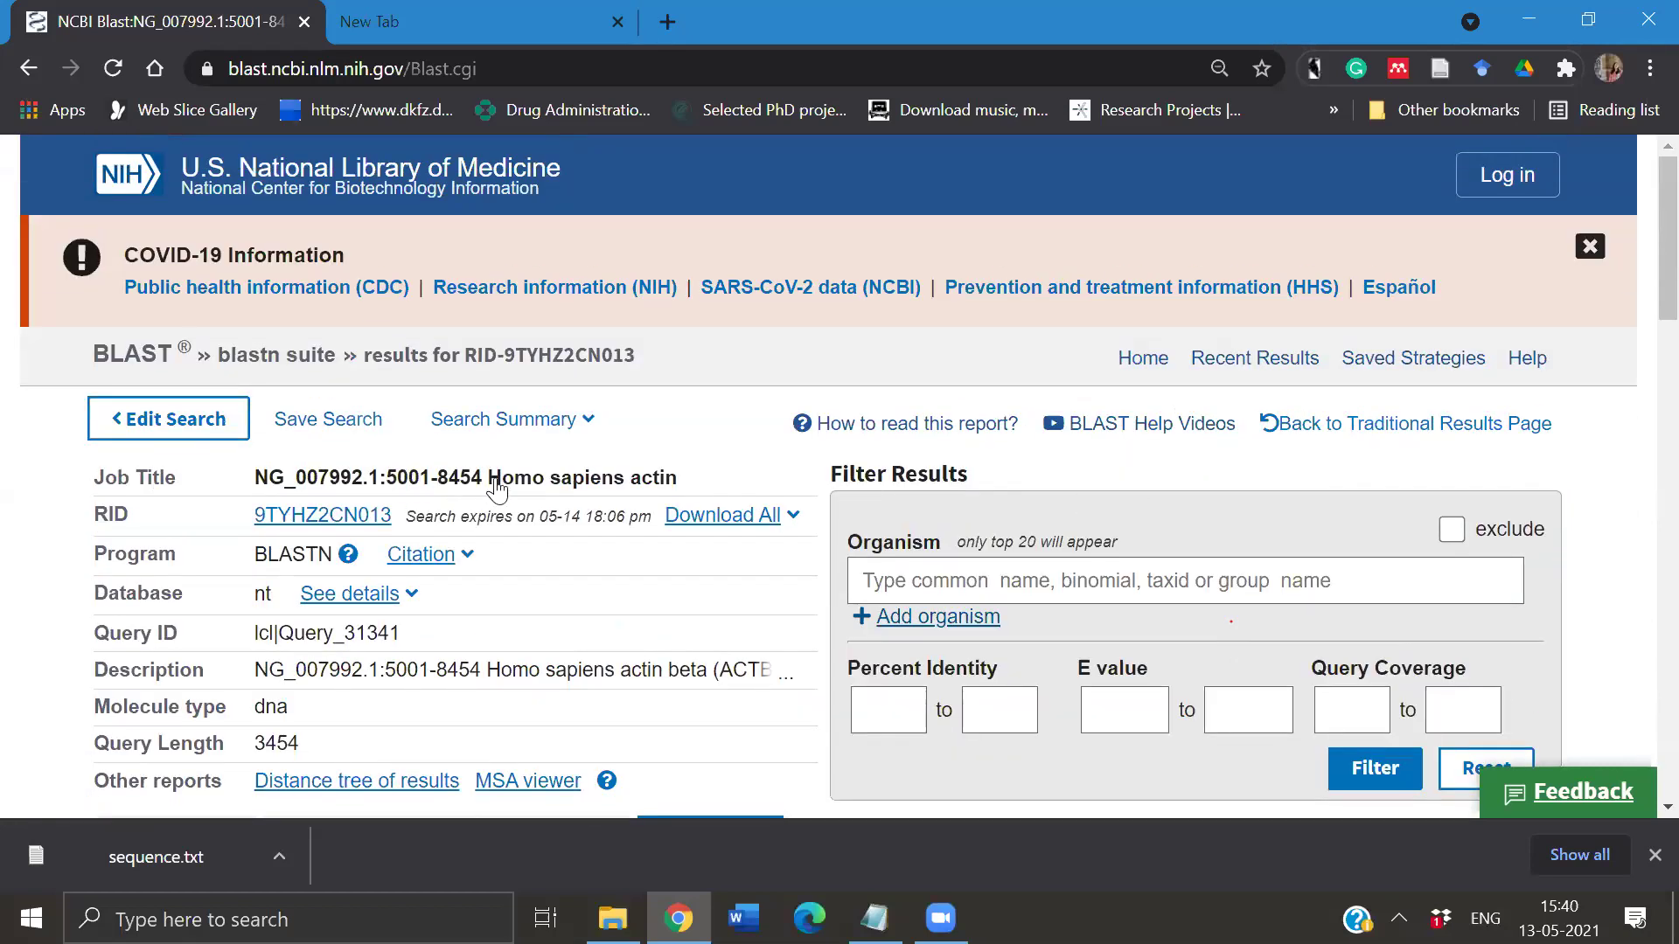
- Return to the descriptions of the BLAST results and review the search details and the result filters
{"action": "scroll", "coordinate": [500, 483], "scroll_direction": "down", "scroll_amount": 3}
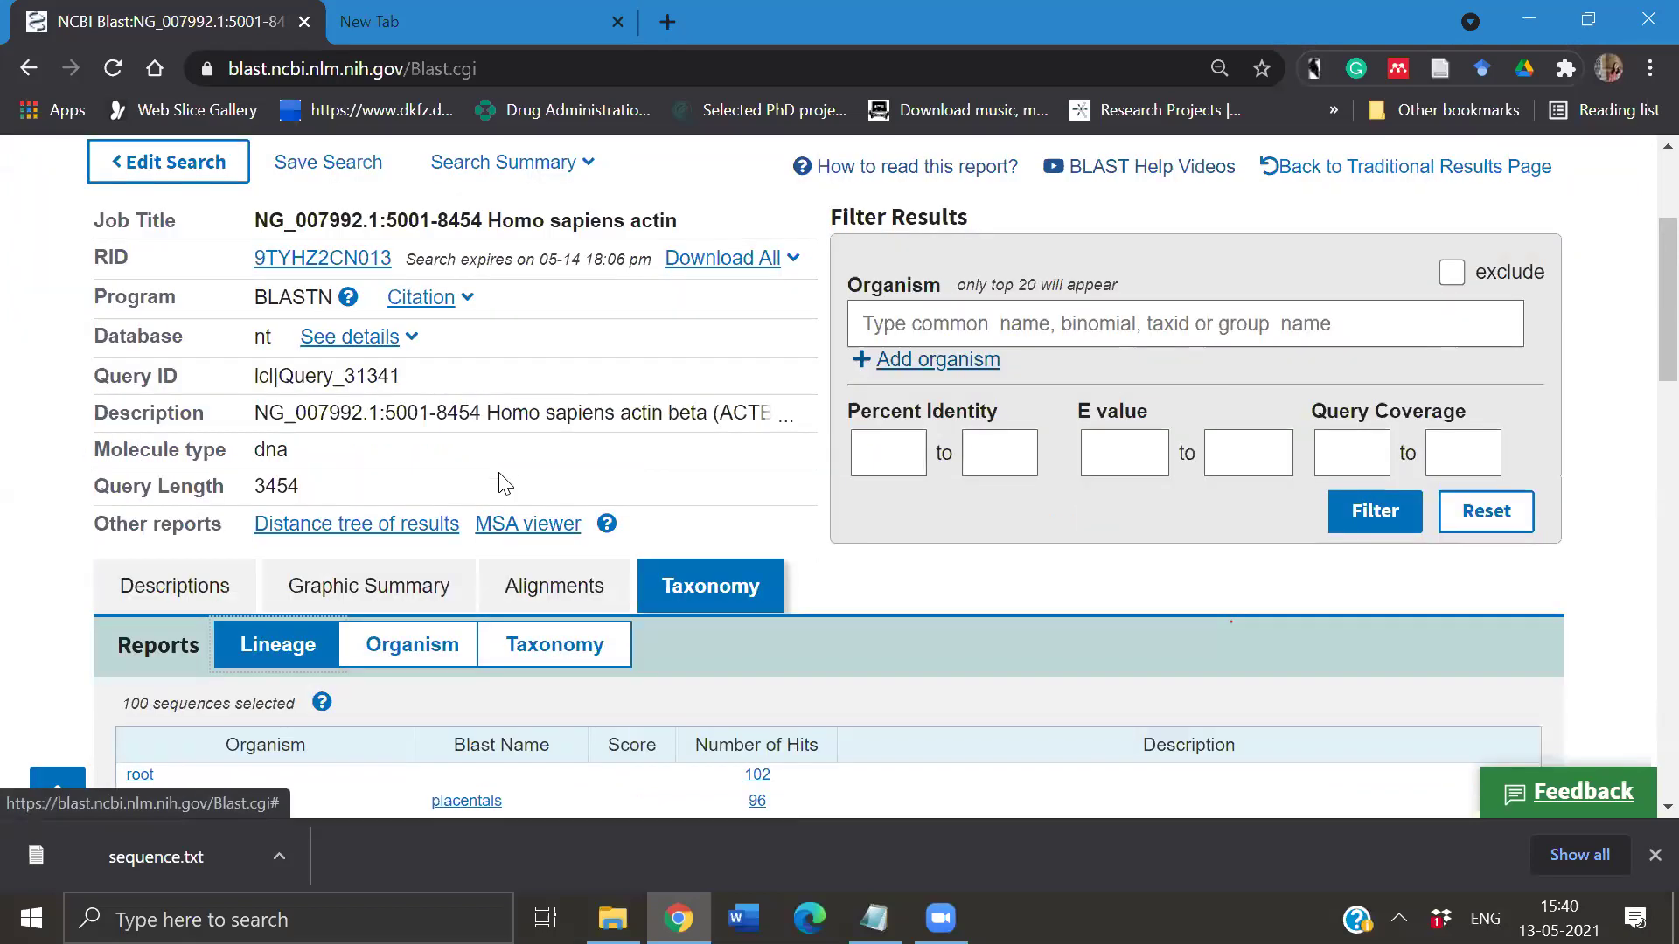
{"action": "scroll", "coordinate": [275, 420], "scroll_direction": "down", "scroll_amount": 3}
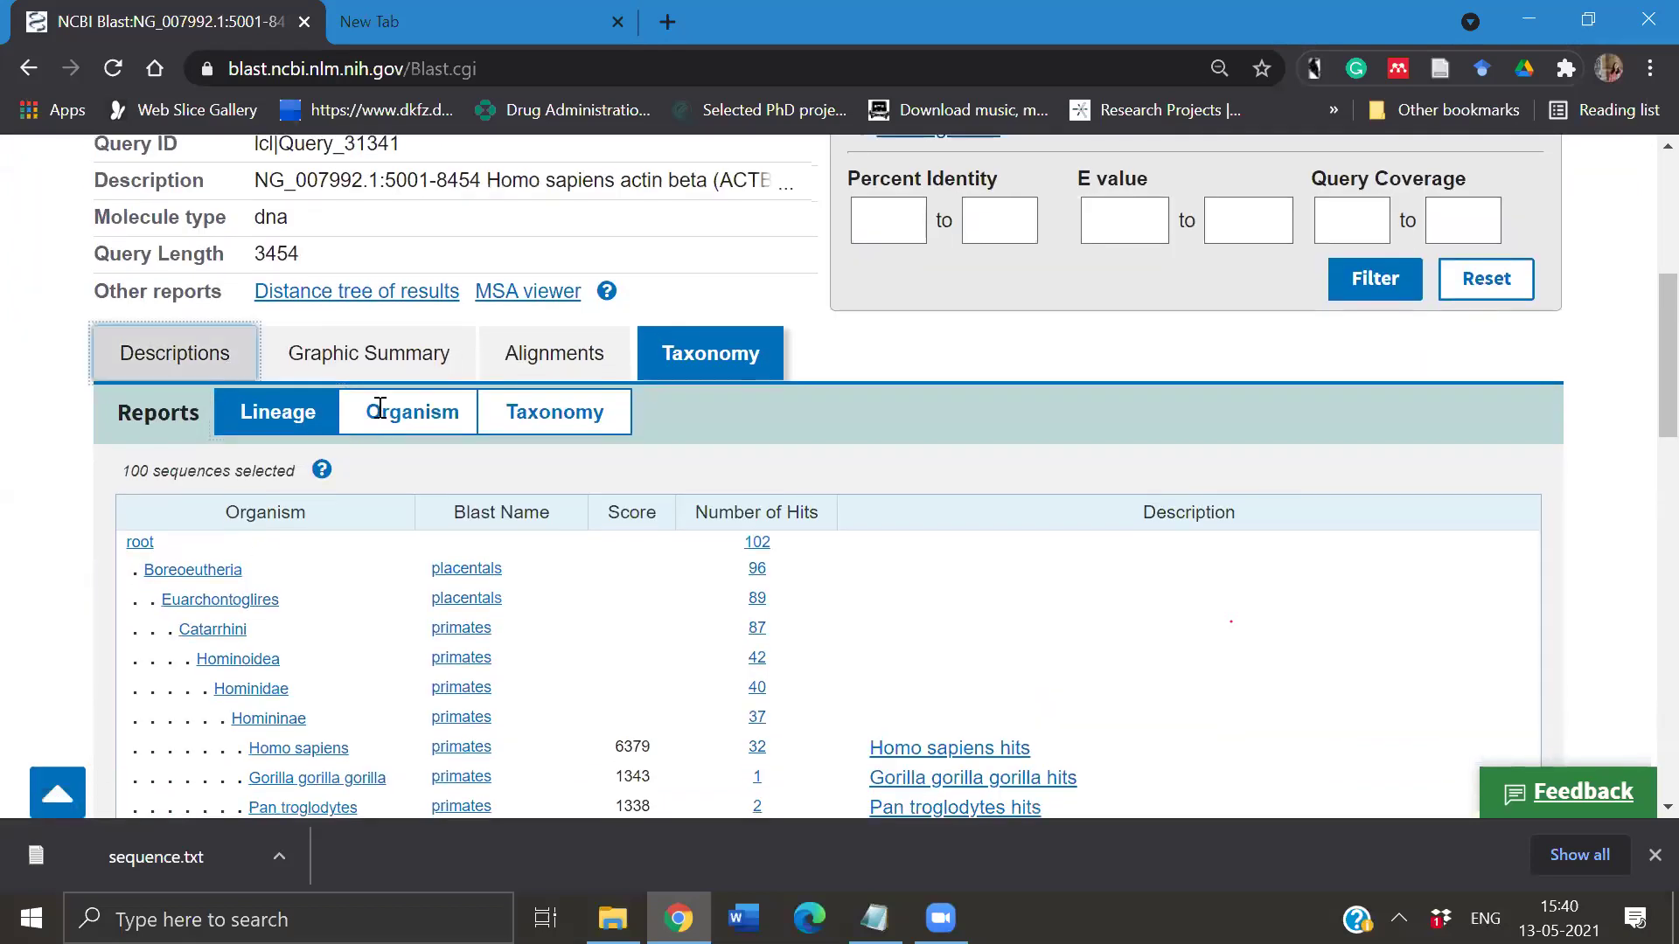
{"action": "scroll", "coordinate": [381, 407], "scroll_direction": "up", "scroll_amount": 3}
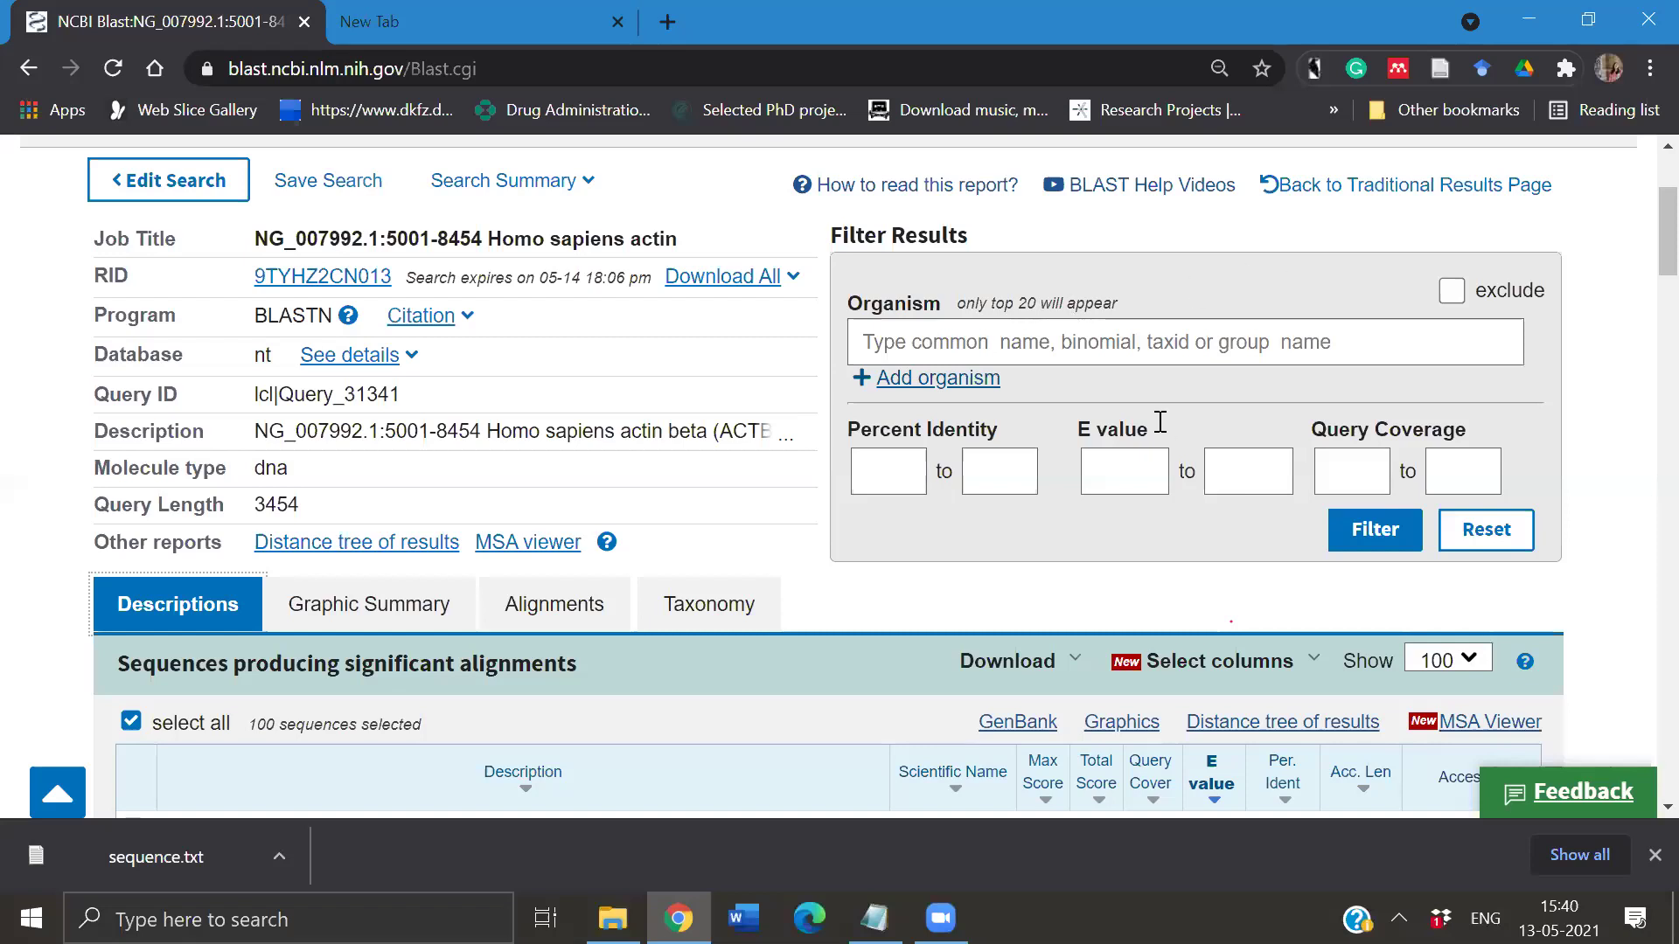
{"action": "scroll", "coordinate": [1119, 483], "scroll_direction": "up", "scroll_amount": 3}
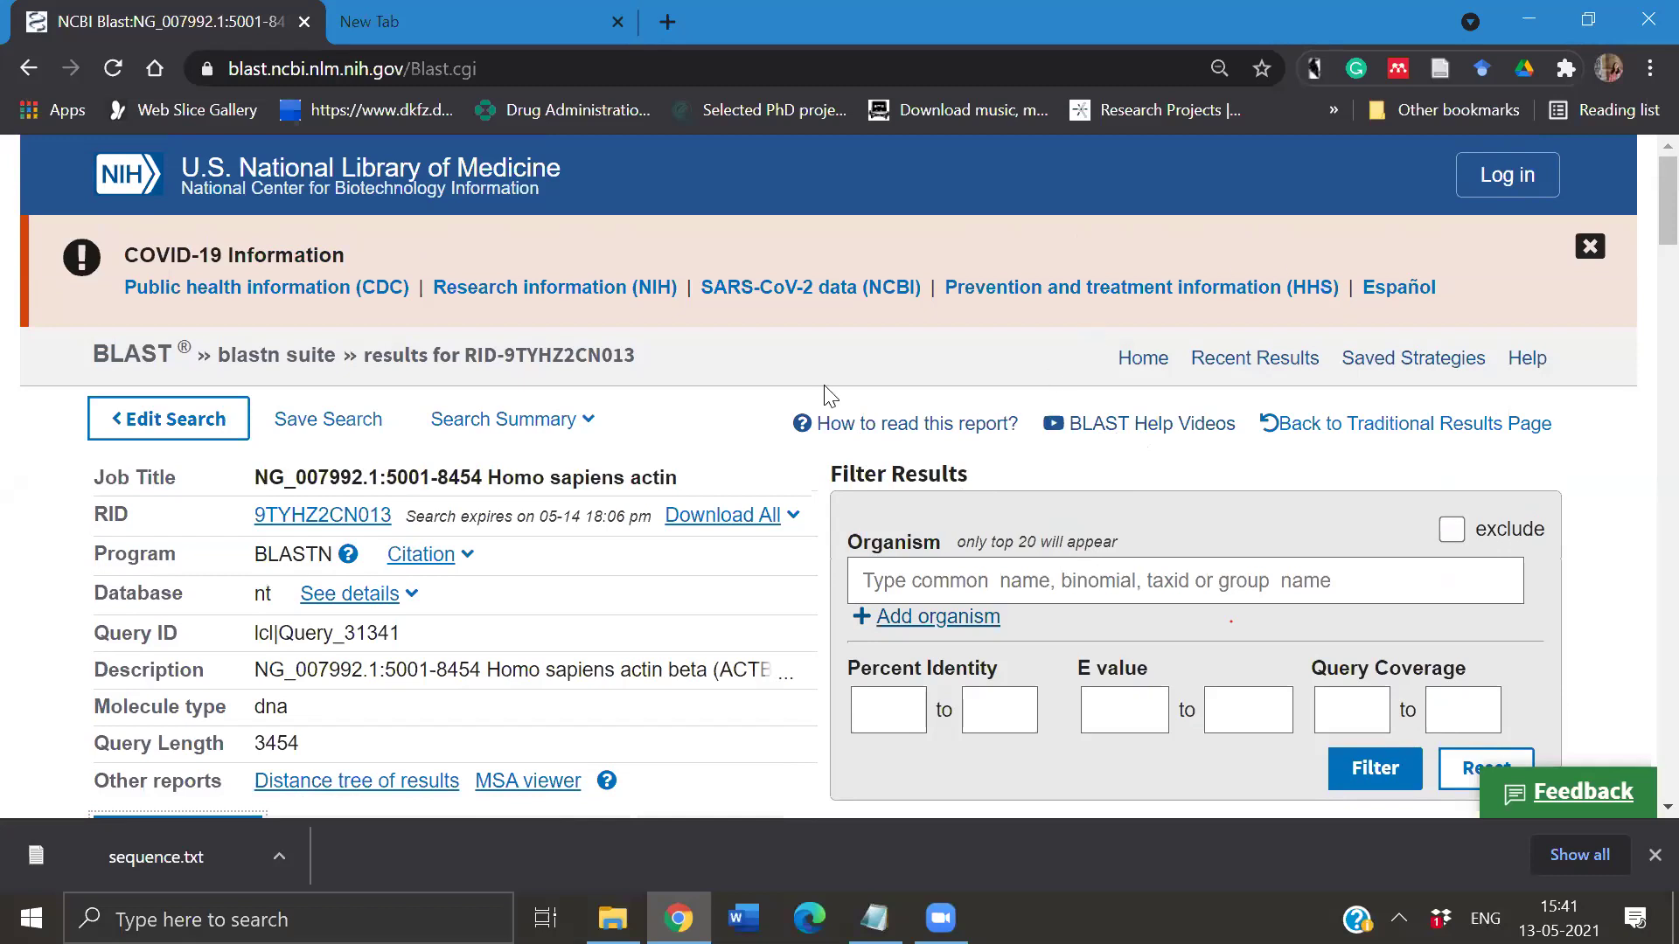
- Search the web for CLUSTAL in the empty browser tab and open the EMBL-EBI Clustal Omega page
{"action": "left_click", "coordinate": [344, 26]}
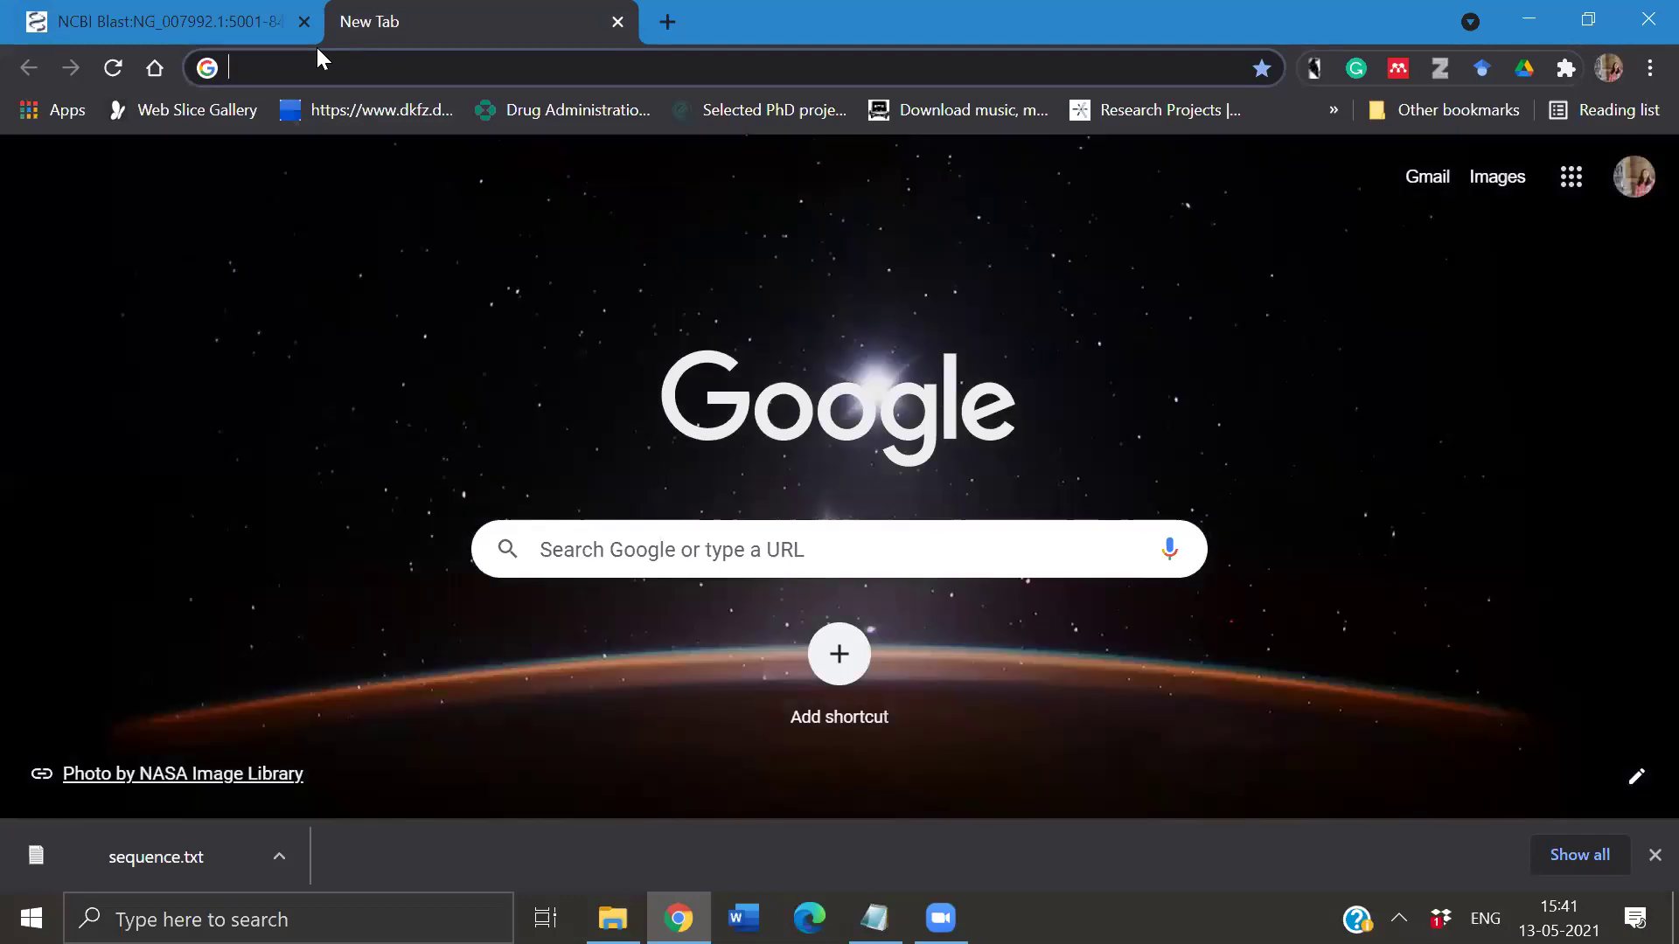
{"action": "type", "text": "CLUSTAL"}
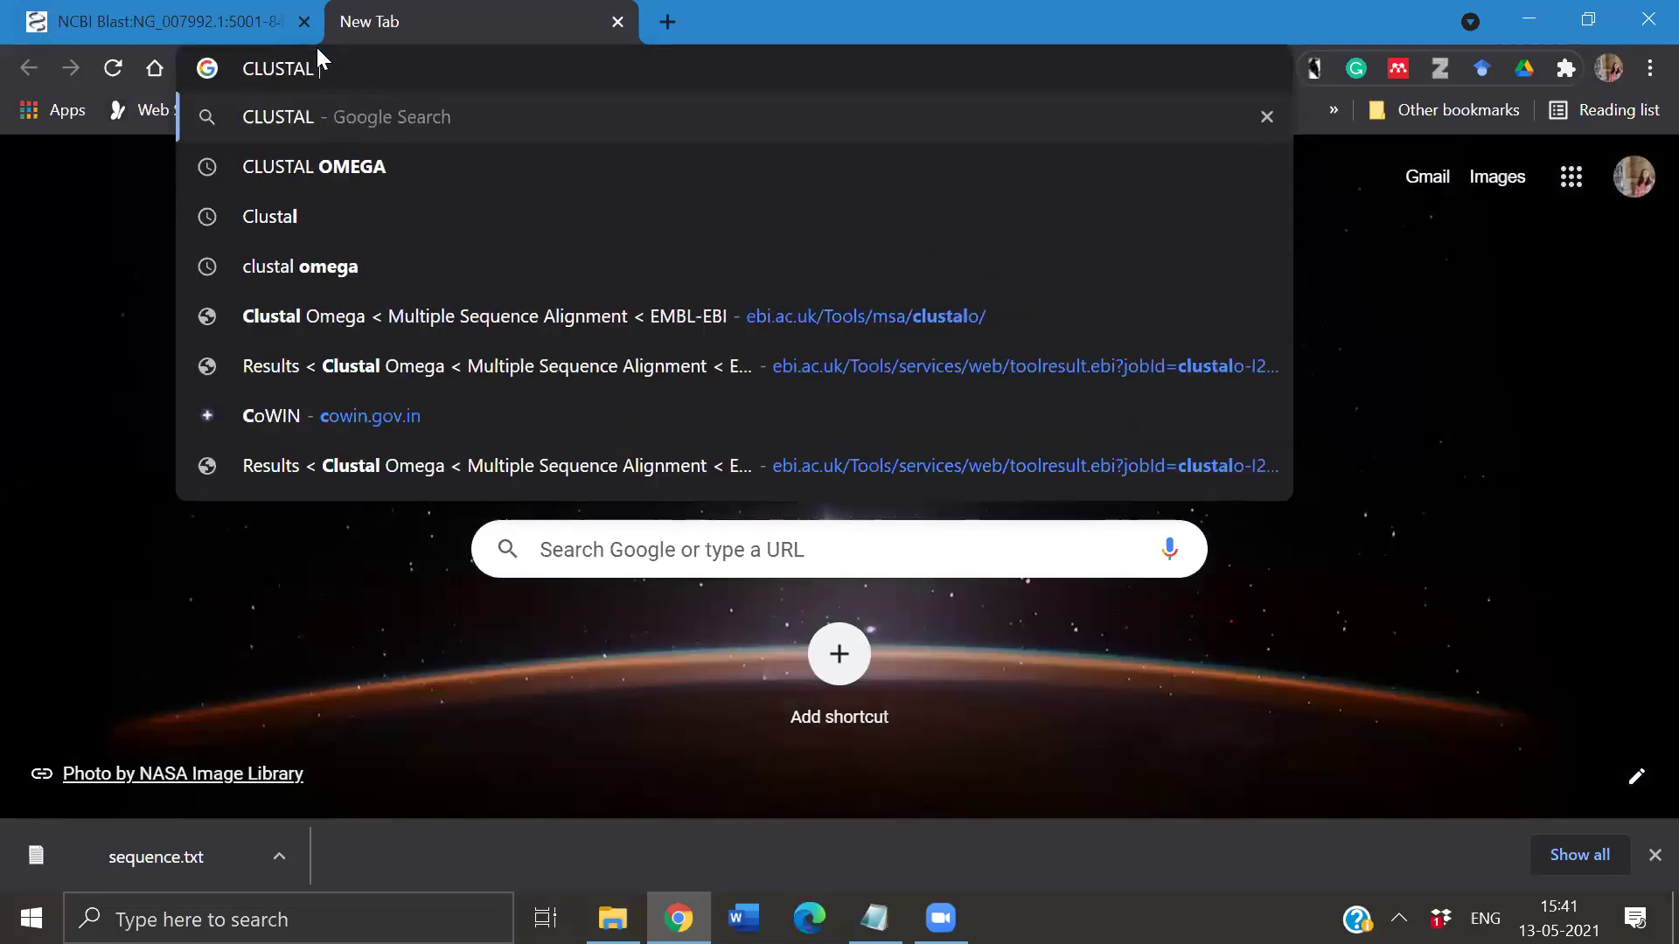
{"action": "key", "text": "Return"}
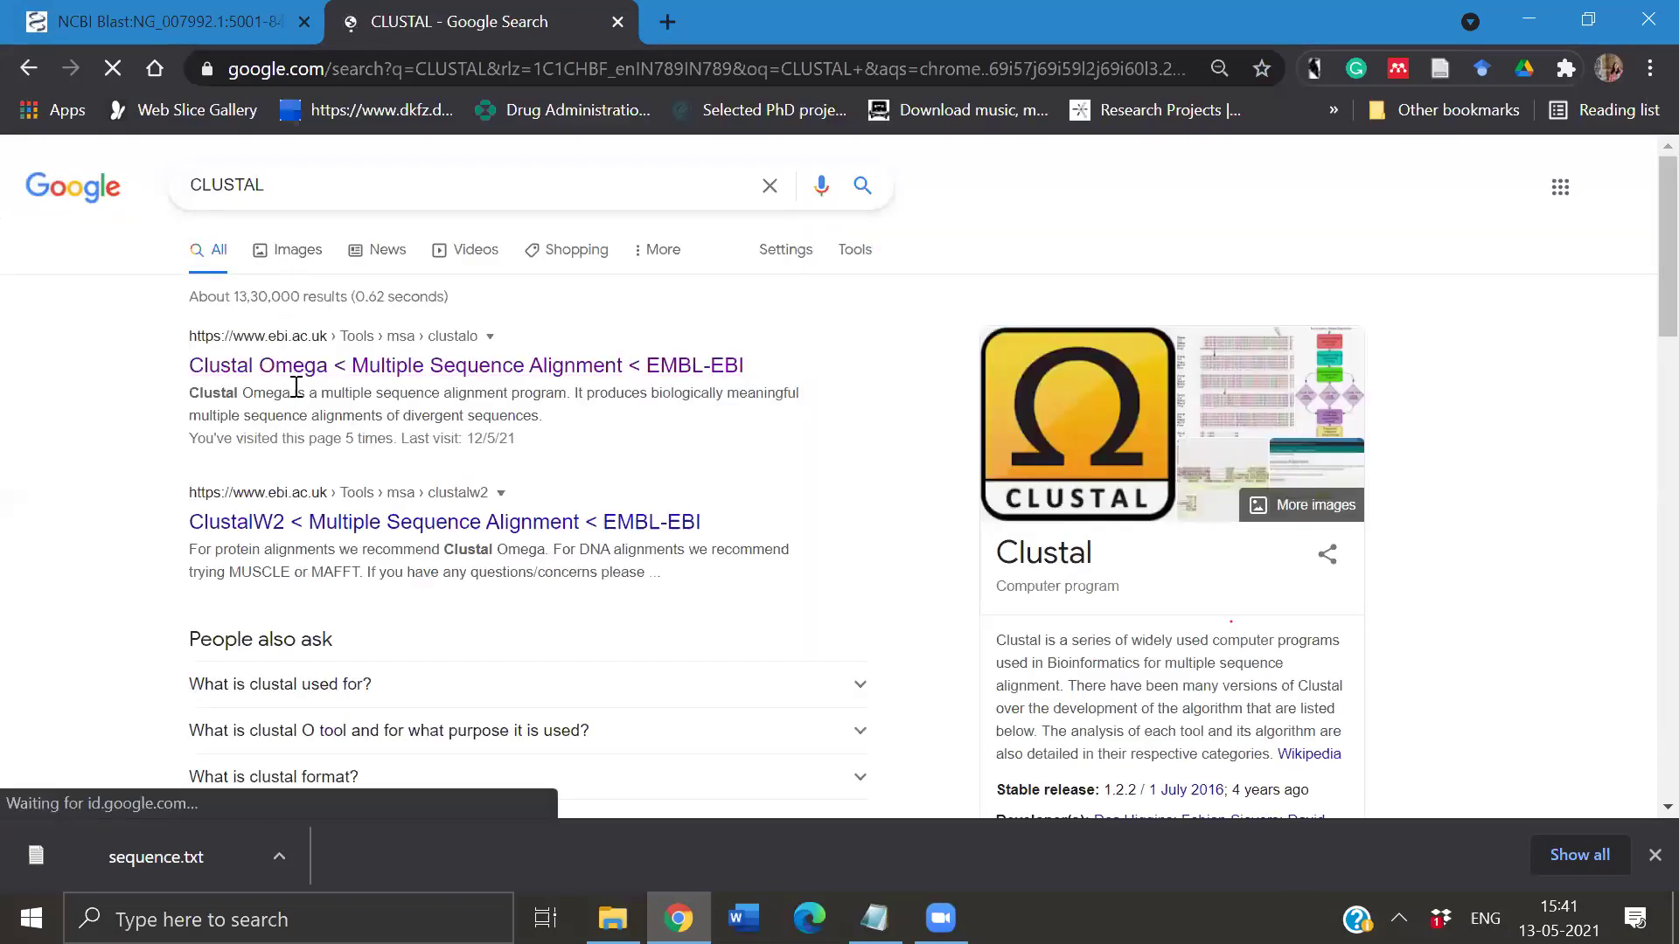
{"action": "left_click", "coordinate": [340, 374]}
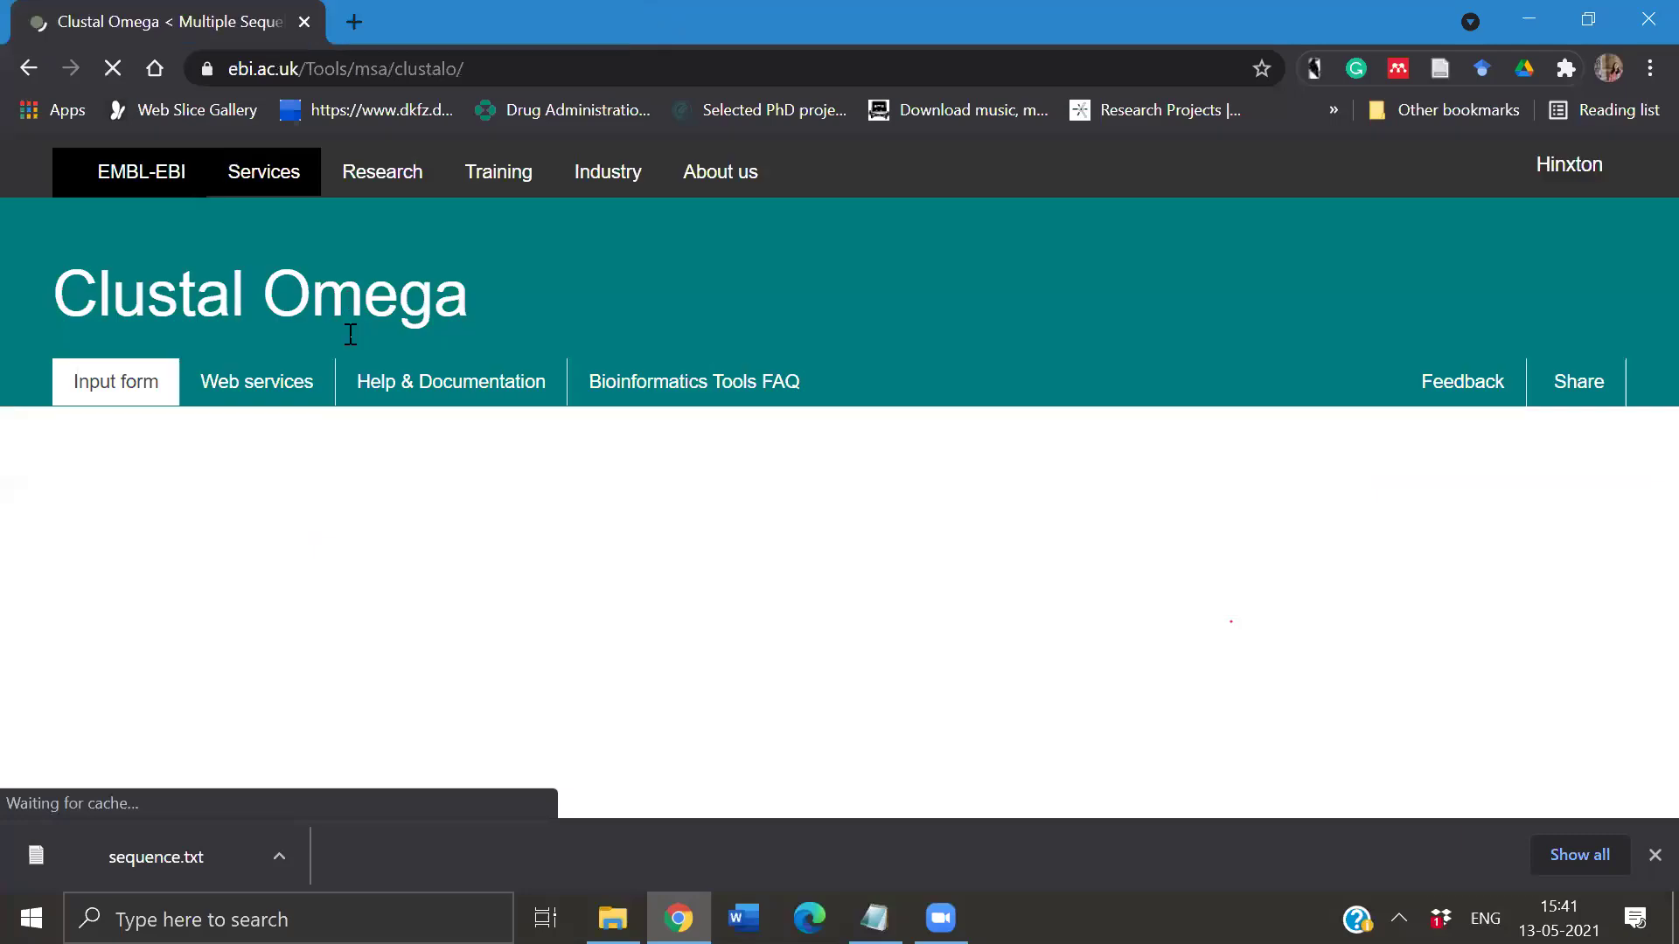
- Keep PROTEIN as the input sequence type and open the file chooser for uploading the sequences
{"action": "scroll", "coordinate": [348, 509], "scroll_direction": "down", "scroll_amount": 6}
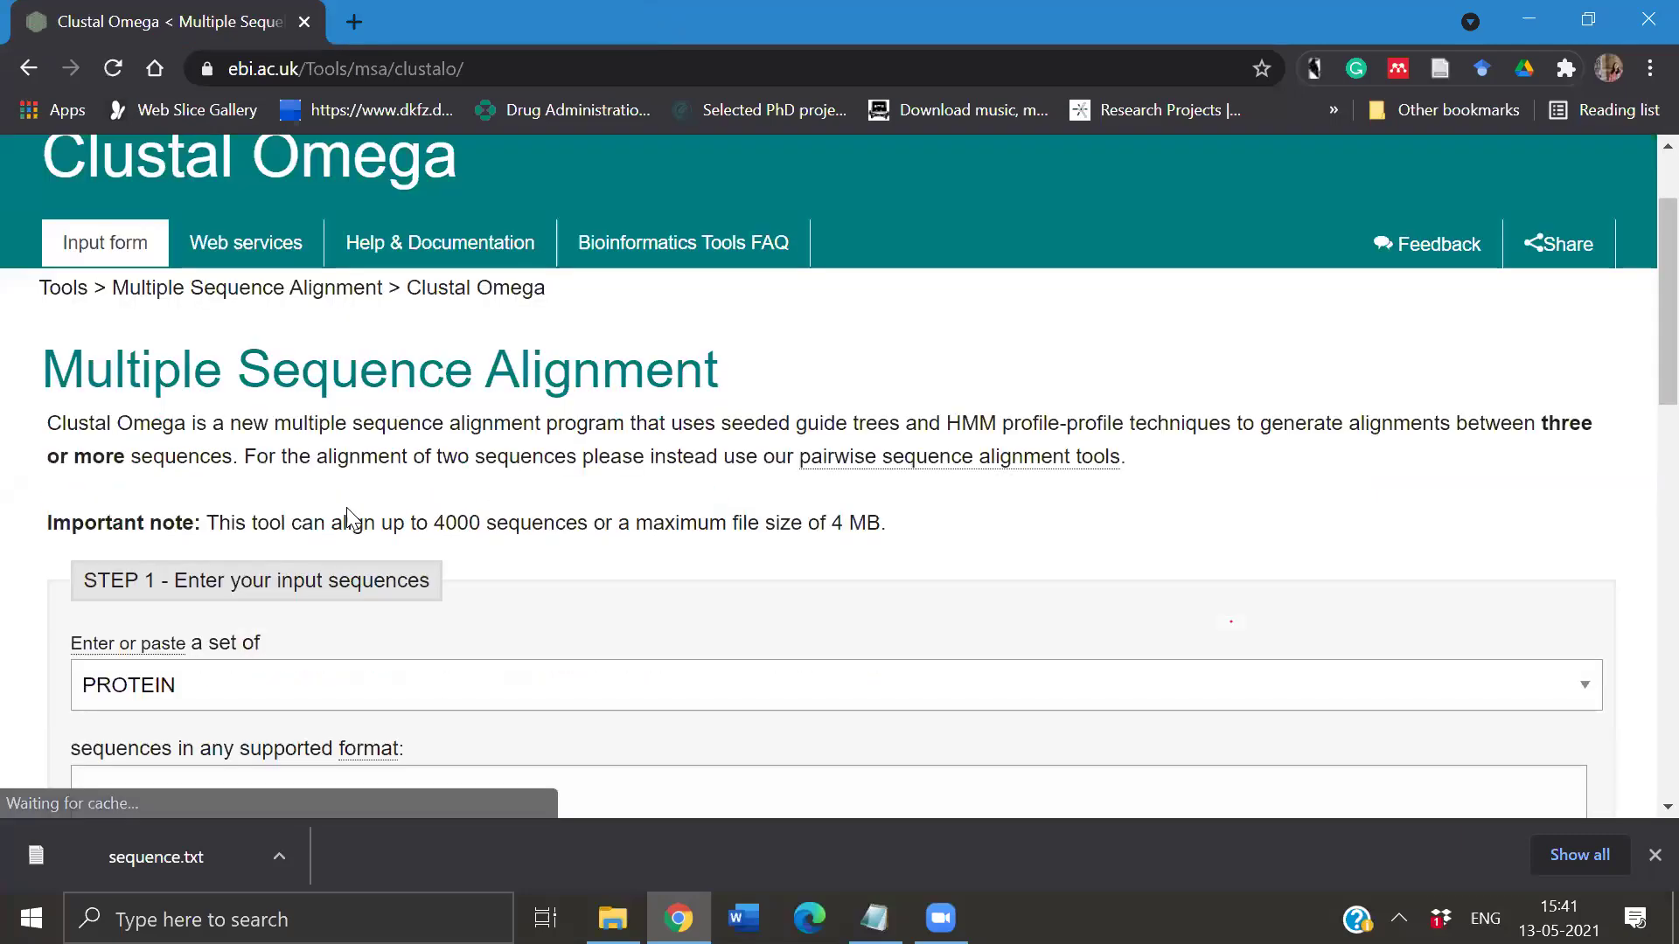
{"action": "scroll", "coordinate": [348, 509], "scroll_direction": "up", "scroll_amount": 6}
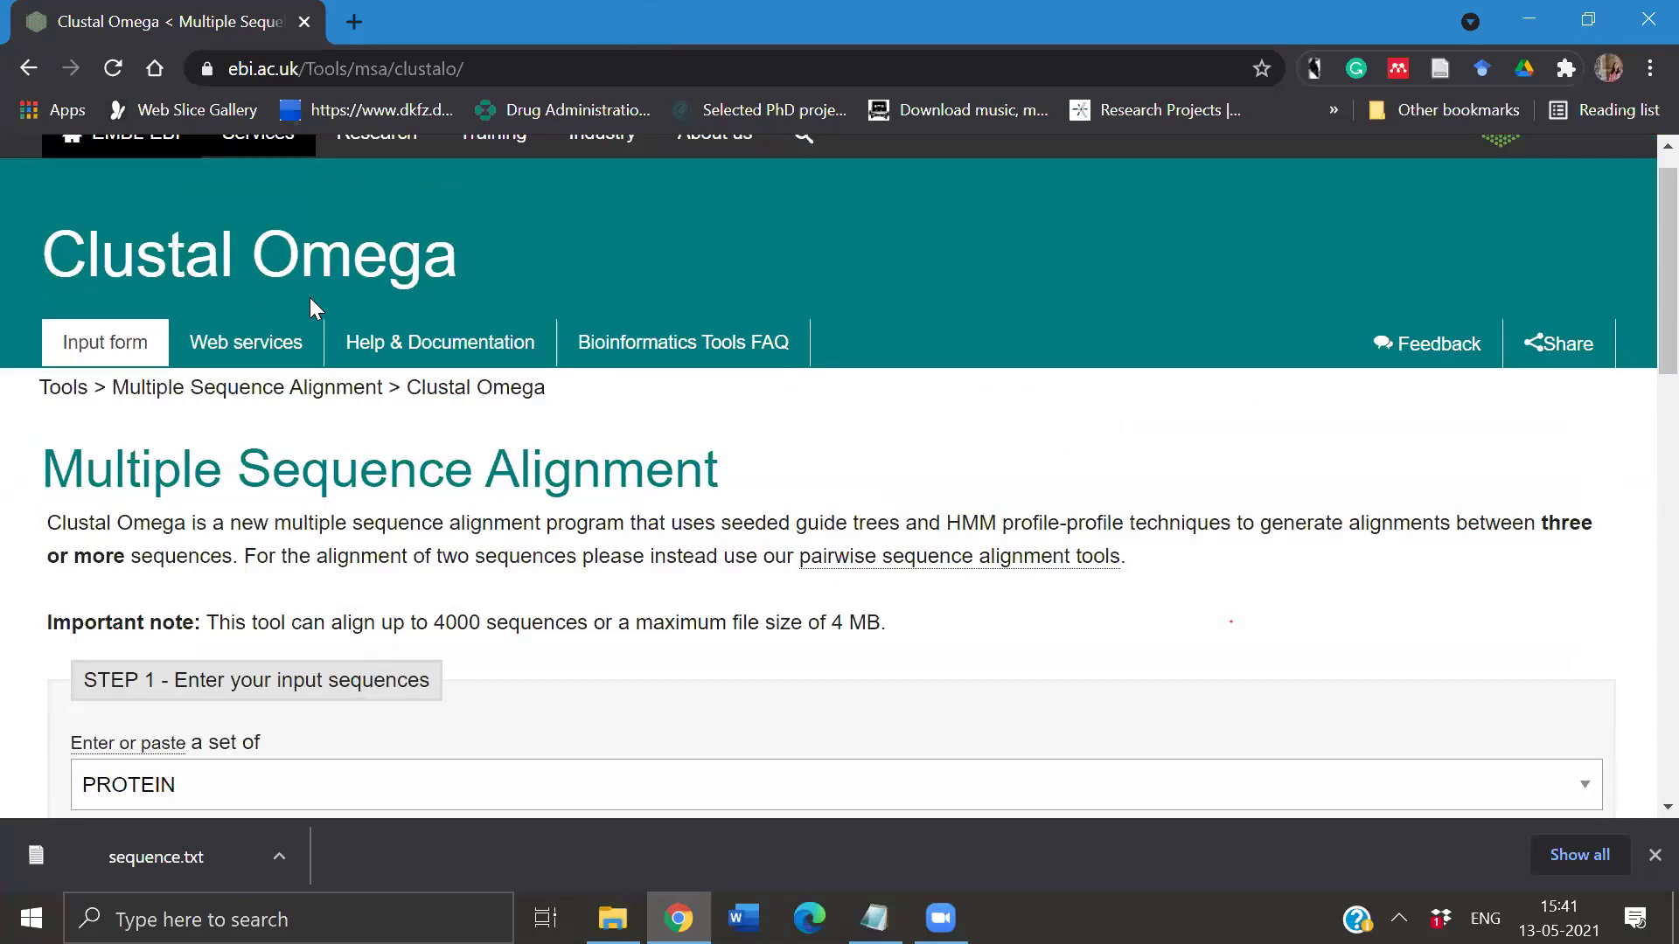
{"action": "scroll", "coordinate": [310, 297], "scroll_direction": "down", "scroll_amount": 4}
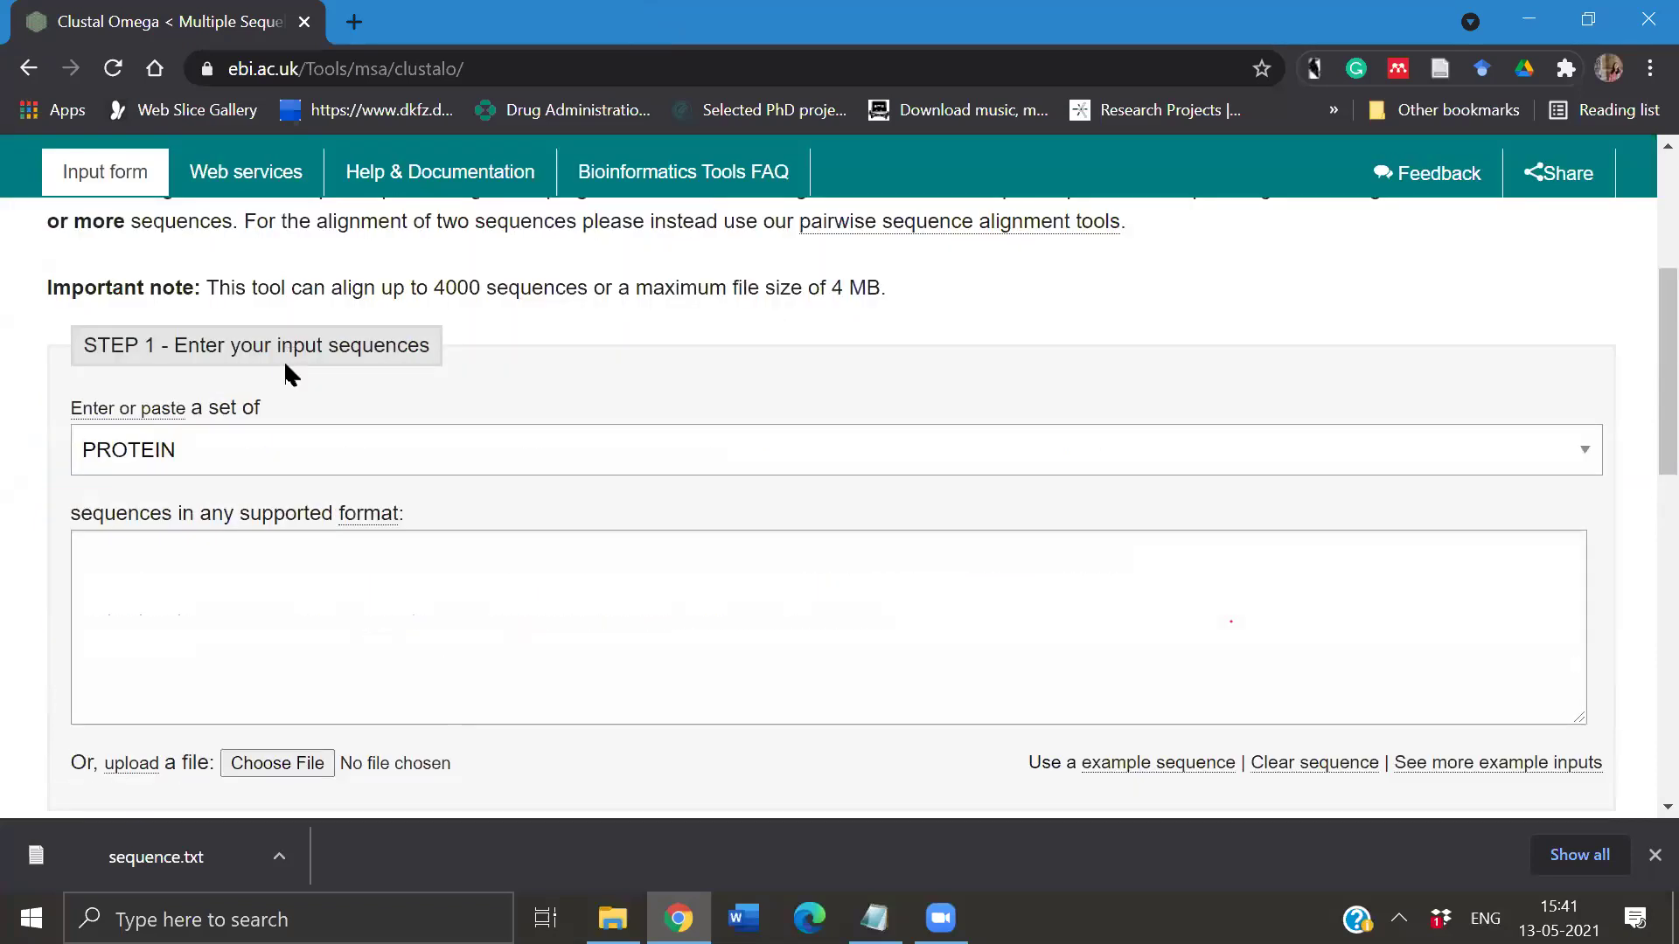
{"action": "left_click", "coordinate": [190, 451]}
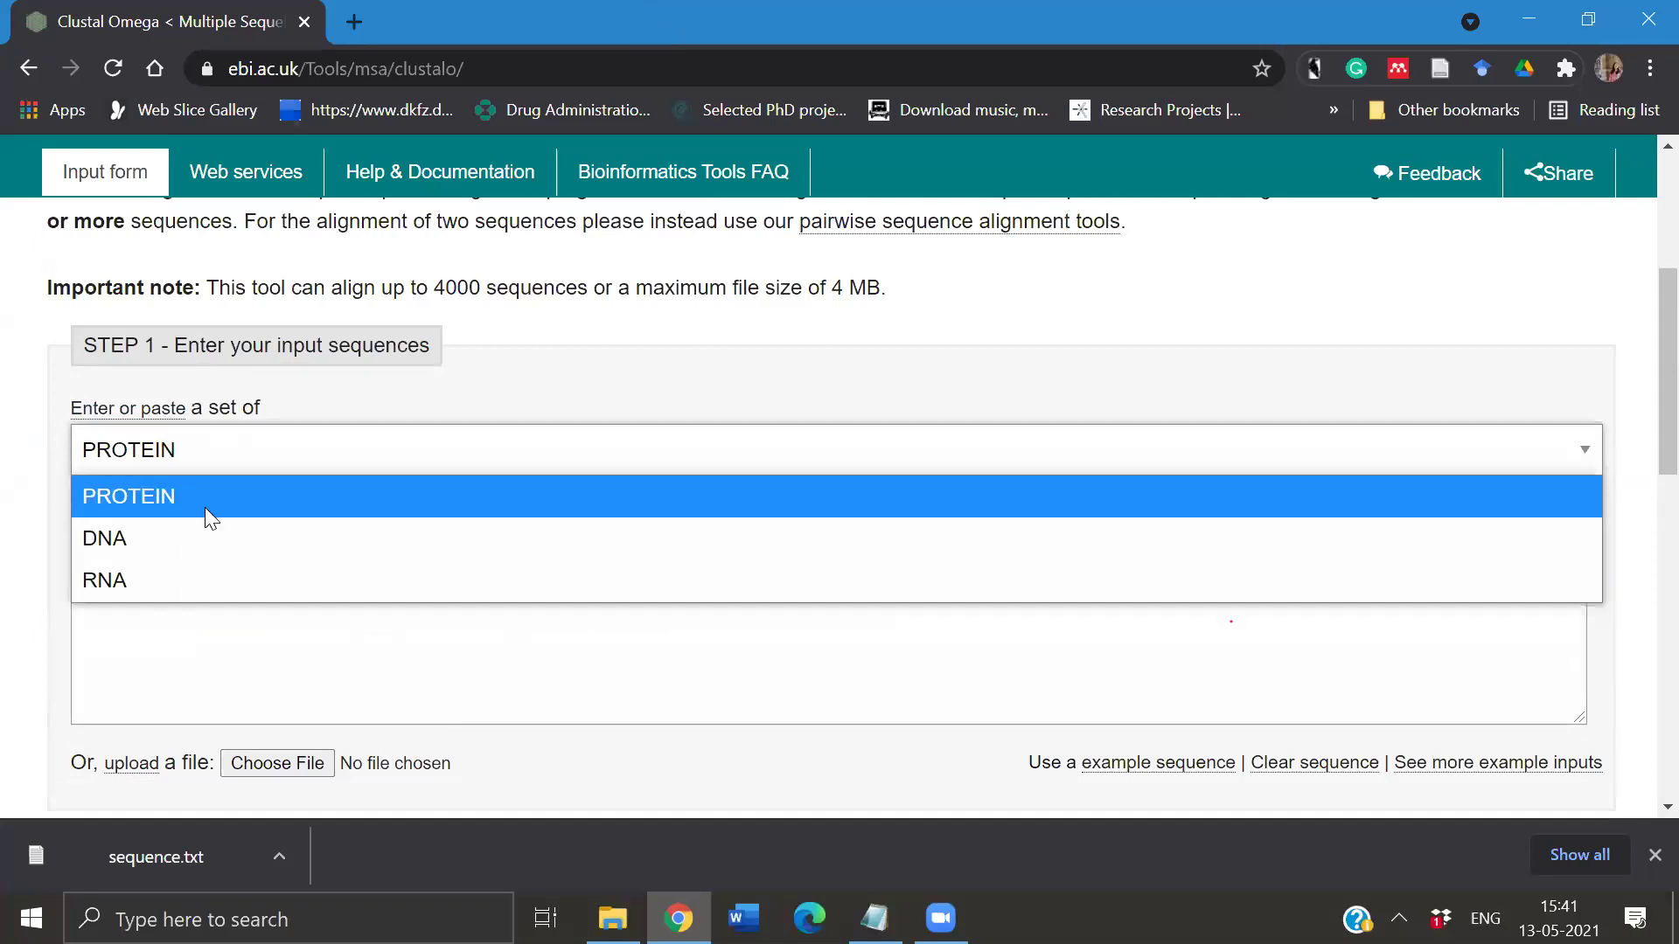
{"action": "left_click", "coordinate": [208, 511]}
{"action": "left_click", "coordinate": [256, 600]}
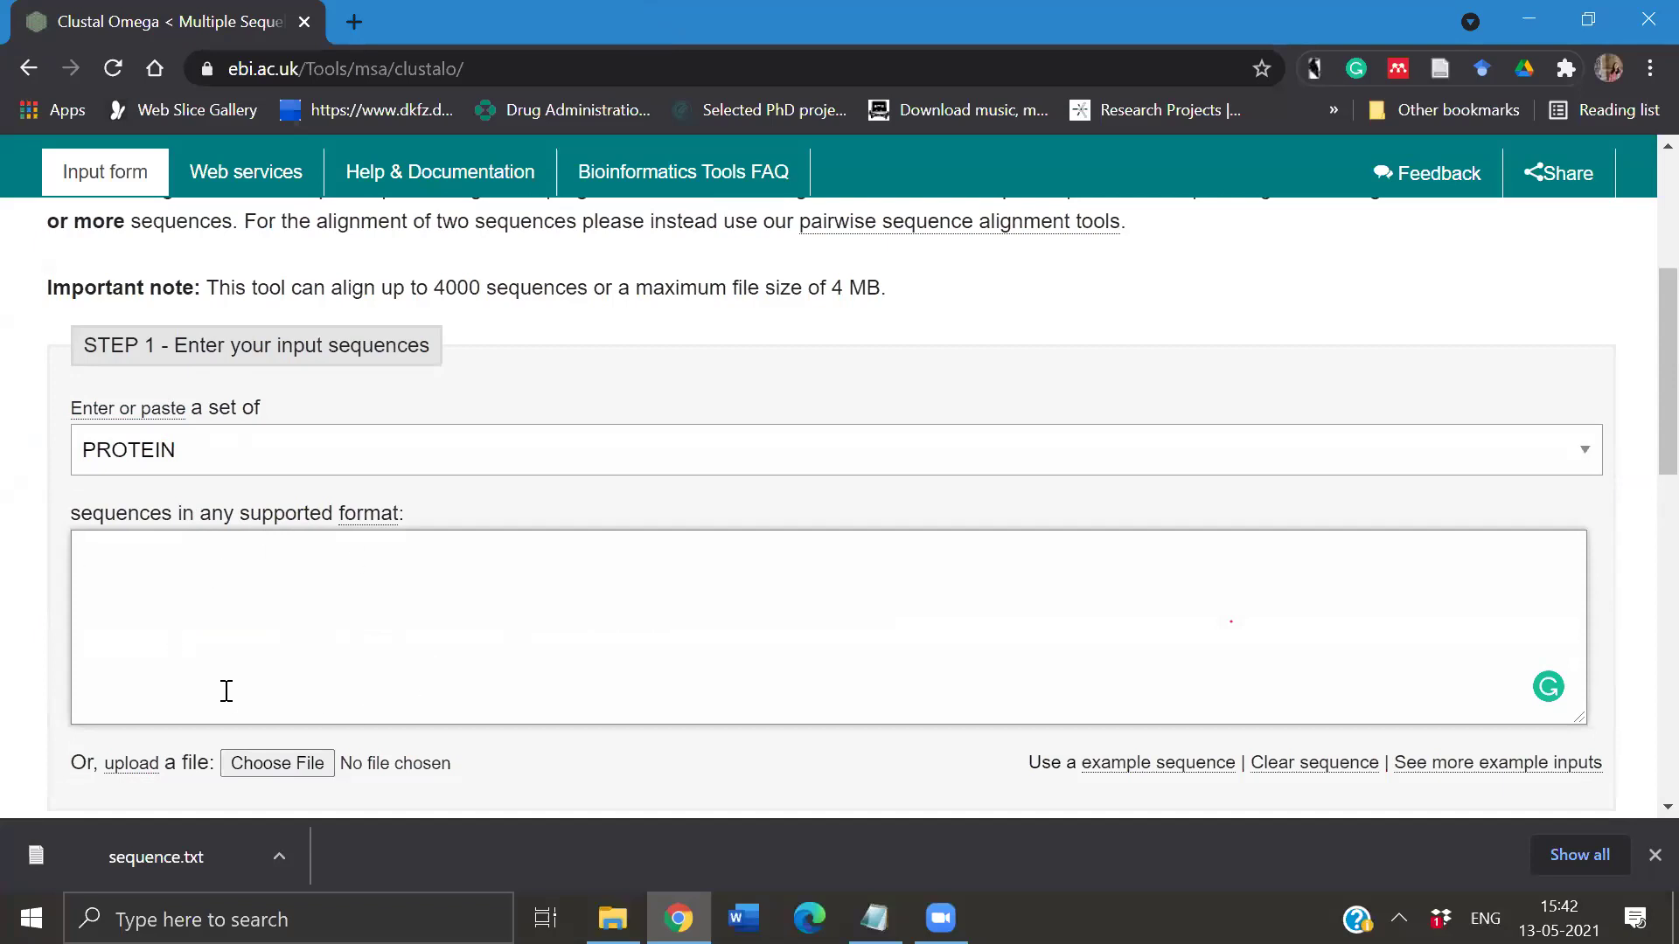
{"action": "scroll", "coordinate": [286, 692], "scroll_direction": "down", "scroll_amount": 3}
{"action": "left_click", "coordinate": [310, 467]}
{"action": "left_click", "coordinate": [612, 917]}
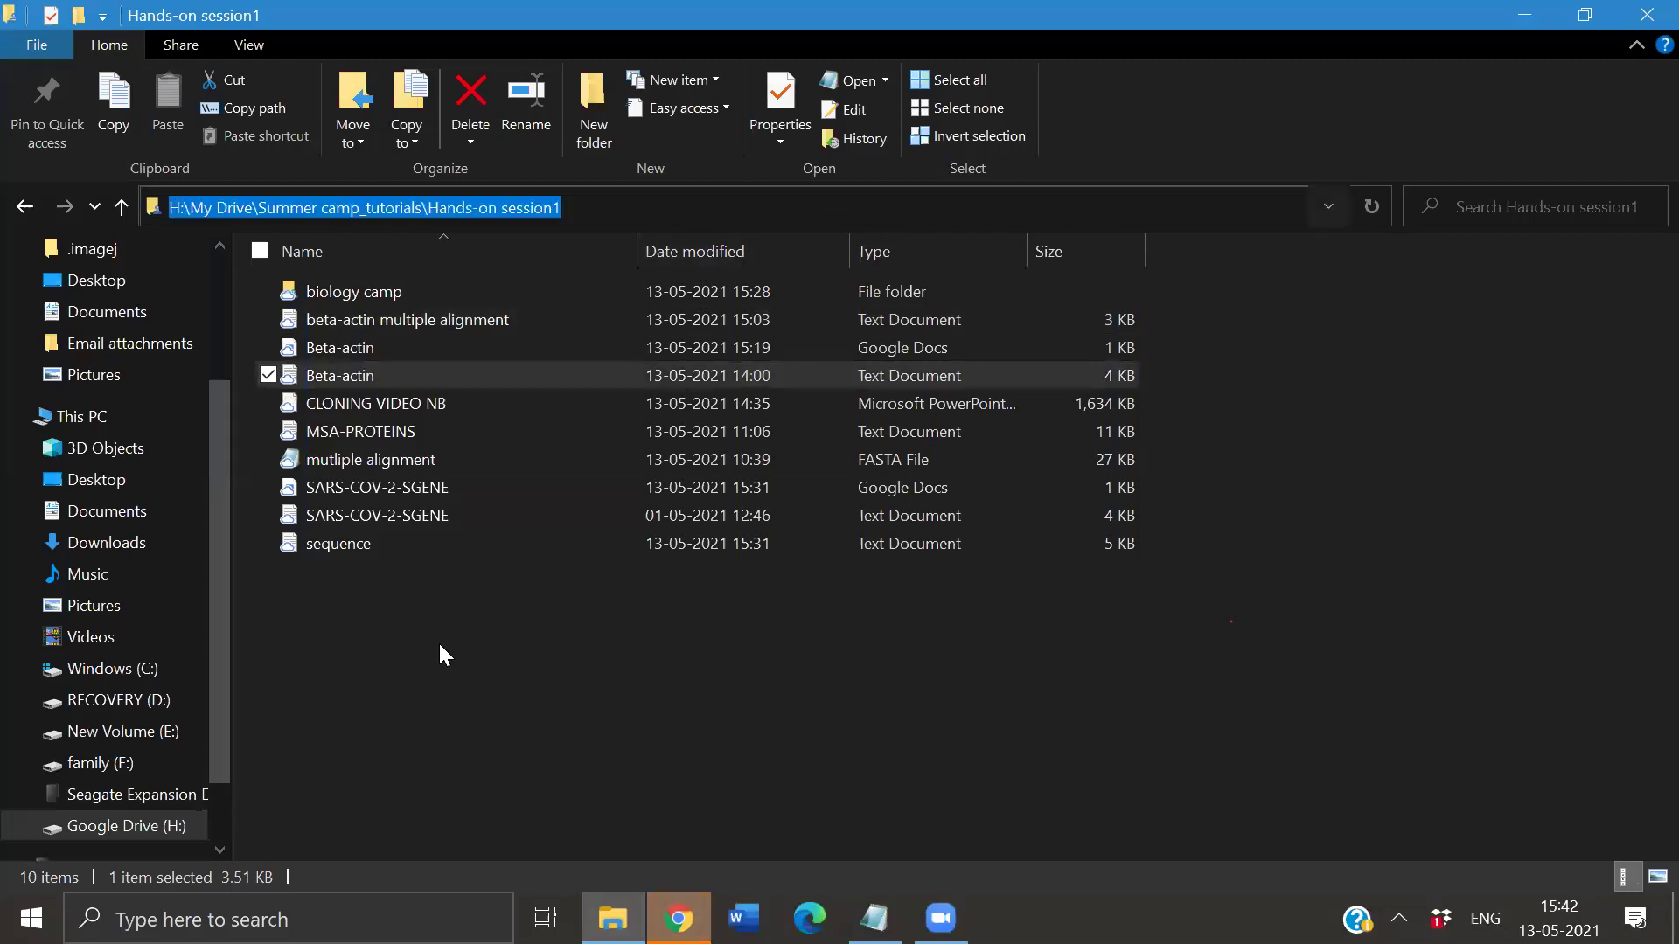
{"action": "key", "text": "alt+Tab"}
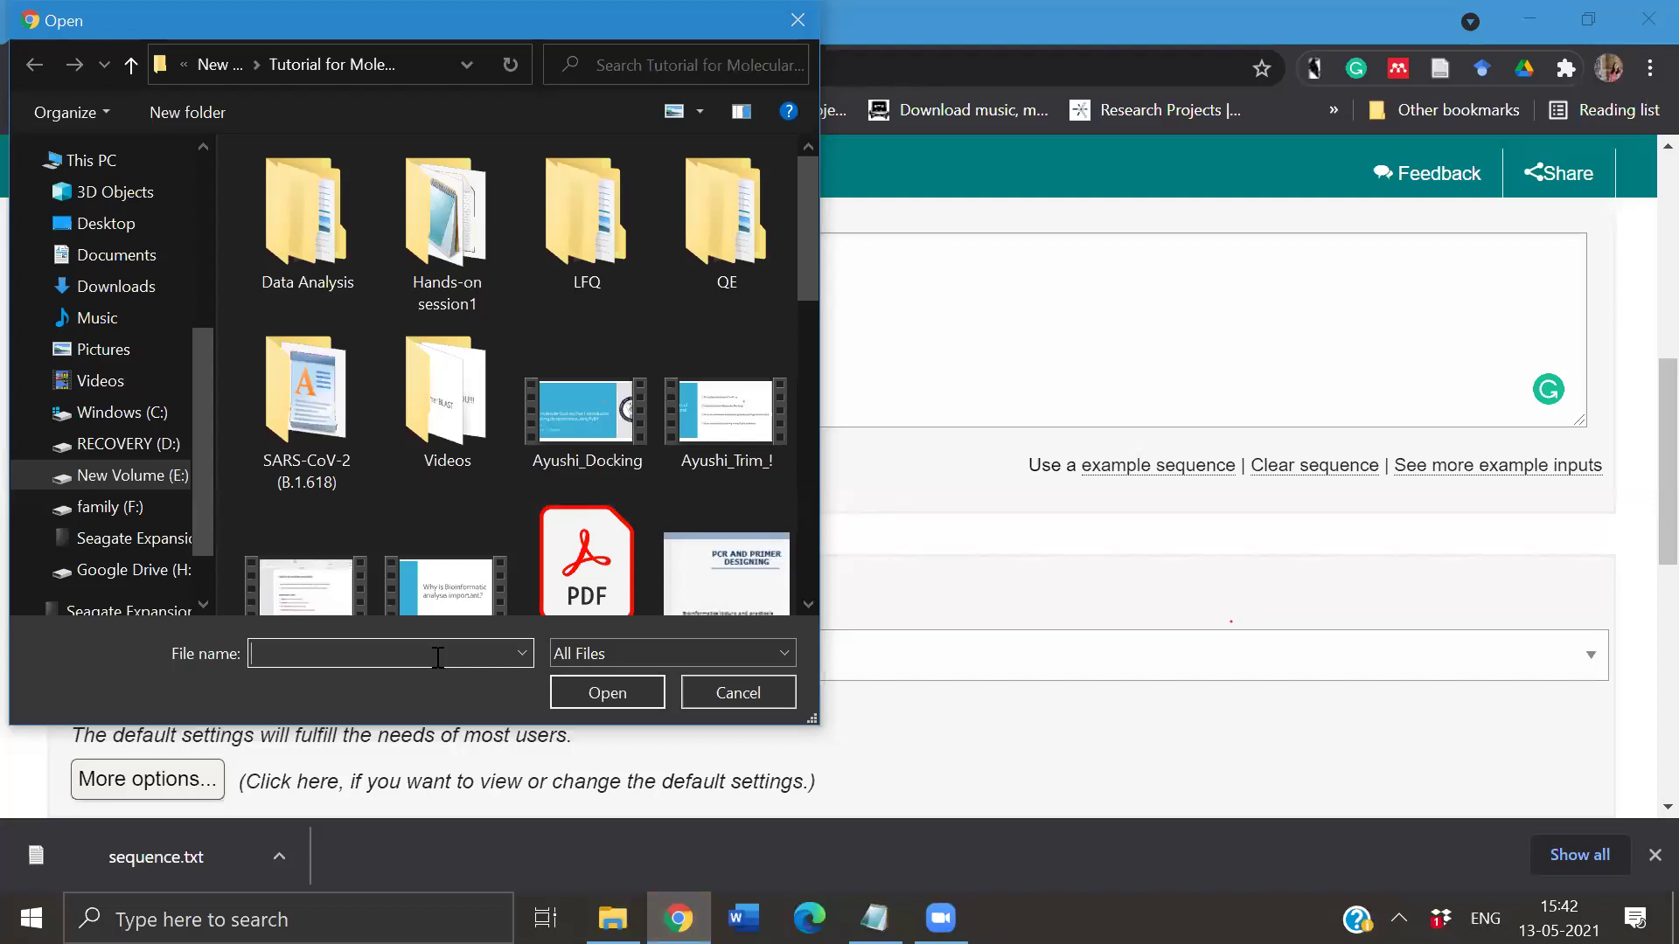
{"action": "key", "text": "ctrl+v"}
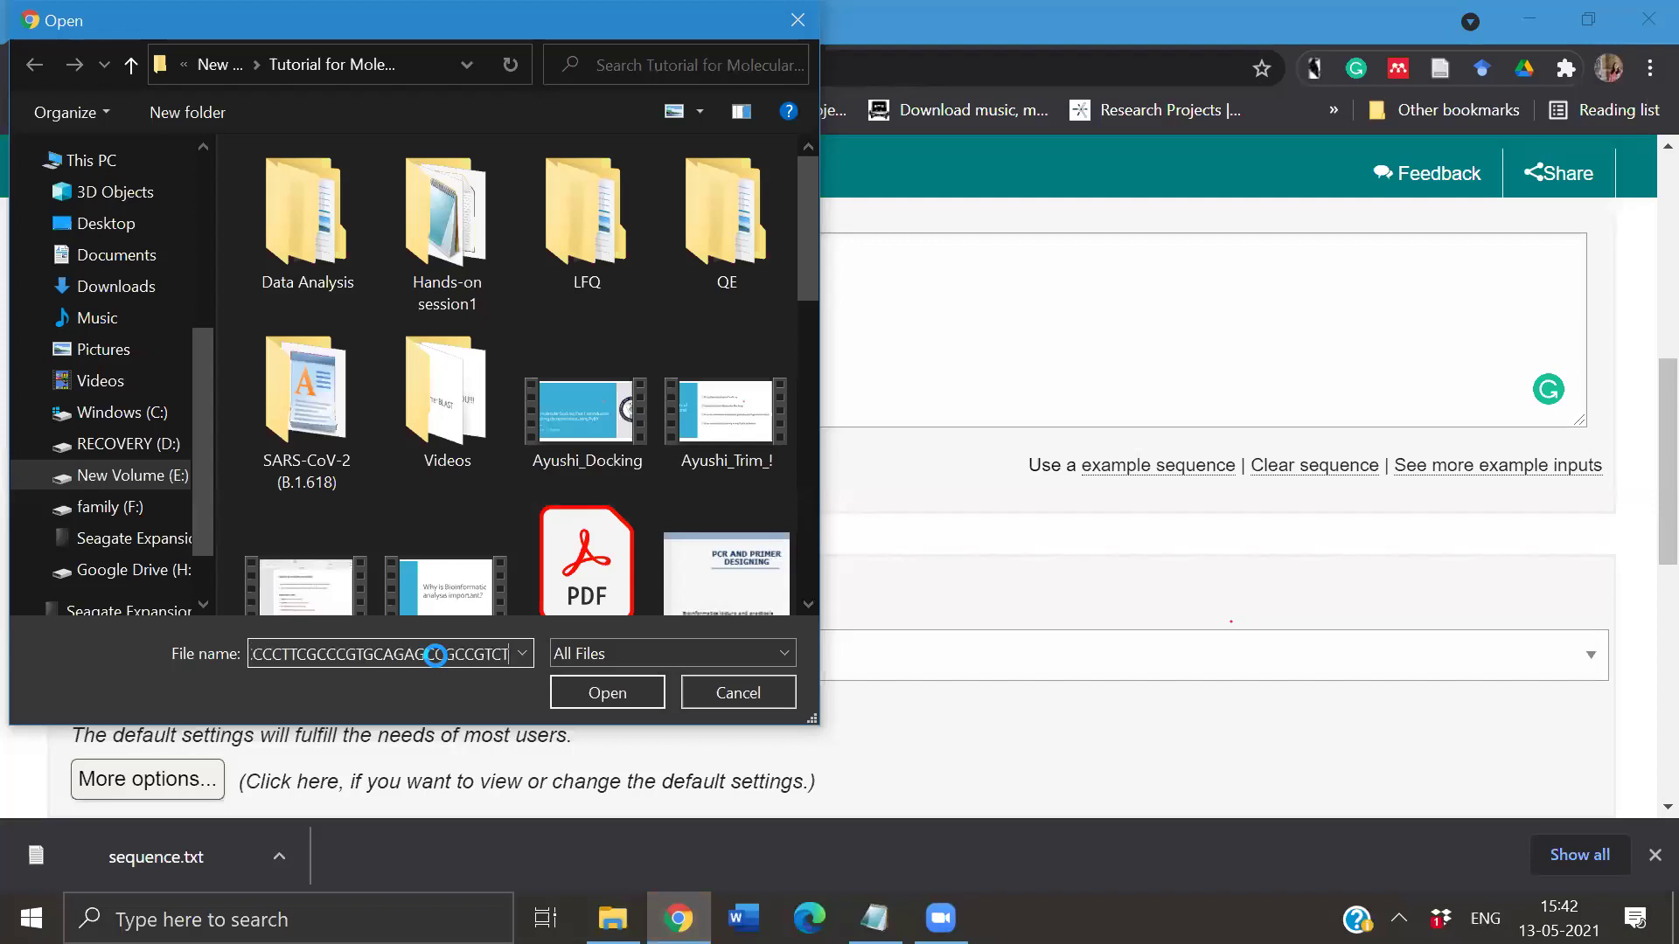
{"action": "key", "text": "Return"}
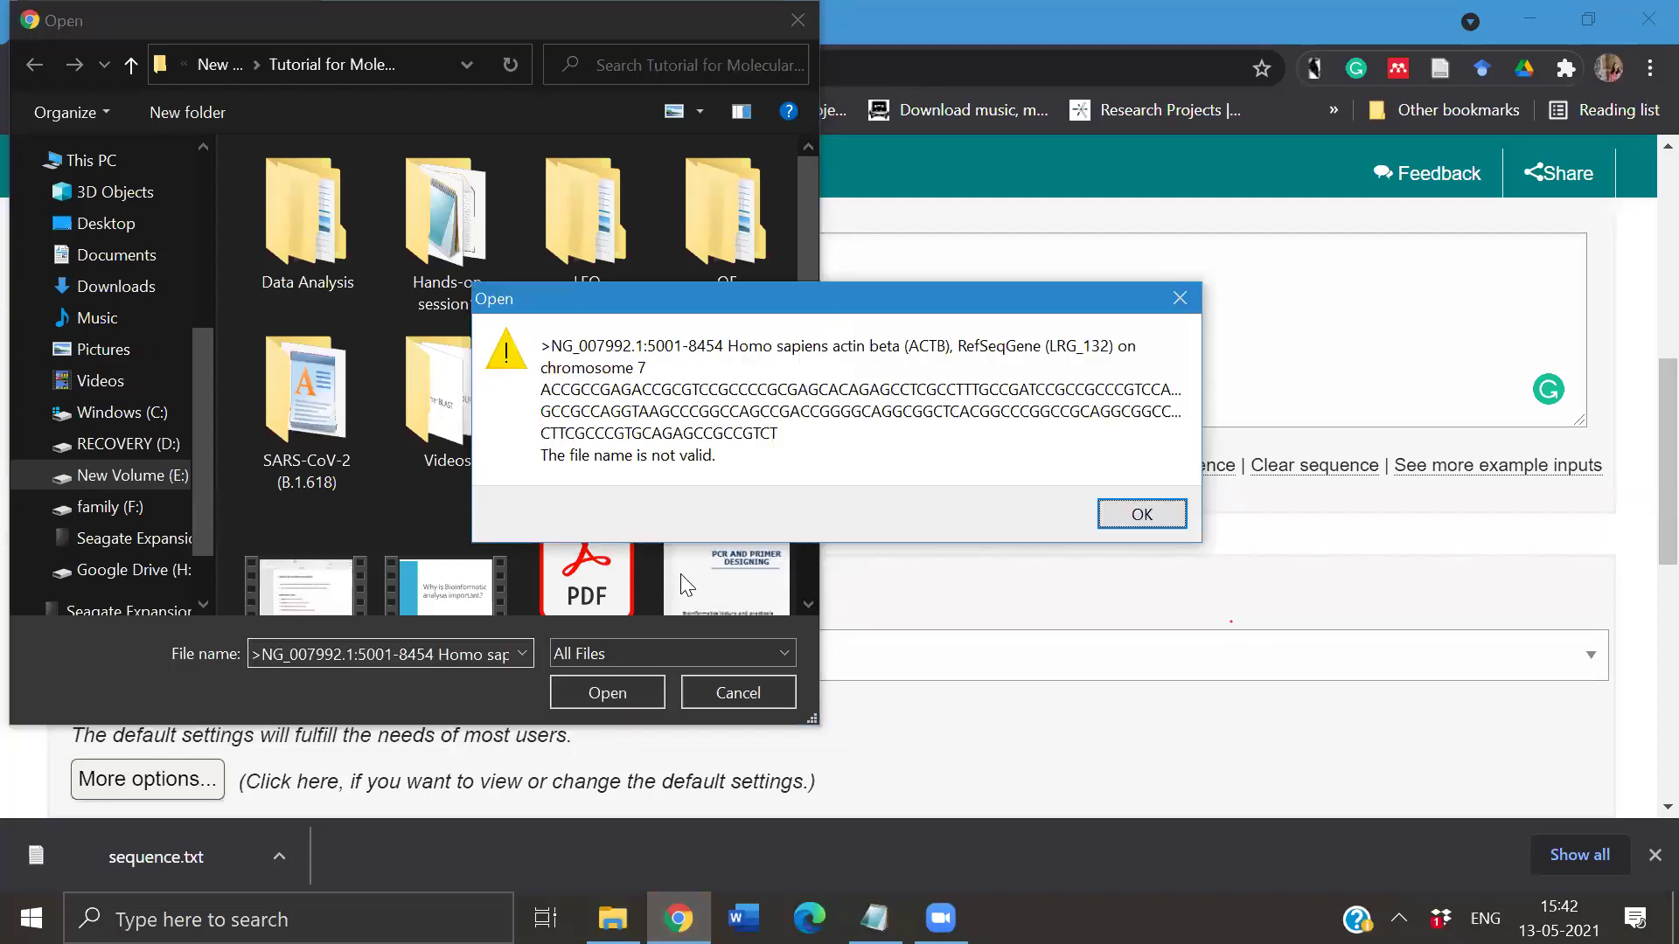
{"action": "left_click", "coordinate": [1173, 523]}
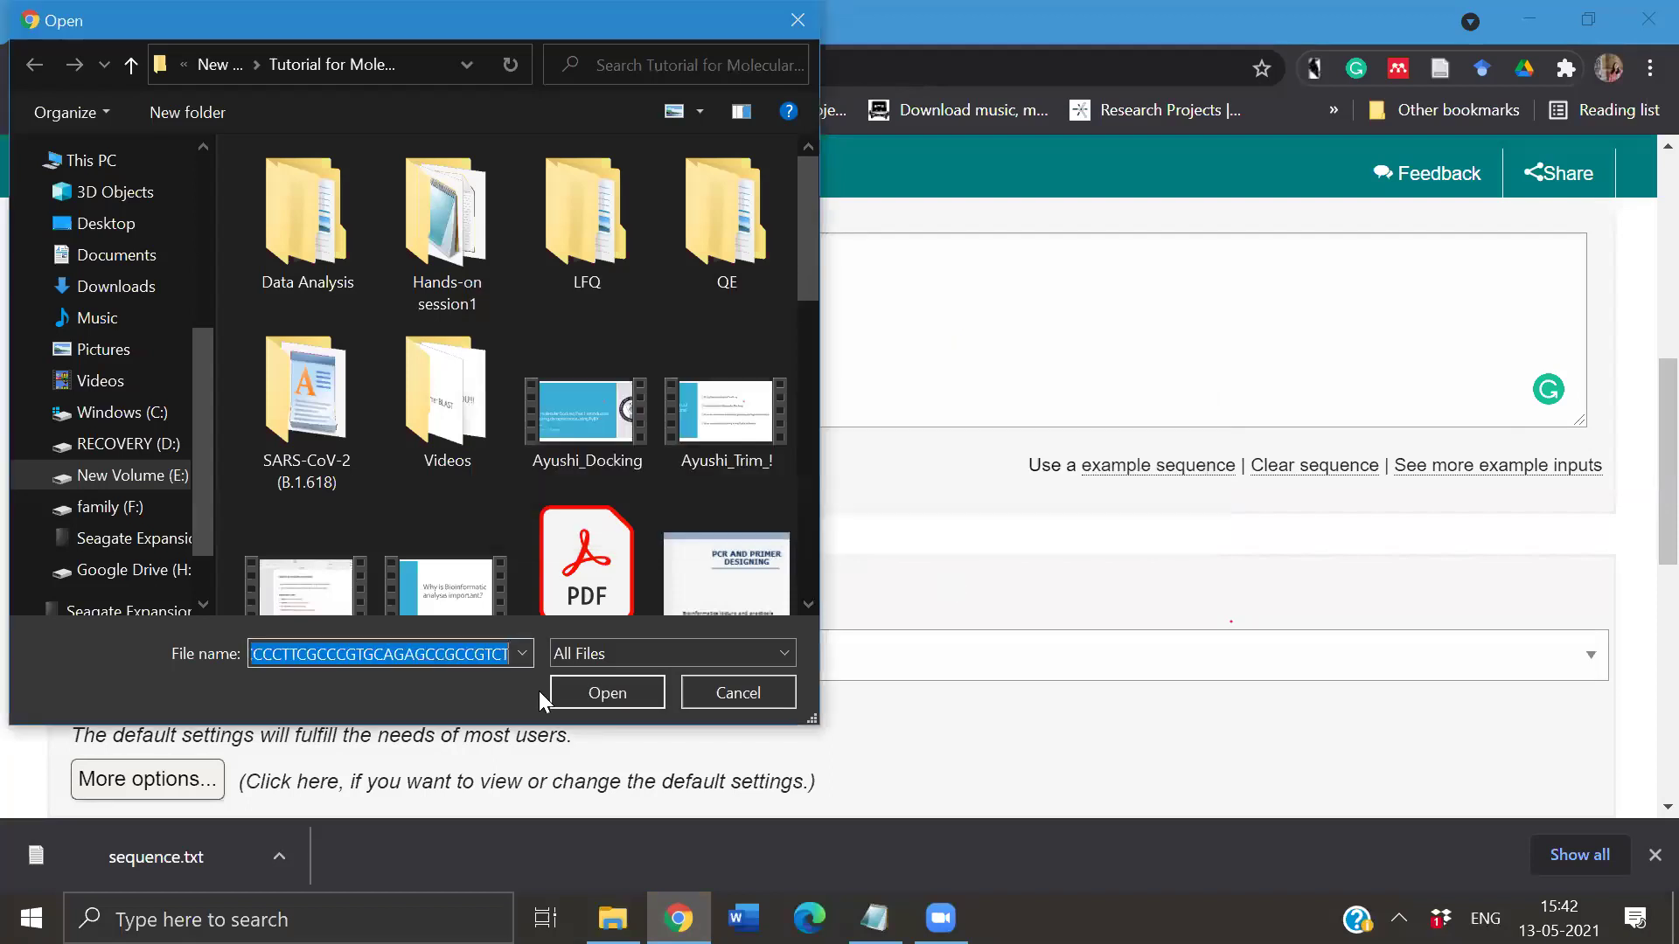
{"action": "key", "text": "BackSpace"}
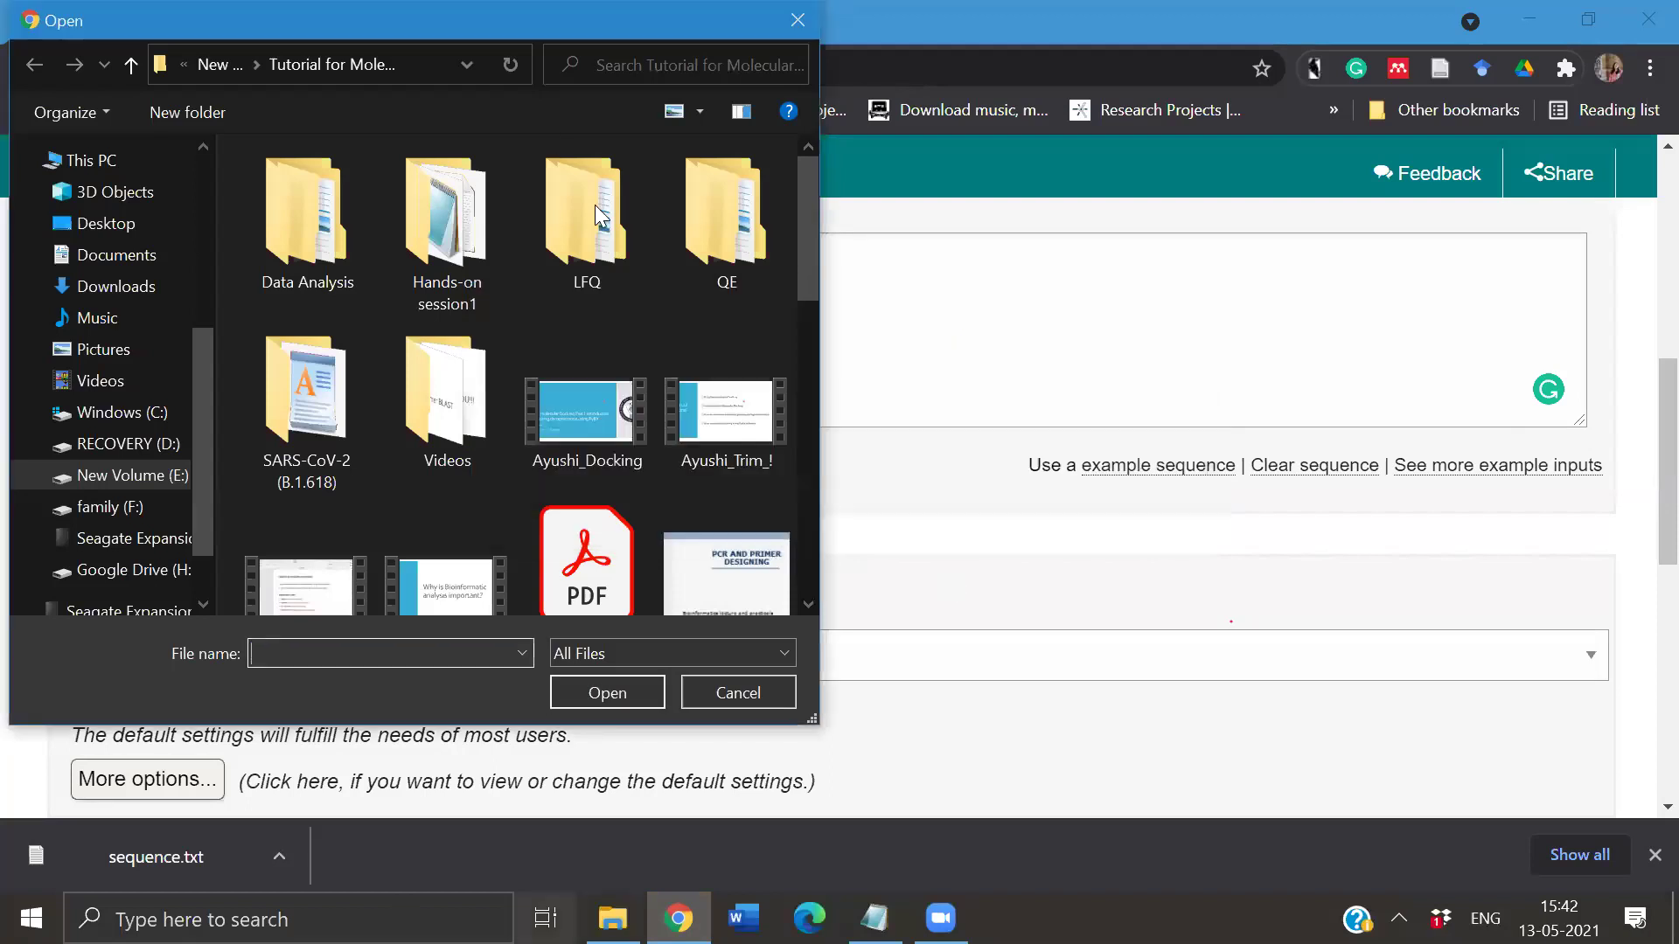
- Copy the path of the Hands-on session1 folder from File Explorer and open that folder in the browser's file chooser
{"action": "key", "text": "alt+Tab"}
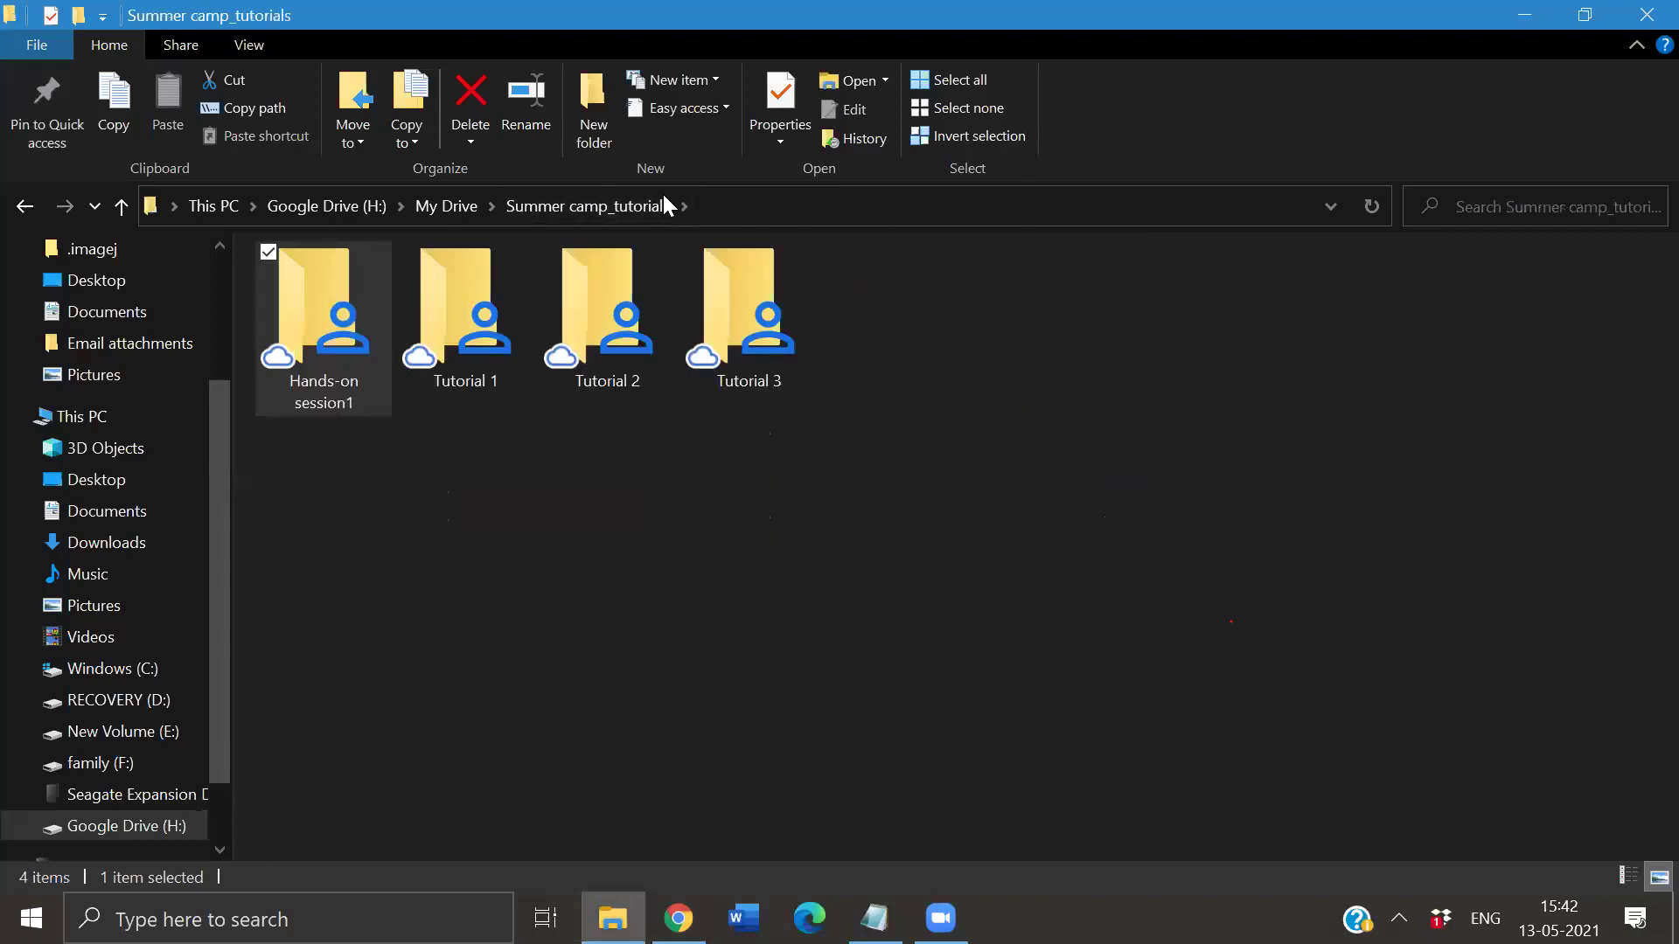
{"action": "key", "text": "alt+Right"}
{"action": "left_click", "coordinate": [911, 199]}
{"action": "key", "text": "ctrl+c"}
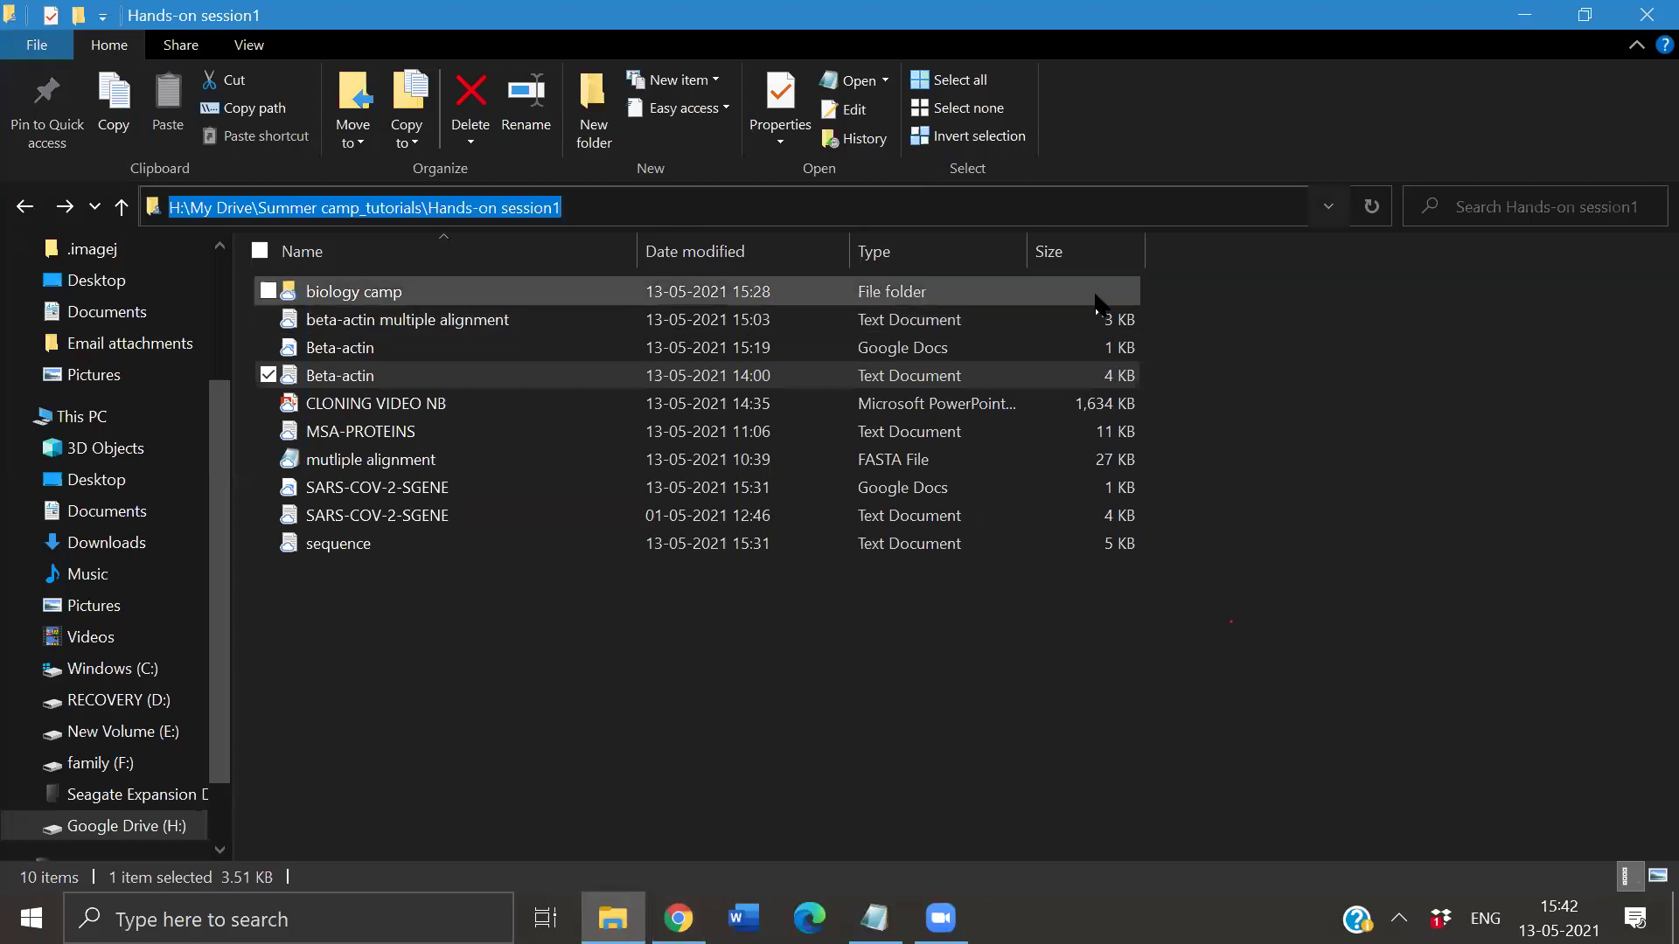
{"action": "left_click", "coordinate": [678, 918]}
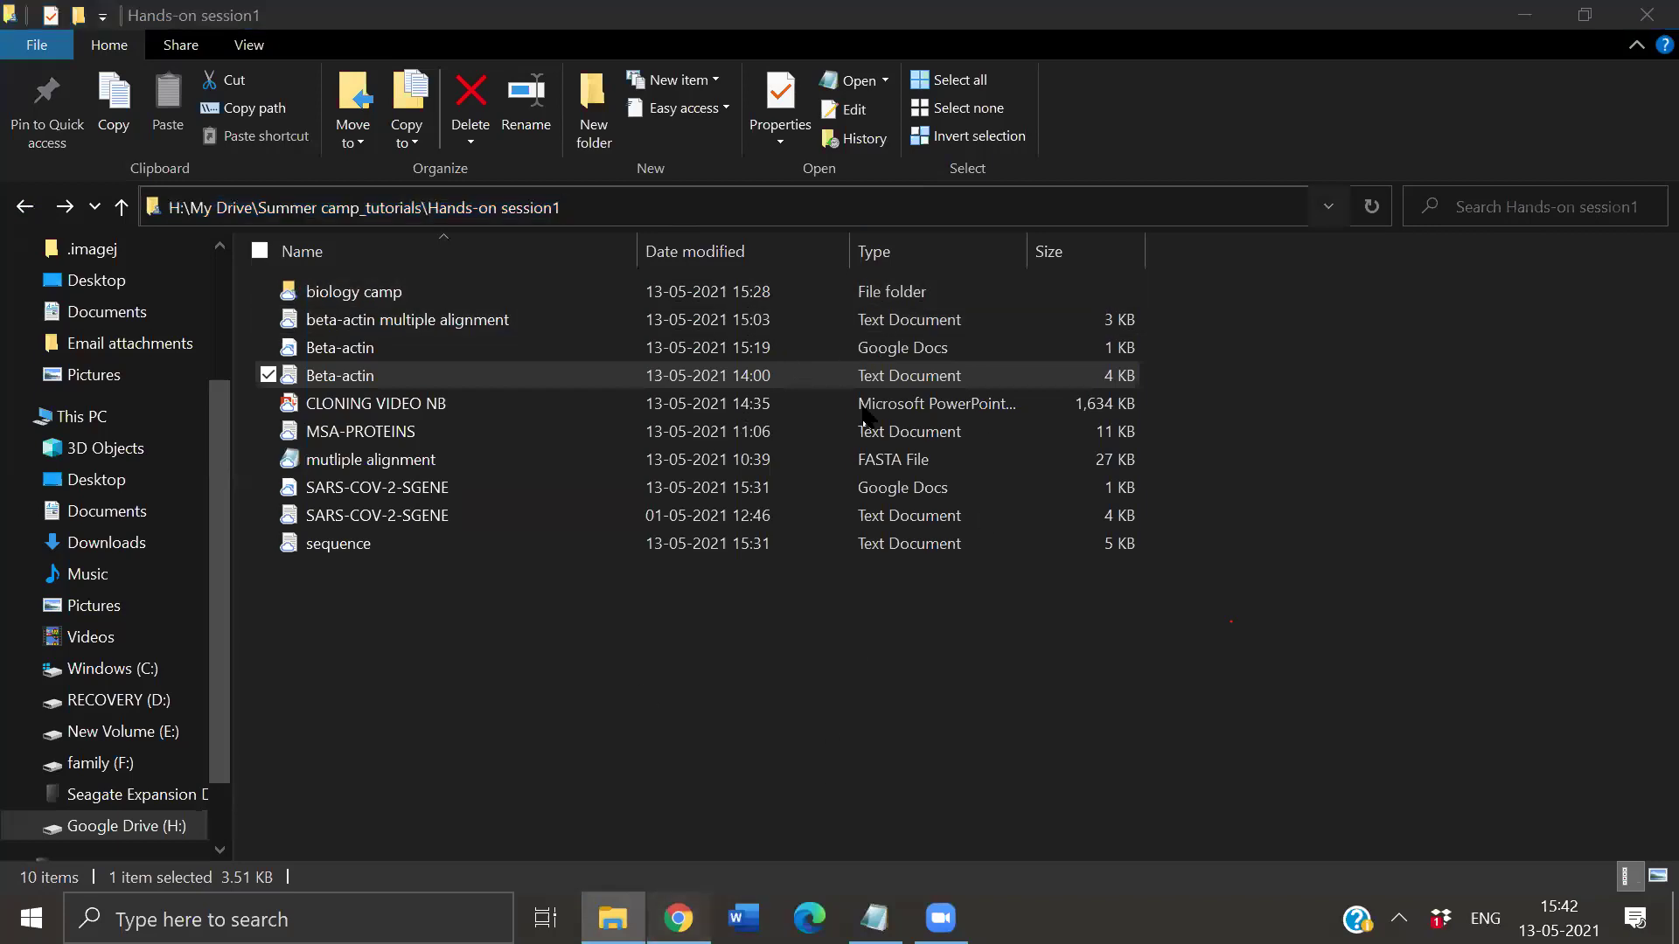
{"action": "key", "text": "ctrl+v"}
{"action": "key", "text": "Return"}
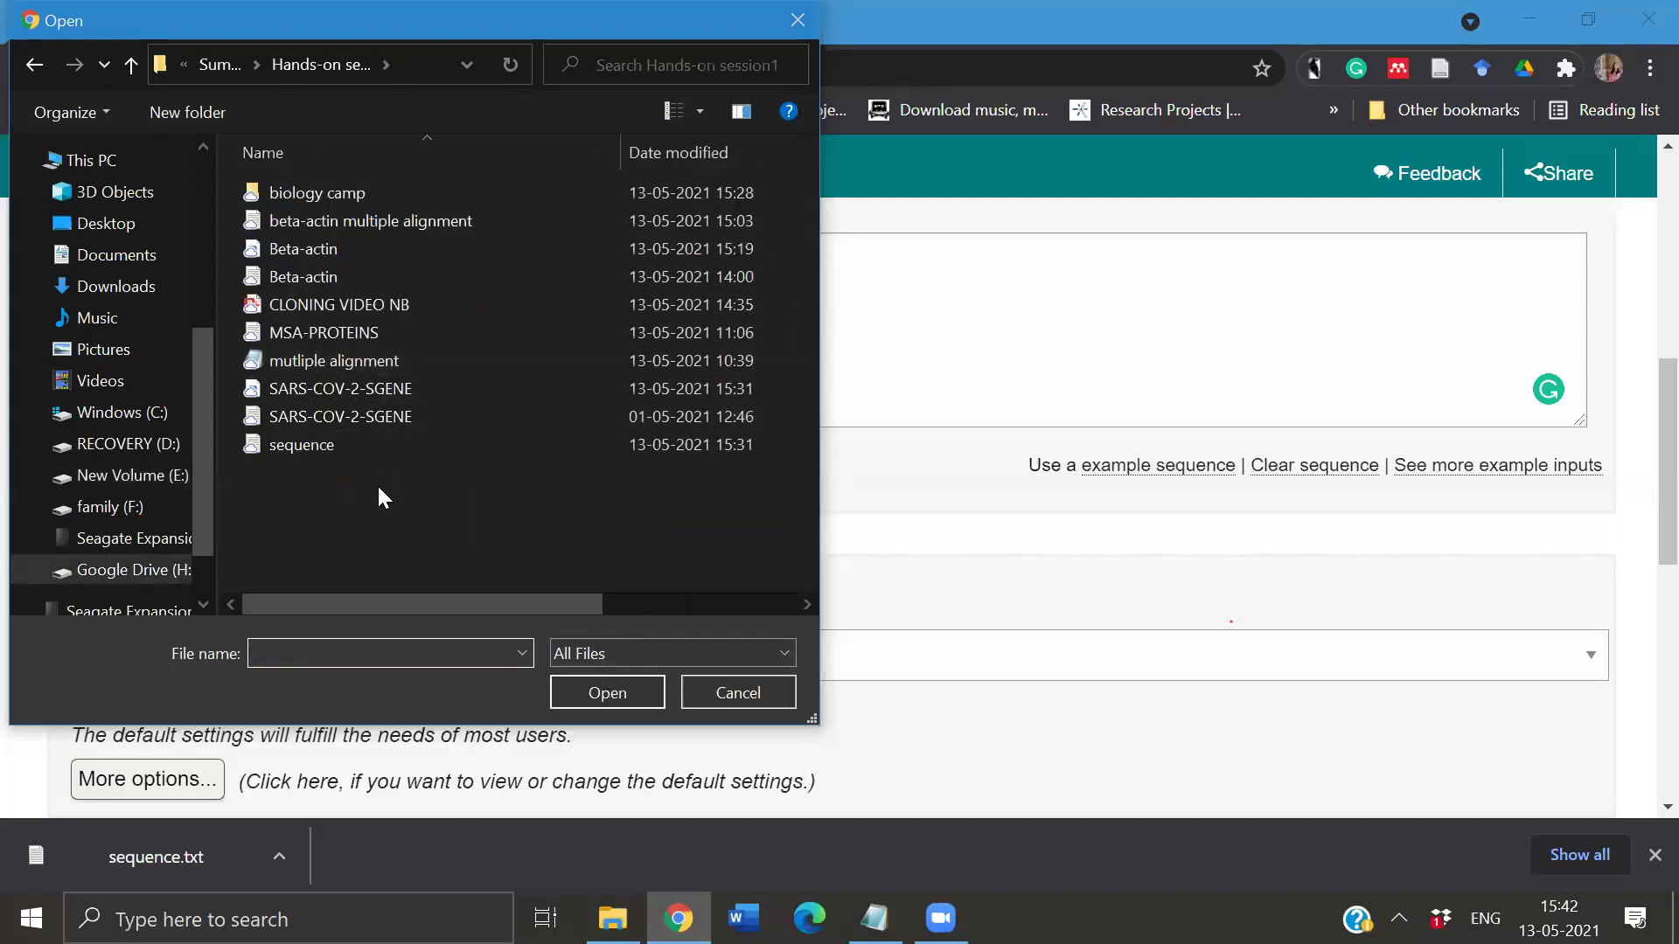
- Choose the MSA-PROTEINS text file as the sequence file to upload
{"action": "left_click", "coordinate": [383, 356]}
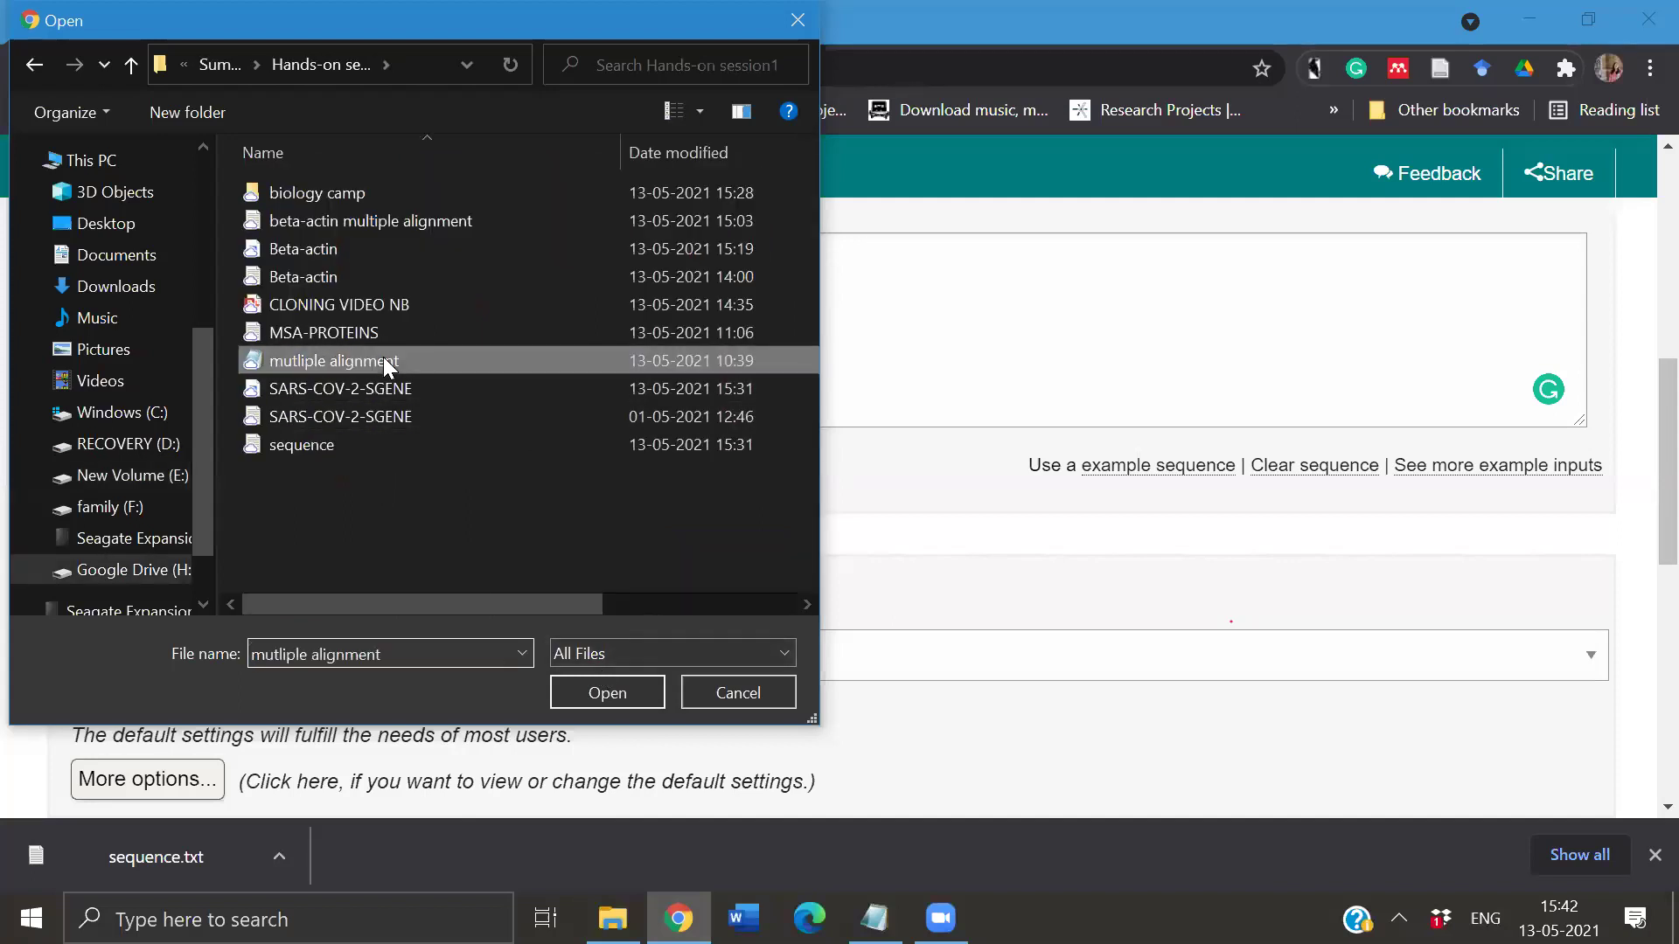
{"action": "left_click", "coordinate": [385, 334]}
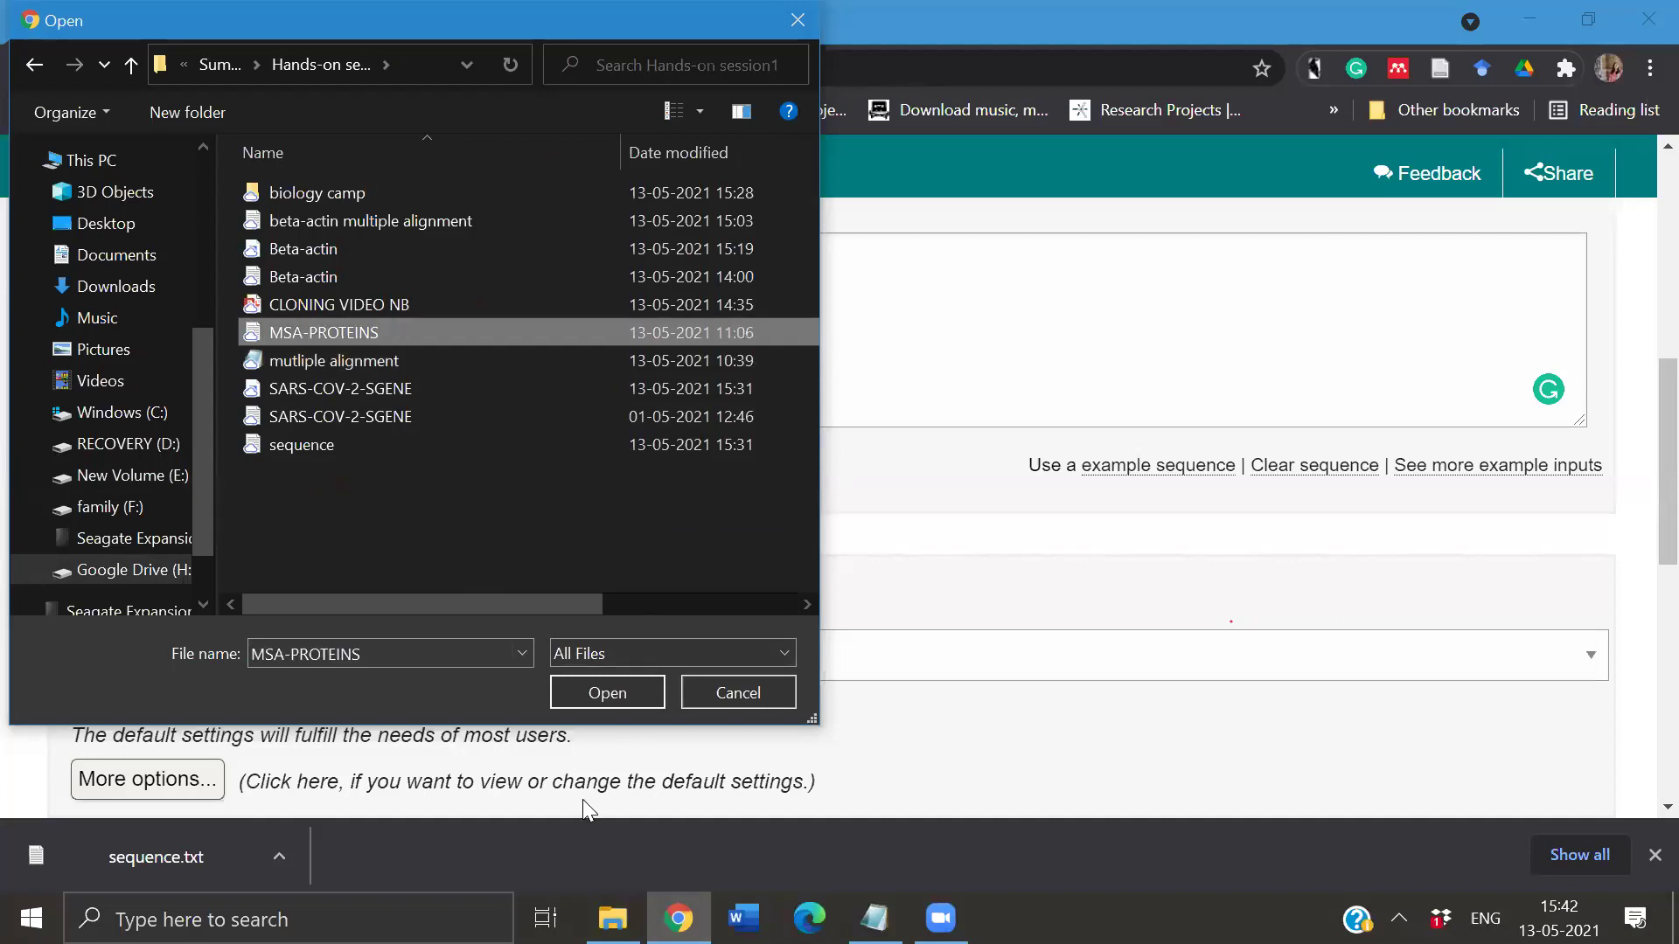
{"action": "left_click", "coordinate": [614, 691]}
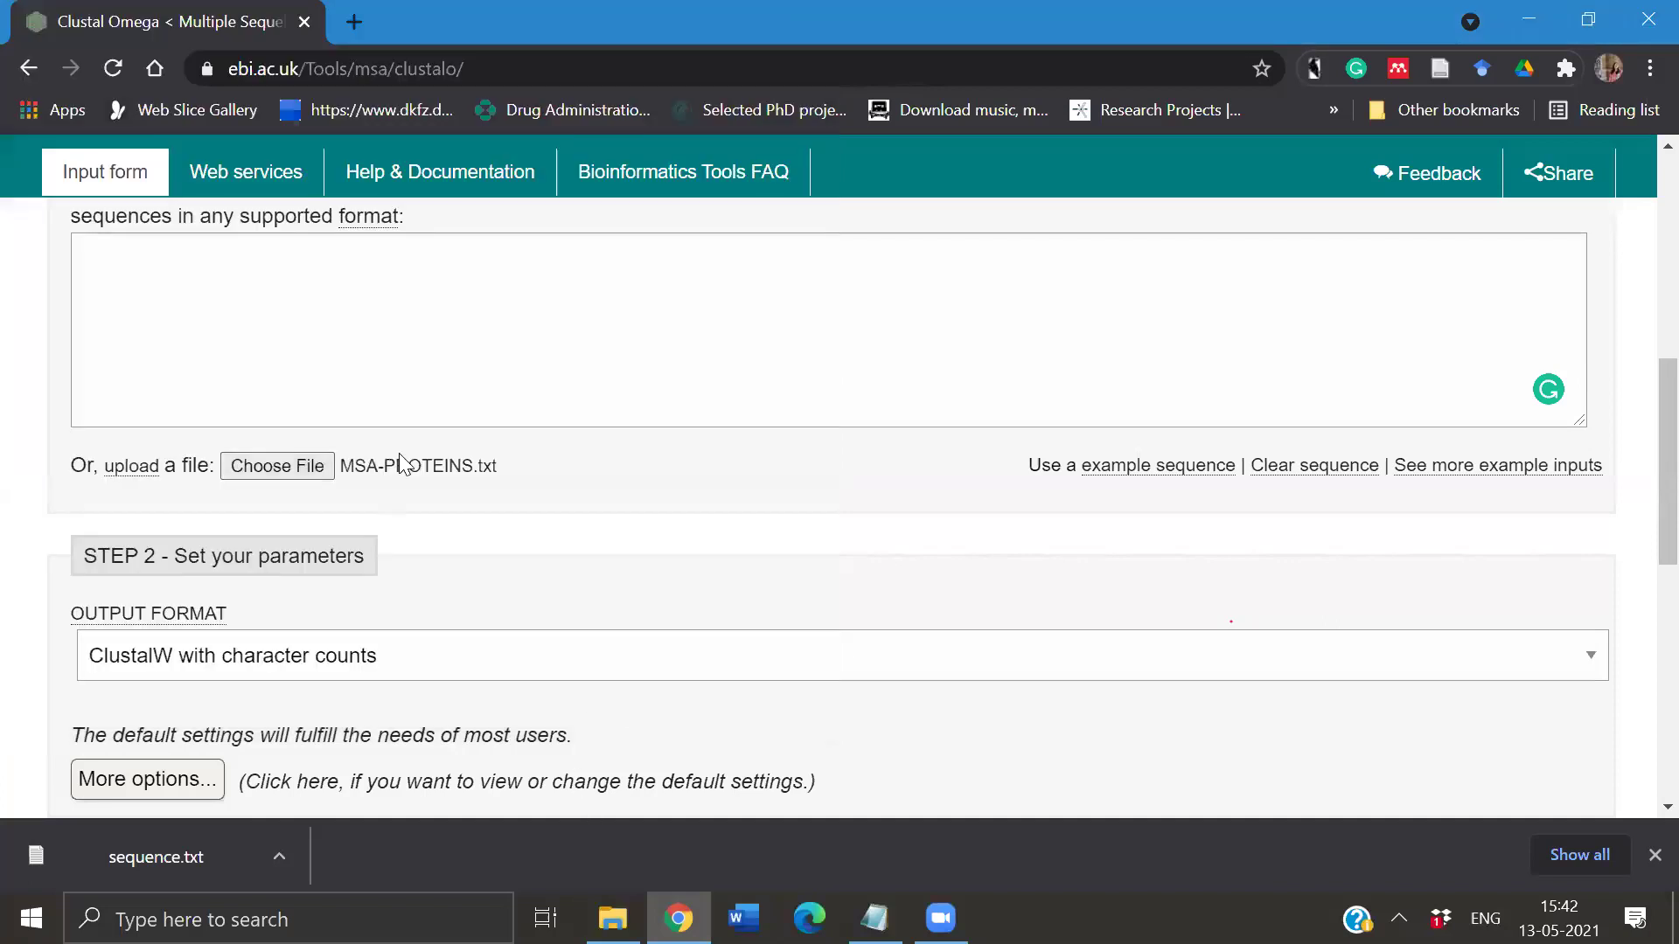
- Keep the output format as ClustalW with character counts and submit the multiple sequence alignment job
{"action": "scroll", "coordinate": [402, 464], "scroll_direction": "down", "scroll_amount": 2}
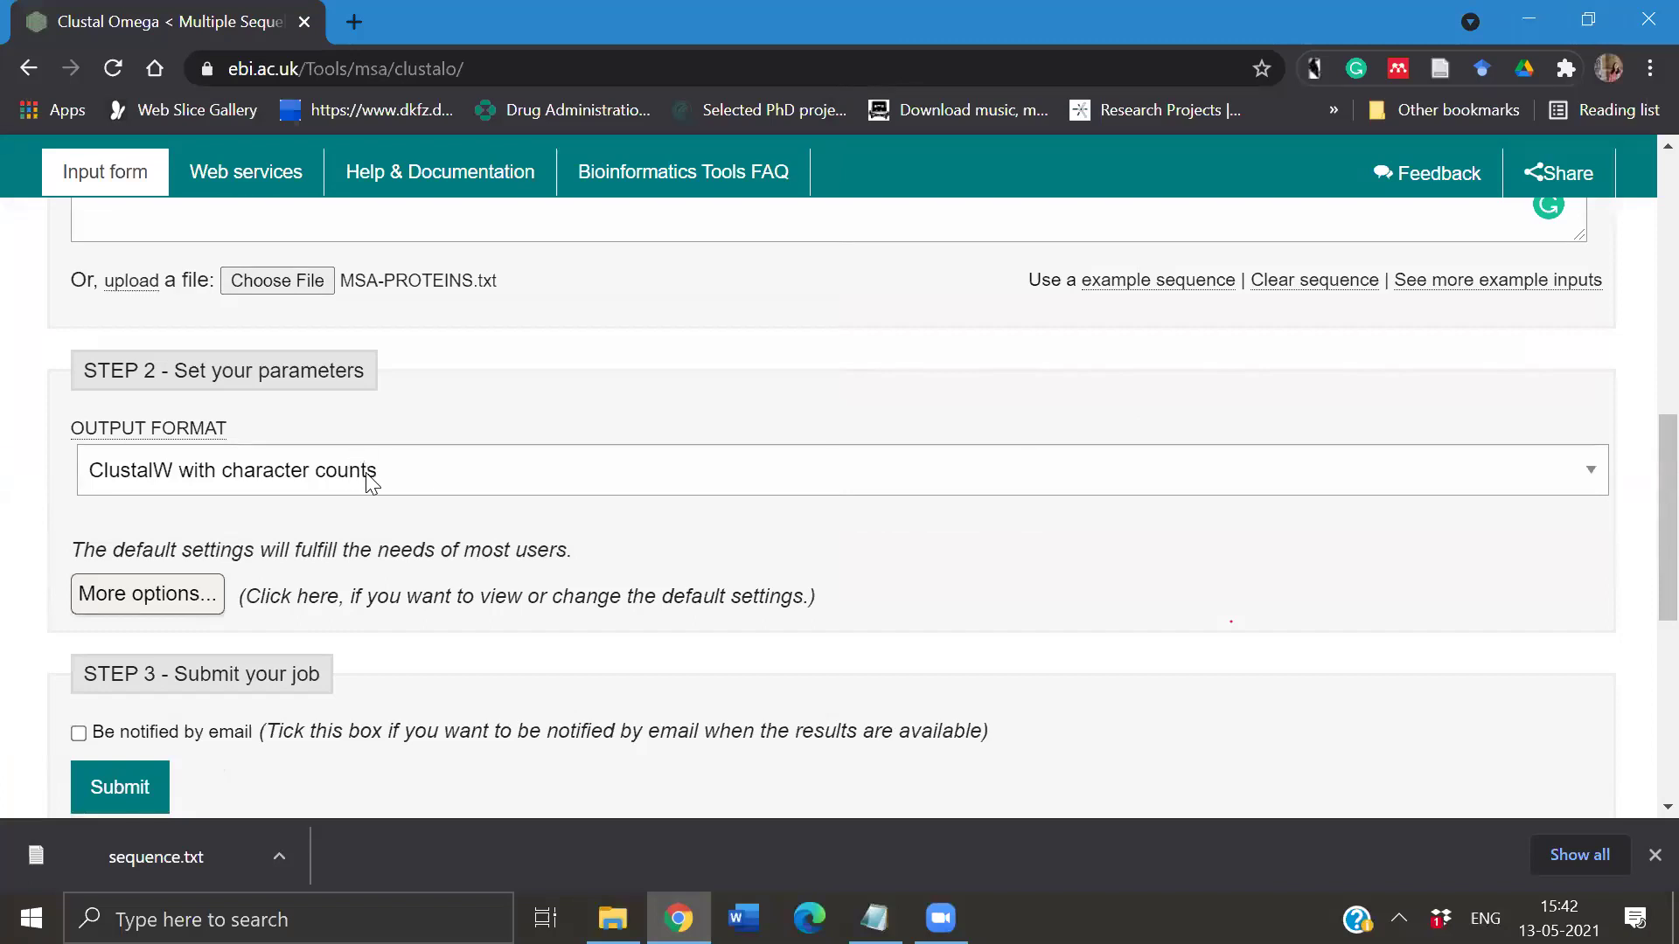
{"action": "left_click", "coordinate": [371, 477]}
{"action": "scroll", "coordinate": [372, 481], "scroll_direction": "down", "scroll_amount": 2}
{"action": "scroll", "coordinate": [451, 401], "scroll_direction": "up", "scroll_amount": 5}
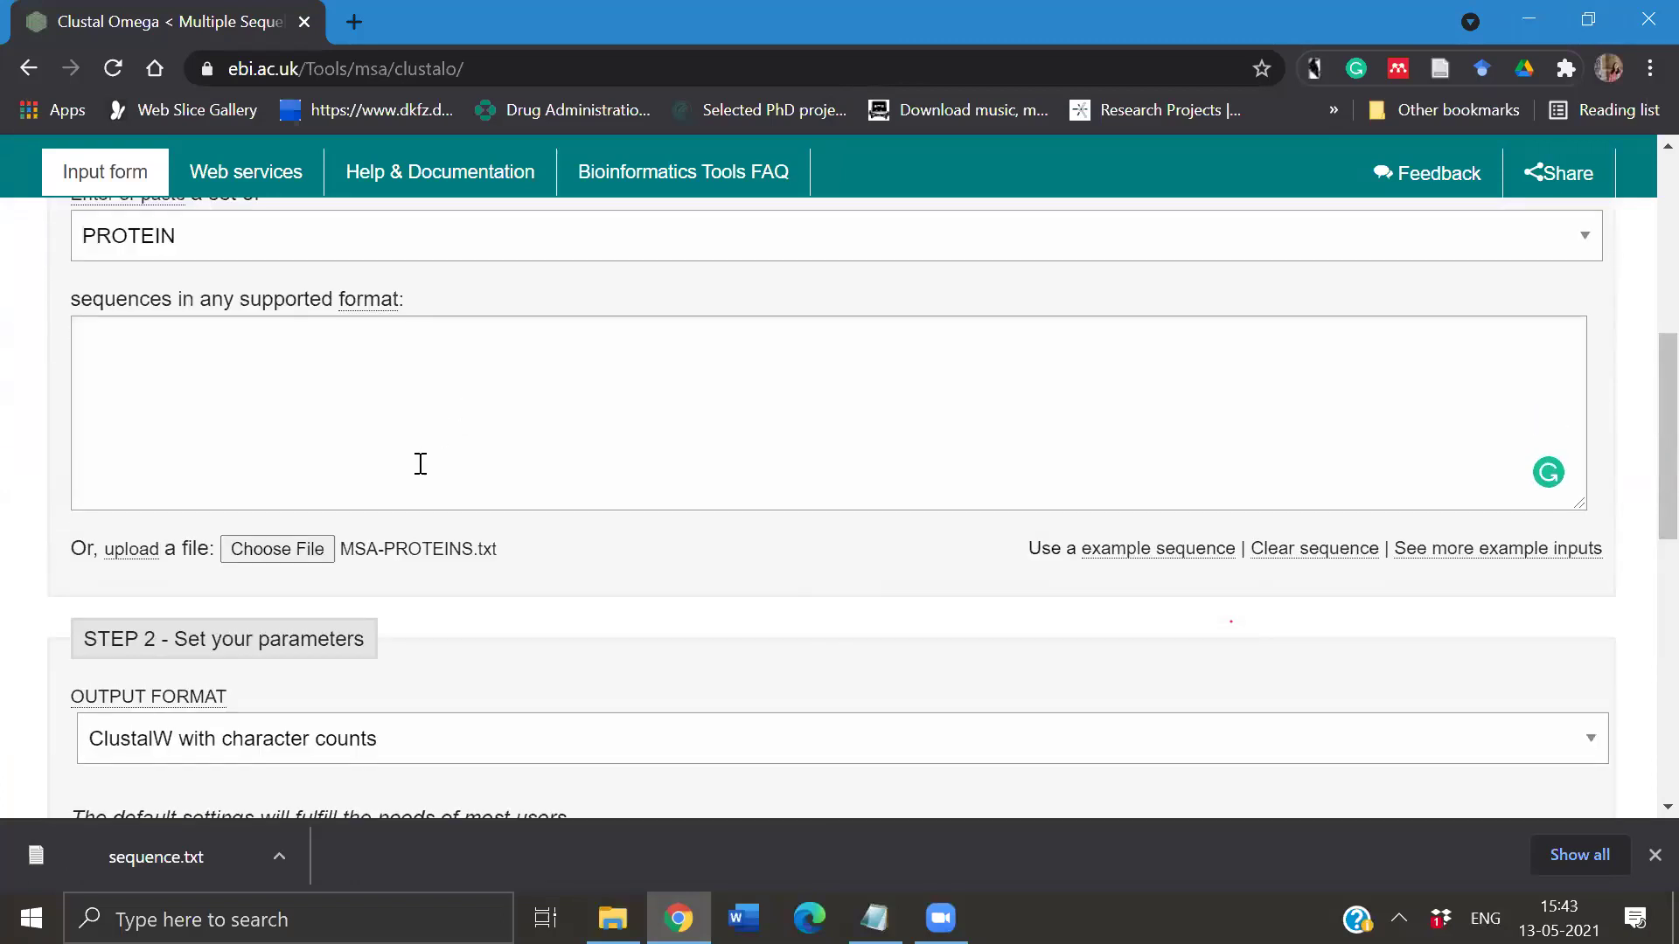
{"action": "scroll", "coordinate": [424, 473], "scroll_direction": "down", "scroll_amount": 5}
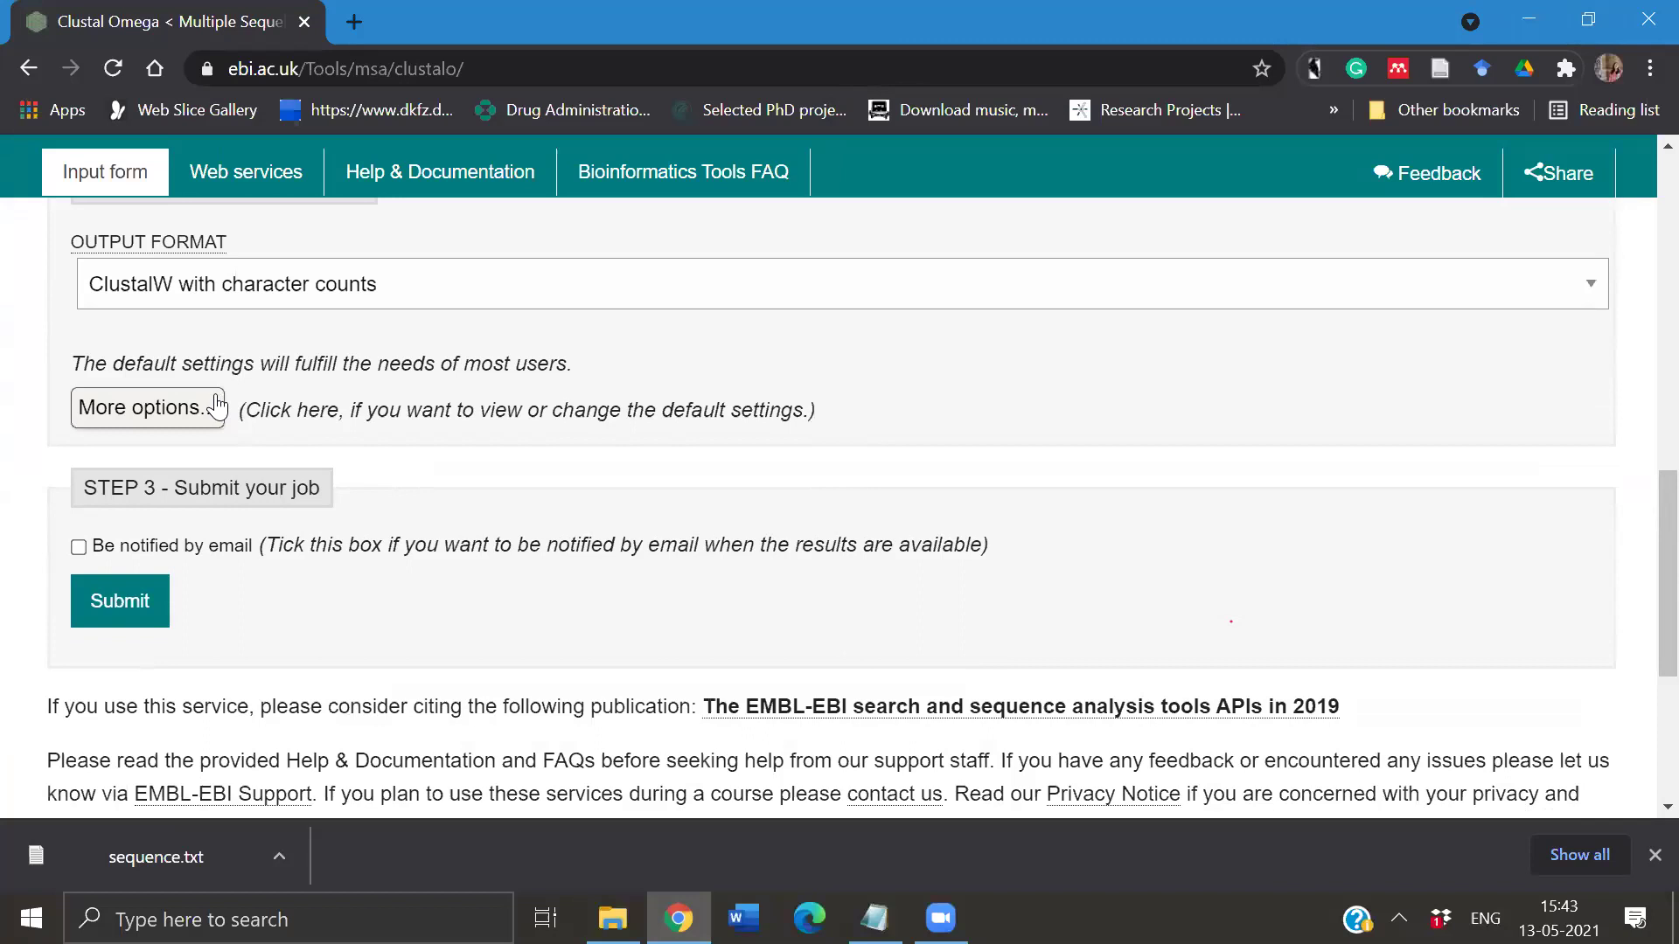
{"action": "left_click", "coordinate": [94, 597]}
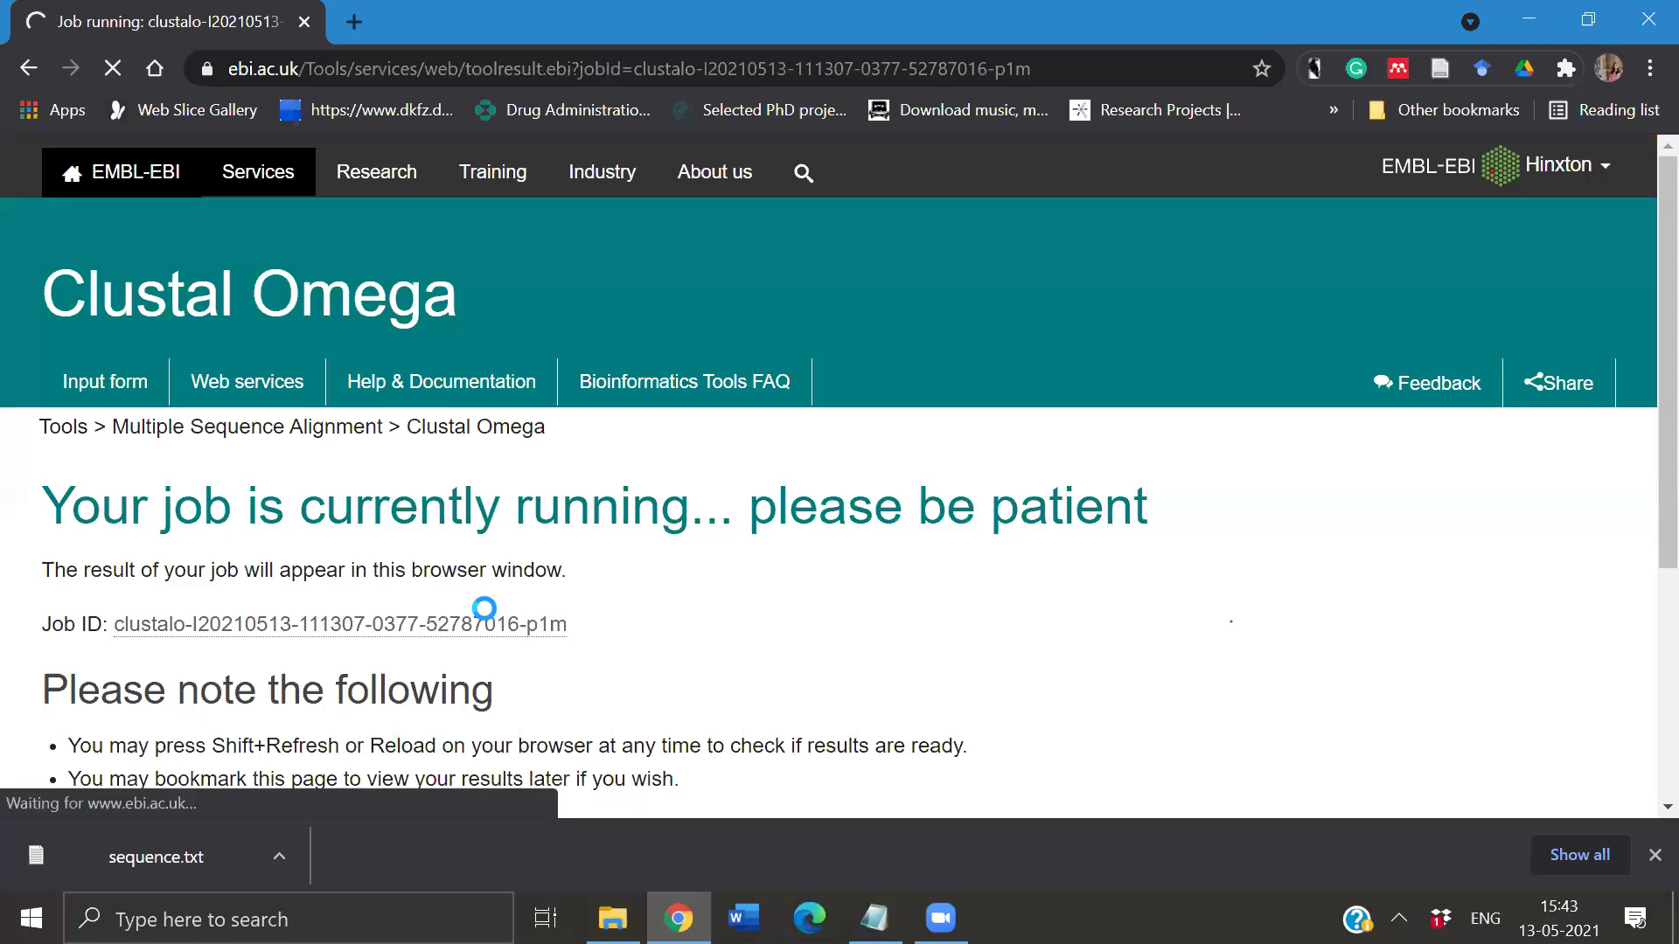
{"action": "scroll", "coordinate": [485, 608], "scroll_direction": "down", "scroll_amount": 1}
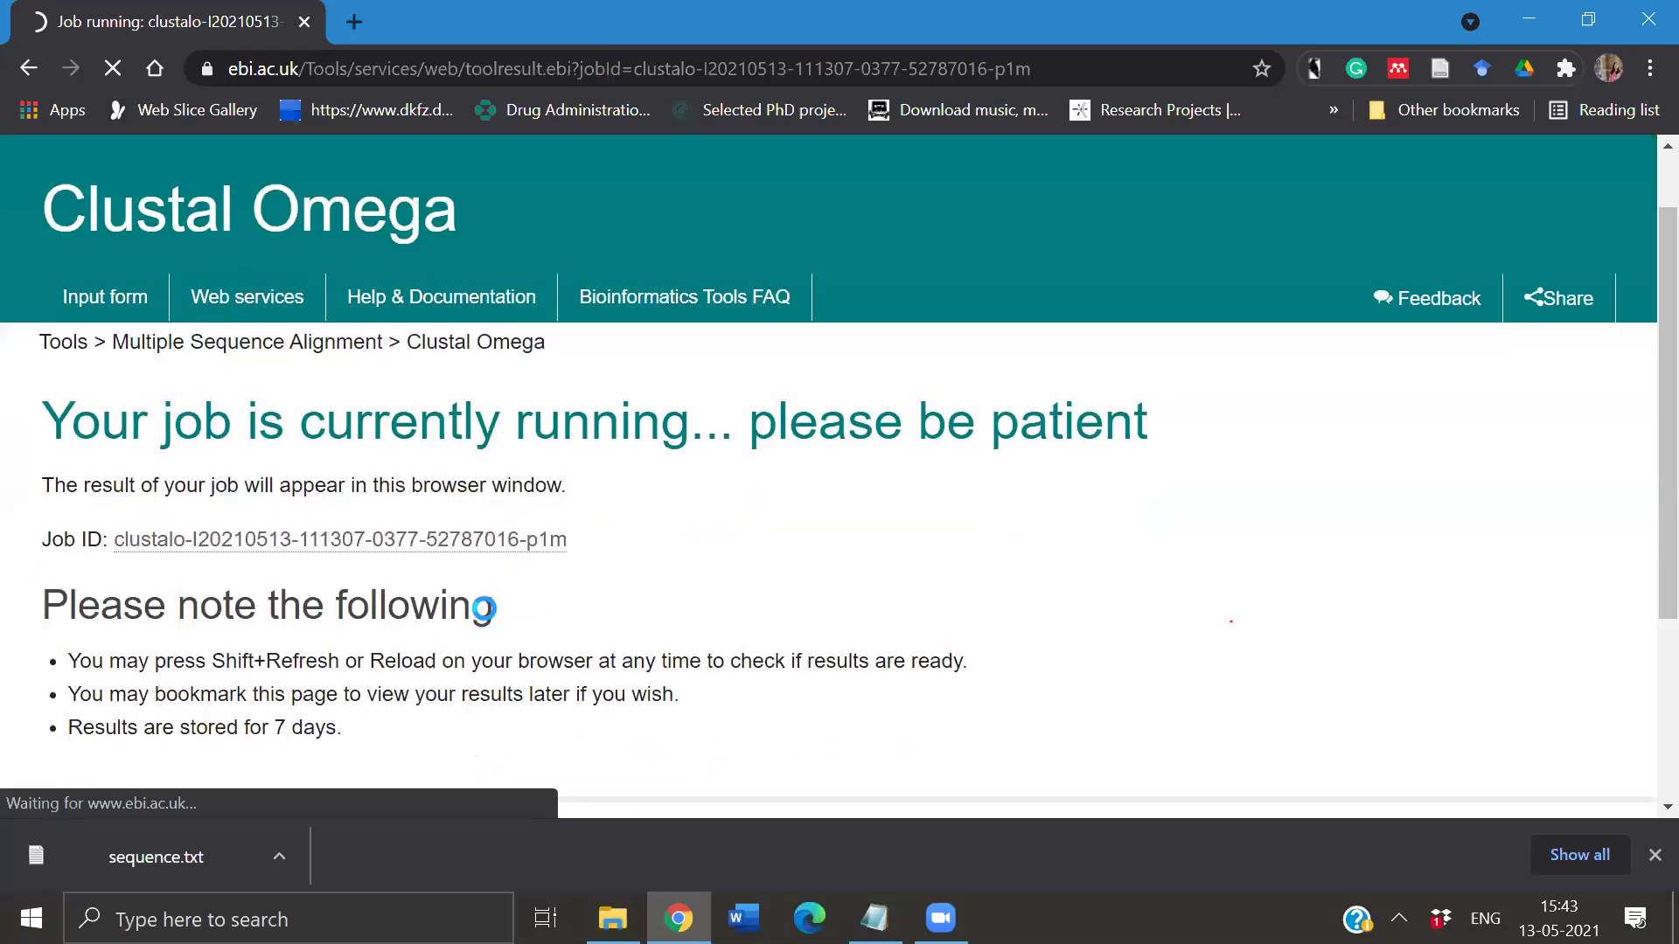
{"action": "scroll", "coordinate": [484, 608], "scroll_direction": "down", "scroll_amount": 1}
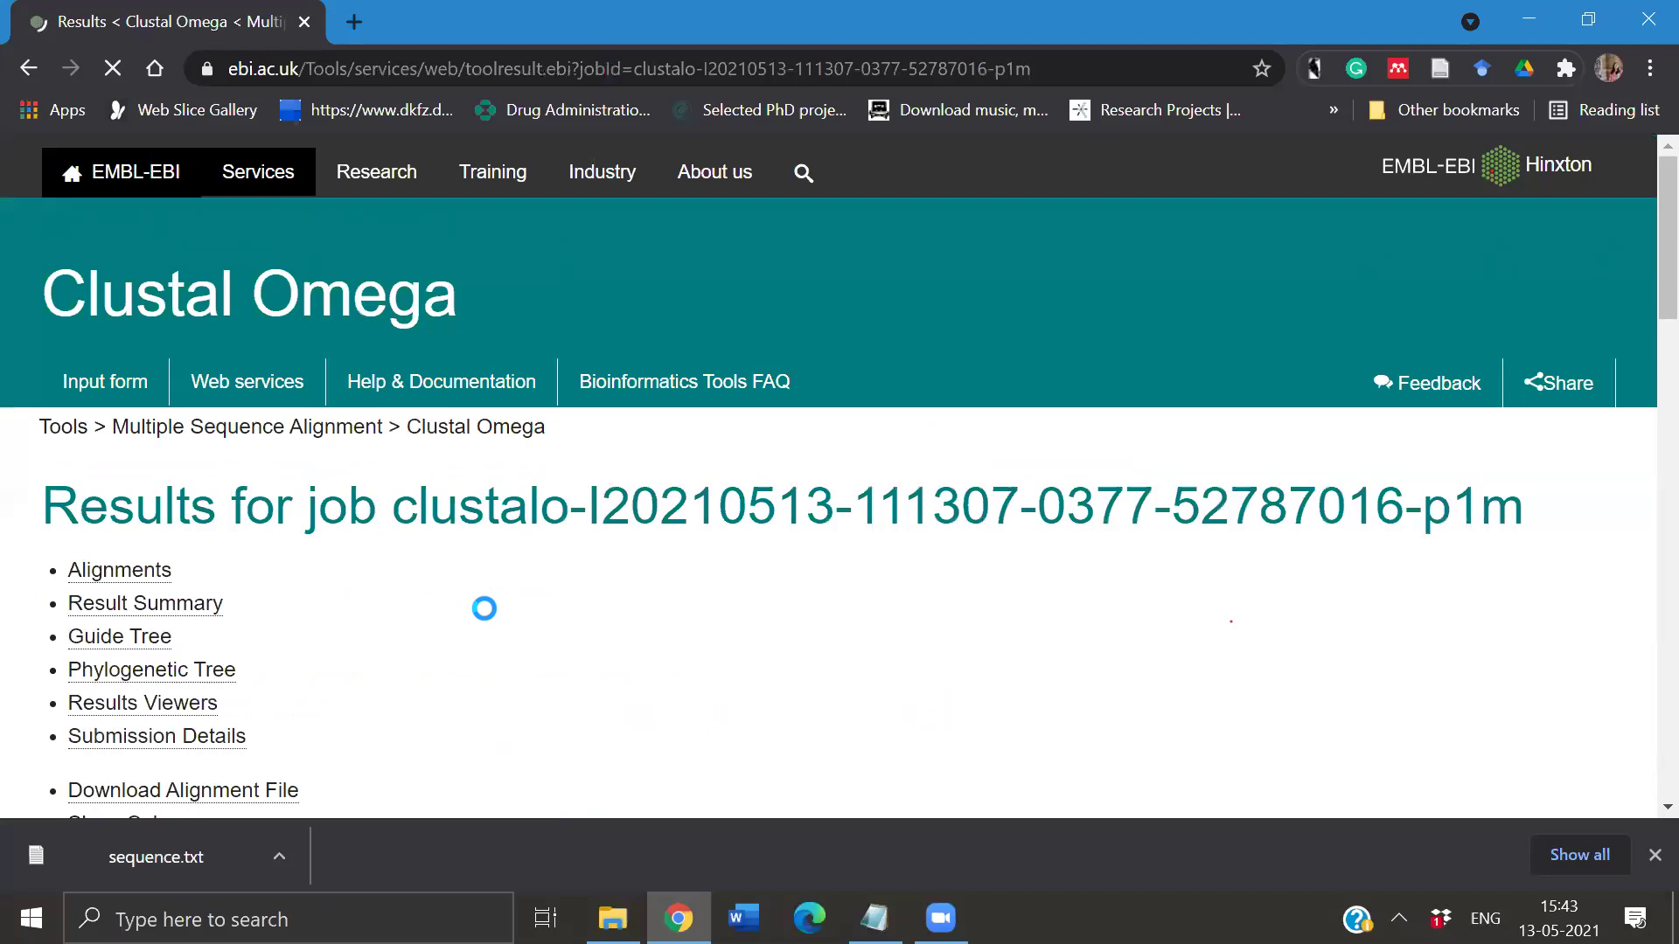
- View the aligned protein sequences, then open the result summary and look through its list of output files
{"action": "scroll", "coordinate": [484, 607], "scroll_direction": "down", "scroll_amount": 2}
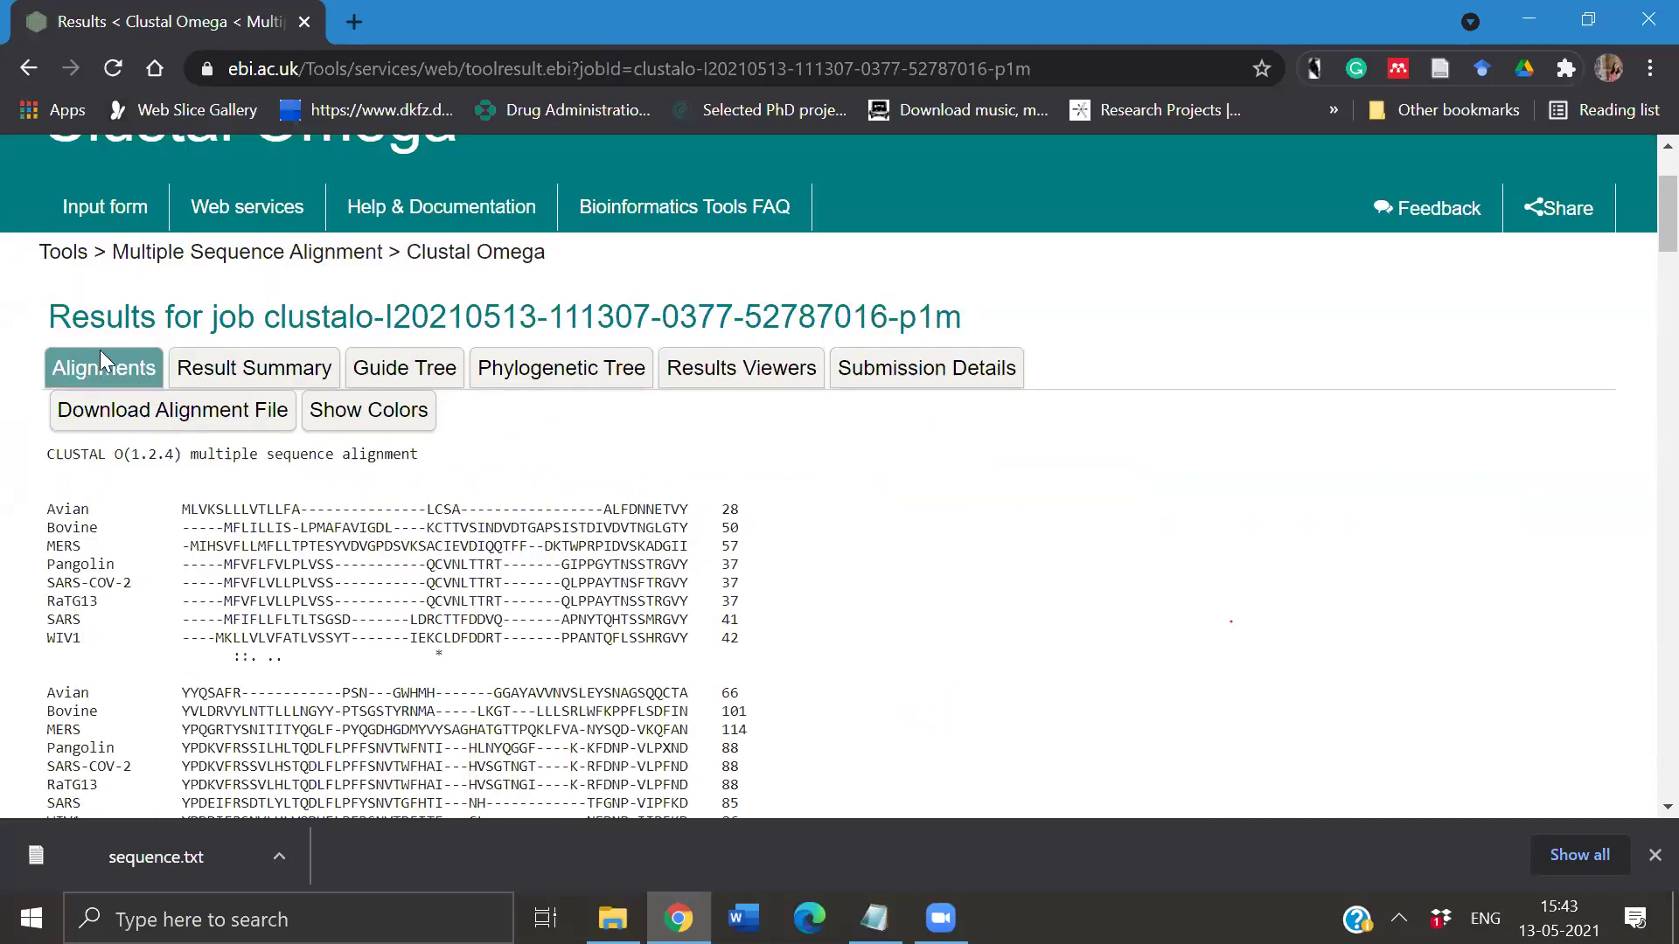
{"action": "left_click", "coordinate": [203, 366]}
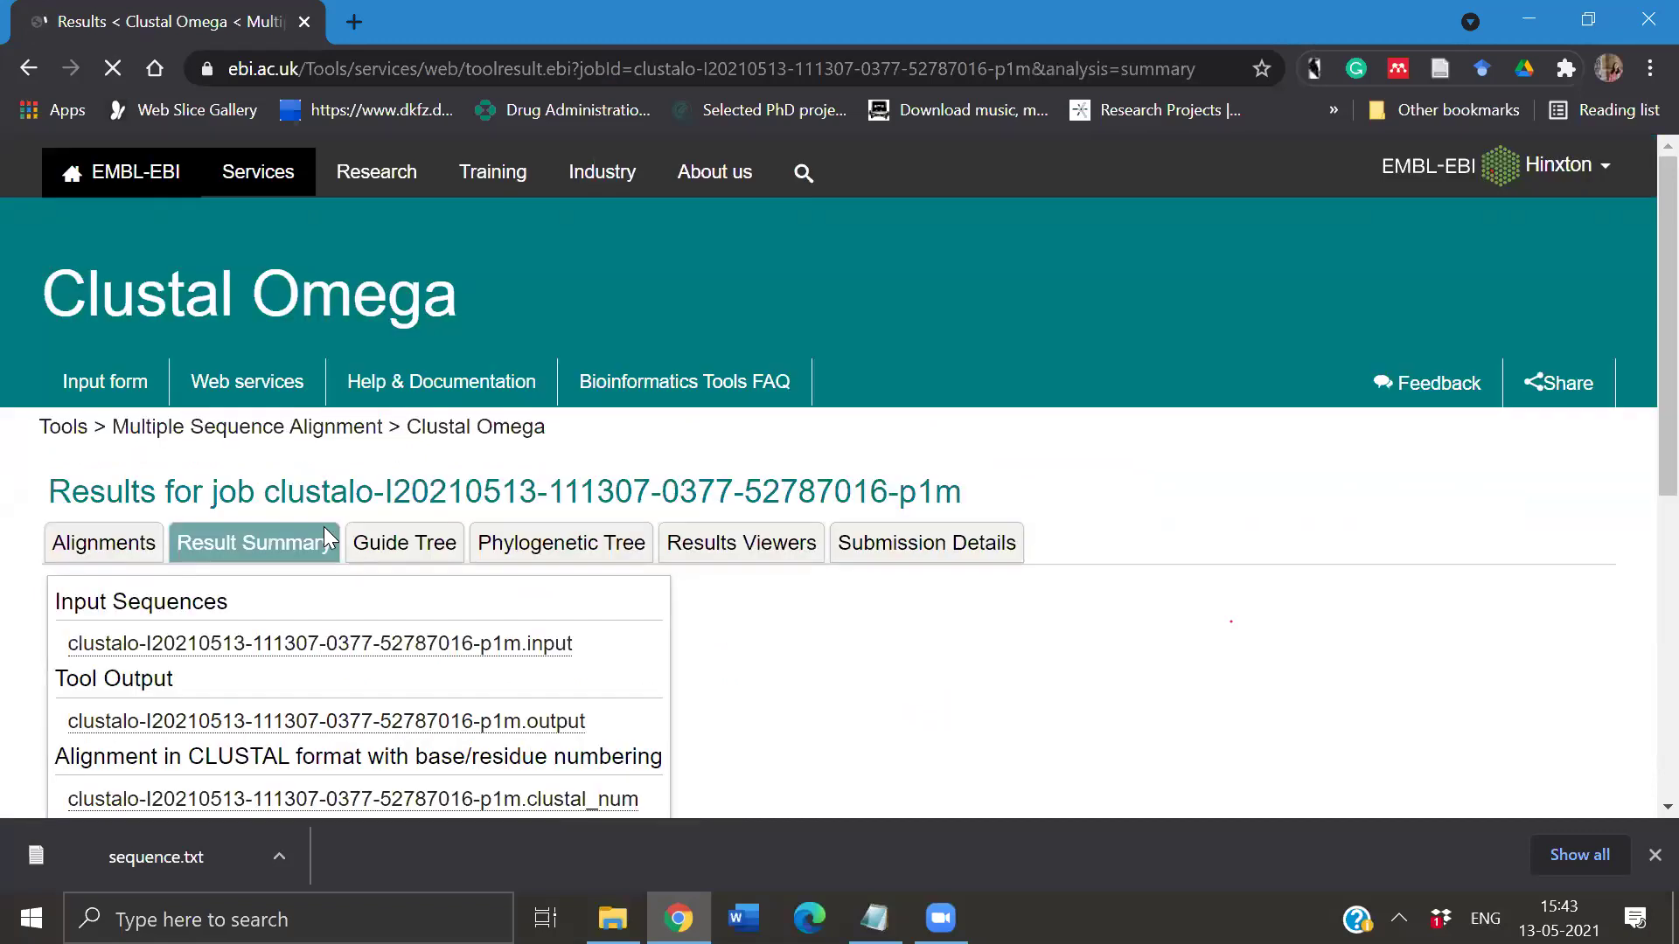
{"action": "scroll", "coordinate": [150, 375], "scroll_direction": "down", "scroll_amount": 3}
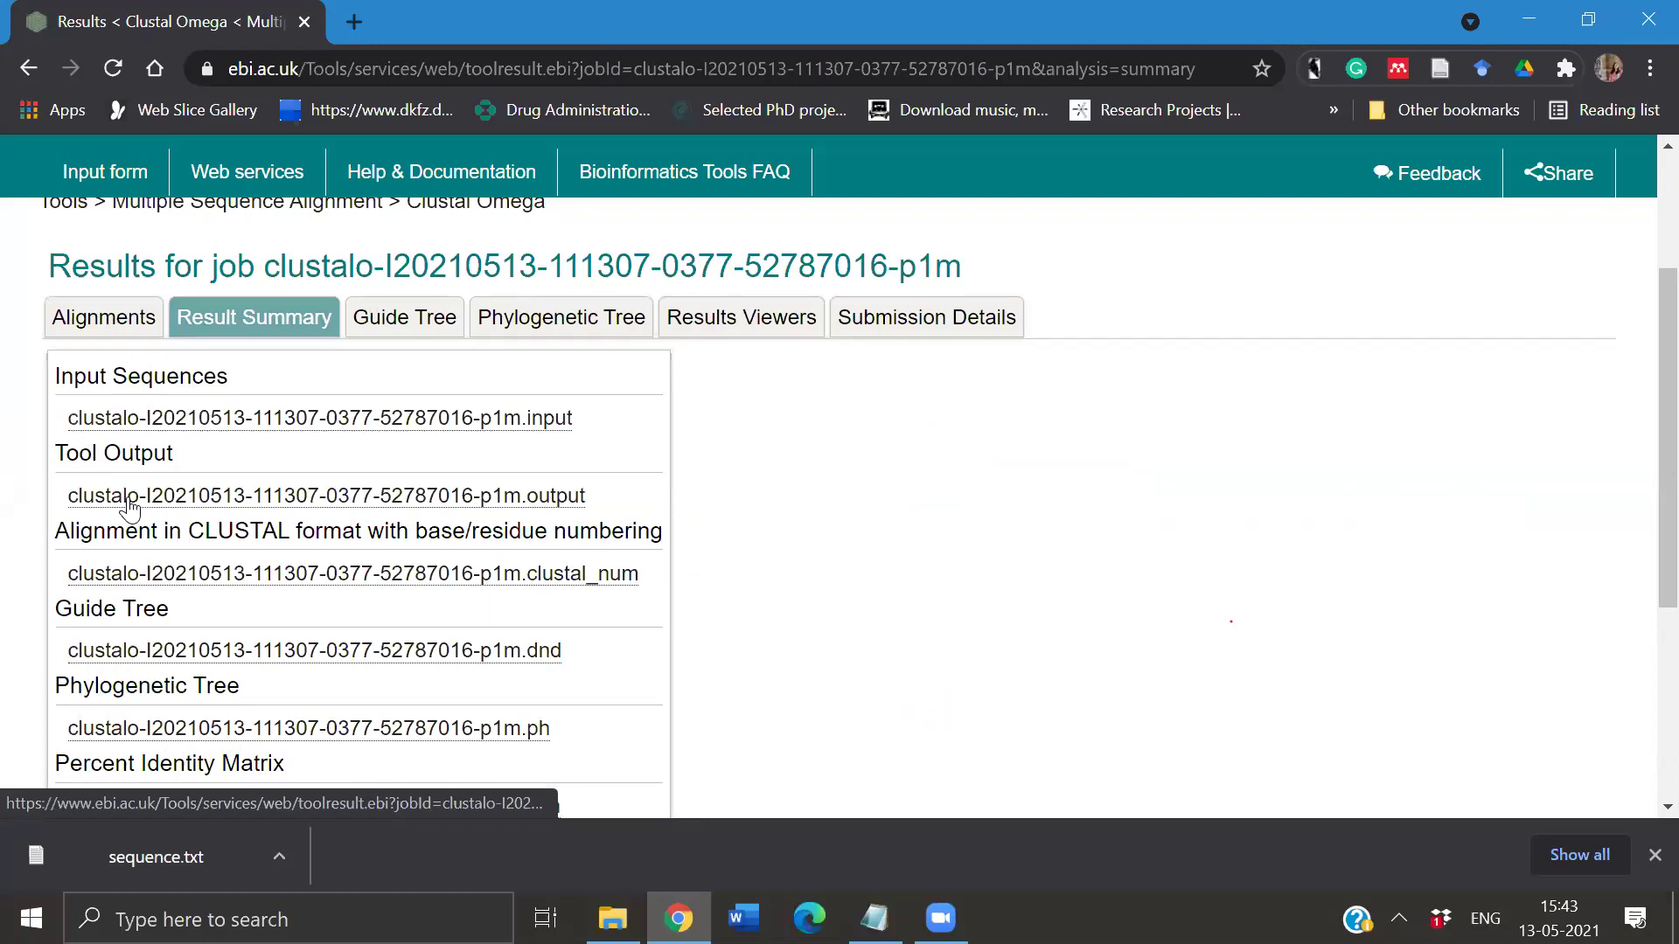
- Check the remaining result summary files, then open the guide tree and show its phylogram with real branch lengths
{"action": "scroll", "coordinate": [130, 508], "scroll_direction": "down", "scroll_amount": 3}
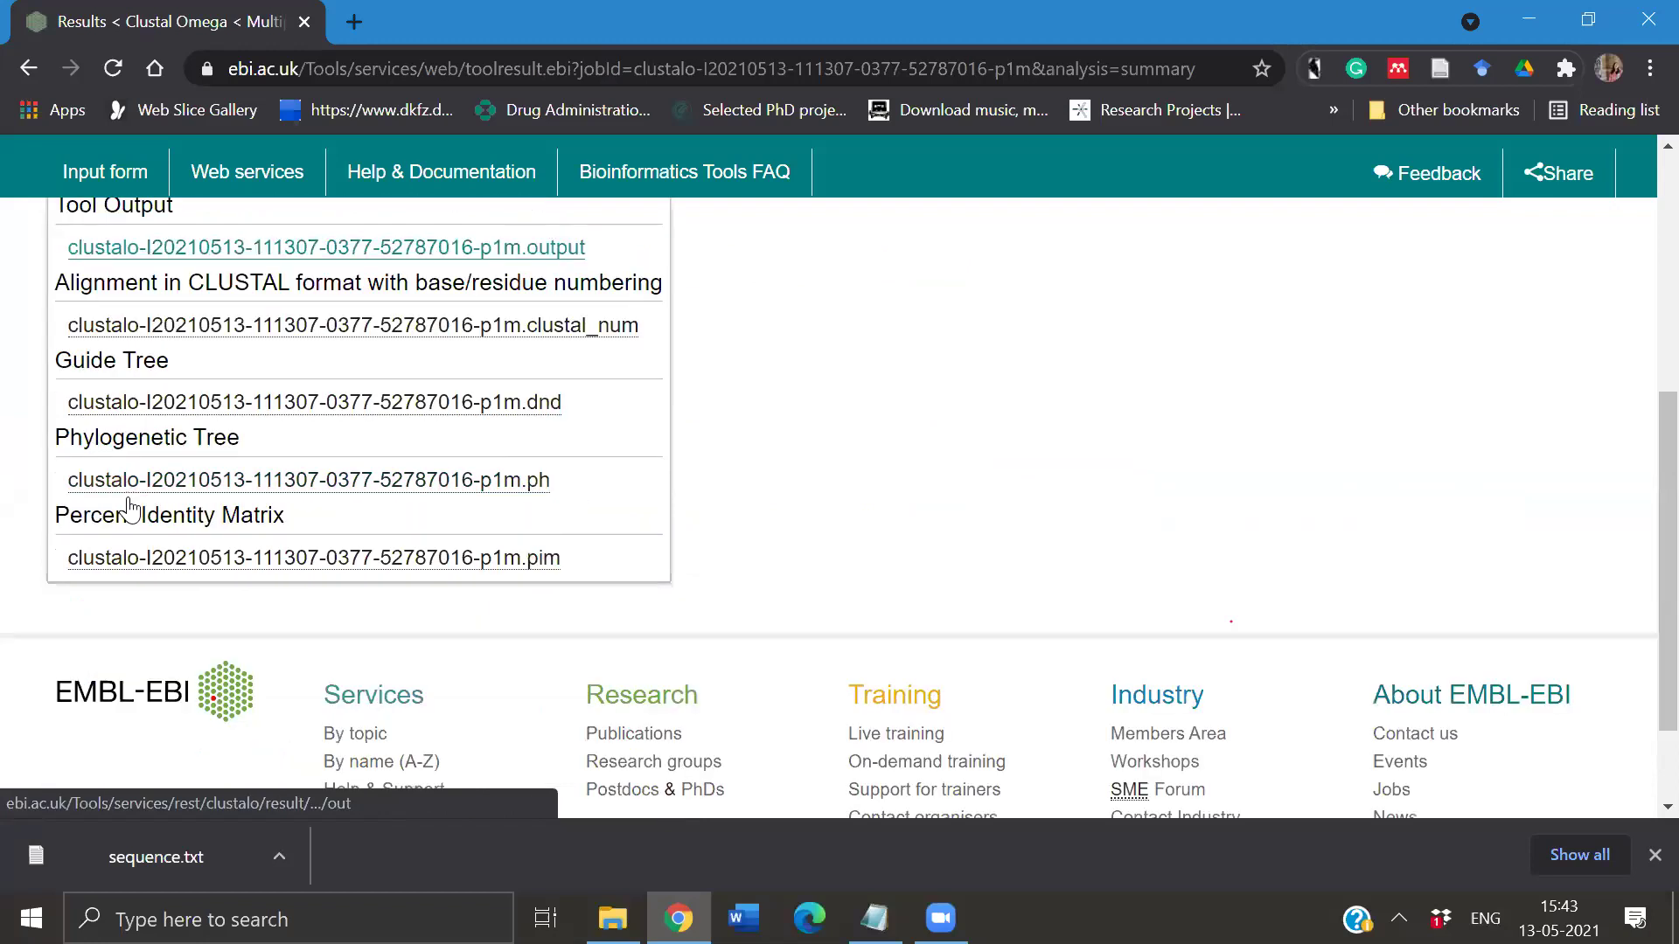
{"action": "scroll", "coordinate": [433, 288], "scroll_direction": "up", "scroll_amount": 3}
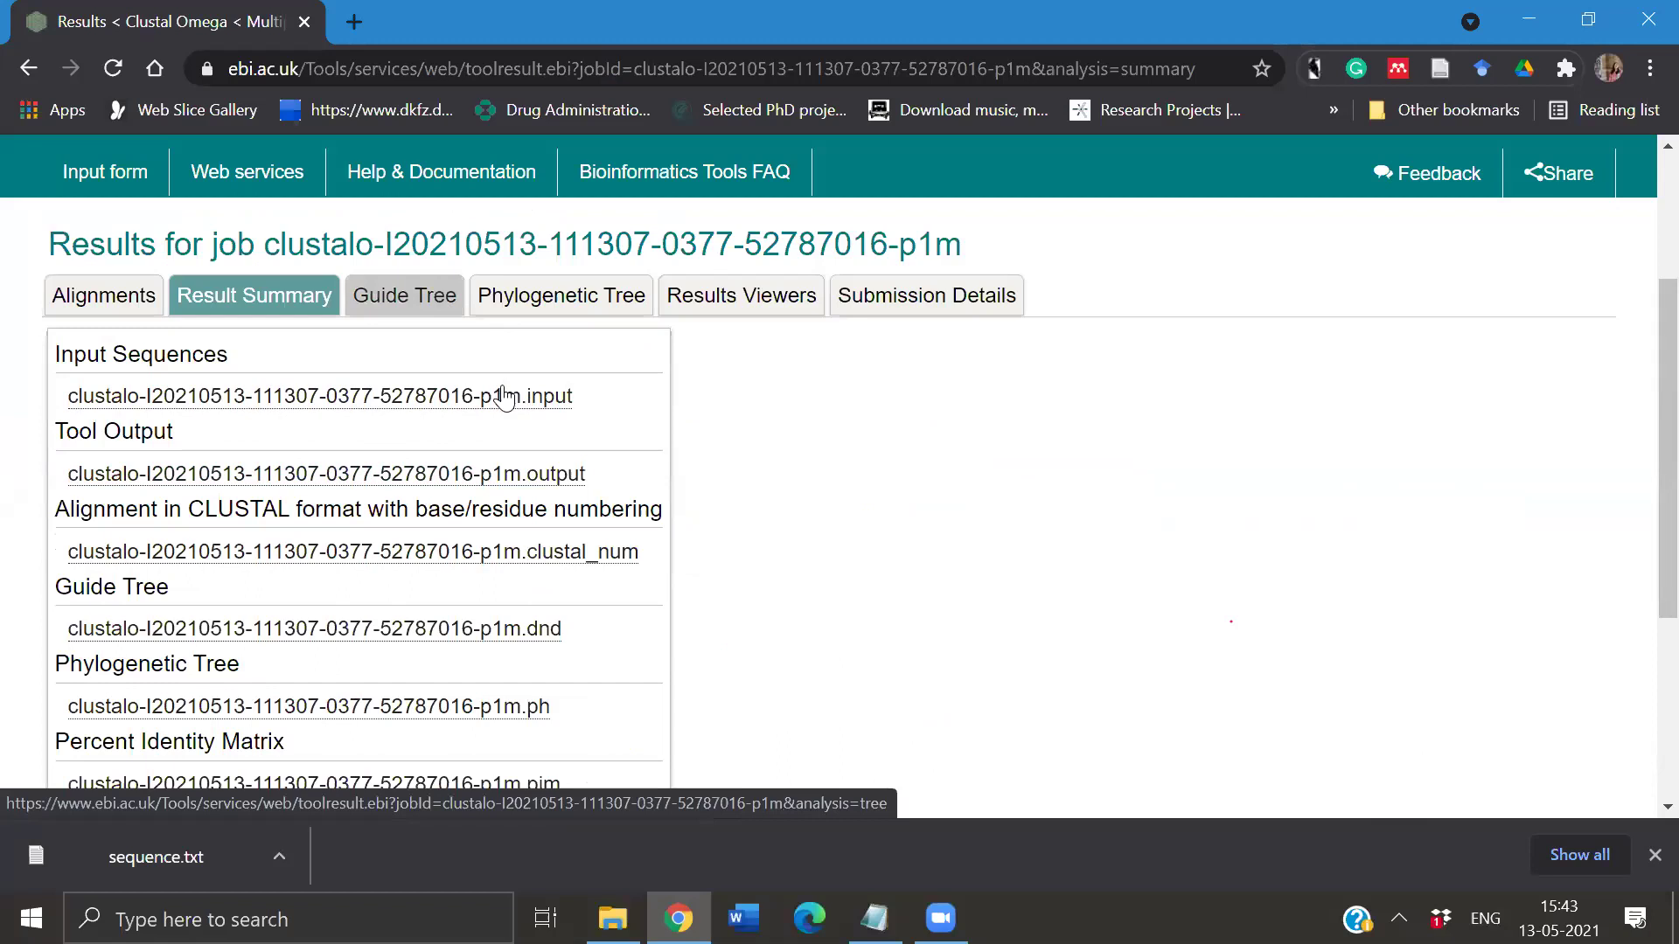
{"action": "scroll", "coordinate": [507, 397], "scroll_direction": "down", "scroll_amount": 2}
{"action": "scroll", "coordinate": [507, 397], "scroll_direction": "down", "scroll_amount": 1}
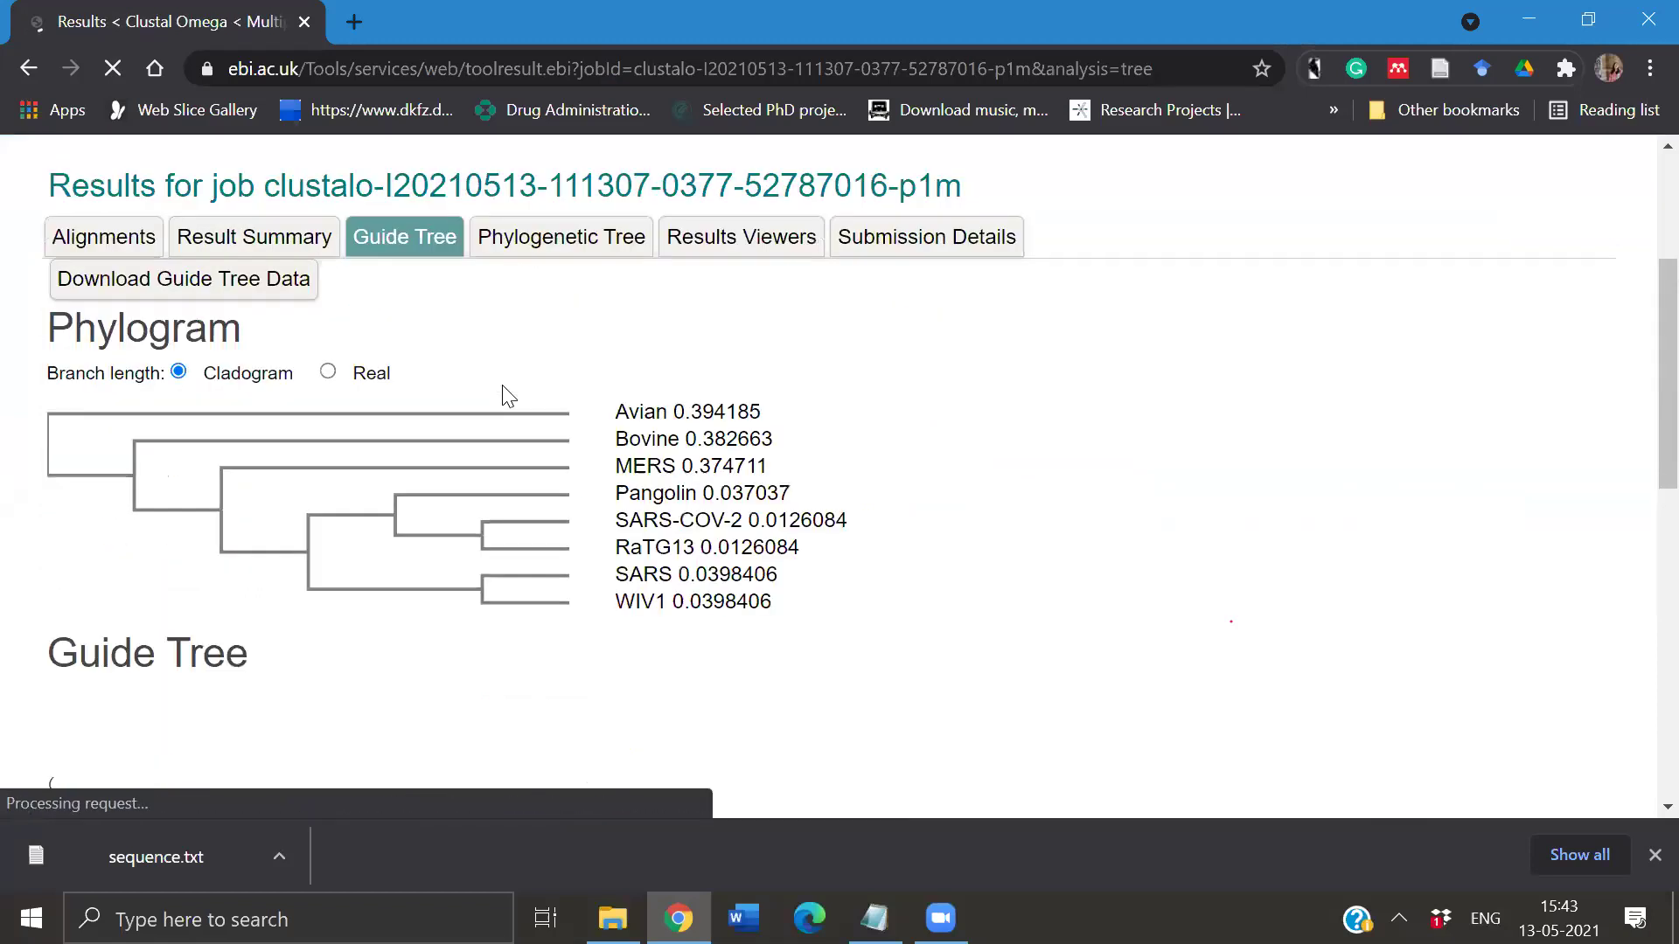
{"action": "scroll", "coordinate": [507, 397], "scroll_direction": "down", "scroll_amount": 1}
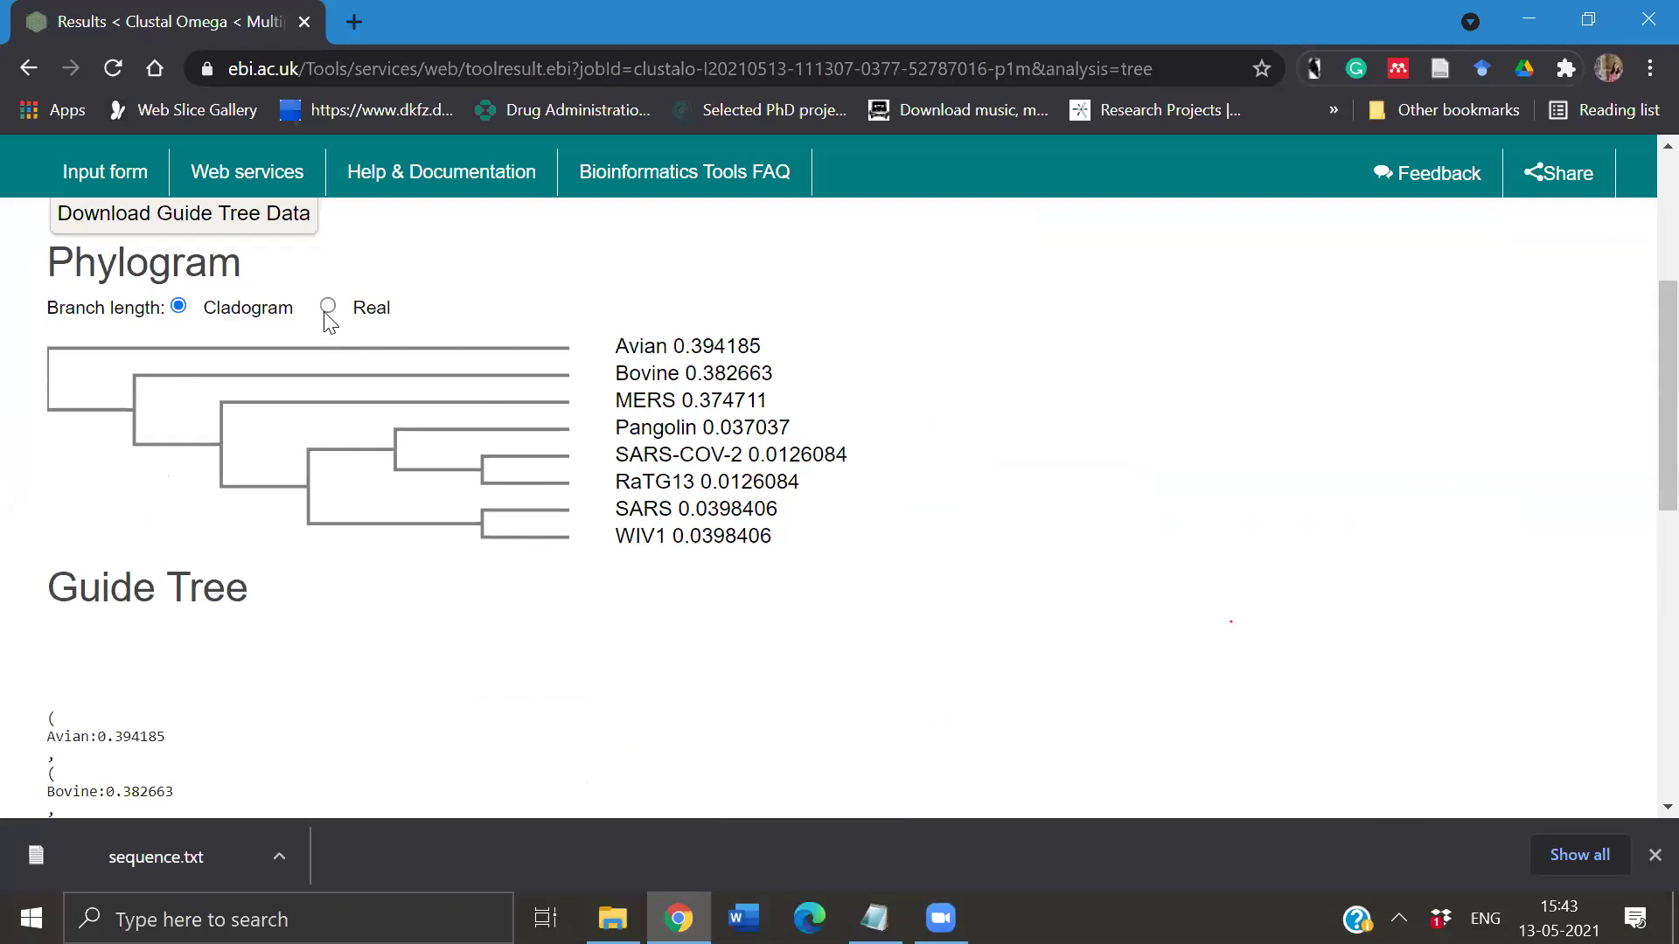
{"action": "left_click", "coordinate": [328, 308]}
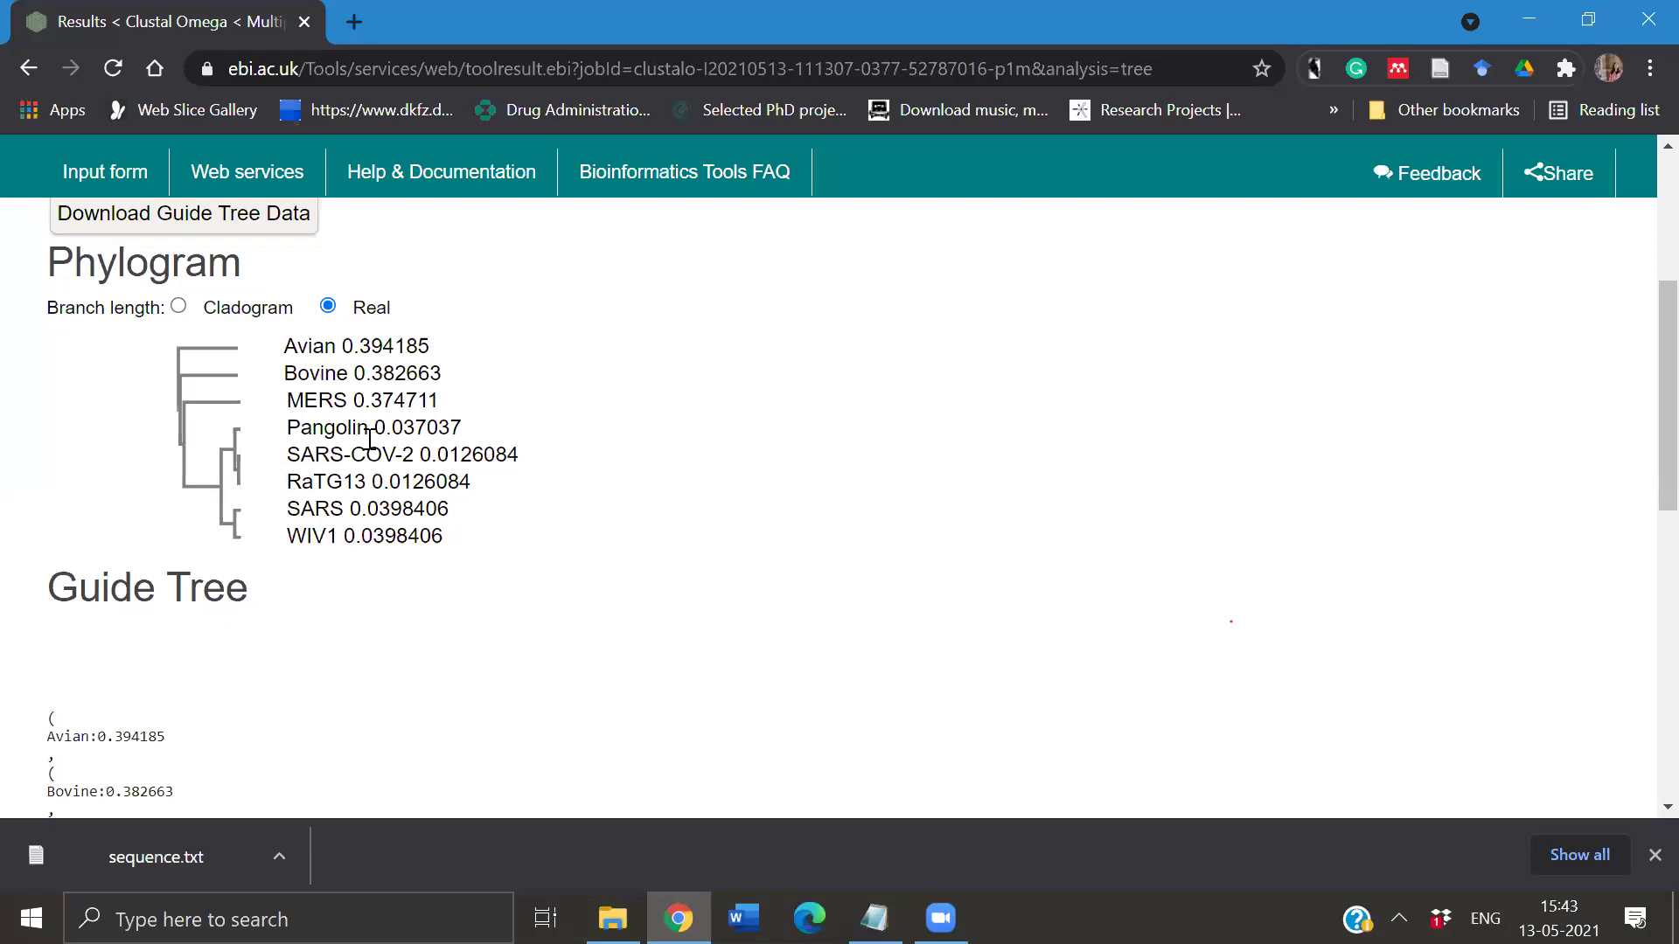
- Open the phylogenetic tree results for the alignment job and look over the page
{"action": "scroll", "coordinate": [561, 411], "scroll_direction": "up", "scroll_amount": 3}
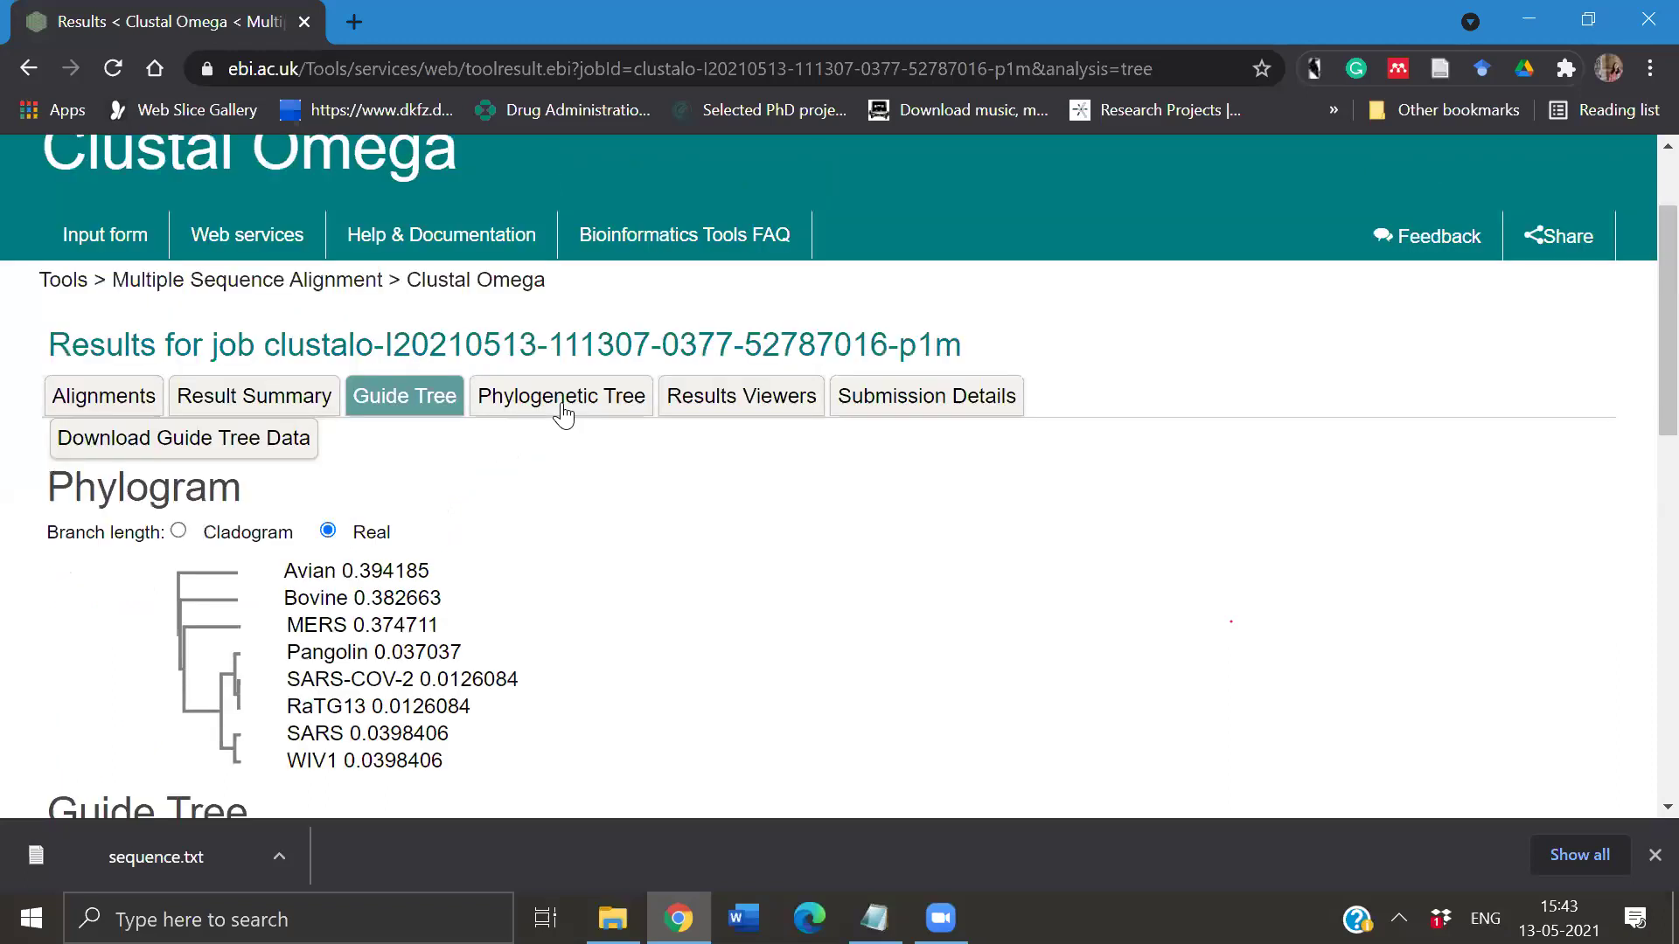
{"action": "left_click", "coordinate": [561, 403]}
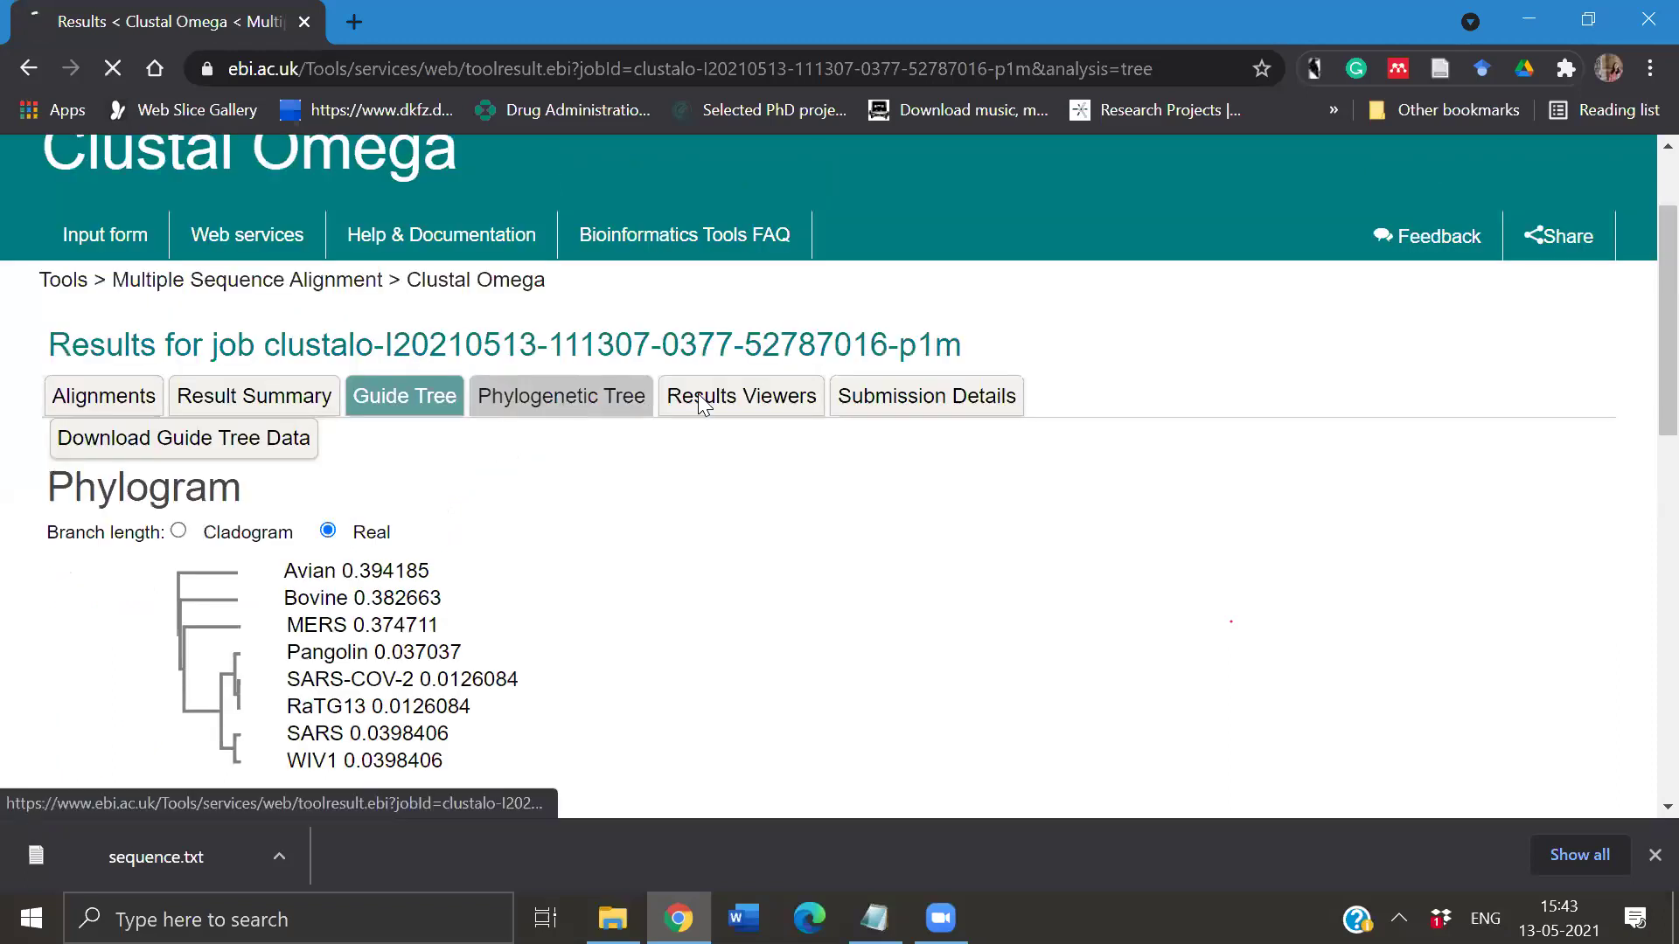
{"action": "scroll", "coordinate": [705, 403], "scroll_direction": "down", "scroll_amount": 3}
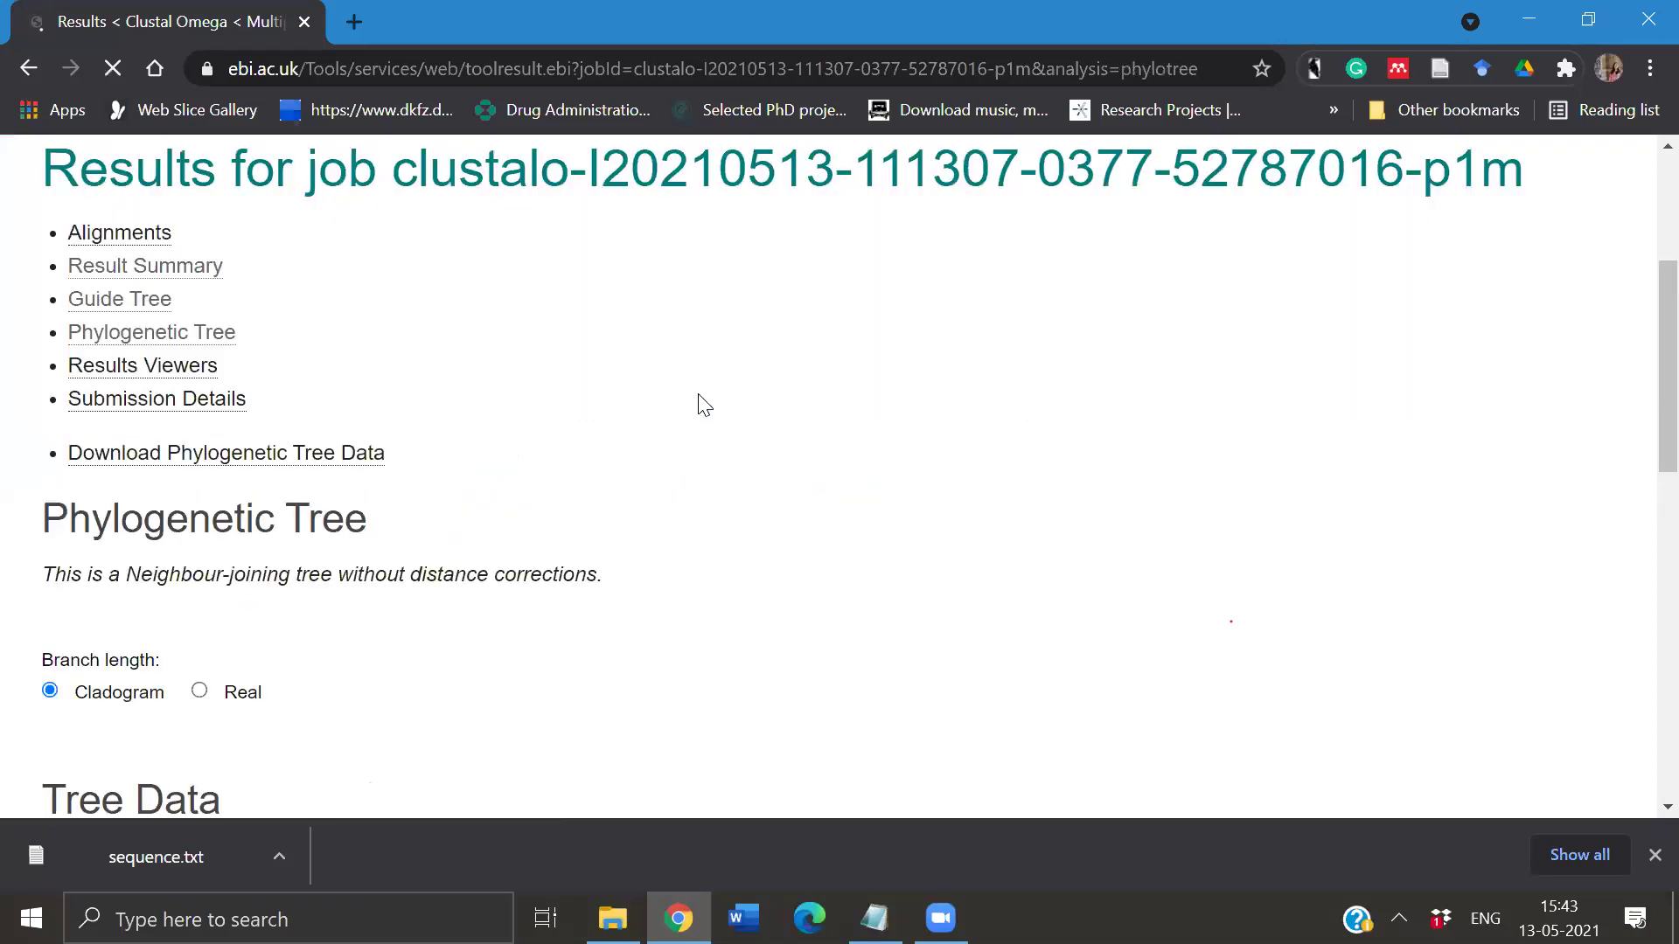
{"action": "scroll", "coordinate": [508, 559], "scroll_direction": "up", "scroll_amount": 1}
{"action": "scroll", "coordinate": [509, 561], "scroll_direction": "up", "scroll_amount": 2}
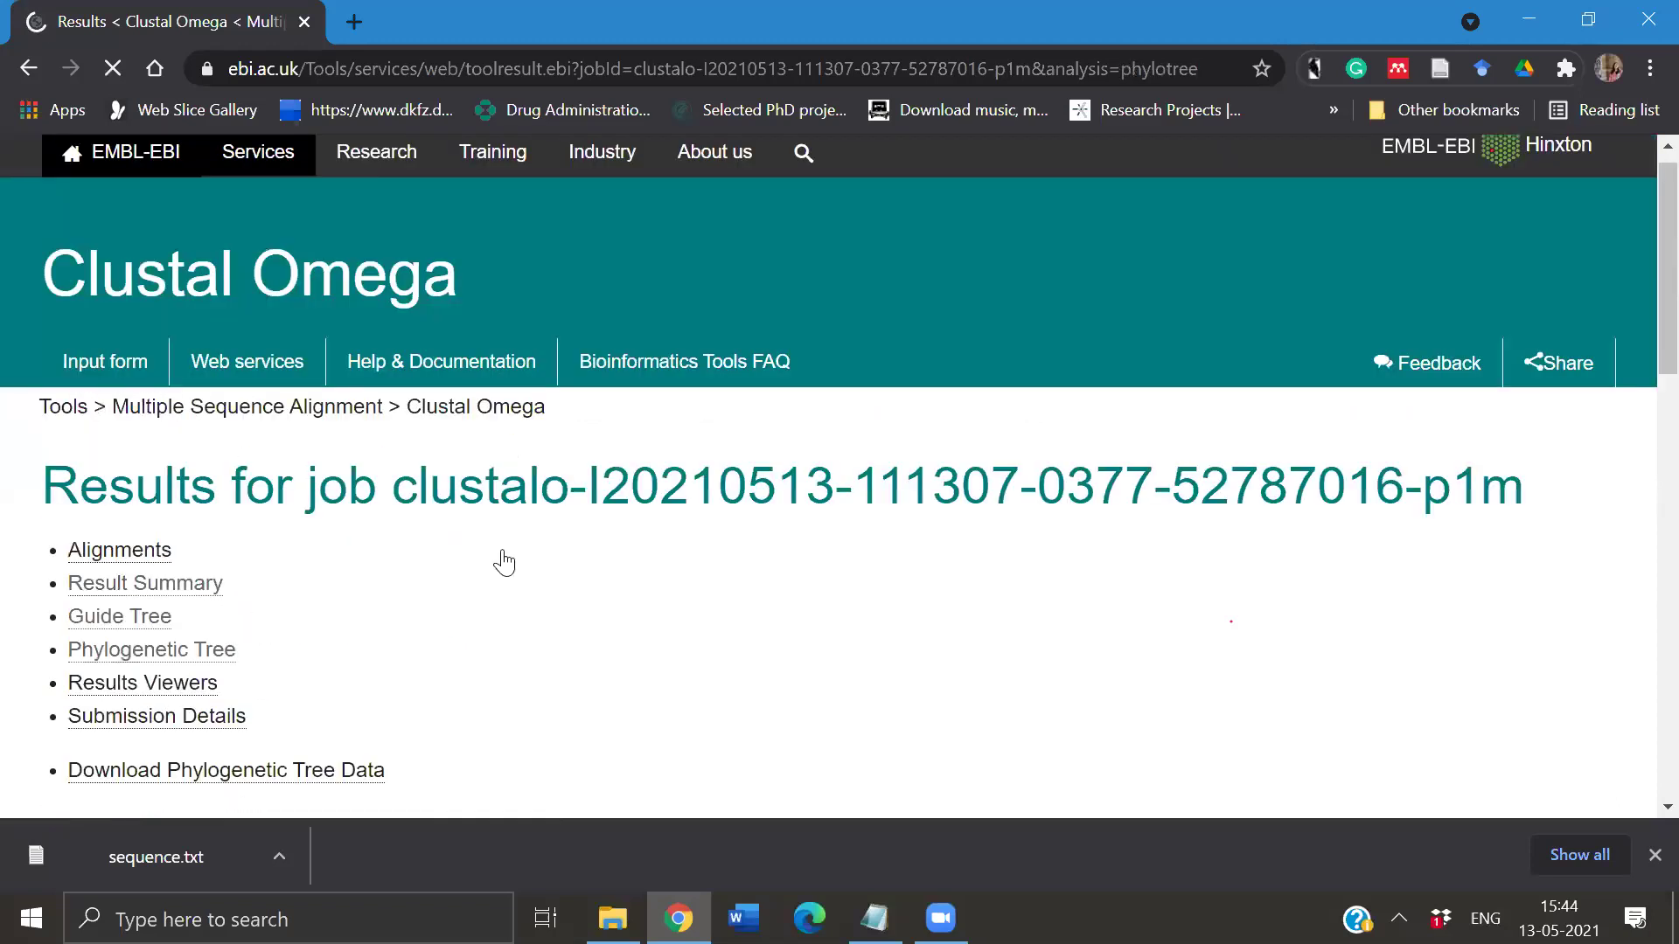
- Open the results viewers page and read the information on viewing the alignment with Jalview
{"action": "scroll", "coordinate": [505, 561], "scroll_direction": "down", "scroll_amount": 3}
{"action": "left_click", "coordinate": [179, 400]}
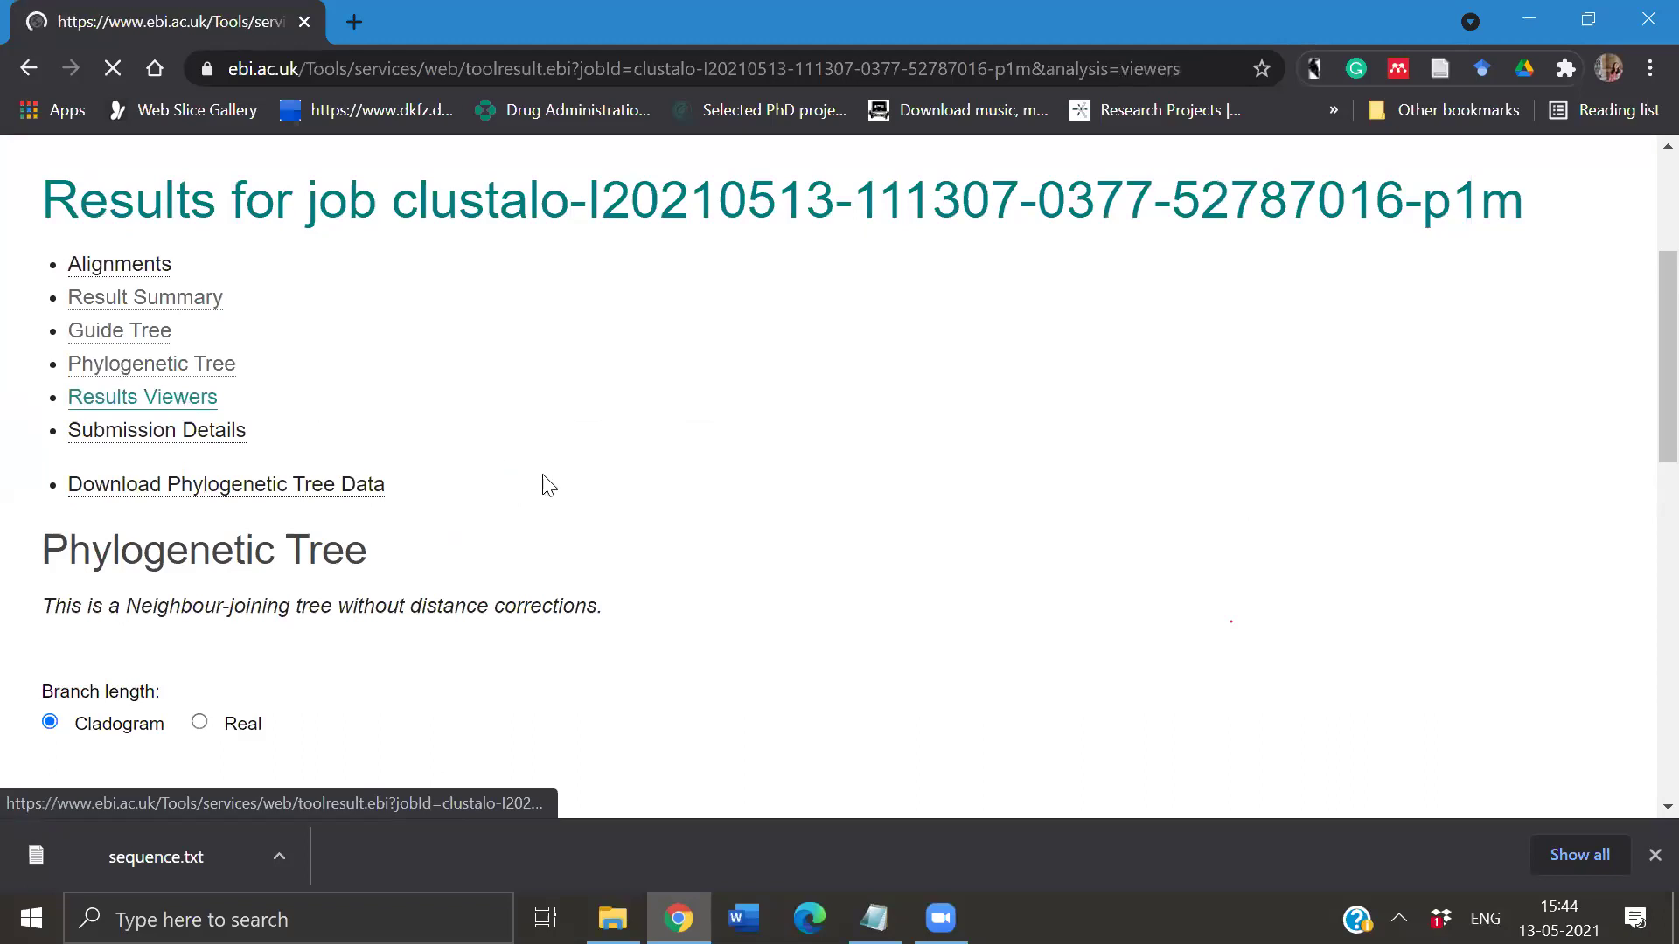
{"action": "scroll", "coordinate": [549, 486], "scroll_direction": "down", "scroll_amount": 4}
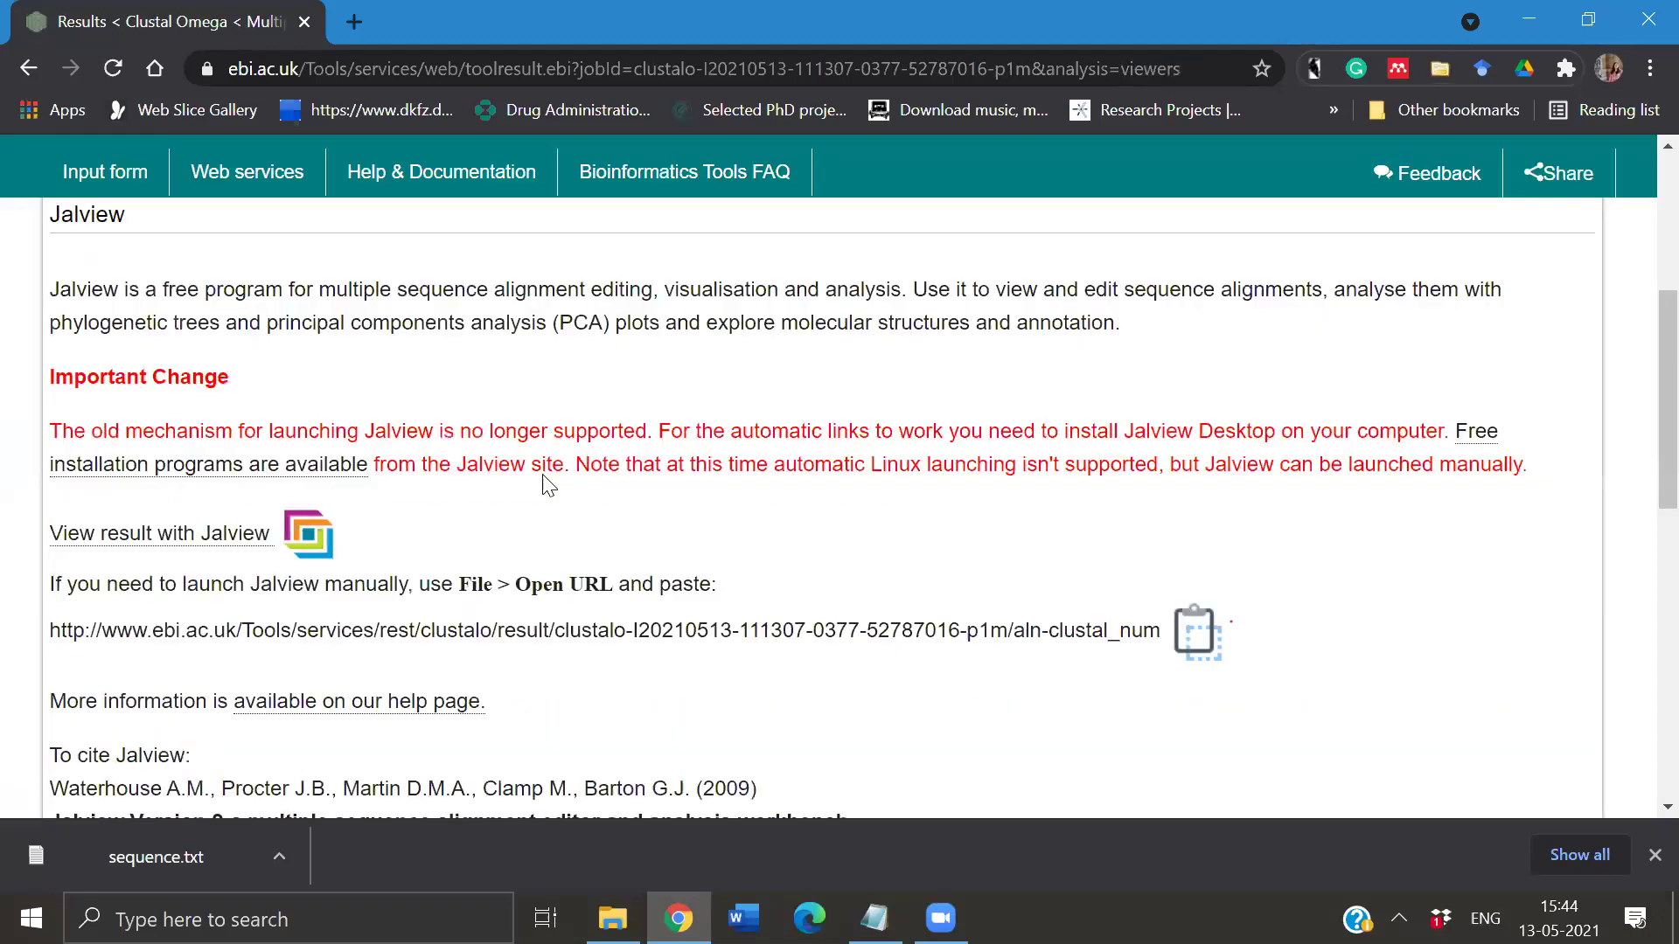
{"action": "scroll", "coordinate": [411, 481], "scroll_direction": "down", "scroll_amount": 1}
{"action": "scroll", "coordinate": [118, 411], "scroll_direction": "up", "scroll_amount": 3}
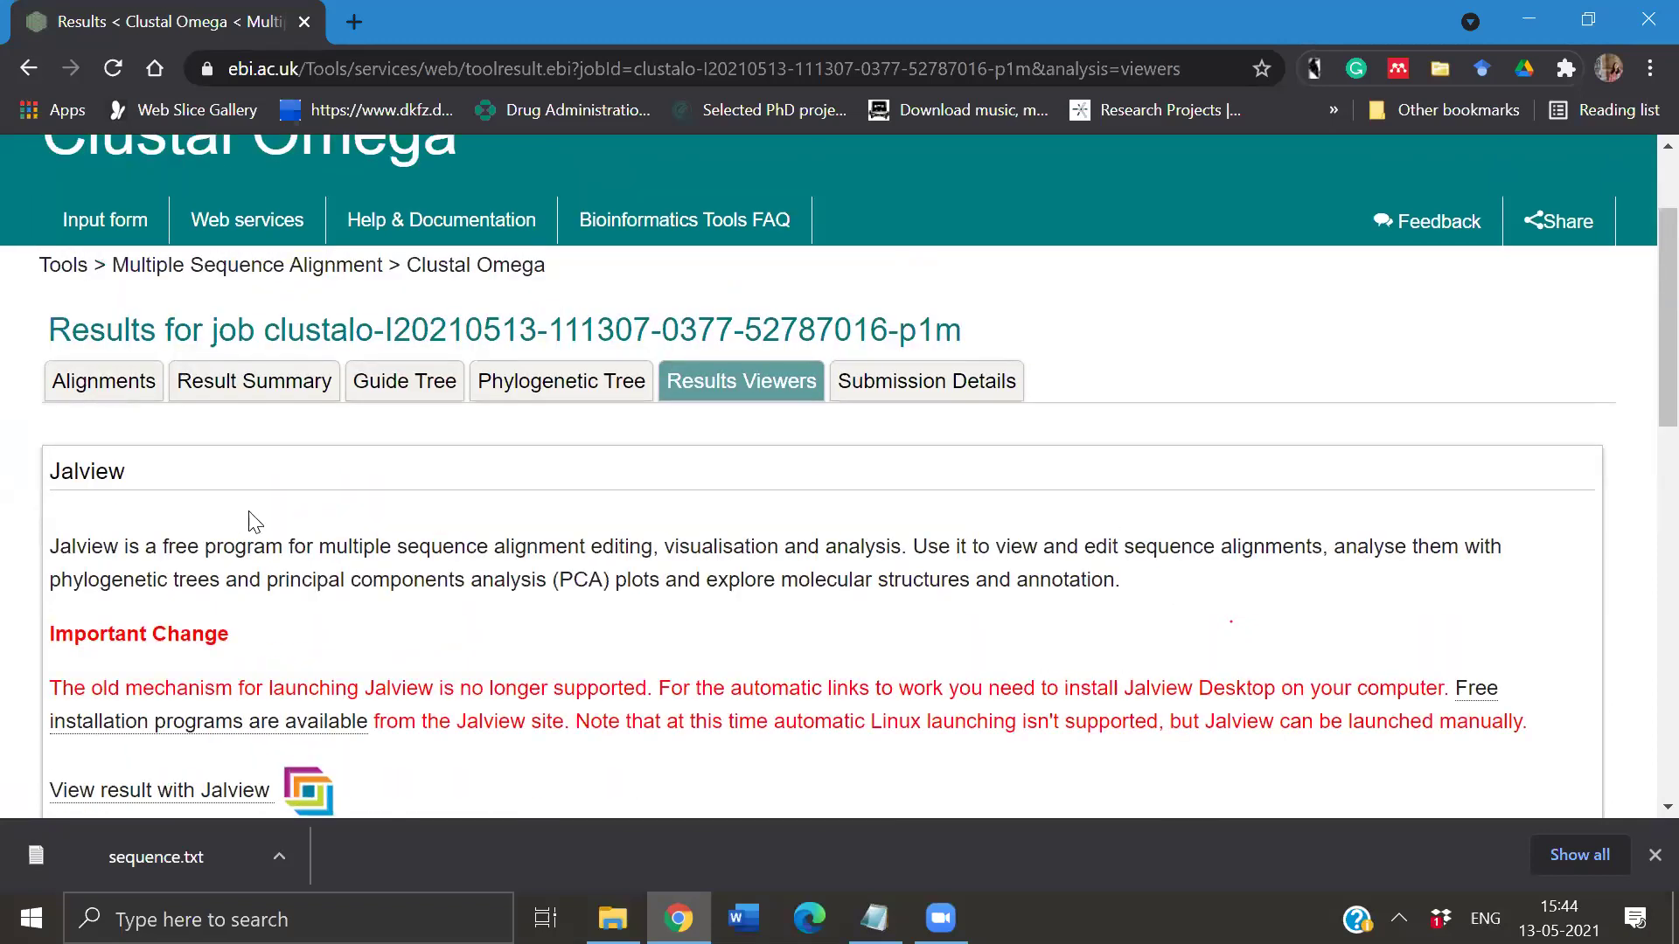
- Return to the alignments and display the aligned residues in color
{"action": "left_click", "coordinate": [103, 382]}
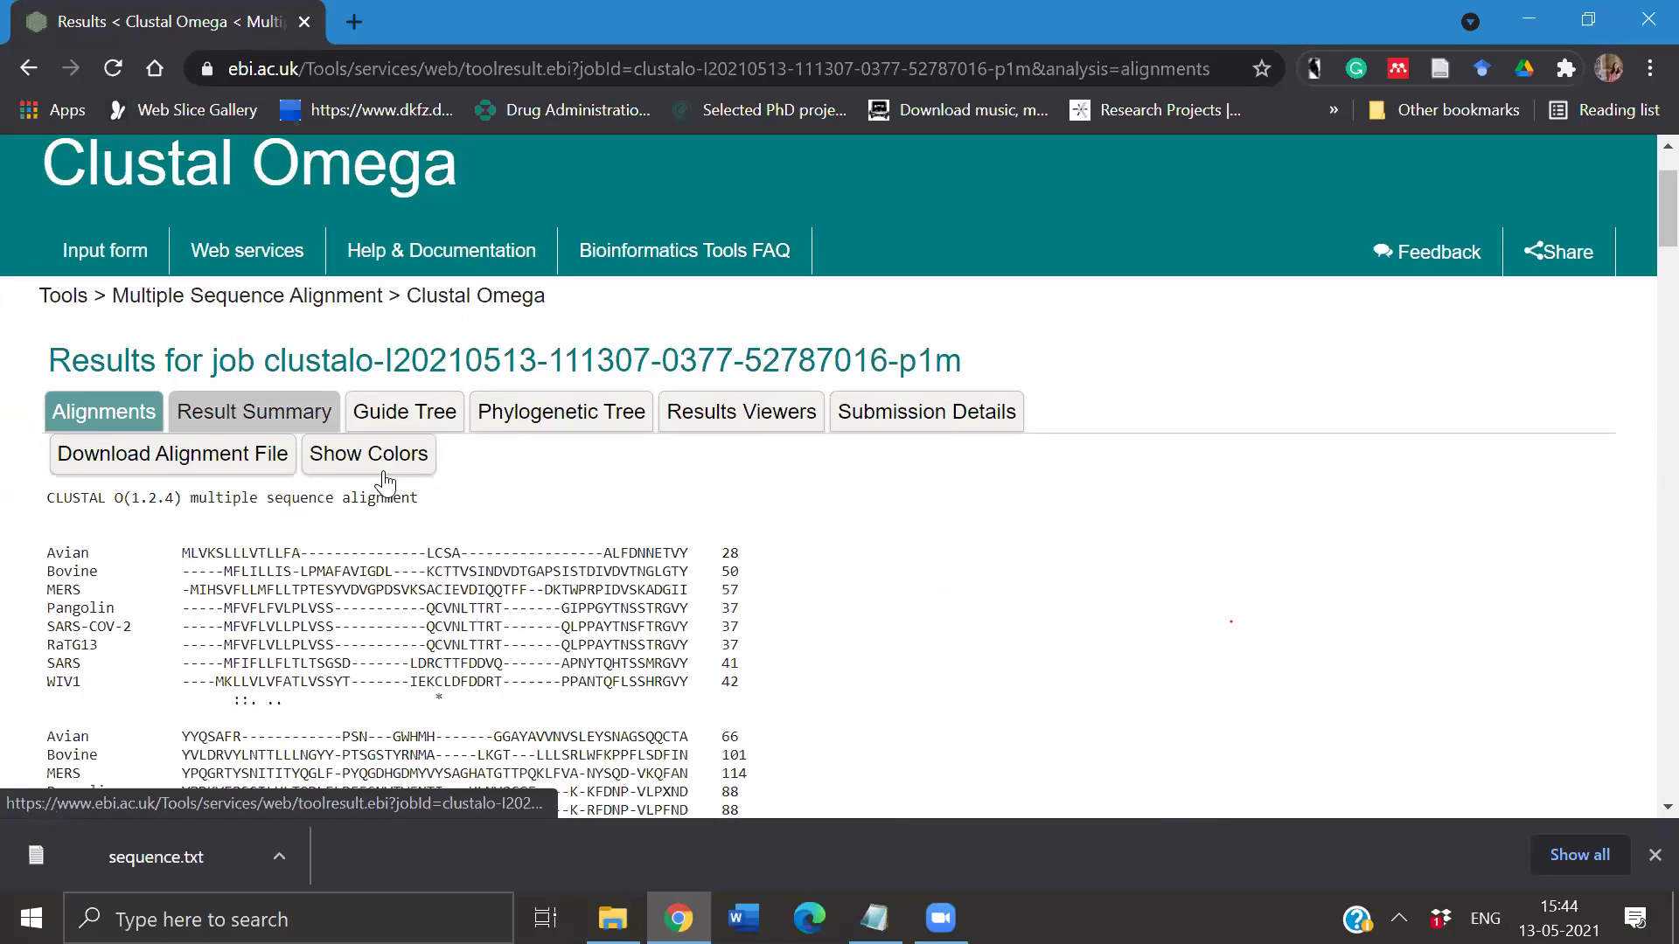
{"action": "left_click", "coordinate": [383, 473]}
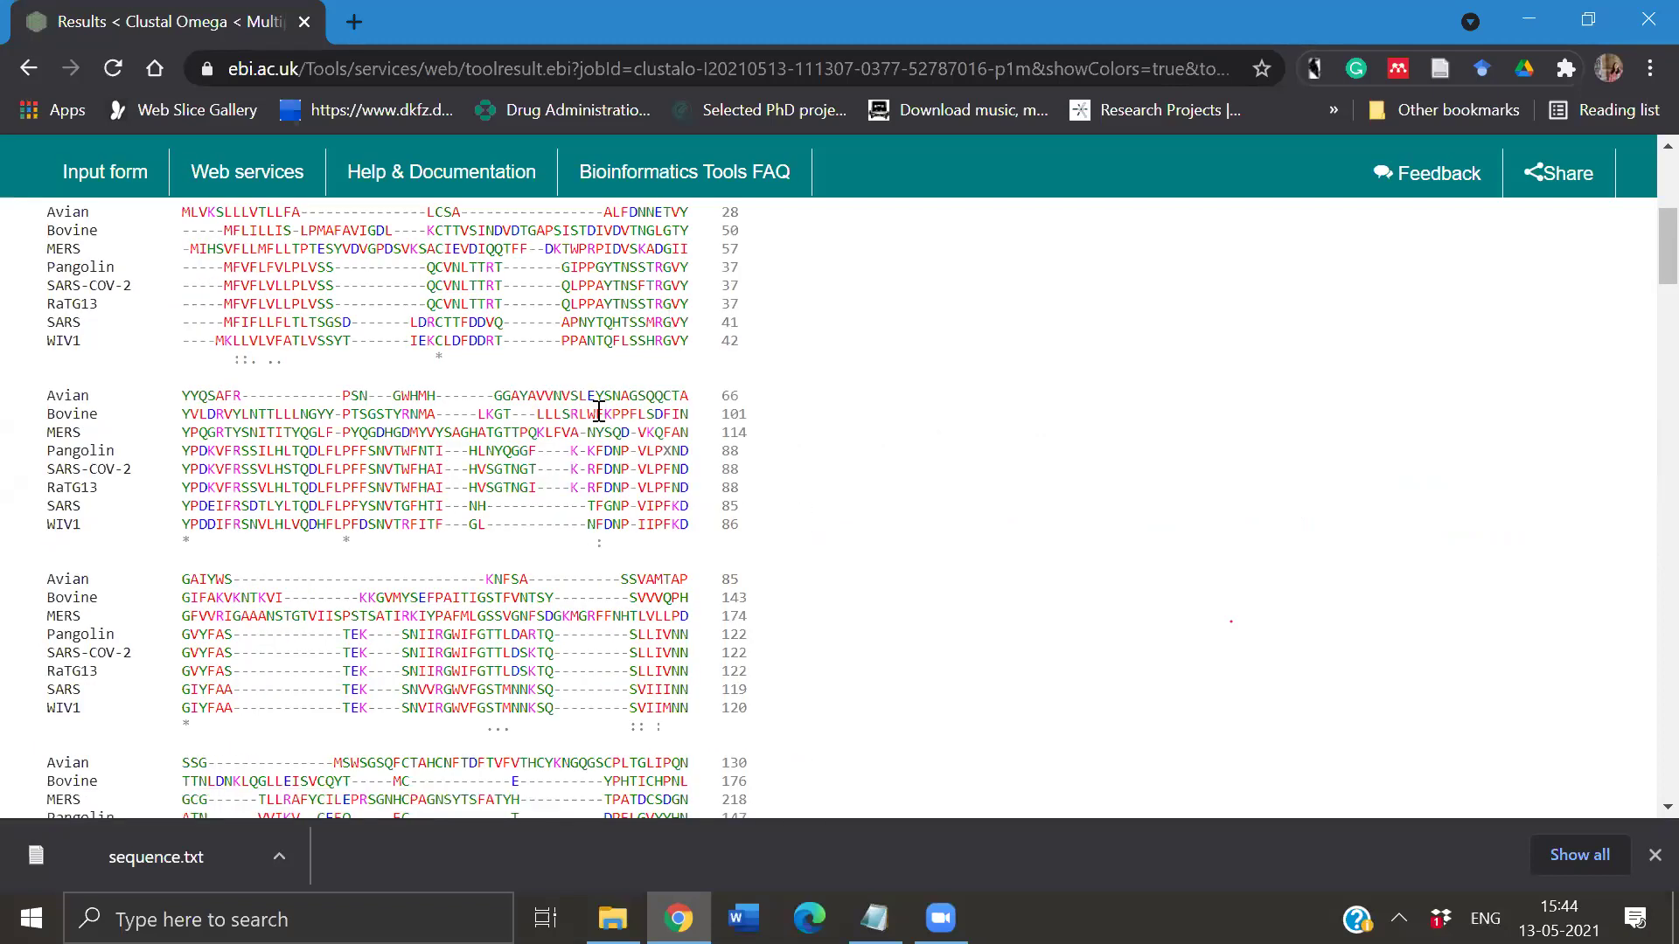
{"action": "scroll", "coordinate": [590, 427], "scroll_direction": "up", "scroll_amount": 1}
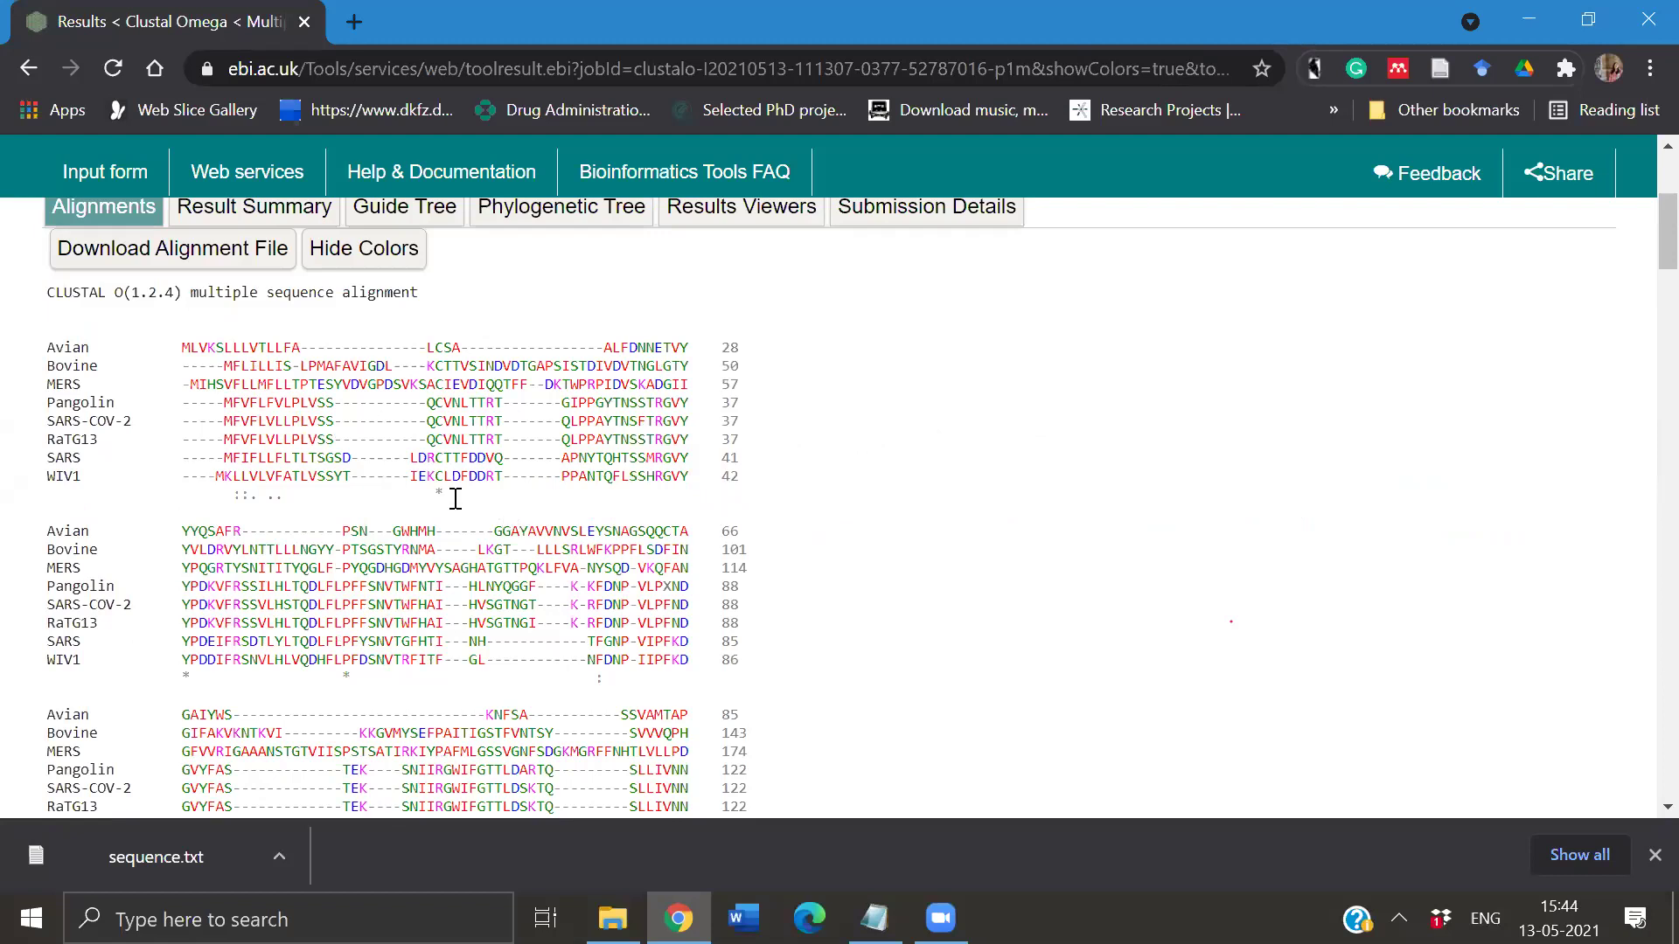
{"action": "scroll", "coordinate": [456, 498], "scroll_direction": "down", "scroll_amount": 1}
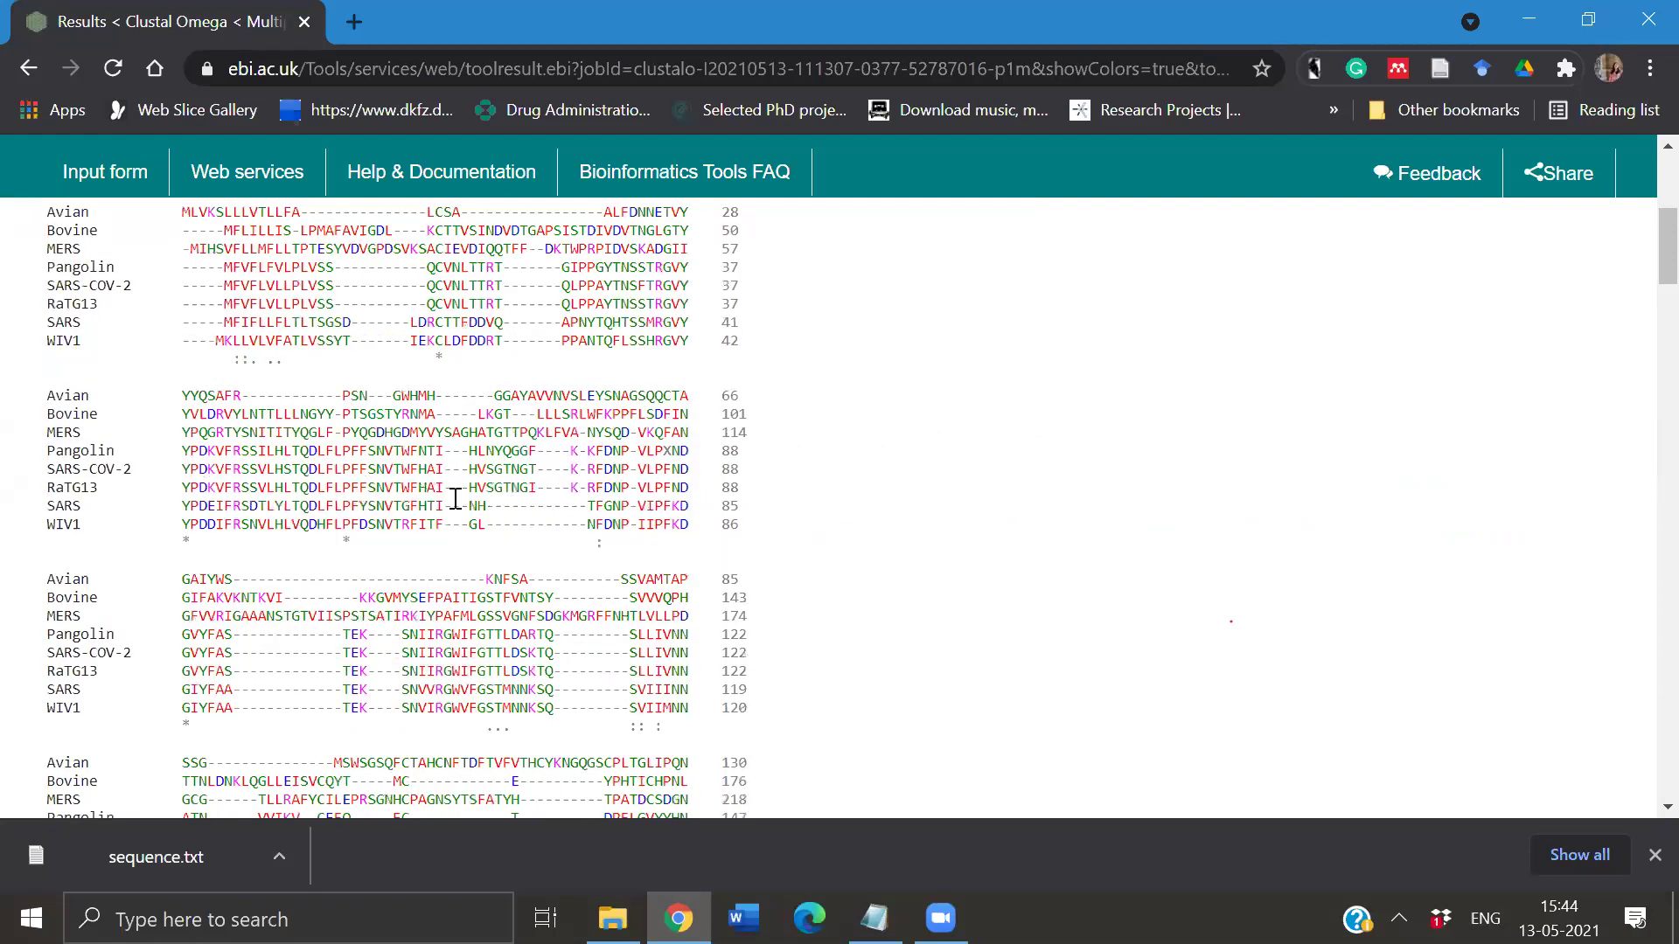
- Skim the colored alignment blocks and compare the eight coronavirus sequences from the first block onward
{"action": "scroll", "coordinate": [455, 498], "scroll_direction": "down", "scroll_amount": 4}
{"action": "scroll", "coordinate": [456, 498], "scroll_direction": "down", "scroll_amount": 5}
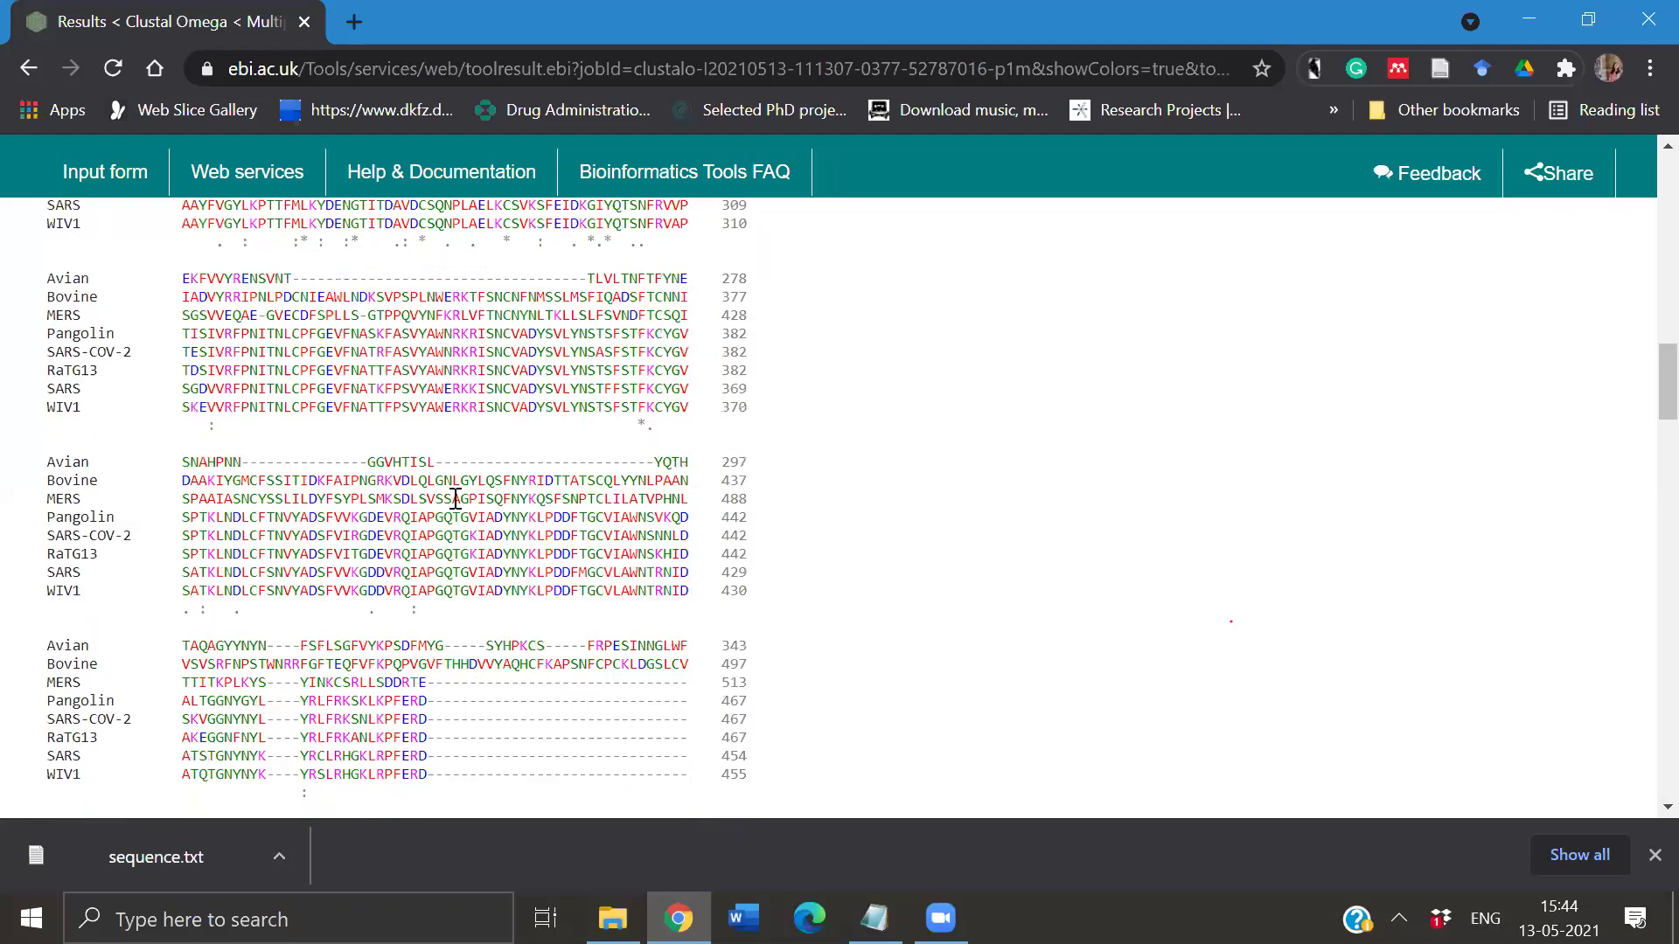
{"action": "scroll", "coordinate": [456, 498], "scroll_direction": "up", "scroll_amount": 3}
{"action": "scroll", "coordinate": [456, 498], "scroll_direction": "up", "scroll_amount": 4}
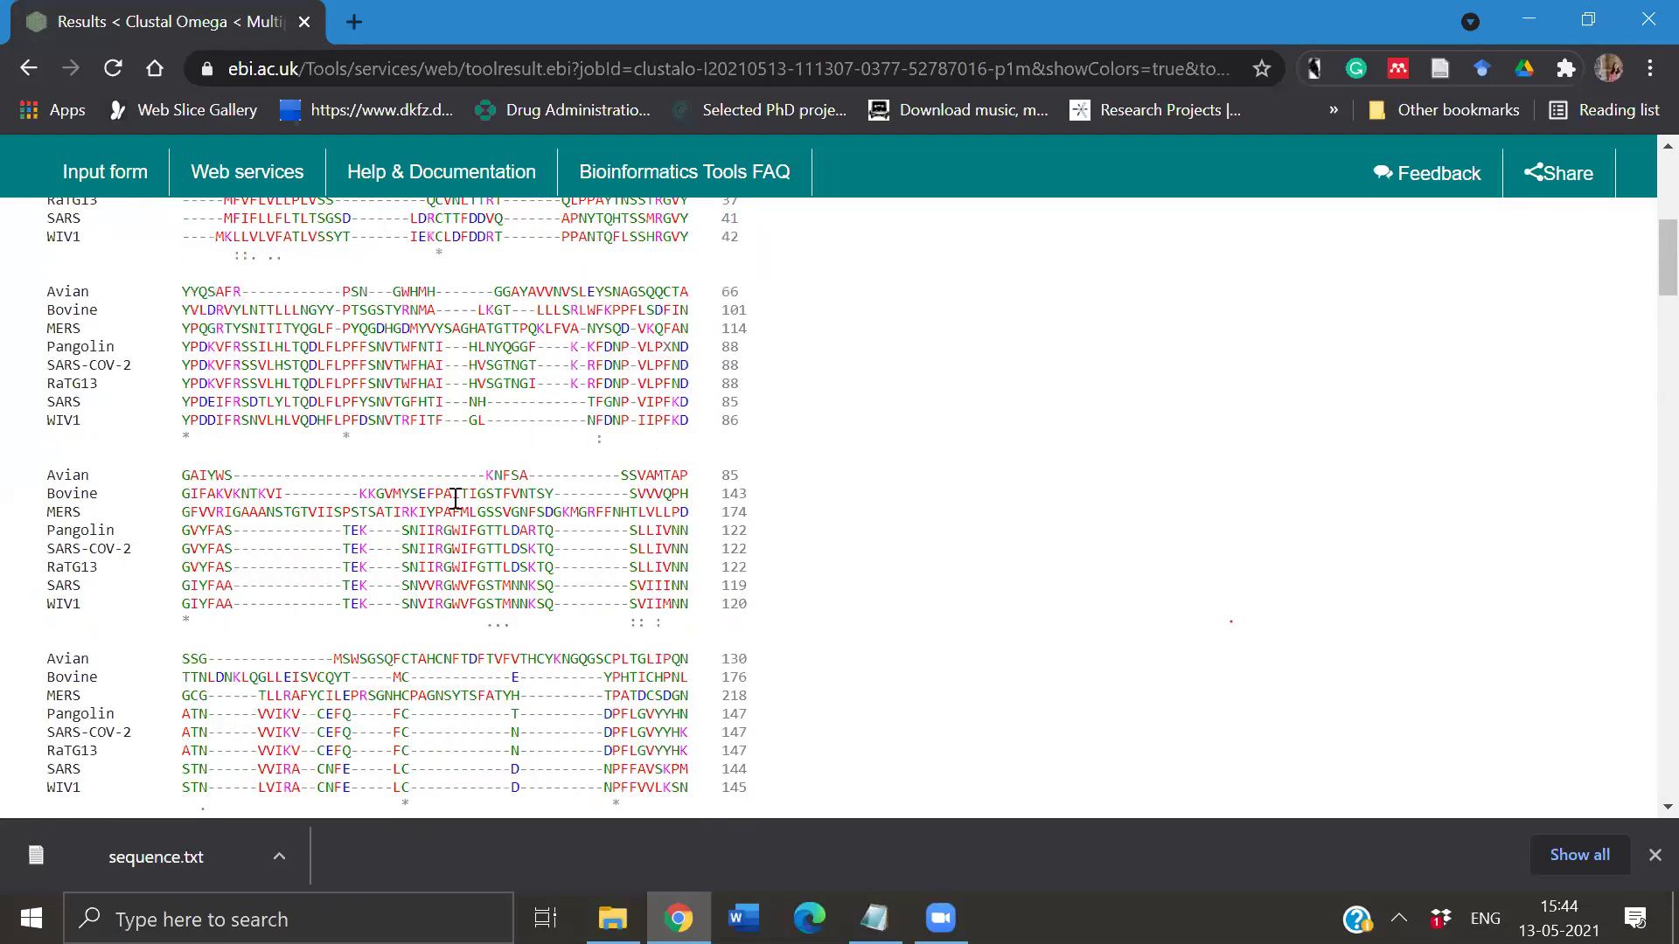
{"action": "scroll", "coordinate": [456, 498], "scroll_direction": "up", "scroll_amount": 3}
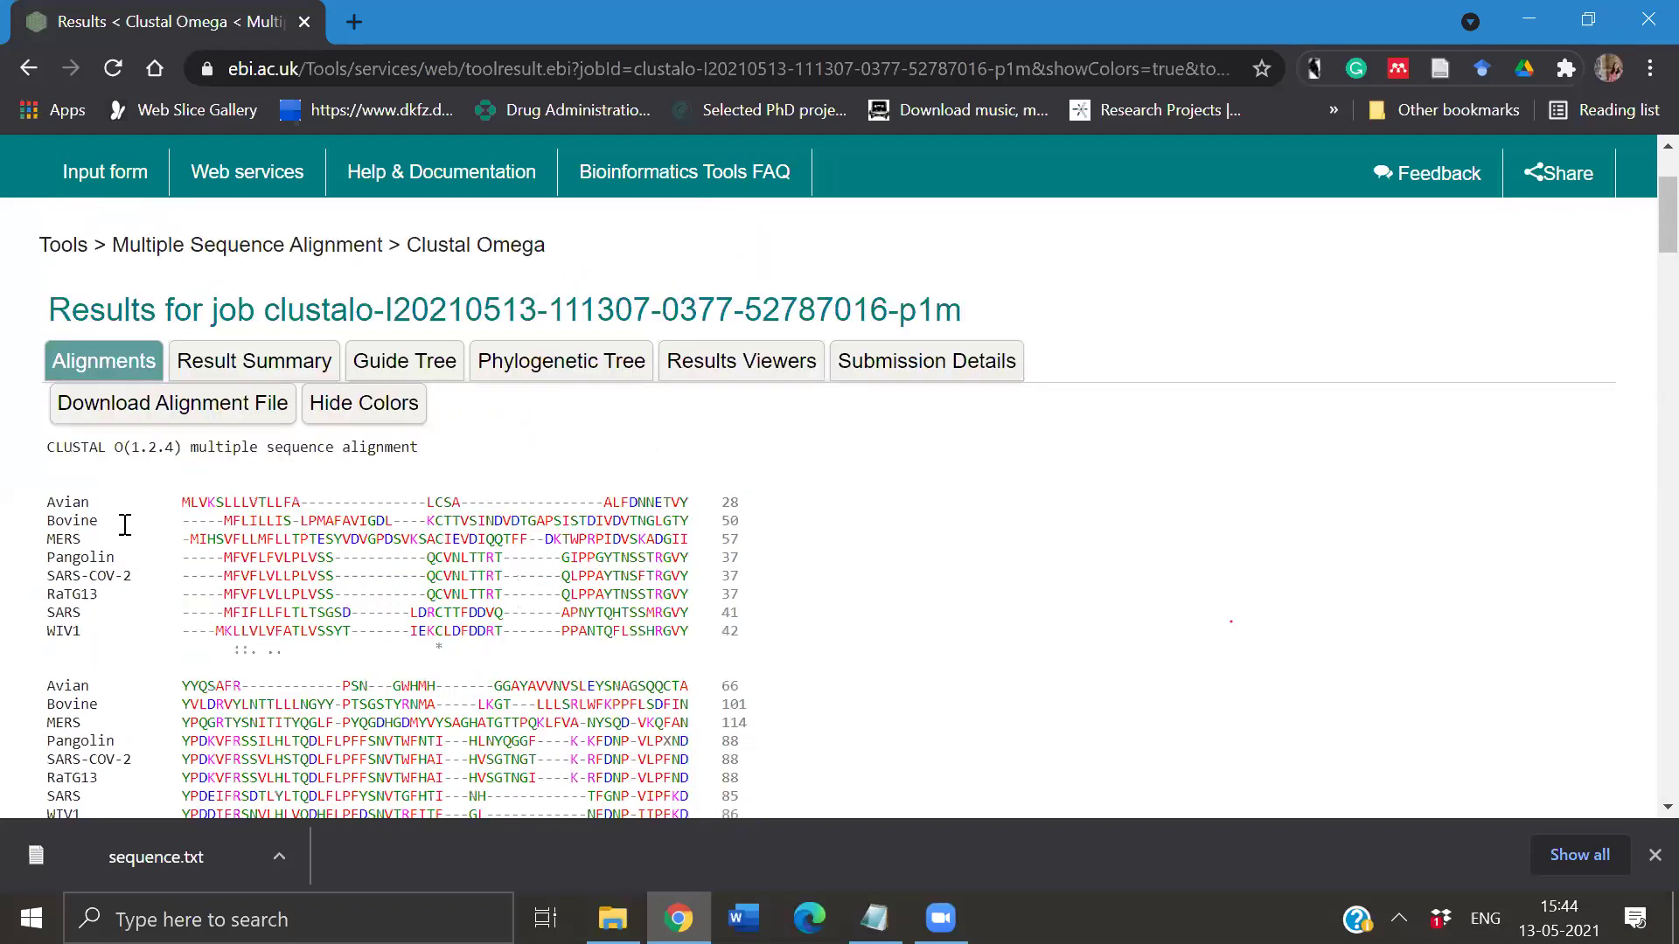
{"action": "scroll", "coordinate": [148, 497], "scroll_direction": "down", "scroll_amount": 1}
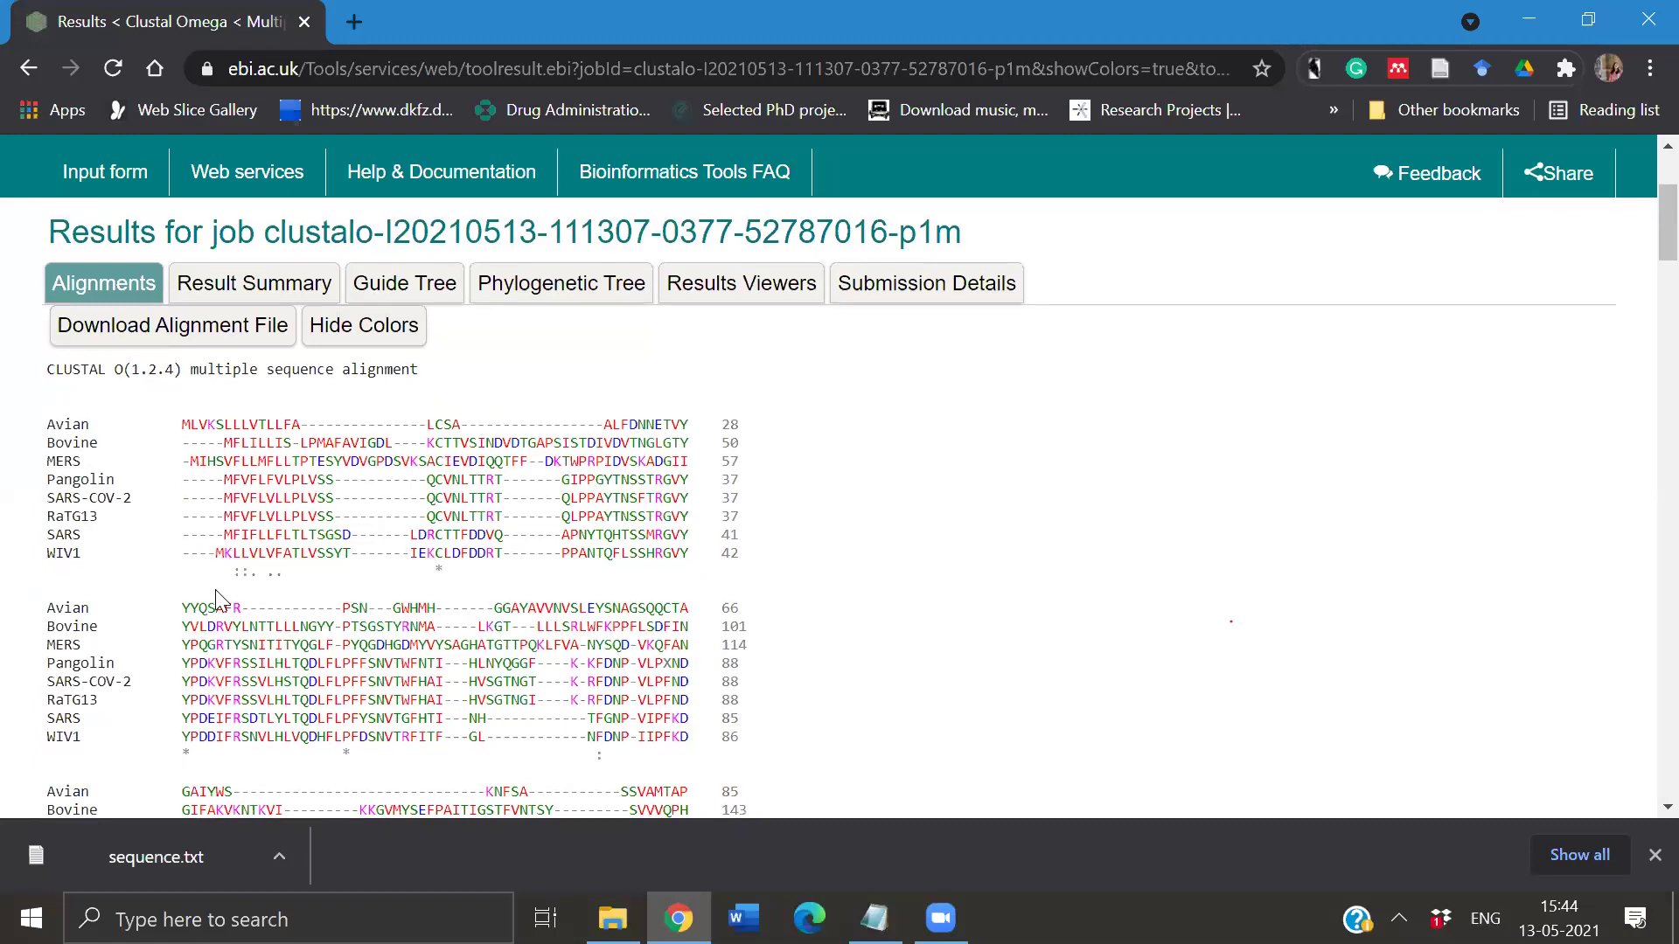
{"action": "scroll", "coordinate": [218, 595], "scroll_direction": "down", "scroll_amount": 3}
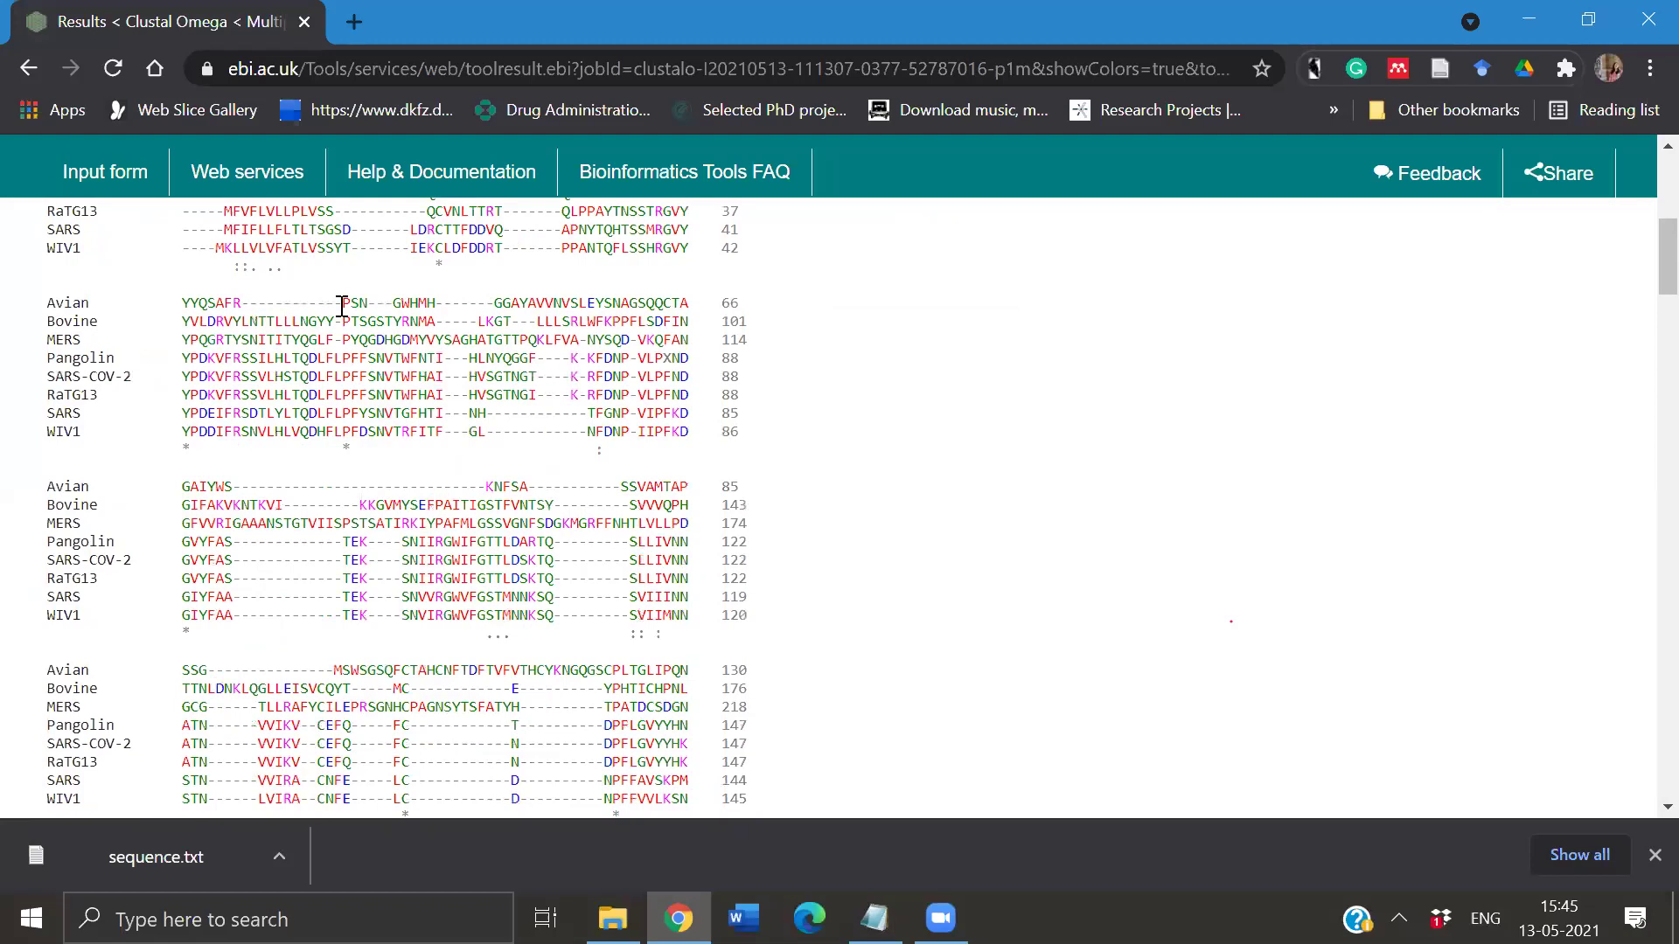
- Enlarge the page and inspect the asterisk-marked P column in the second alignment block
{"action": "key", "text": "ctrl+plus"}
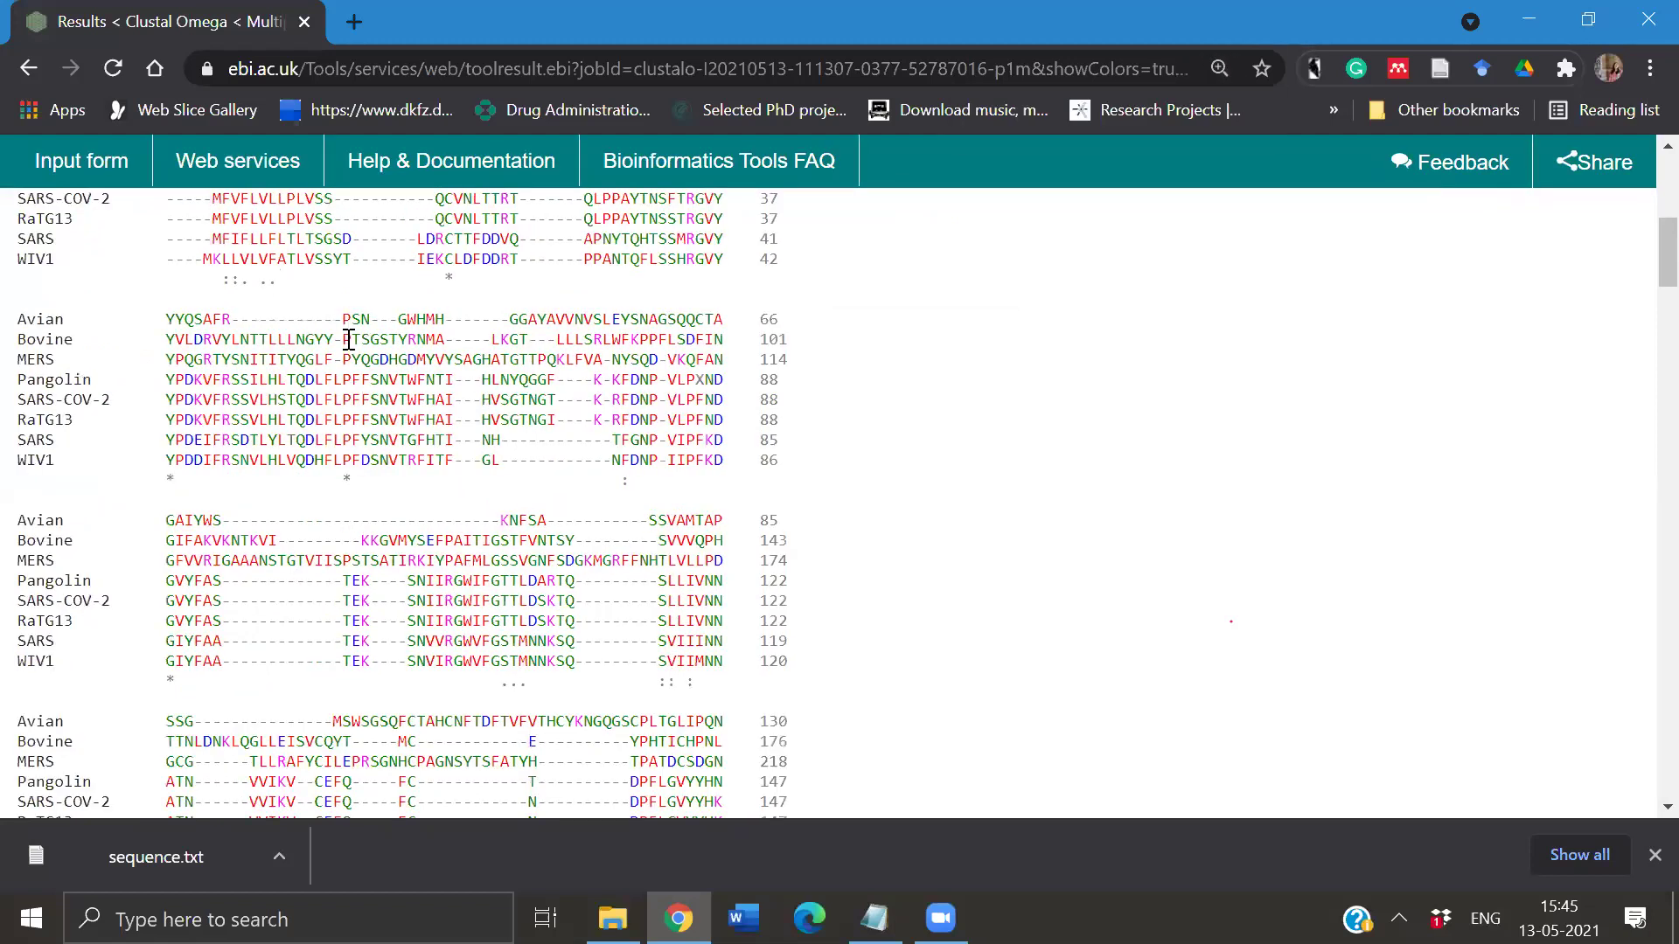
{"action": "left_click_drag", "start_coordinate": [342, 319], "coordinate": [354, 488]}
{"action": "left_click", "coordinate": [346, 341]}
- Examine the further alignment blocks for conserved and similar positions marked by asterisks, colons and dots
{"action": "scroll", "coordinate": [349, 516], "scroll_direction": "down", "scroll_amount": 8}
{"action": "scroll", "coordinate": [568, 432], "scroll_direction": "down", "scroll_amount": 3}
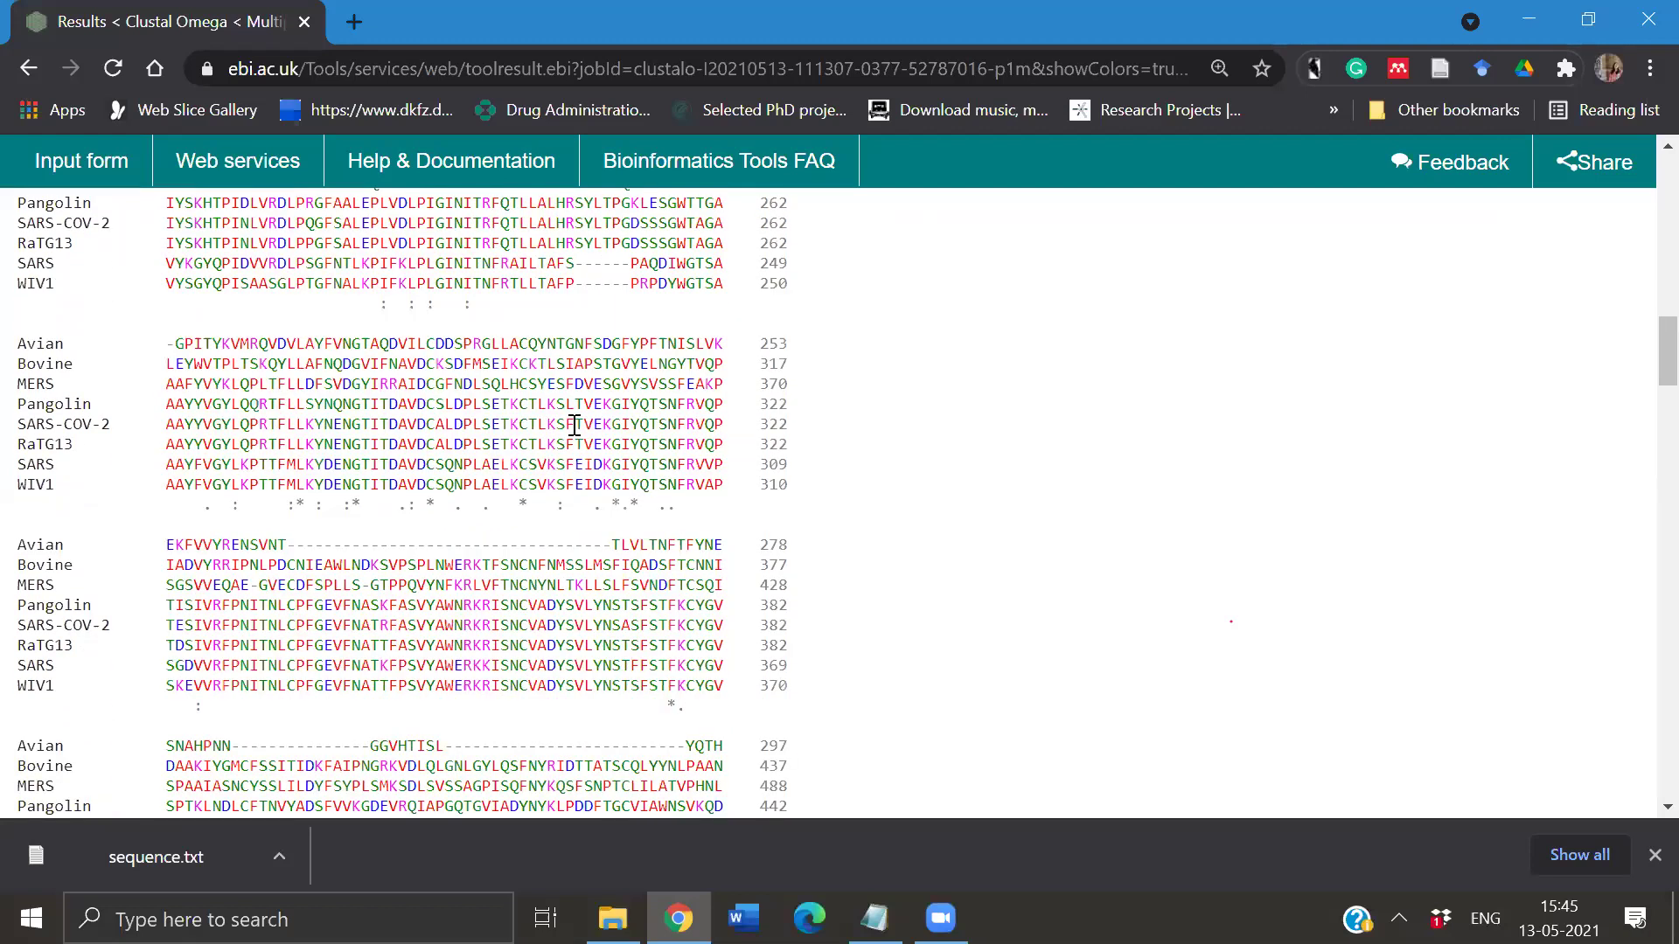
{"action": "scroll", "coordinate": [575, 425], "scroll_direction": "down", "scroll_amount": 2}
{"action": "scroll", "coordinate": [574, 426], "scroll_direction": "down", "scroll_amount": 5}
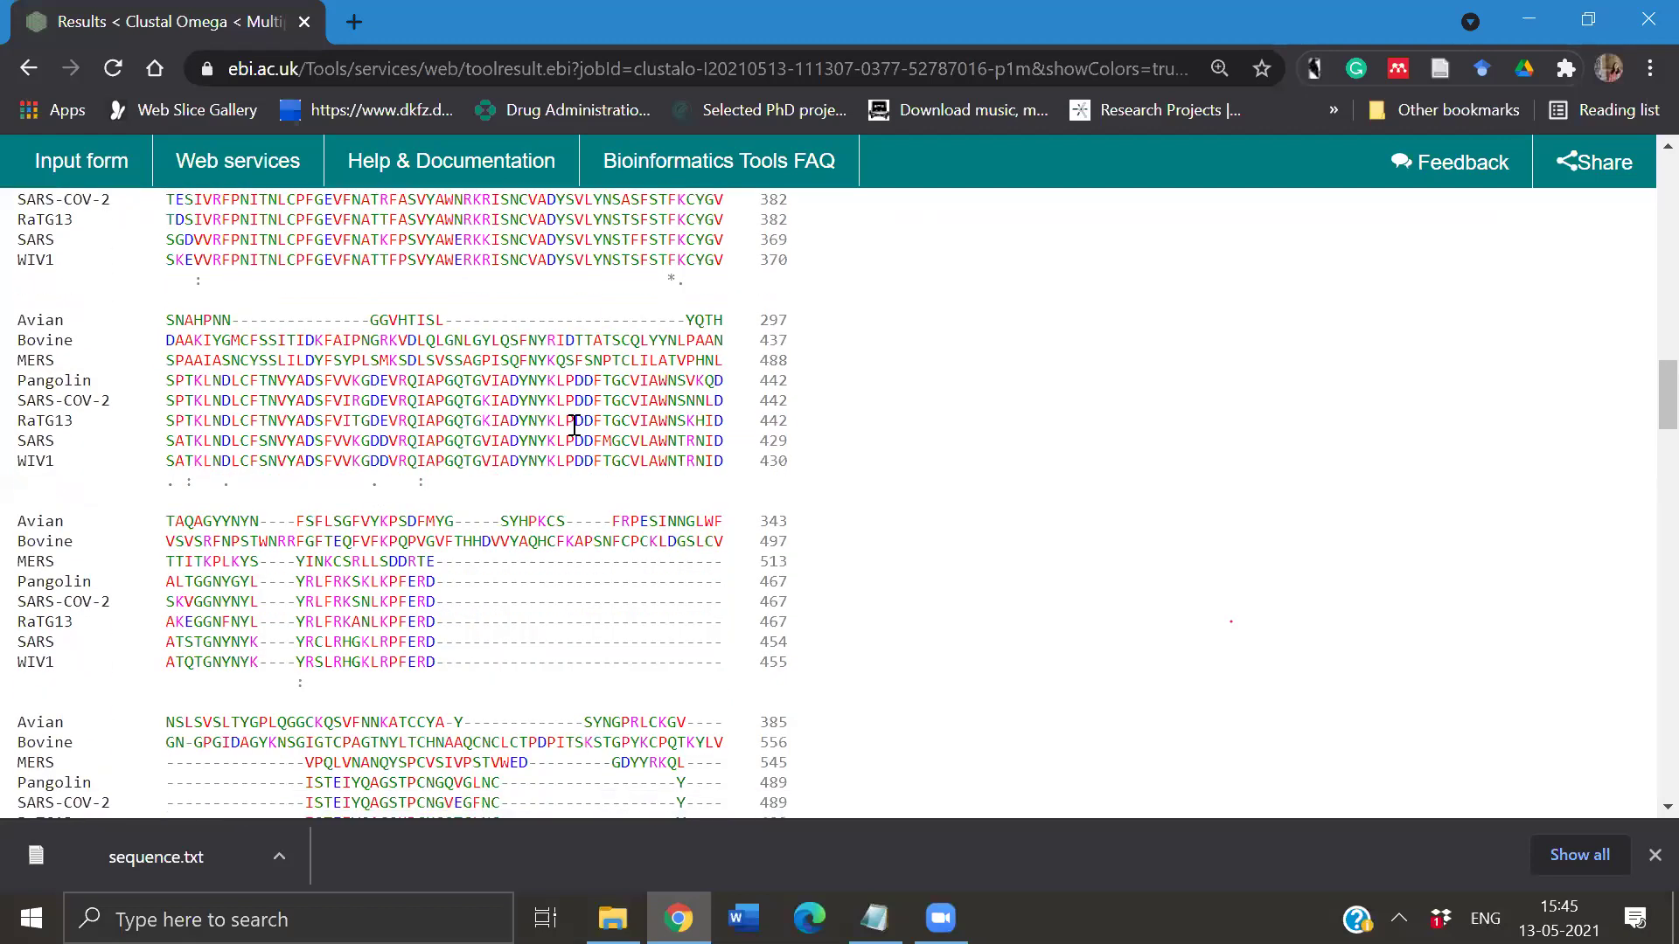
{"action": "scroll", "coordinate": [574, 425], "scroll_direction": "down", "scroll_amount": 6}
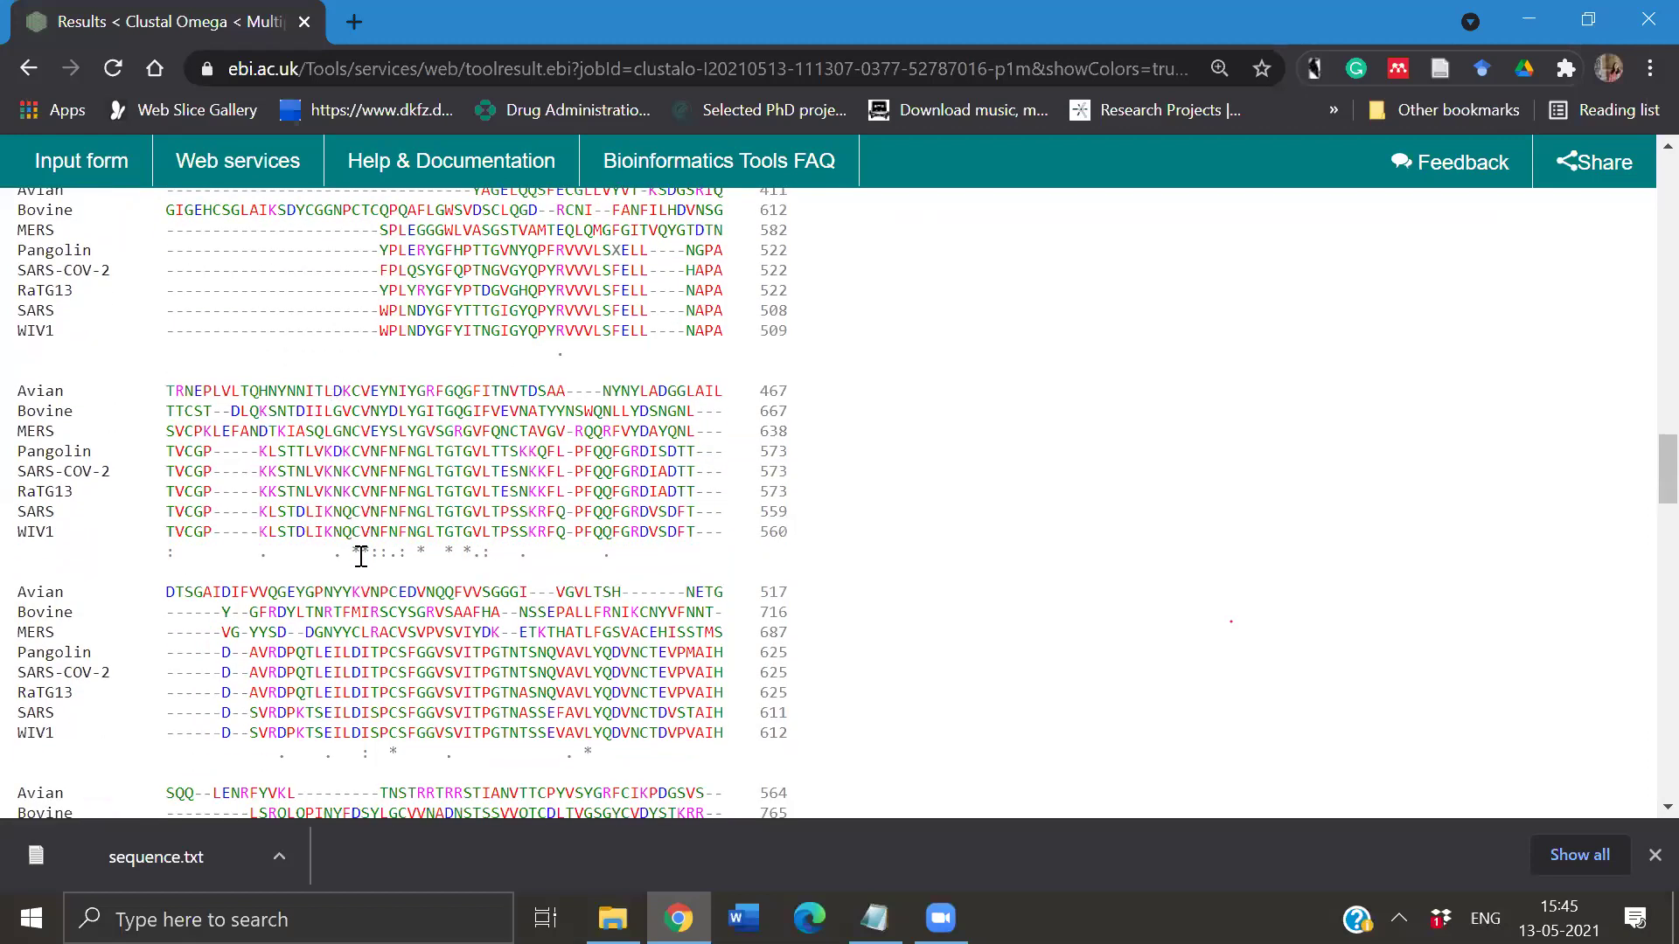
{"action": "scroll", "coordinate": [360, 556], "scroll_direction": "down", "scroll_amount": 7}
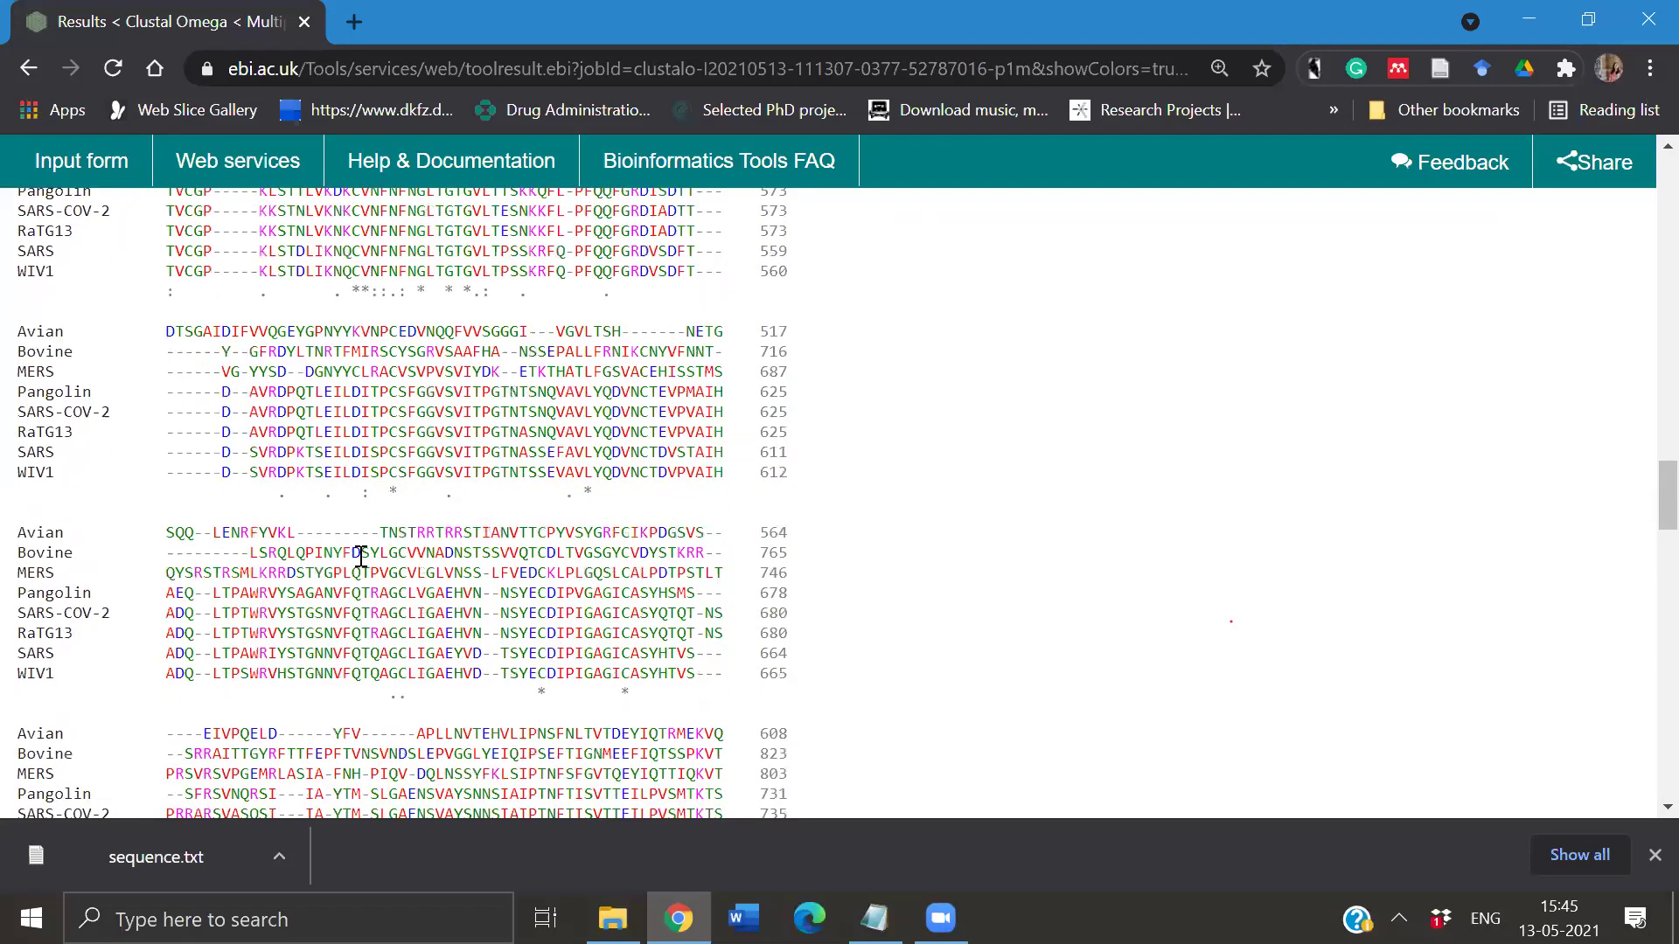
{"action": "scroll", "coordinate": [360, 556], "scroll_direction": "down", "scroll_amount": 2}
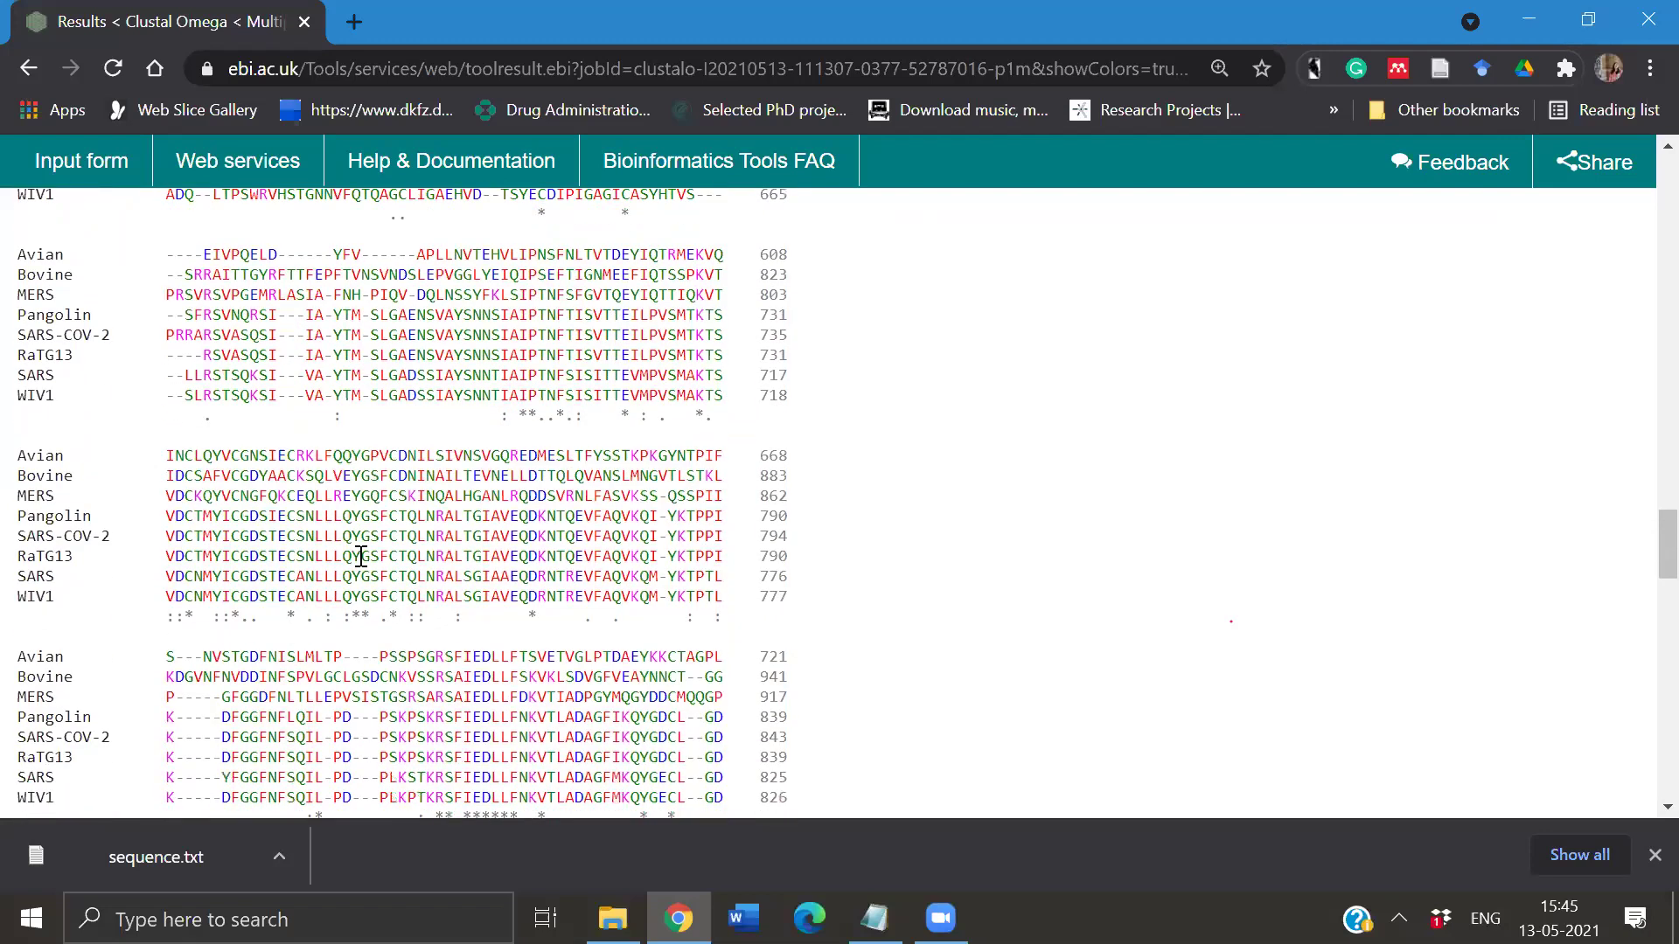
{"action": "scroll", "coordinate": [360, 556], "scroll_direction": "down", "scroll_amount": 2}
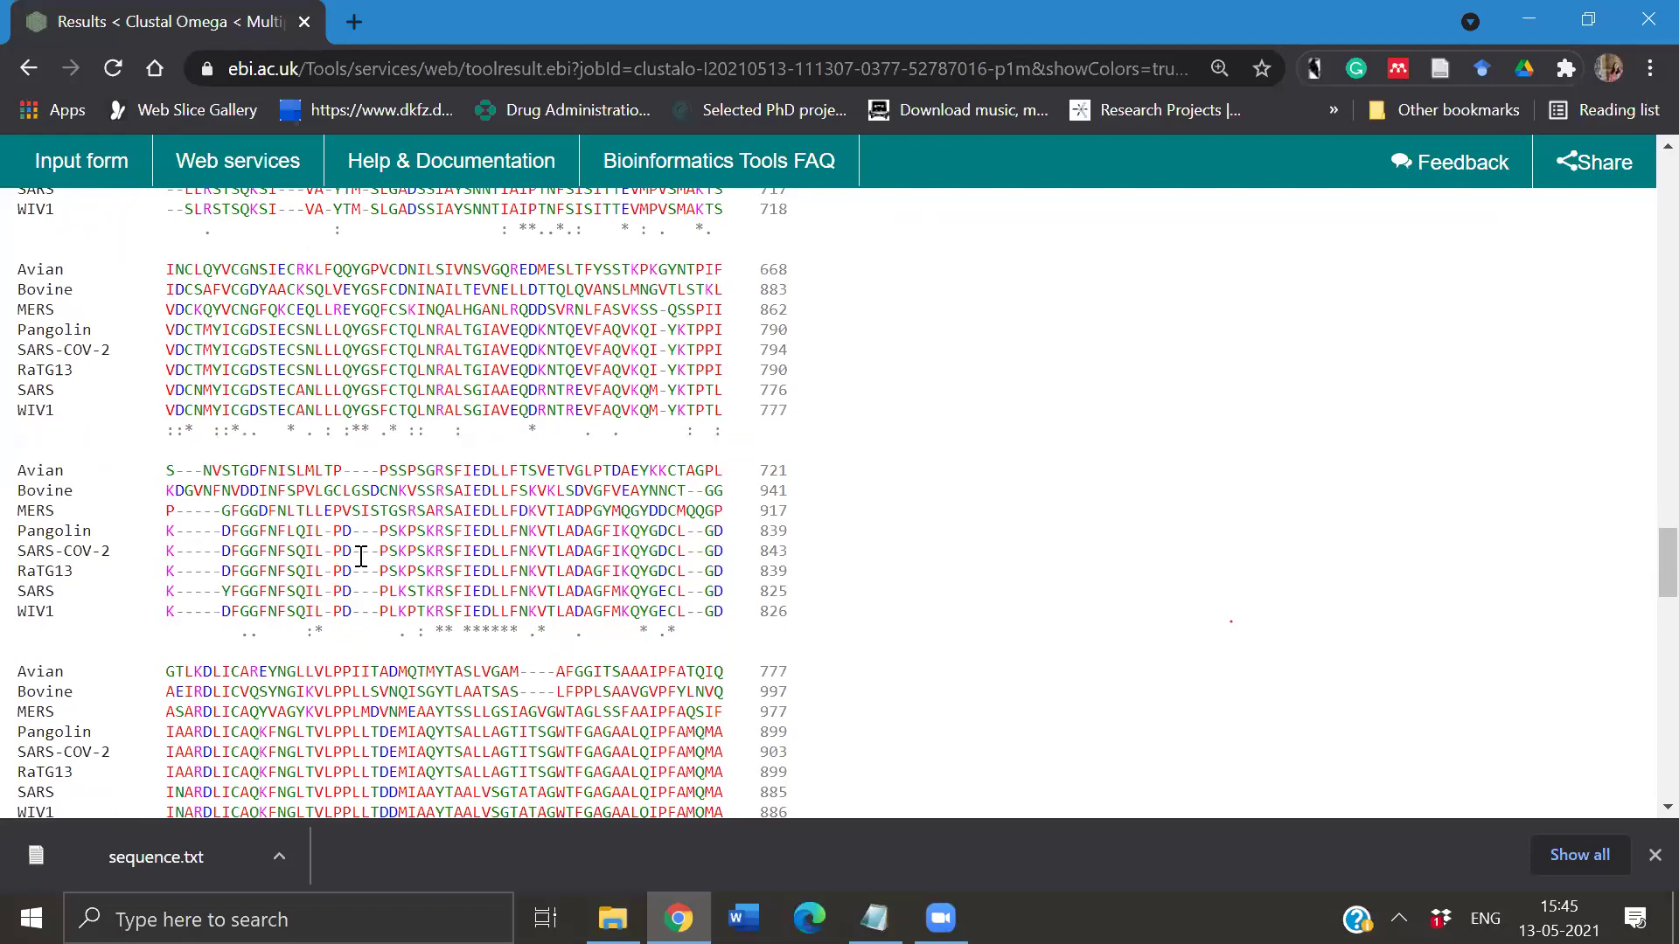
{"action": "scroll", "coordinate": [360, 556], "scroll_direction": "down", "scroll_amount": 1}
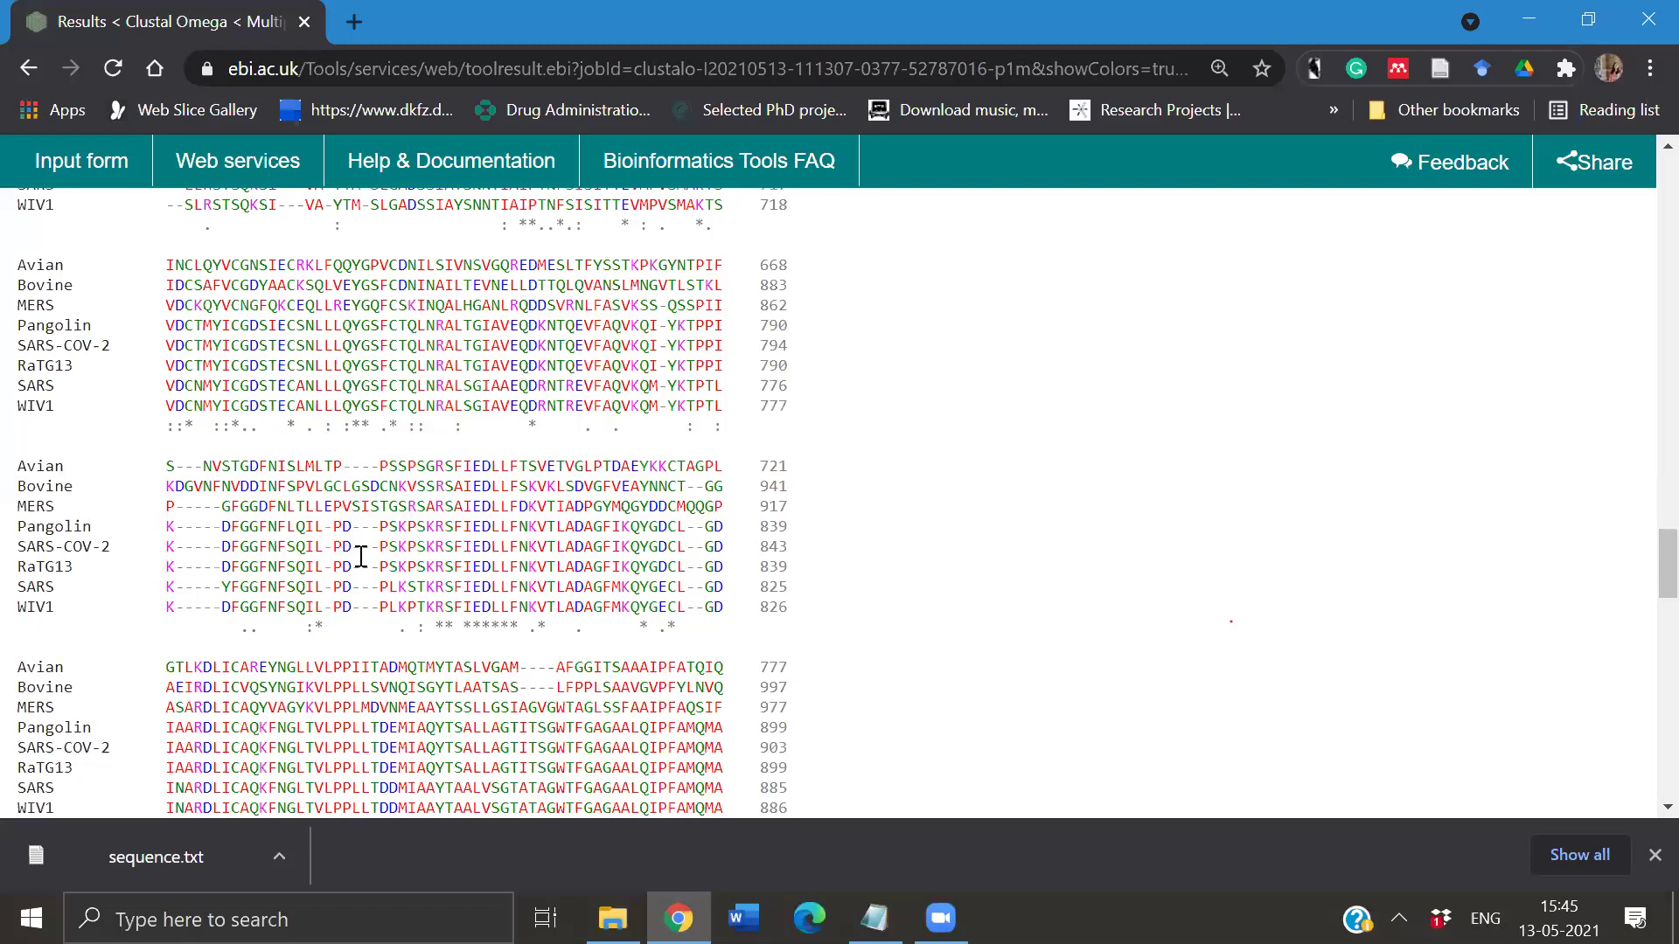
{"action": "scroll", "coordinate": [360, 556], "scroll_direction": "down", "scroll_amount": 4}
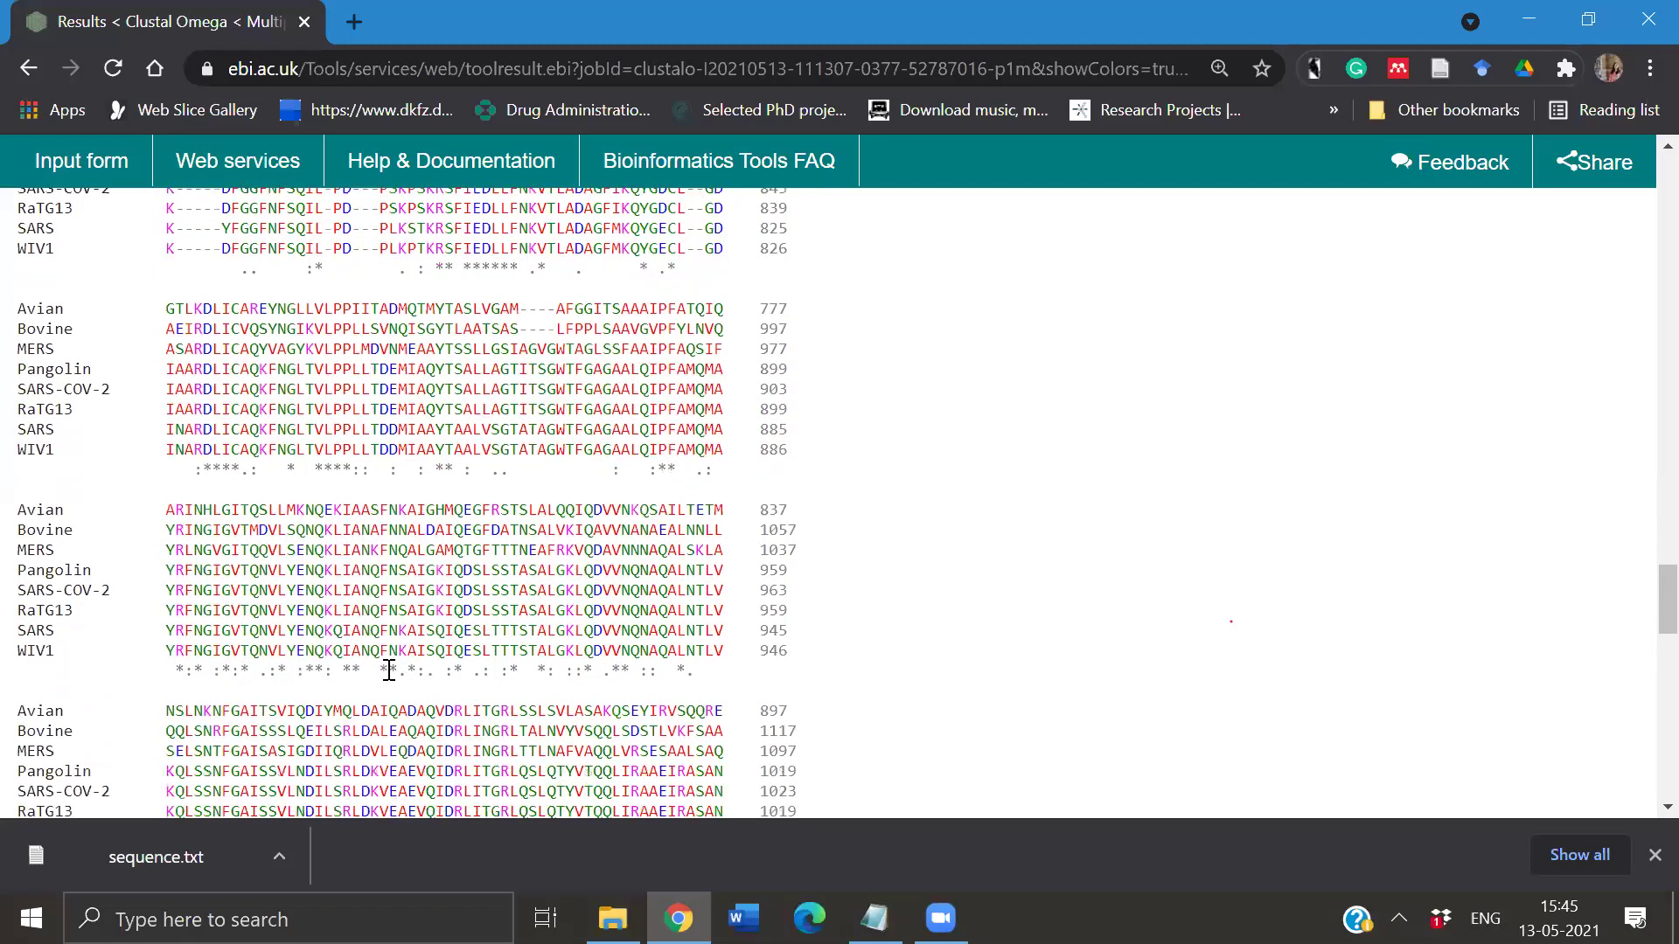
{"action": "scroll", "coordinate": [389, 669], "scroll_direction": "down", "scroll_amount": 3}
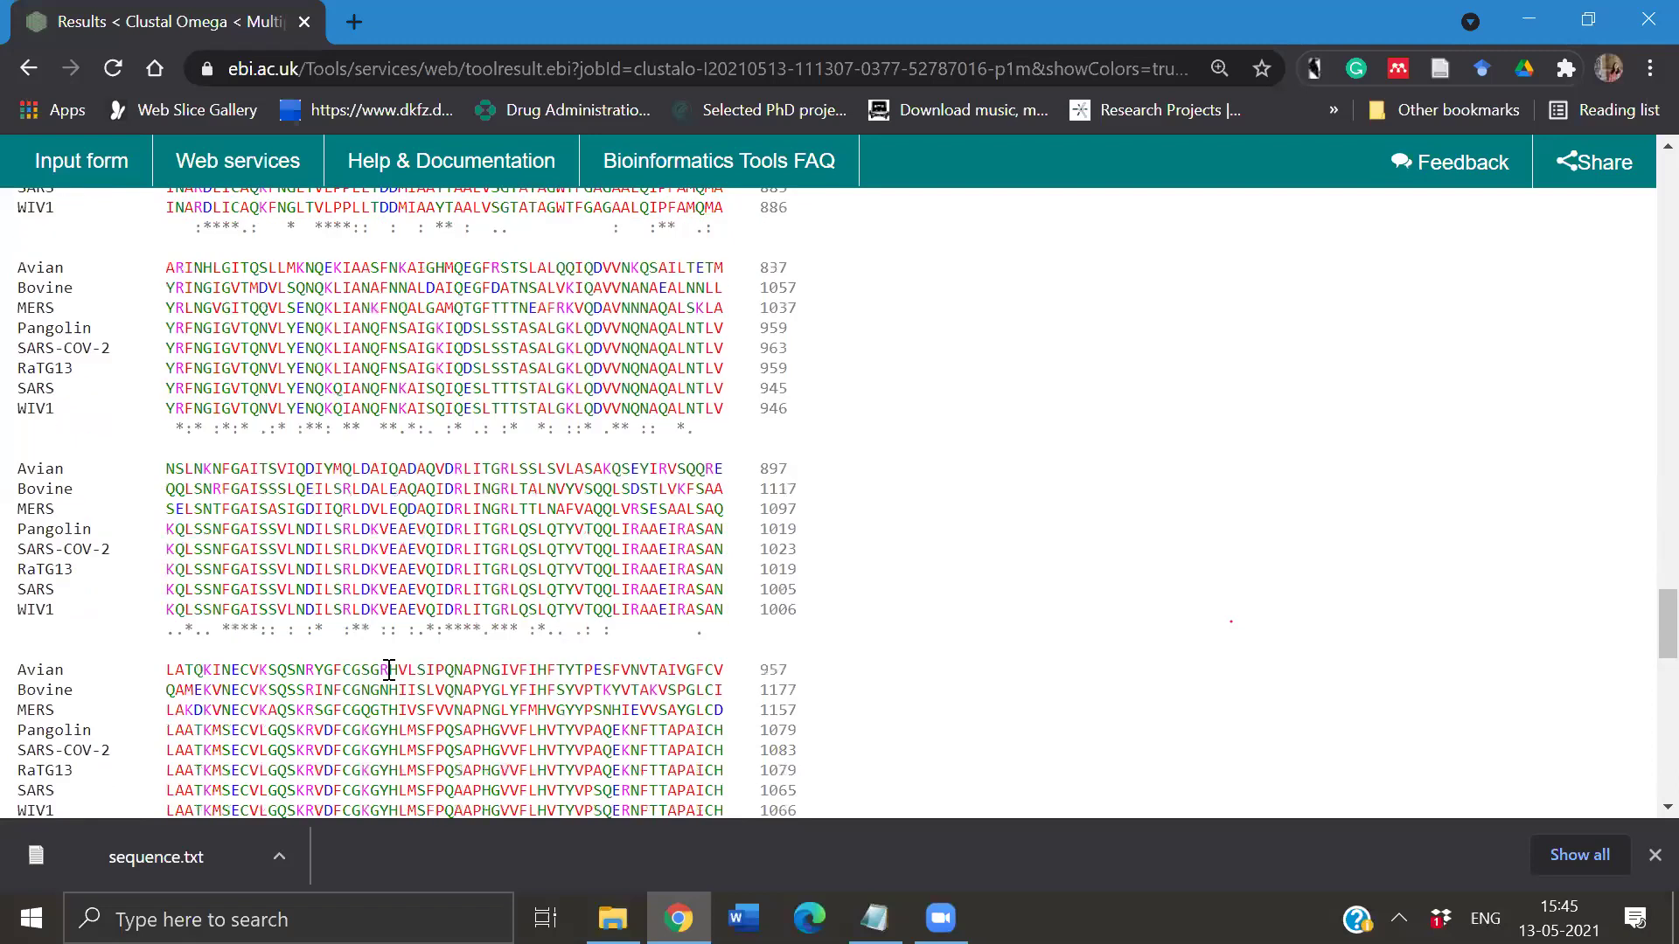
{"action": "scroll", "coordinate": [389, 670], "scroll_direction": "down", "scroll_amount": 3}
{"action": "scroll", "coordinate": [389, 669], "scroll_direction": "up", "scroll_amount": 3}
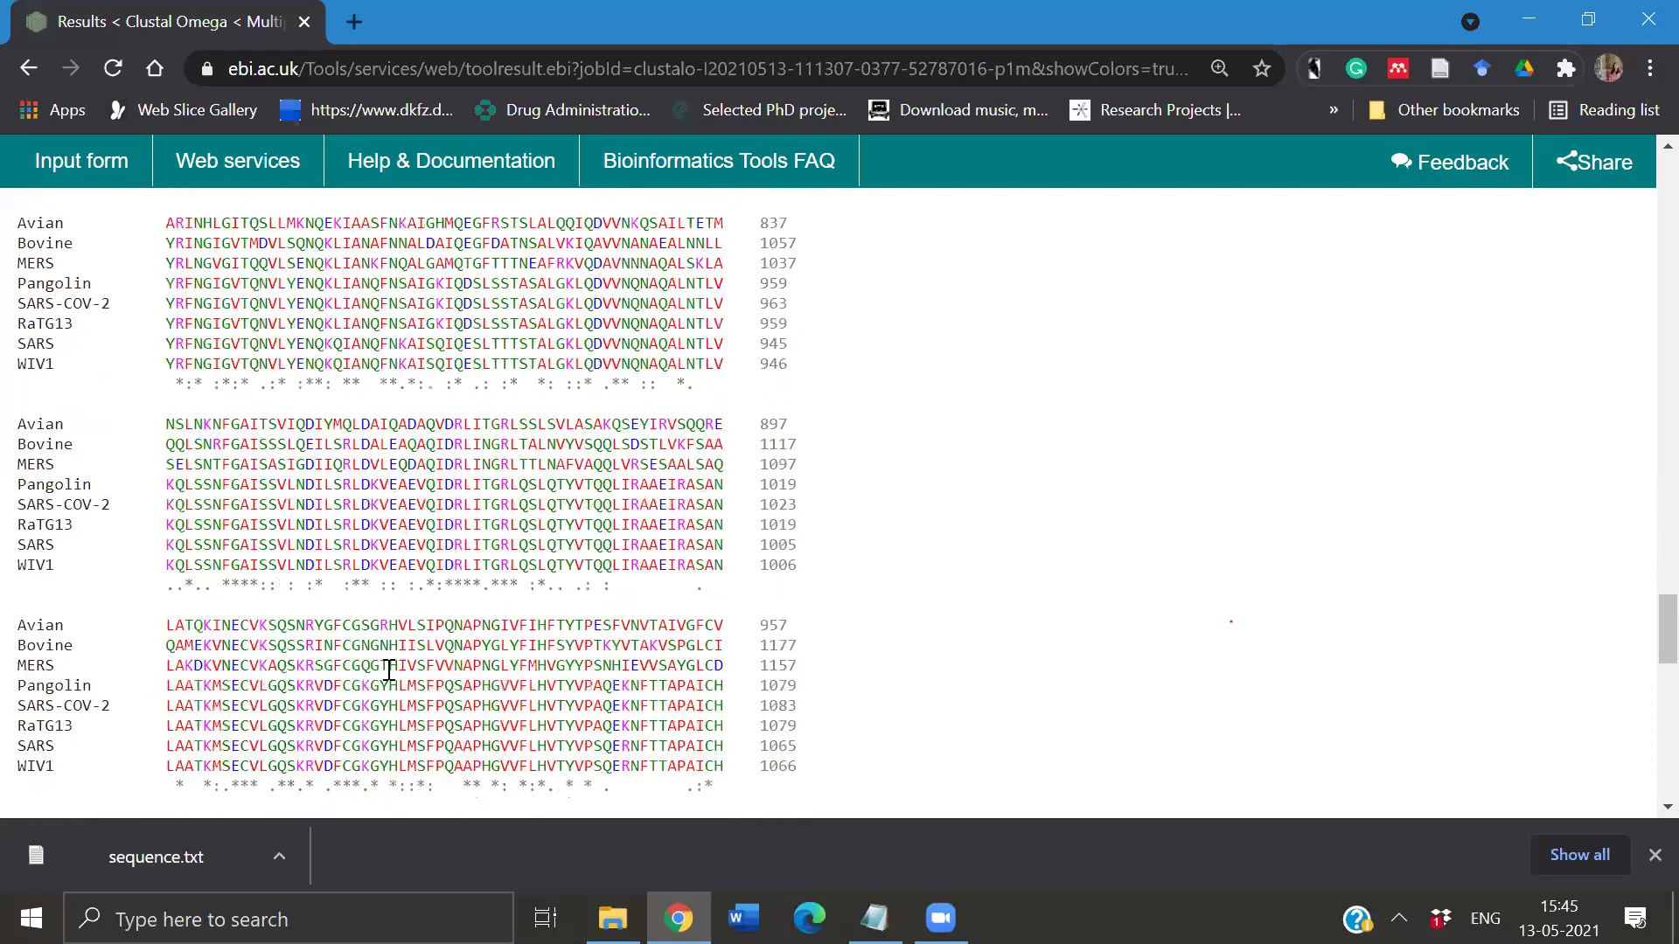
- Go back to the start of the alignment and open the phylogenetic tree results again
{"action": "scroll", "coordinate": [389, 670], "scroll_direction": "up", "scroll_amount": 20}
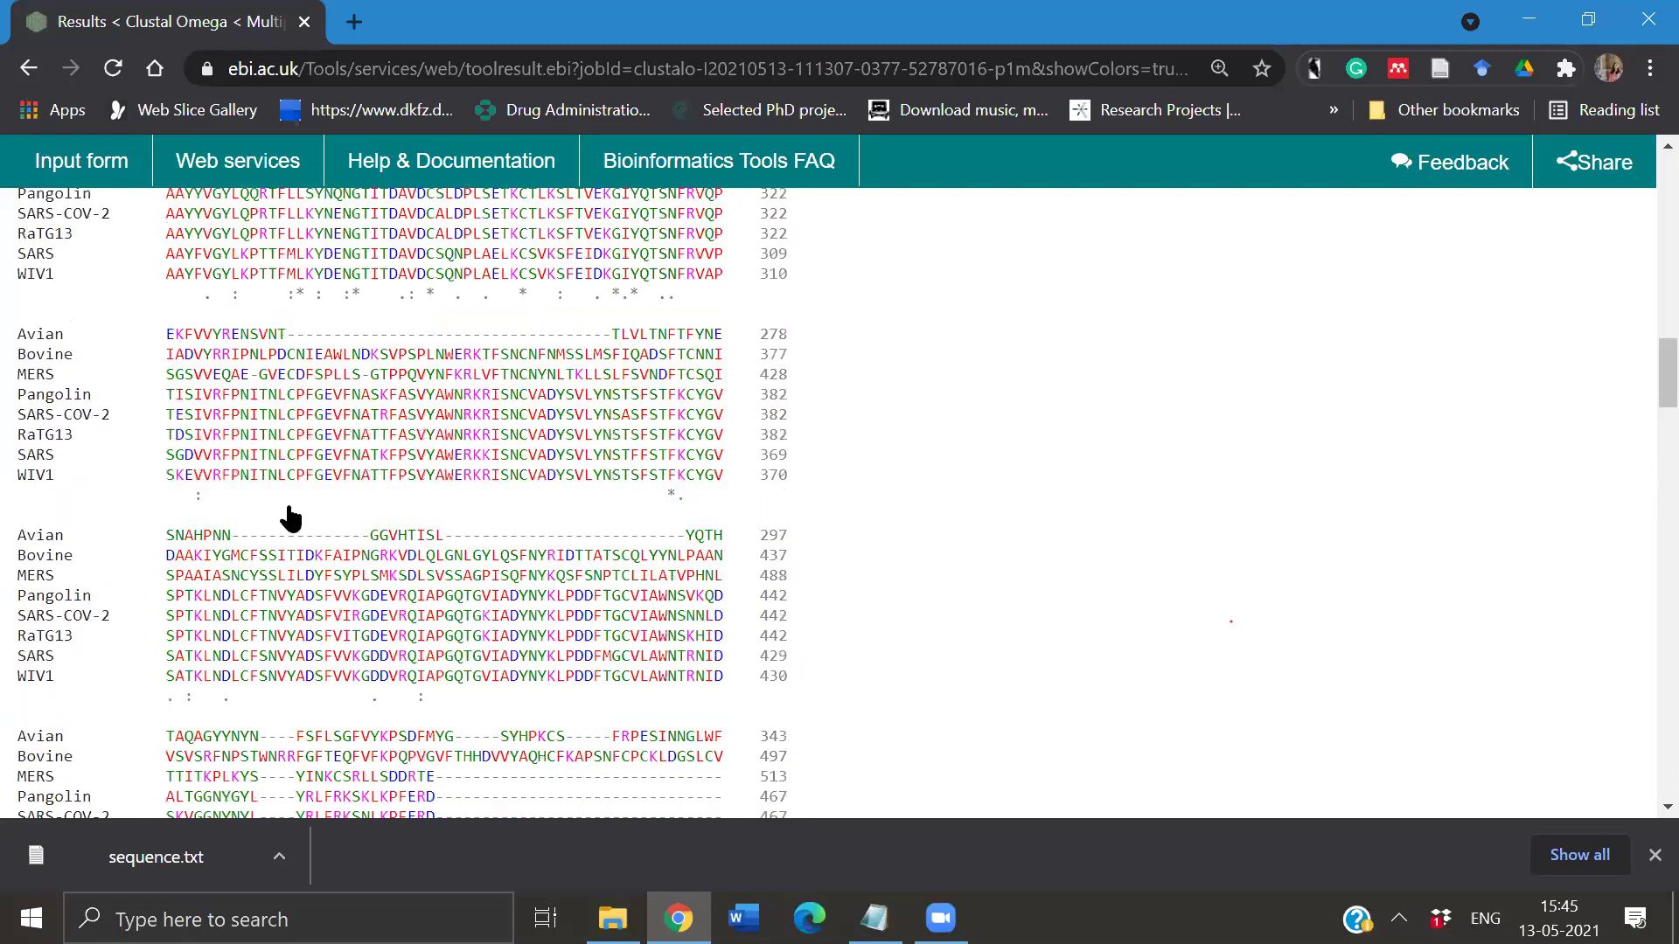
{"action": "scroll", "coordinate": [559, 514], "scroll_direction": "up", "scroll_amount": 15}
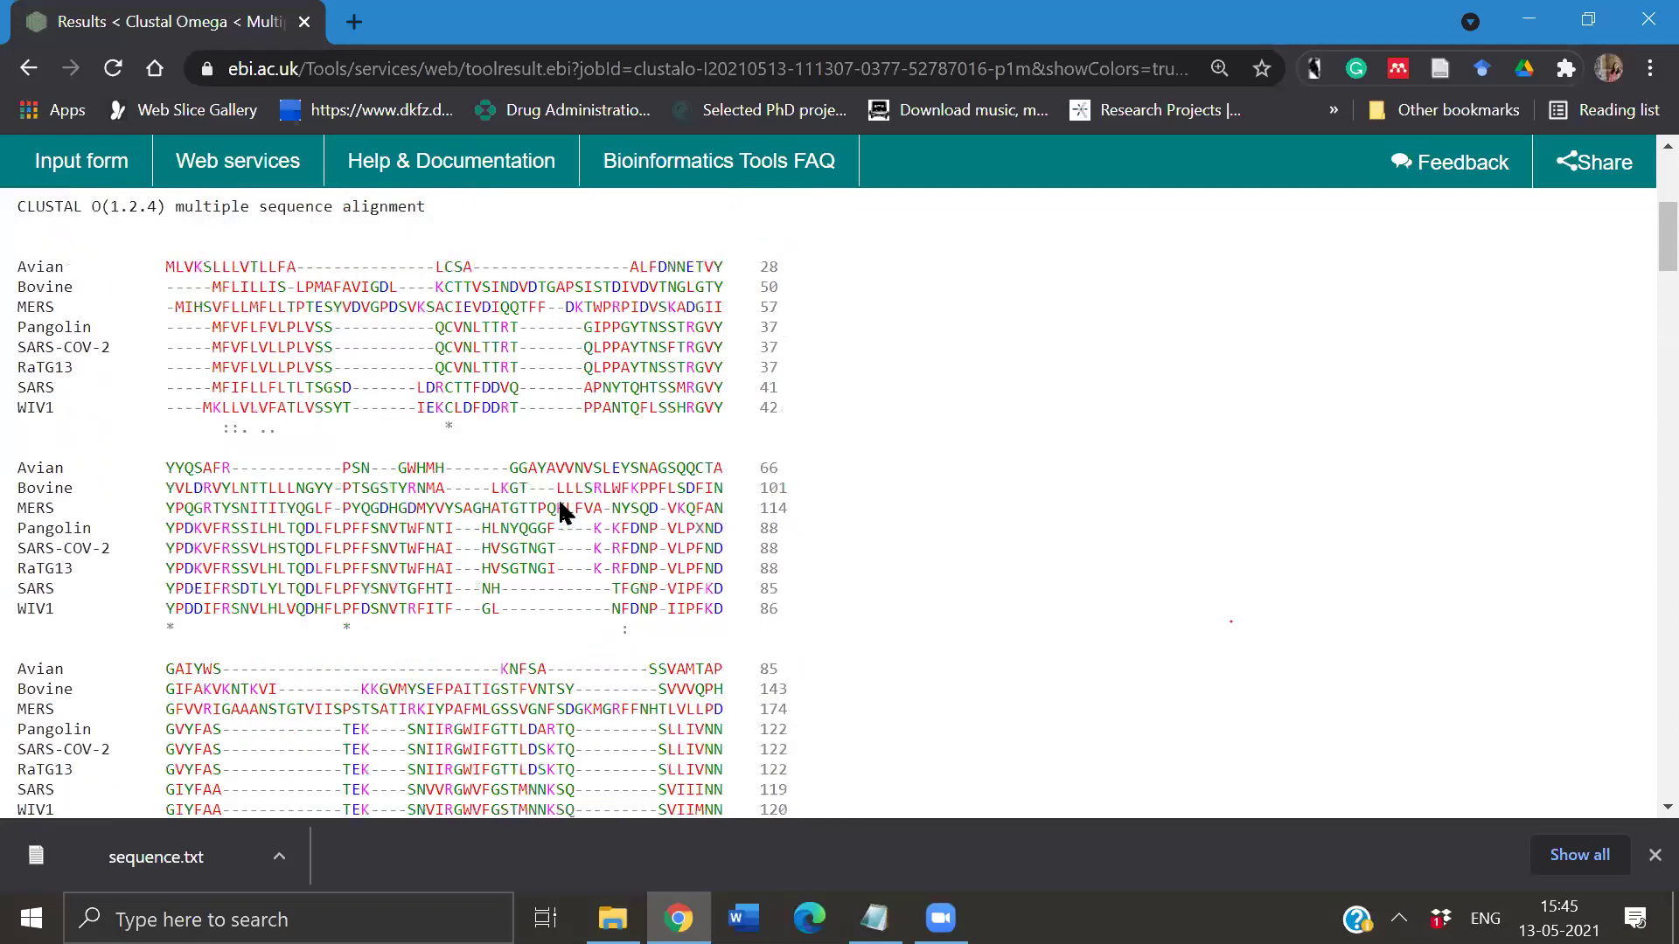
{"action": "scroll", "coordinate": [561, 514], "scroll_direction": "up", "scroll_amount": 1}
{"action": "left_click", "coordinate": [560, 511]}
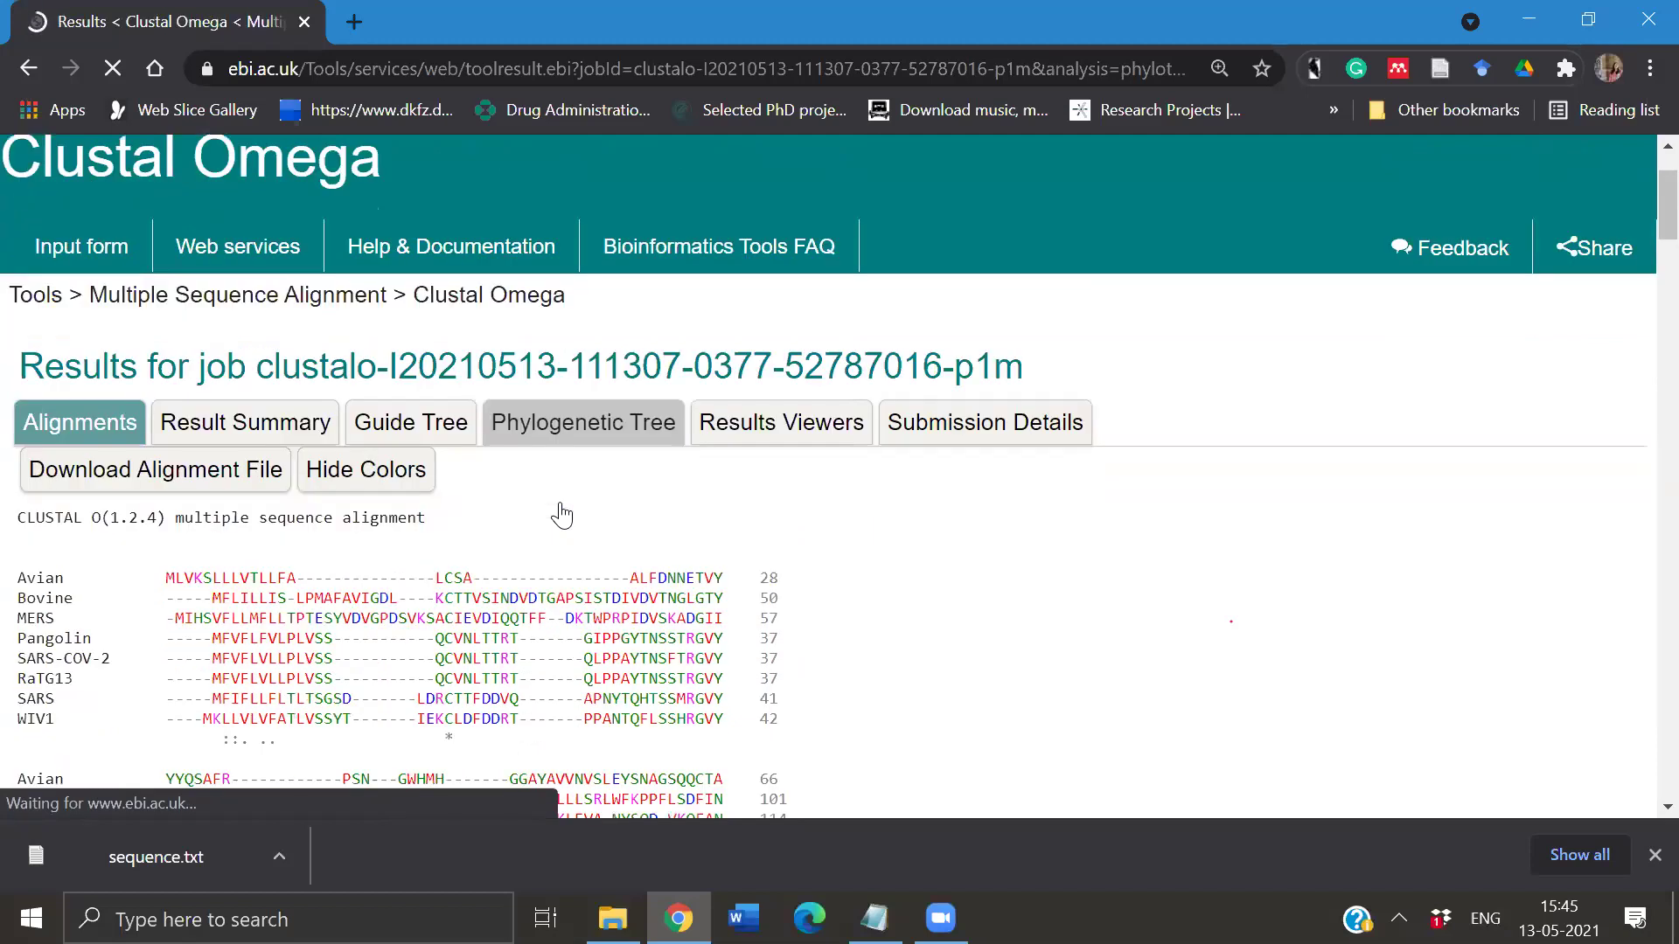
- Compare the phylogenetic tree with real branch lengths and as a cladogram, and view its tree data
{"action": "scroll", "coordinate": [518, 499], "scroll_direction": "down", "scroll_amount": 2}
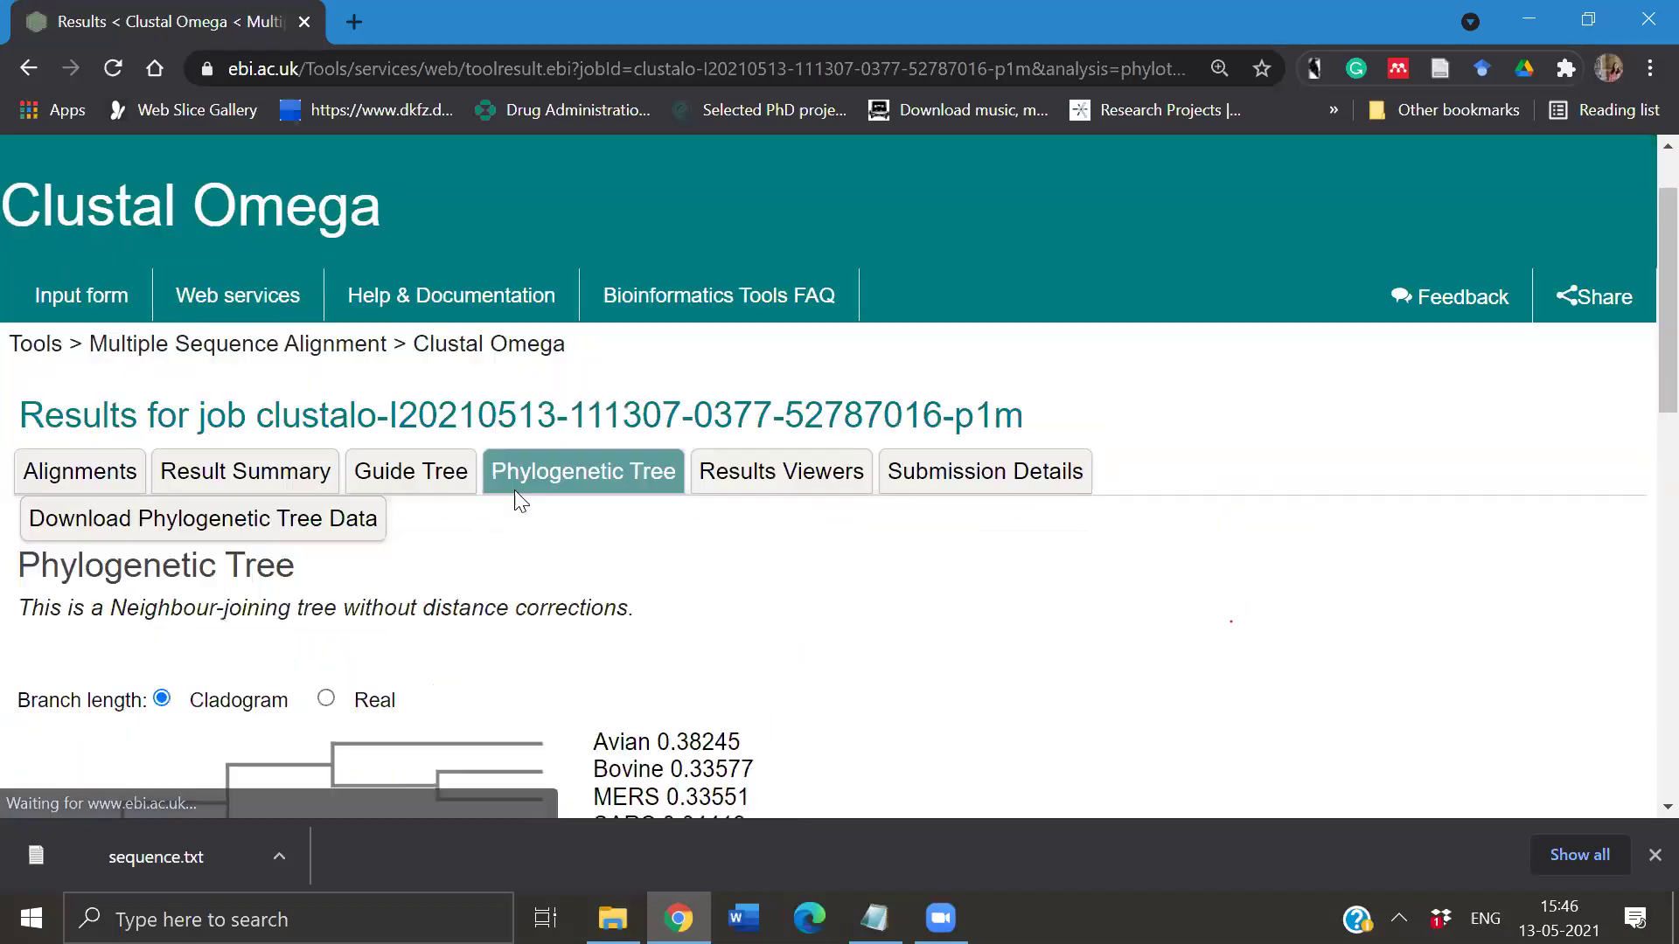
{"action": "scroll", "coordinate": [445, 551], "scroll_direction": "down", "scroll_amount": 3}
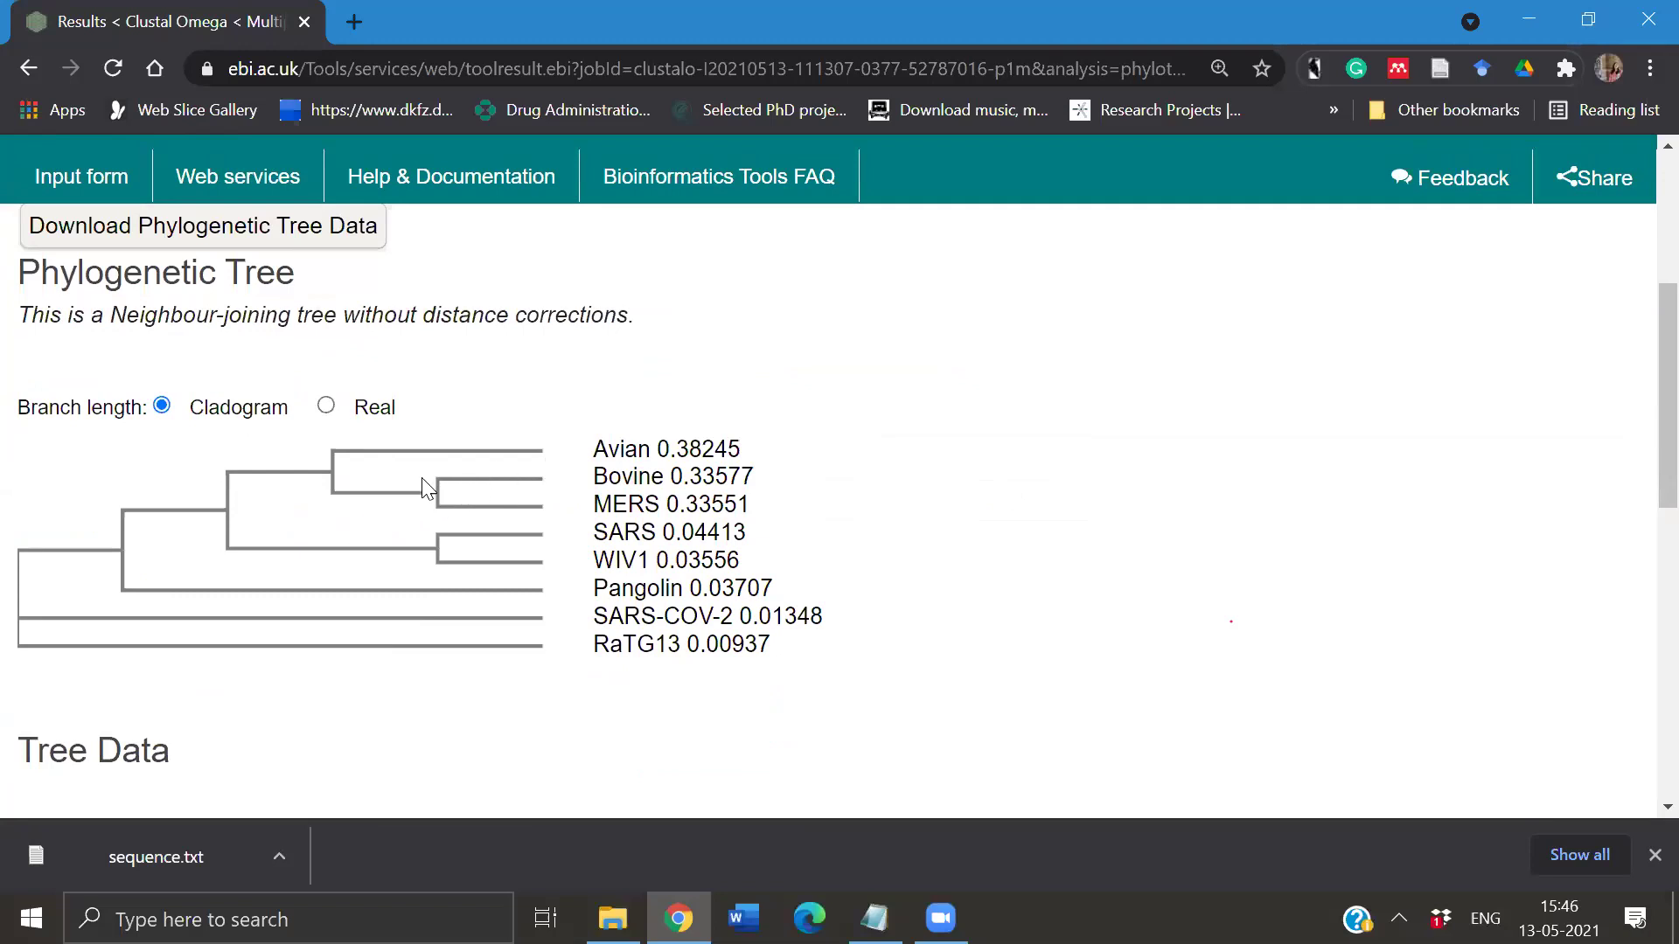
{"action": "left_click", "coordinate": [328, 411]}
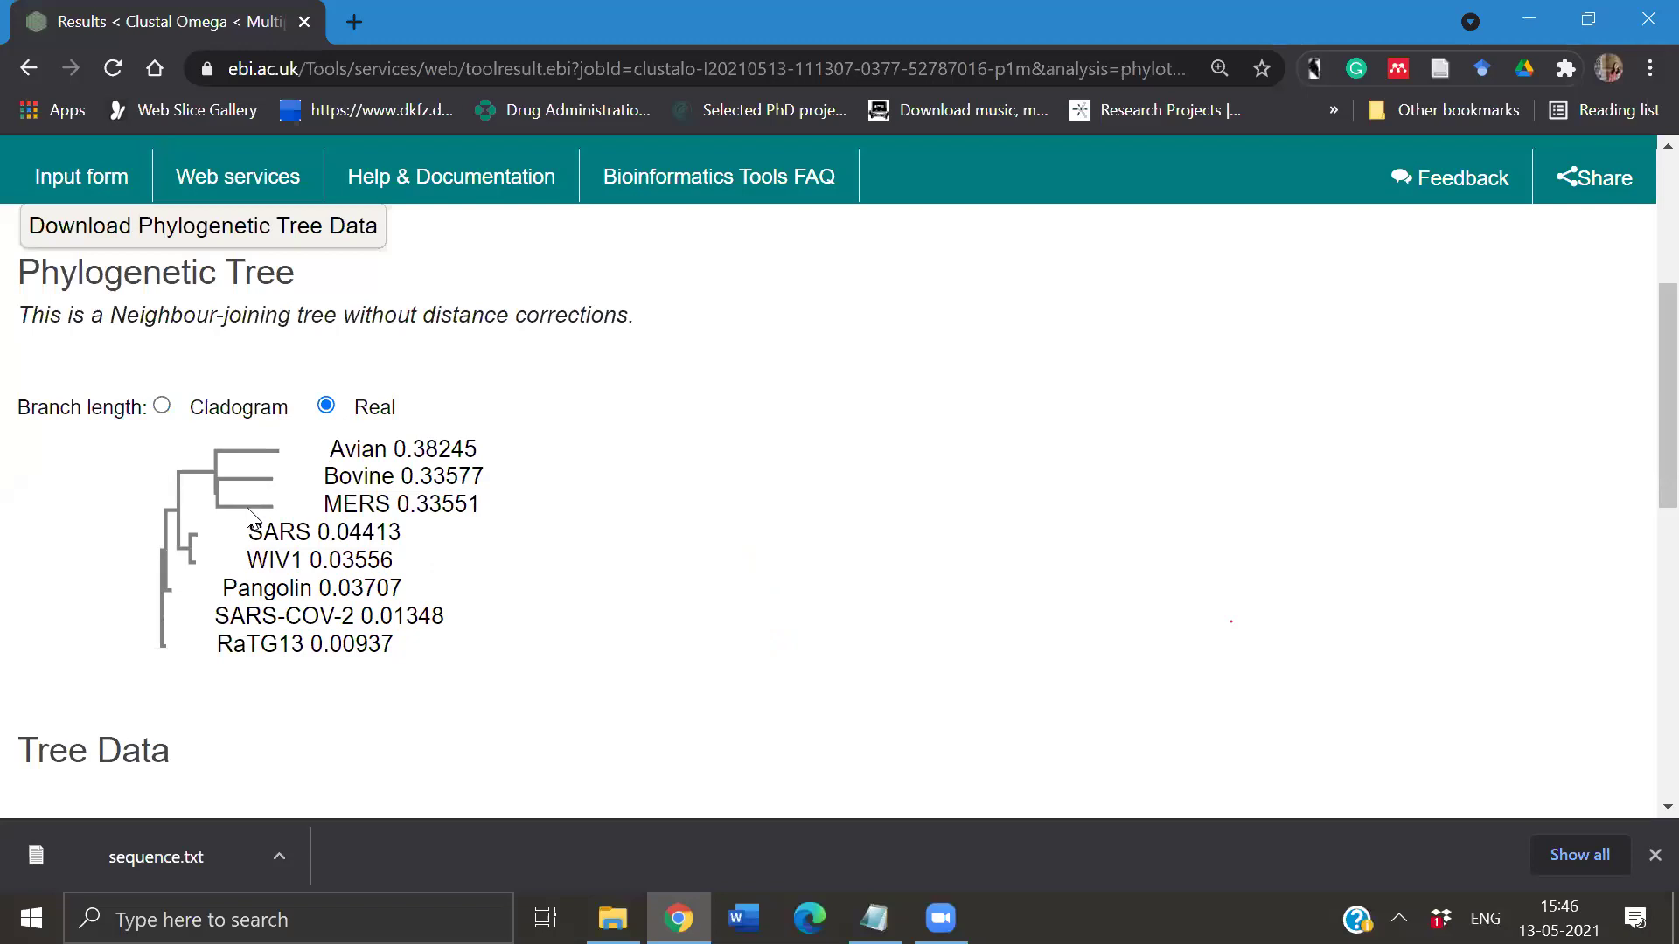
{"action": "left_click", "coordinate": [162, 407]}
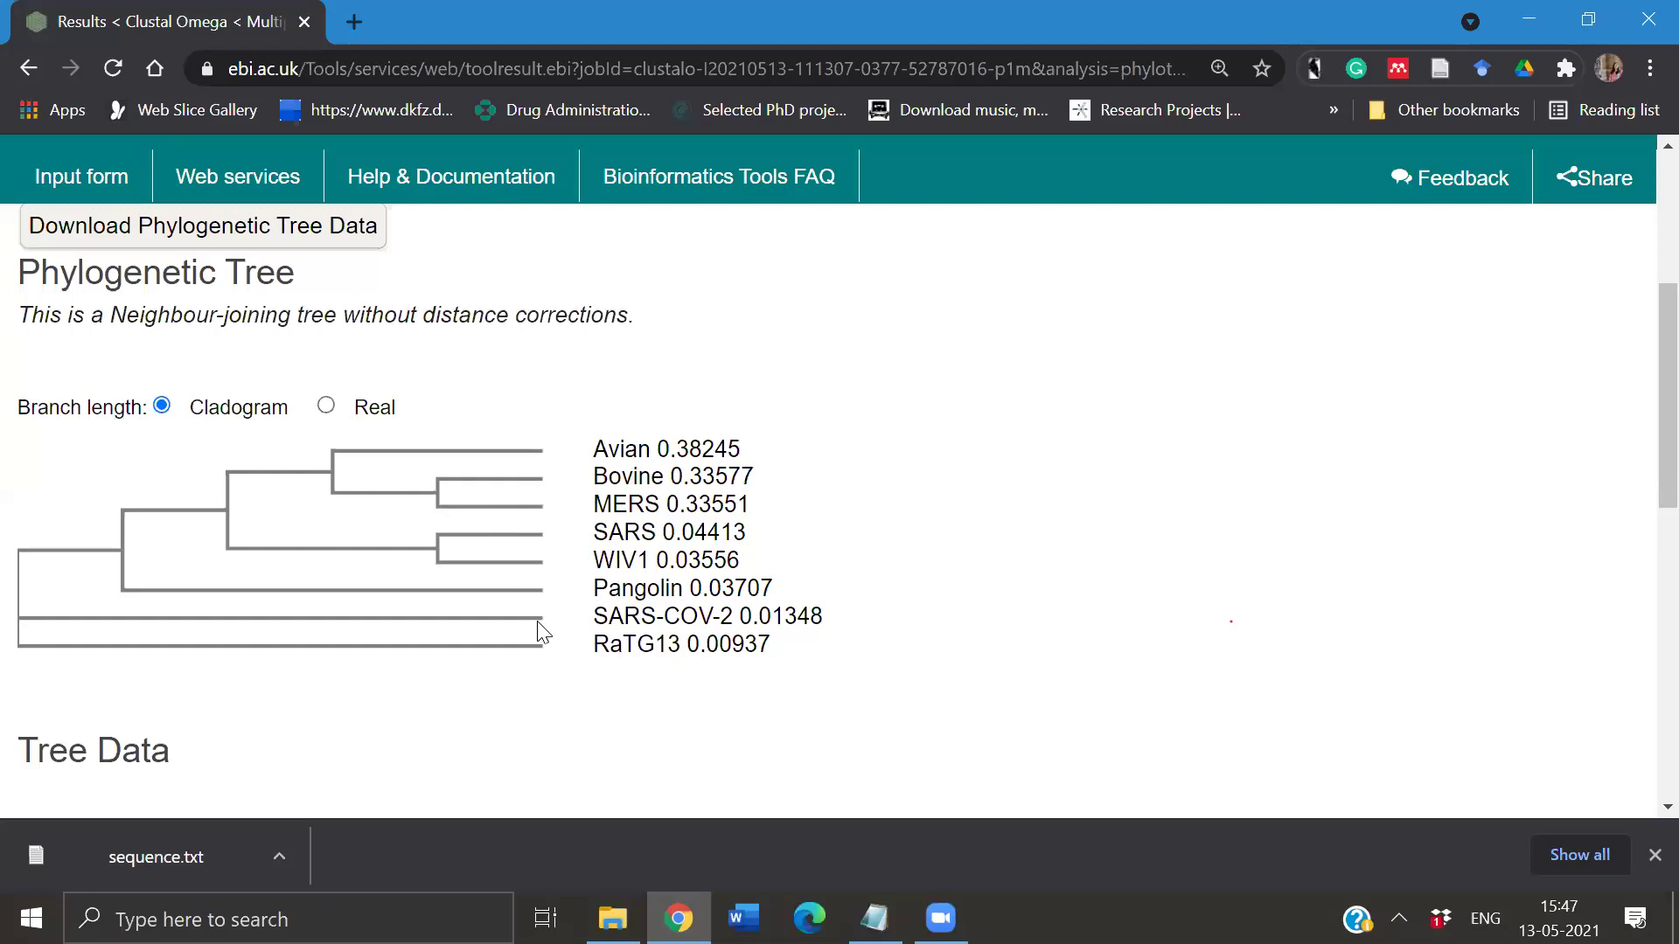
{"action": "scroll", "coordinate": [542, 632], "scroll_direction": "down", "scroll_amount": 5}
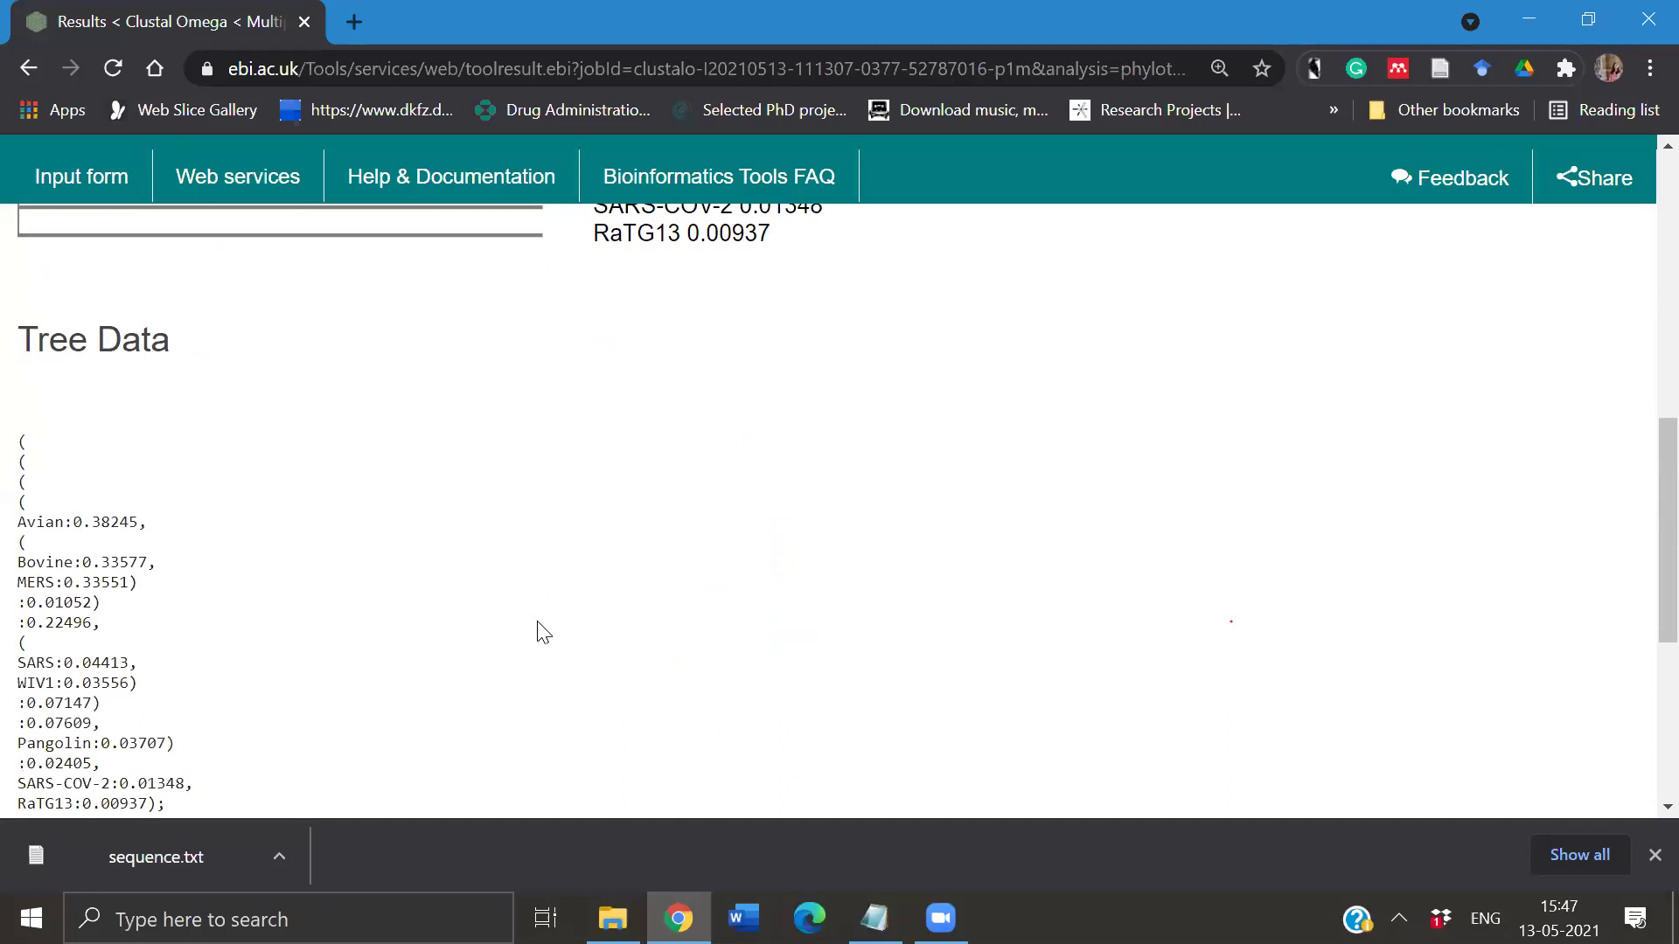
{"action": "scroll", "coordinate": [542, 631], "scroll_direction": "up", "scroll_amount": 5}
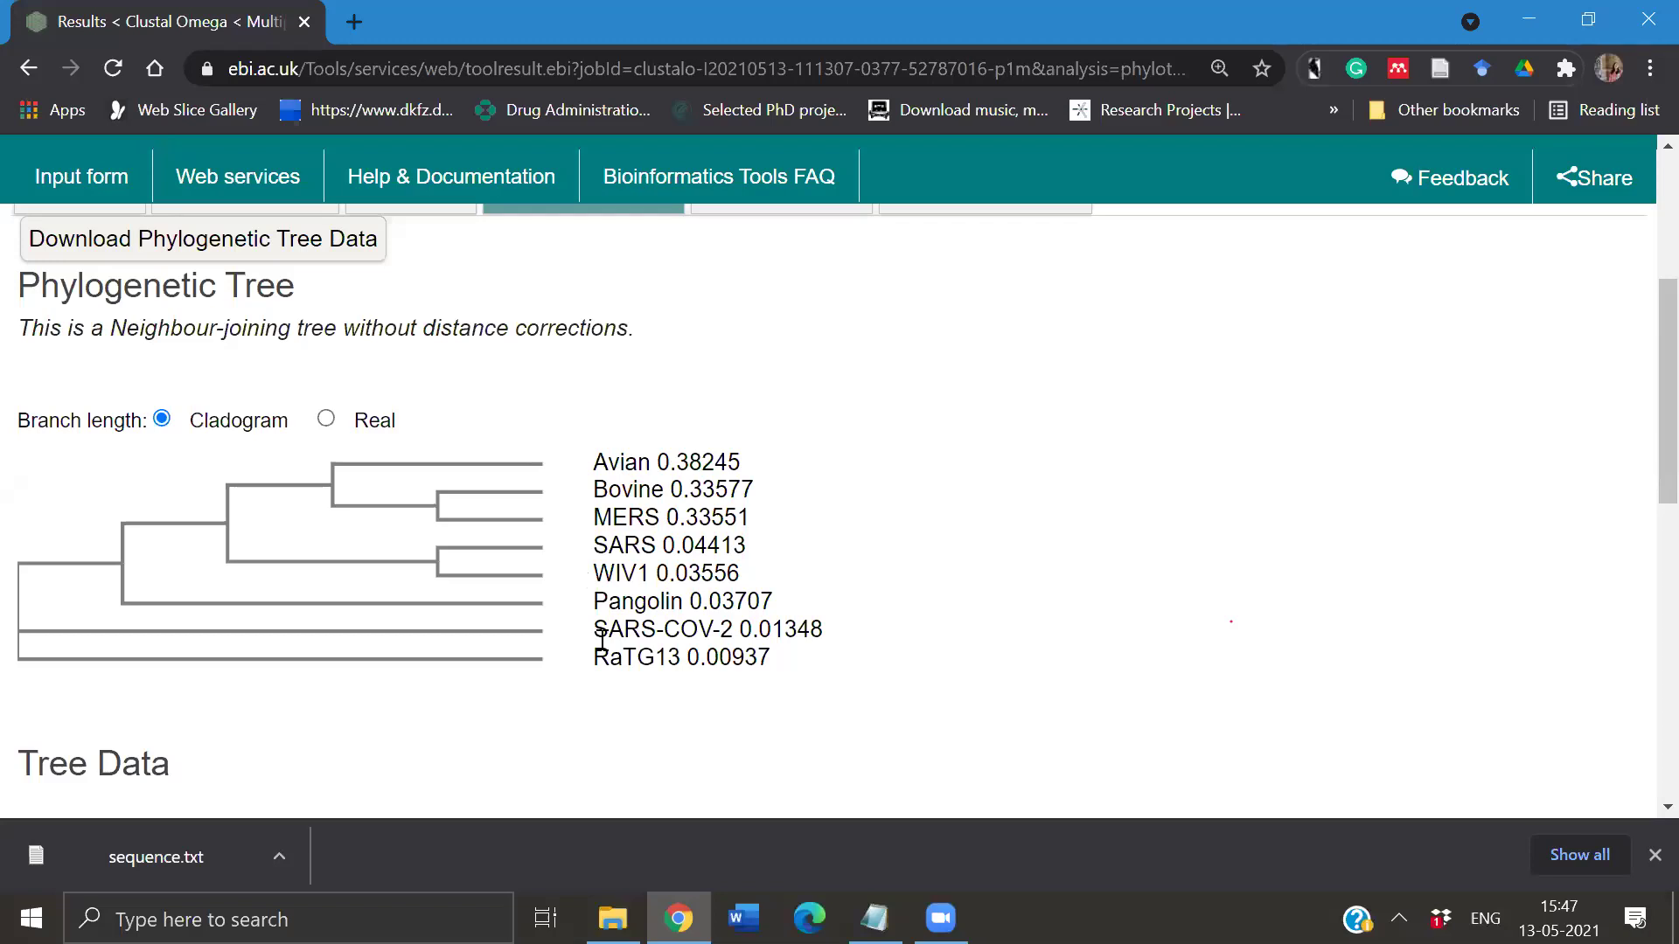
{"action": "scroll", "coordinate": [601, 639], "scroll_direction": "up", "scroll_amount": 5}
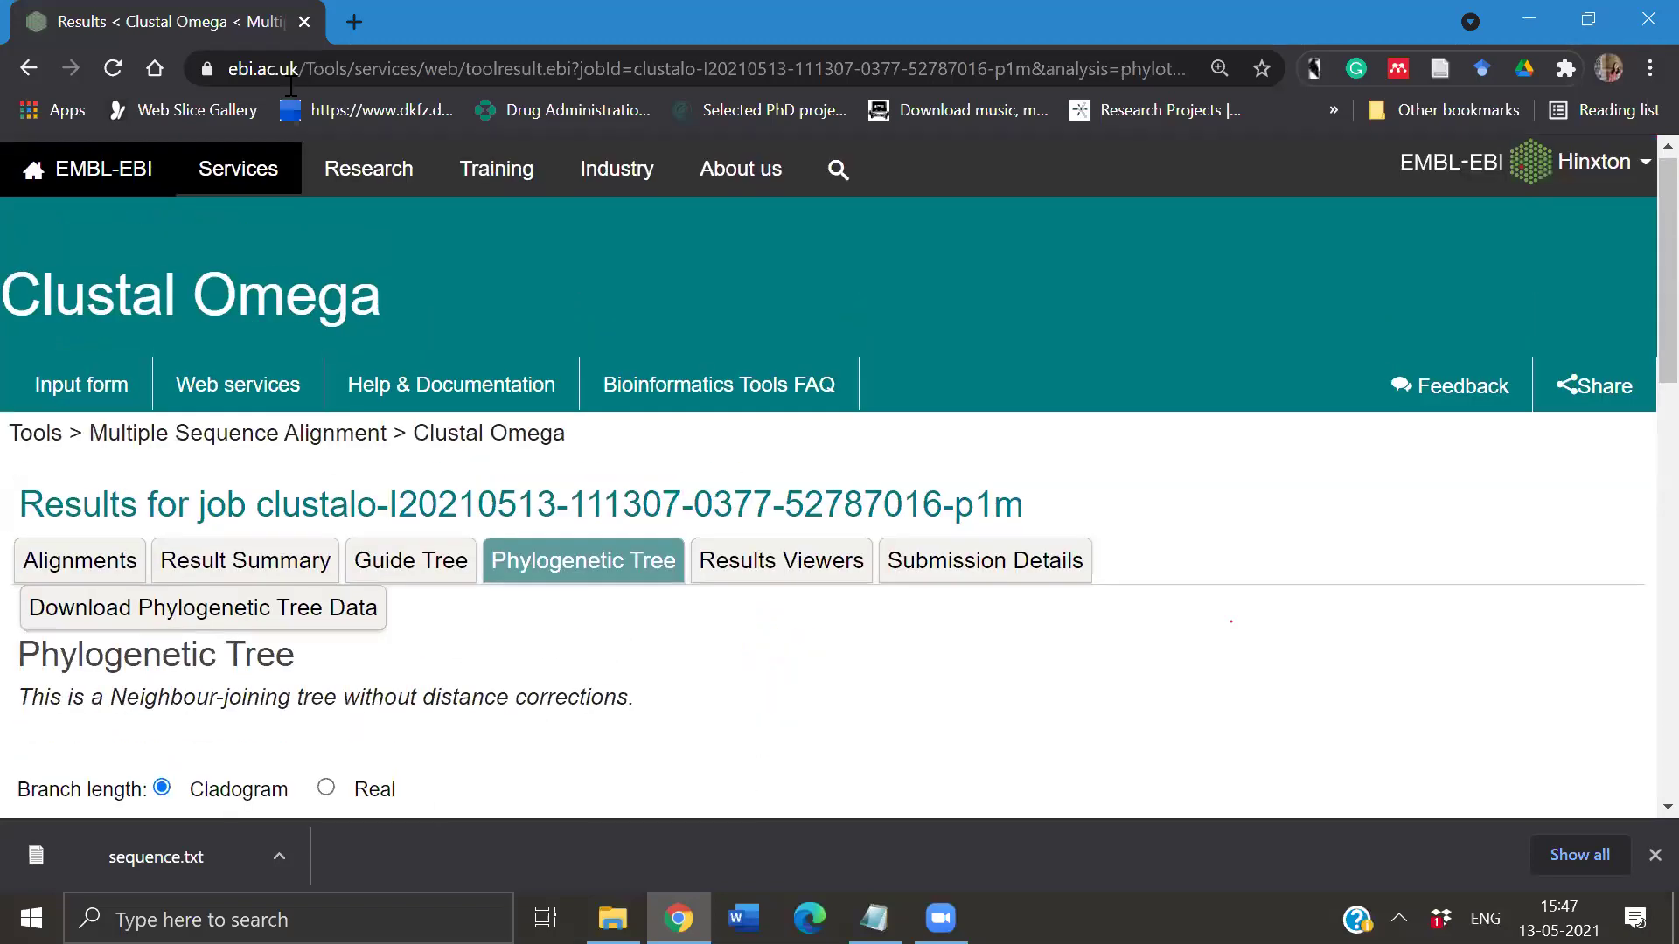
- Replace the Clustal Omega results with a fresh page, search for primer blast and open NCBI's Primer designing tool
{"action": "key", "text": "ctrl+t"}
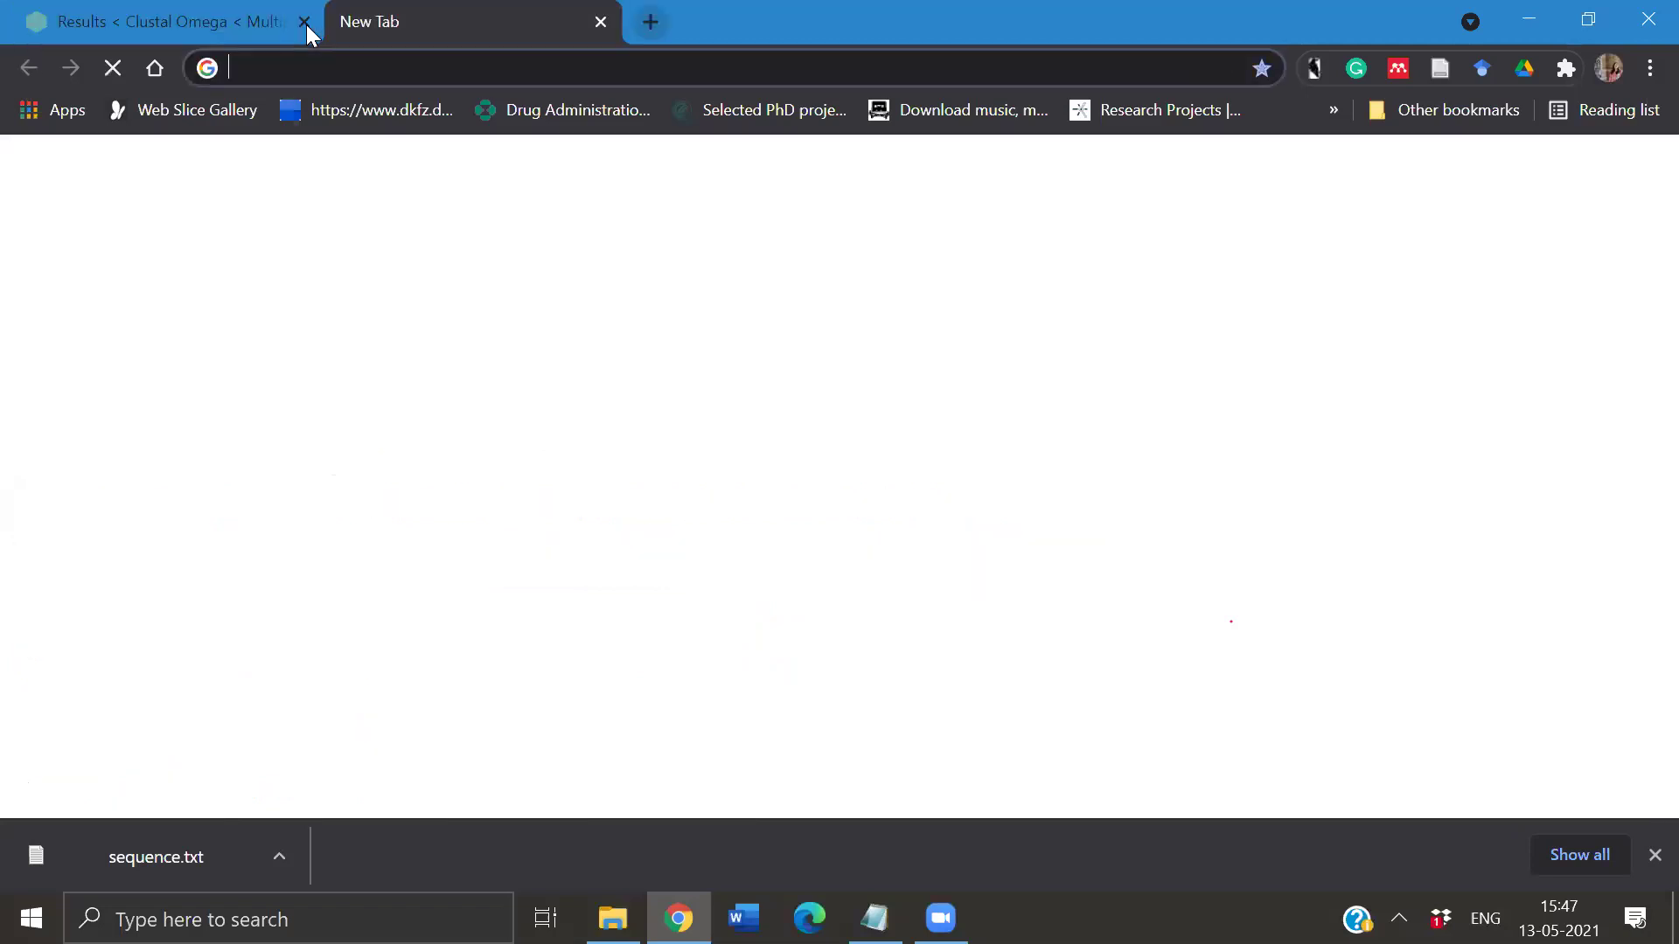
{"action": "left_click", "coordinate": [306, 24]}
{"action": "left_click", "coordinate": [296, 54]}
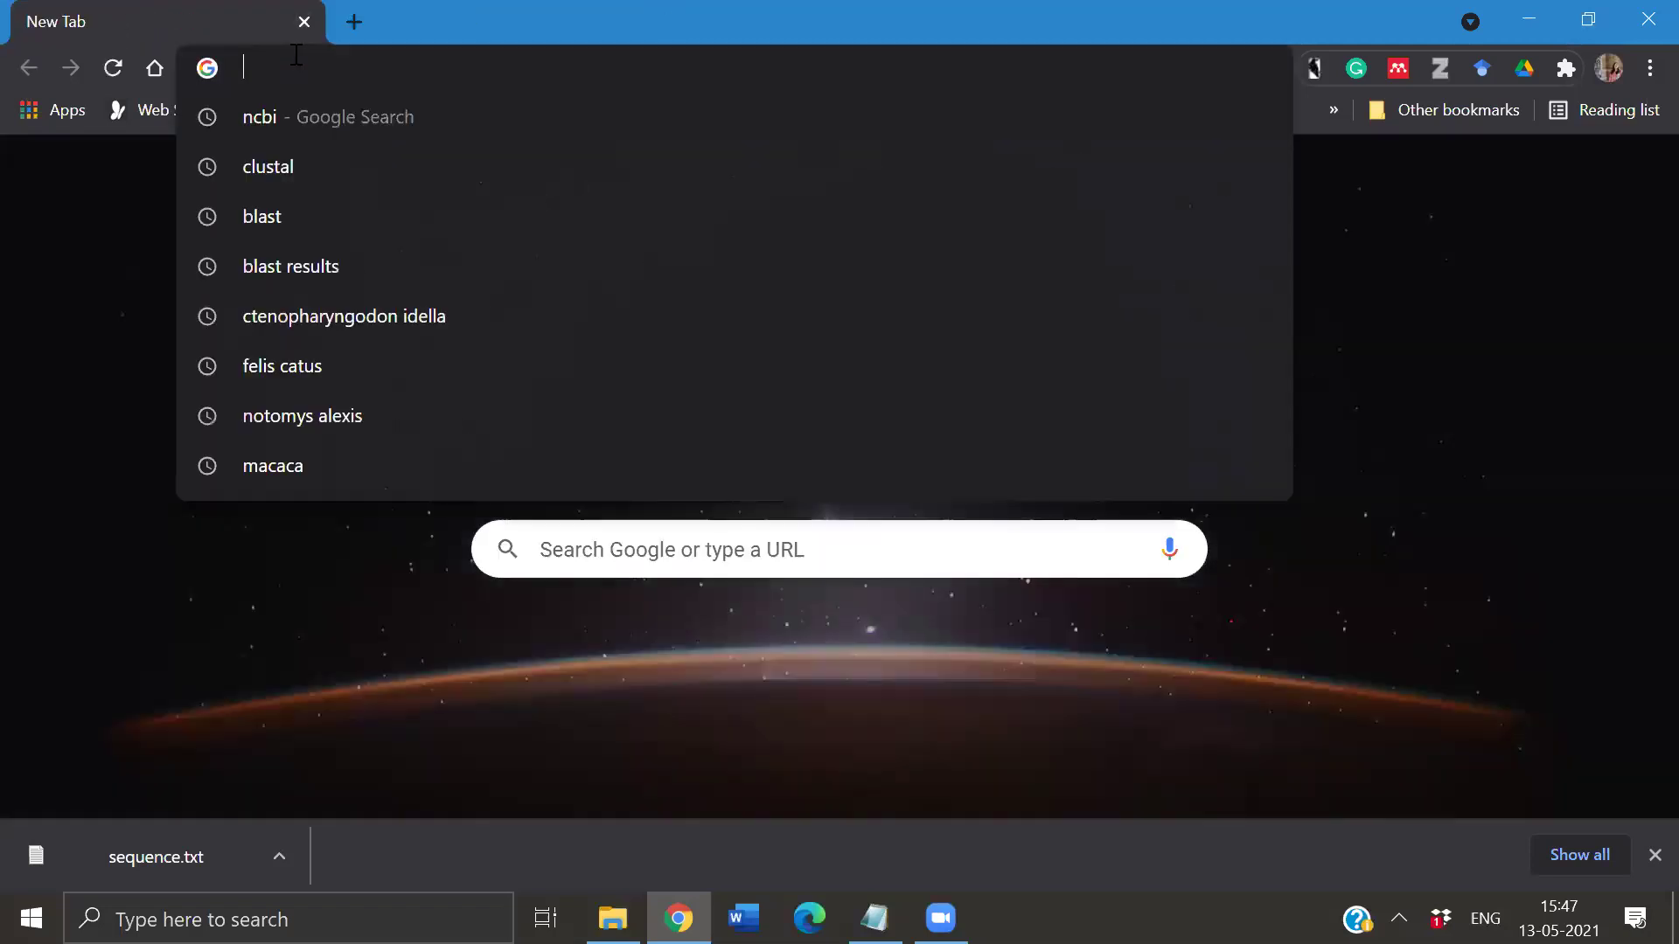
{"action": "type", "text": "PRIMER"}
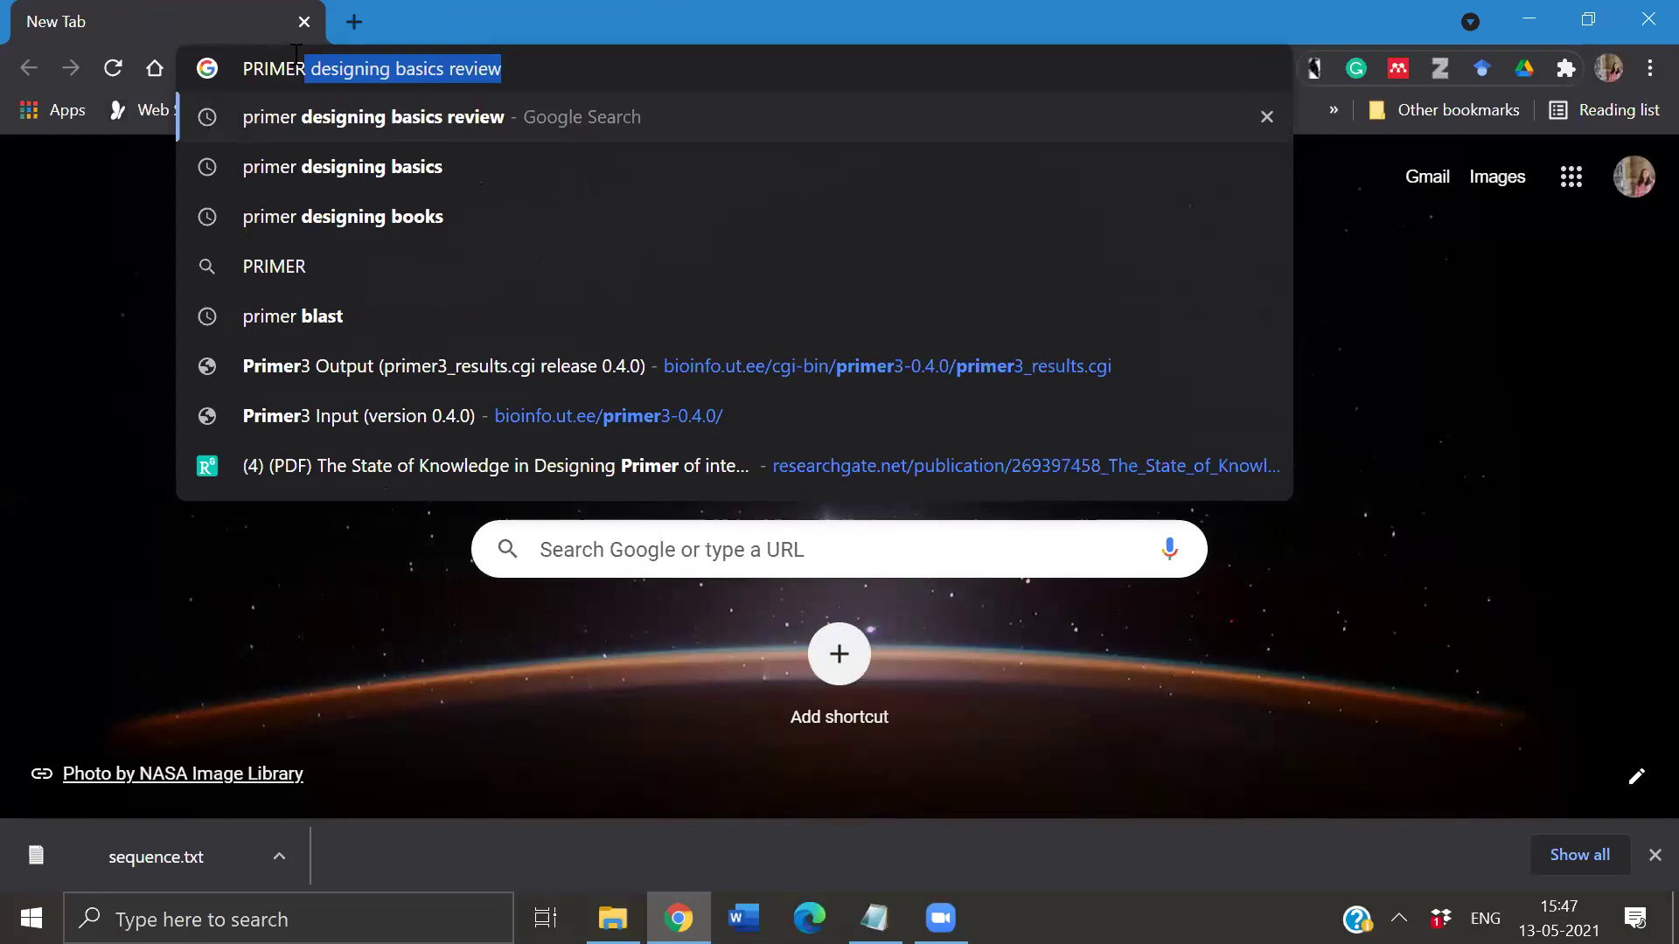
{"action": "left_click", "coordinate": [325, 316]}
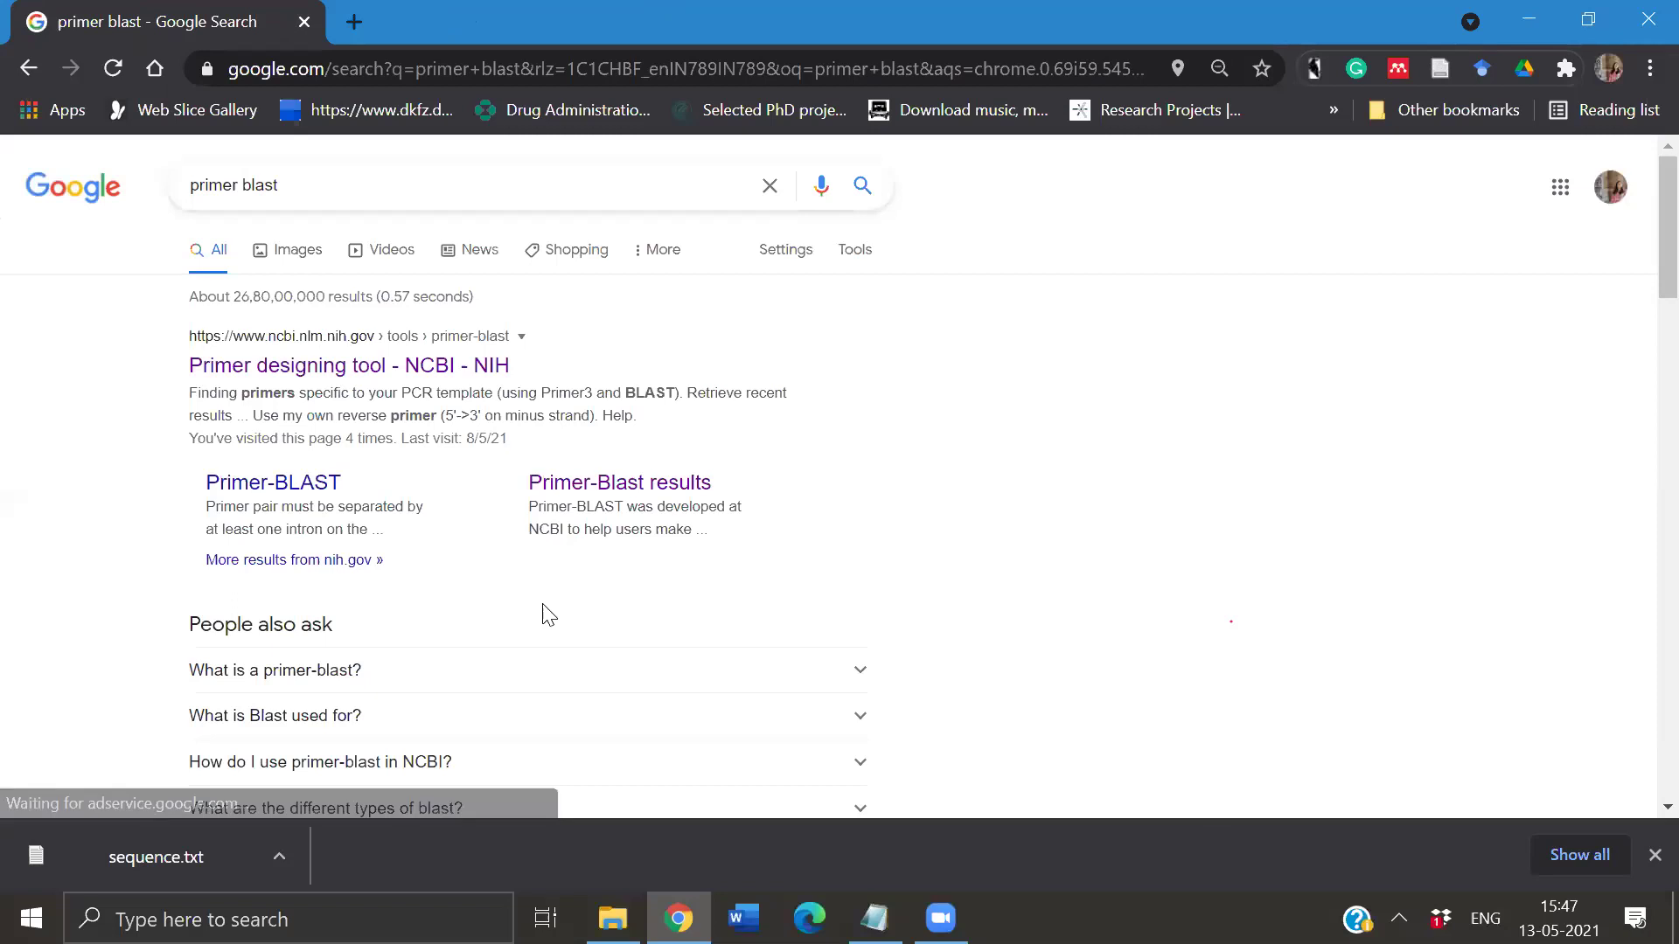
{"action": "left_click", "coordinate": [399, 375]}
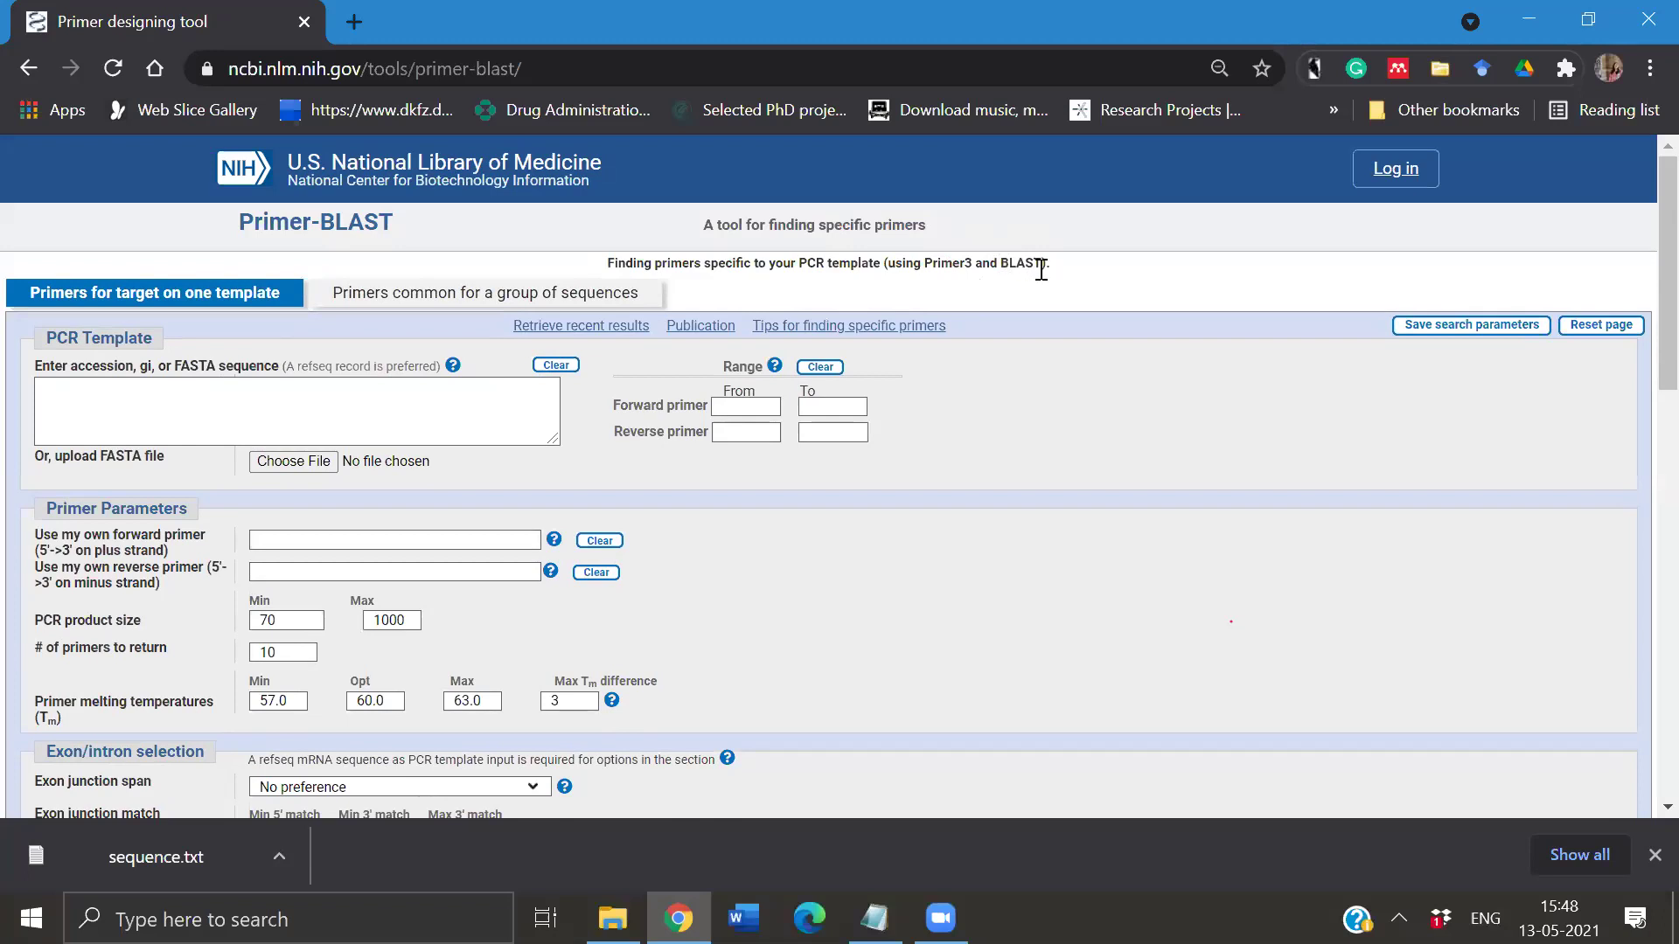
- Copy the whole sequence from the SARS-COV-2-SGENE text file and paste it into Primer-BLAST as the PCR template
{"action": "left_click", "coordinate": [505, 402]}
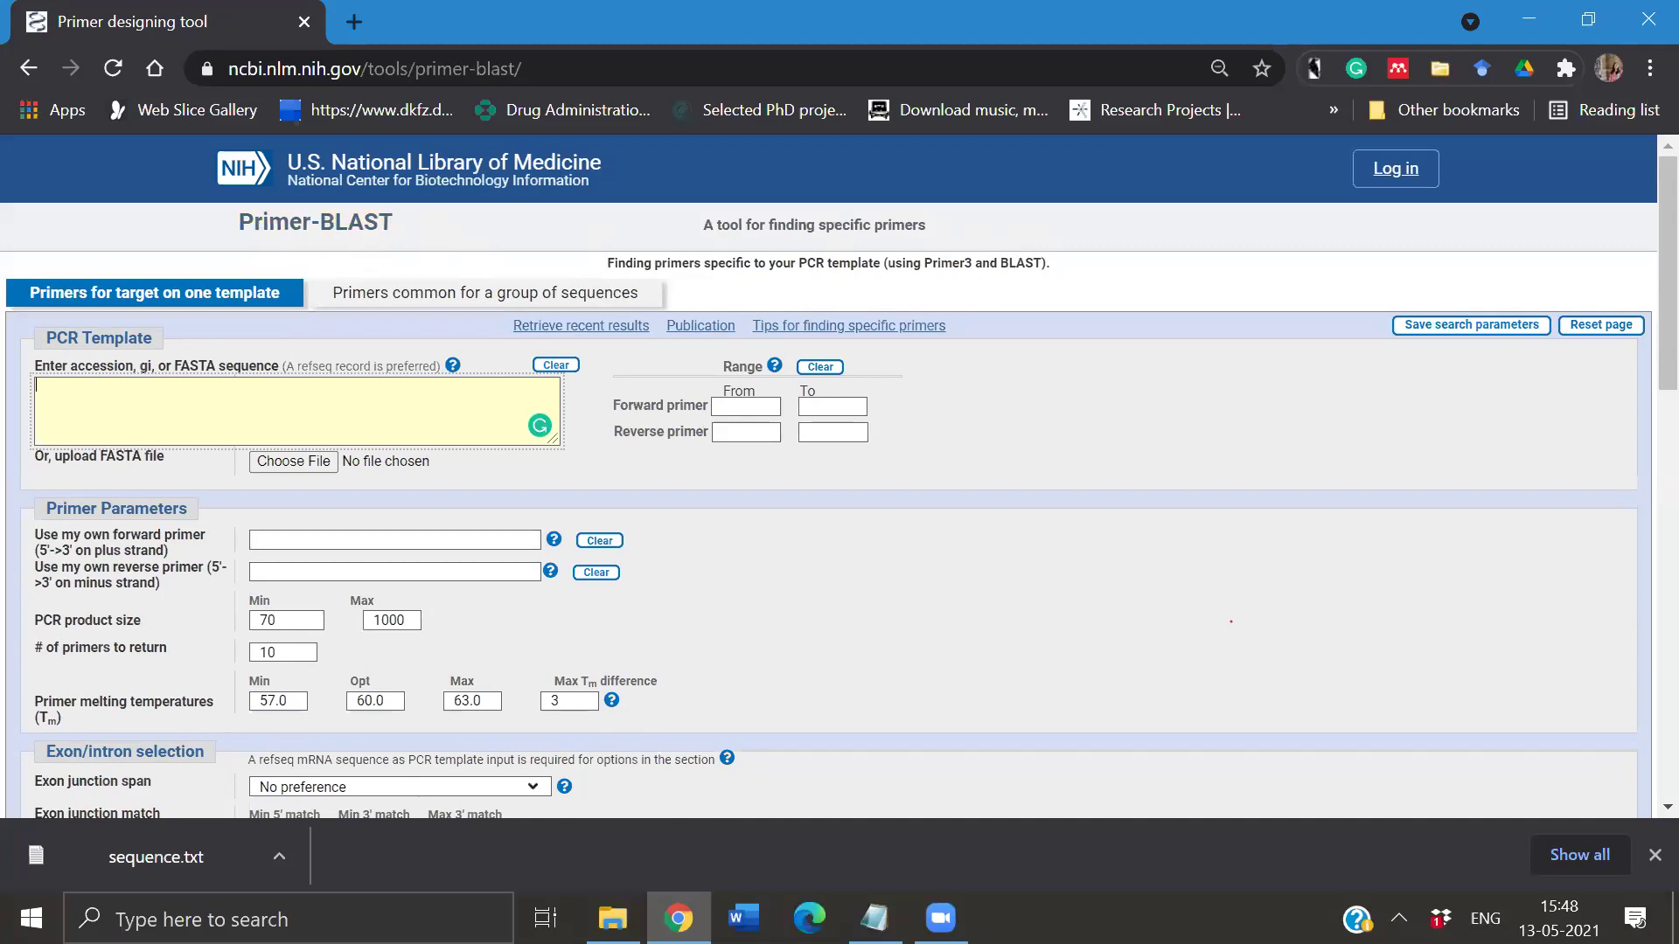
{"action": "left_click", "coordinate": [613, 918]}
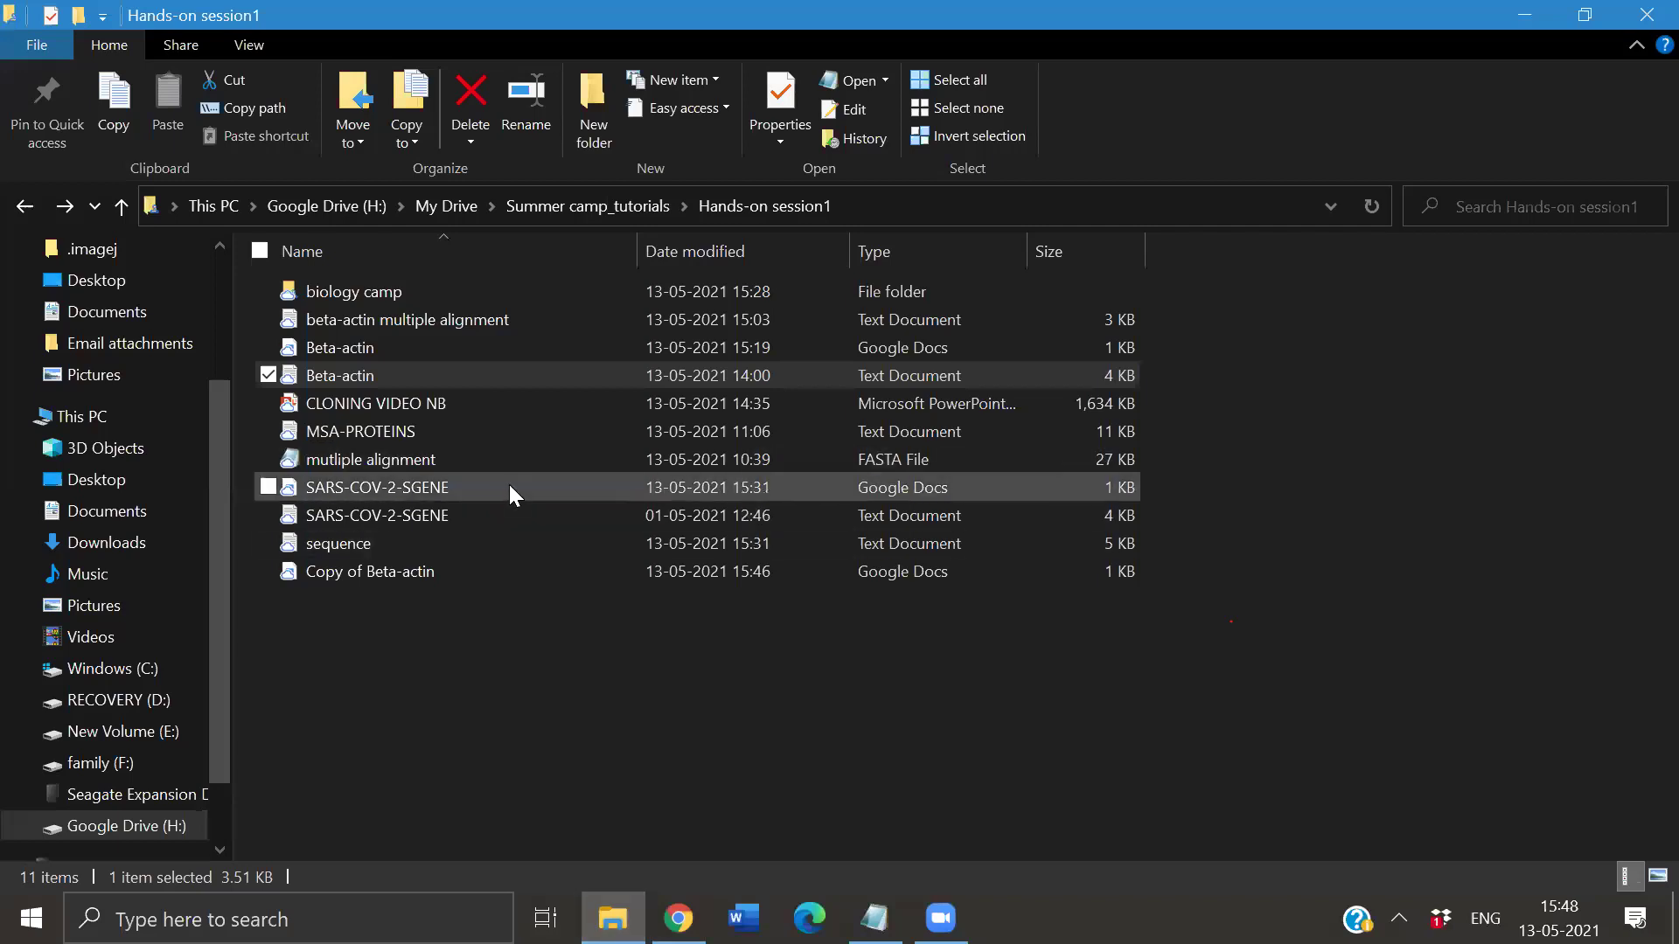
{"action": "left_click", "coordinate": [517, 514]}
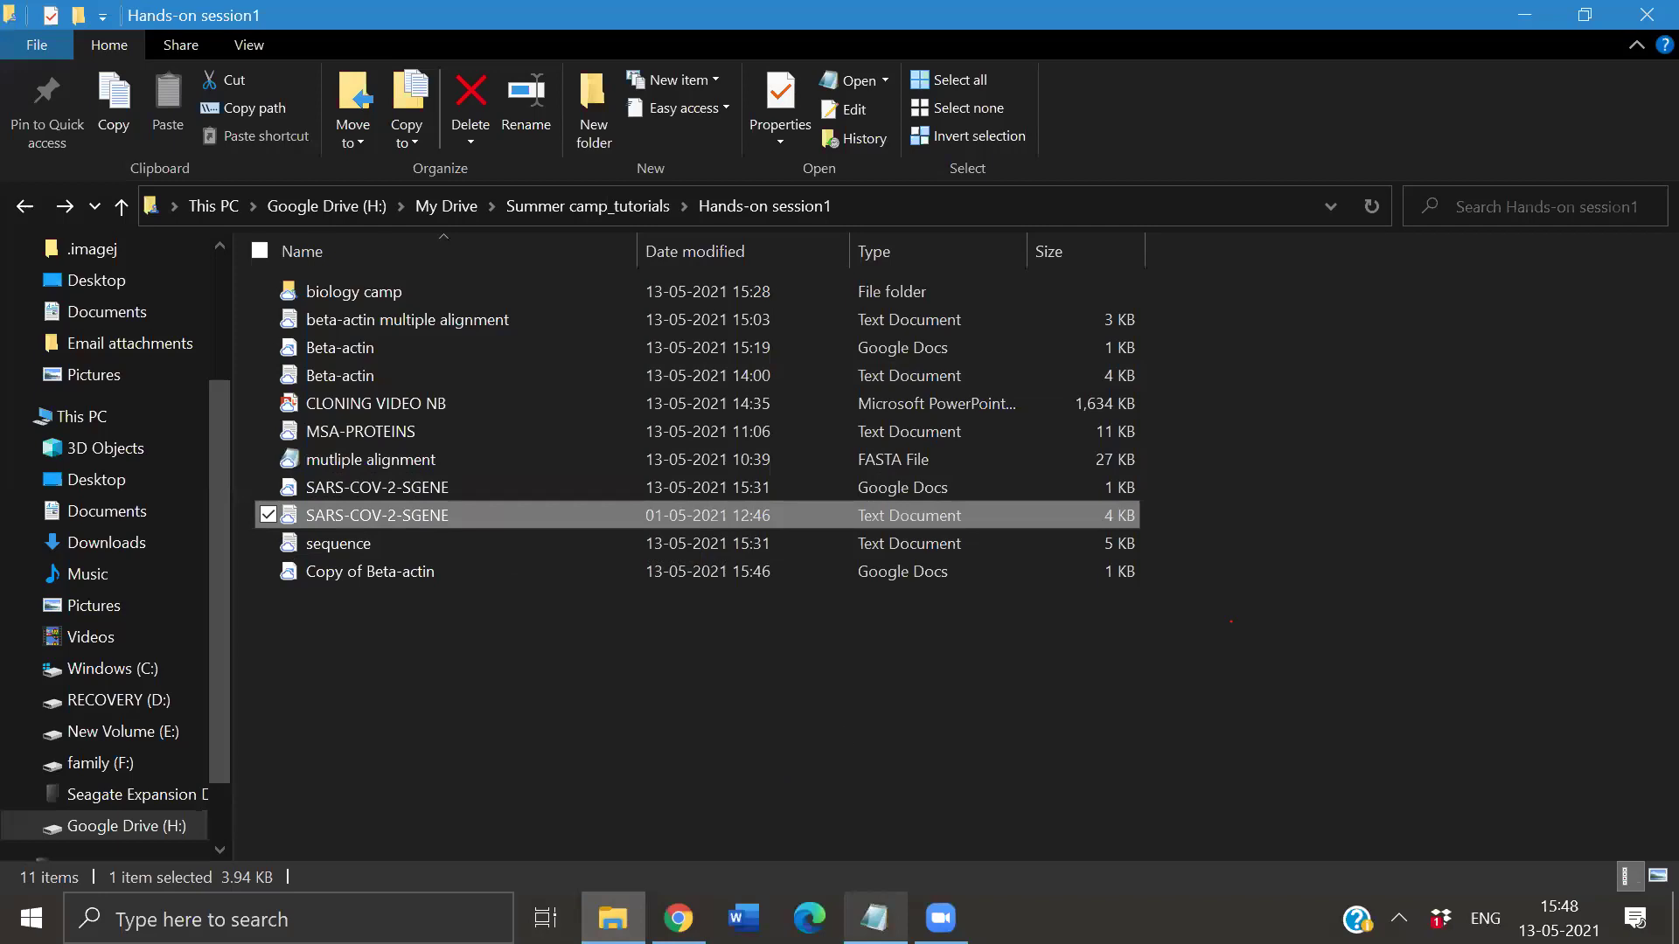
{"action": "left_click", "coordinate": [875, 918]}
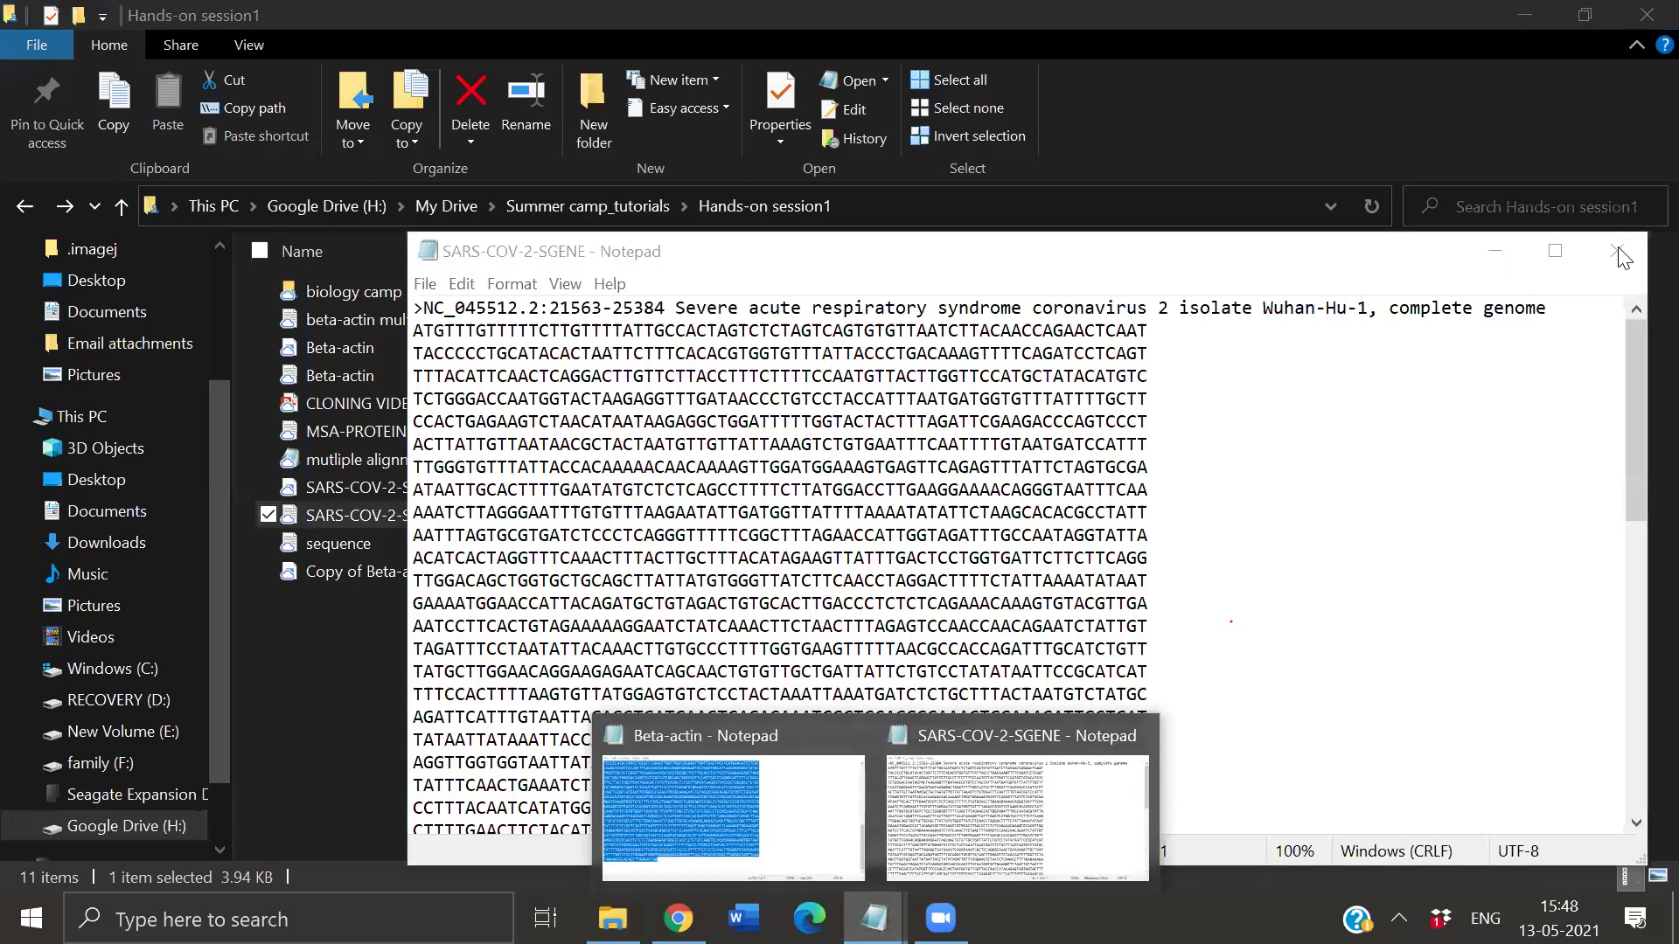
{"action": "left_click", "coordinate": [927, 580]}
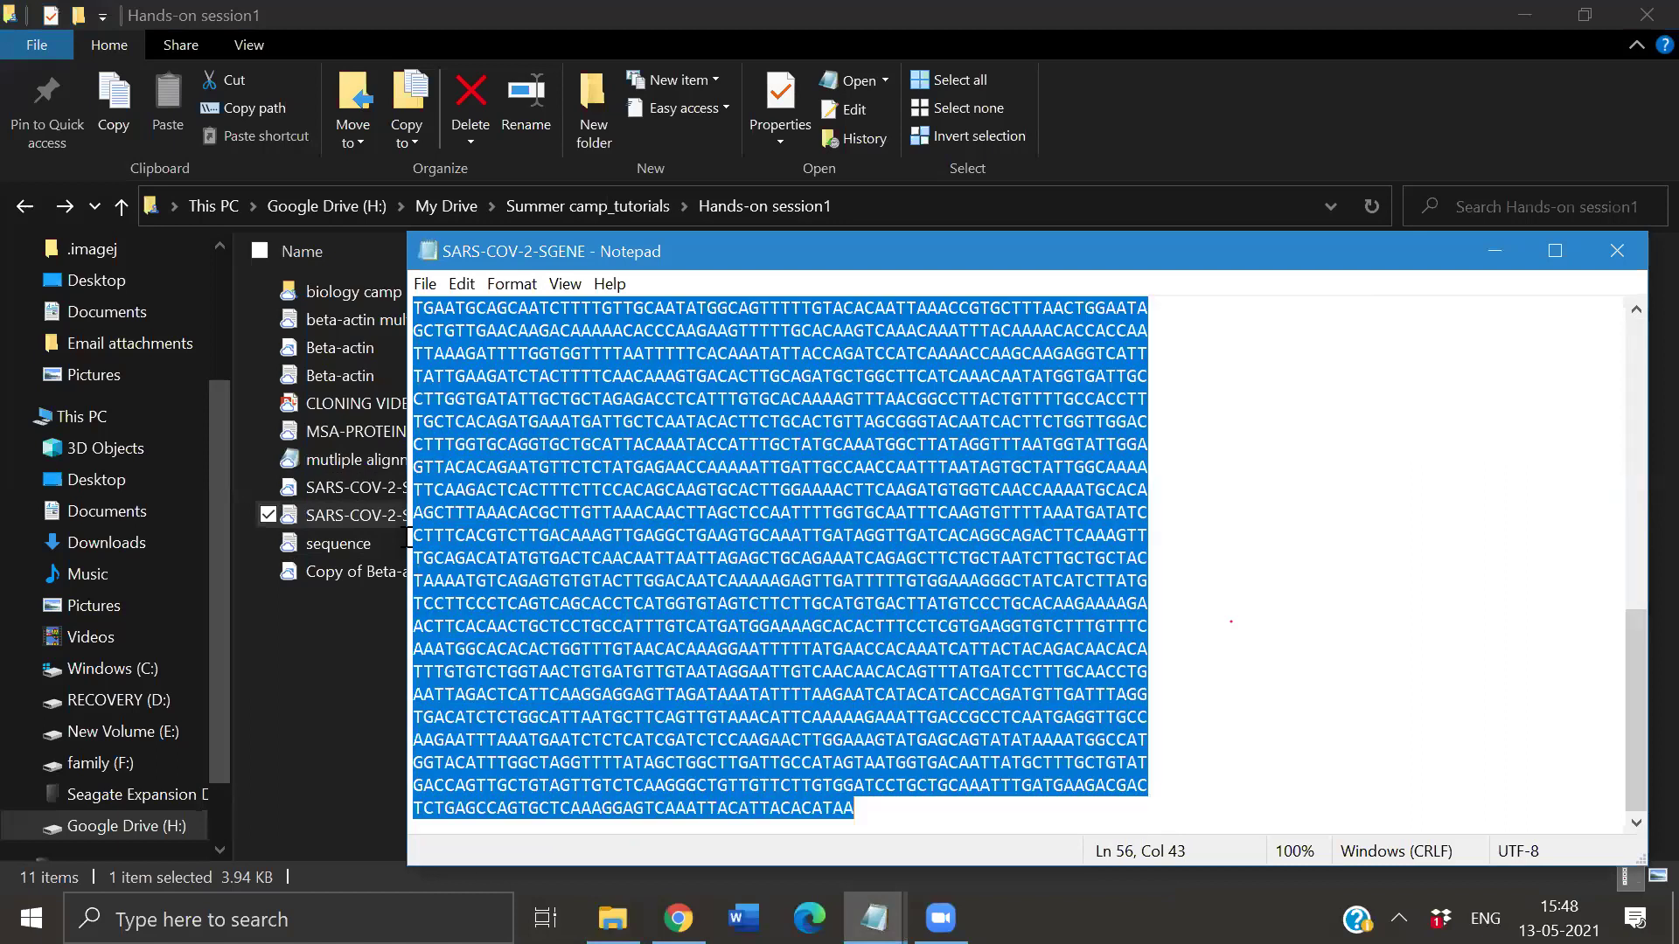
{"action": "key", "text": "ctrl+a"}
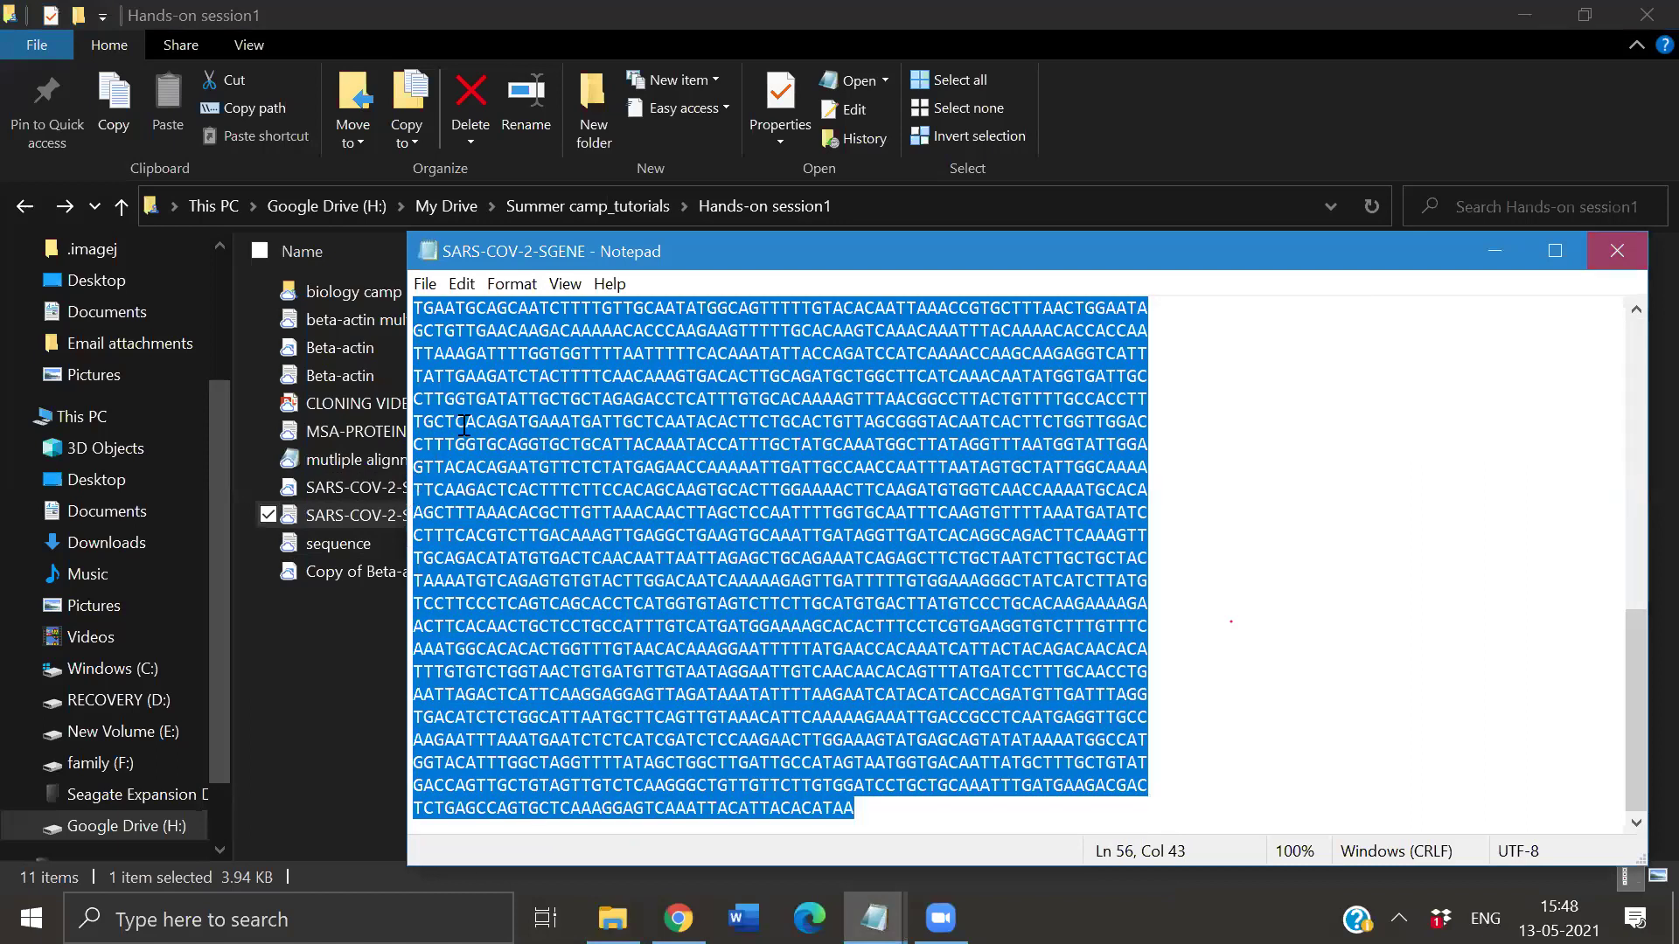
{"action": "left_click", "coordinate": [1617, 251]}
{"action": "left_click", "coordinate": [677, 918]}
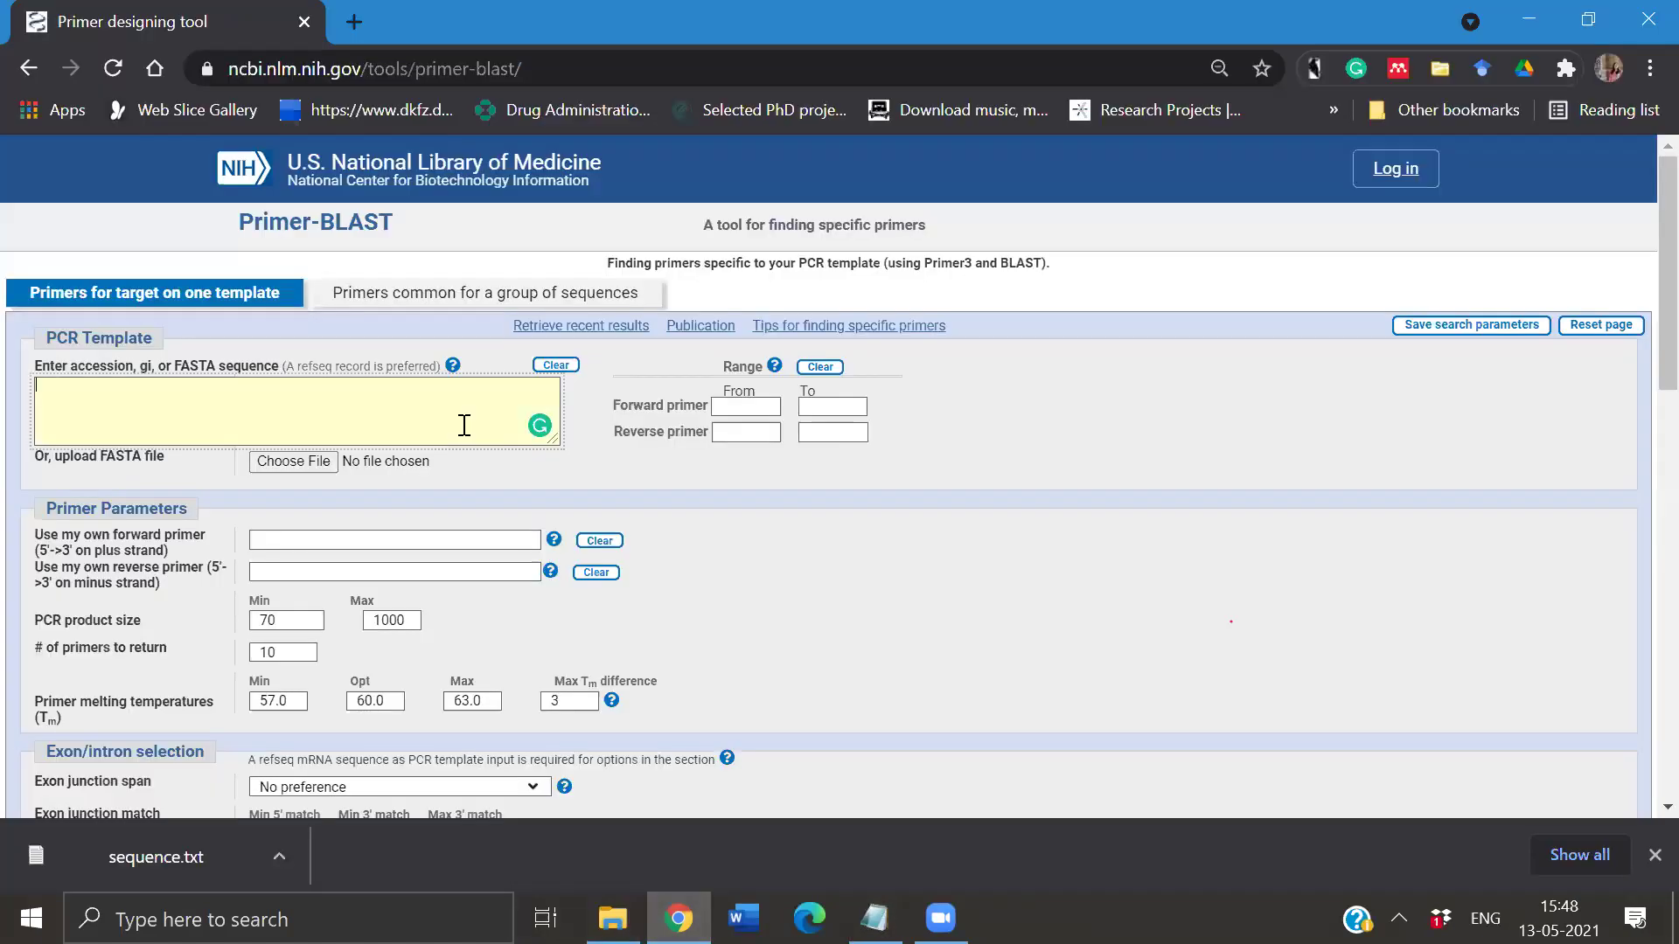
{"action": "key", "text": "ctrl+v"}
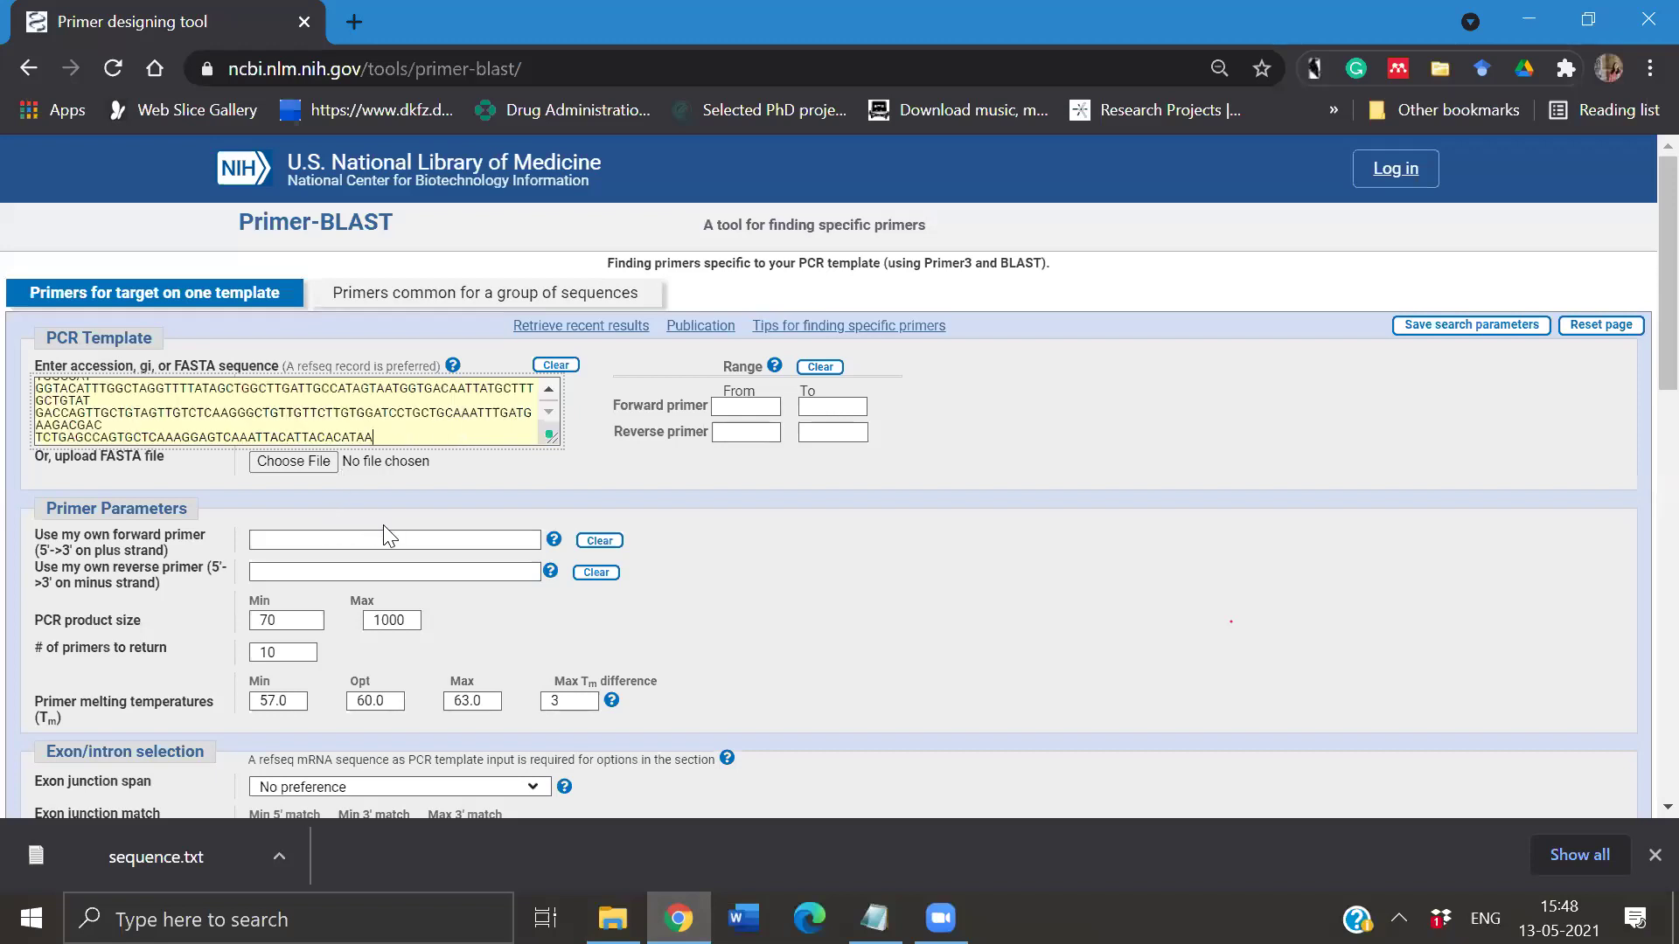
- Set the maximum PCR product size to 200, leaving the primer ranges and own-primer sequences empty
{"action": "left_click", "coordinate": [738, 407]}
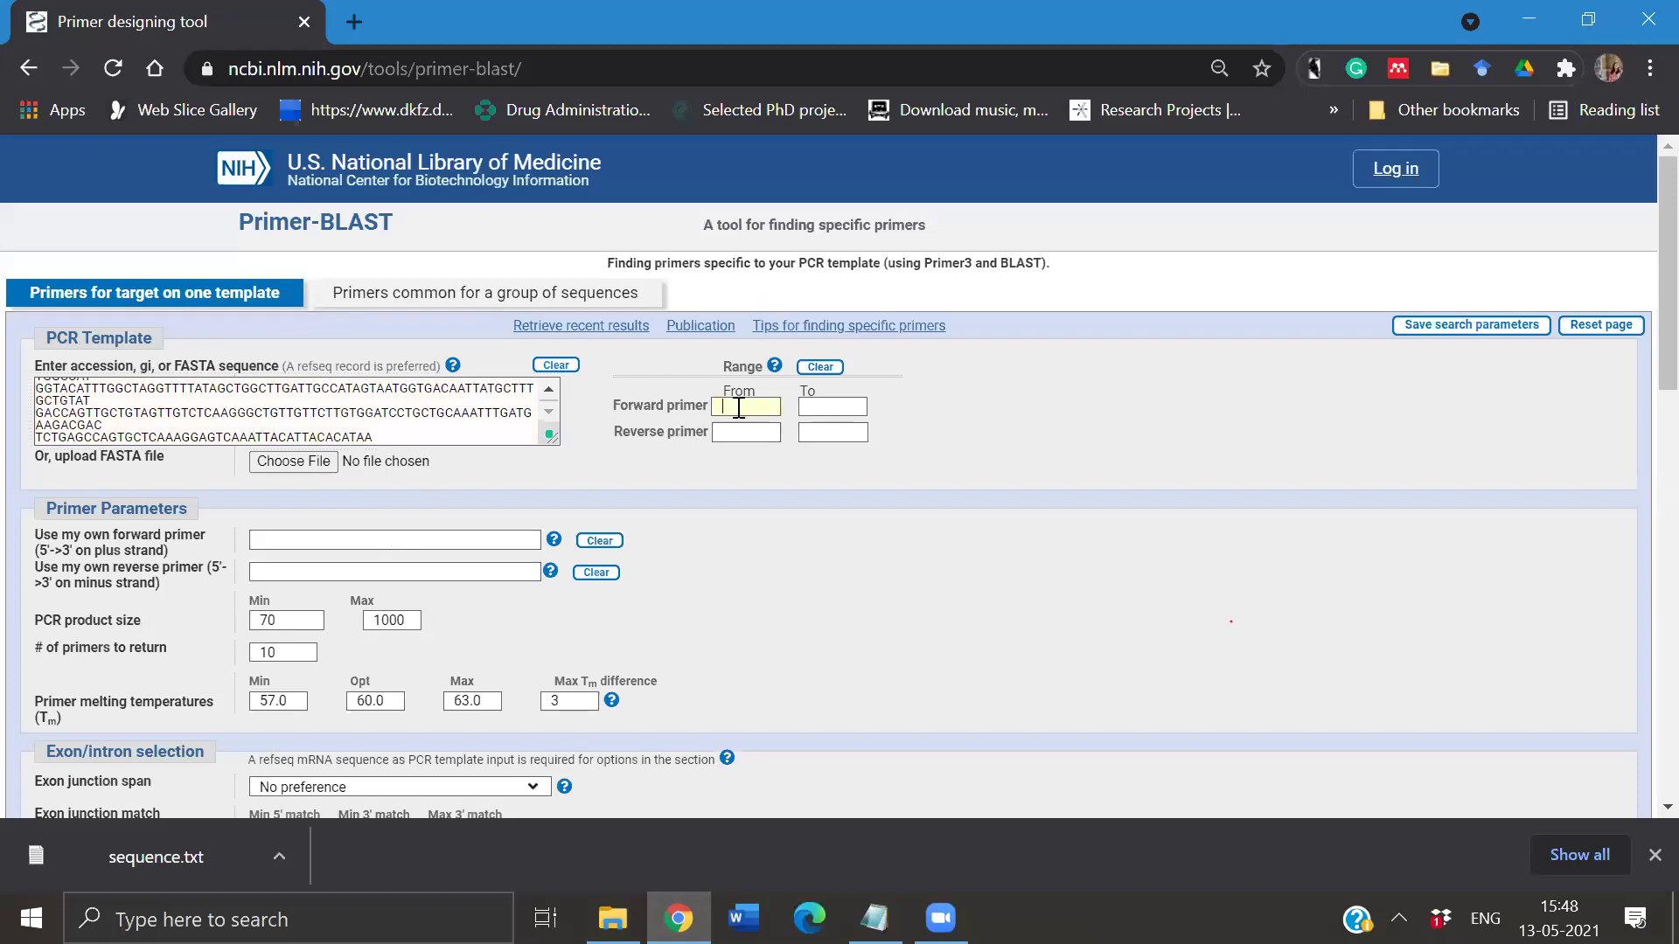
{"action": "left_click", "coordinate": [739, 408]}
{"action": "scroll", "coordinate": [751, 490], "scroll_direction": "down", "scroll_amount": 2}
{"action": "scroll", "coordinate": [355, 372], "scroll_direction": "down", "scroll_amount": 1}
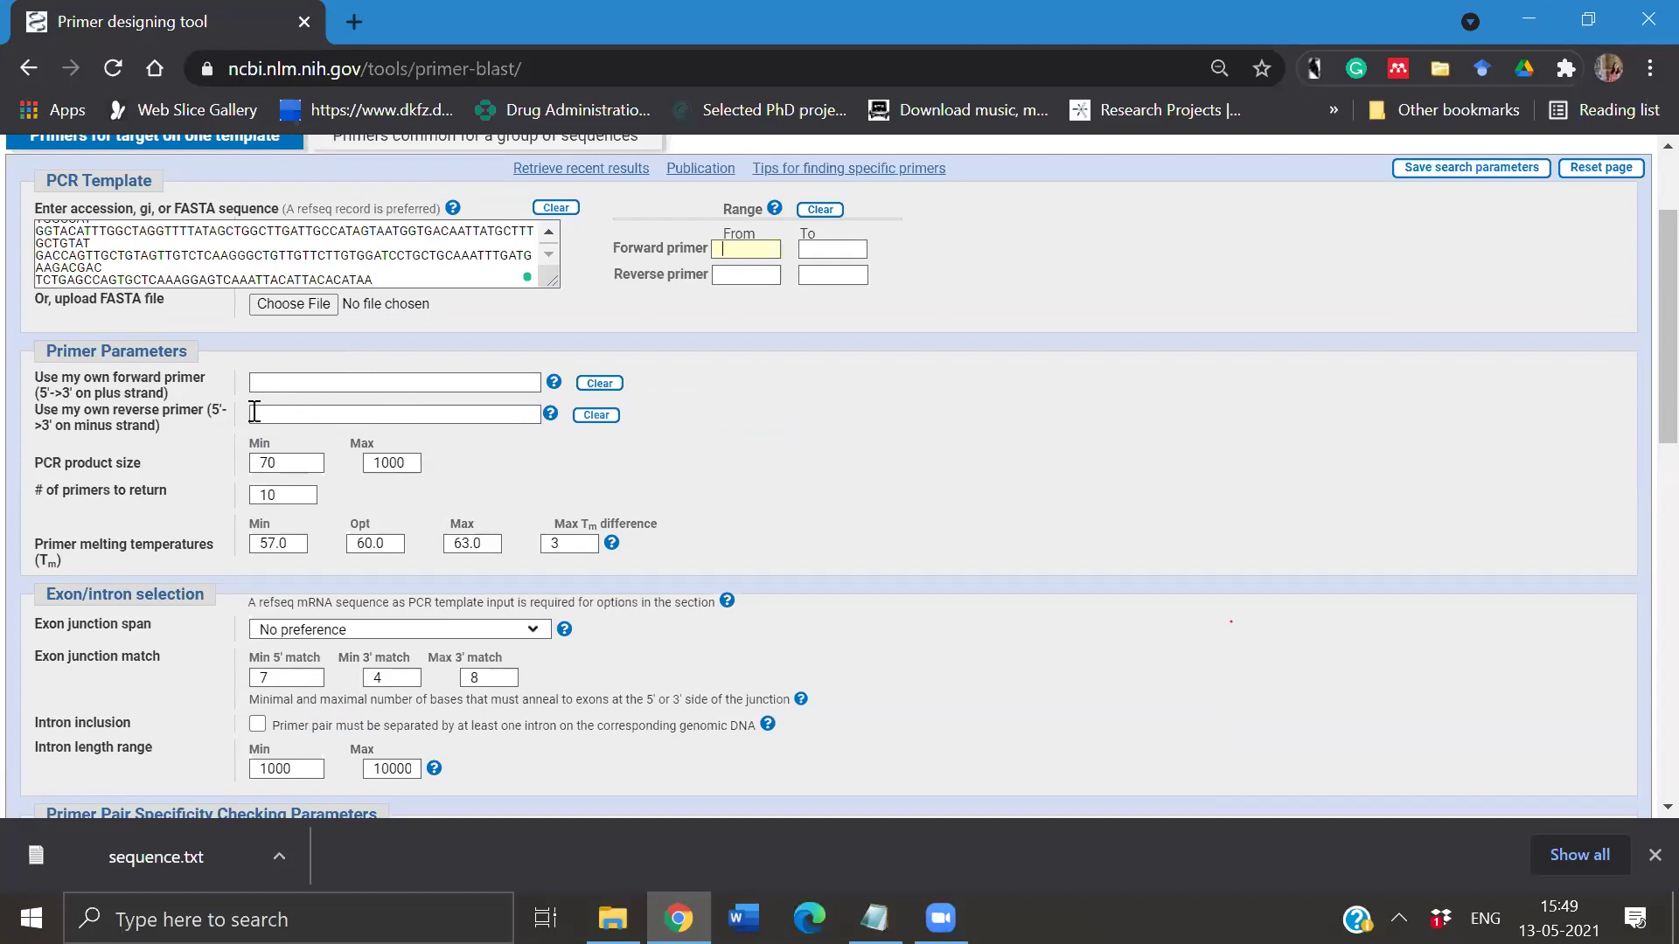
{"action": "left_click", "coordinate": [367, 384]}
{"action": "scroll", "coordinate": [365, 415], "scroll_direction": "down", "scroll_amount": 1}
{"action": "double_click", "coordinate": [368, 417]}
{"action": "type", "text": "200"}
{"action": "left_click", "coordinate": [297, 451]}
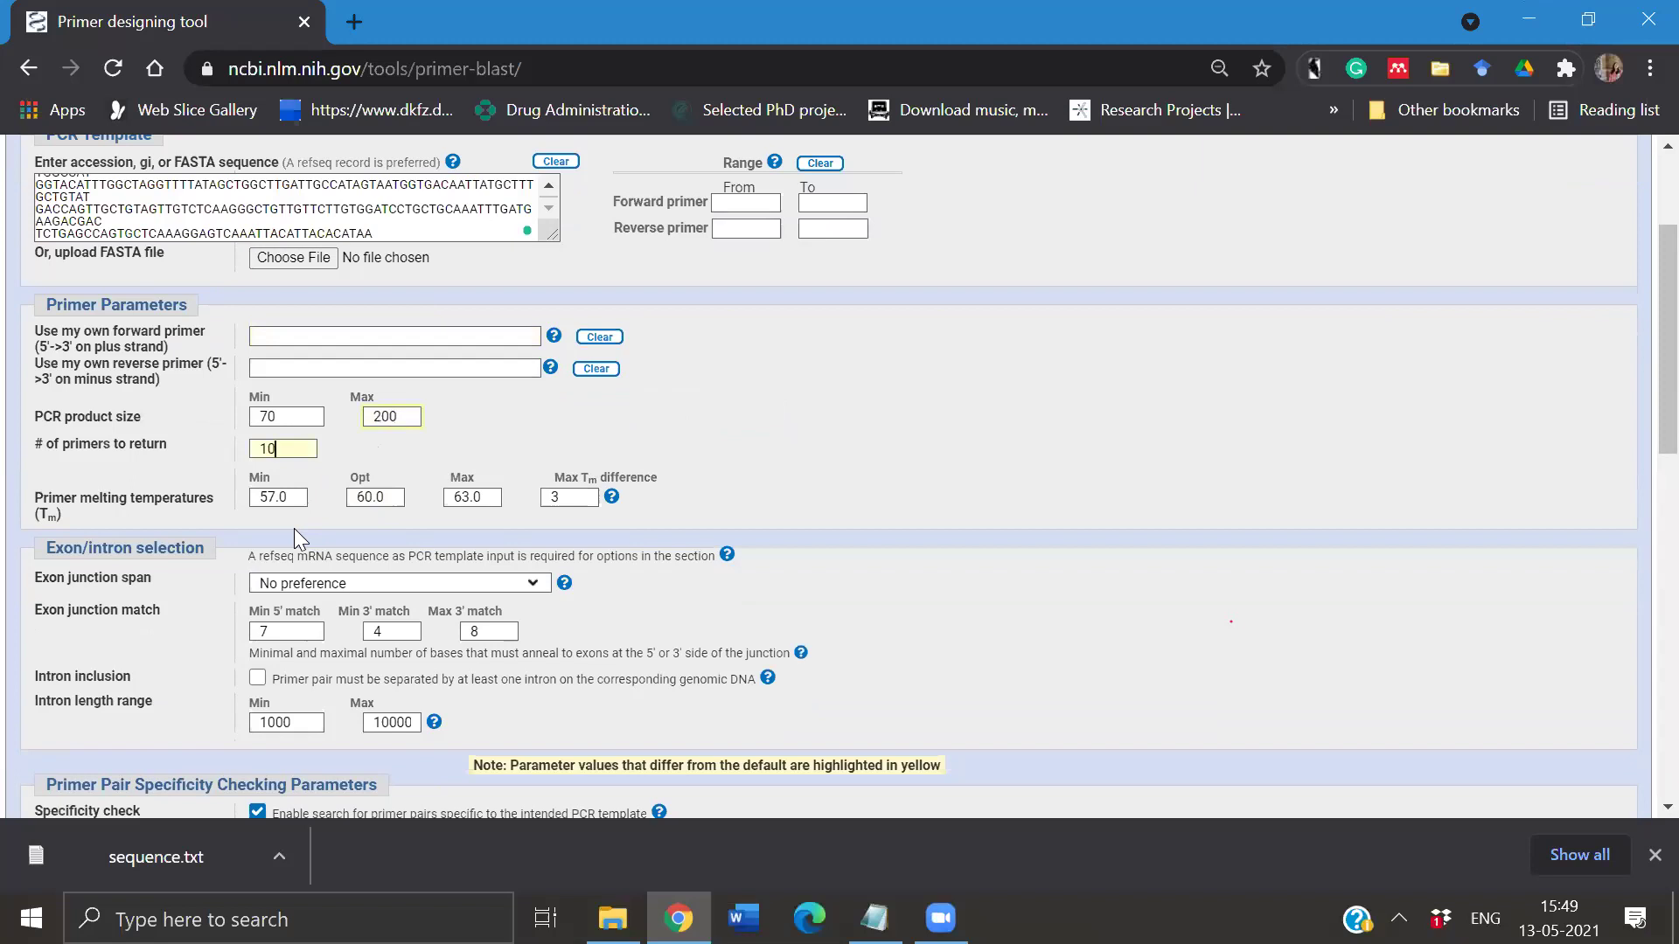
- Review the exon/intron and specificity settings, keep Refseq mRNA and Homo sapiens, and submit the primer search
{"action": "scroll", "coordinate": [294, 528], "scroll_direction": "down", "scroll_amount": 1}
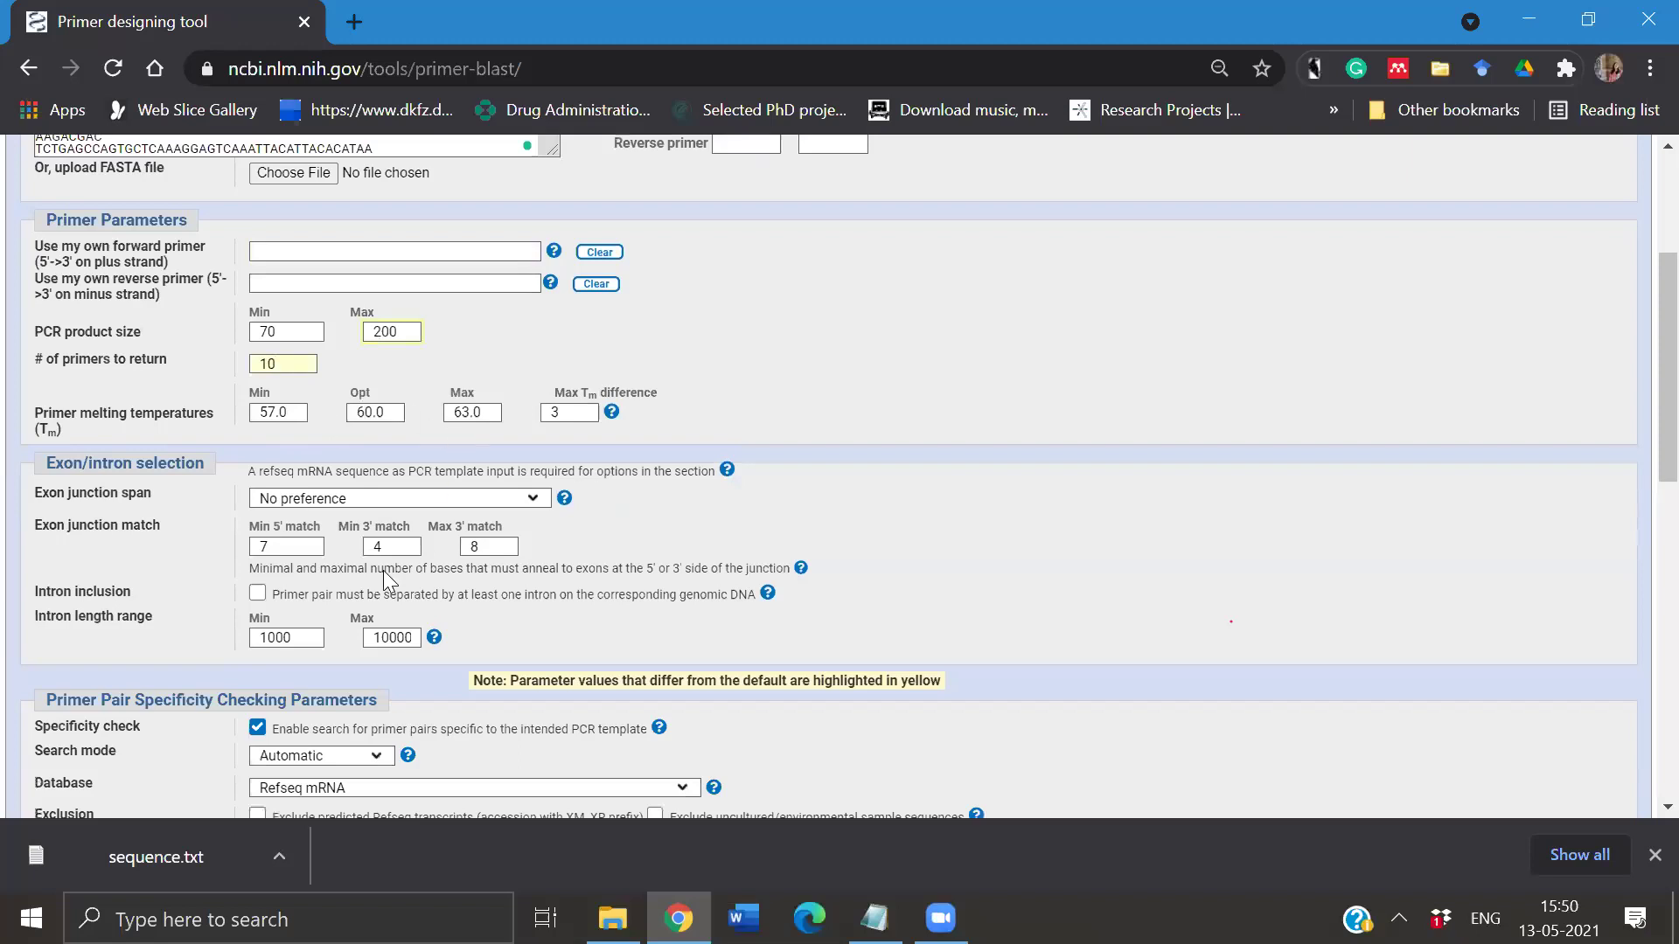
{"action": "scroll", "coordinate": [383, 570], "scroll_direction": "down", "scroll_amount": 2}
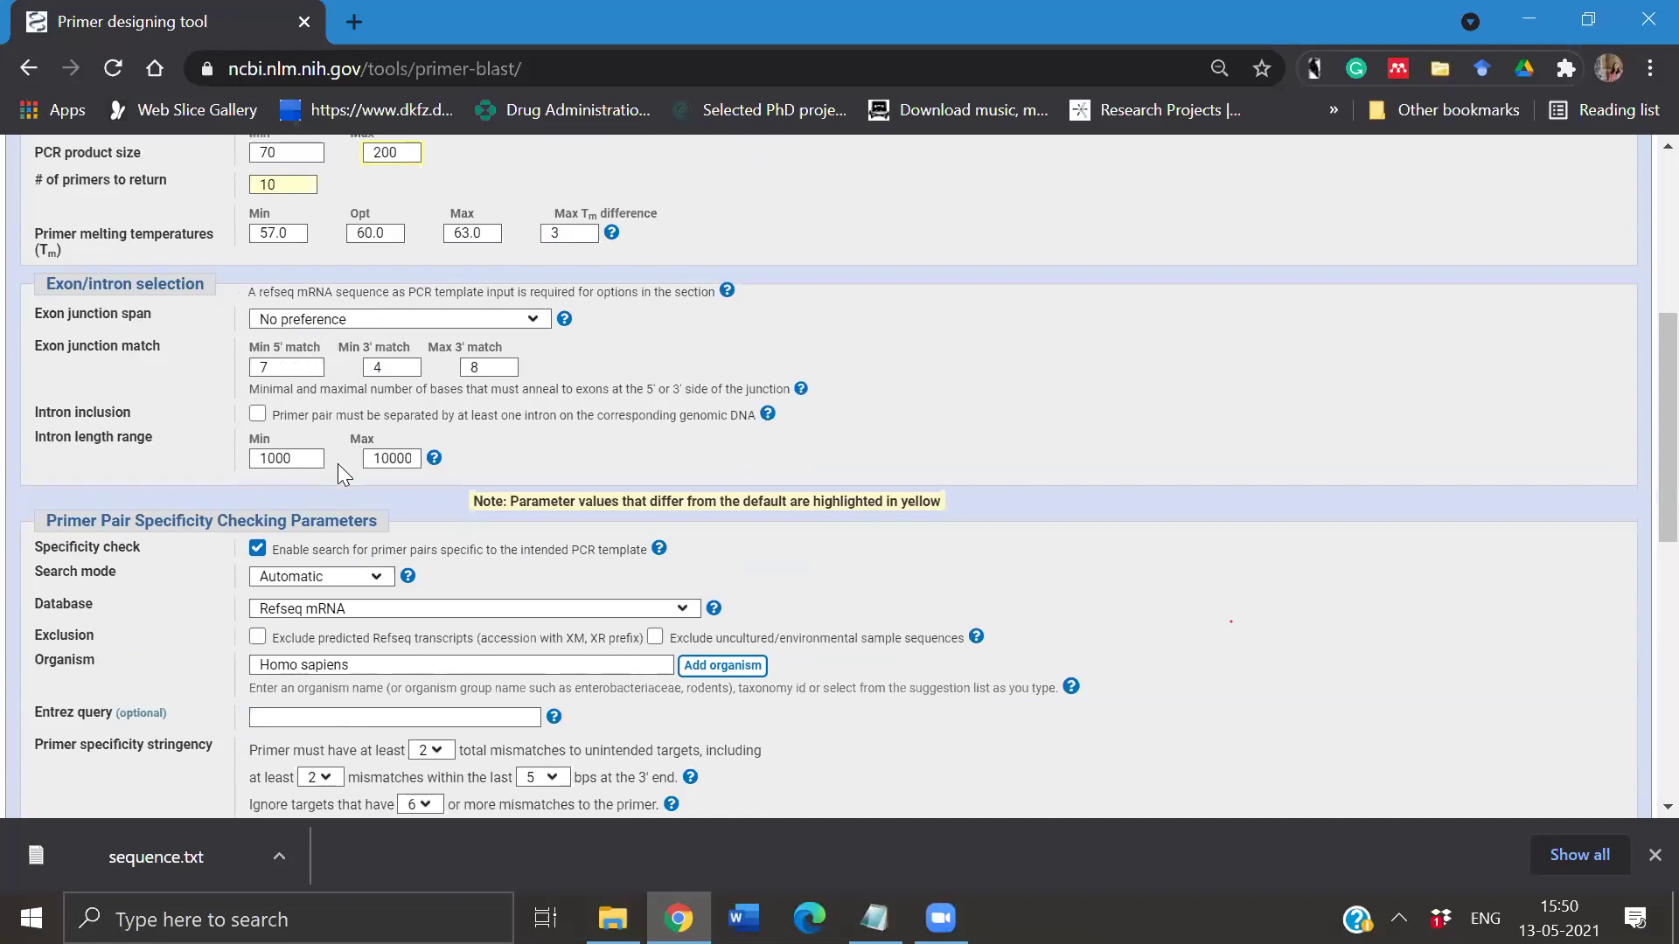
{"action": "scroll", "coordinate": [337, 463], "scroll_direction": "down", "scroll_amount": 1}
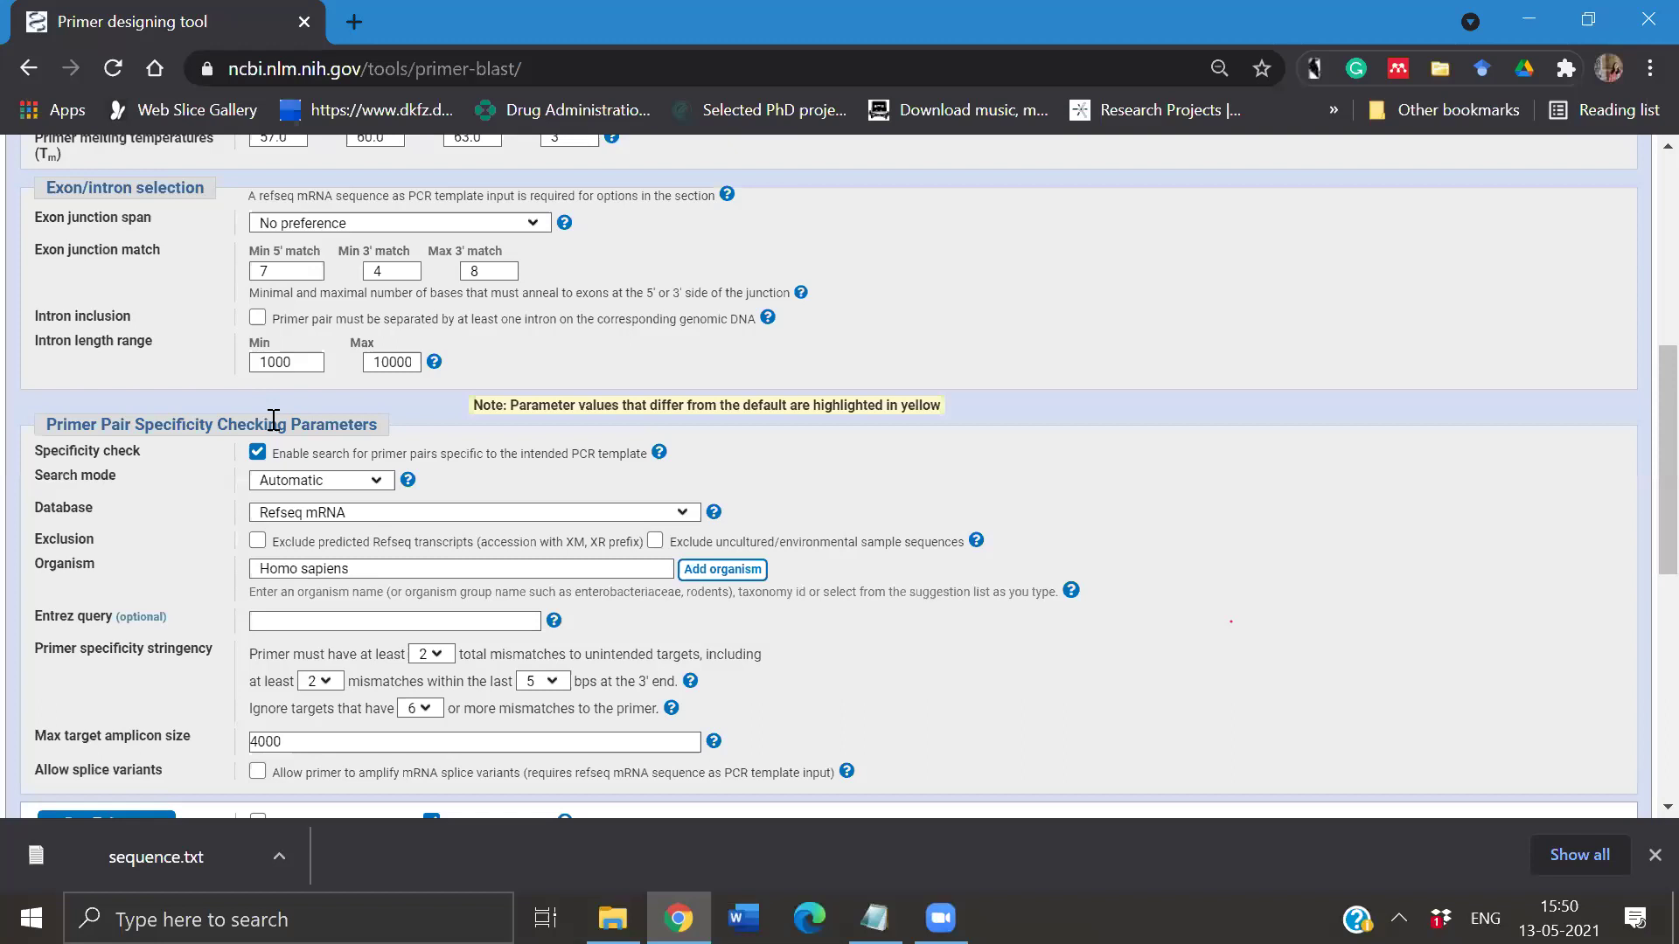
{"action": "scroll", "coordinate": [273, 420], "scroll_direction": "down", "scroll_amount": 2}
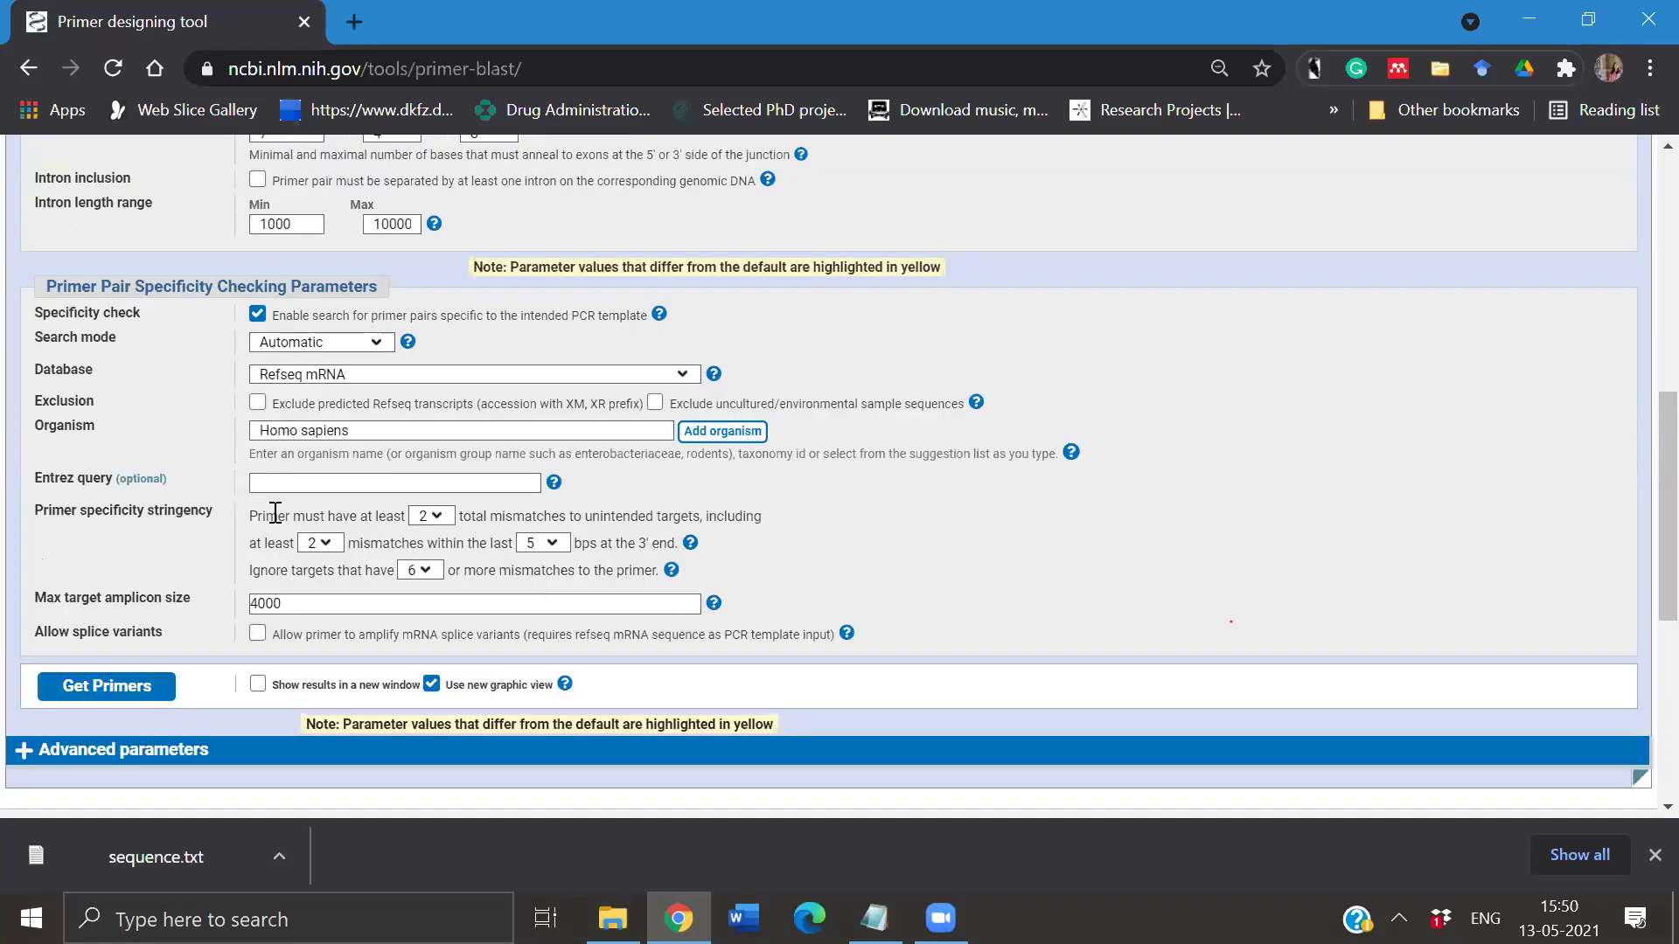
{"action": "scroll", "coordinate": [275, 514], "scroll_direction": "down", "scroll_amount": 2}
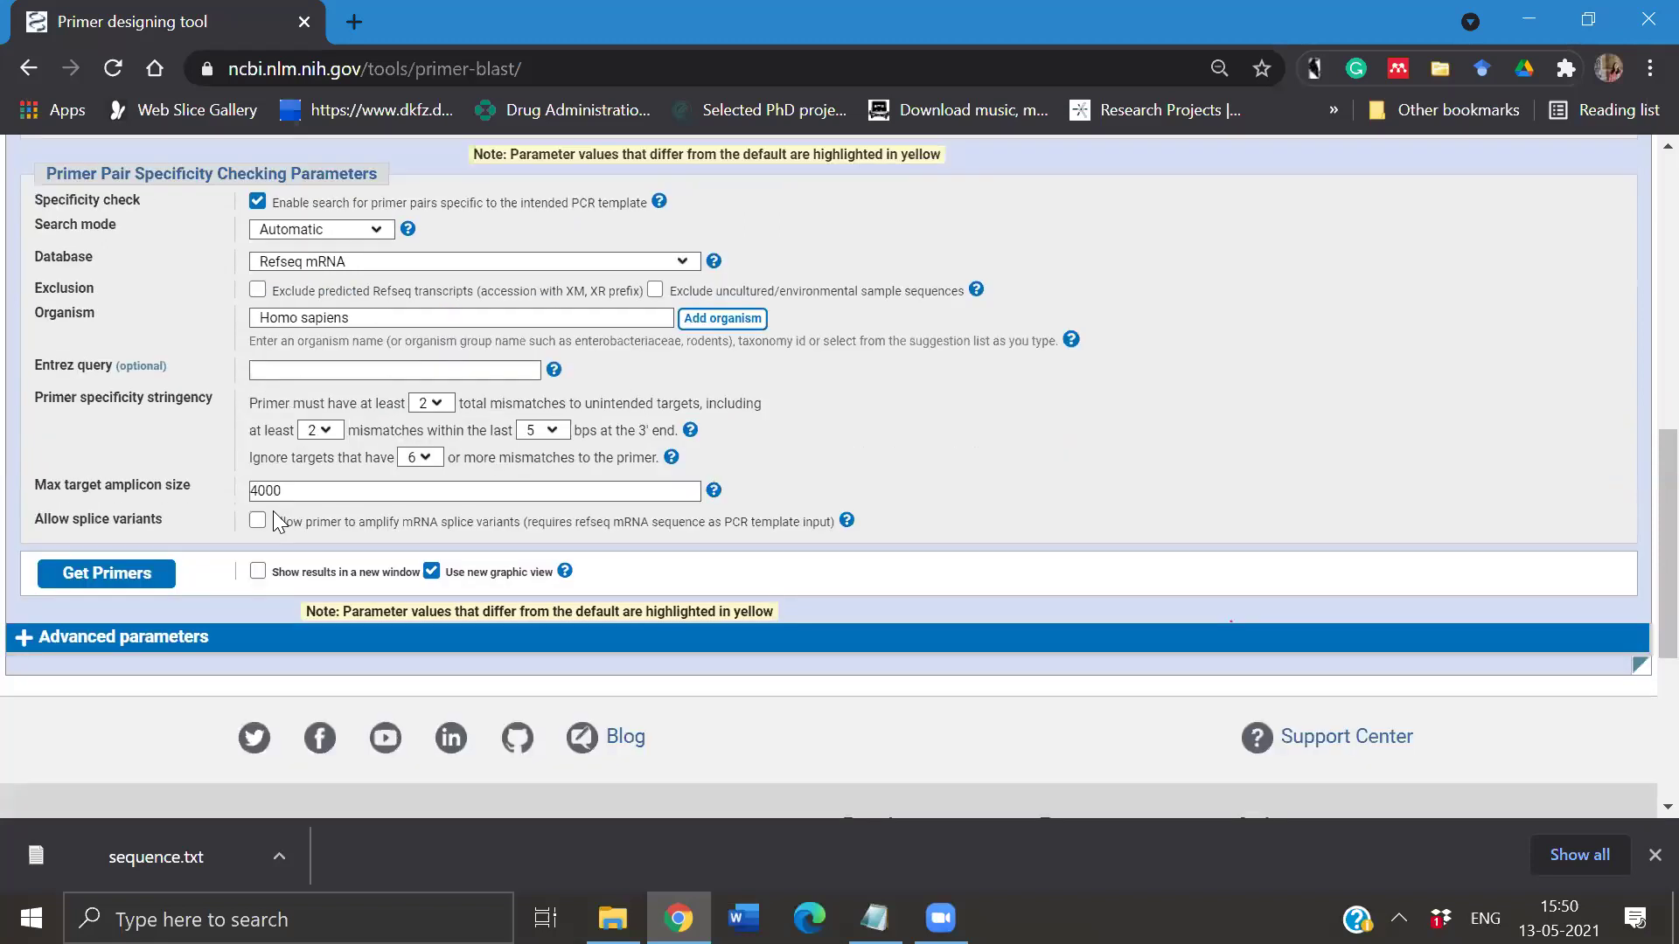
{"action": "scroll", "coordinate": [273, 511], "scroll_direction": "up", "scroll_amount": 3}
{"action": "scroll", "coordinate": [219, 522], "scroll_direction": "down", "scroll_amount": 3}
{"action": "left_click", "coordinate": [145, 554]}
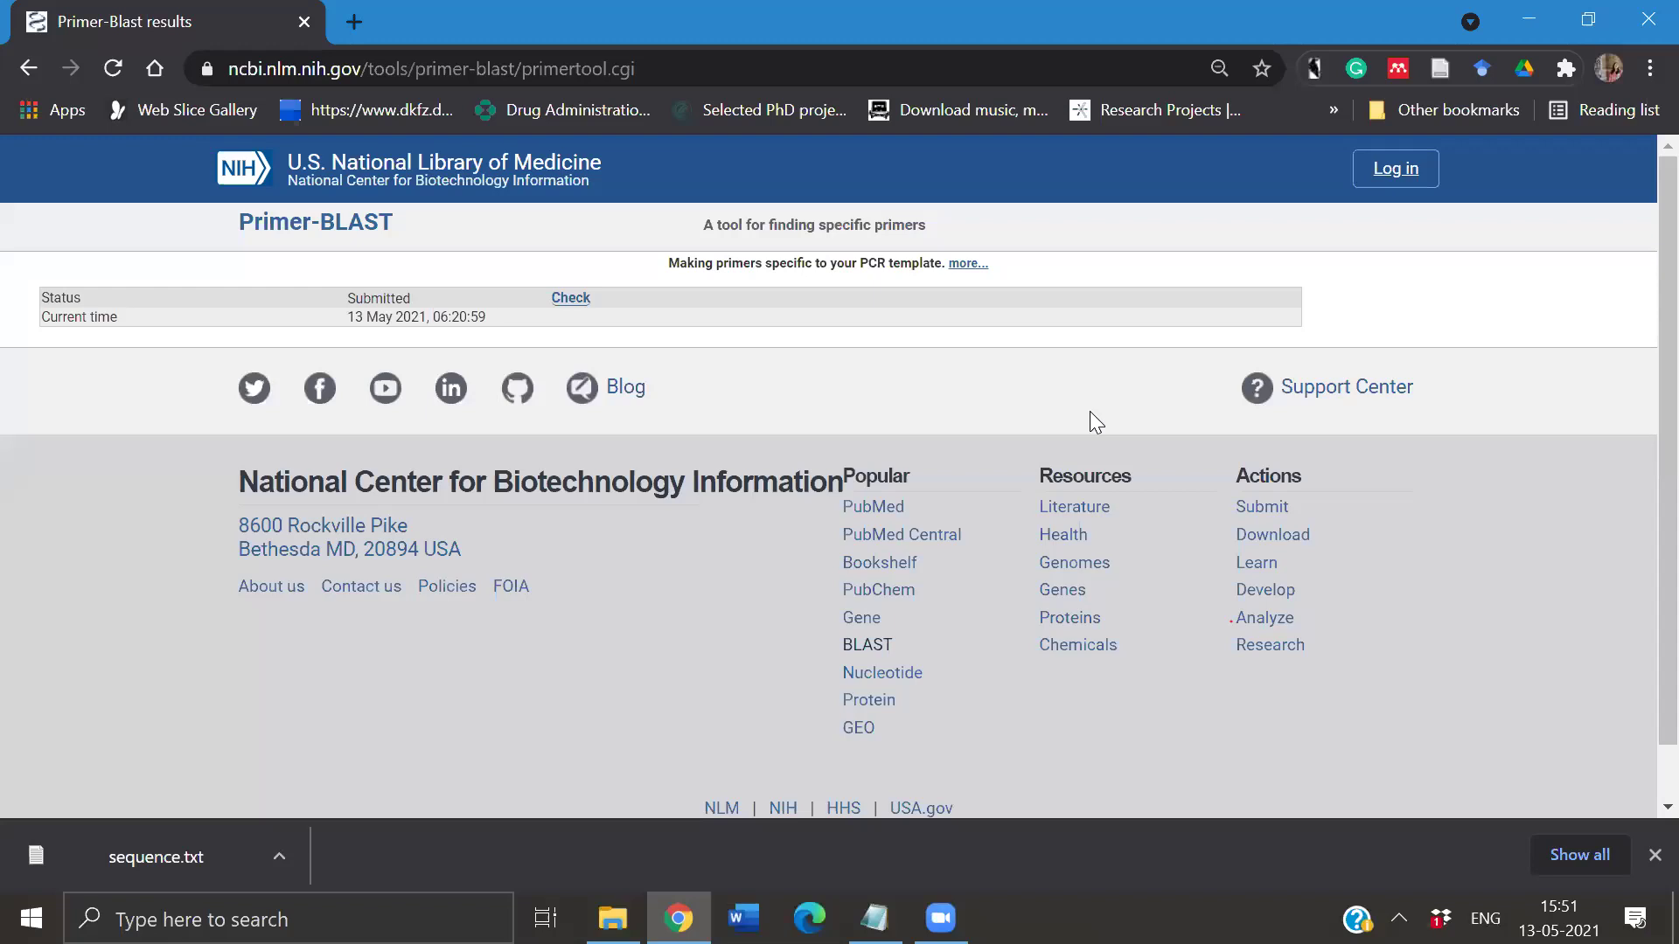
- Close the Beta-actin file still open in Notepad while the primer search runs
{"action": "left_click", "coordinate": [983, 378]}
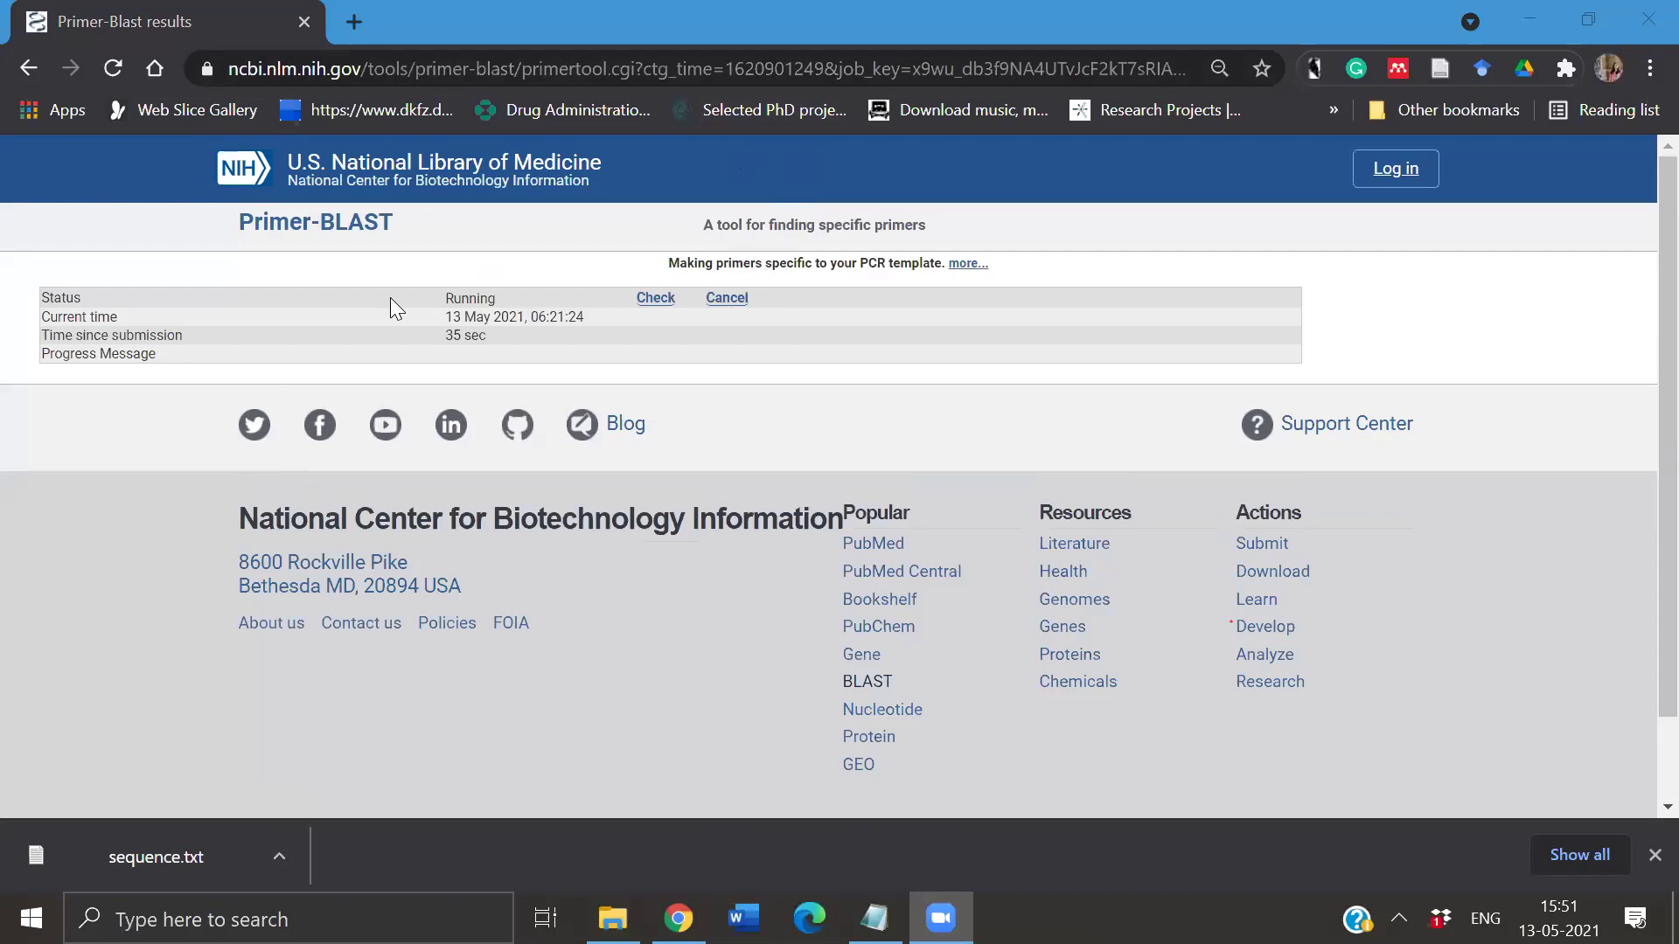
{"action": "left_click", "coordinate": [831, 190]}
{"action": "mouse_move", "coordinate": [875, 918]}
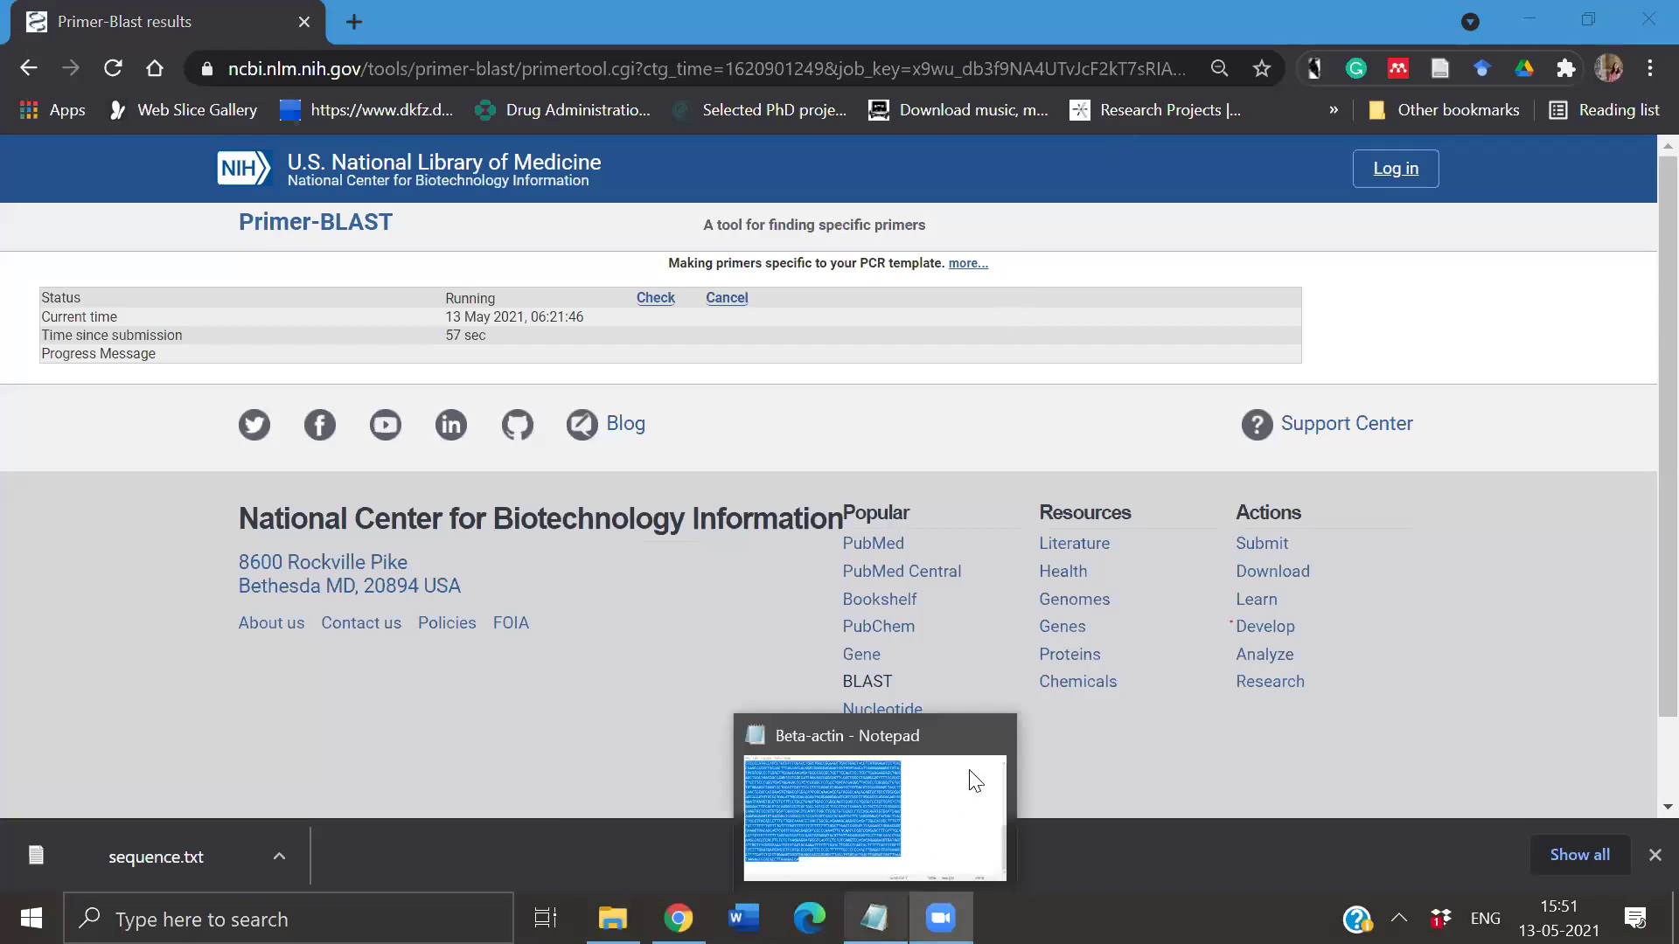
{"action": "left_click", "coordinate": [1003, 731]}
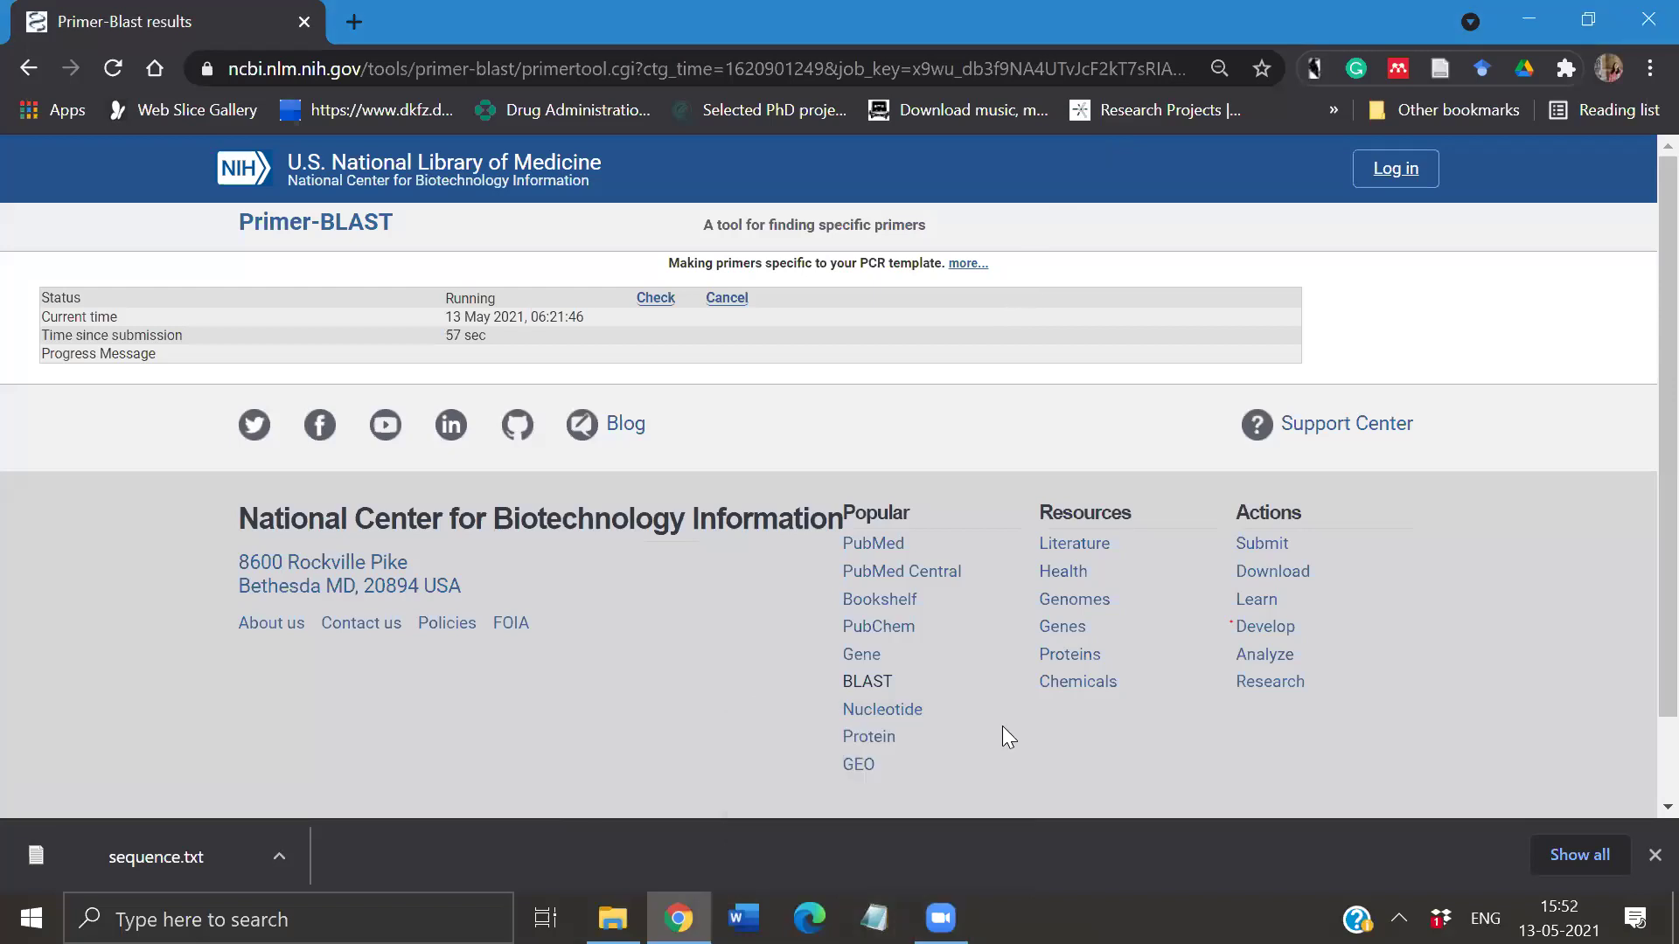
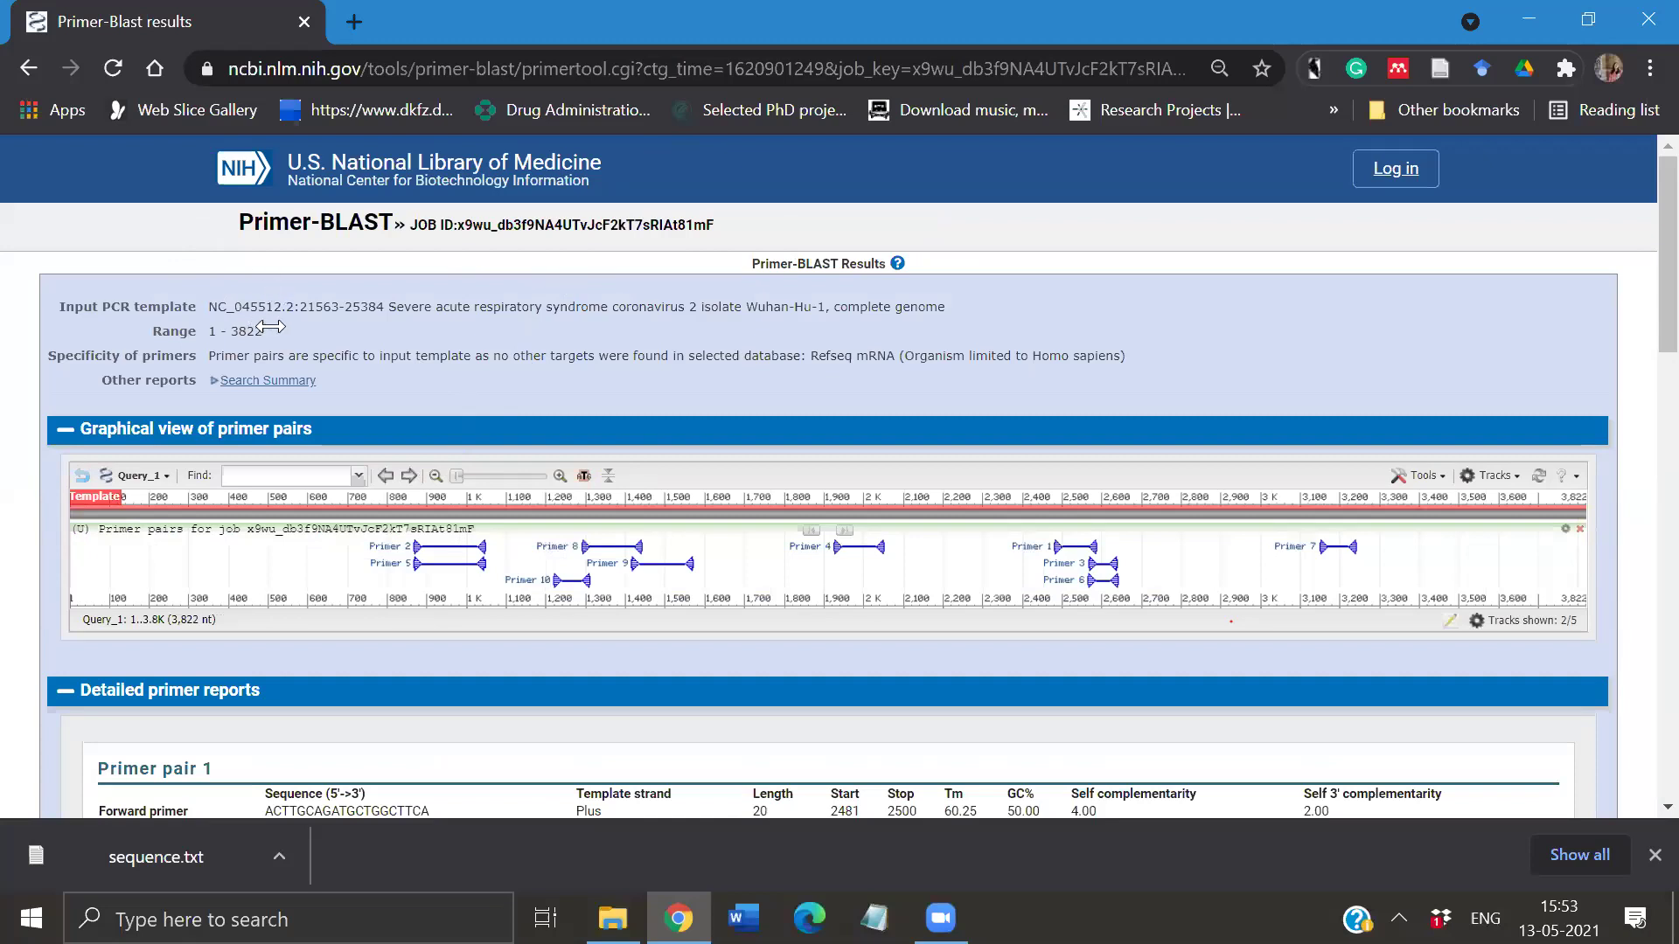
- Examine the graphical view of the primer pairs and the melting temperatures of primer pair 1 in the detailed reports
{"action": "scroll", "coordinate": [769, 306], "scroll_direction": "down", "scroll_amount": 2}
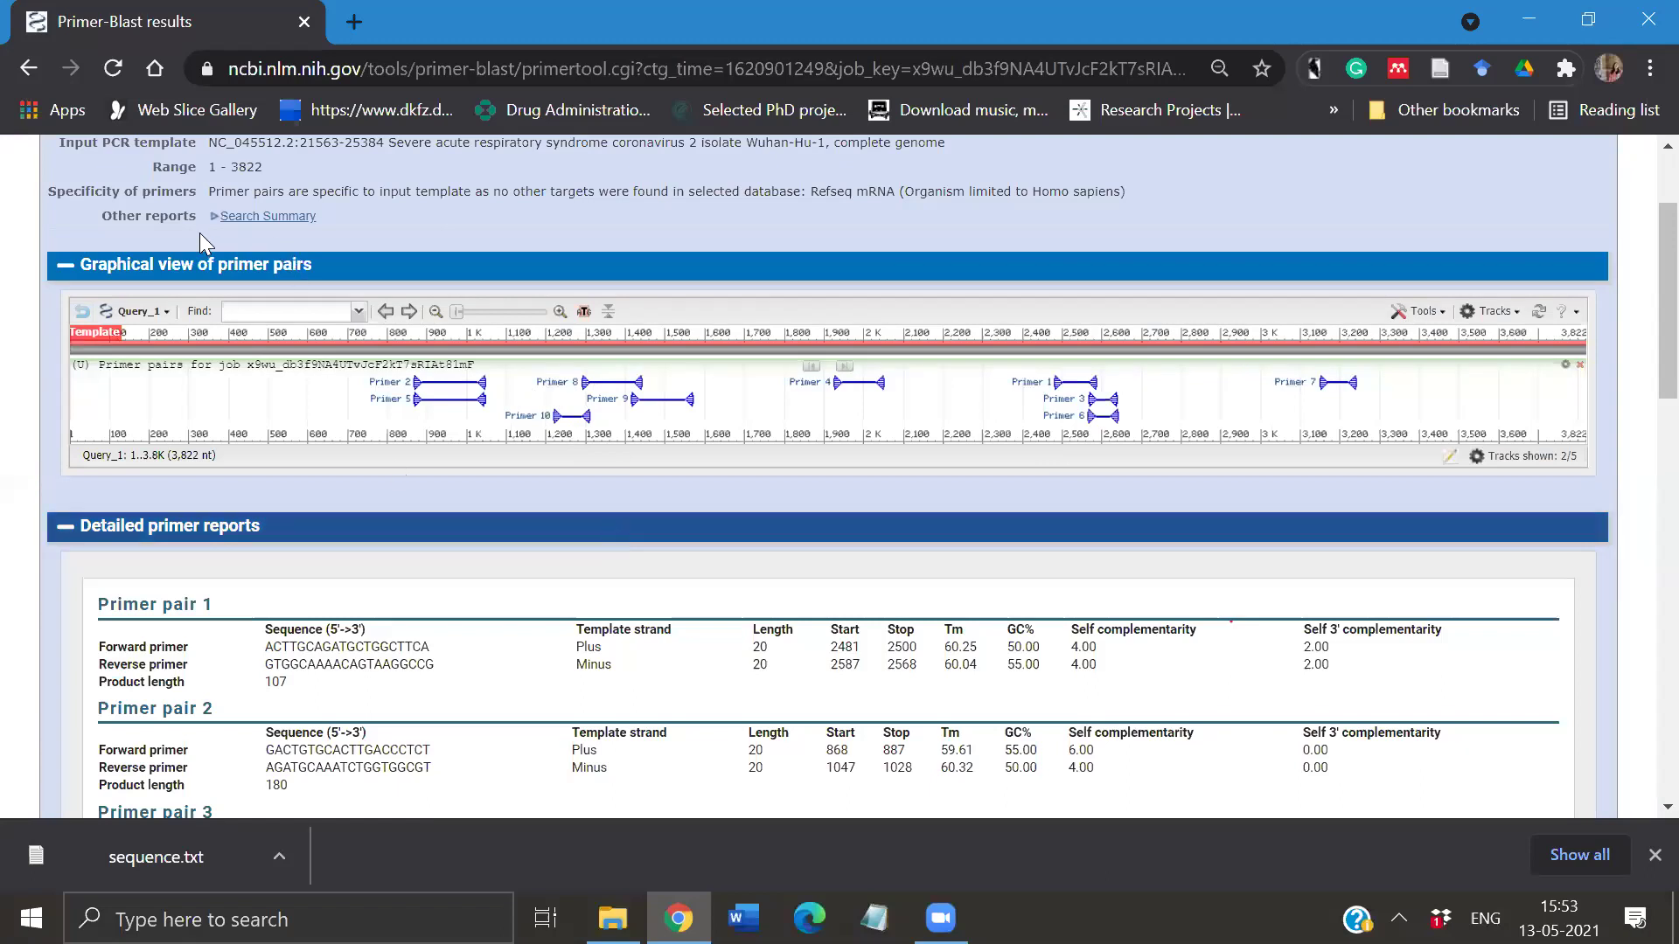
{"action": "scroll", "coordinate": [257, 324], "scroll_direction": "down", "scroll_amount": 2}
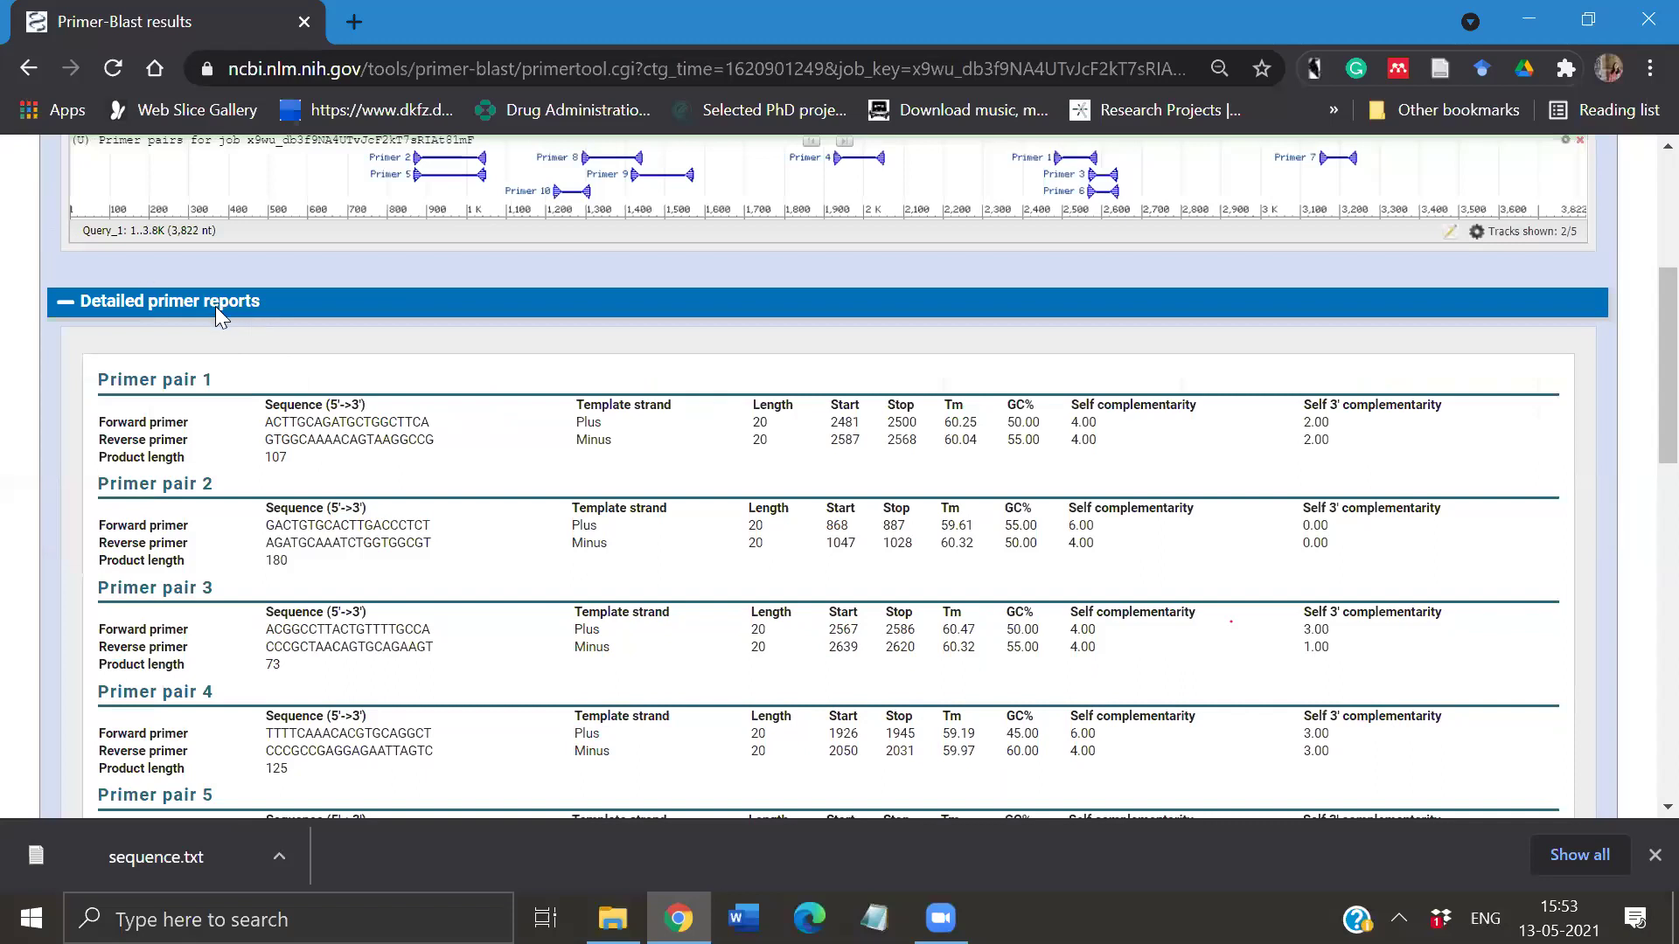
{"action": "scroll", "coordinate": [412, 311], "scroll_direction": "down", "scroll_amount": 1}
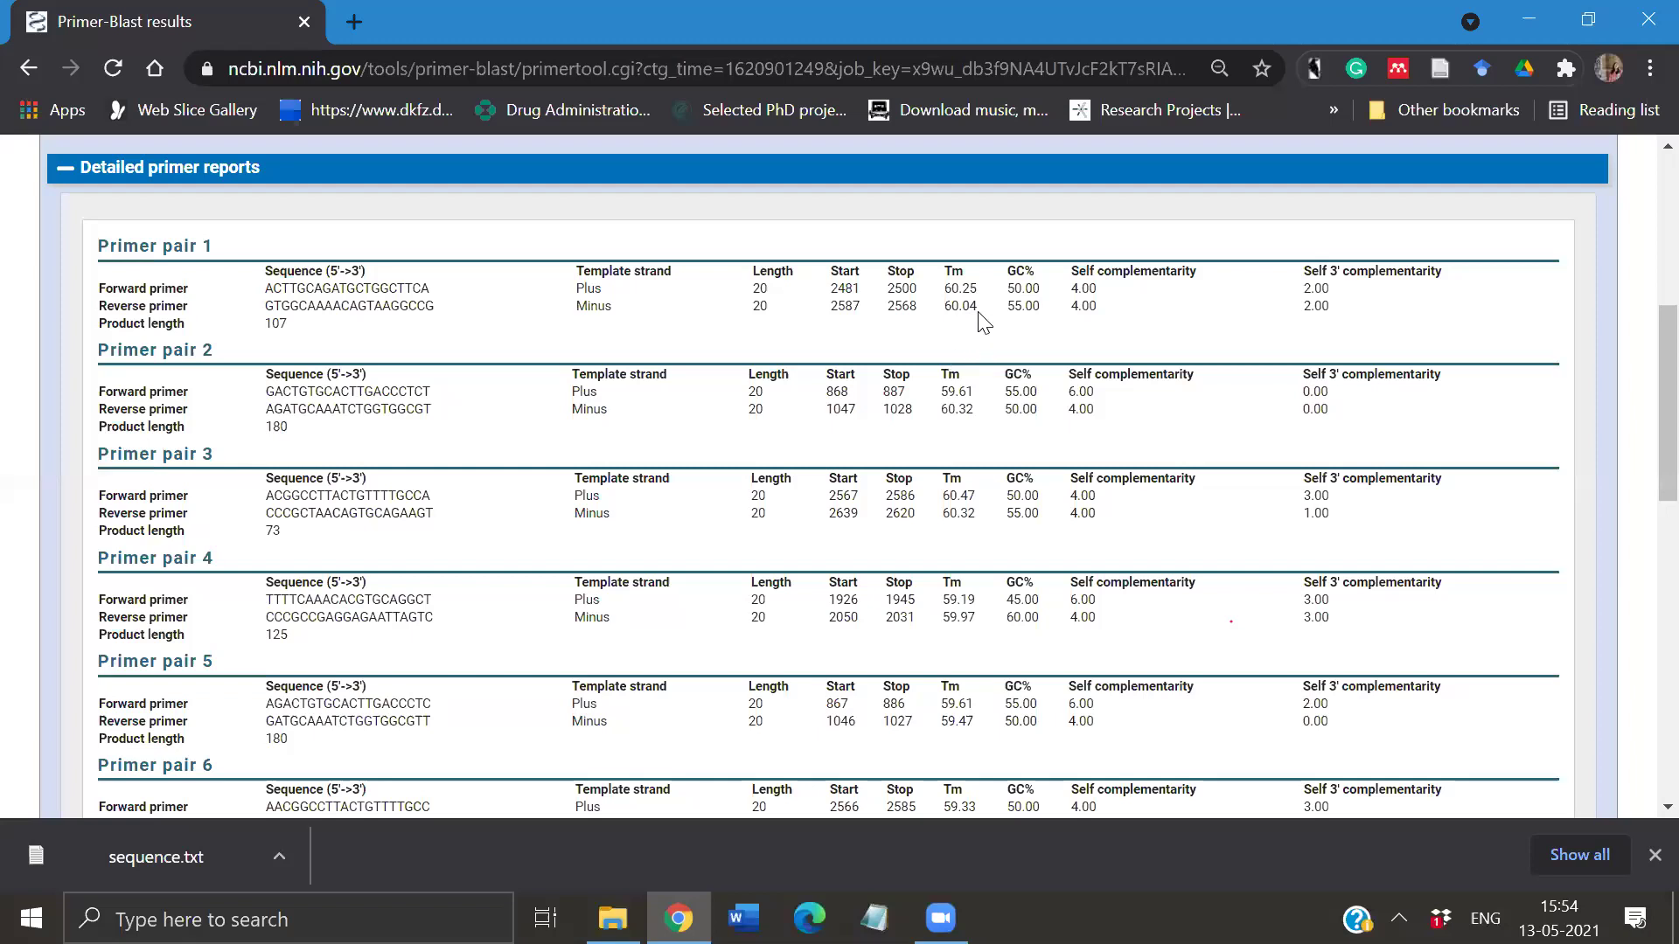
{"action": "left_click_drag", "start_coordinate": [978, 306], "coordinate": [949, 297]}
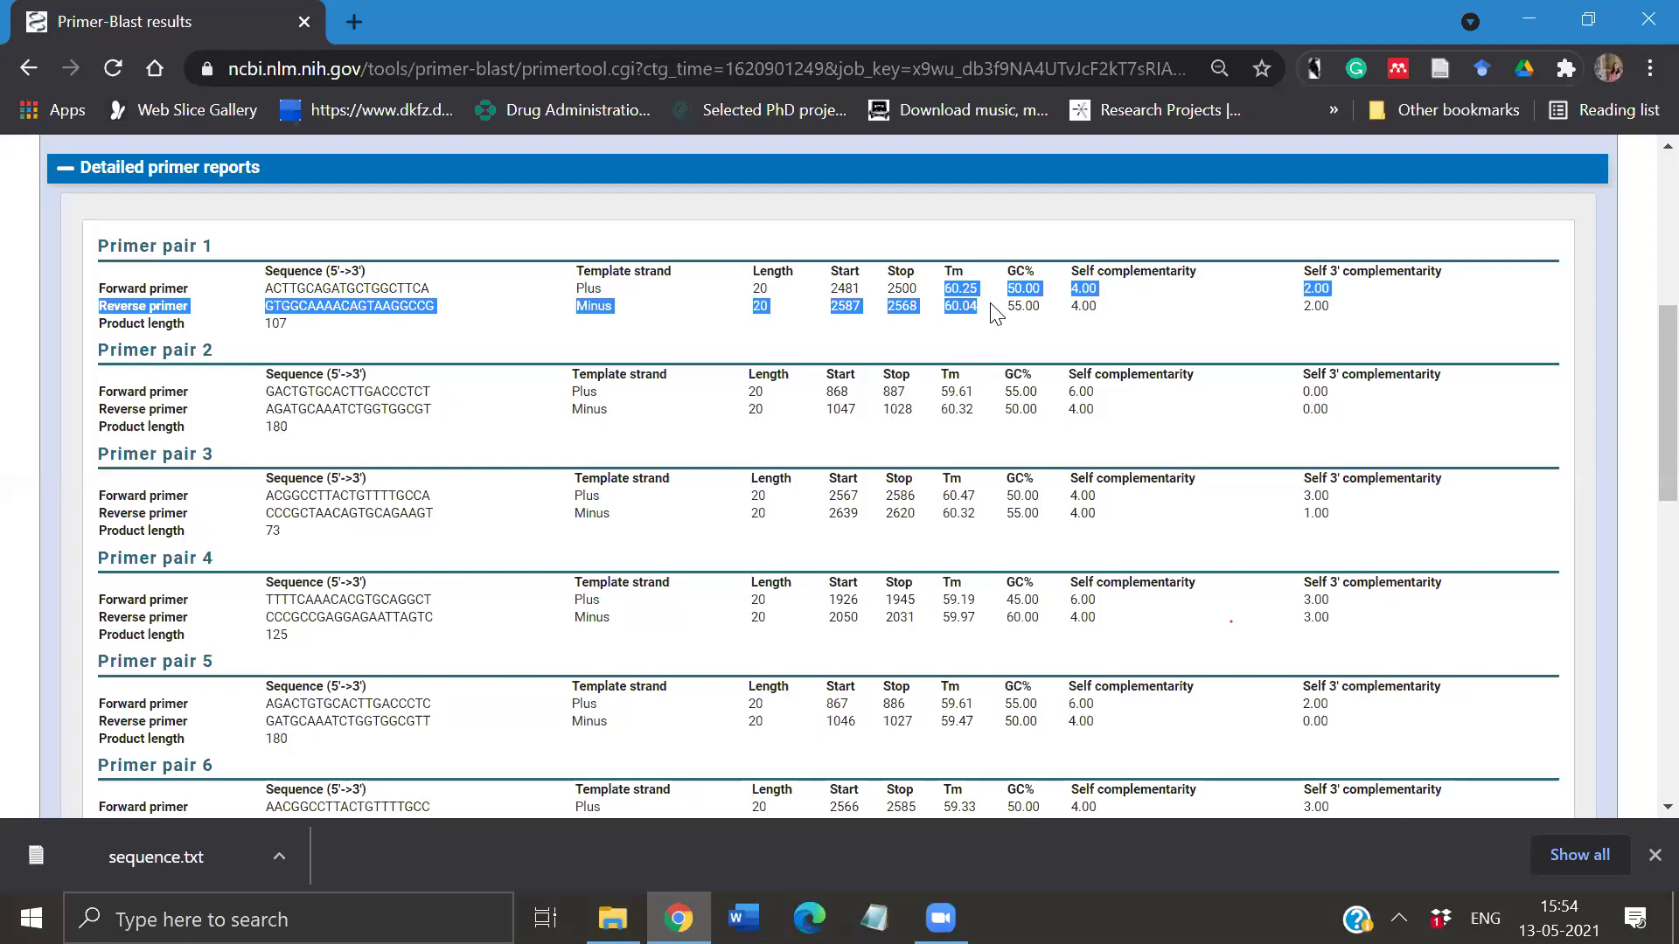
{"action": "left_click", "coordinate": [979, 320]}
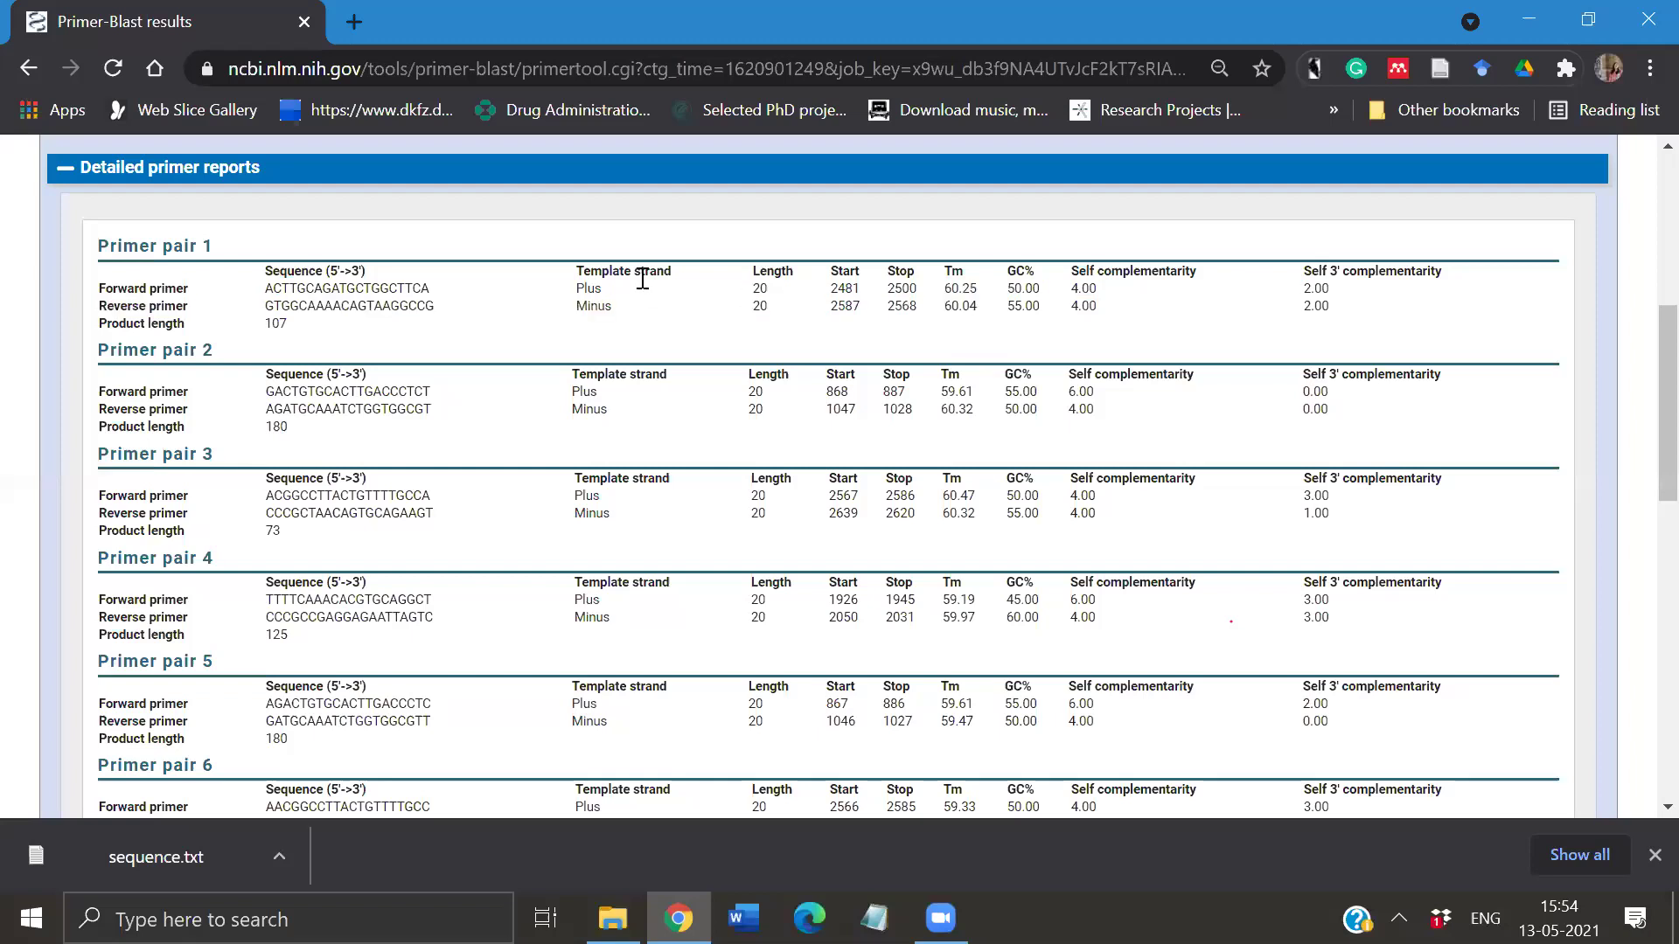
{"action": "left_click_drag", "start_coordinate": [875, 333], "coordinate": [1014, 280]}
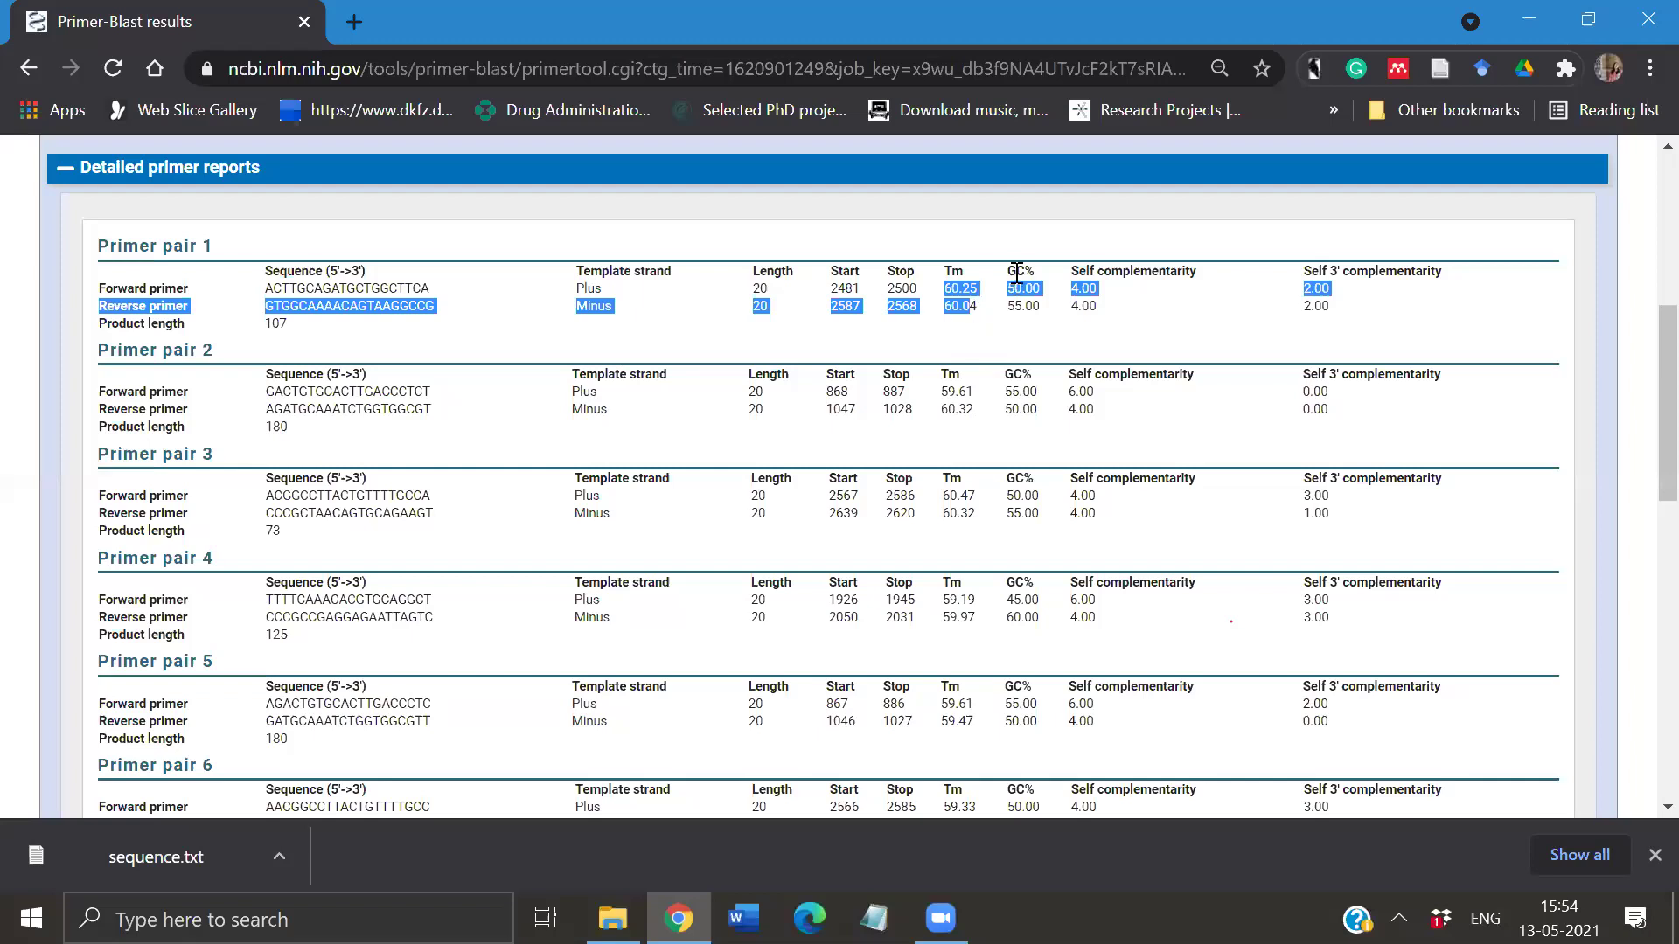
{"action": "left_click", "coordinate": [1017, 272]}
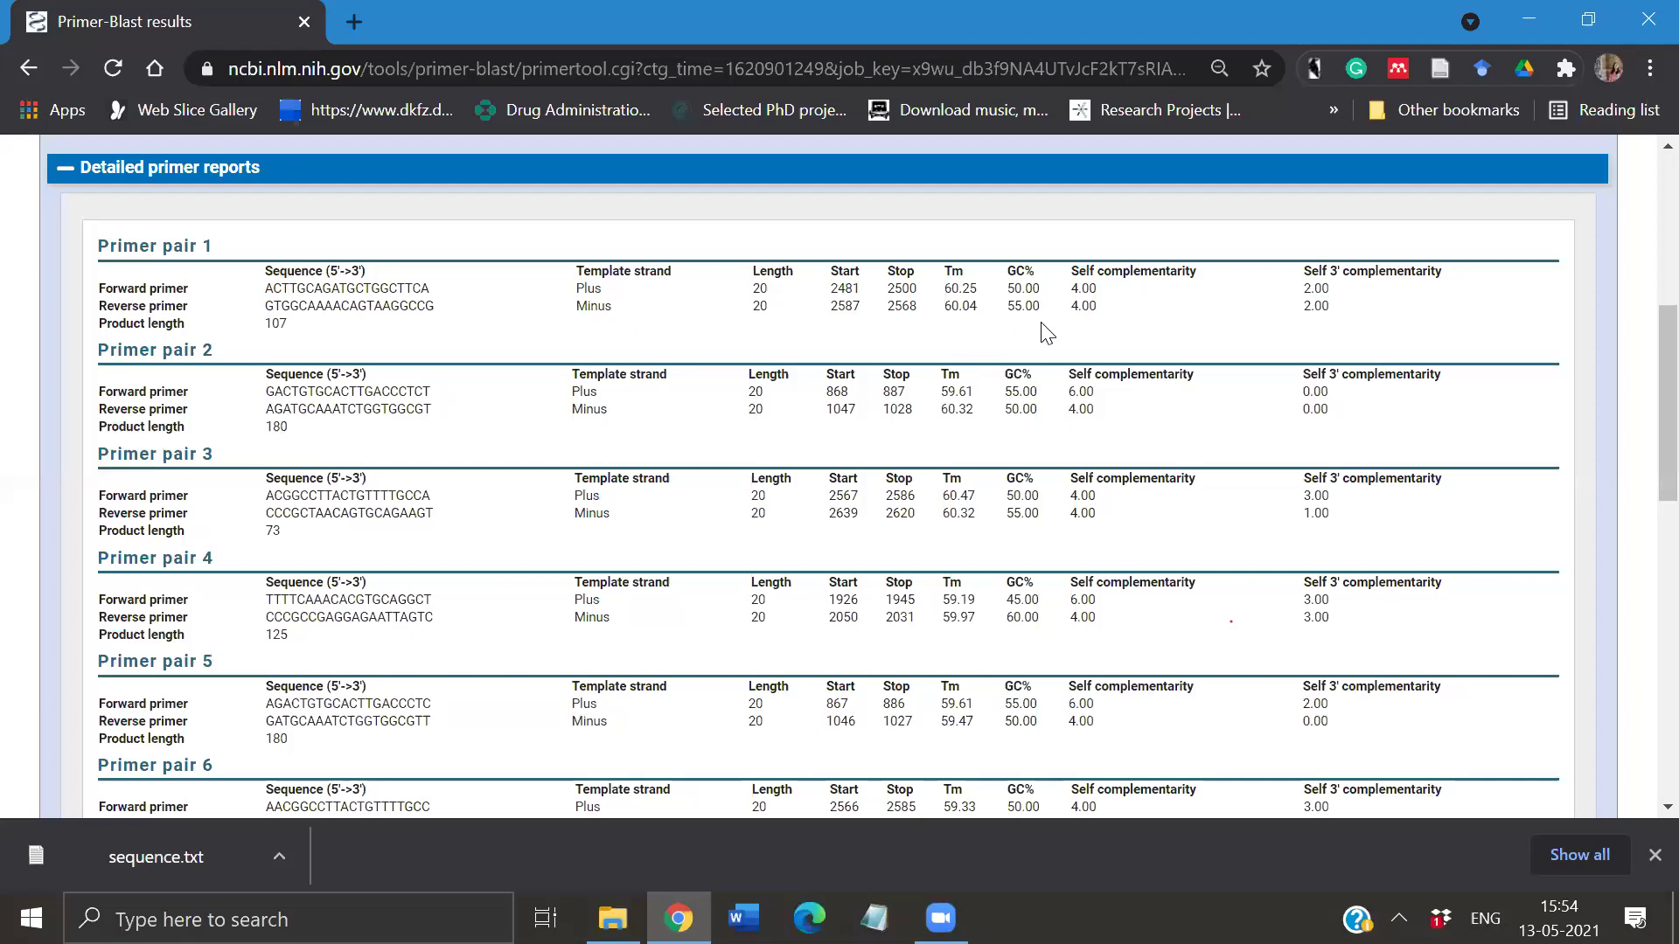
- Check the GC percentages and self complementarity scores of the forward and reverse primers in primer pair 1
{"action": "left_click_drag", "start_coordinate": [1037, 308], "coordinate": [1031, 296]}
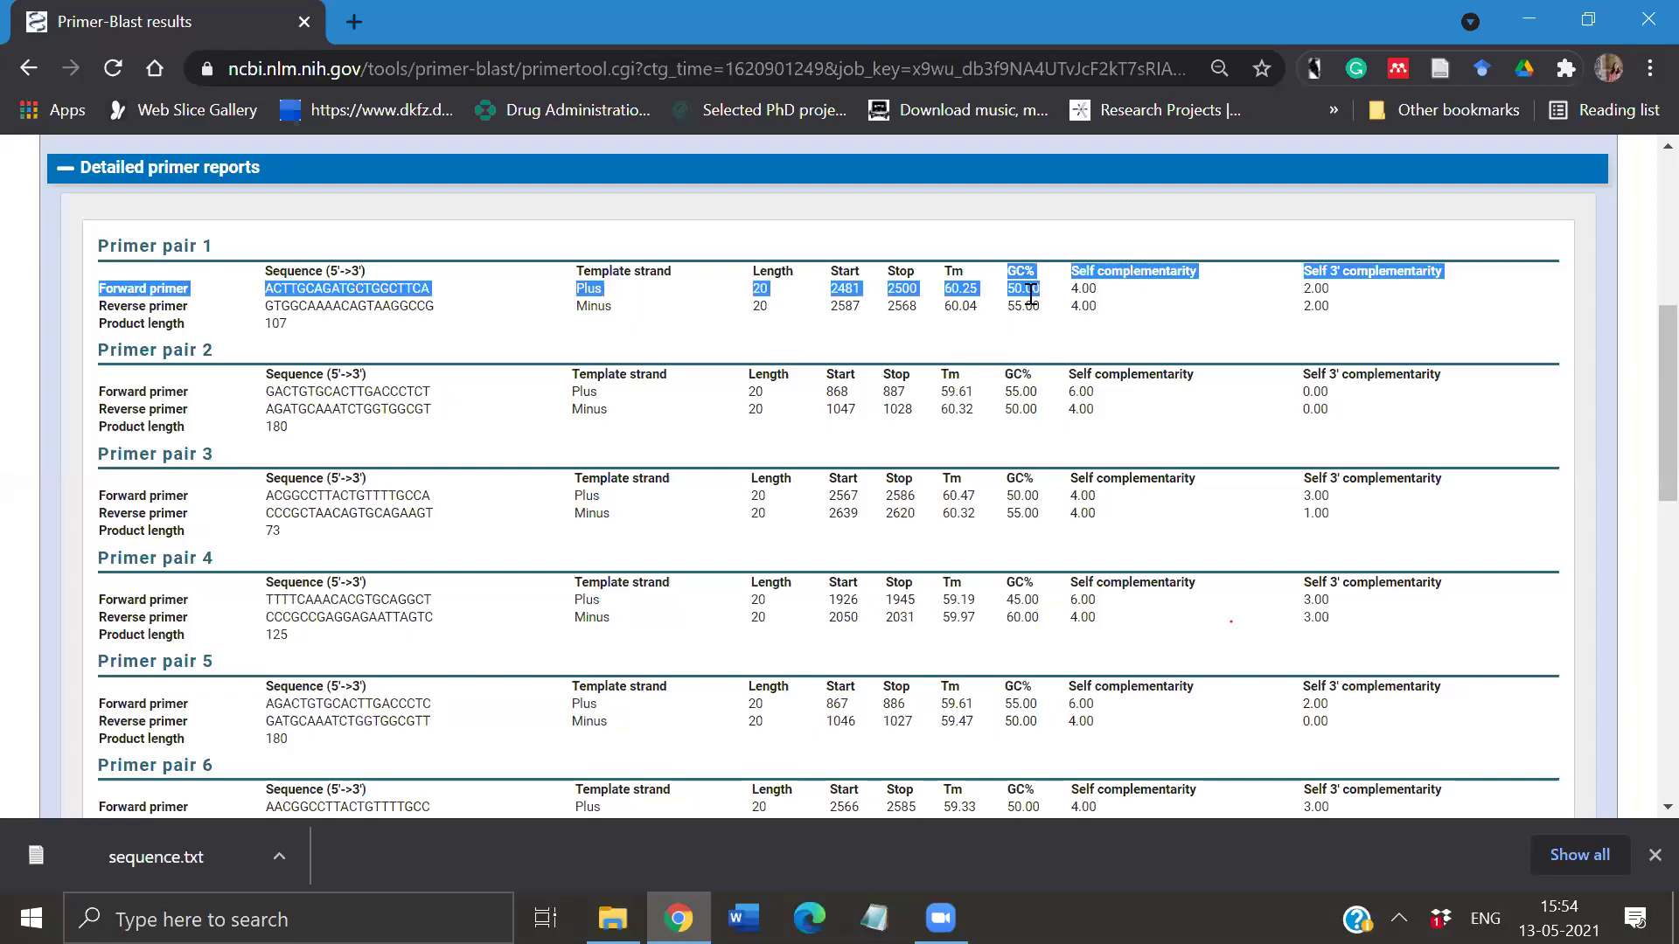
{"action": "left_click_drag", "start_coordinate": [1031, 296], "coordinate": [1024, 309]}
{"action": "left_click", "coordinate": [1096, 303]}
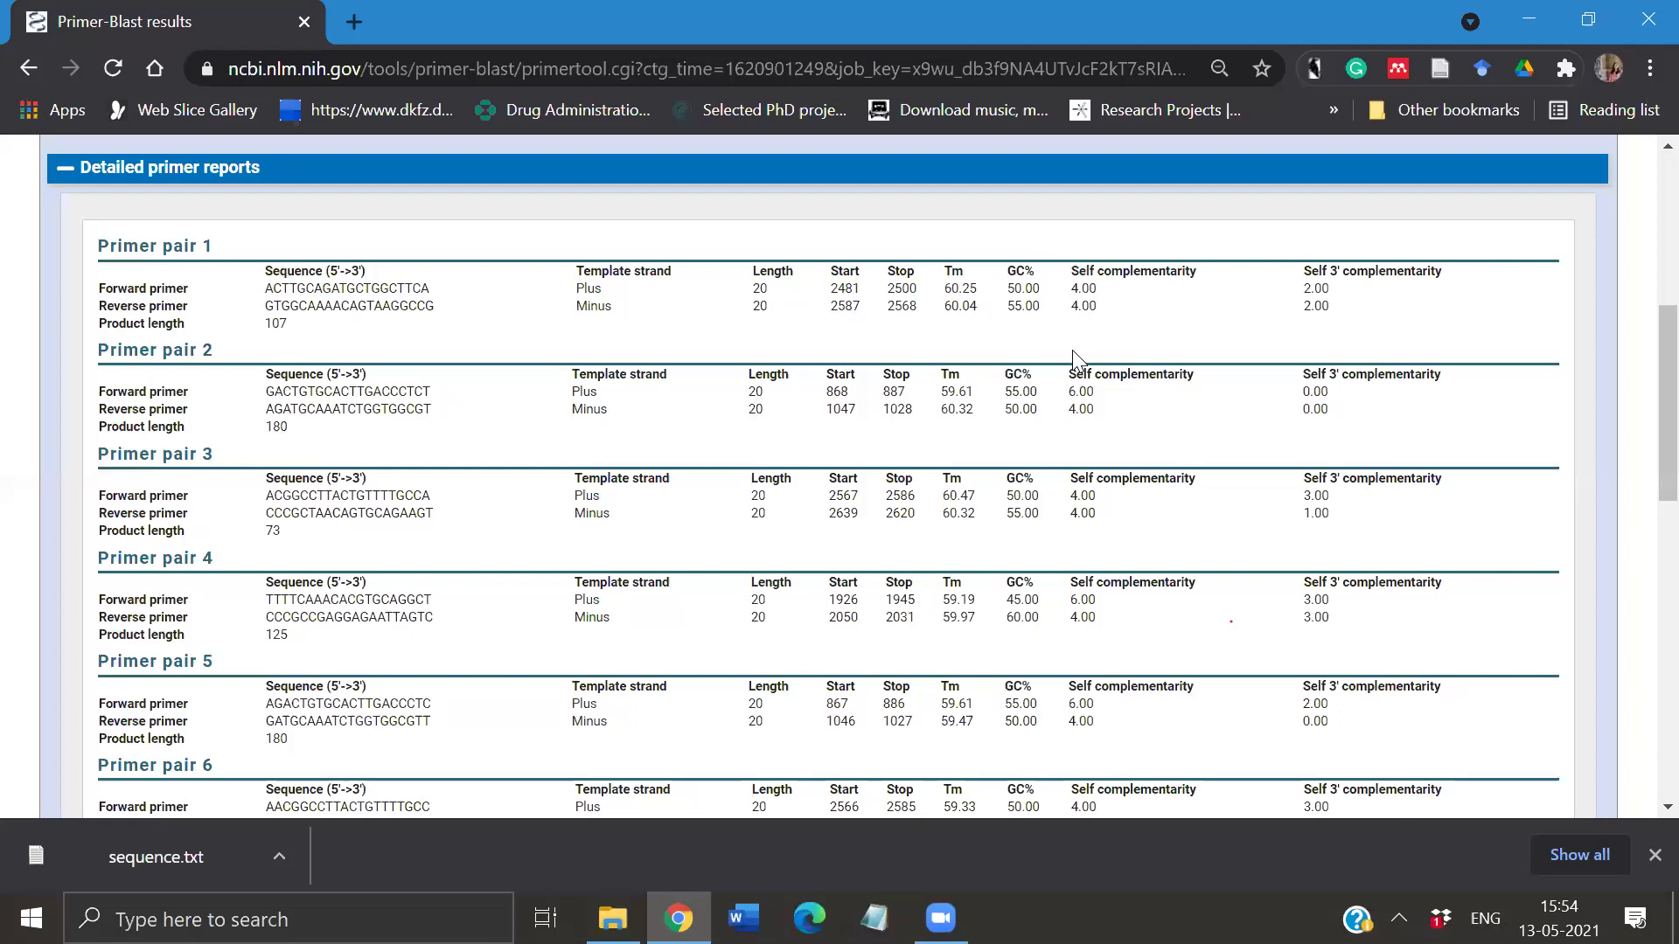
{"action": "left_click_drag", "start_coordinate": [1096, 304], "coordinate": [1072, 272]}
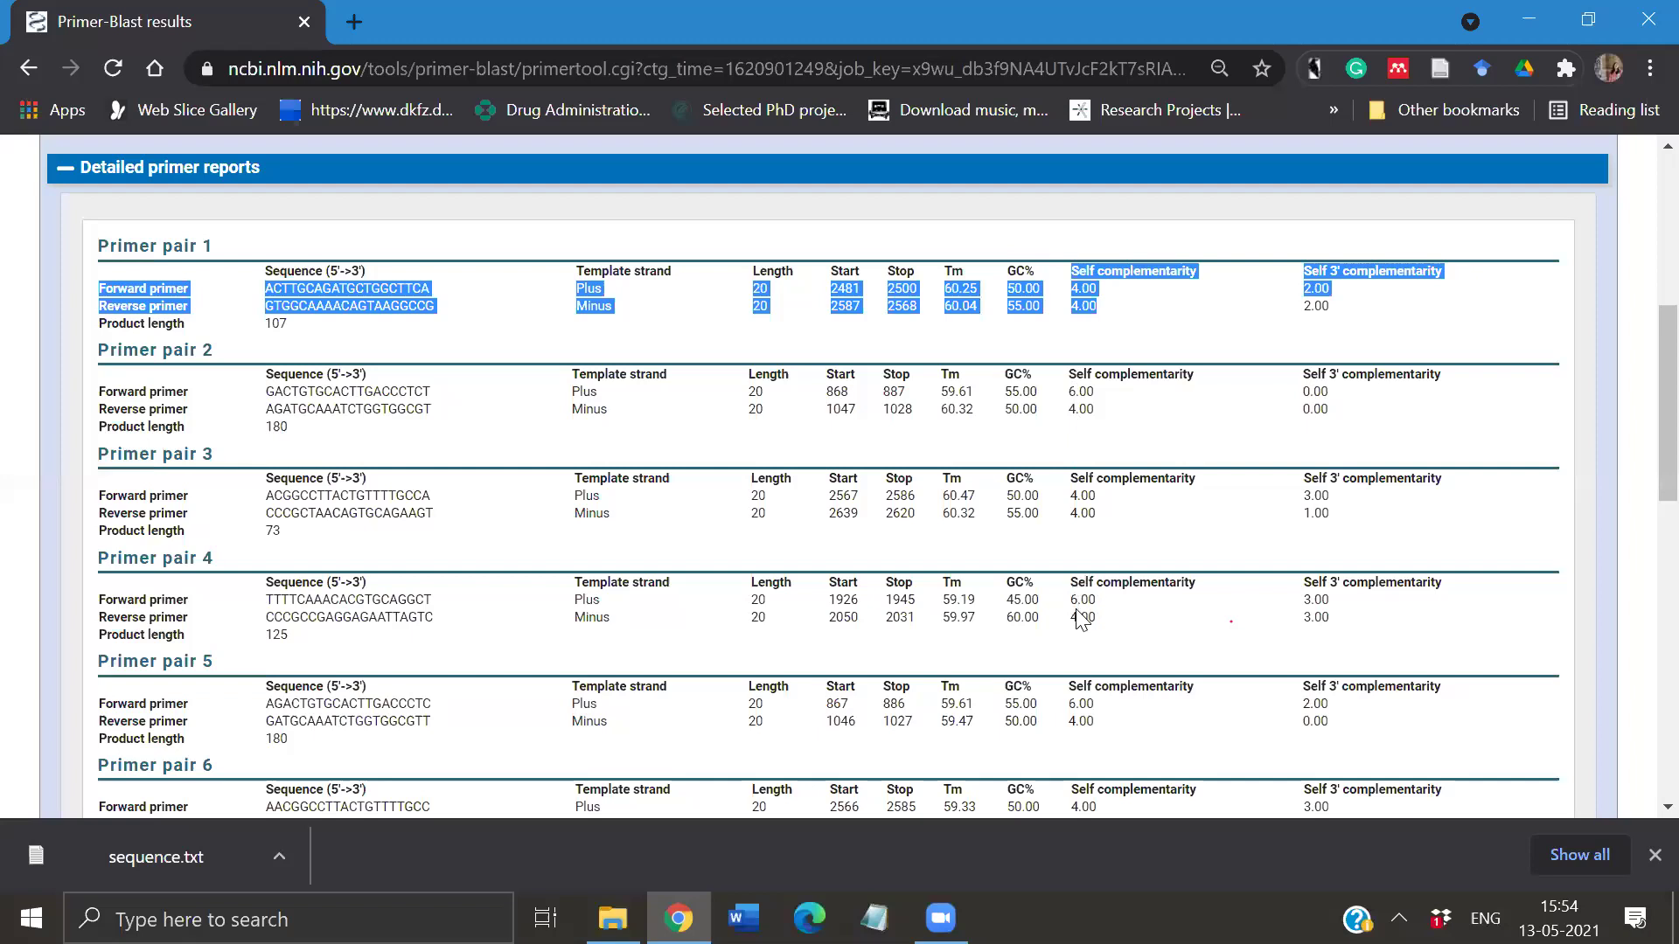
- Check the self complementarity scores of primer pair 7 and locate that pair on the template in the graphical view
{"action": "scroll", "coordinate": [1093, 616], "scroll_direction": "down", "scroll_amount": 2}
{"action": "scroll", "coordinate": [1085, 616], "scroll_direction": "down", "scroll_amount": 2}
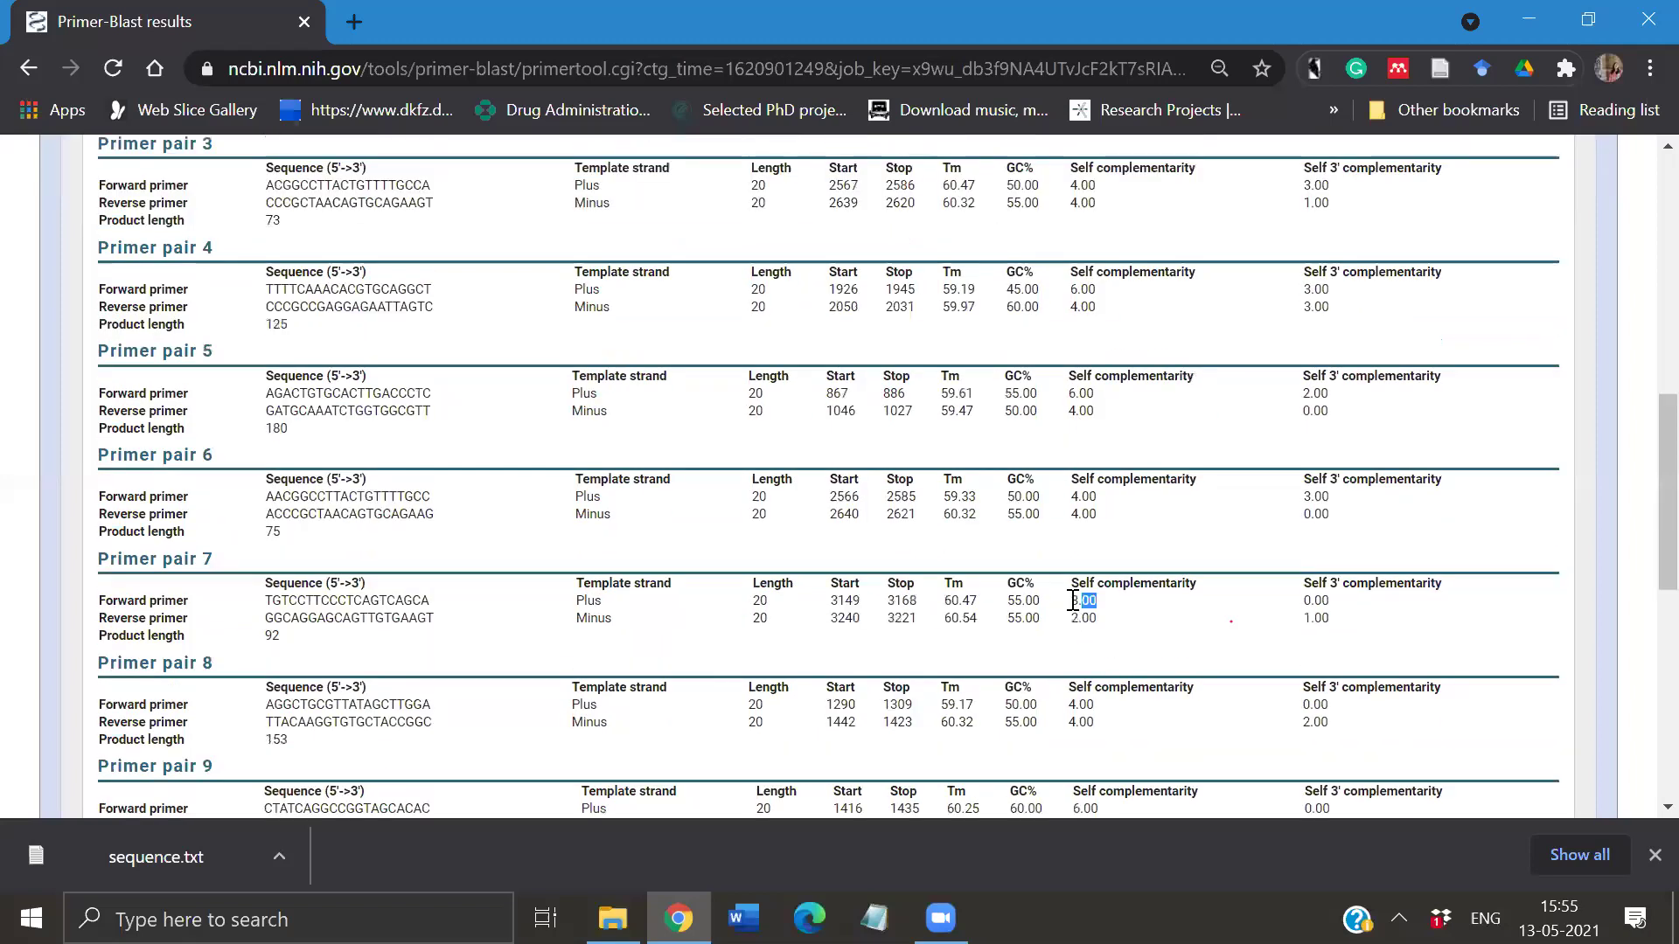
{"action": "left_click_drag", "start_coordinate": [1073, 600], "coordinate": [1235, 624]}
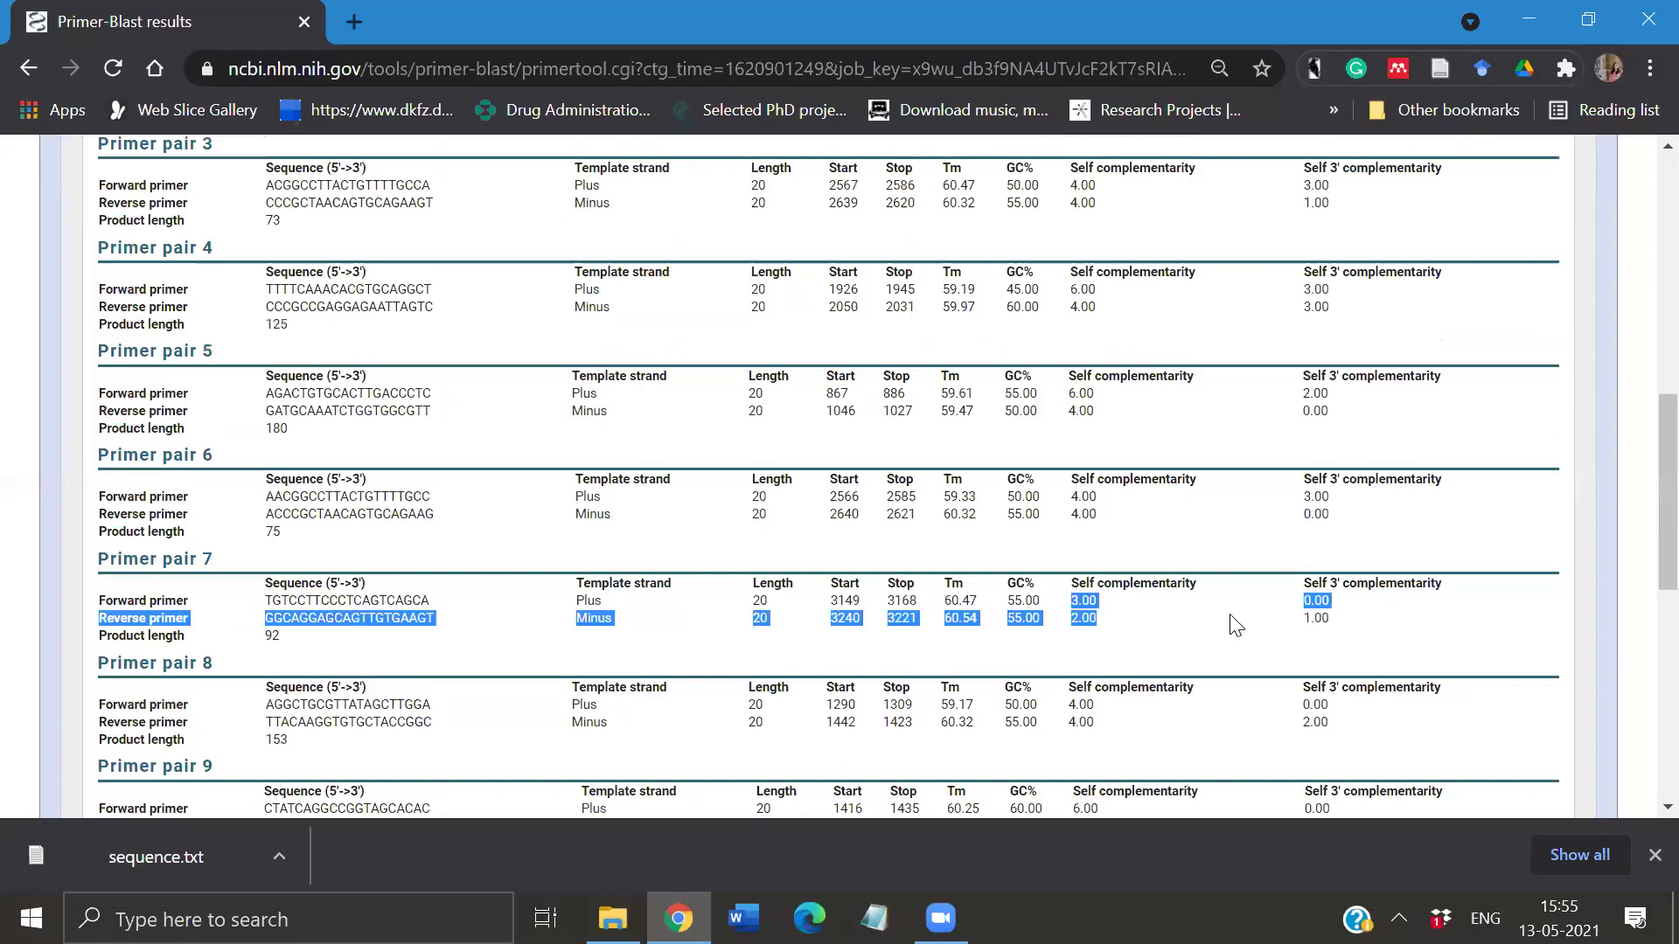
{"action": "scroll", "coordinate": [1235, 624], "scroll_direction": "up", "scroll_amount": 7}
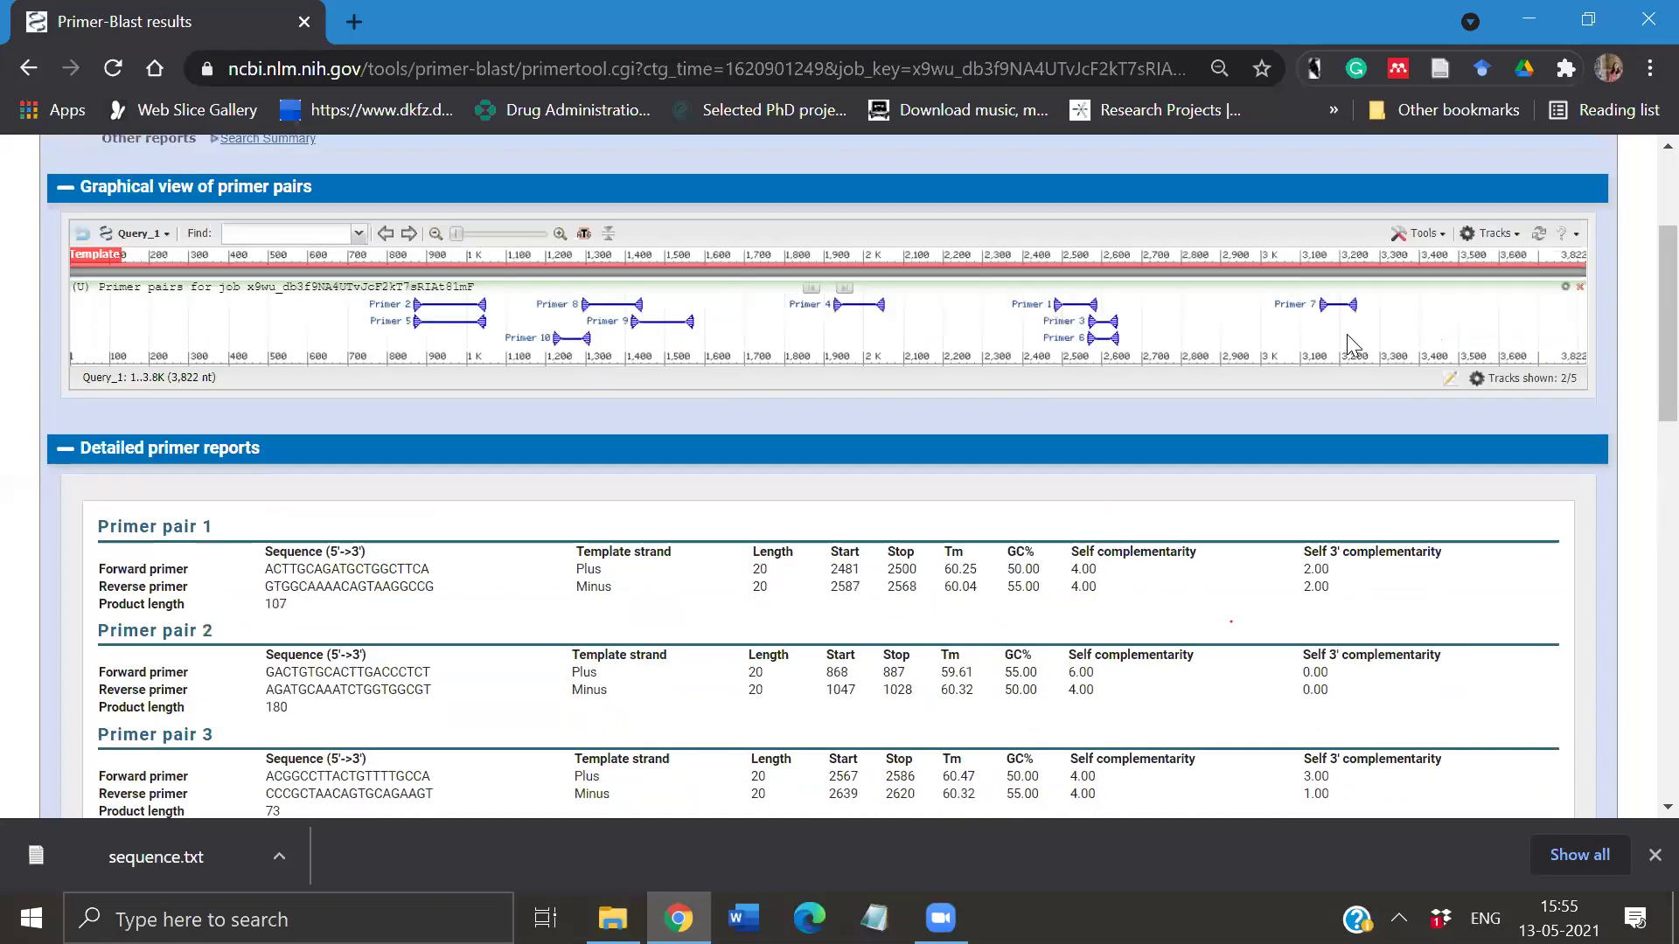
{"action": "scroll", "coordinate": [1346, 341], "scroll_direction": "up", "scroll_amount": 1}
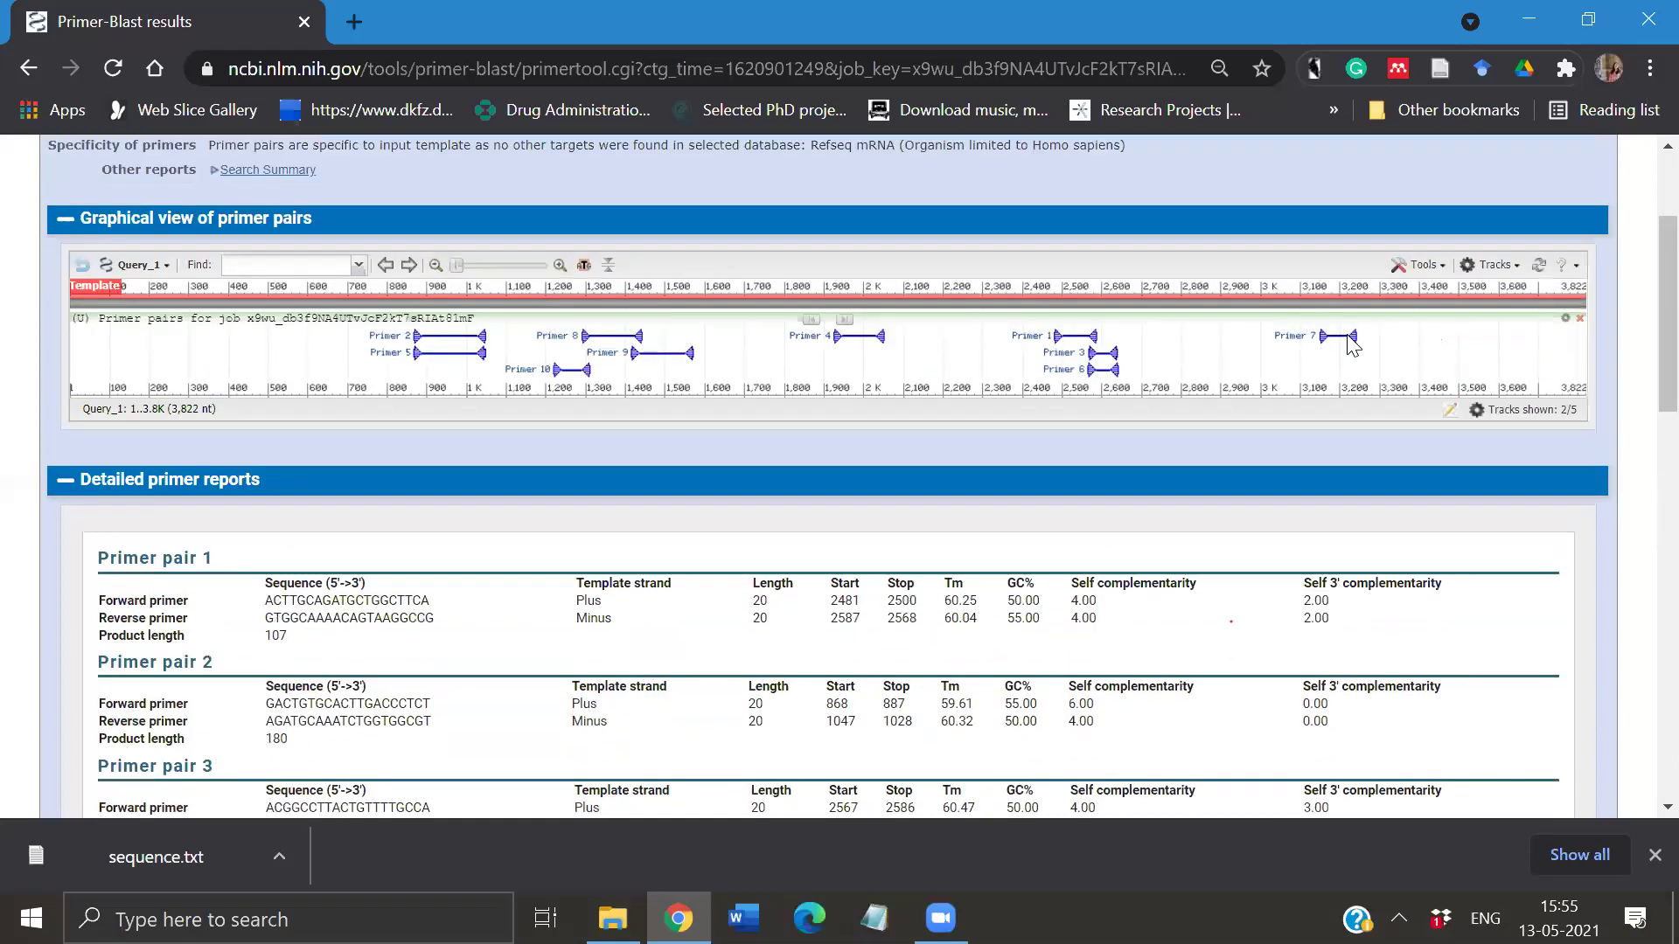
- Review the detailed primer reports once more, return to the results summary, and switch to the Hands-on session1 folder in File Explorer
{"action": "scroll", "coordinate": [1351, 341], "scroll_direction": "down", "scroll_amount": 3}
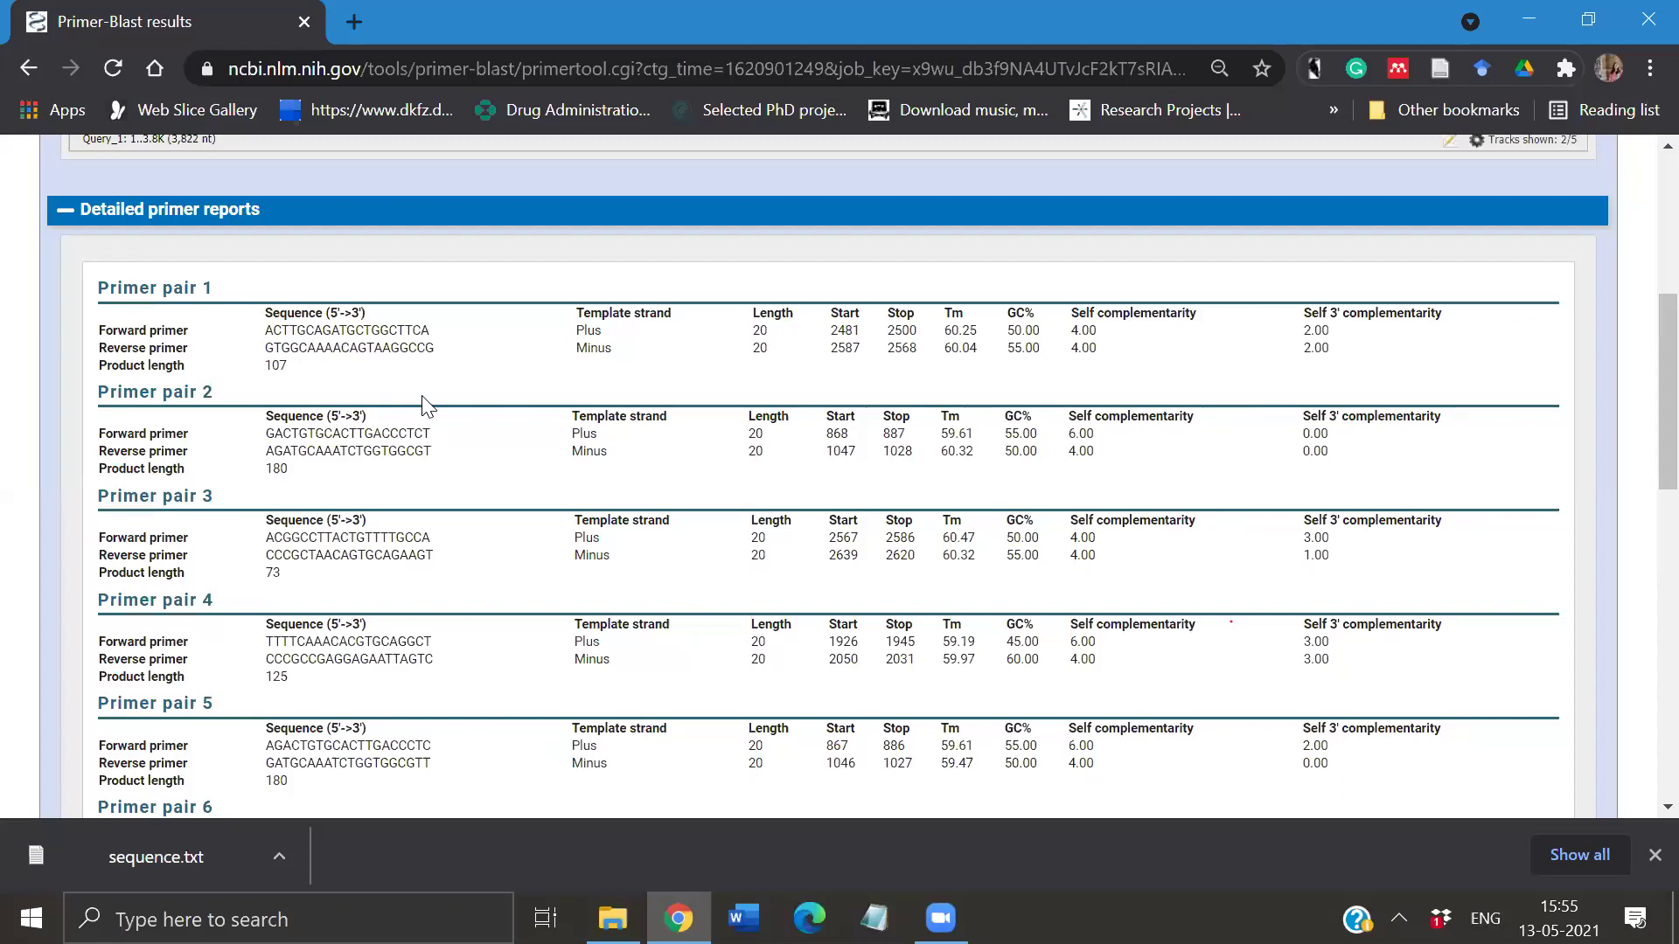
{"action": "scroll", "coordinate": [424, 397], "scroll_direction": "down", "scroll_amount": 1}
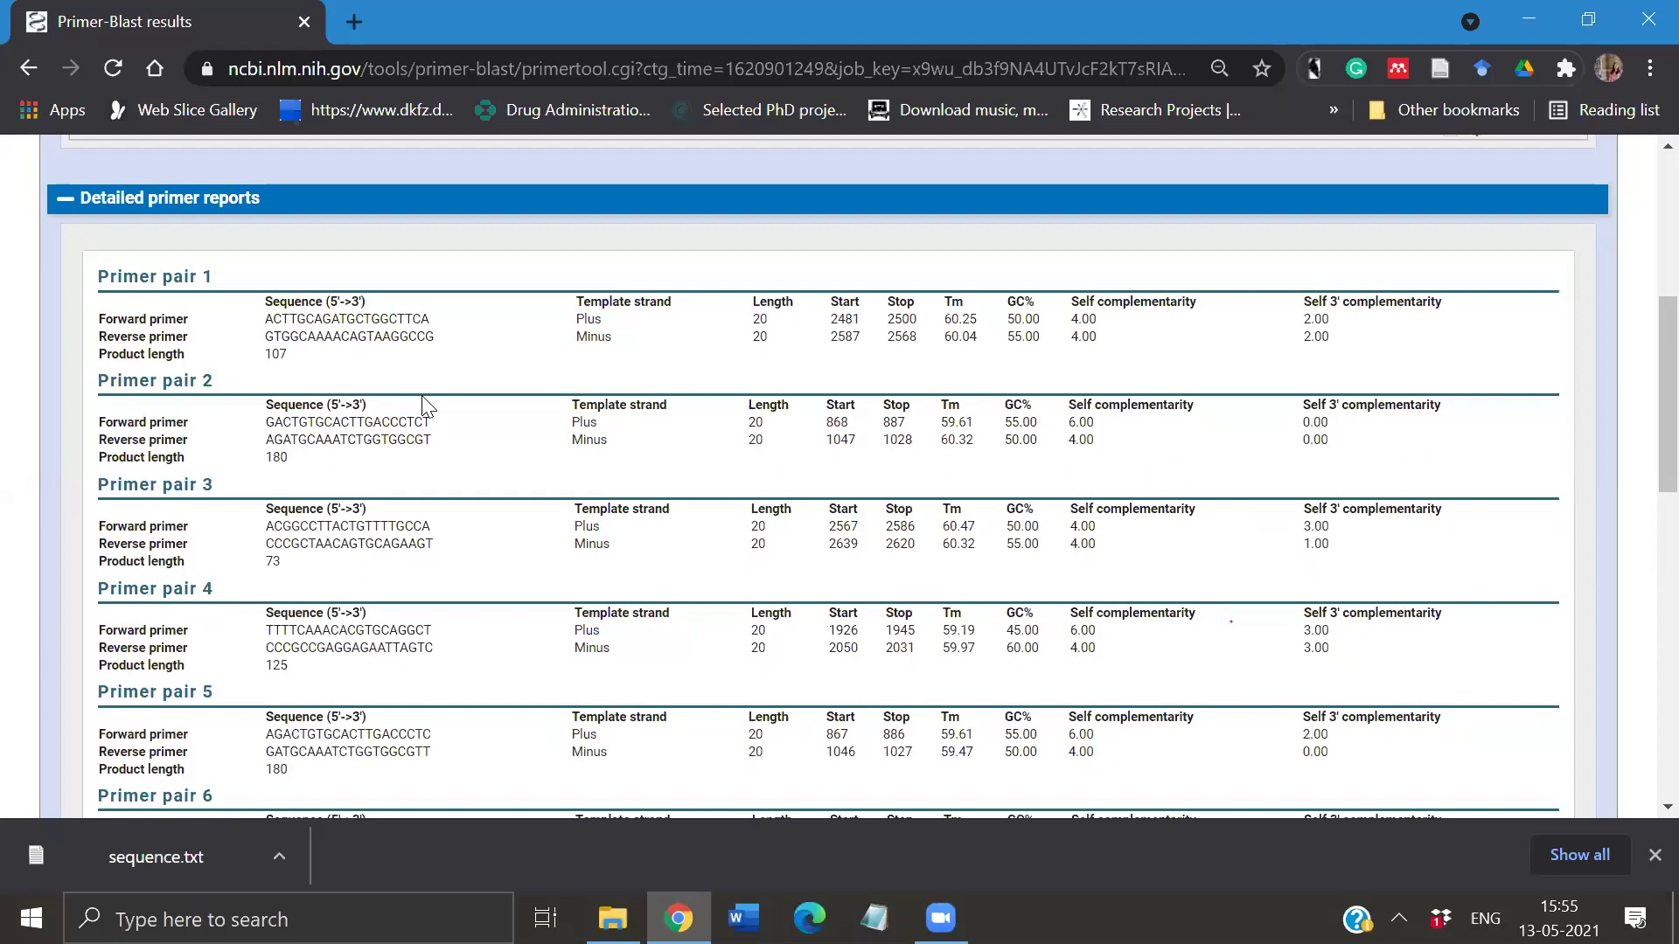
{"action": "scroll", "coordinate": [301, 581], "scroll_direction": "down", "scroll_amount": 4}
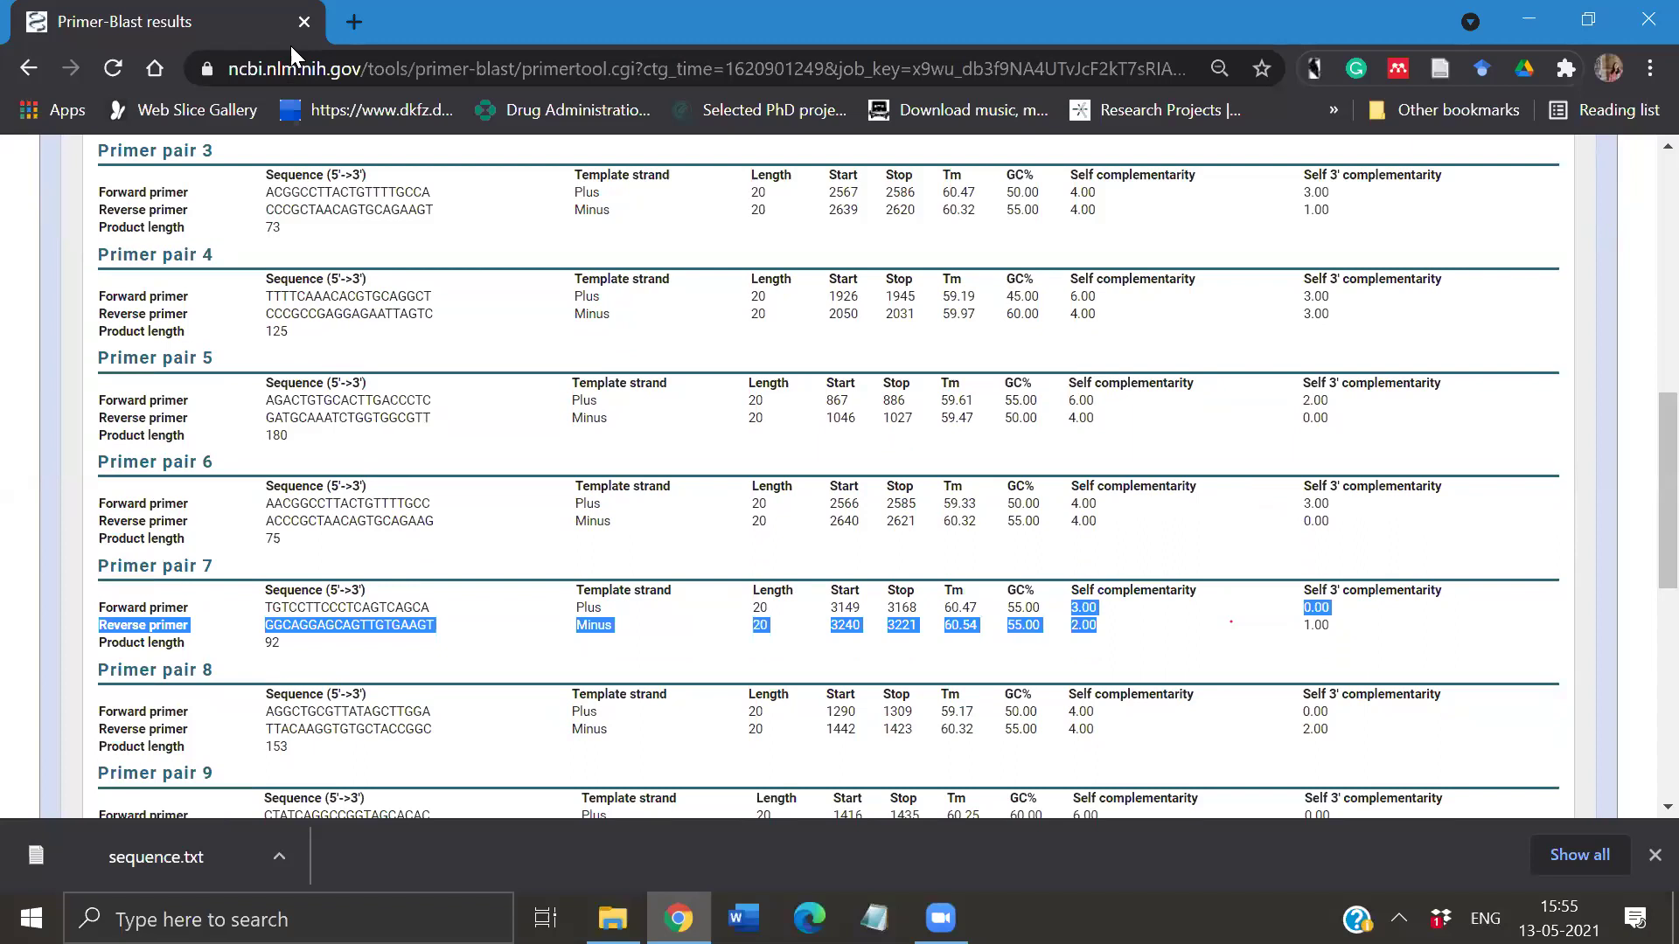
{"action": "scroll", "coordinate": [302, 32], "scroll_direction": "up", "scroll_amount": 5}
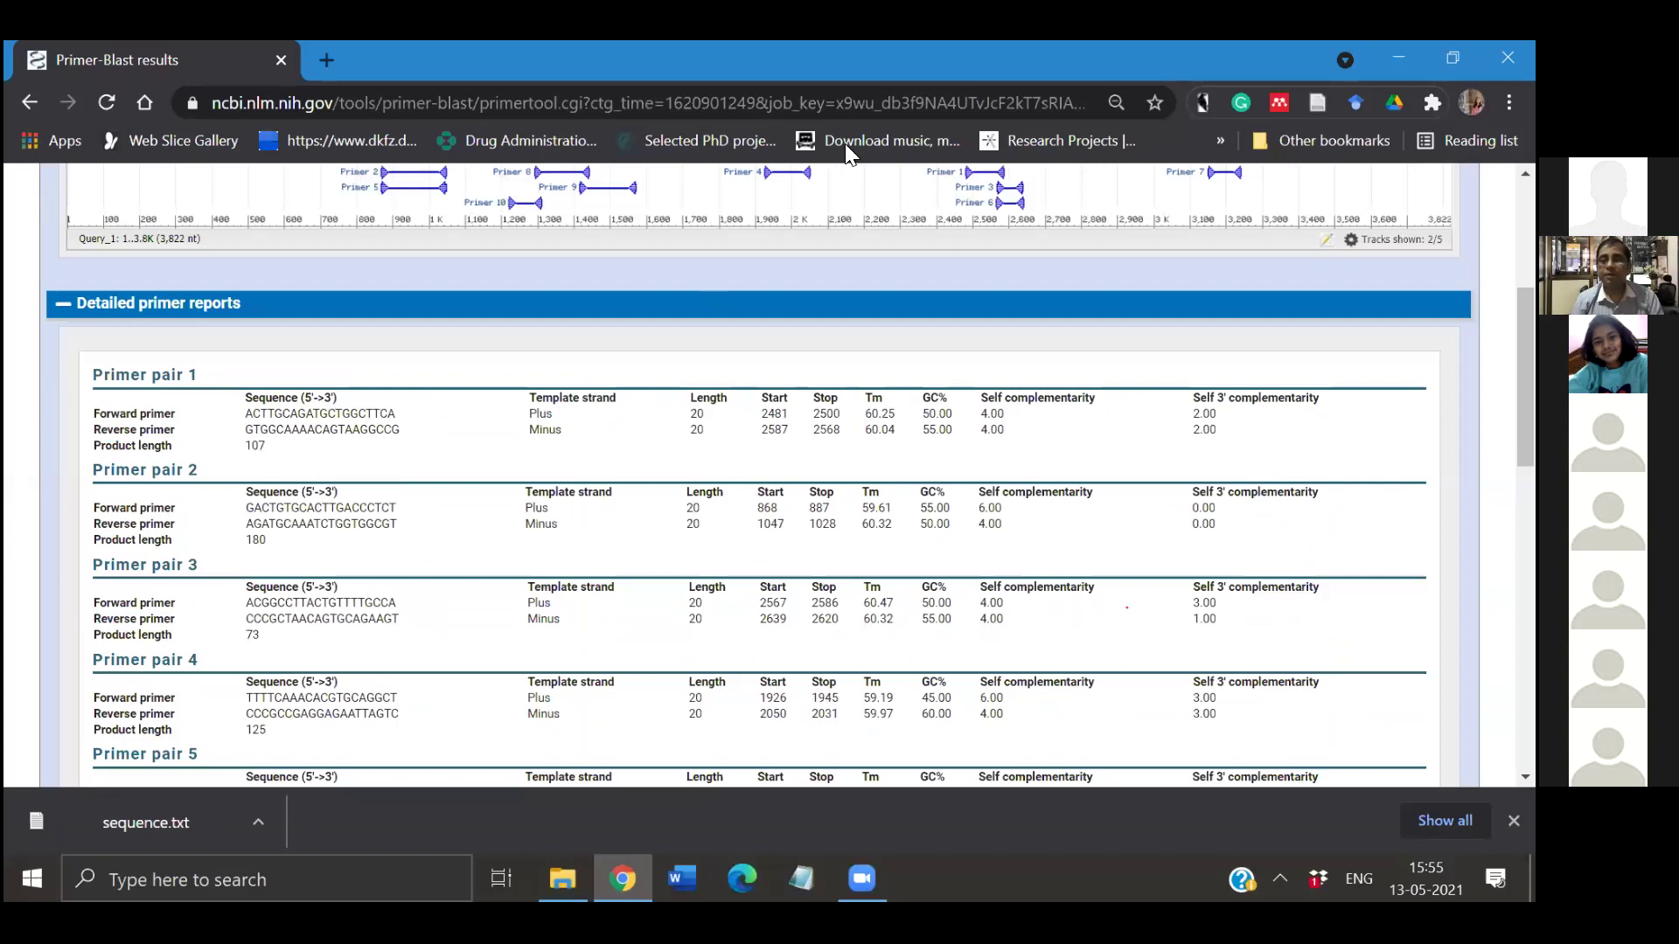
{"action": "scroll", "coordinate": [844, 143], "scroll_direction": "up", "scroll_amount": 4}
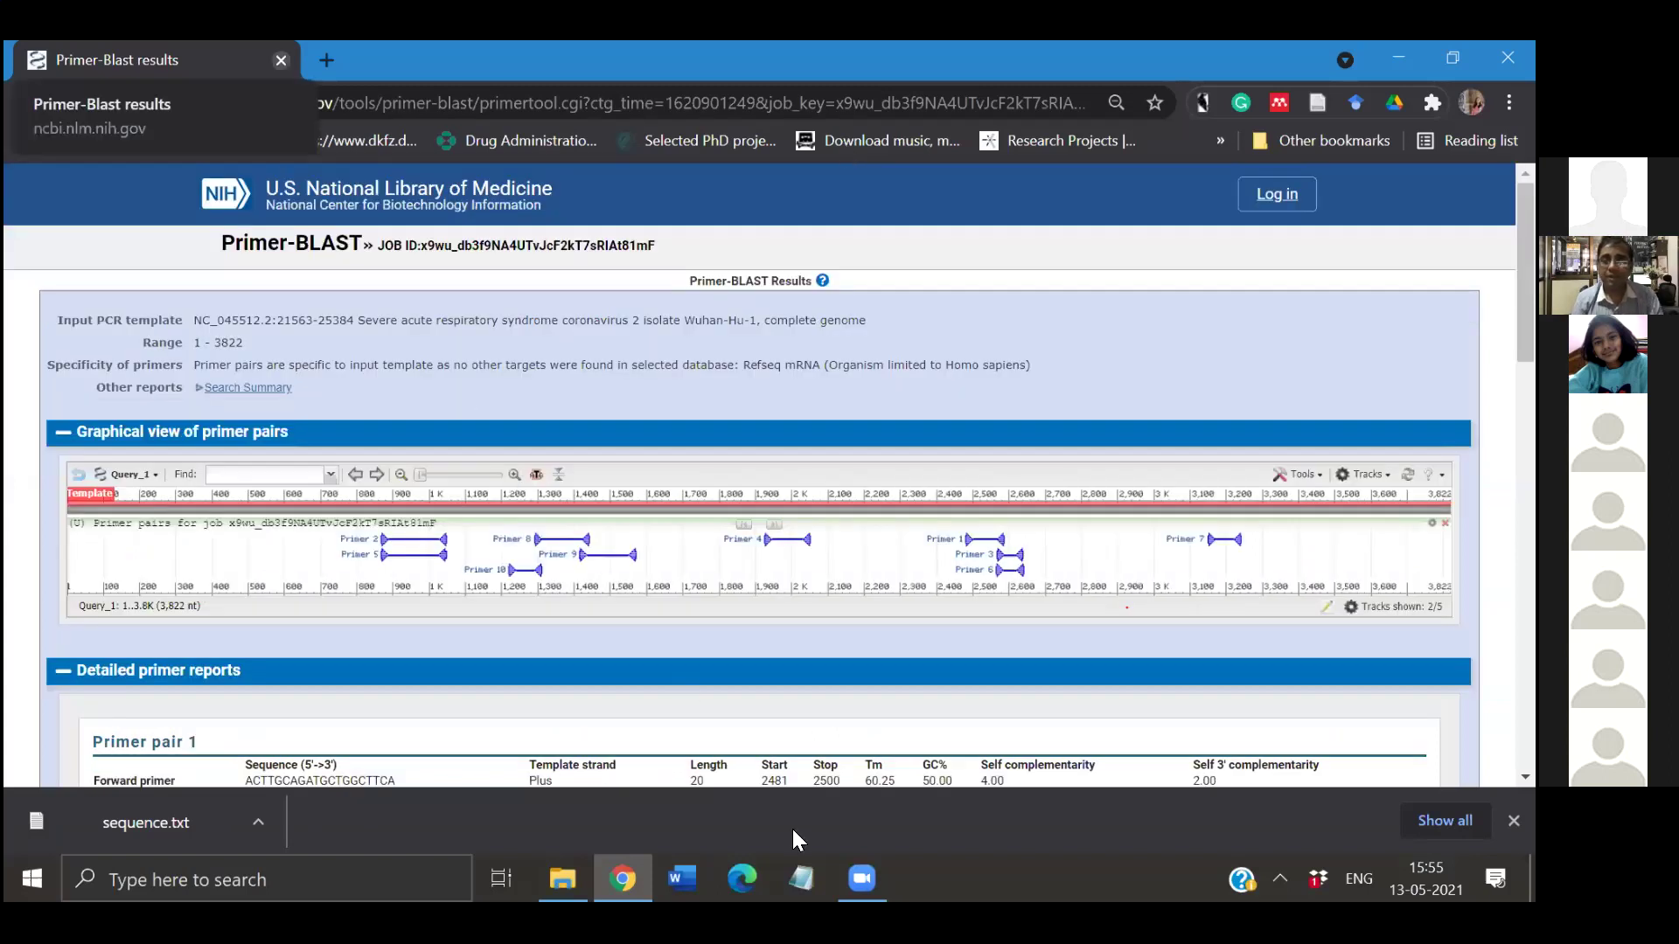
{"action": "key", "text": "alt+Tab"}
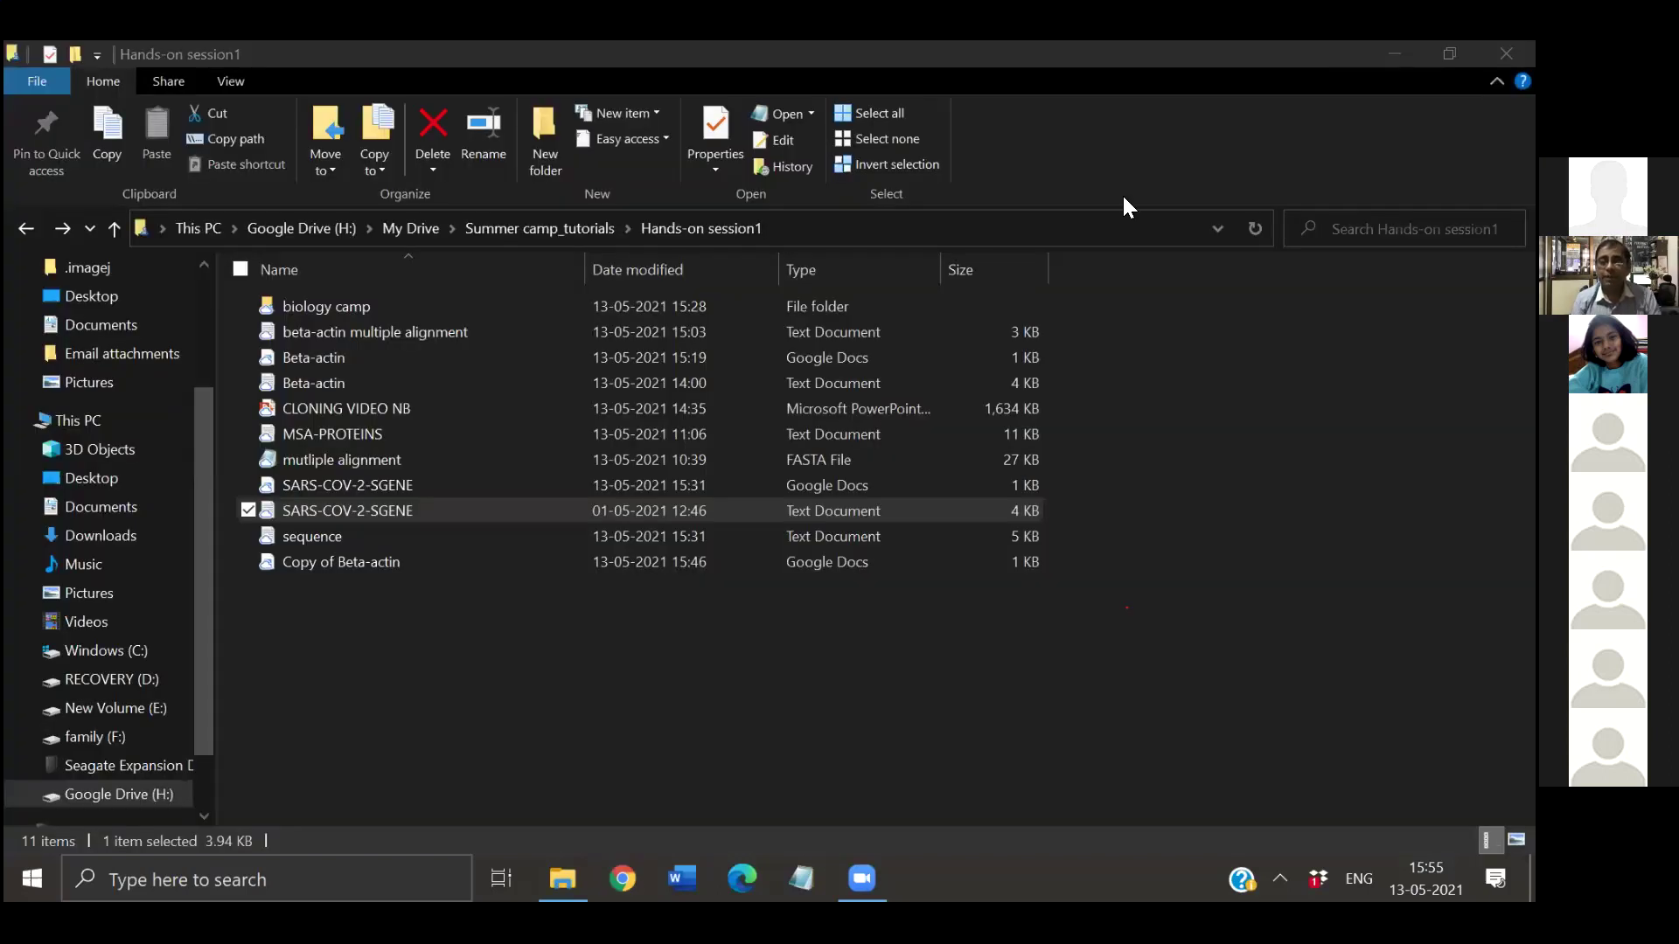